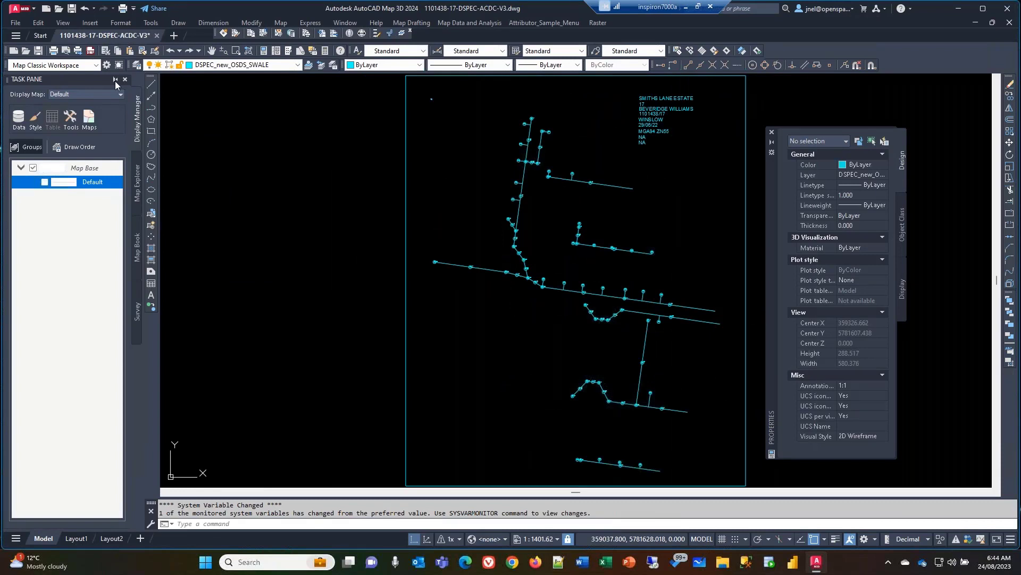
Auto-hide the Task Pane, and switch auto-hide on and back off for the Properties palette
click(115, 80)
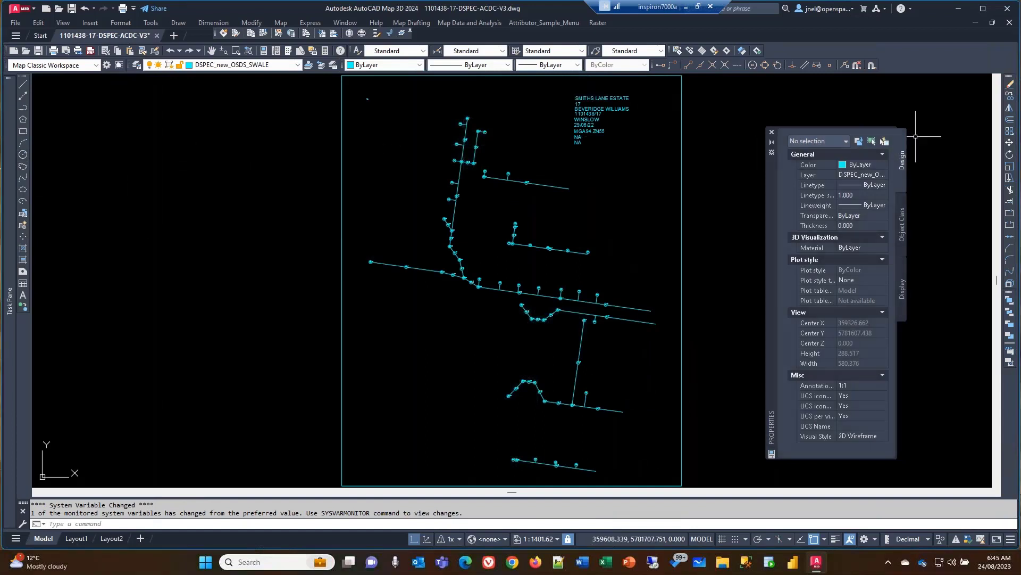
click(773, 142)
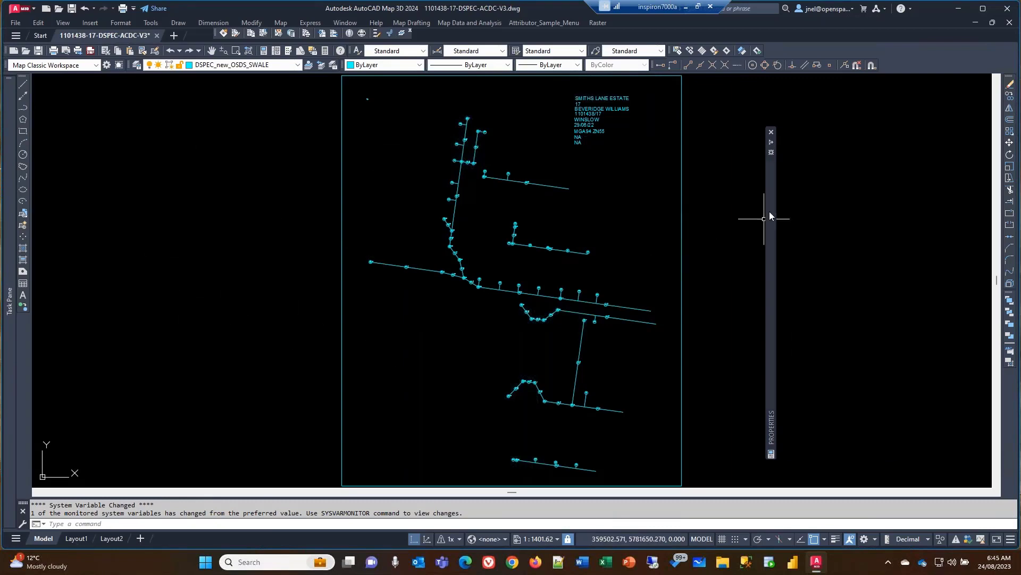
mouse_move(770, 211)
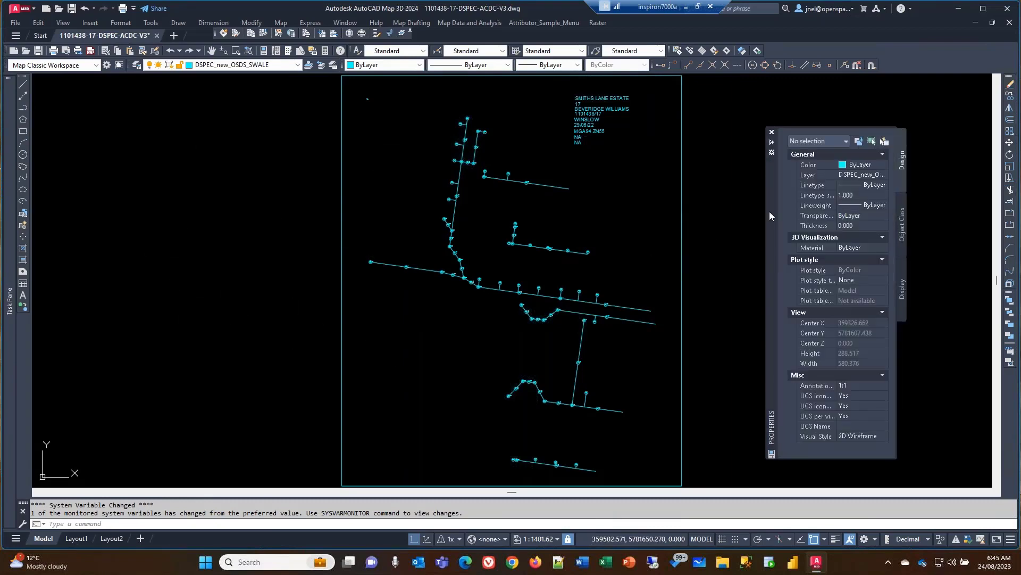
click(772, 142)
mouse_move(12, 108)
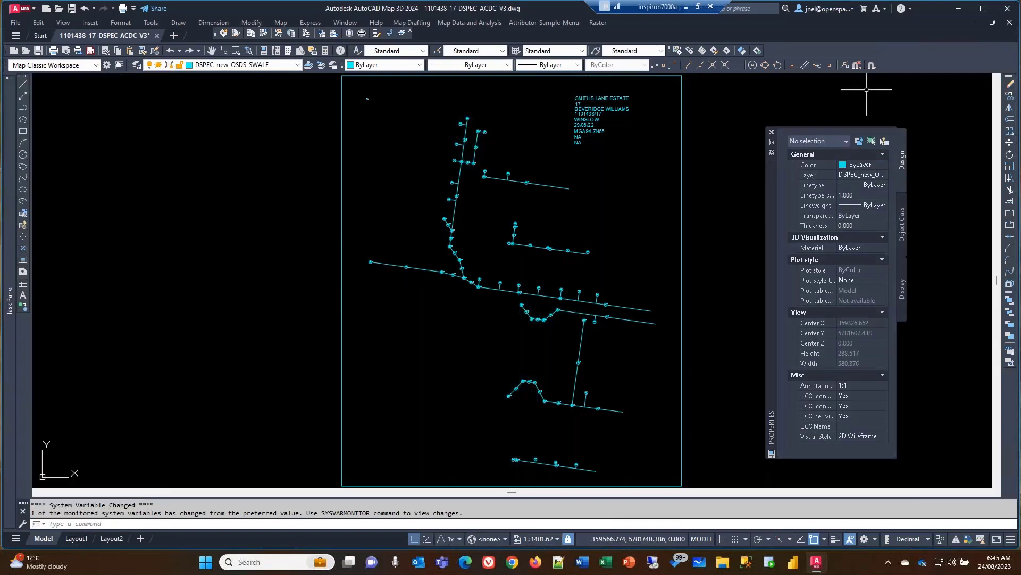
Undock the command window so it floats over the drawing, and view its list of recent commands
mouse_move(23, 504)
mouse_down()
mouse_move(211, 280)
mouse_move(240, 466)
mouse_move(222, 480)
mouse_move(181, 476)
mouse_up()
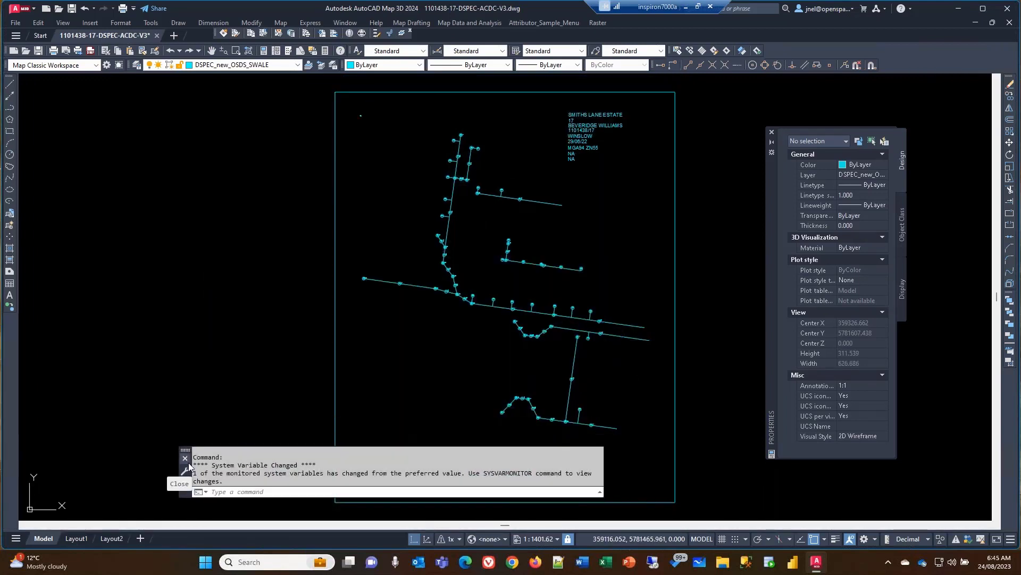
click(205, 491)
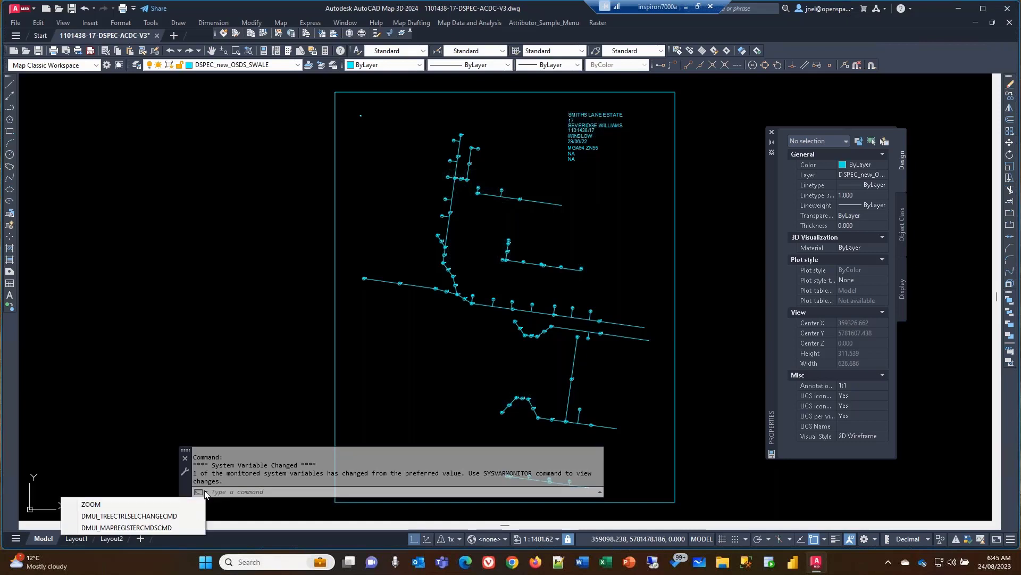
click(254, 493)
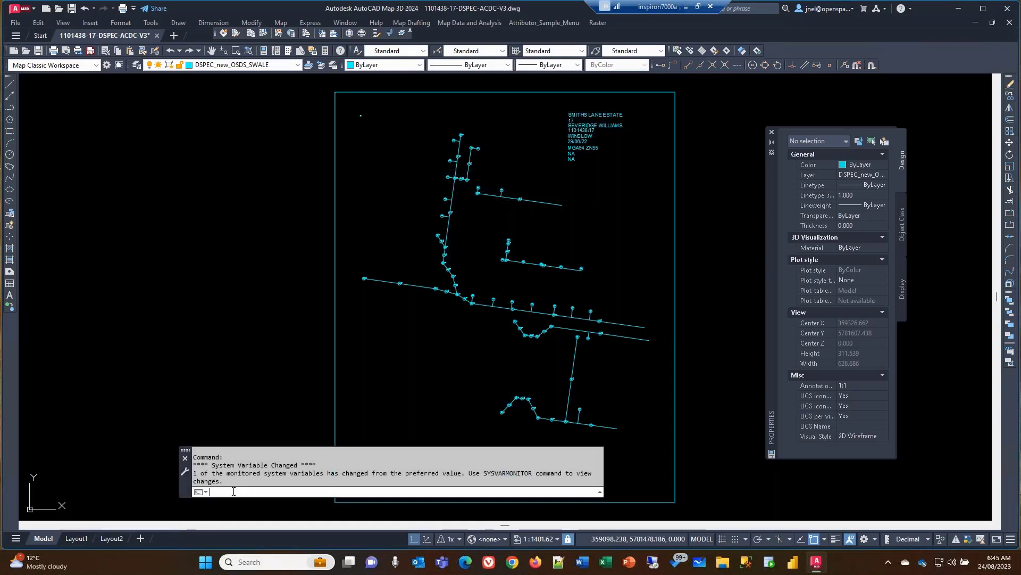
Review the command window's input settings and the Display settings in the Options dialog
click(186, 473)
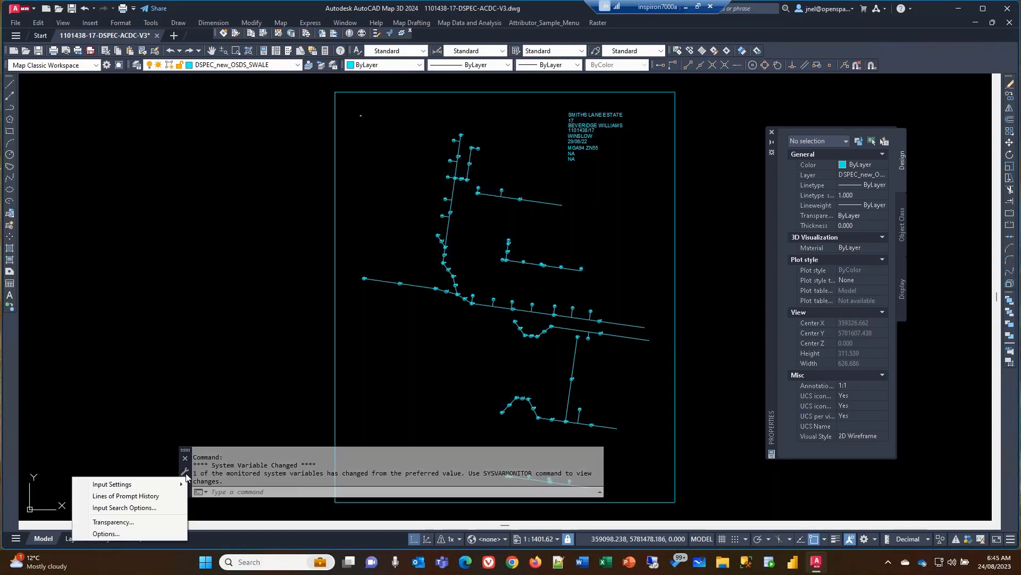
mouse_move(152, 483)
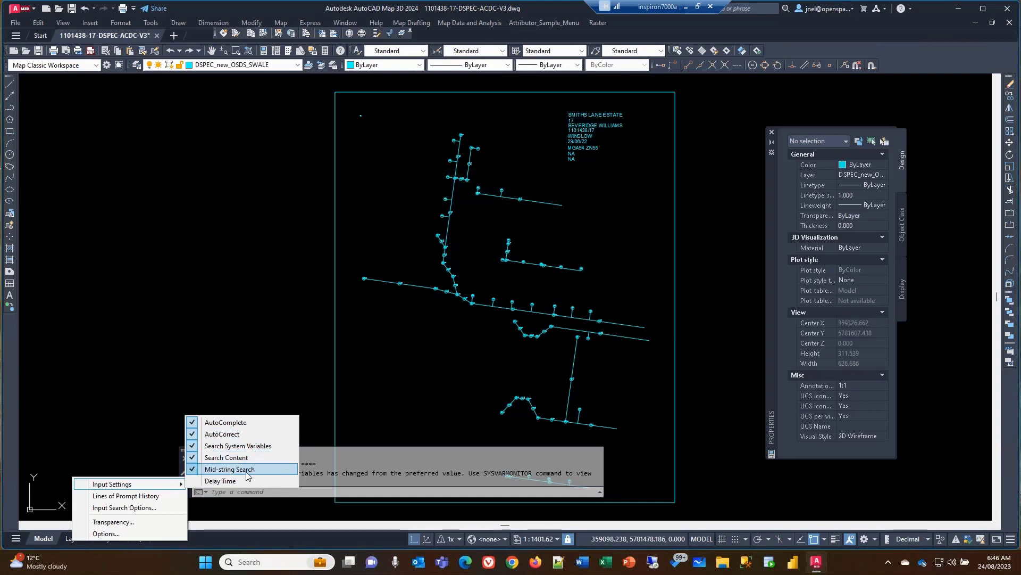
click(12, 331)
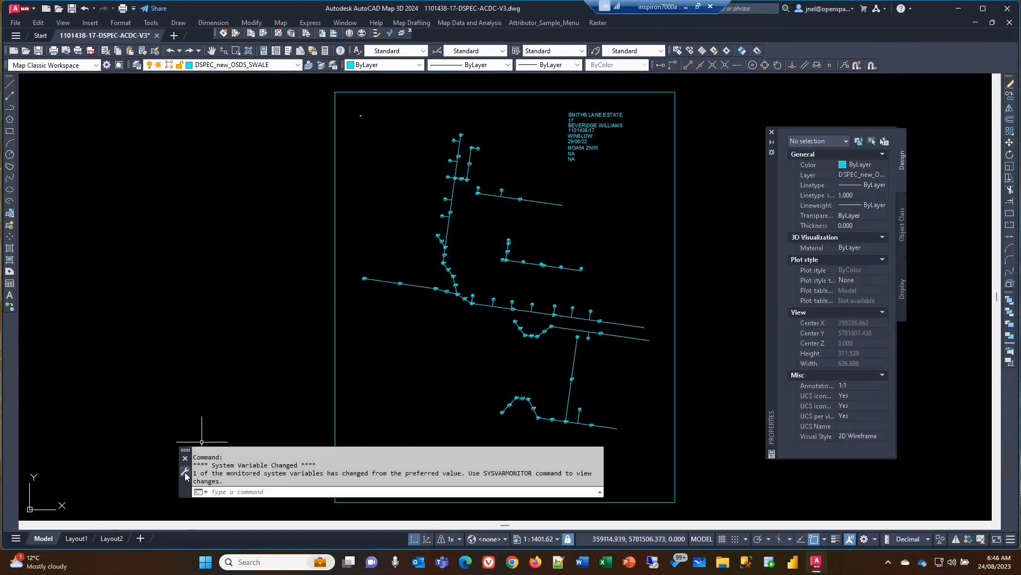
click(185, 471)
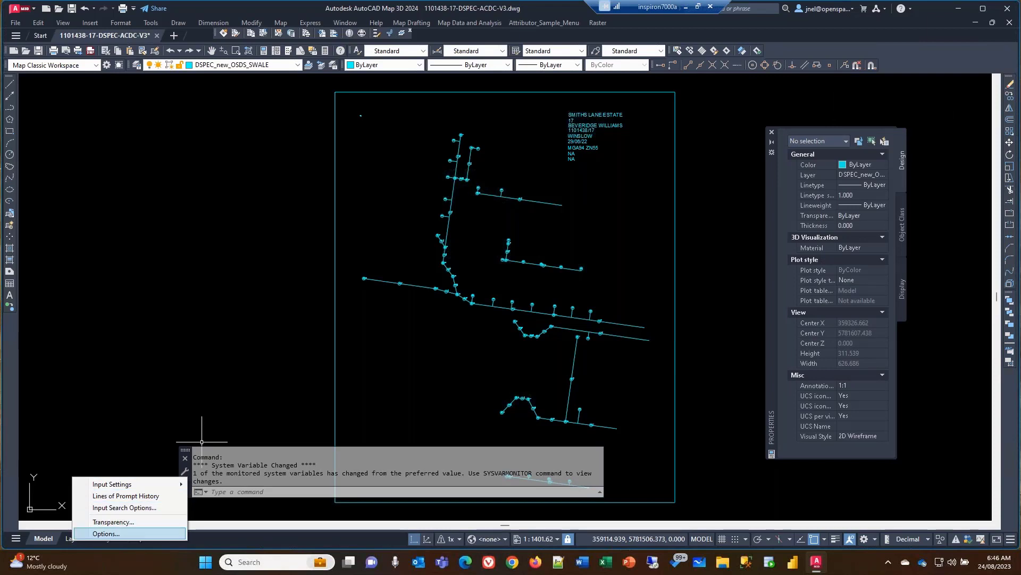
click(120, 533)
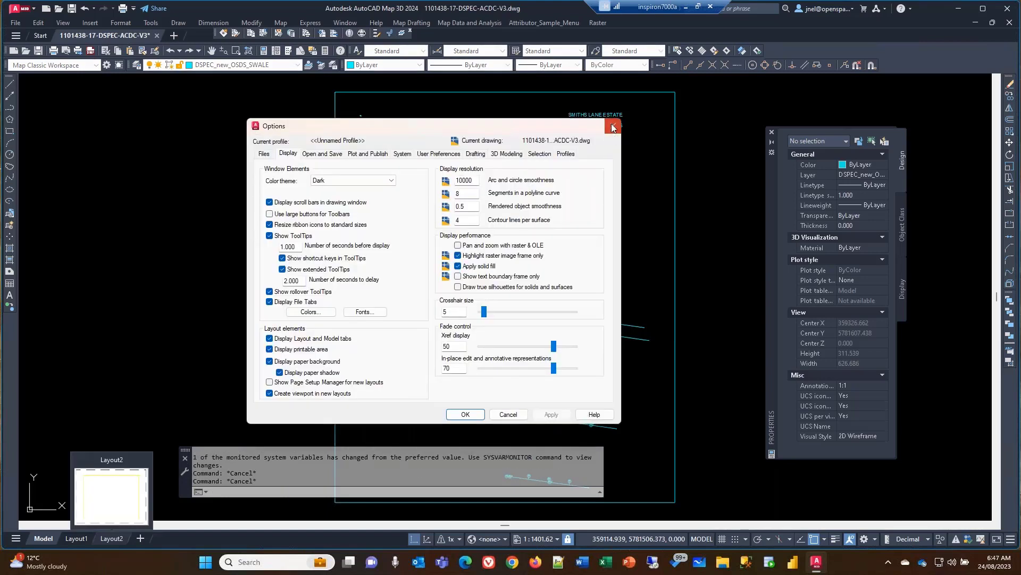
click(613, 128)
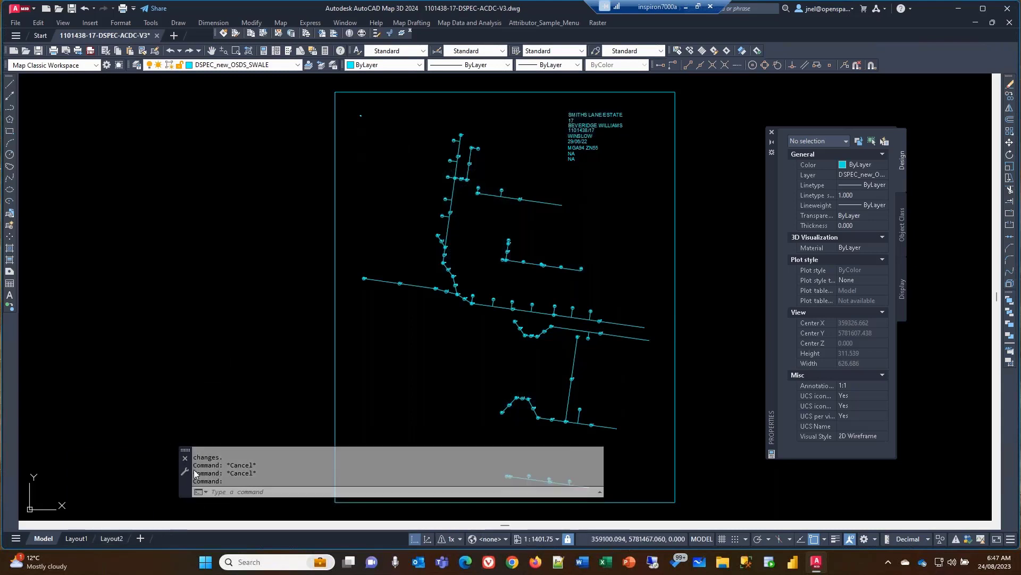
Shrink the floating command window to a single line, and enlarge it again to show several lines of history
drag(185, 486, 191, 481)
drag(282, 441, 279, 479)
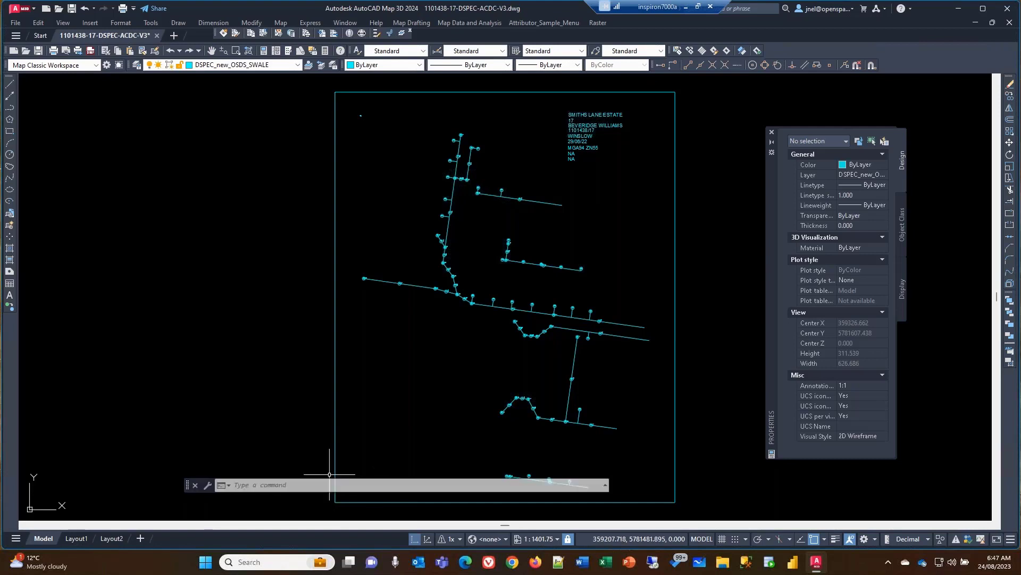
drag(324, 479, 323, 421)
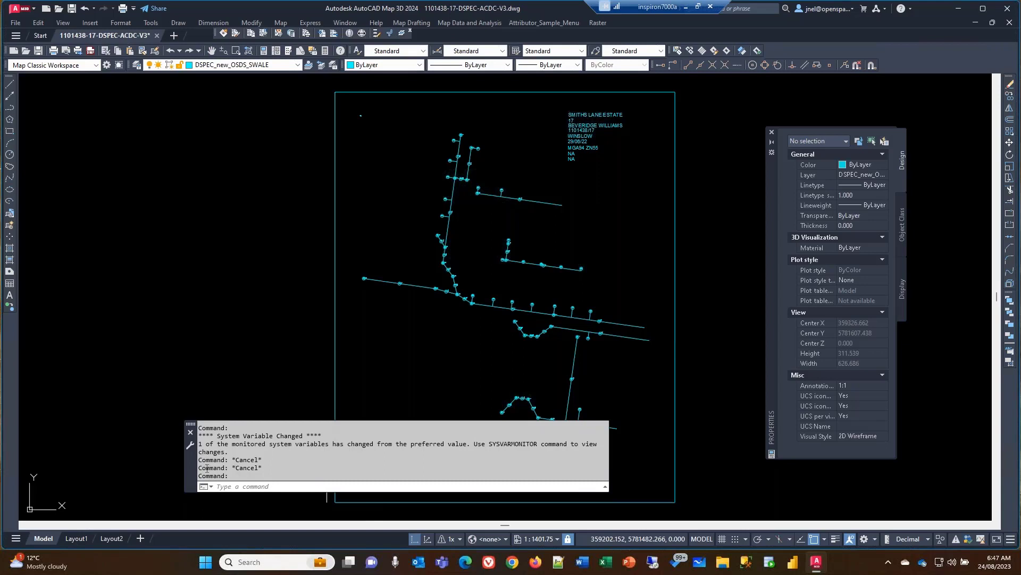
Dock the command window back below the drawing area and increase its height to show more history lines
drag(190, 468, 185, 523)
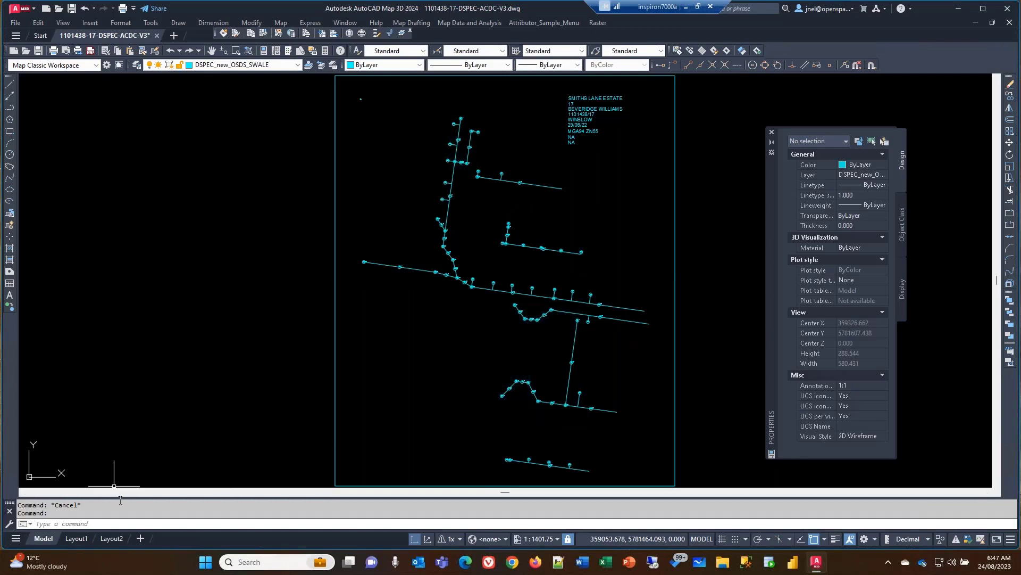
key(Escape)
drag(115, 496, 116, 475)
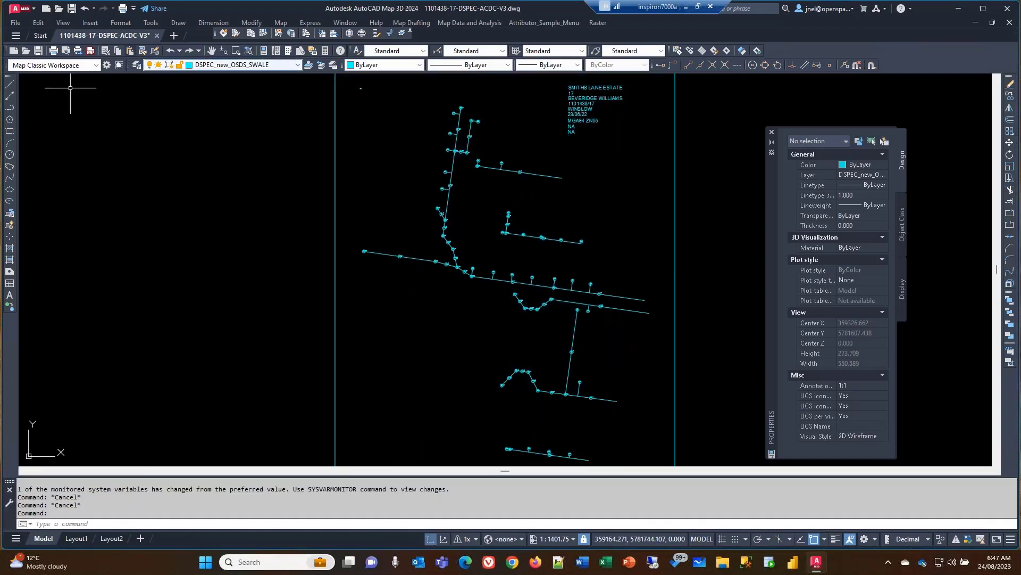
Draw a single diagonal line sloping down to the right in the empty area left of the drawing border
click(9, 84)
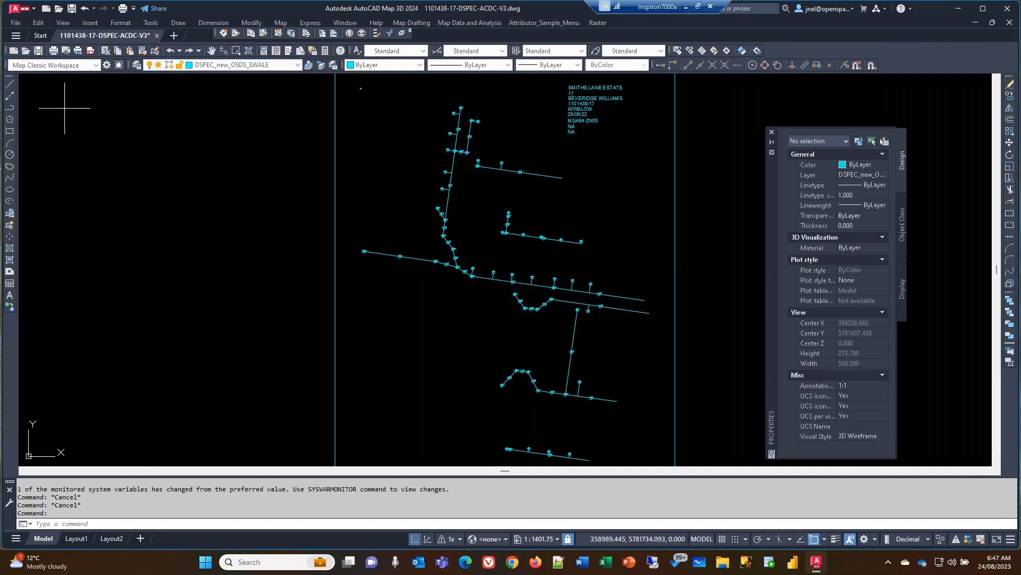
click(224, 177)
click(294, 377)
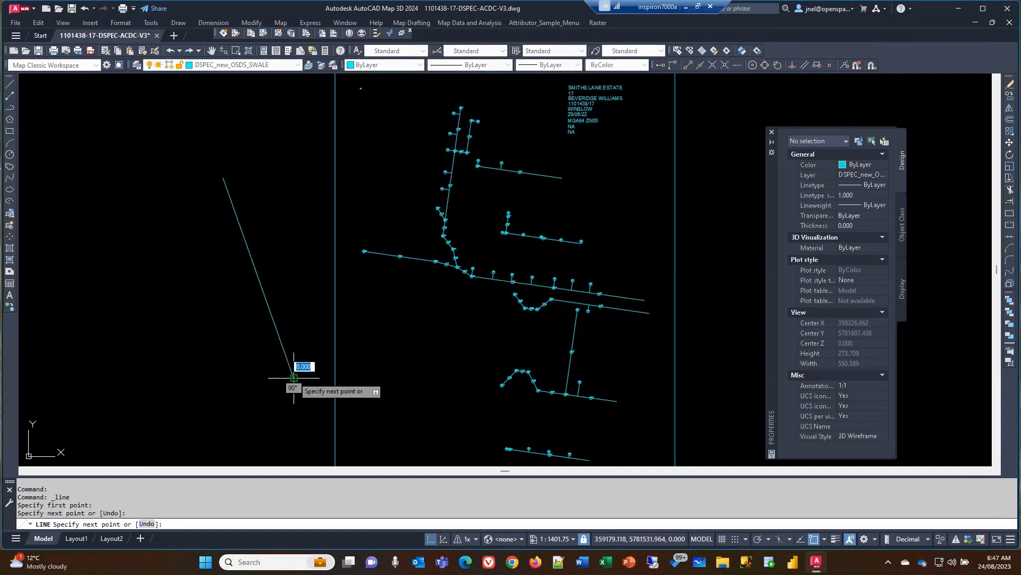
key(Return)
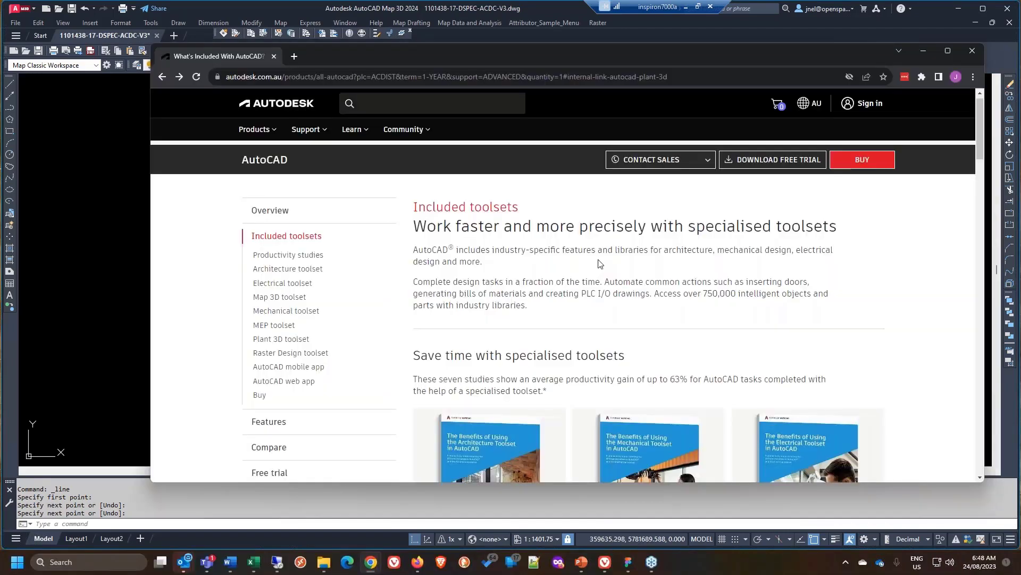
Maximize the browser with Autodesk's AutoCAD included toolsets page and look through the productivity studies and Architecture toolset
click(937, 51)
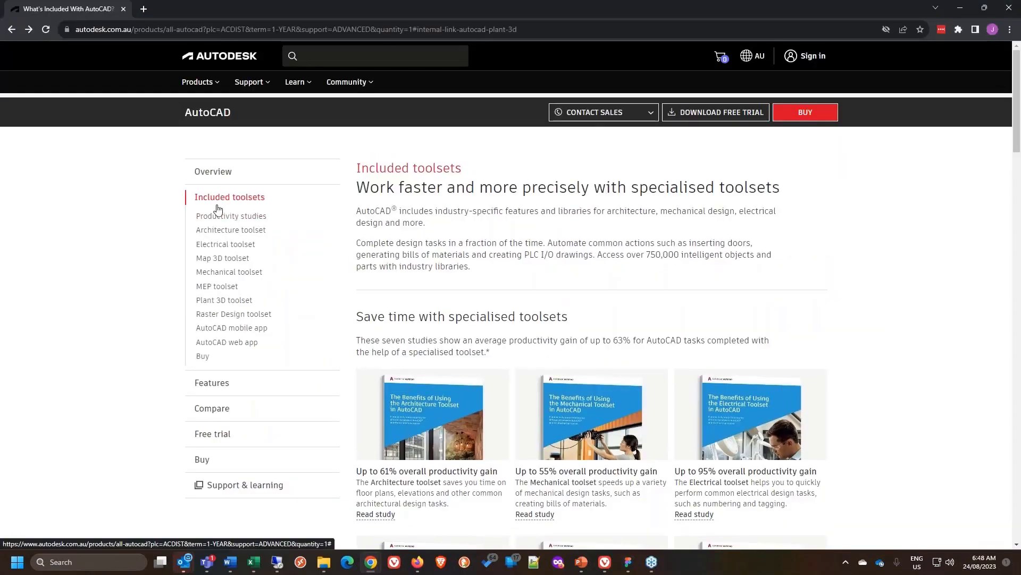
scroll(554, 225, down, 10)
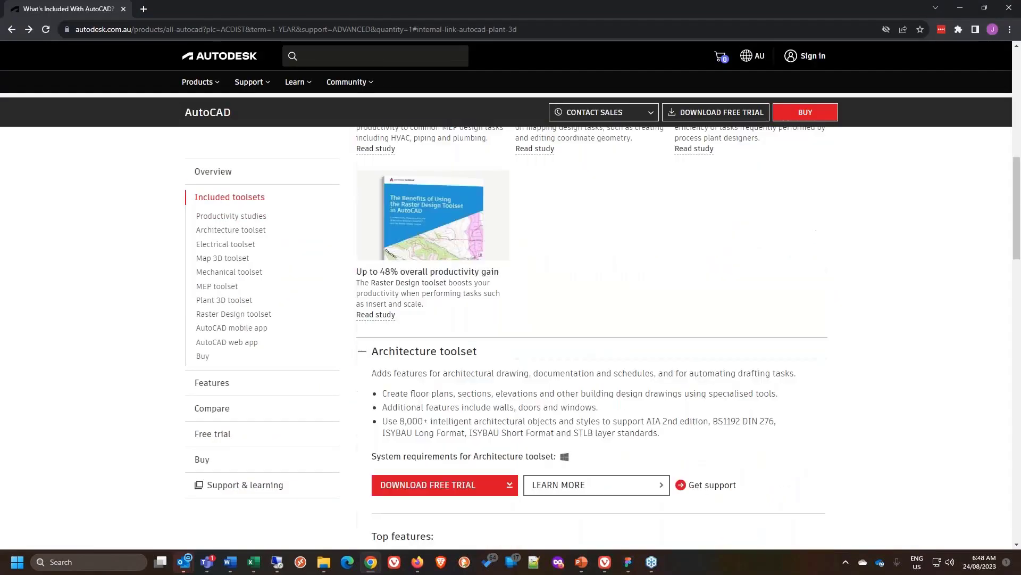
scroll(511, 196, down, 3)
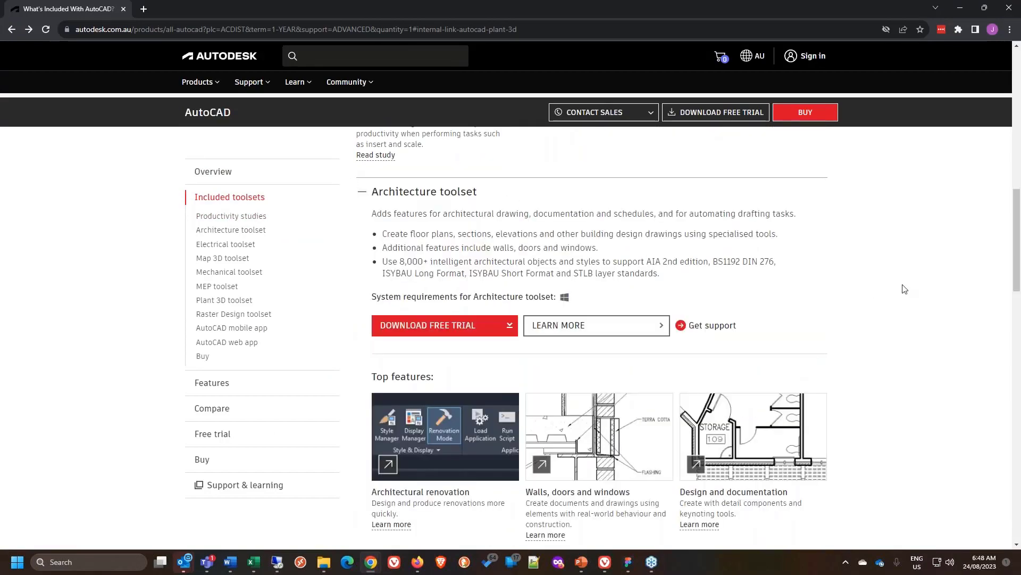
scroll(917, 286, down, 2)
scroll(918, 286, down, 4)
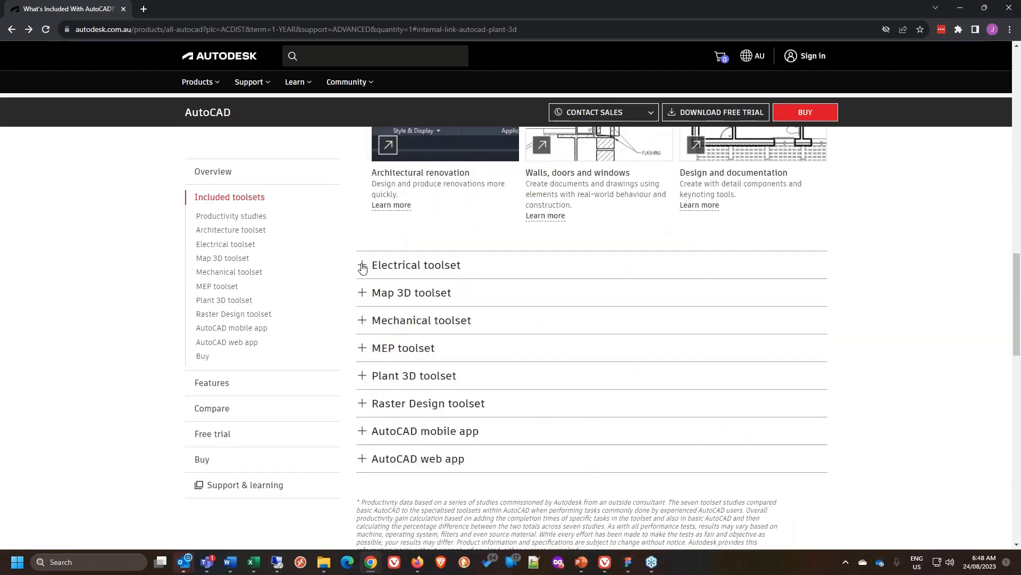
Expand the Map 3D toolset section and read its description and top features
click(362, 293)
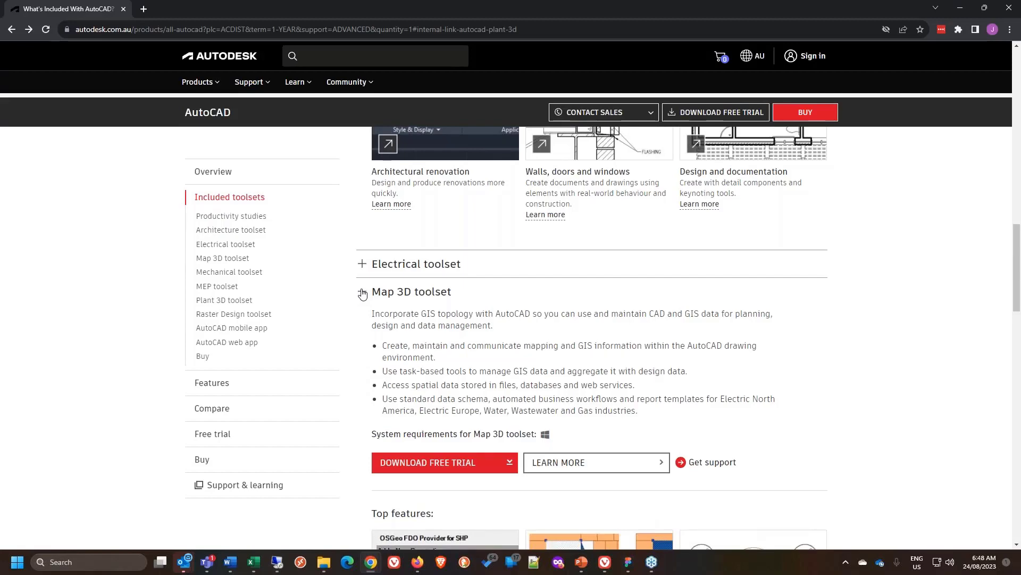
scroll(424, 280, down, 3)
scroll(424, 277, up, 2)
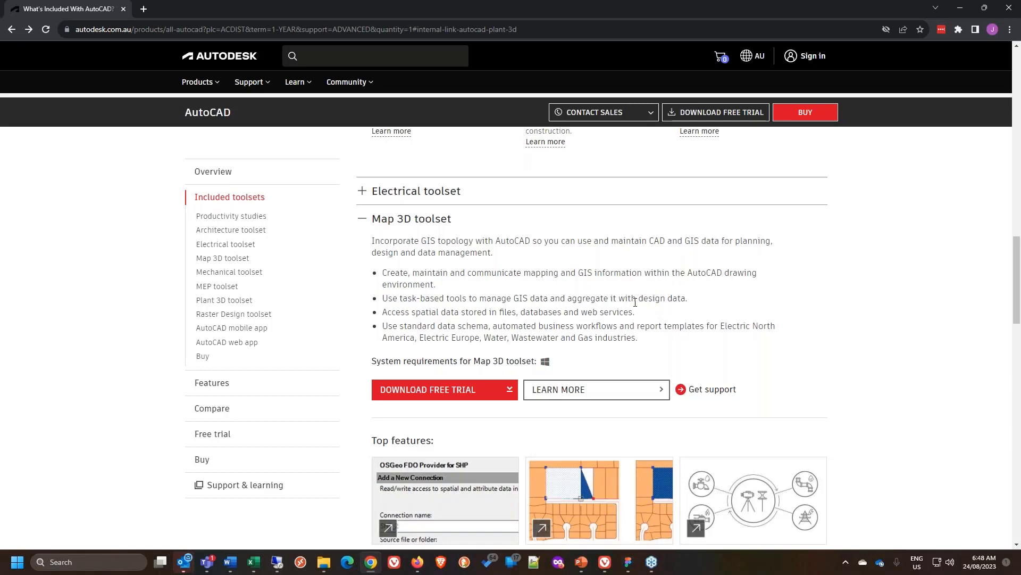
drag(439, 298, 636, 298)
scroll(826, 247, down, 2)
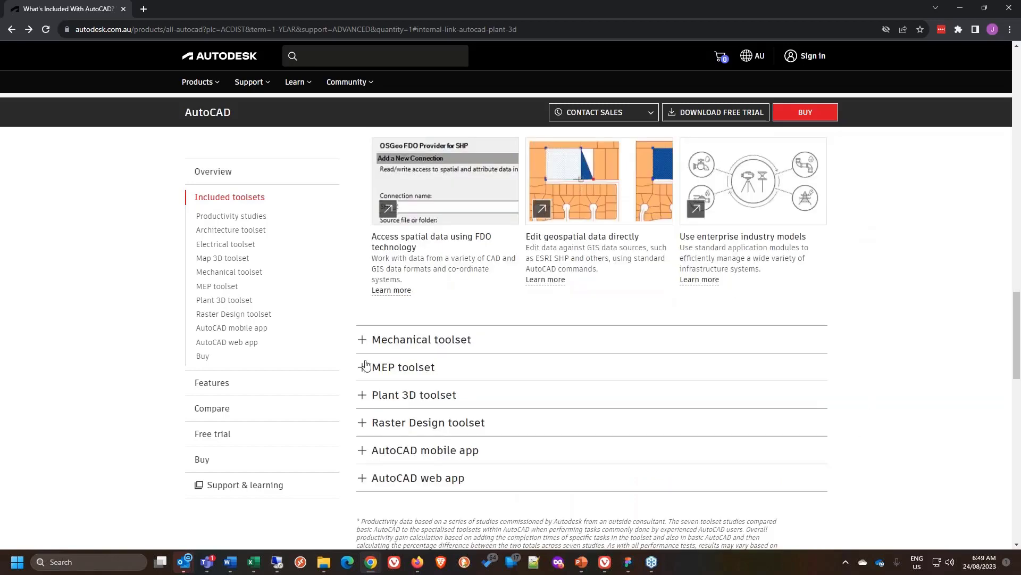
Expand the Raster Design toolset section, read its image editing and vectorisation features, and compare them with the Map 3D toolset
click(364, 424)
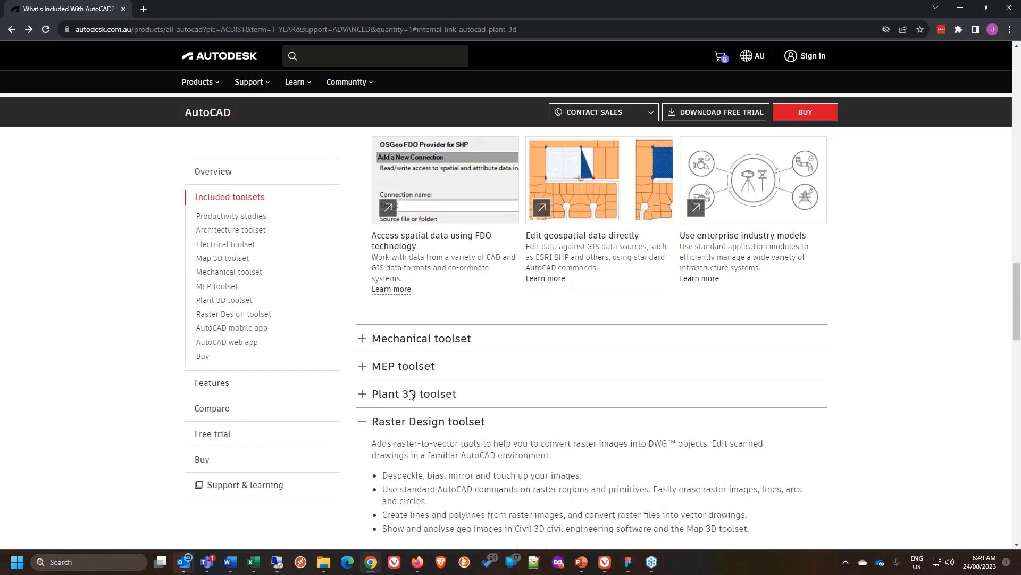
scroll(598, 315, down, 5)
scroll(599, 315, up, 1)
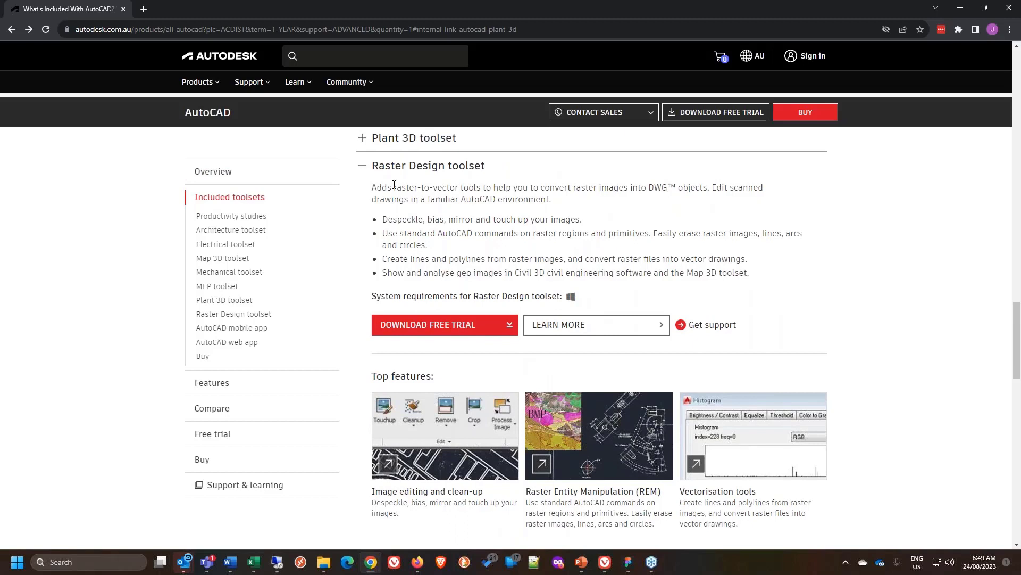
drag(398, 219, 567, 231)
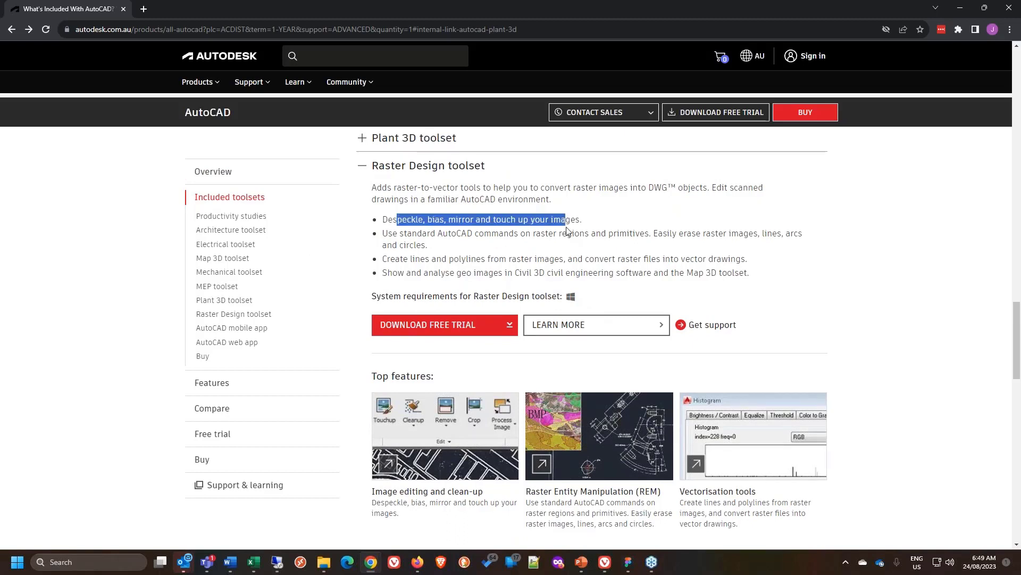
click(401, 230)
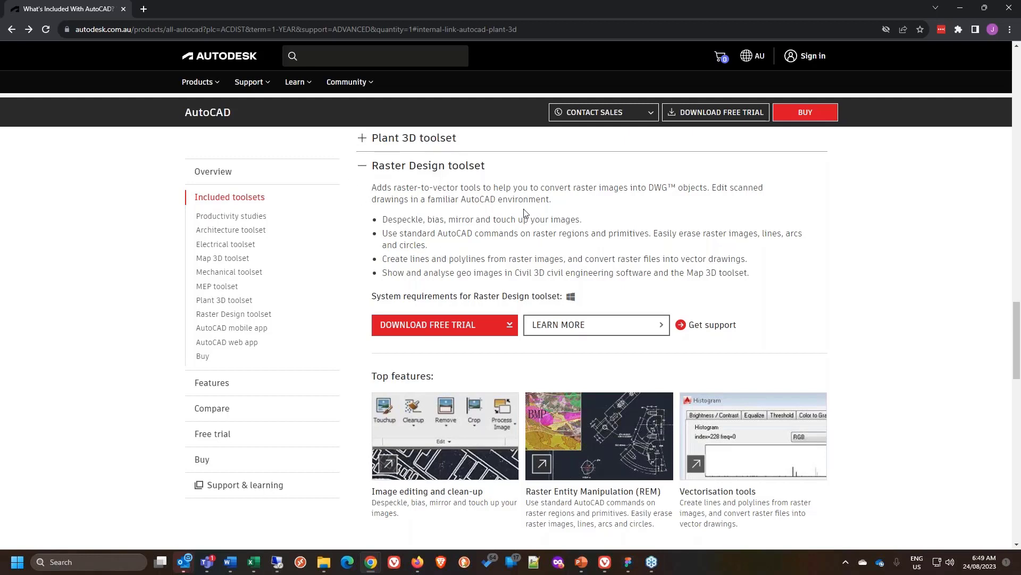
scroll(610, 216, down, 1)
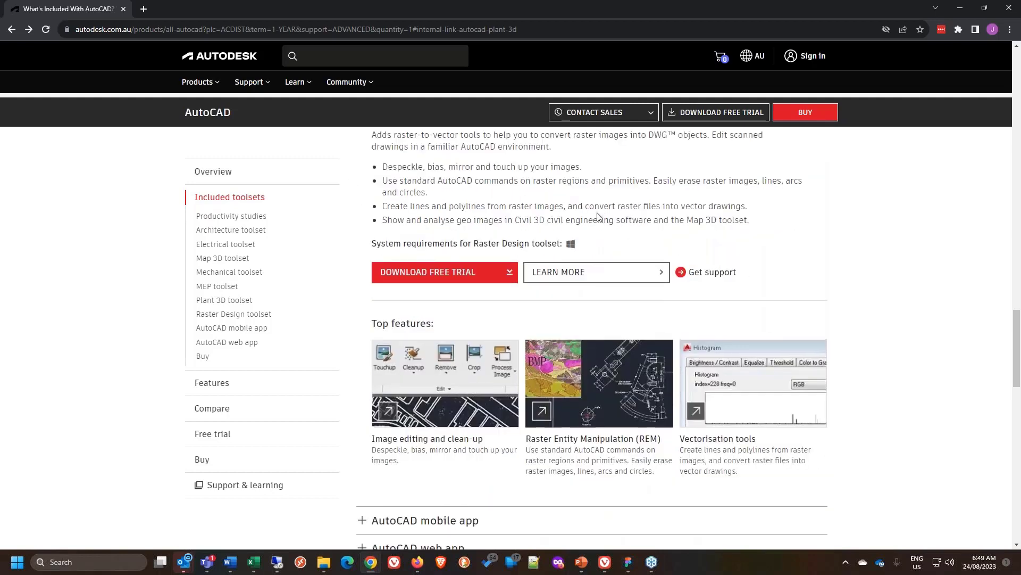
scroll(608, 217, up, 4)
scroll(599, 213, up, 4)
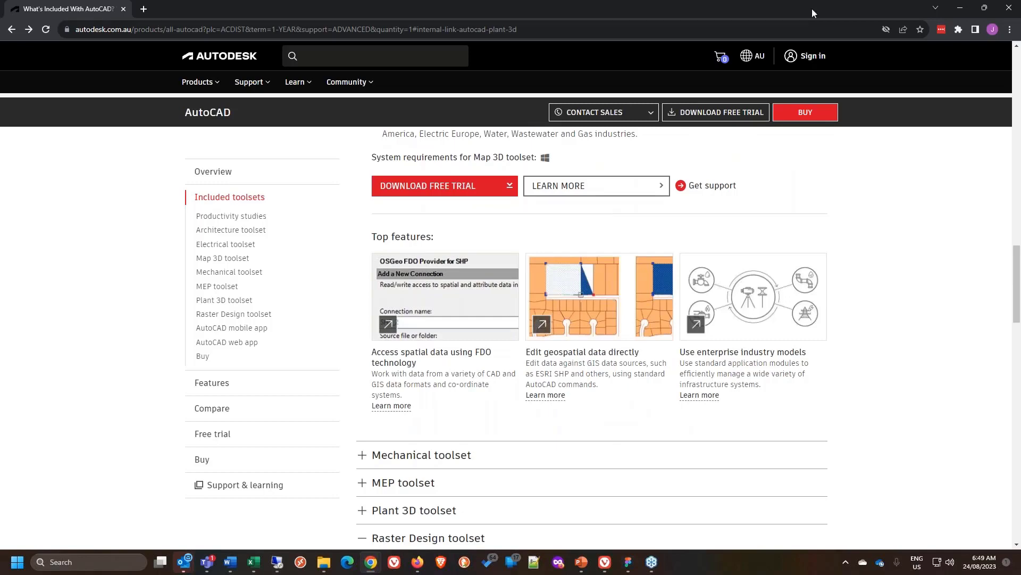
scroll(905, 268, down, 2)
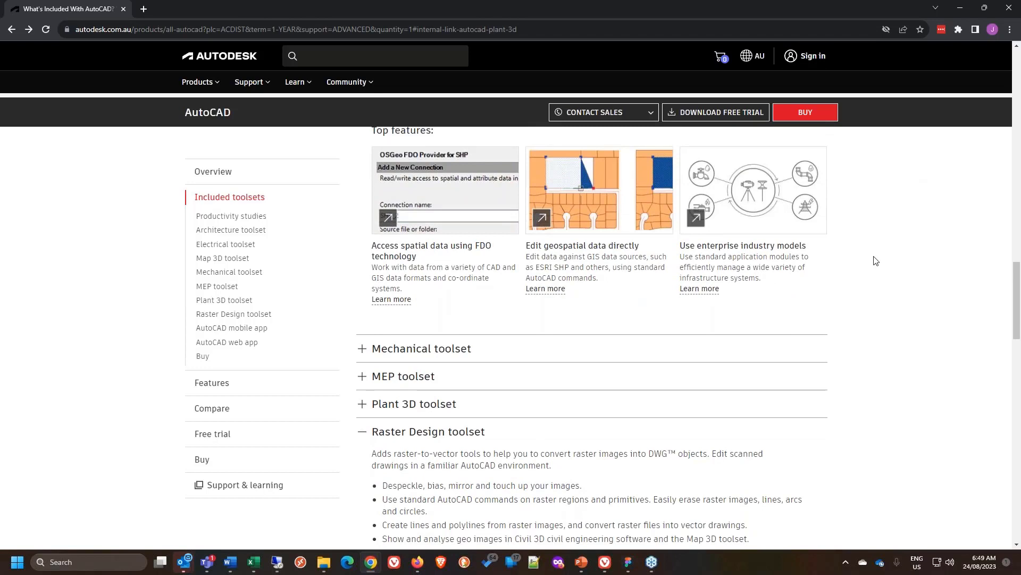
scroll(874, 264, down, 3)
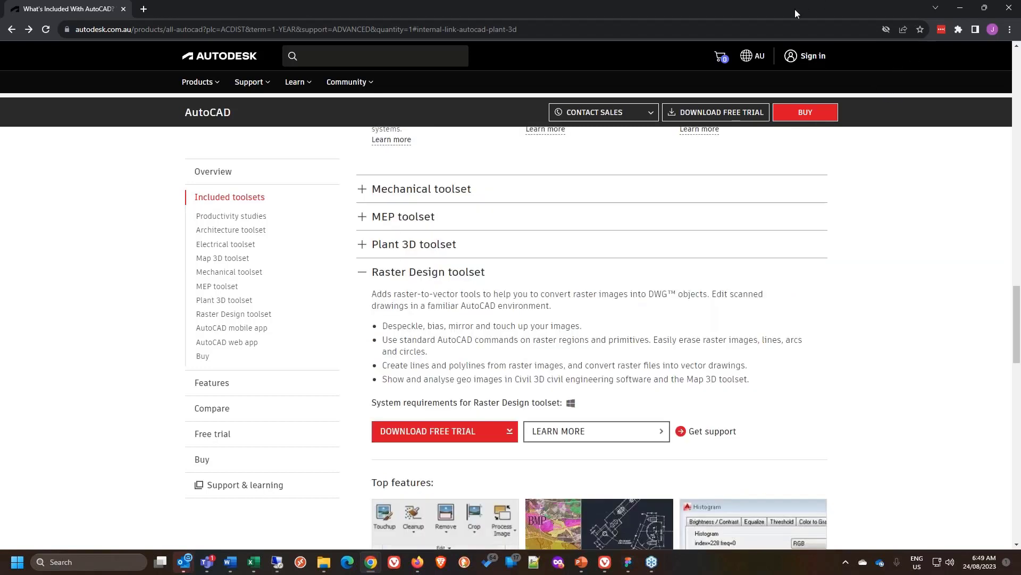
Return to the AutoCAD Map 3D drawing and review the available workspaces
click(960, 8)
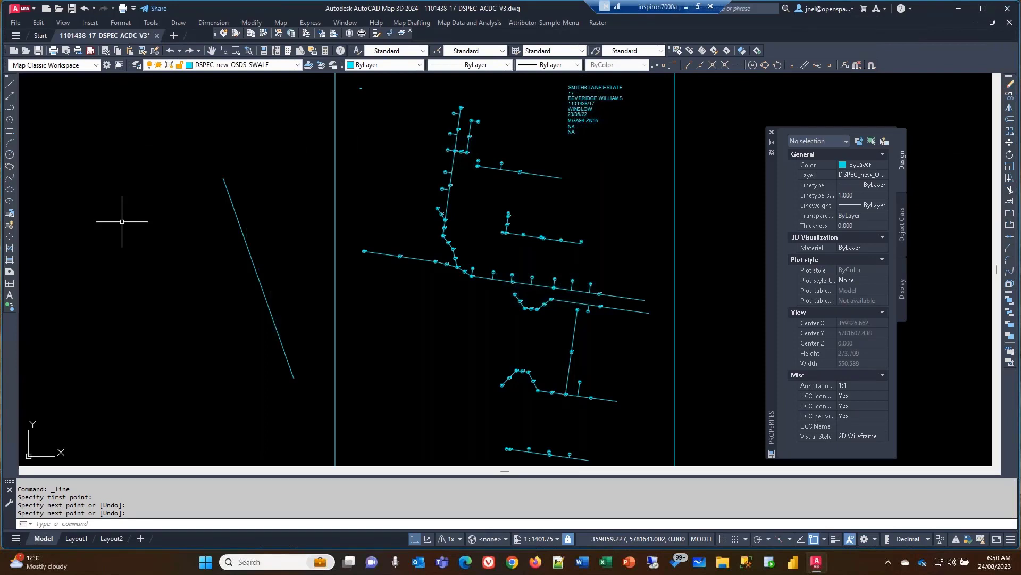
click(97, 65)
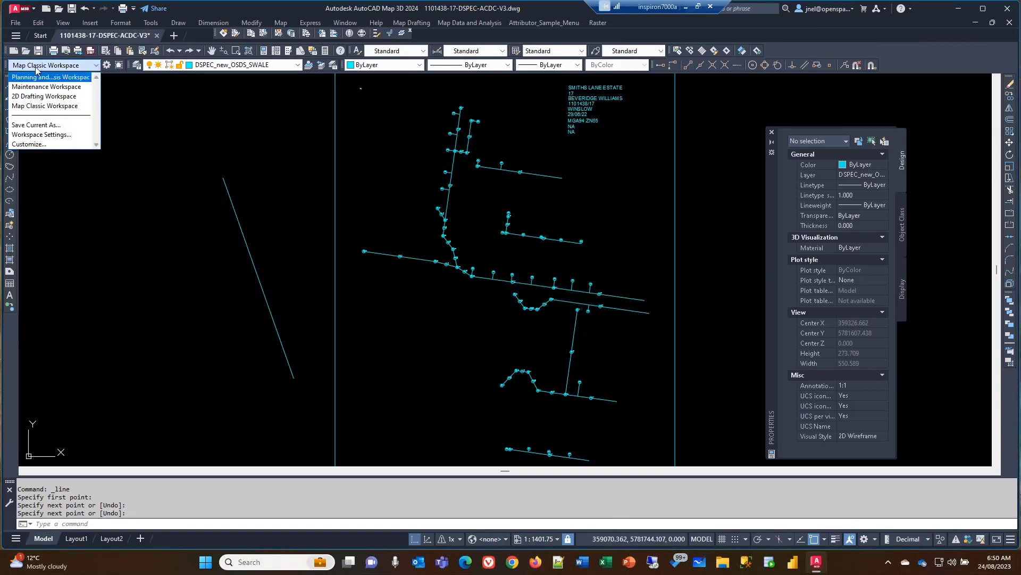
click(196, 111)
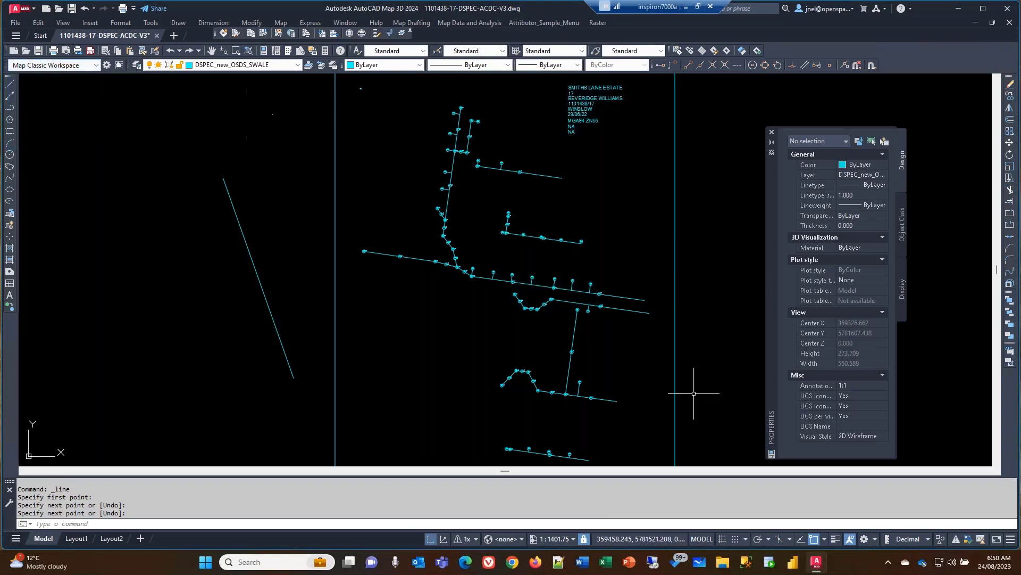
Configure the workspace settings to automatically save workspace changes when switching workspaces
click(107, 65)
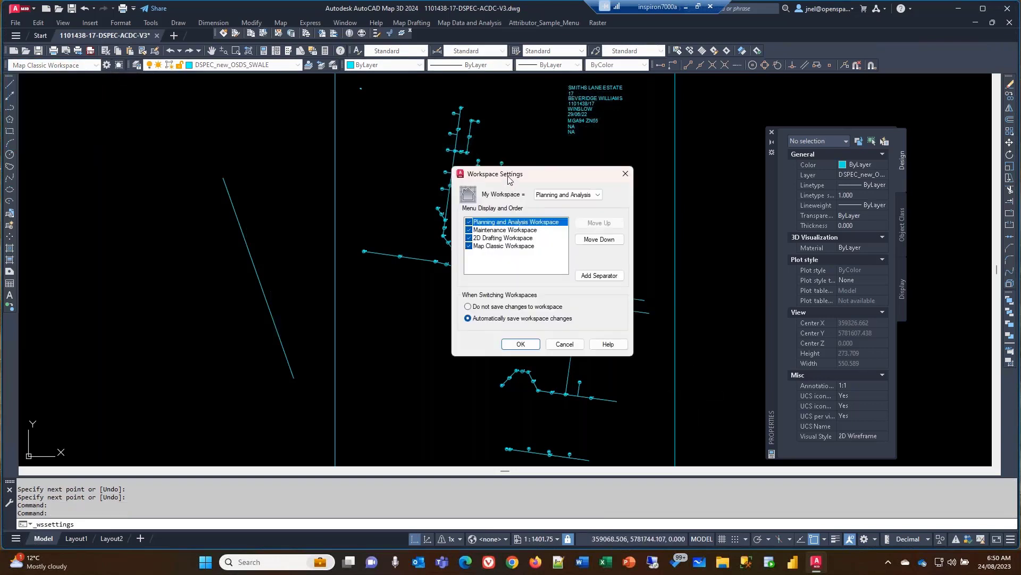
drag(501, 178, 417, 157)
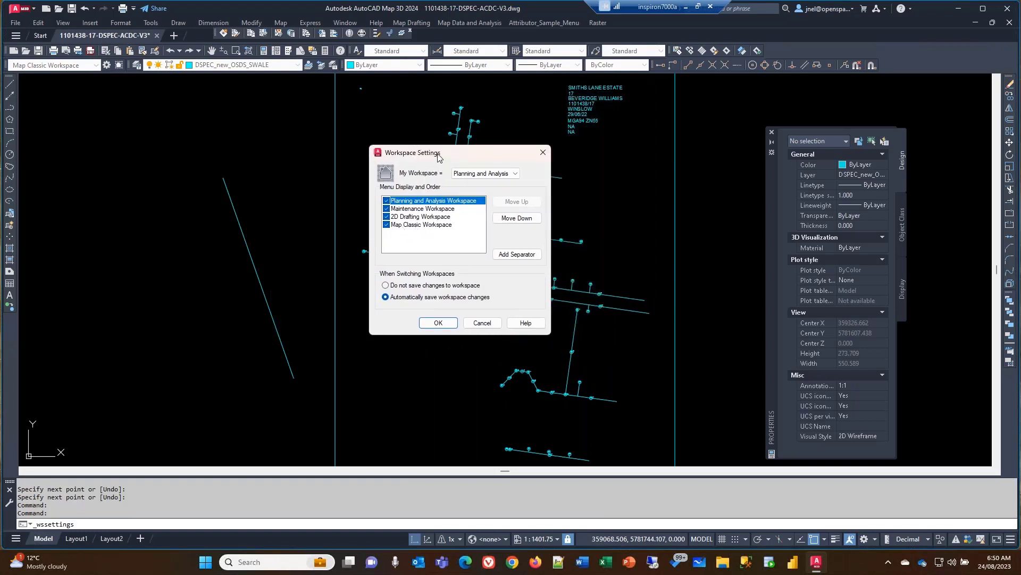
drag(439, 157, 418, 153)
click(388, 282)
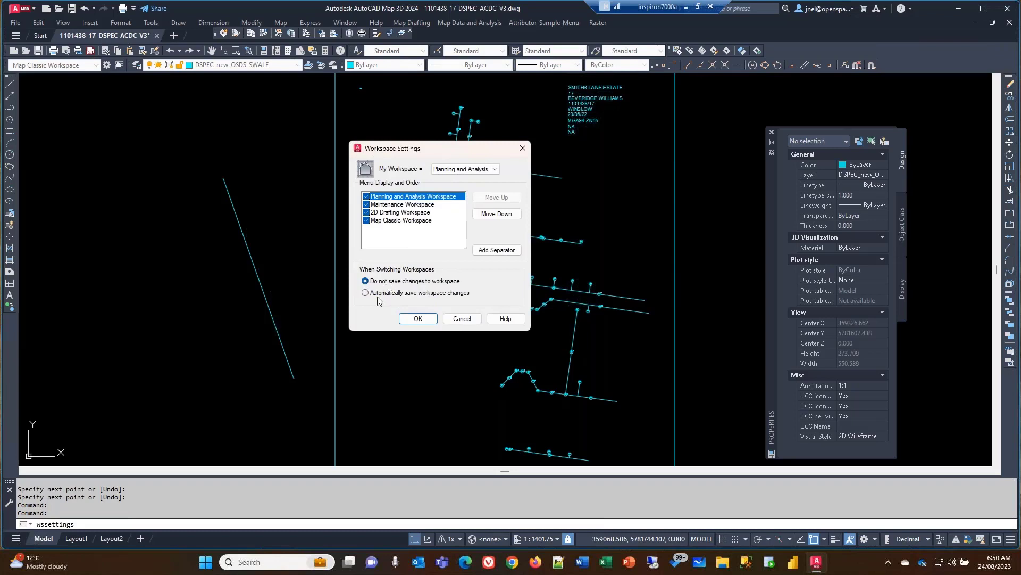
click(379, 298)
click(393, 282)
click(381, 297)
click(416, 318)
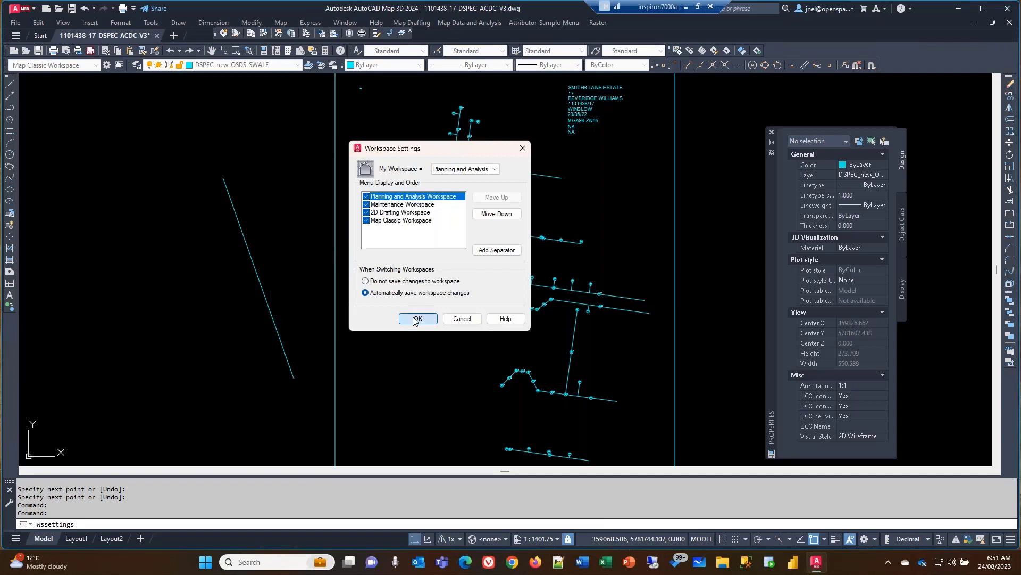
Review the workspace choices and switch to the Maintenance Workspace
click(865, 539)
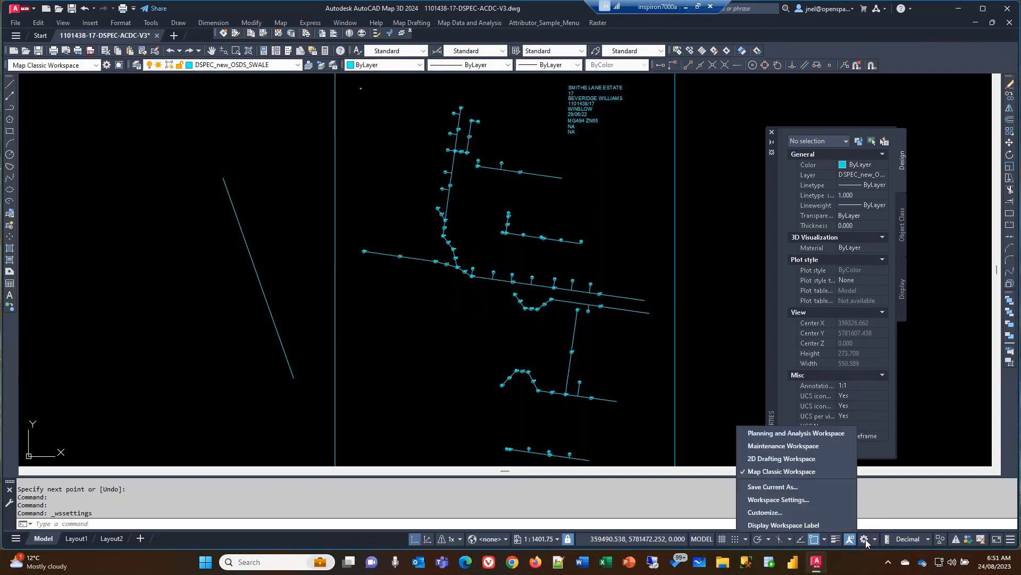
click(865, 539)
click(865, 539)
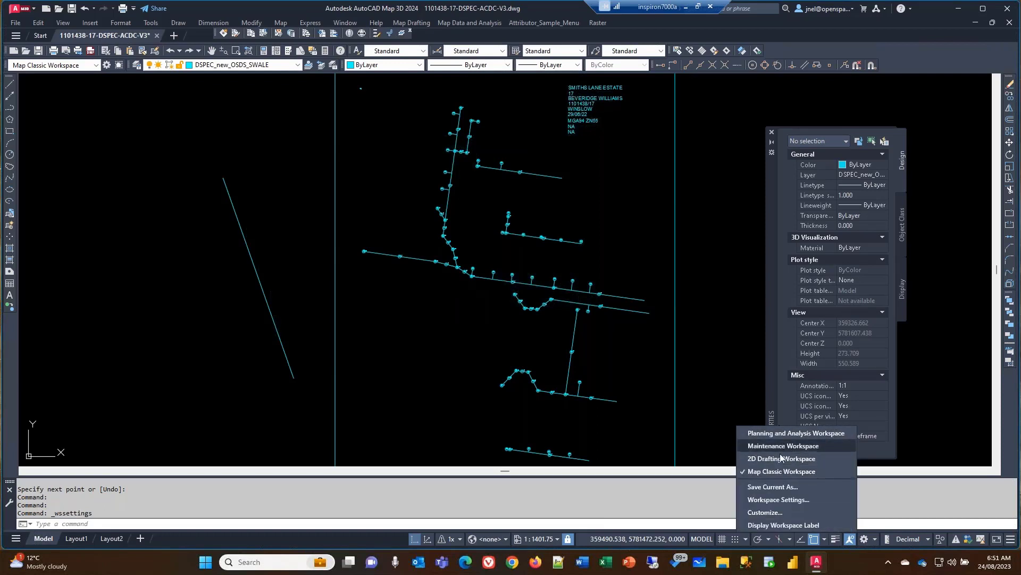
click(119, 110)
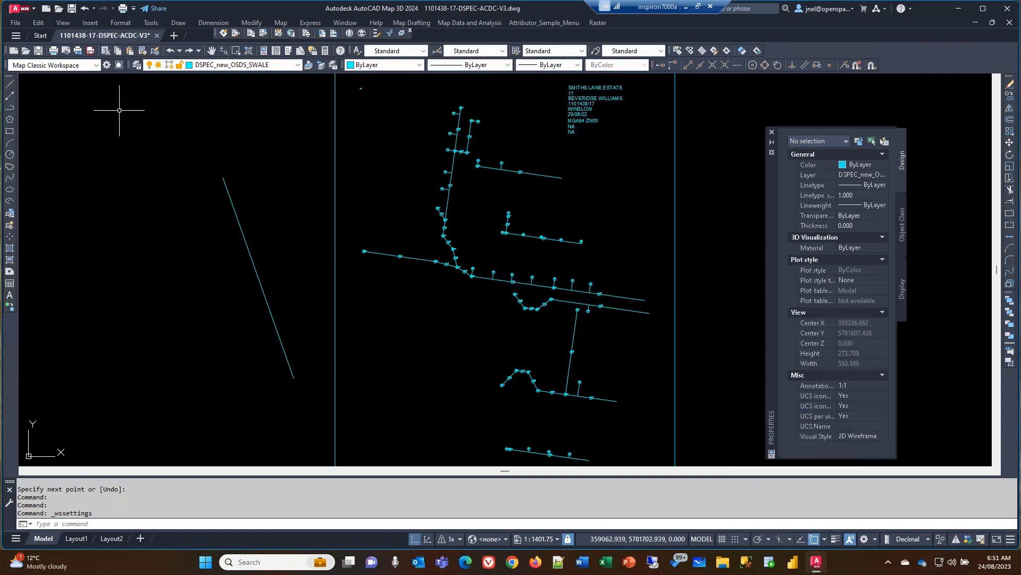
click(95, 66)
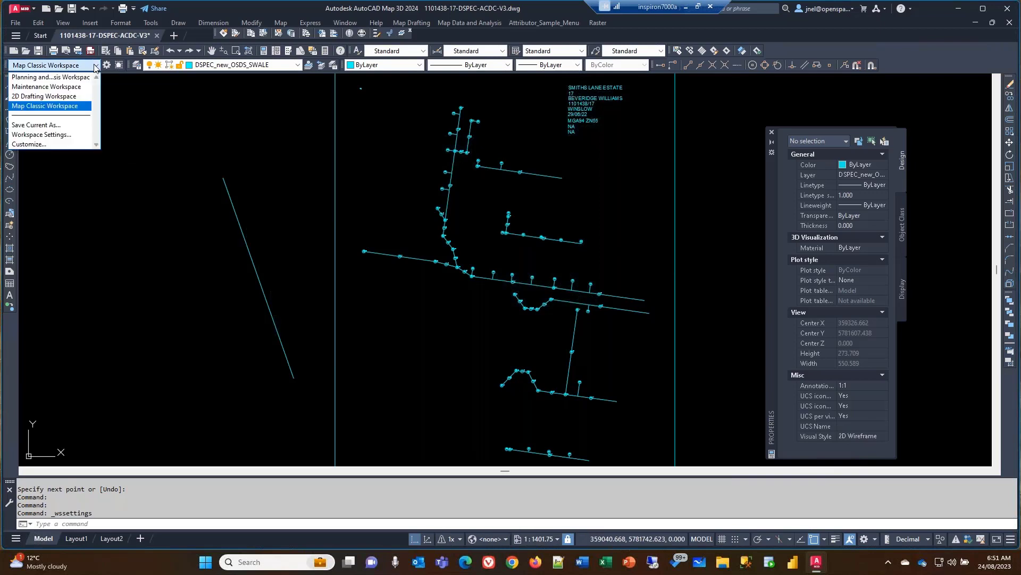
click(40, 79)
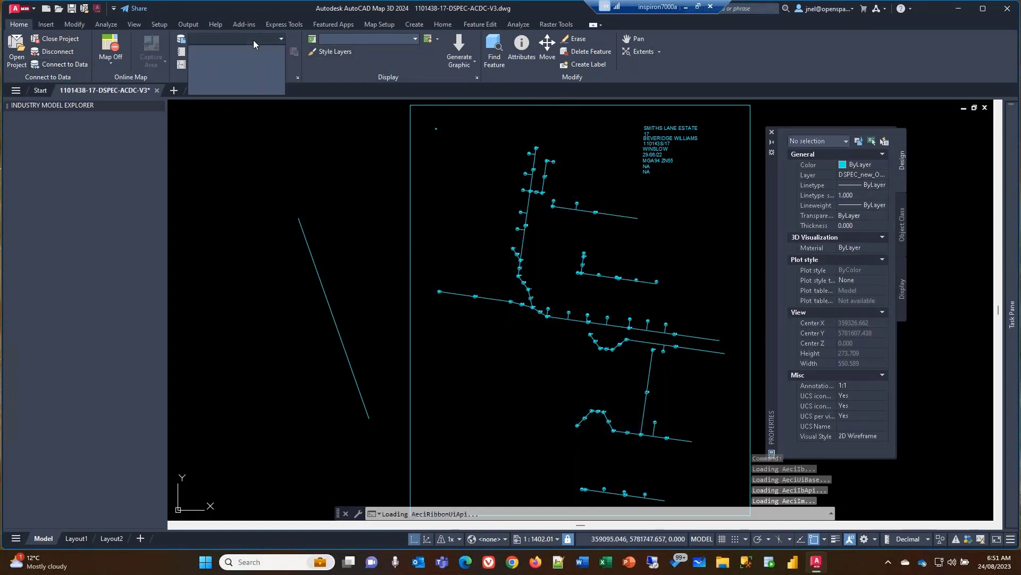
Switch to the Planning and Analysis Workspace and look through its Map Setup and Output tools
click(874, 540)
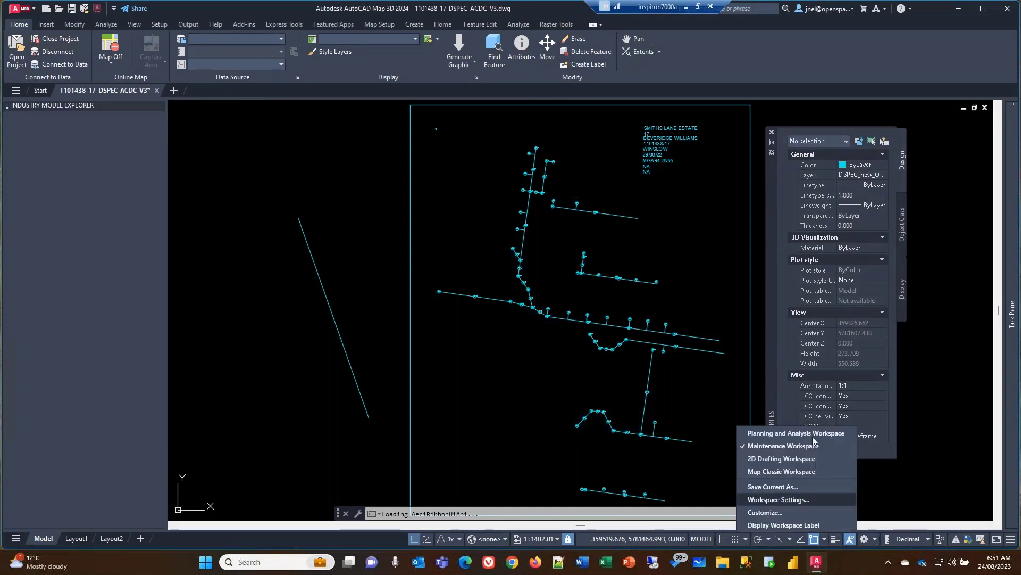
click(778, 435)
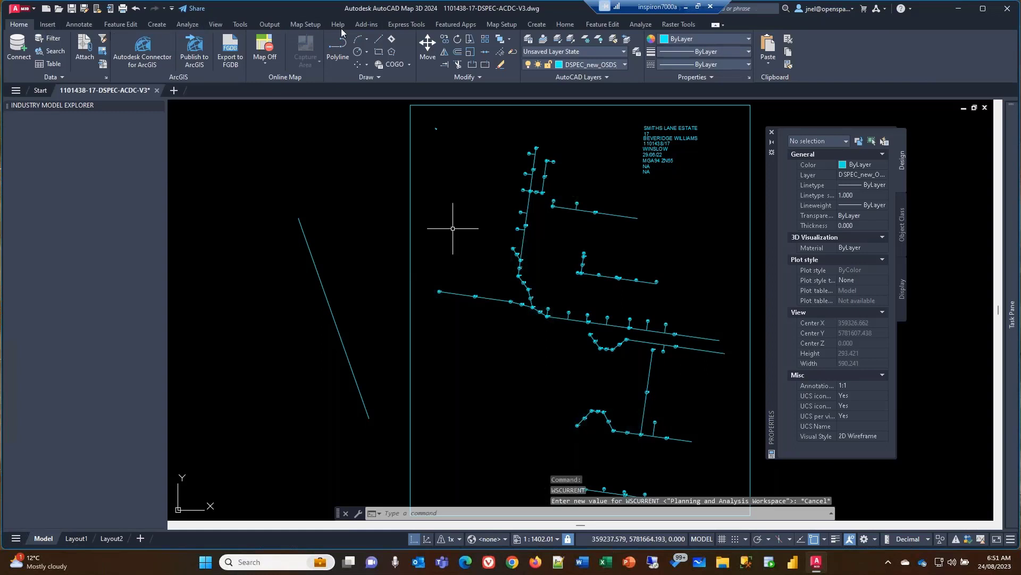
click(298, 26)
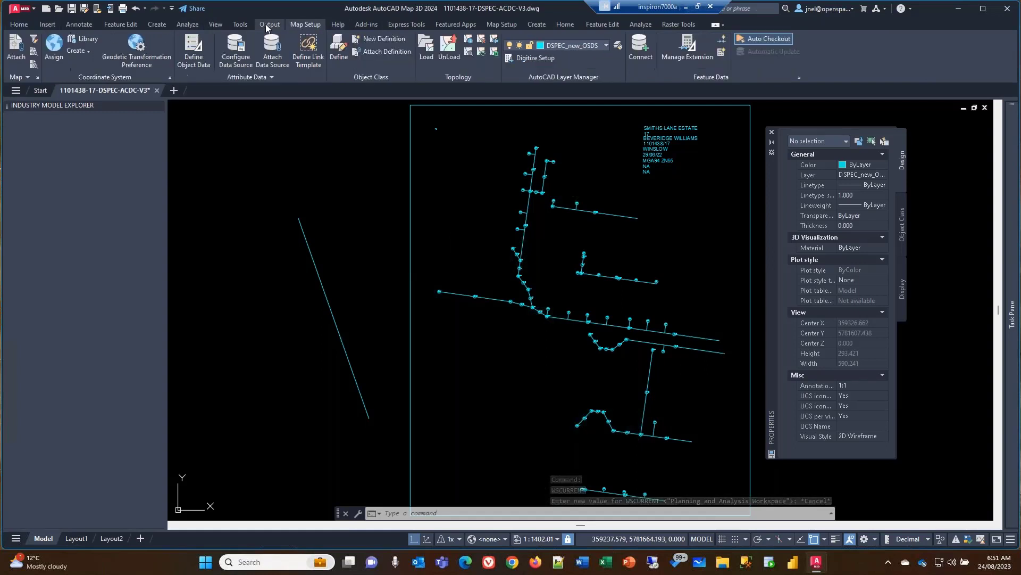
click(266, 24)
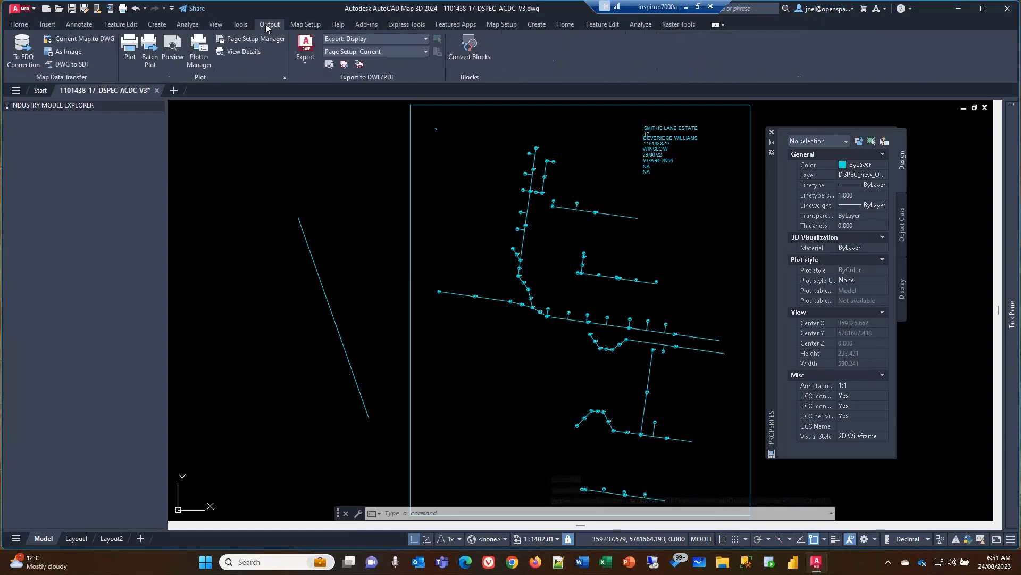
Switch to the Map Classic Workspace and look through the Raster Design commands, including raster entity manipulation and vectorization tools
click(873, 540)
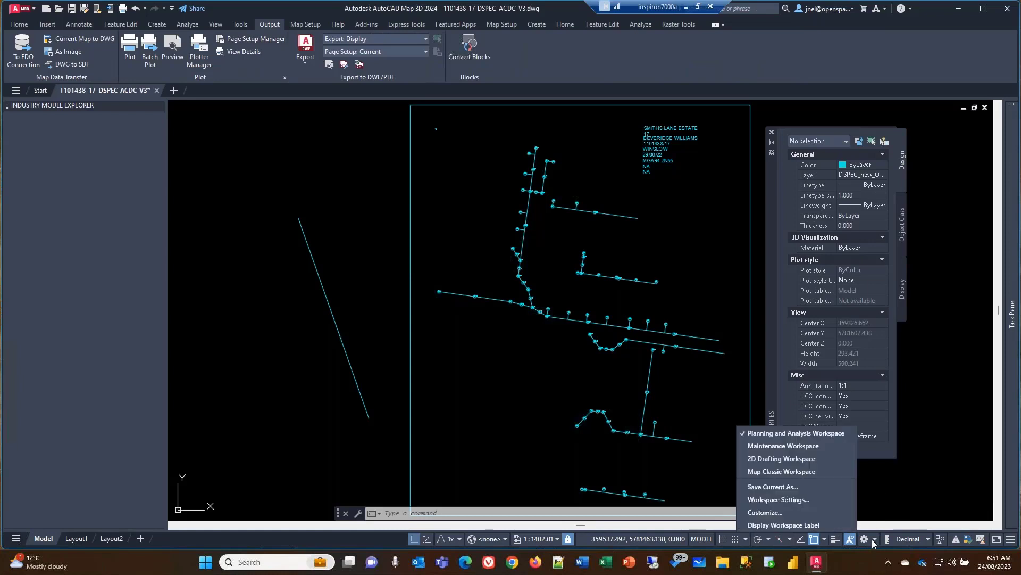
click(793, 472)
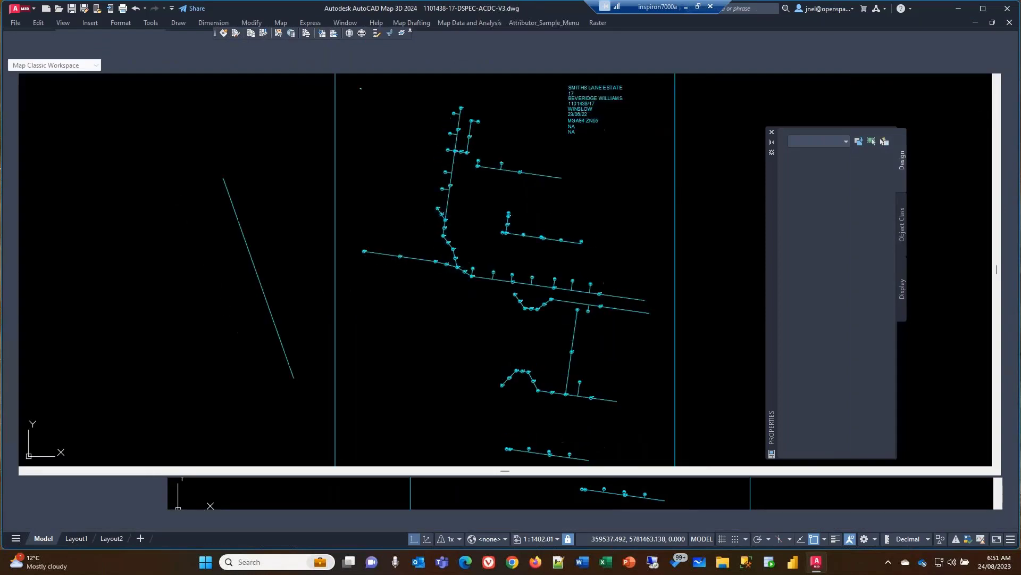
click(599, 24)
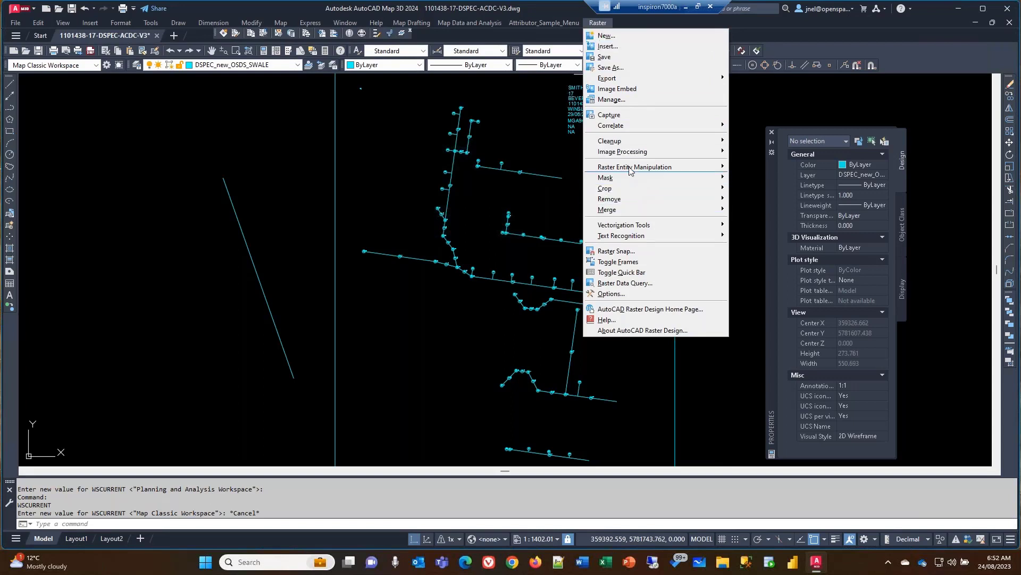
mouse_move(630, 169)
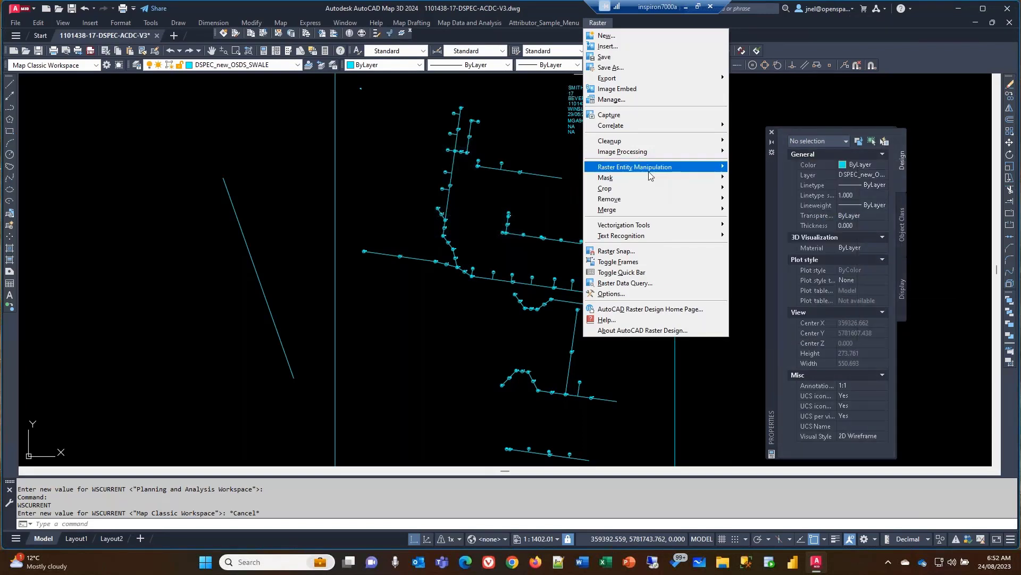
mouse_move(636, 229)
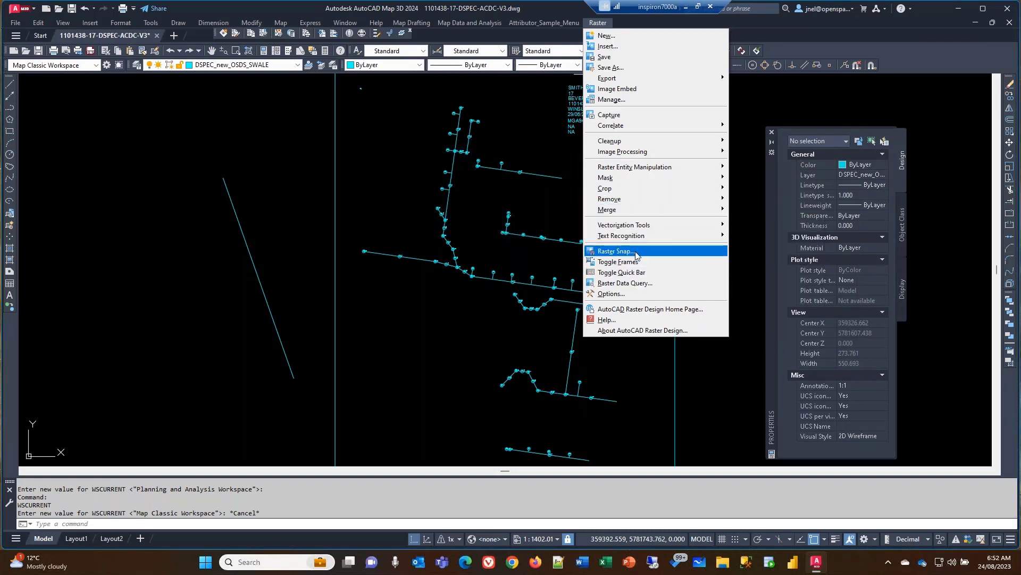
click(952, 52)
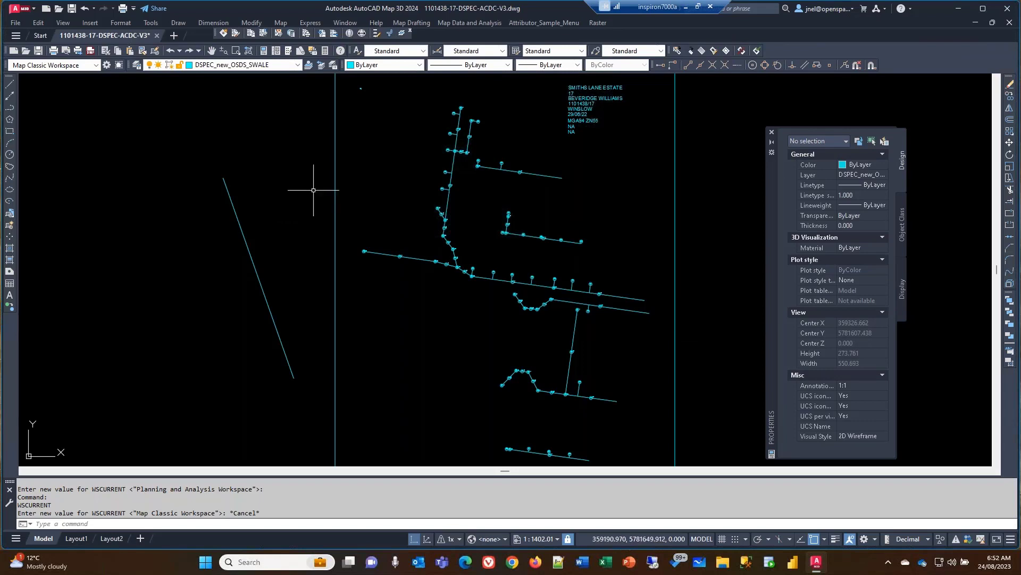
Hide the coordinates readout through the status bar customization and show it again
click(1011, 539)
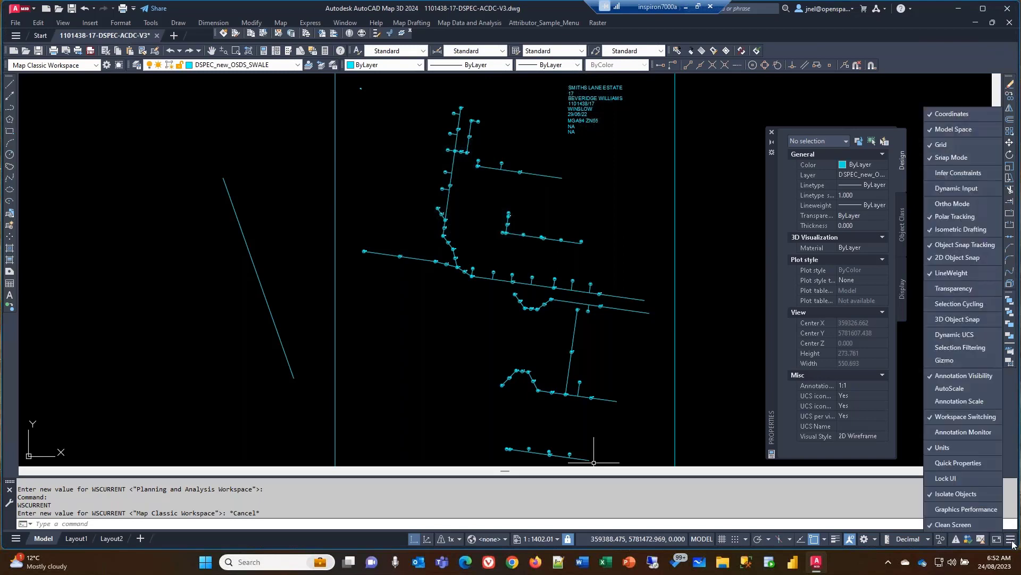
click(941, 115)
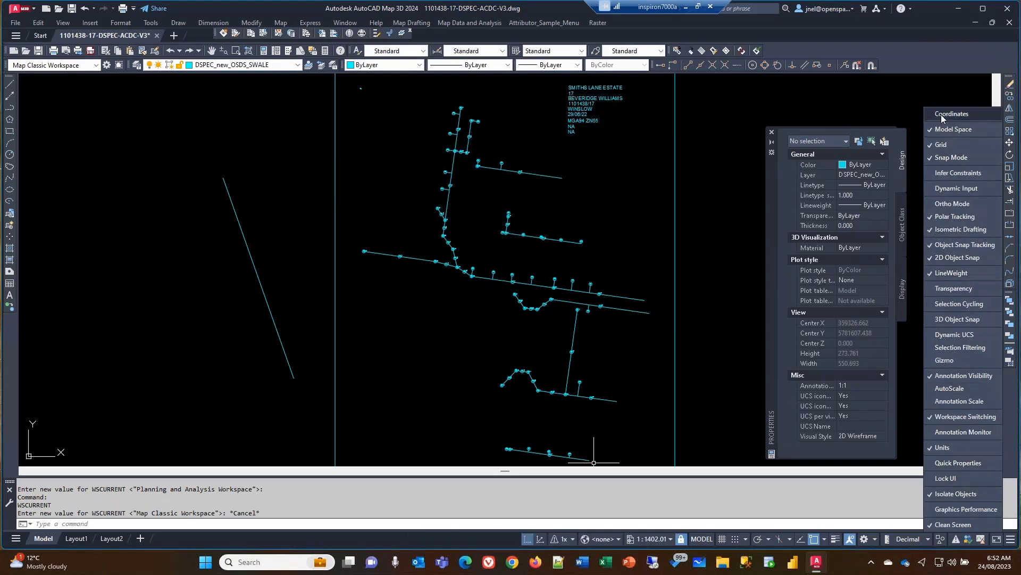
click(941, 114)
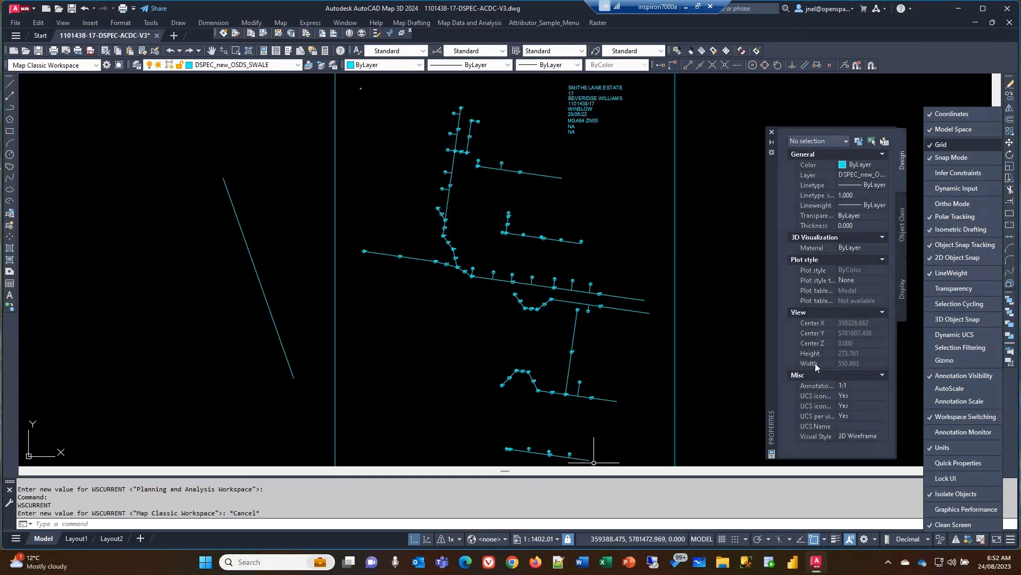
Toggle the drawing grid on and off and check the snap mode options between Polar Snap and Grid Snap
click(722, 540)
click(723, 540)
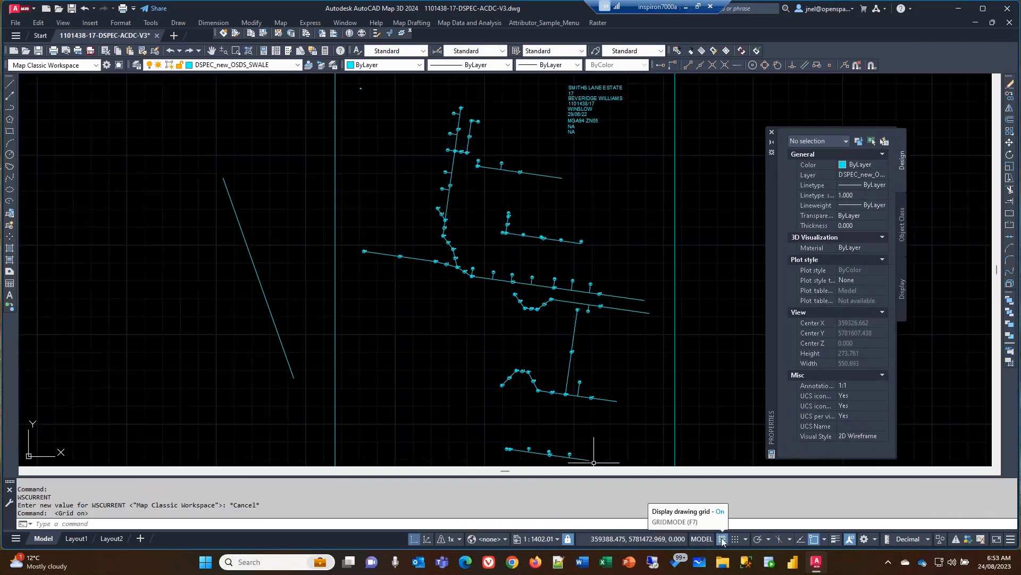
click(722, 540)
click(722, 540)
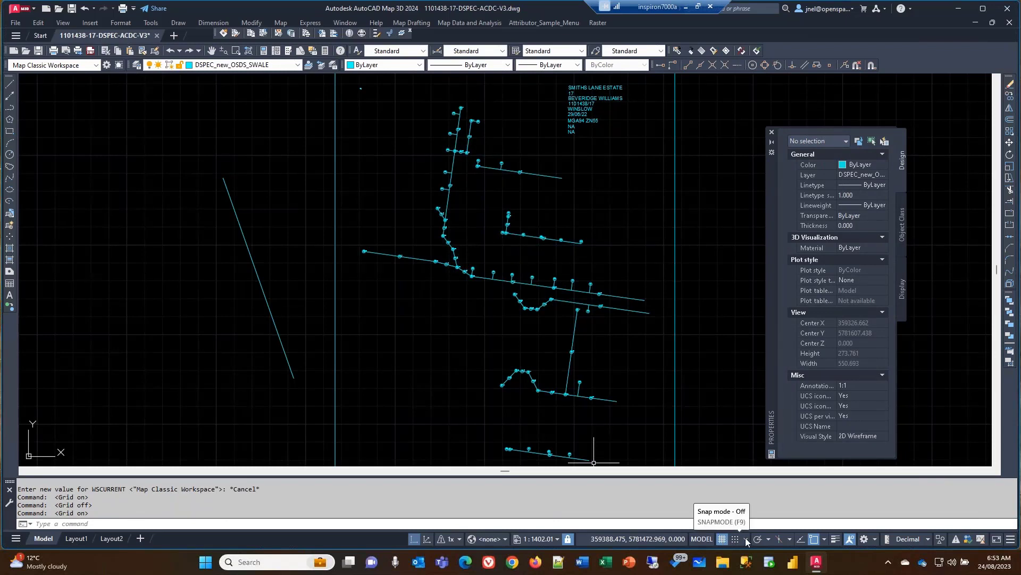
click(746, 539)
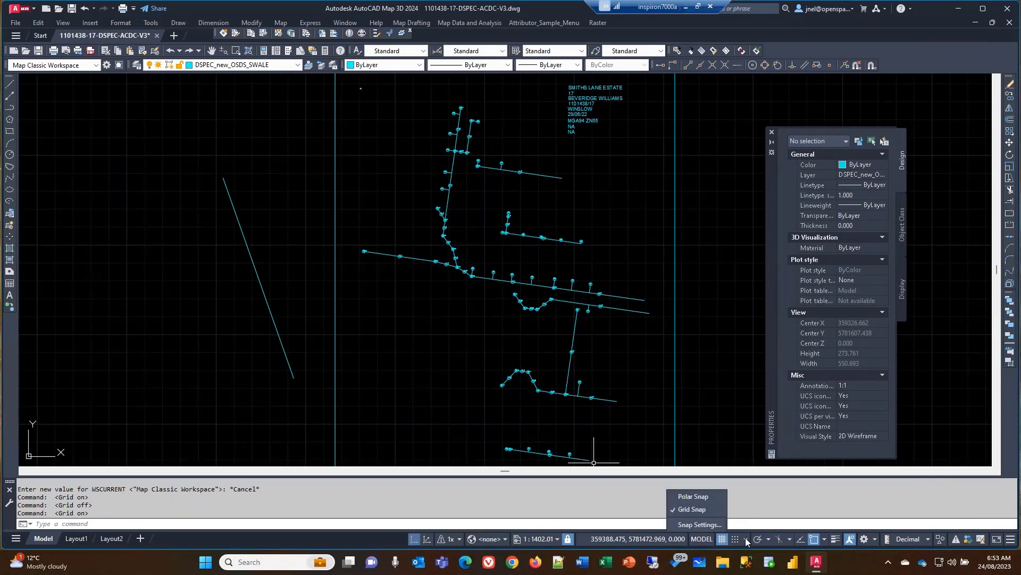
click(746, 538)
click(745, 538)
click(746, 538)
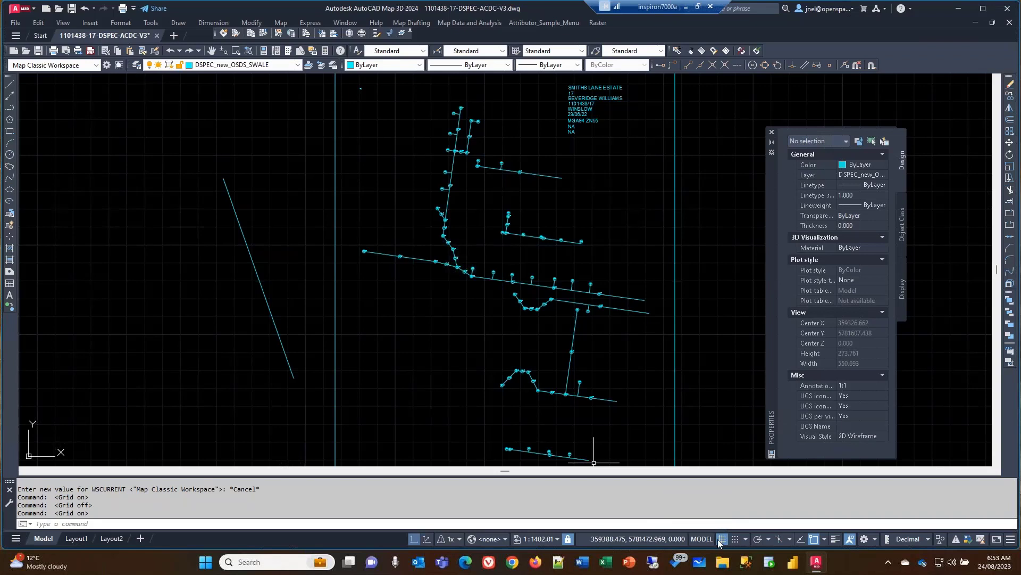
click(720, 540)
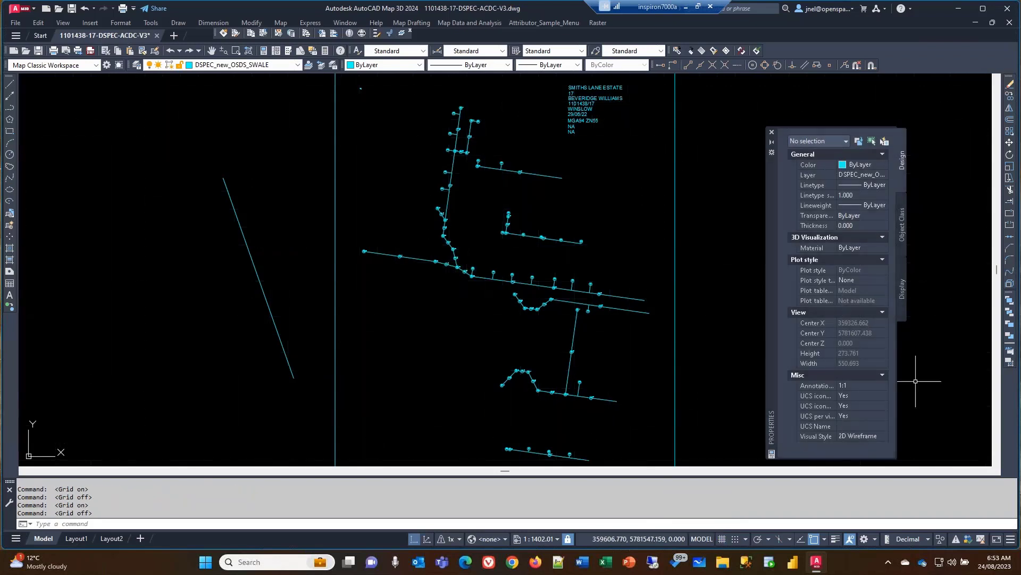
Remove the Grid and Snap Mode controls from the status bar
click(1011, 539)
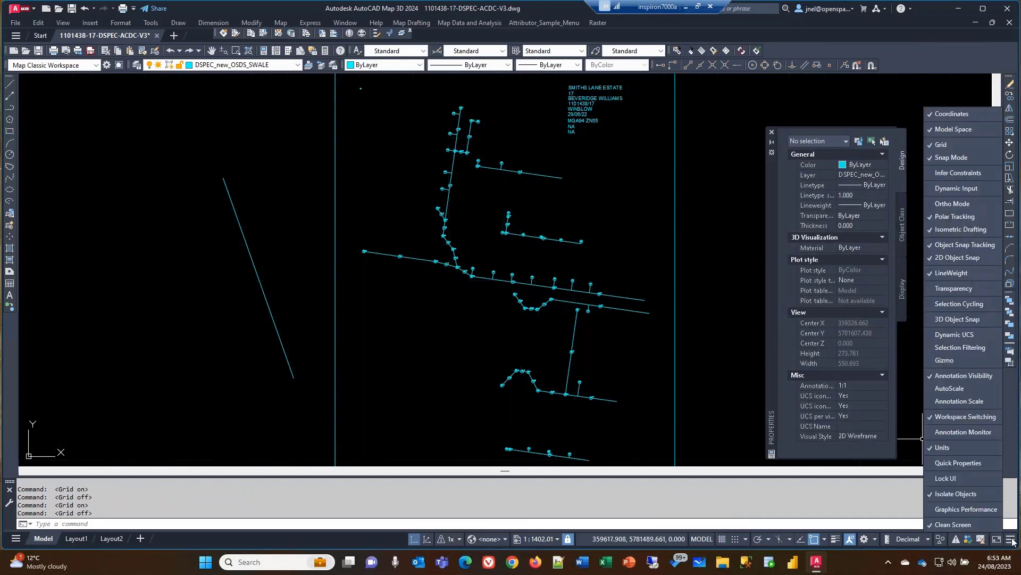
click(939, 145)
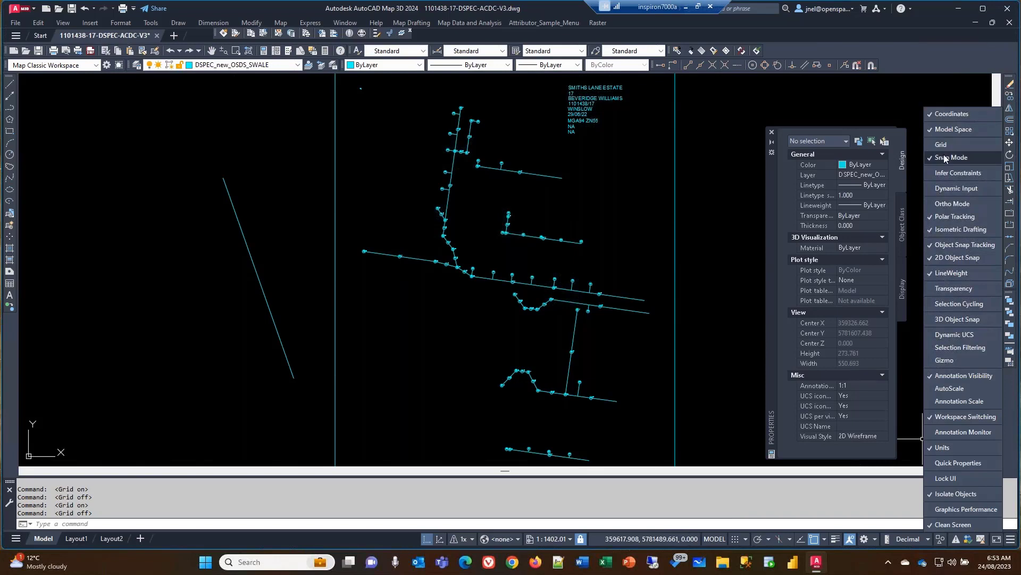
click(944, 158)
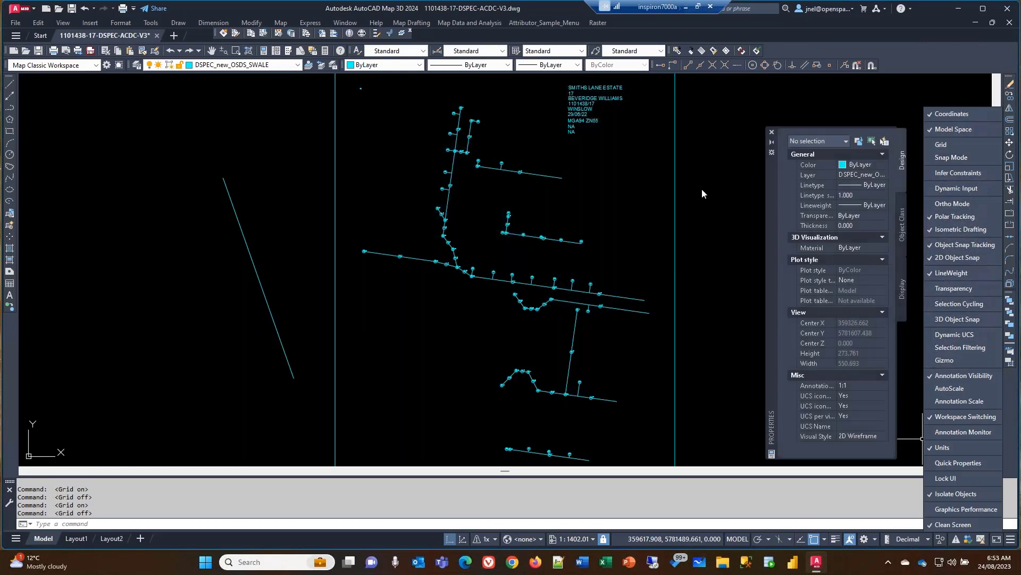
Check the coordinate system choices for the drawing and the Library option
click(540, 539)
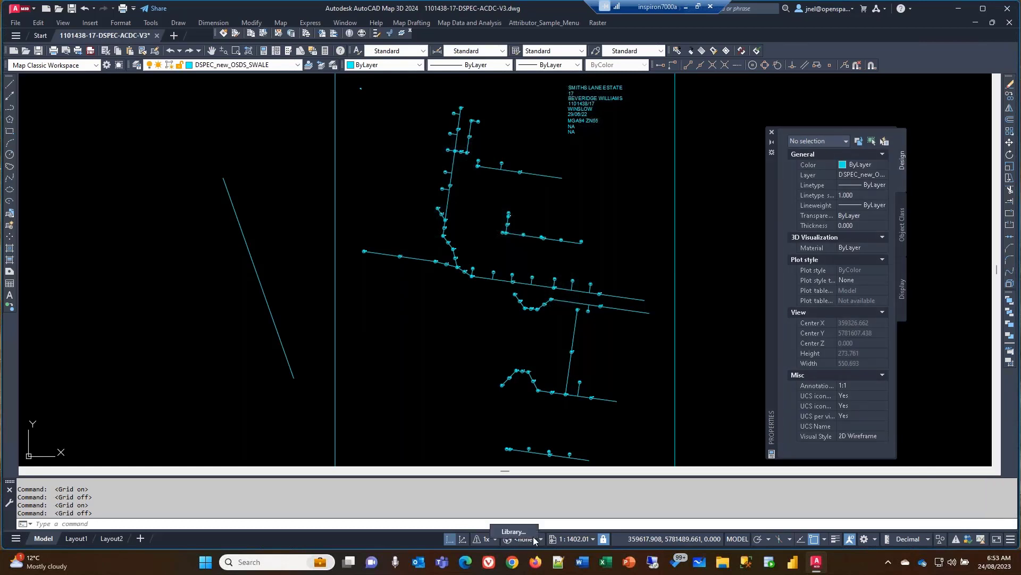
click(512, 531)
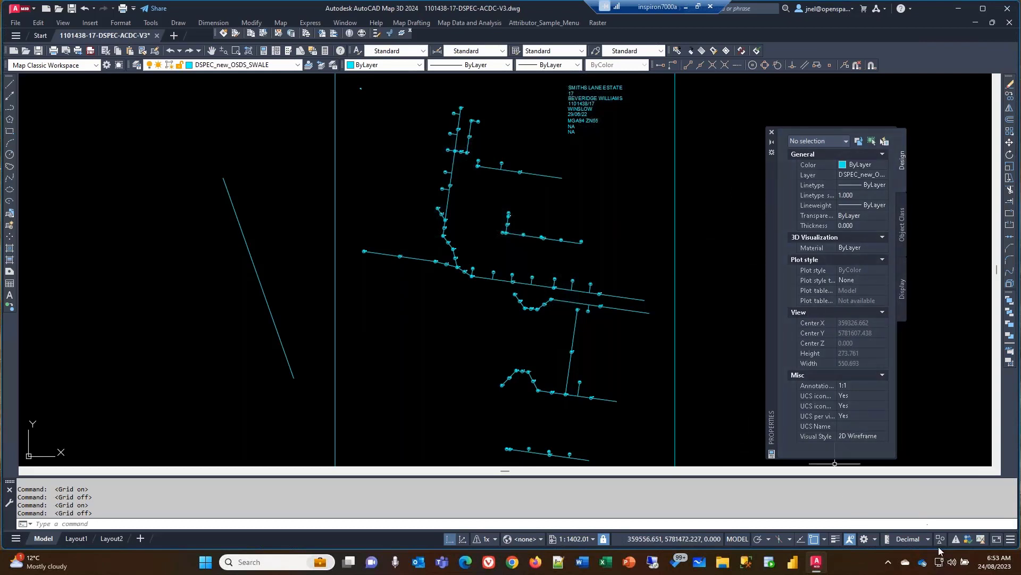
Add the Ortho Mode control to the status bar
click(1010, 539)
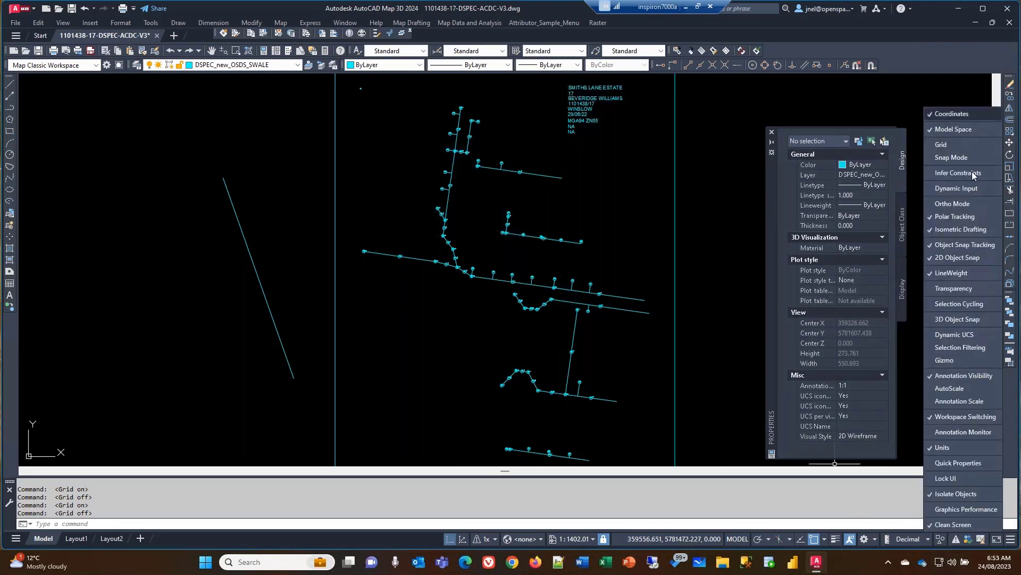
click(957, 205)
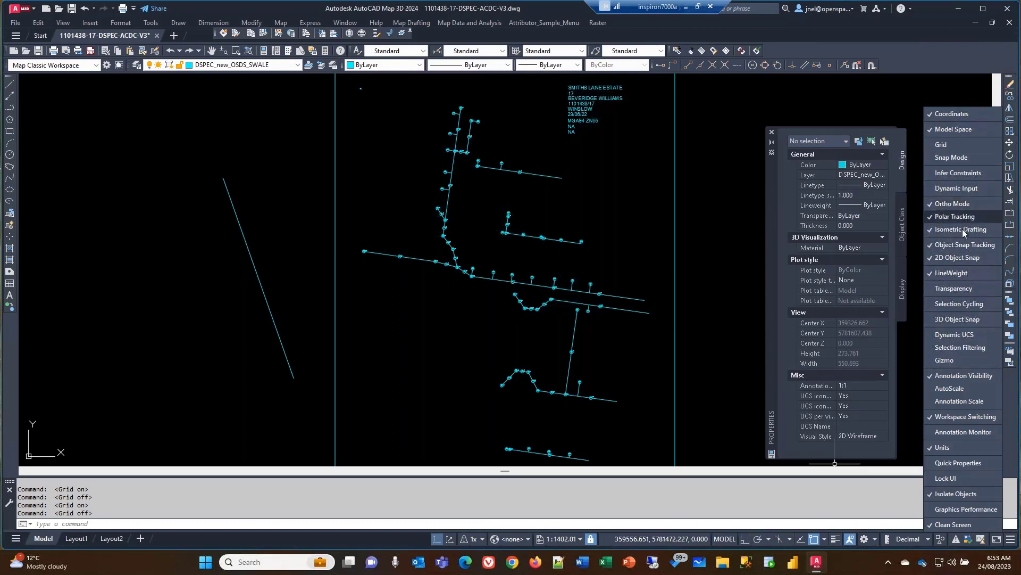
click(913, 54)
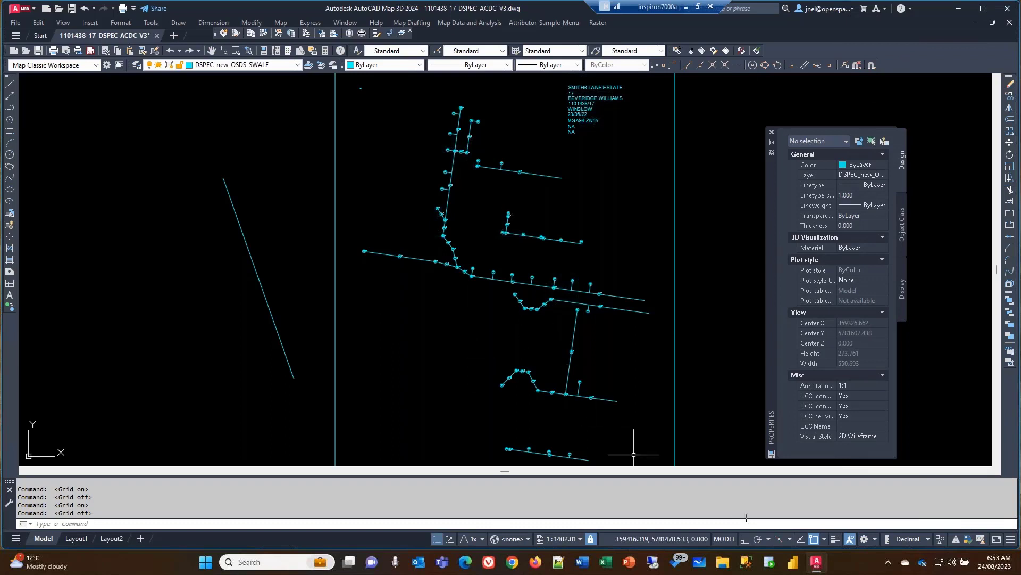
Start a line in the empty area beside the sloped line with Ortho Mode on, and switch Ortho off while drawing
click(745, 539)
click(10, 84)
click(108, 195)
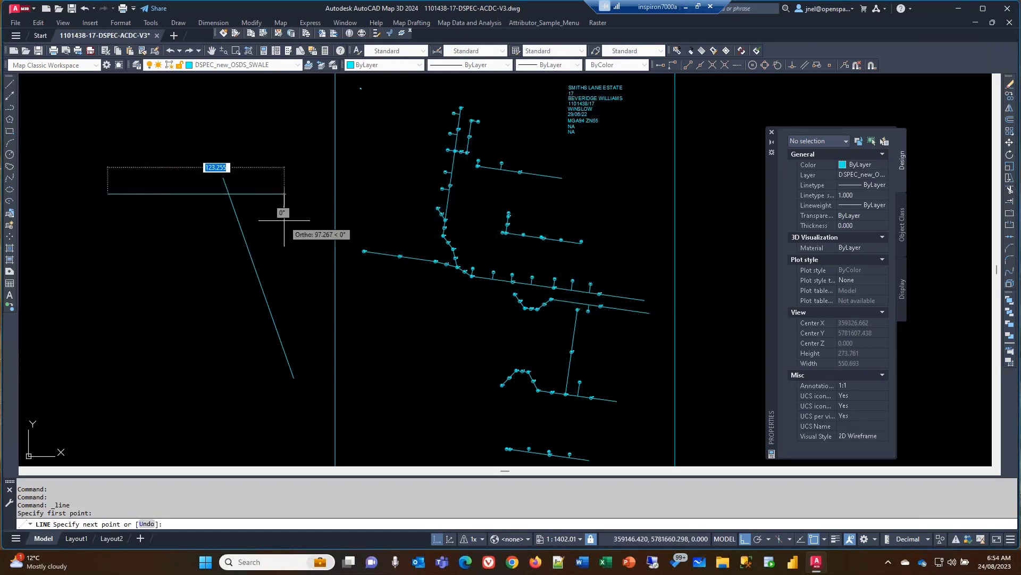
click(748, 539)
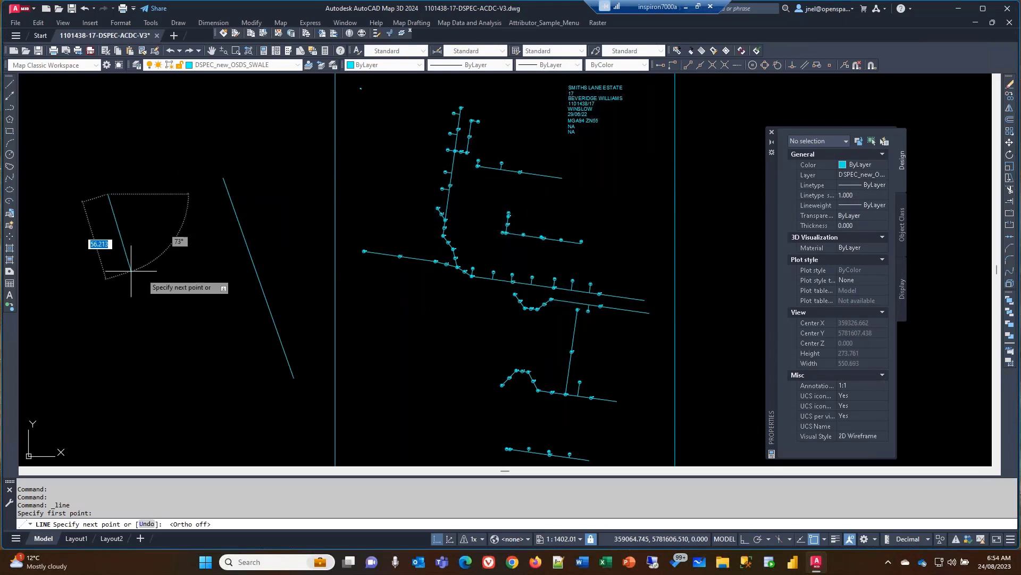
Try a polar tracking increment angle of 30 in the tracking settings, return it to 45 and discard the changes
click(769, 540)
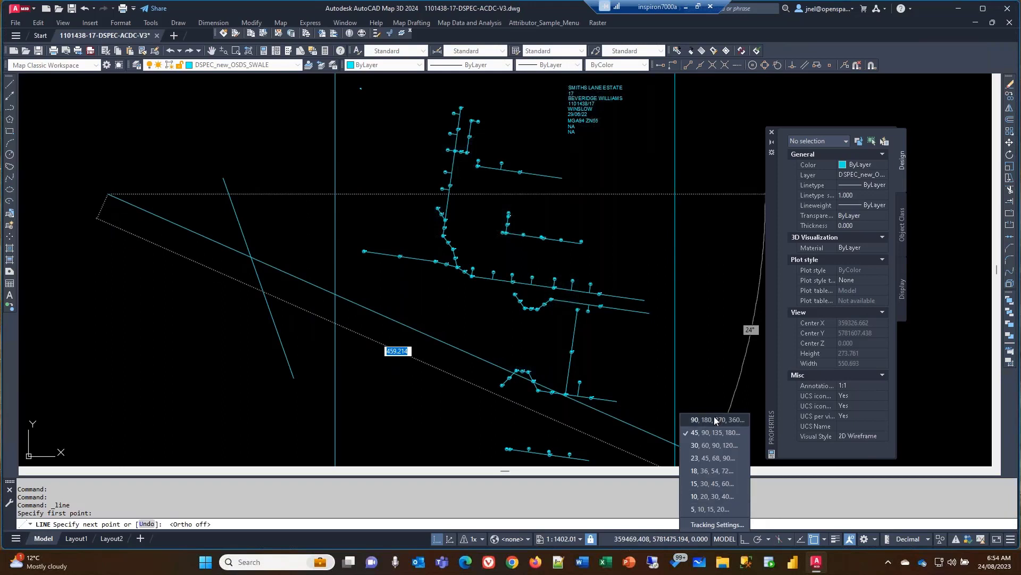
click(769, 539)
click(720, 522)
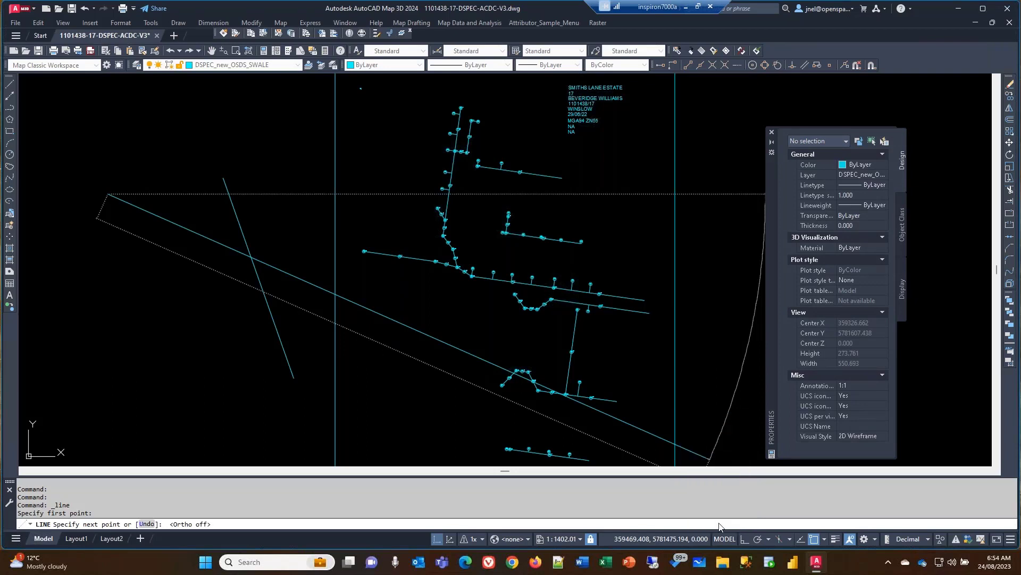
mouse_move(666, 145)
mouse_down()
mouse_move(552, 155)
mouse_move(370, 134)
mouse_move(392, 118)
mouse_up()
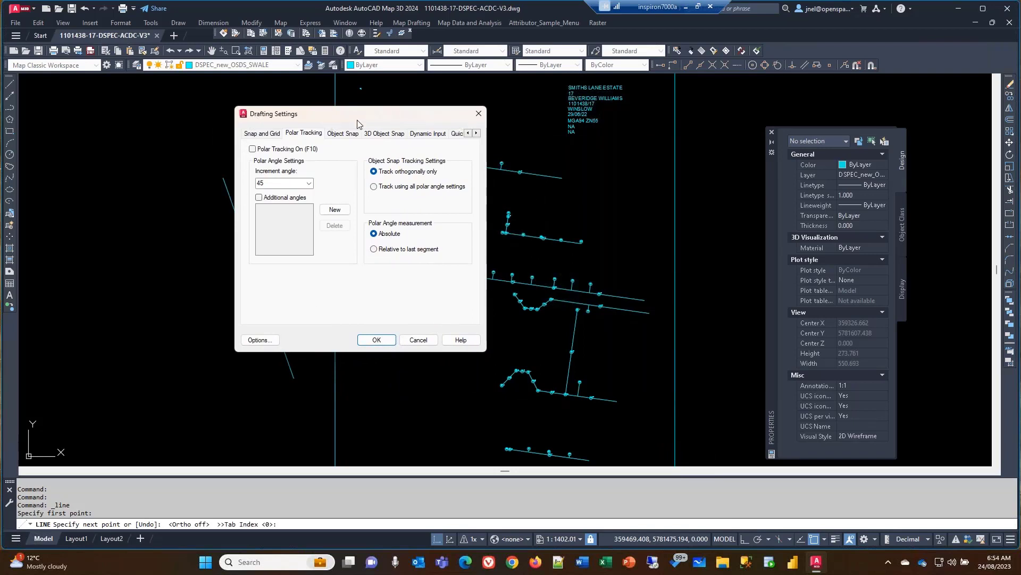
drag(342, 122, 355, 121)
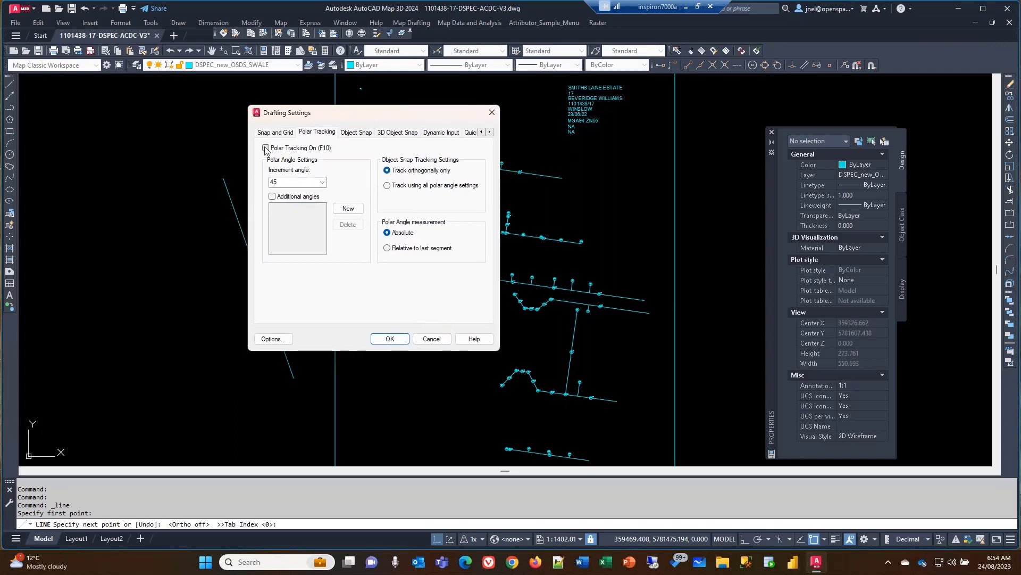
click(321, 183)
click(312, 182)
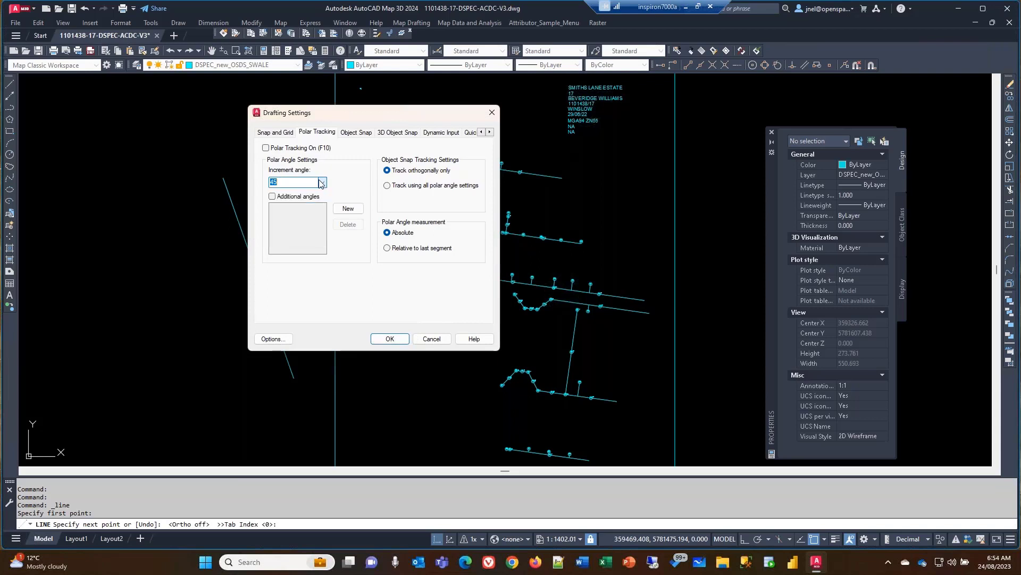
click(322, 183)
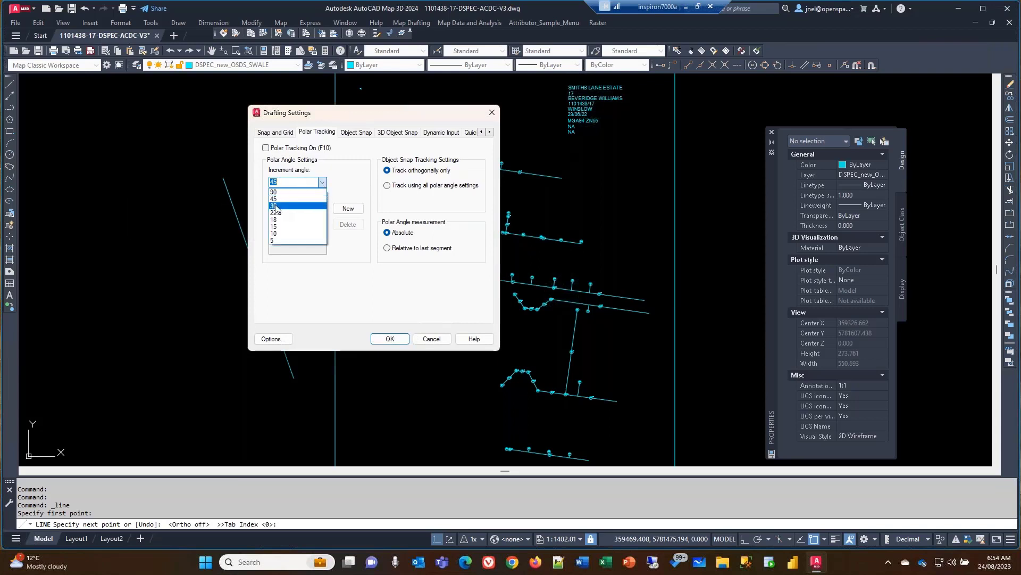
click(306, 206)
click(322, 183)
click(298, 198)
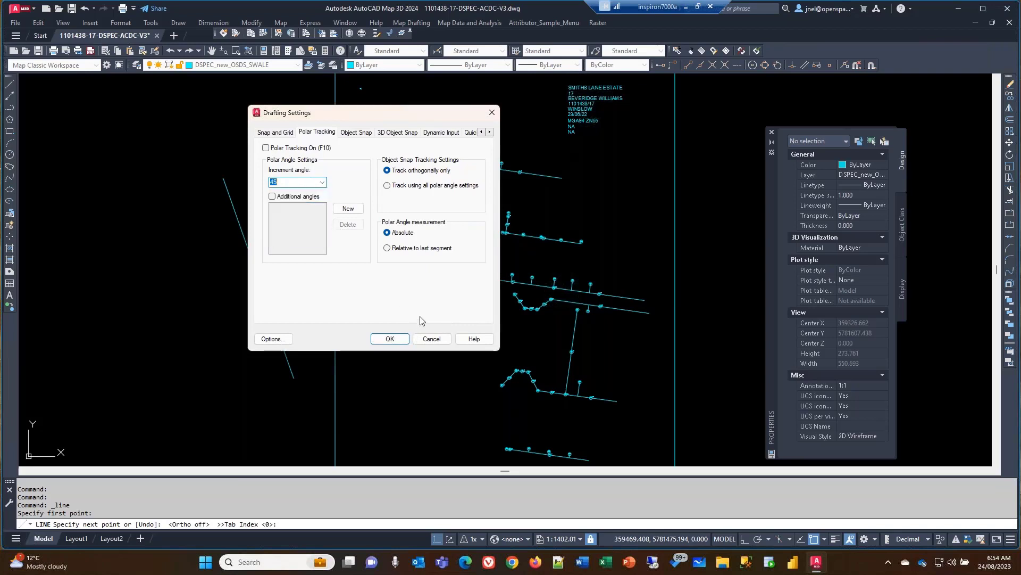
click(431, 339)
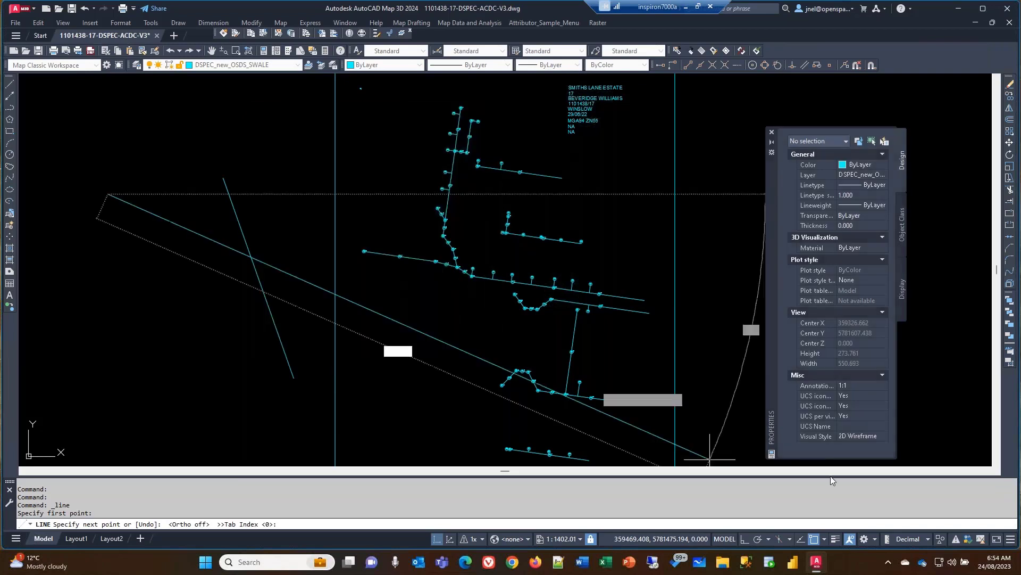
Check the polar tracking angle choices and place the line's next point vertically below its start
click(769, 540)
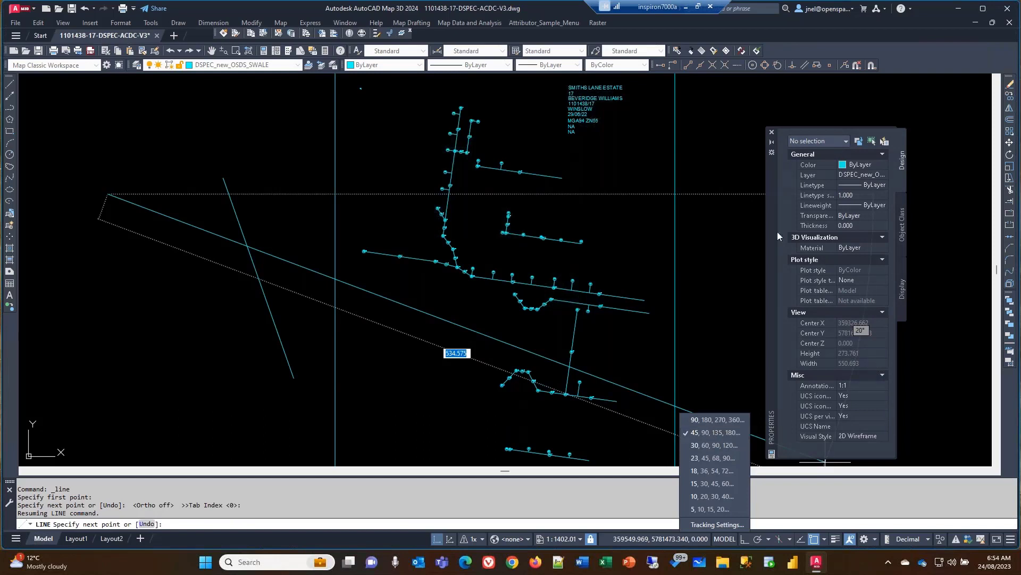
click(838, 48)
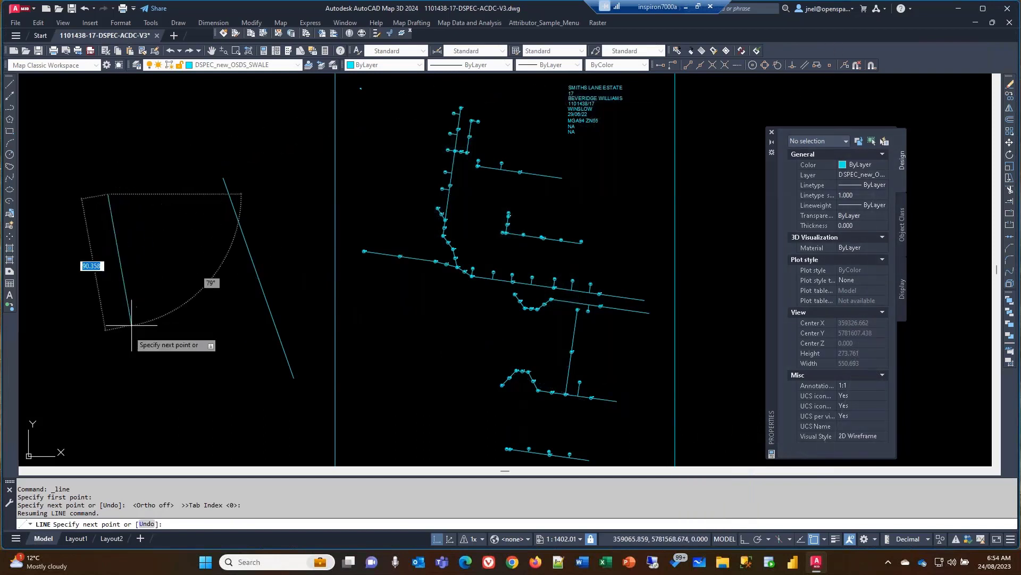
click(107, 347)
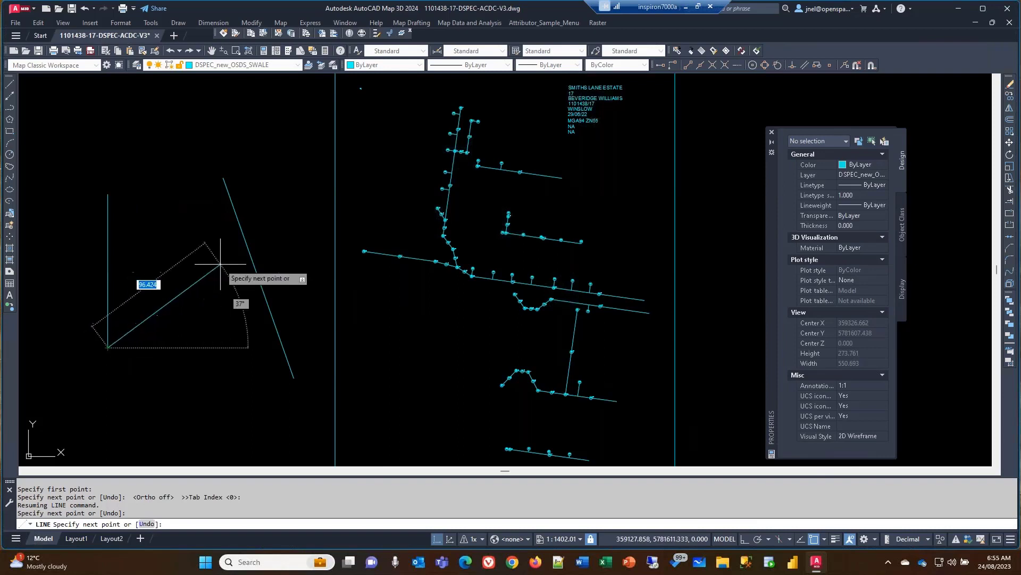
Toggle polar tracking on and off while previewing the next line segment, and end the Line command
click(758, 538)
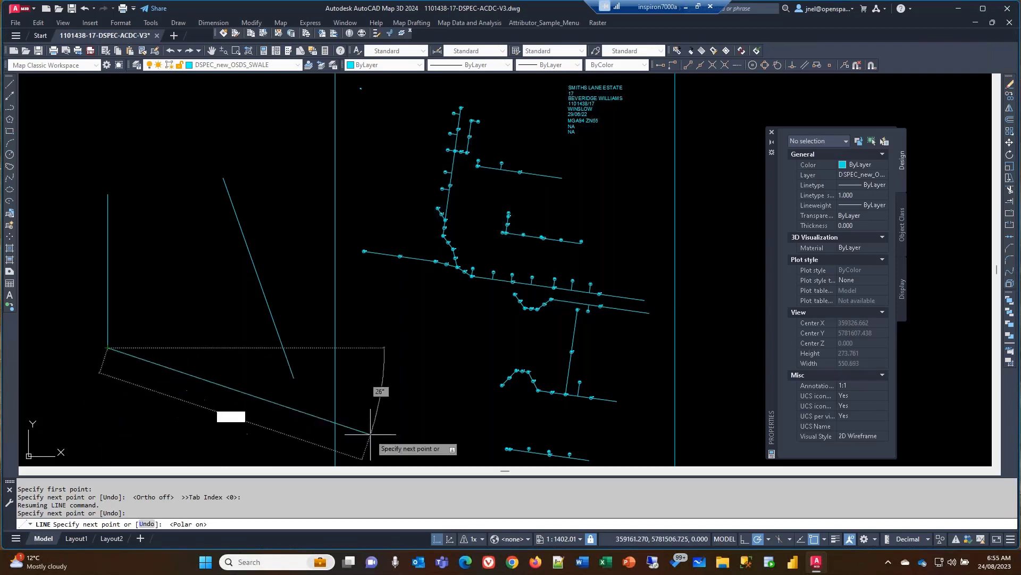
click(758, 539)
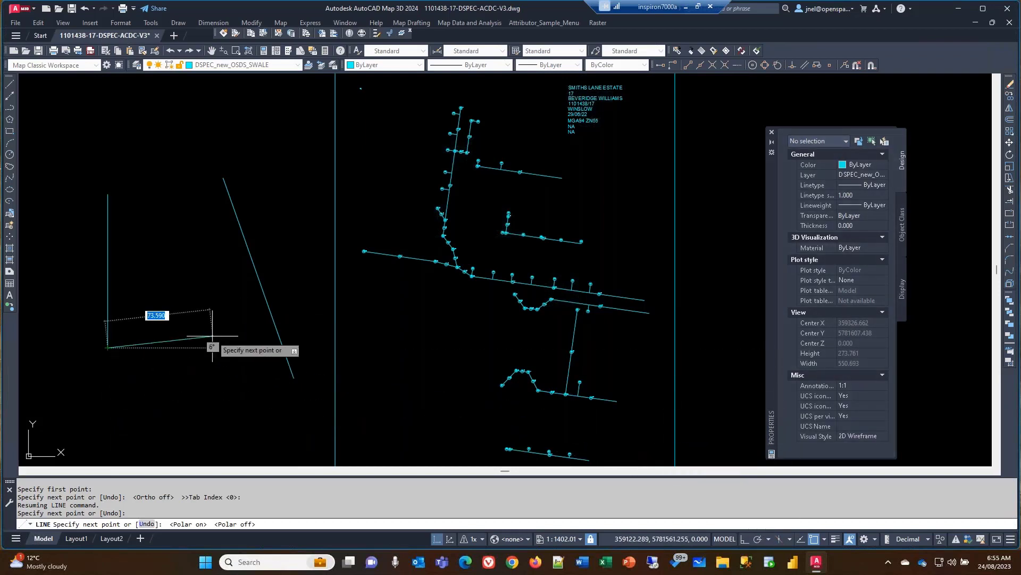
key(Escape)
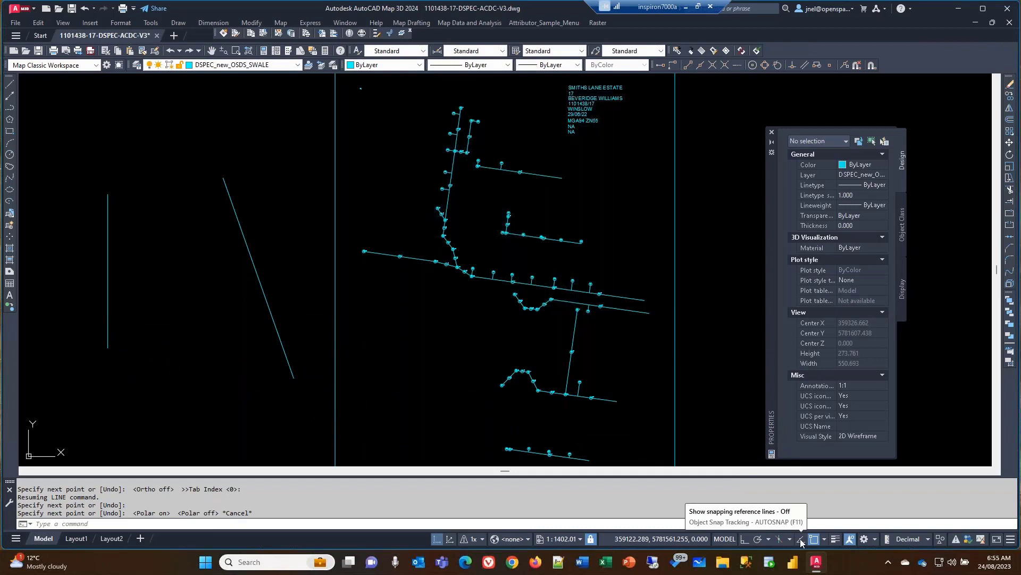
Turn on object snap tracking and review the polar tracking settings without changing them
click(800, 538)
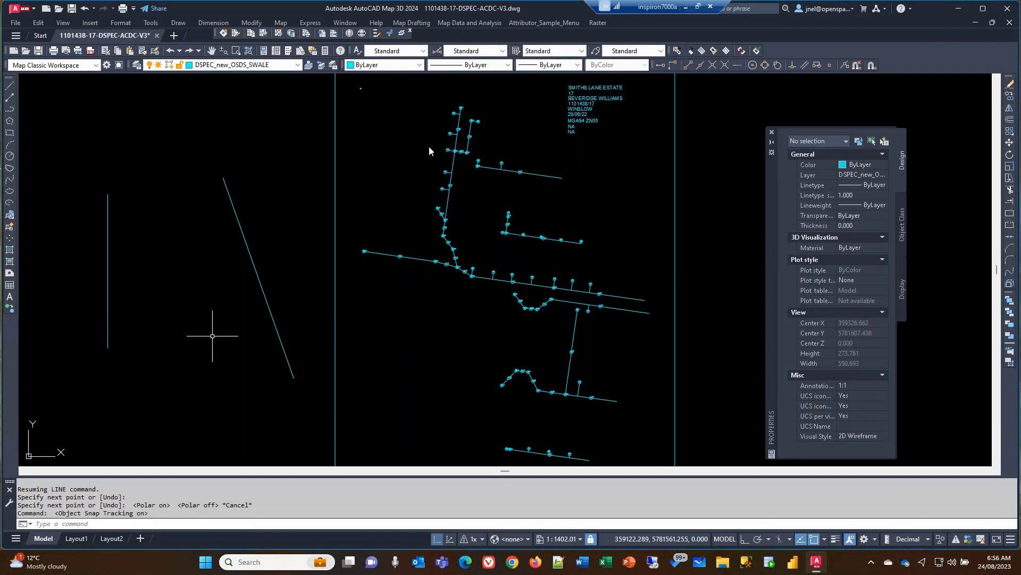
click(768, 539)
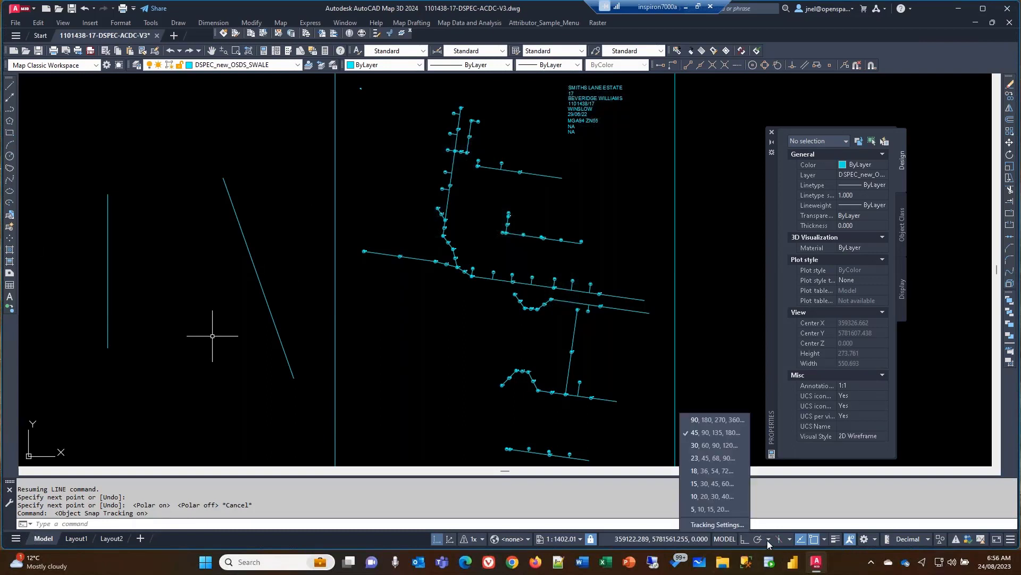
click(723, 528)
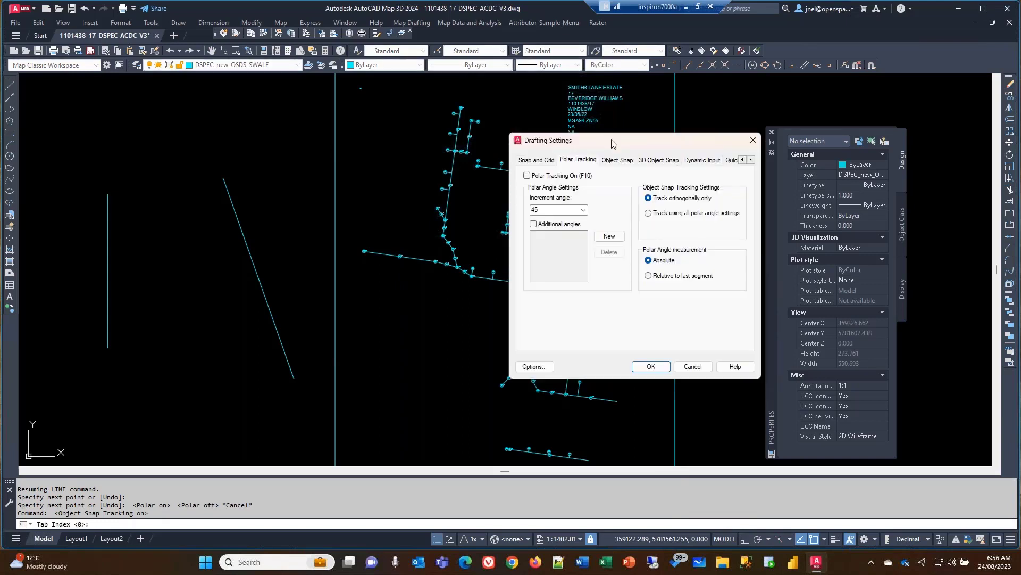
drag(612, 143, 553, 123)
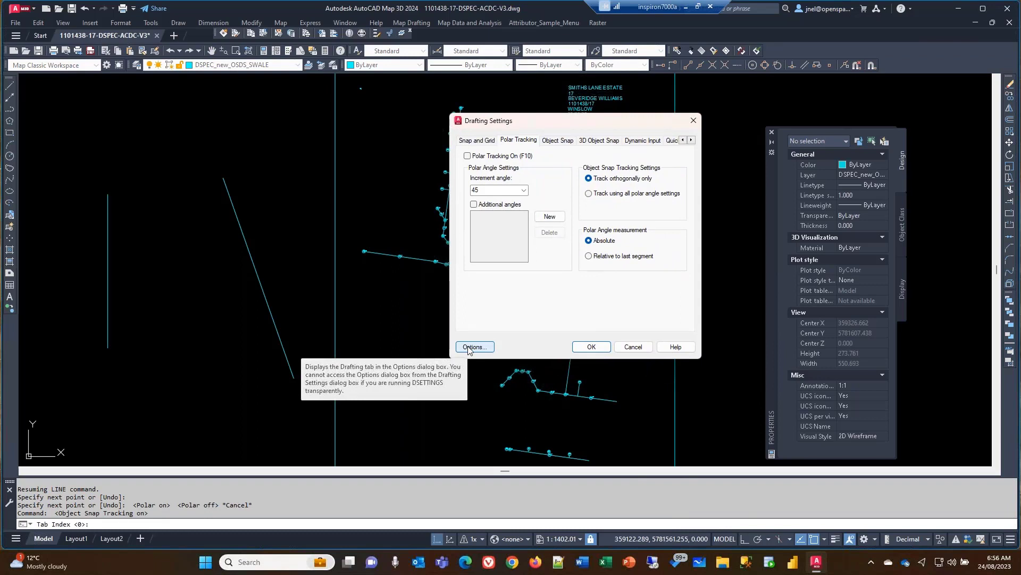
click(8, 505)
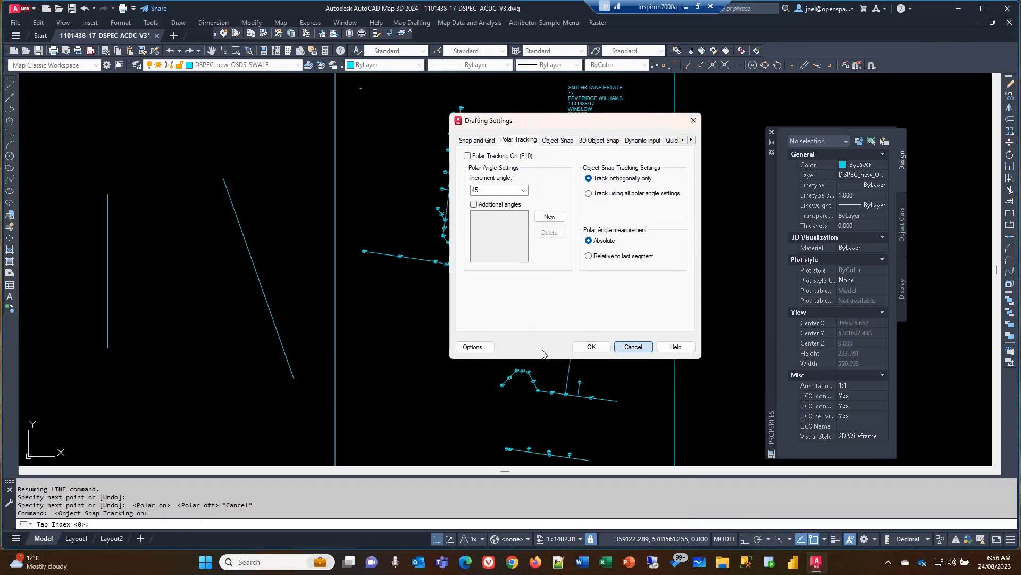
click(633, 346)
Open the program's display options from the command line and set the crosshair size to 7
click(9, 502)
right_click(207, 524)
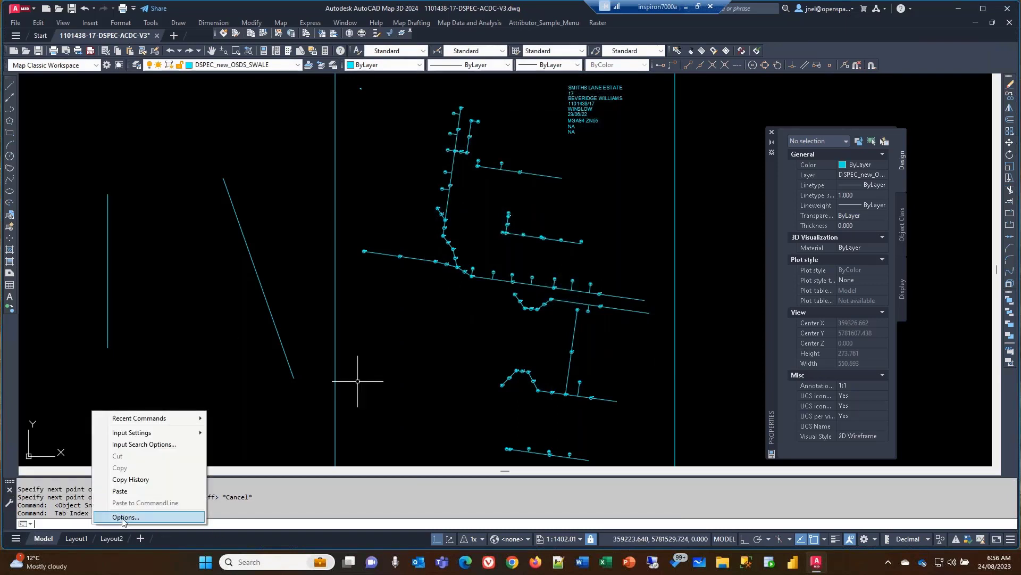
click(126, 517)
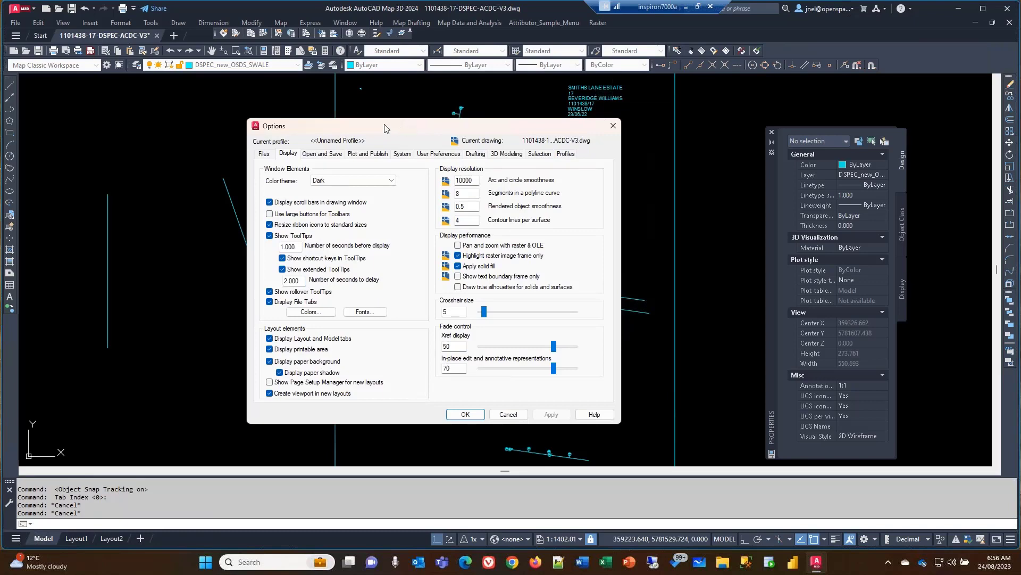
drag(360, 125, 265, 106)
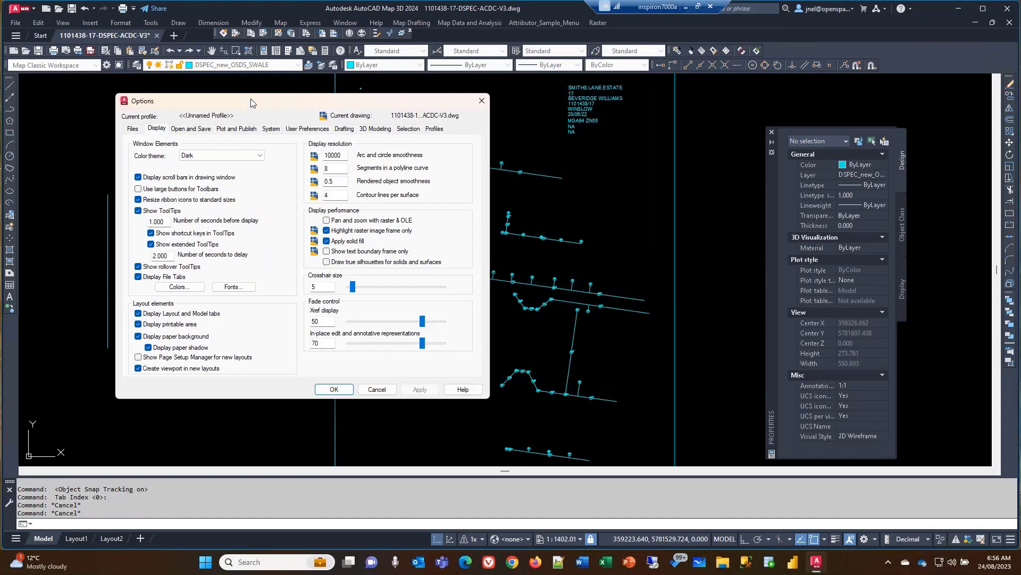
drag(259, 103, 361, 112)
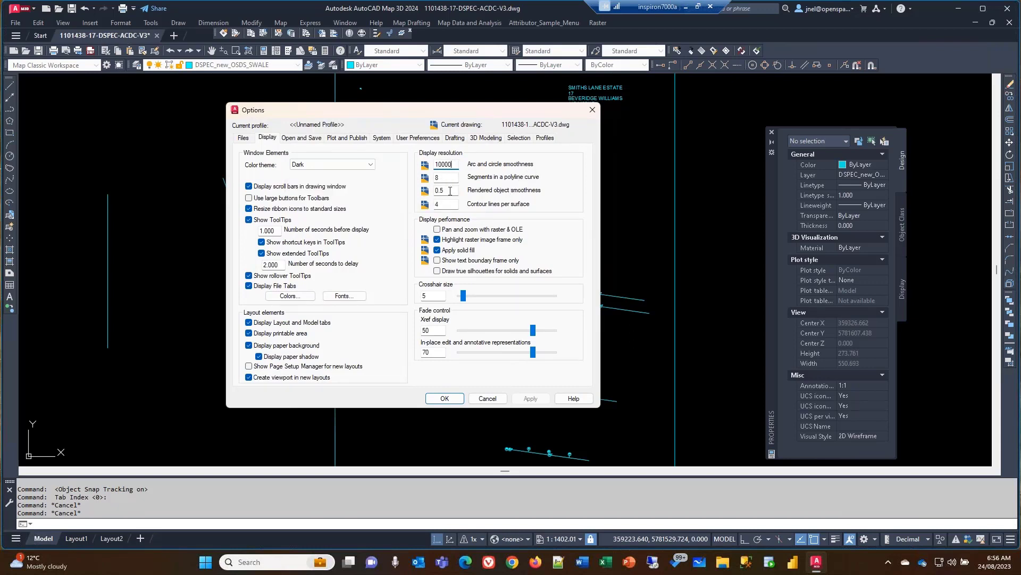
click(449, 190)
drag(380, 114, 609, 106)
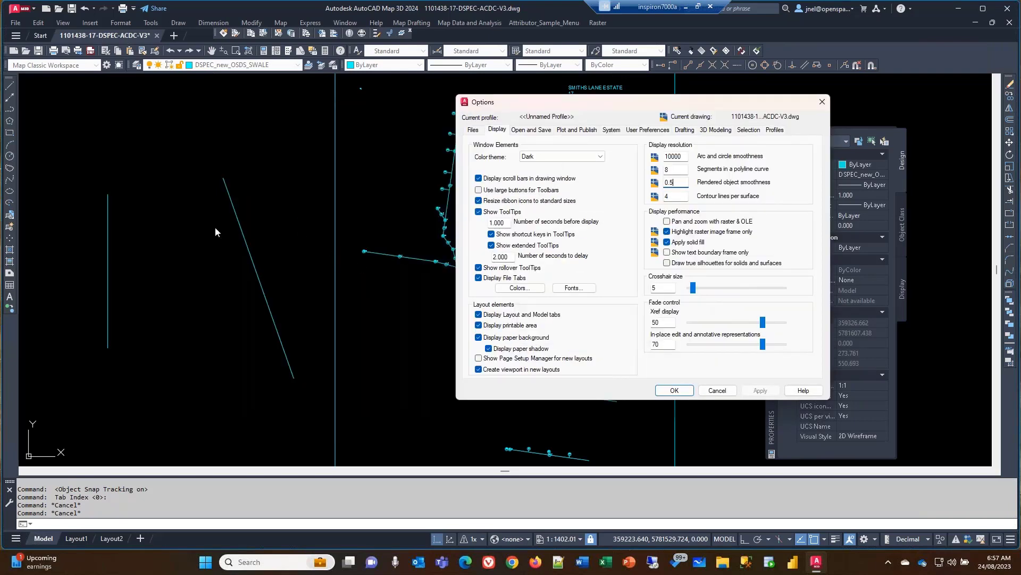
mouse_move(693, 288)
mouse_down()
mouse_move(723, 289)
mouse_move(693, 292)
mouse_up()
Set the uniform background color of the 2D model space to White and apply it
click(519, 288)
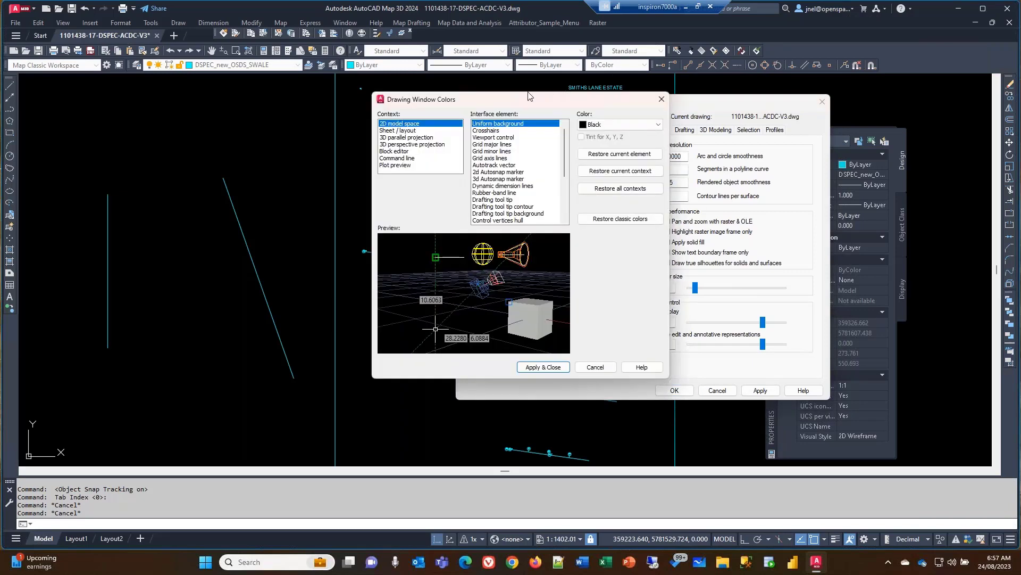
drag(519, 101, 488, 100)
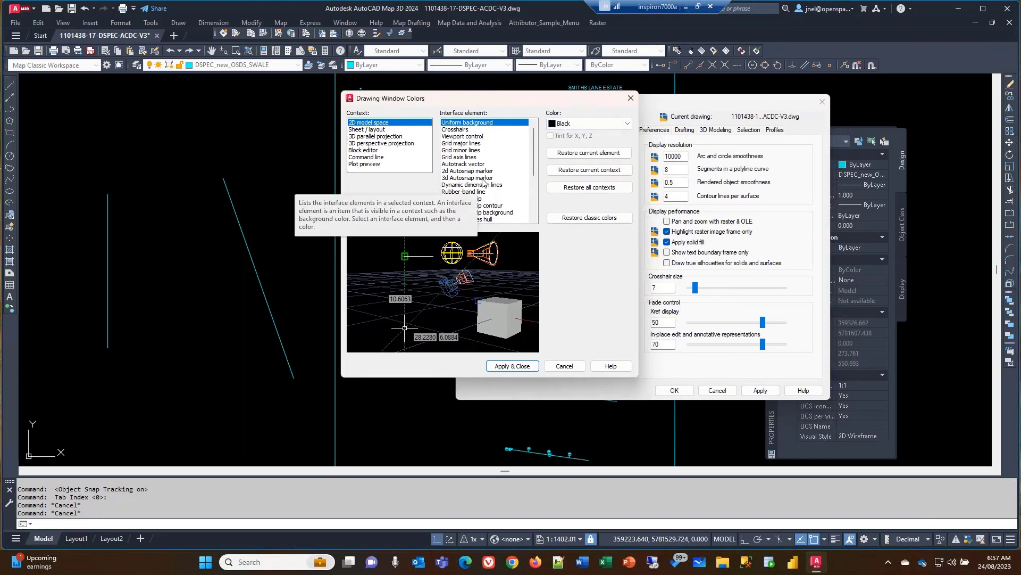
click(600, 124)
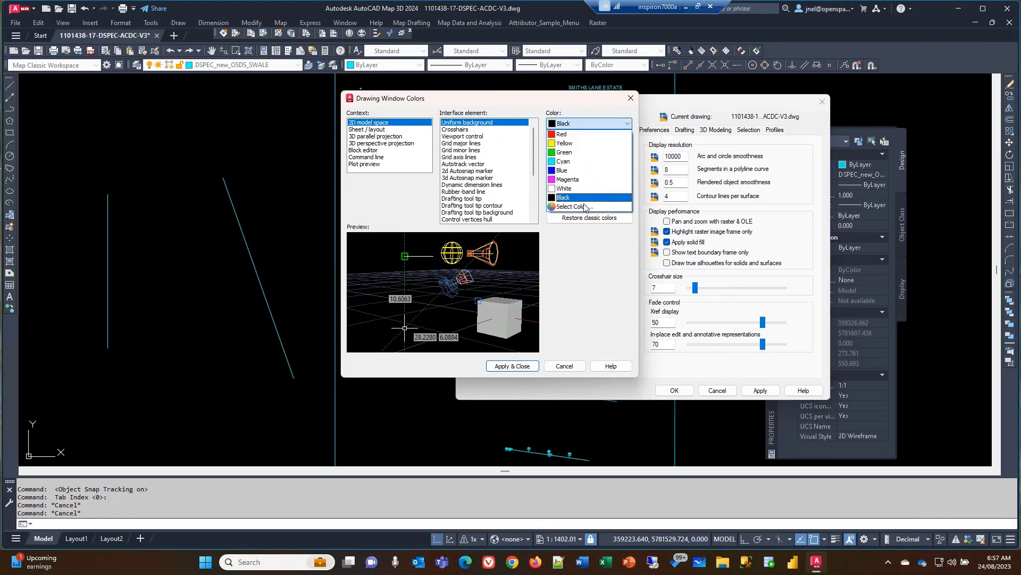
click(565, 188)
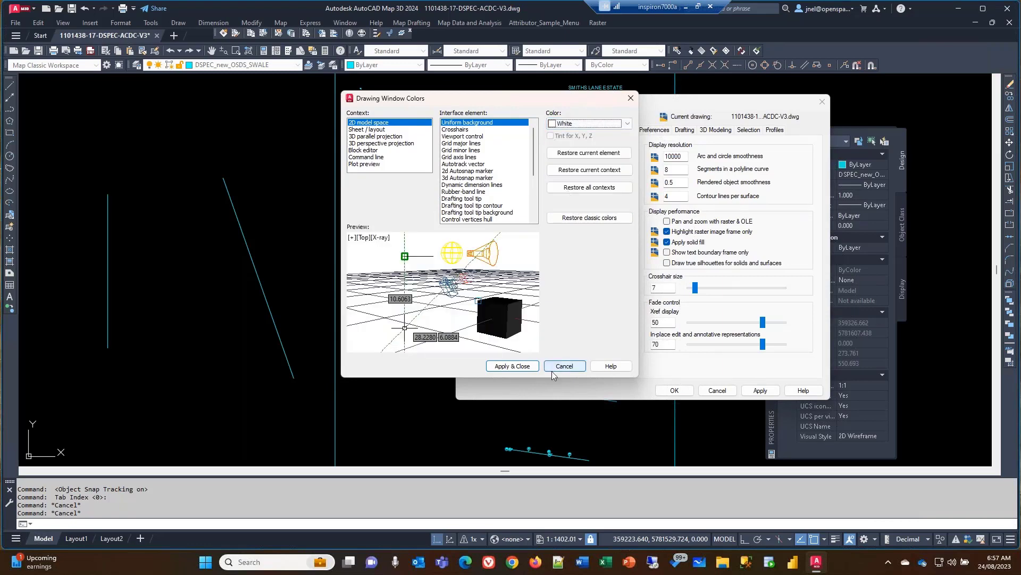
click(519, 368)
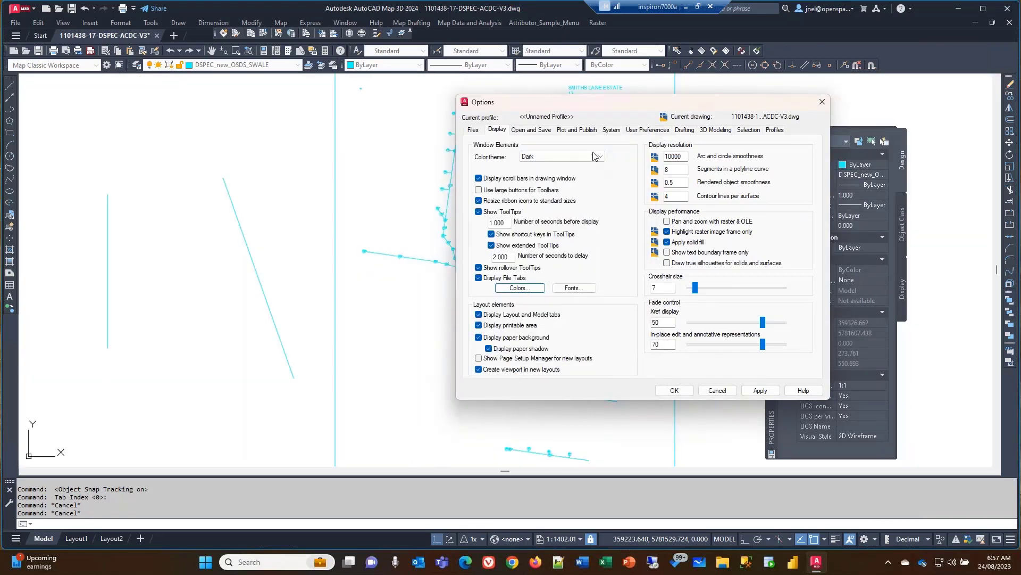
Change the interface color theme to Light and apply the display options
click(593, 155)
click(537, 176)
click(761, 390)
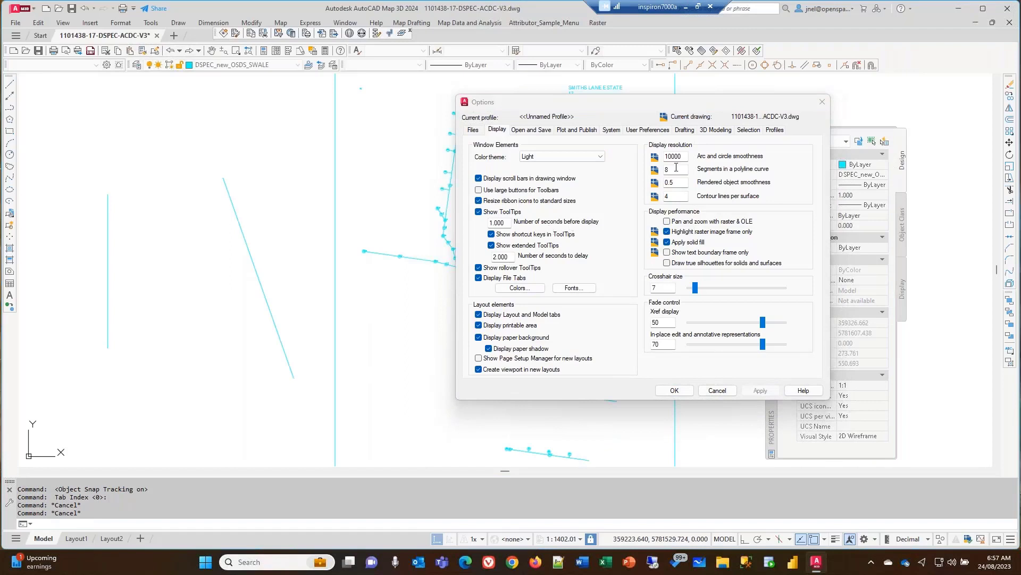
Change the interface color theme to Dark and apply it
click(548, 156)
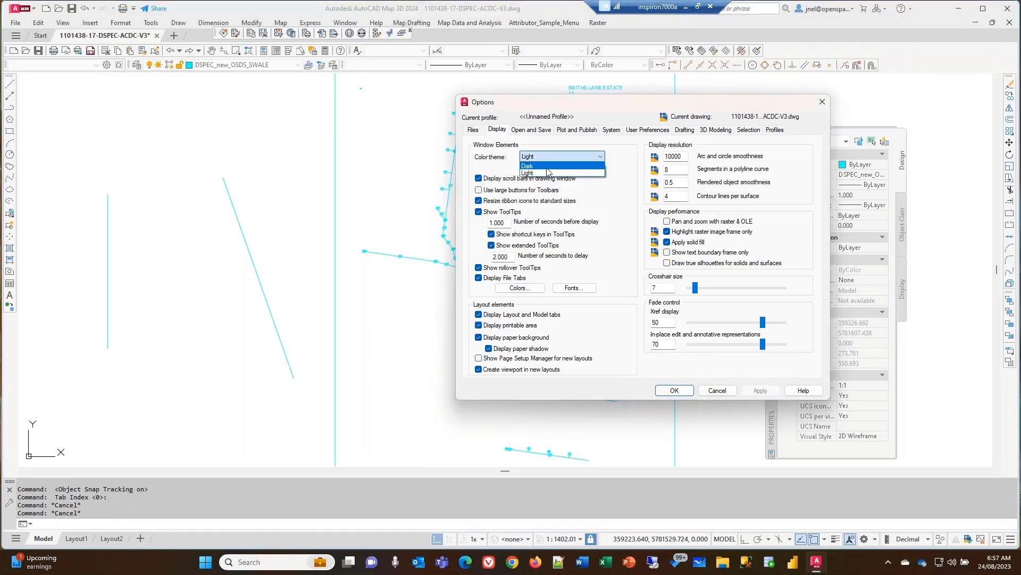
click(548, 166)
click(745, 391)
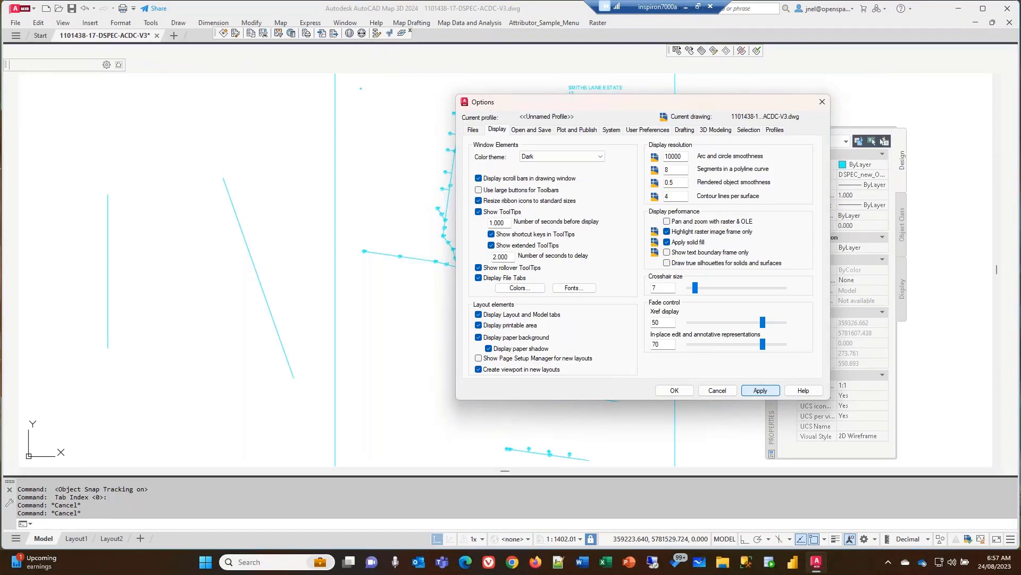
Set the uniform background of the 2D model space to index color 8, apply it, and close the display options
click(520, 288)
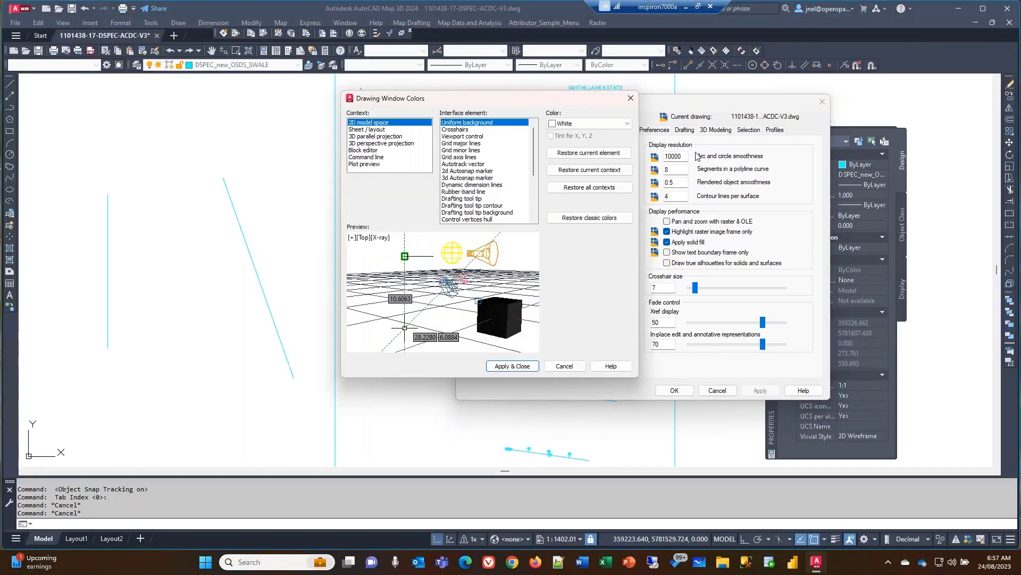
click(627, 124)
click(568, 209)
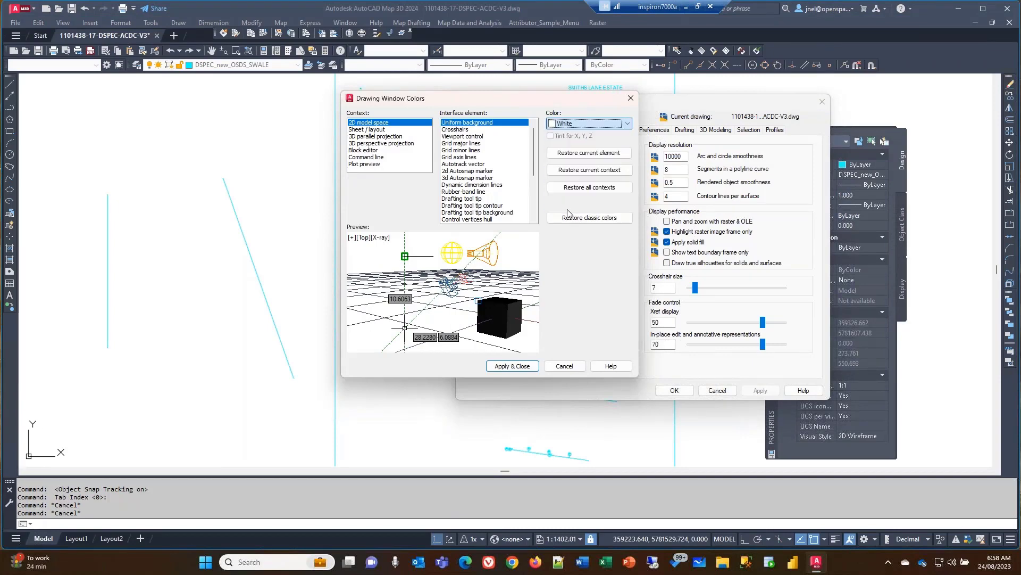
click(514, 265)
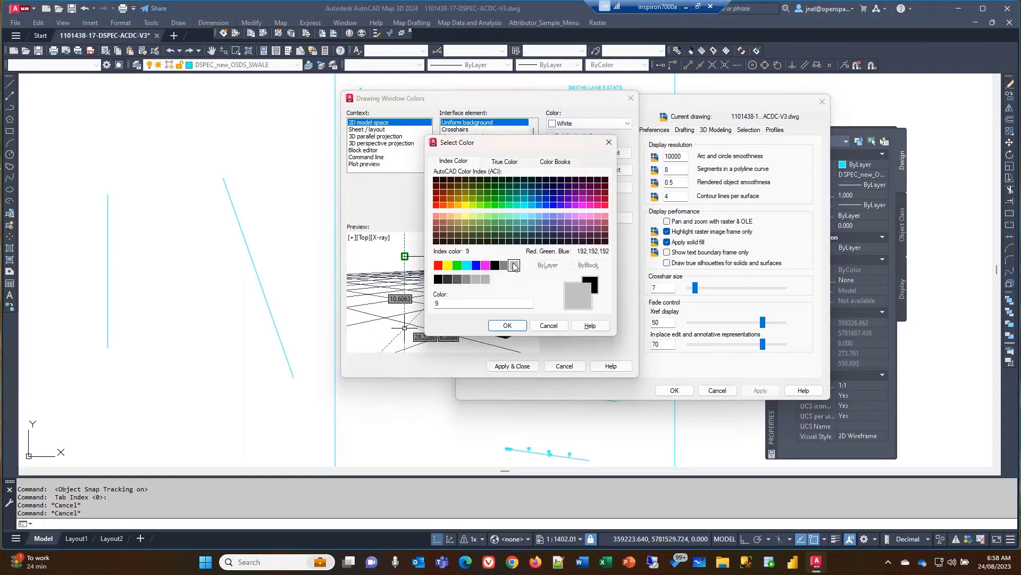
click(504, 265)
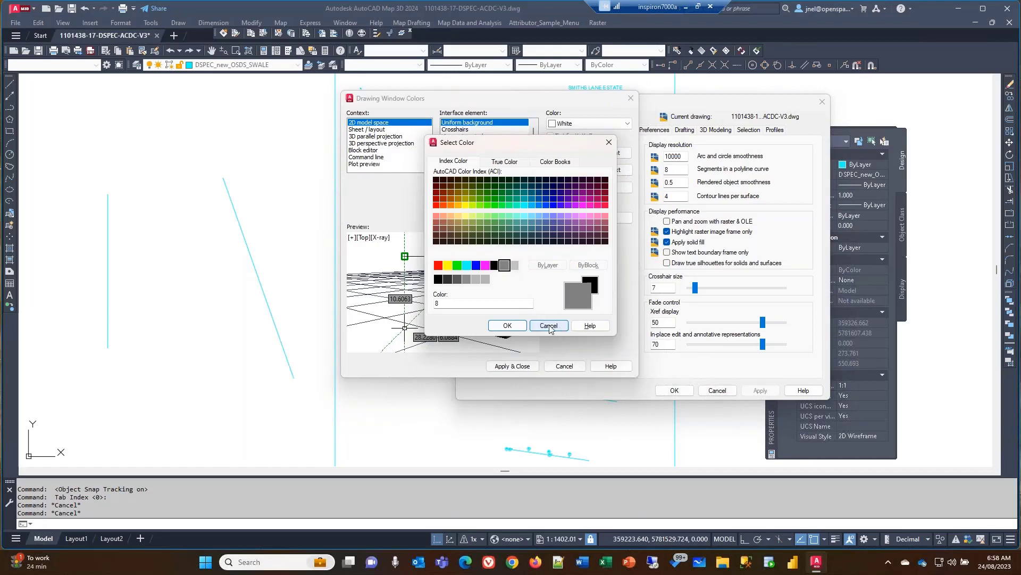
click(508, 325)
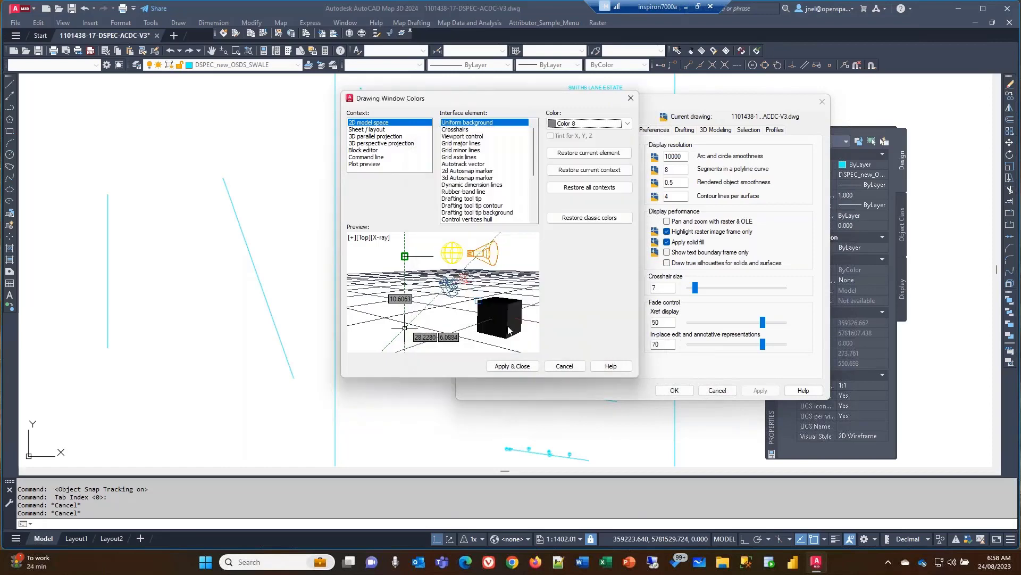
click(508, 366)
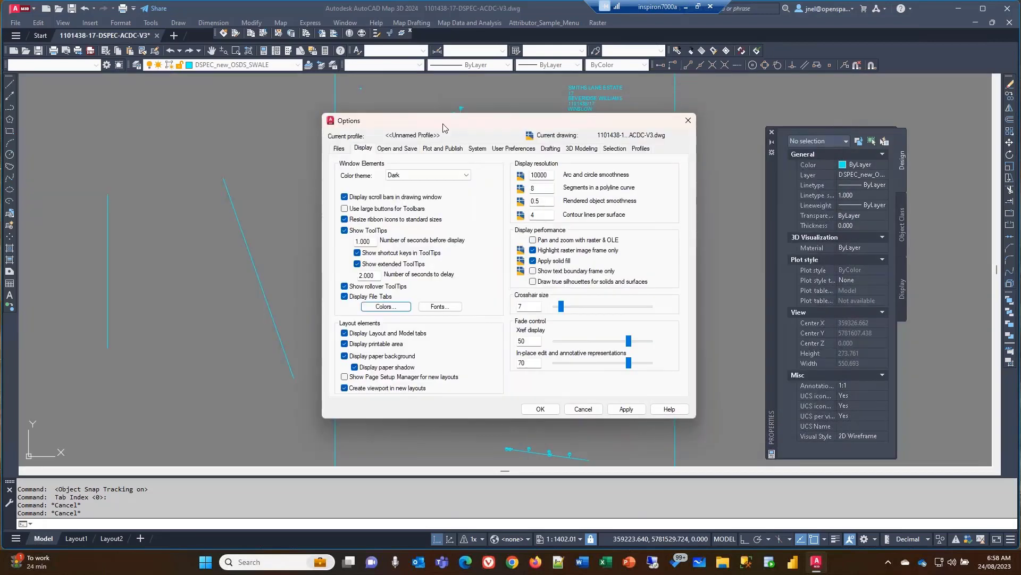
click(469, 417)
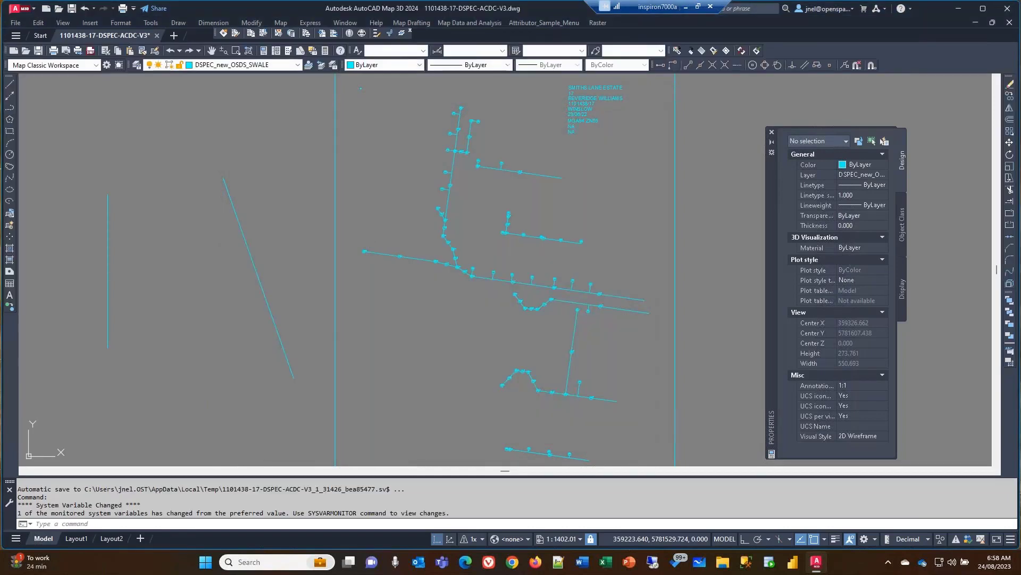
Switch to the presentation, bring up the slide on drawing a basic AutoCAD line, and return to the drawing
key(alt+Tab)
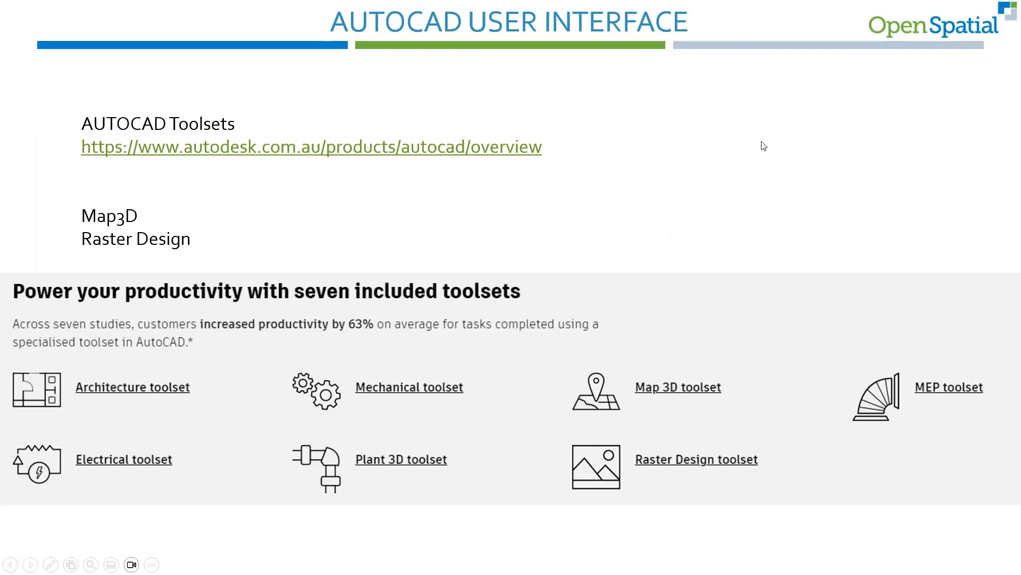
key(Right)
key(Left)
key(Right)
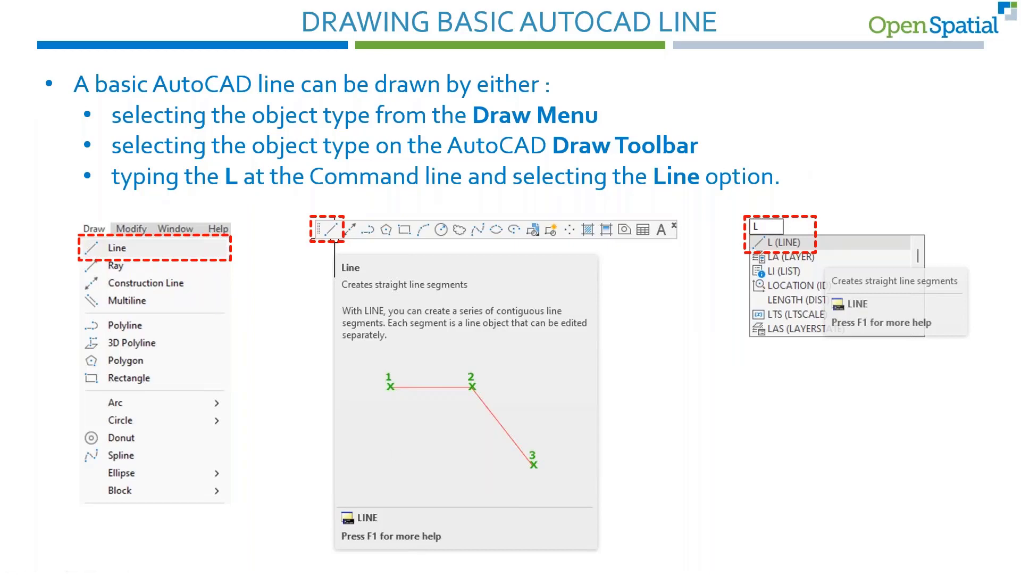
key(alt+Tab)
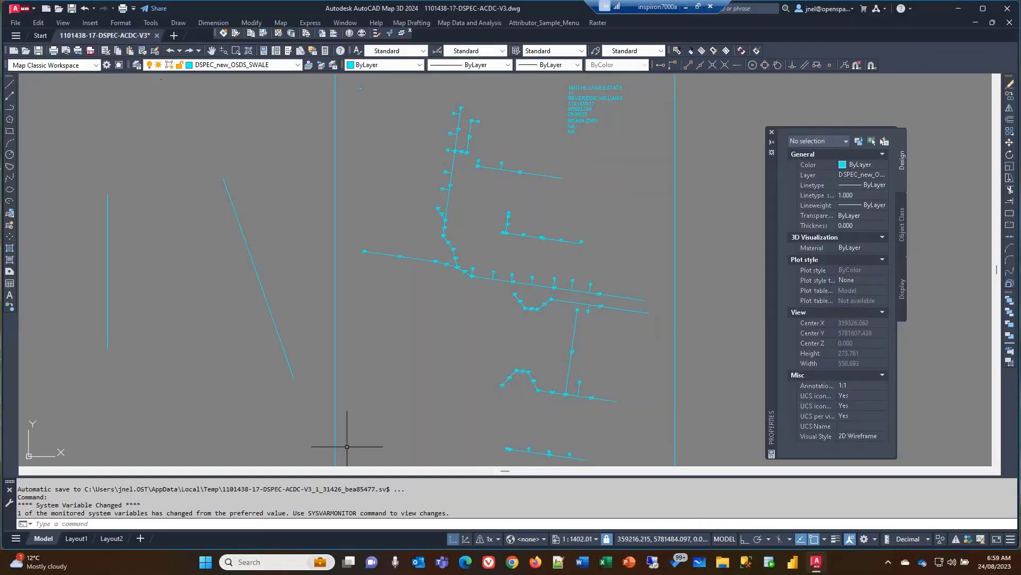
Set the crosshair size to 64 in the display options and accept the change
right_click(162, 226)
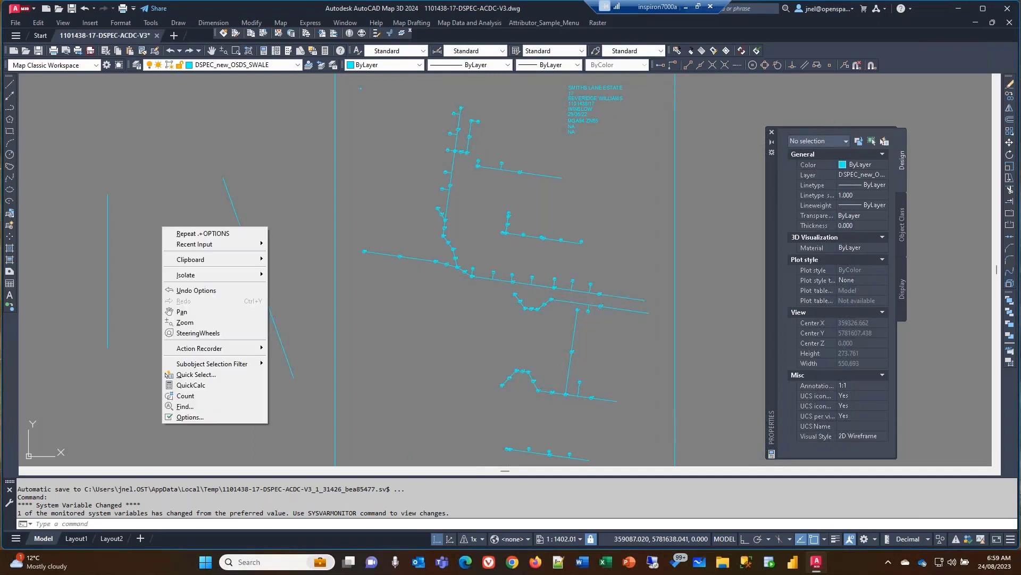
click(190, 417)
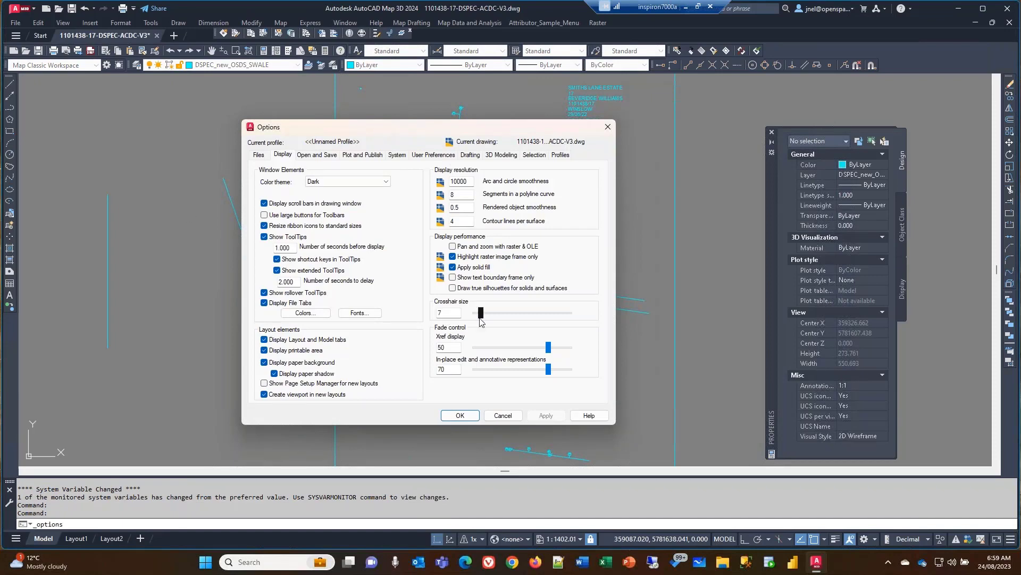
drag(481, 314, 535, 315)
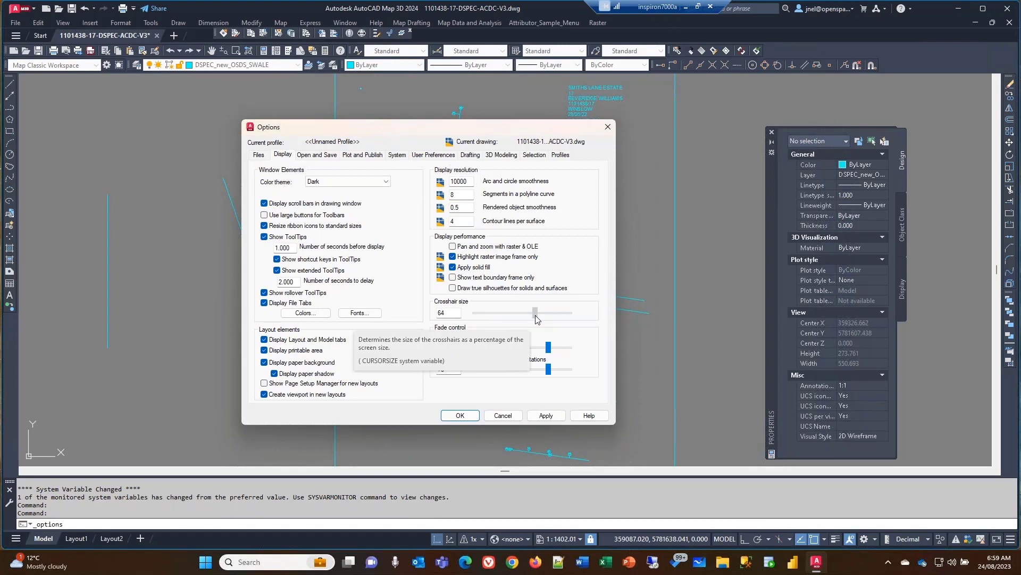
click(546, 415)
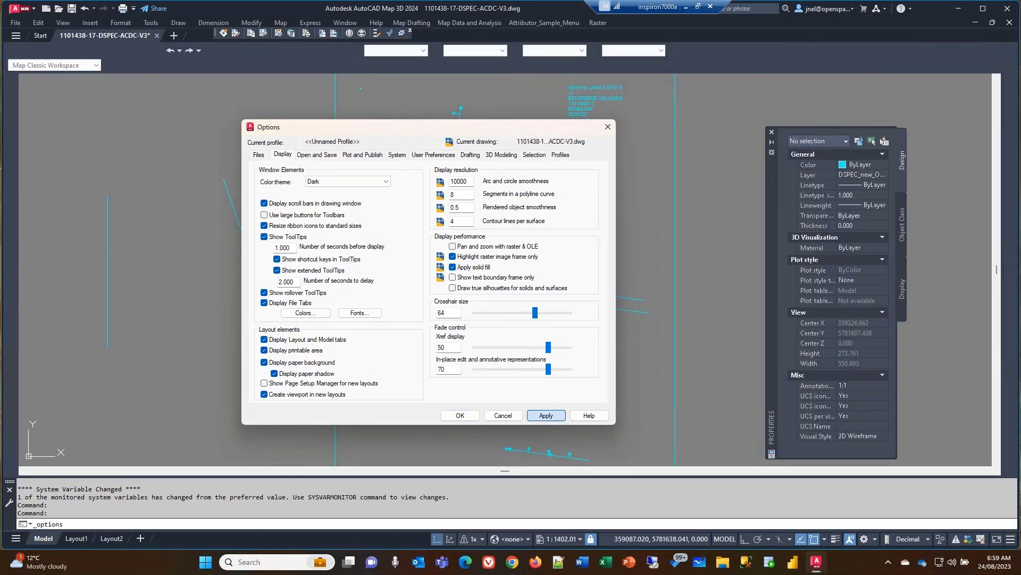
click(461, 415)
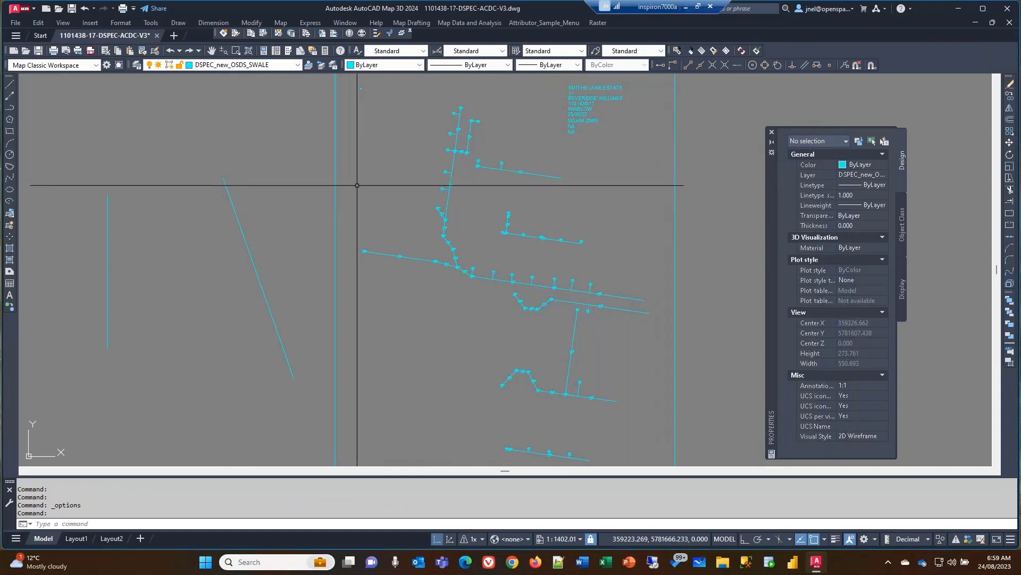
Set the crosshair size to 5, look through the System, Plot and Publish, and Drafting options, and accept the settings
right_click(327, 177)
click(359, 369)
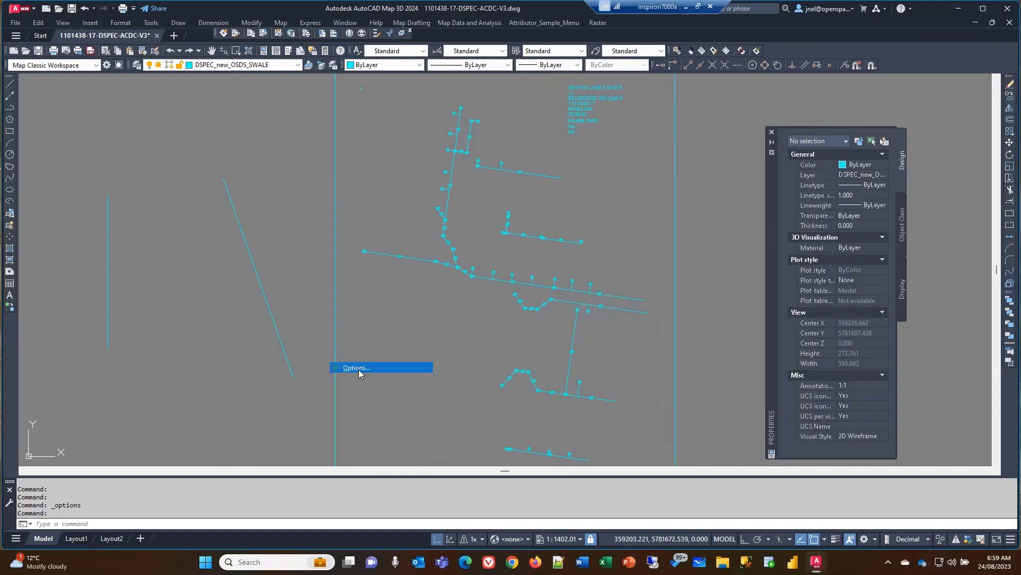
drag(535, 313, 477, 312)
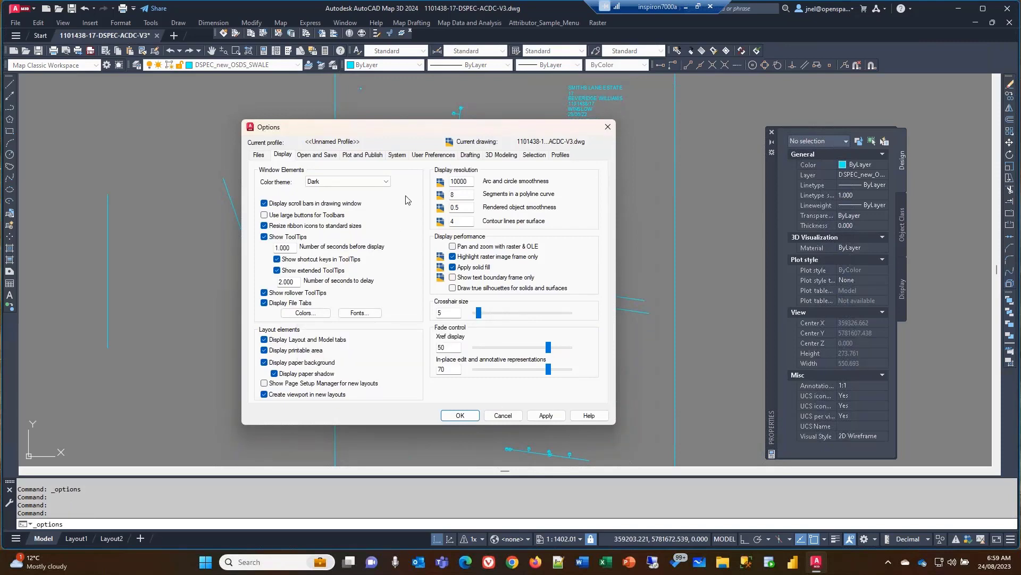
click(396, 155)
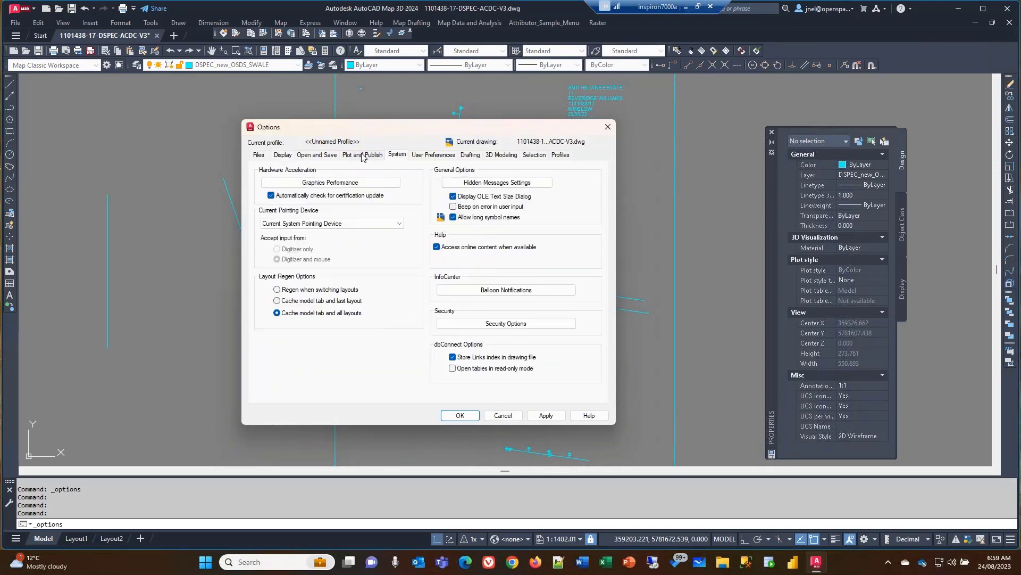
click(362, 154)
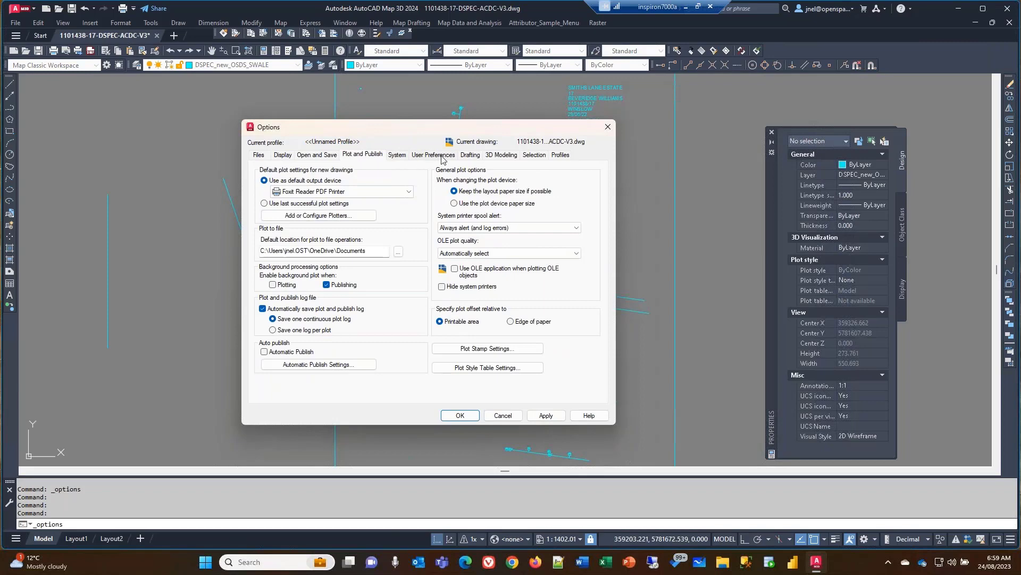
click(469, 155)
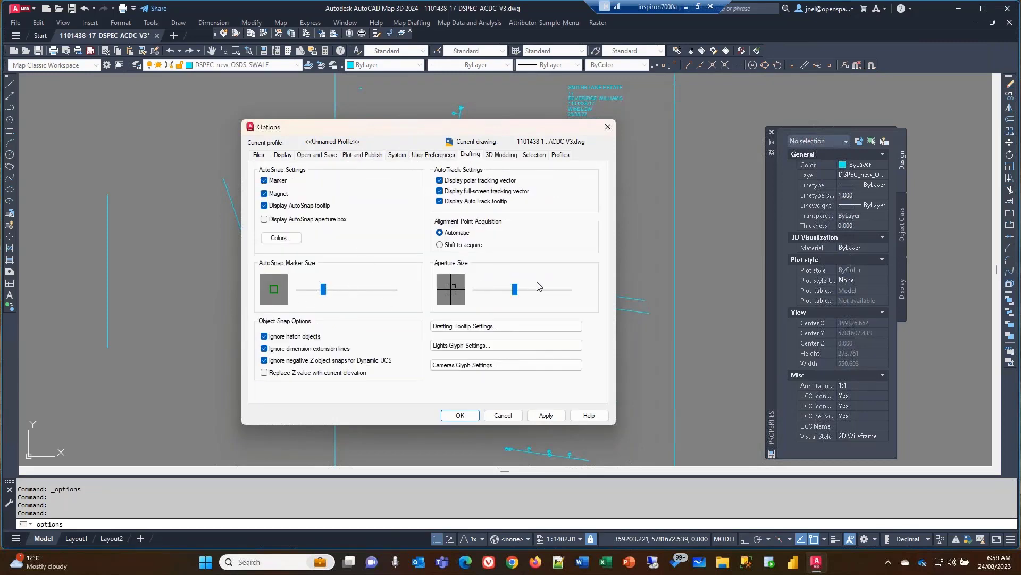
click(460, 416)
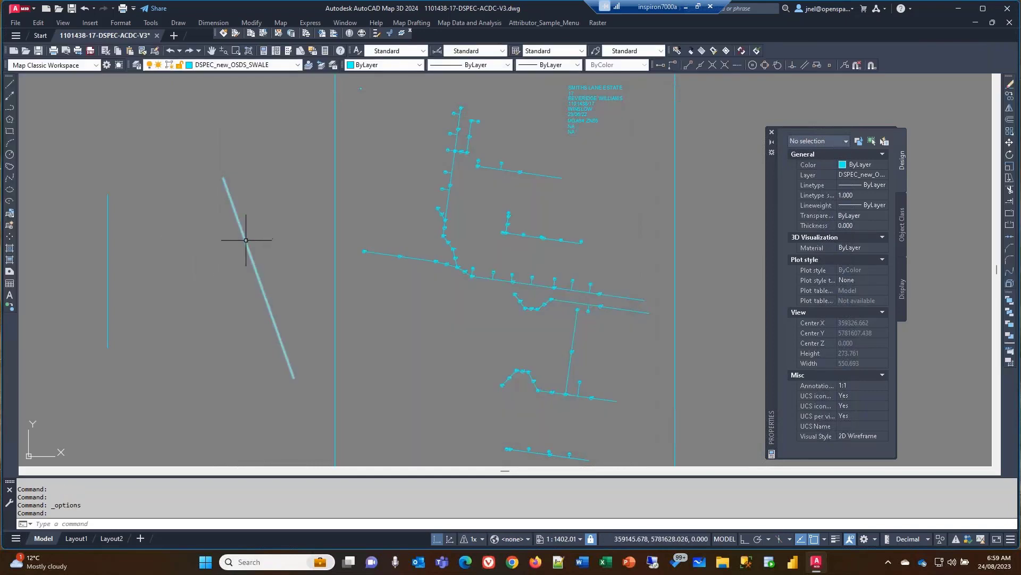
right_click(283, 208)
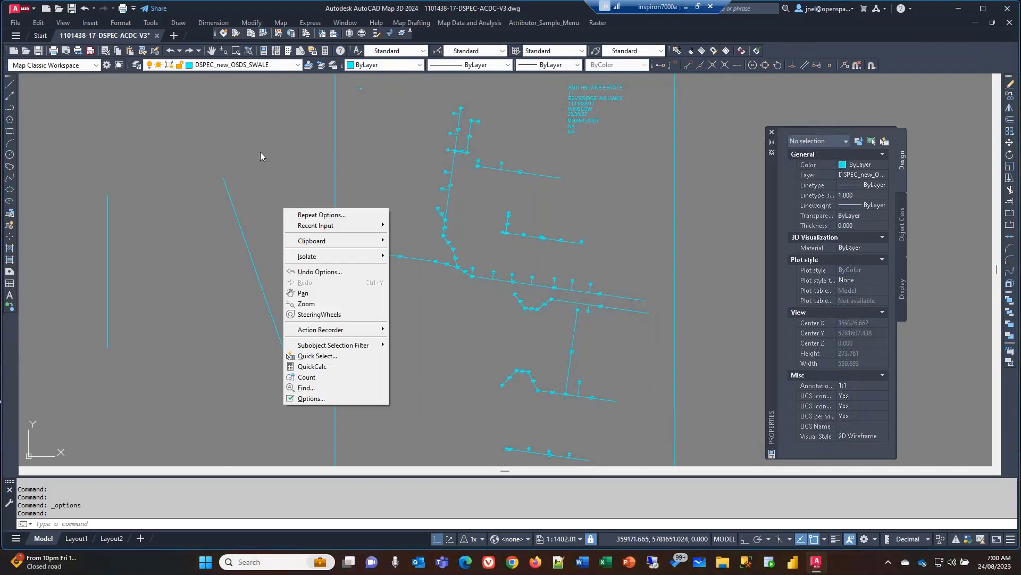
click(223, 127)
click(216, 128)
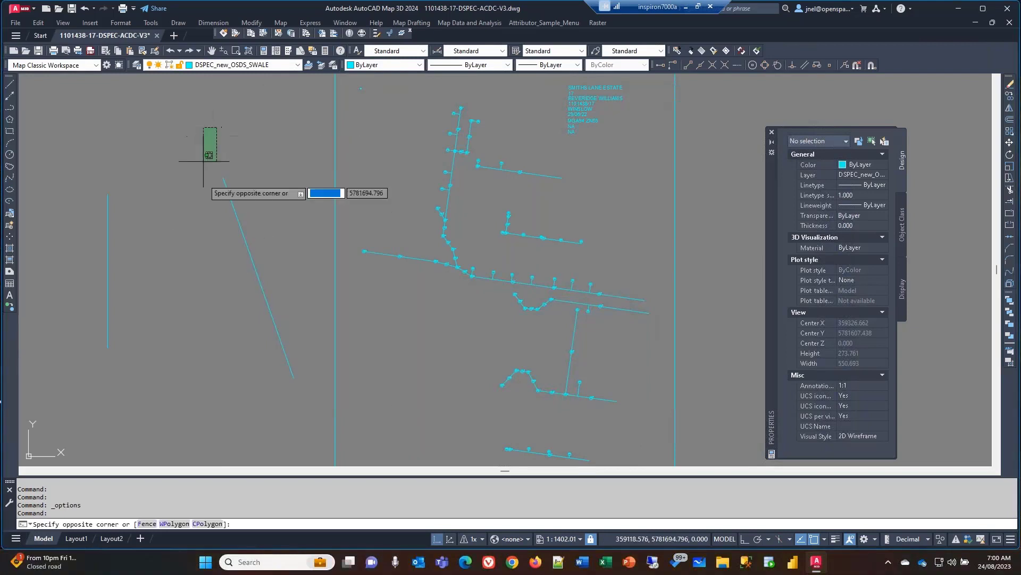
key(Escape)
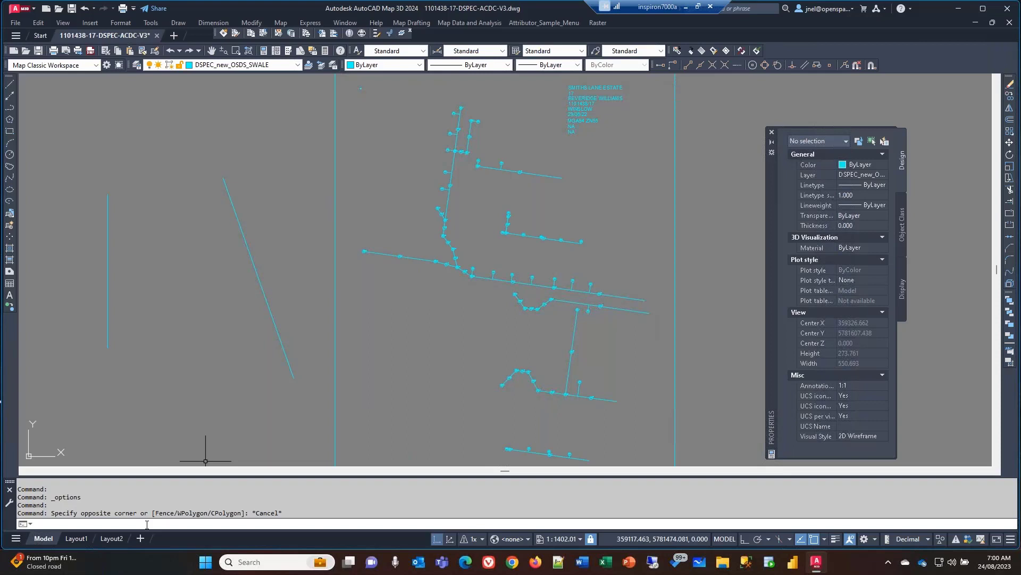
Look up the command suggestions for OP and POLY on the command line without running any of them
text(op)
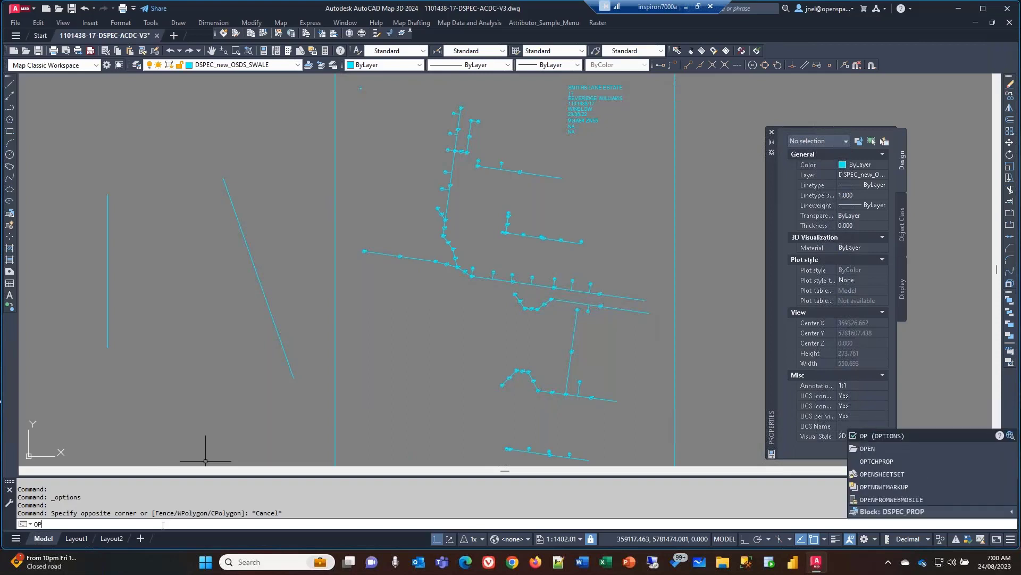
key(Down)
key(Down)
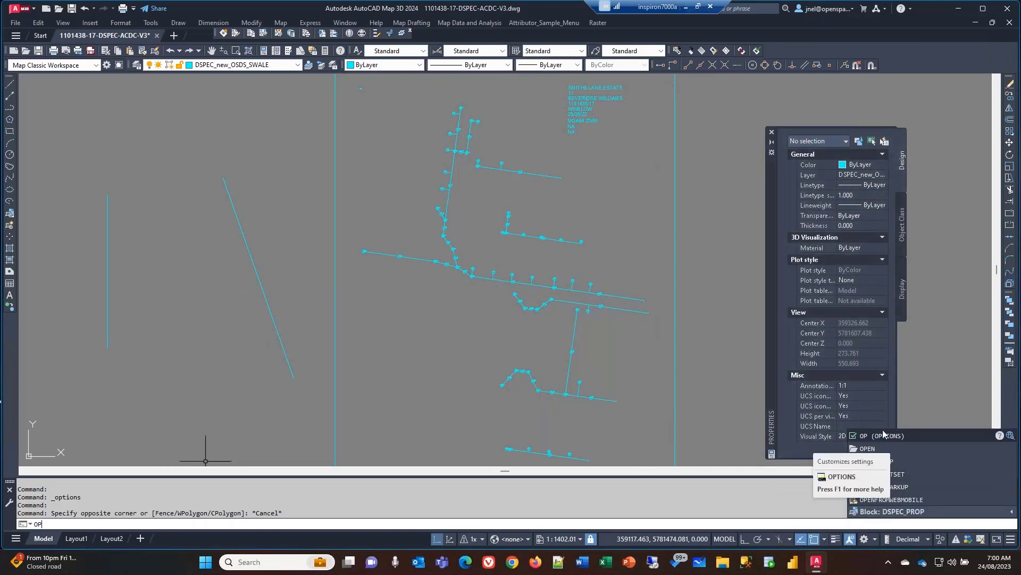
key(BackSpace)
key(BackSpace)
text(POLY)
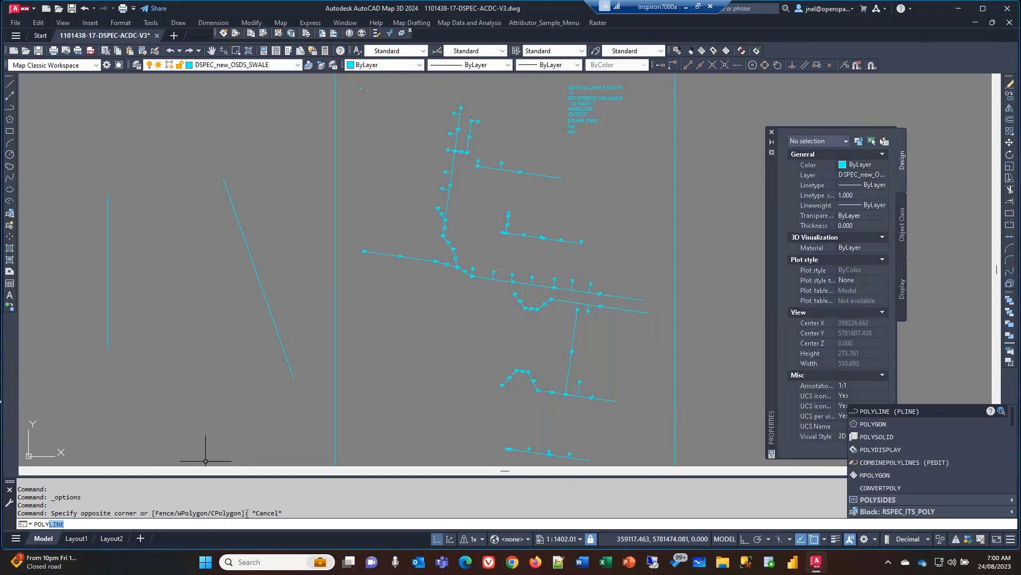
text(f)
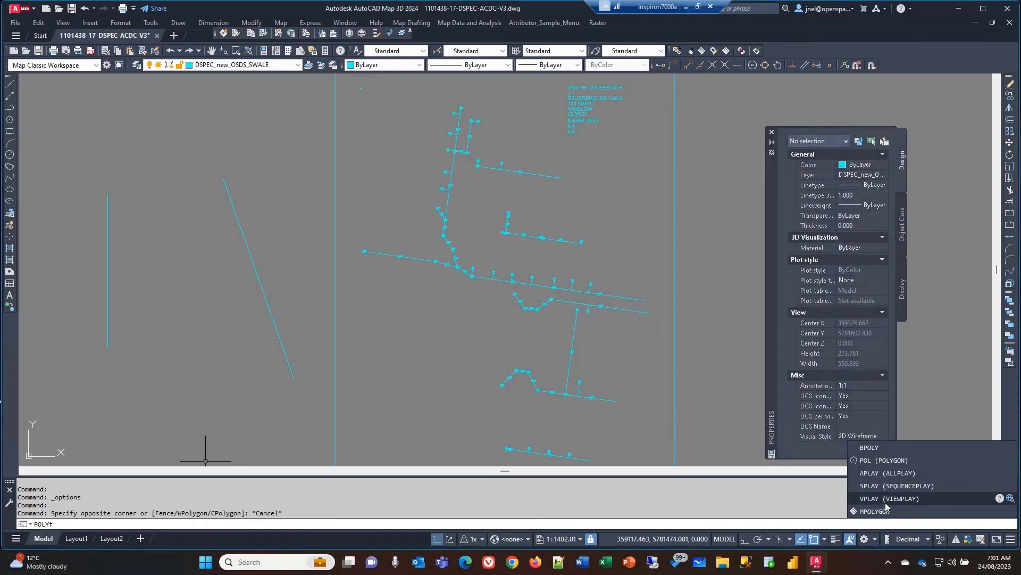
key(BackSpace)
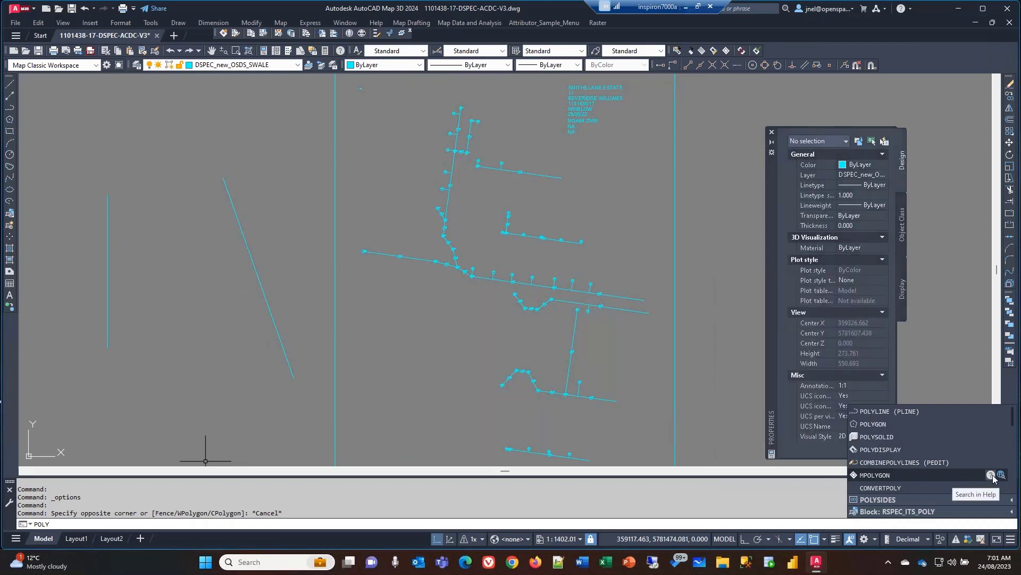
Look up the command suggestions for POL at the cursor in the drawing area and cancel the entry
click(179, 203)
text(POL)
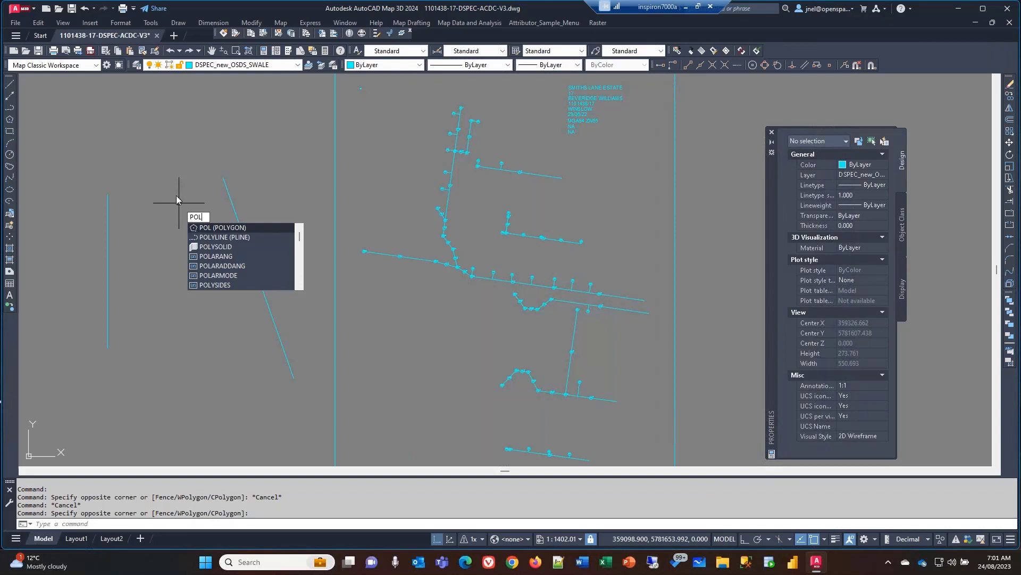
key(Escape)
key(Escape)
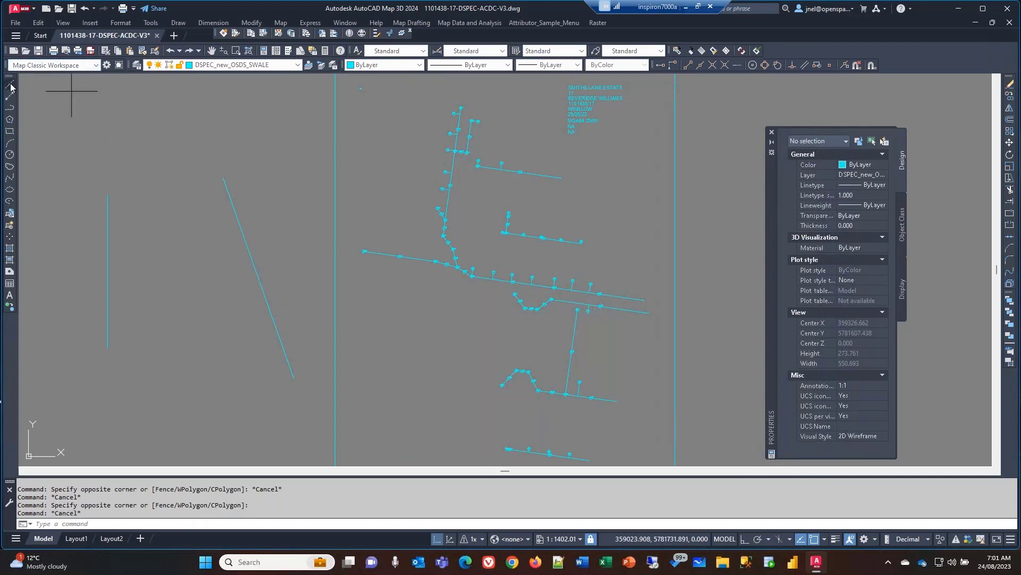
click(10, 85)
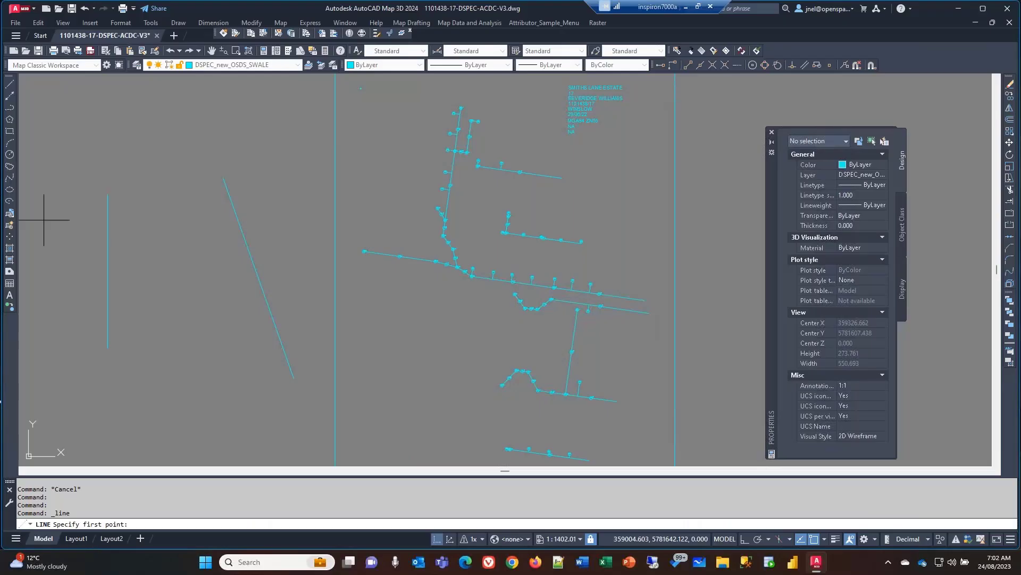
click(149, 24)
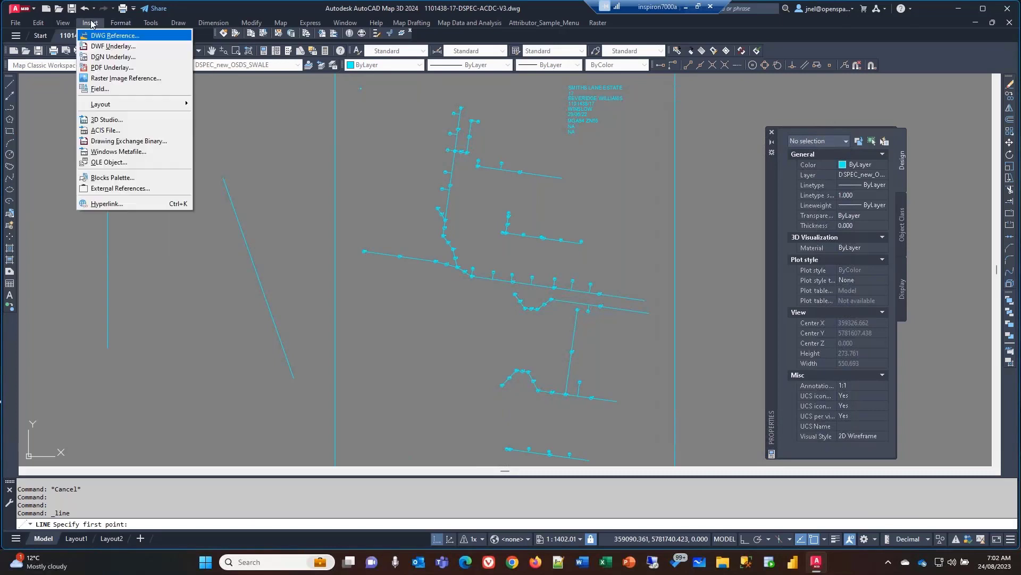
mouse_move(171, 28)
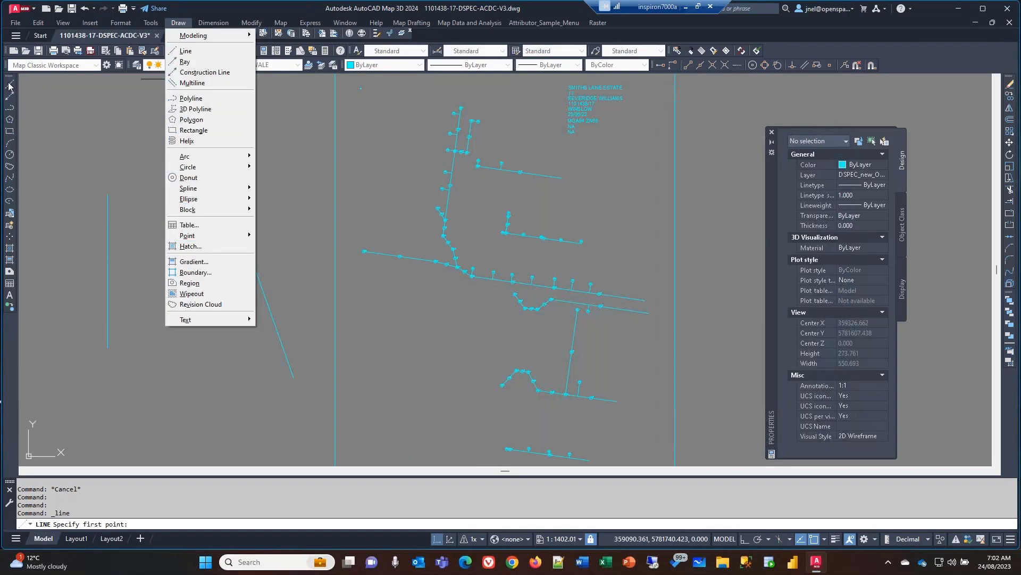
key(Escape)
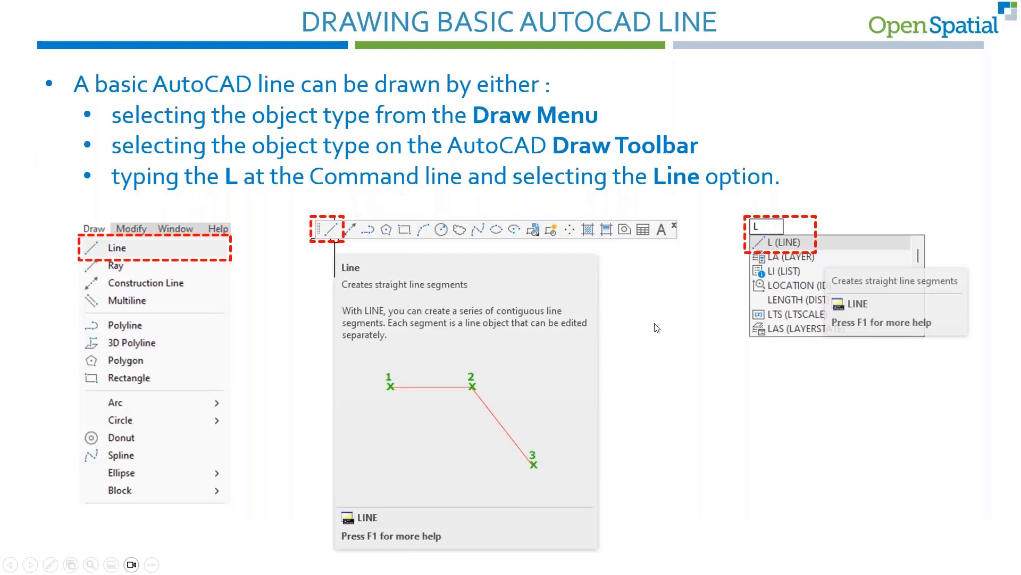
click(654, 322)
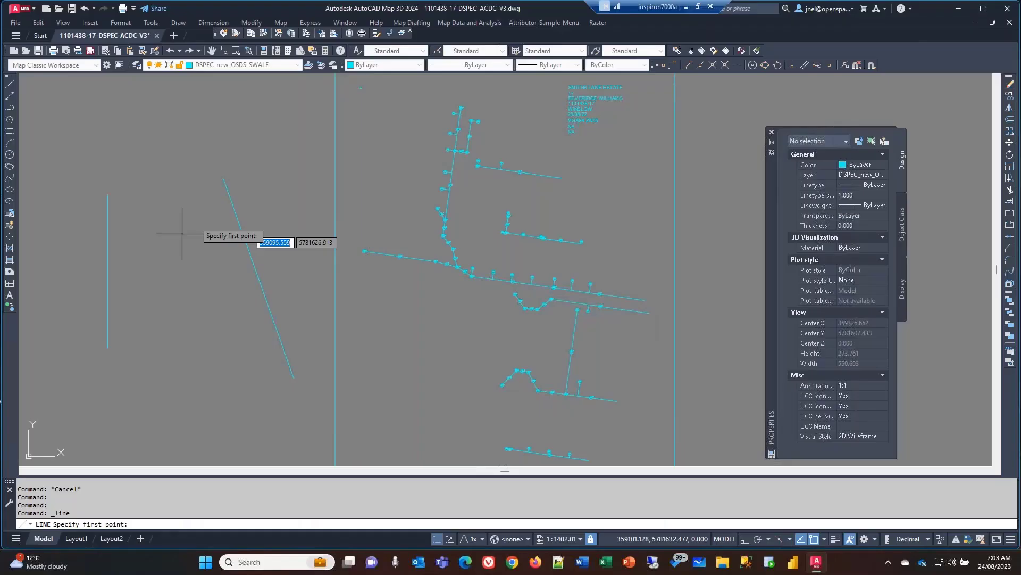
key(Escape)
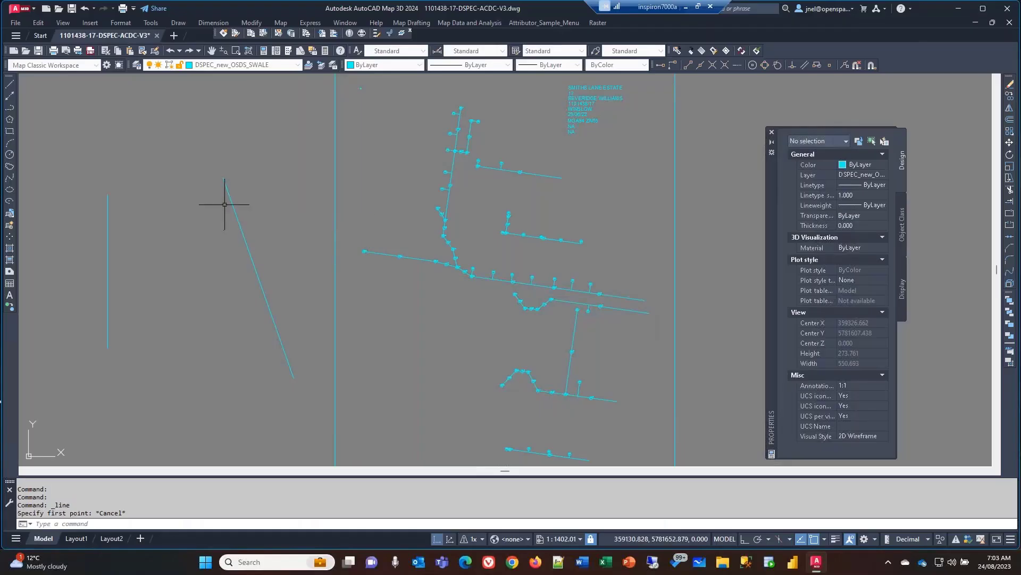
Select the slanted line to view its properties and move the Properties palette farther away from the drawing
click(236, 211)
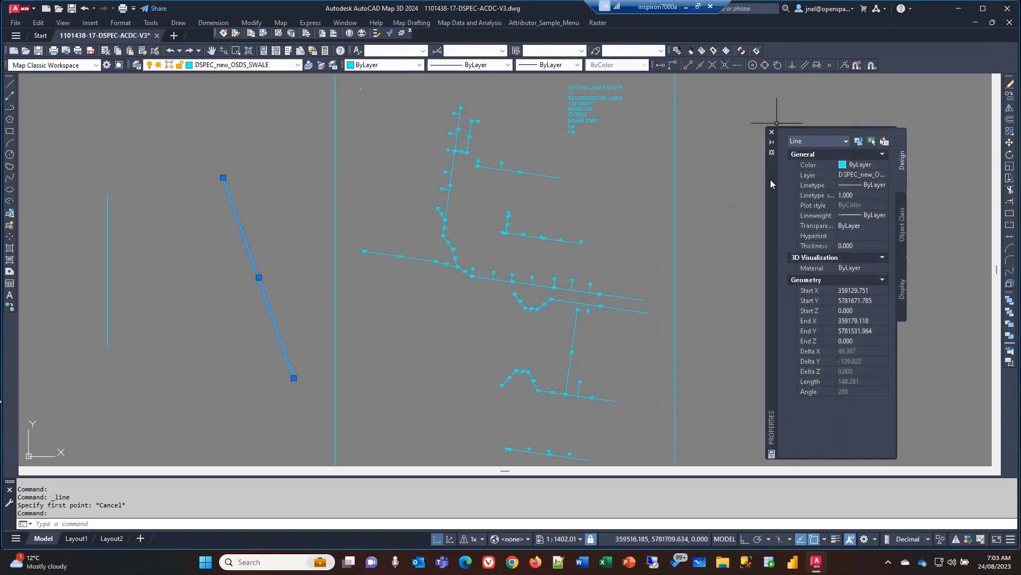
drag(772, 191, 793, 176)
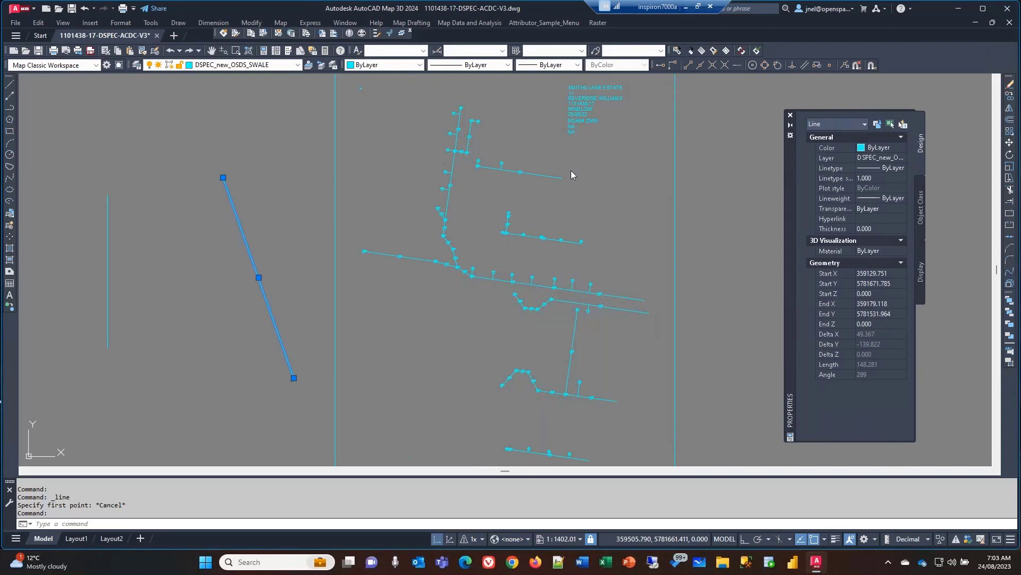
With object snap tracking off, draw a three-point arc of about 46 radius bridging the upper ends of the slanted and vertical lines
click(179, 23)
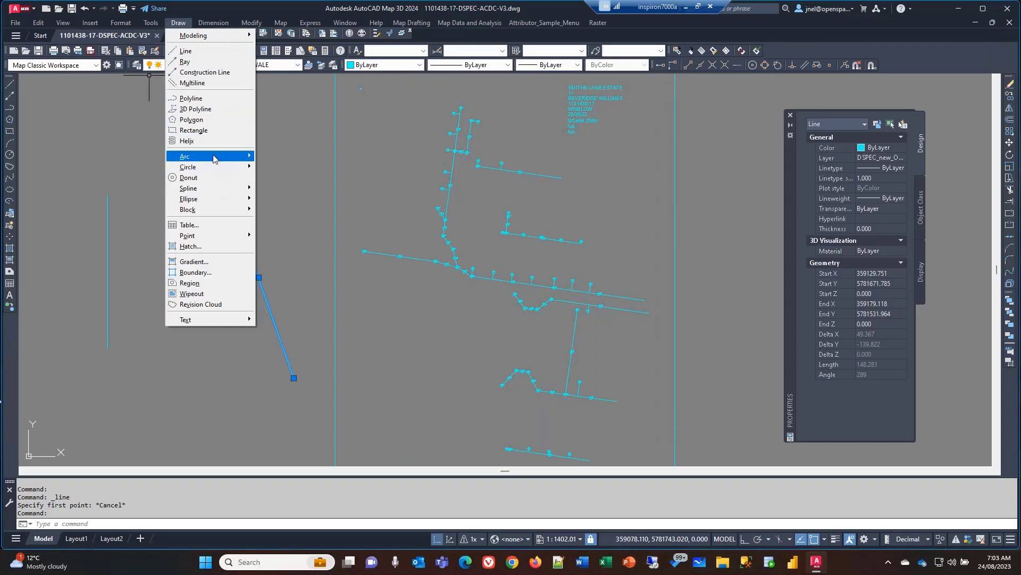
mouse_move(213, 158)
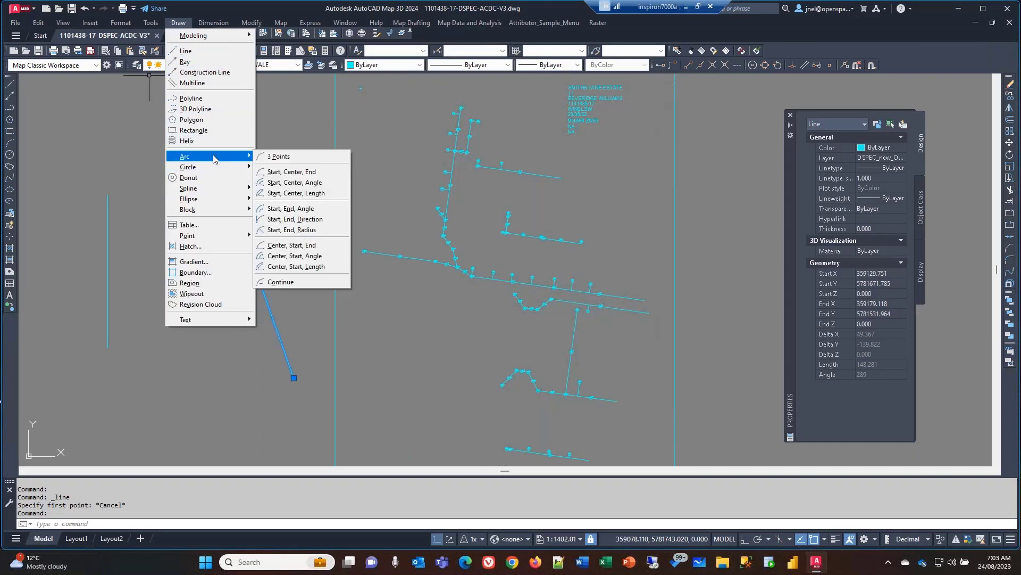
click(273, 156)
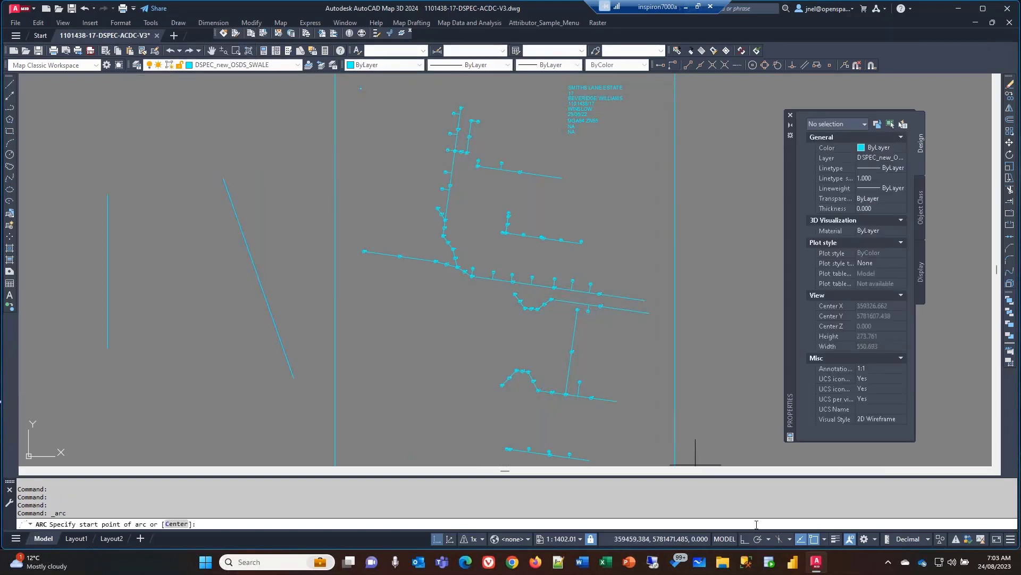
click(801, 540)
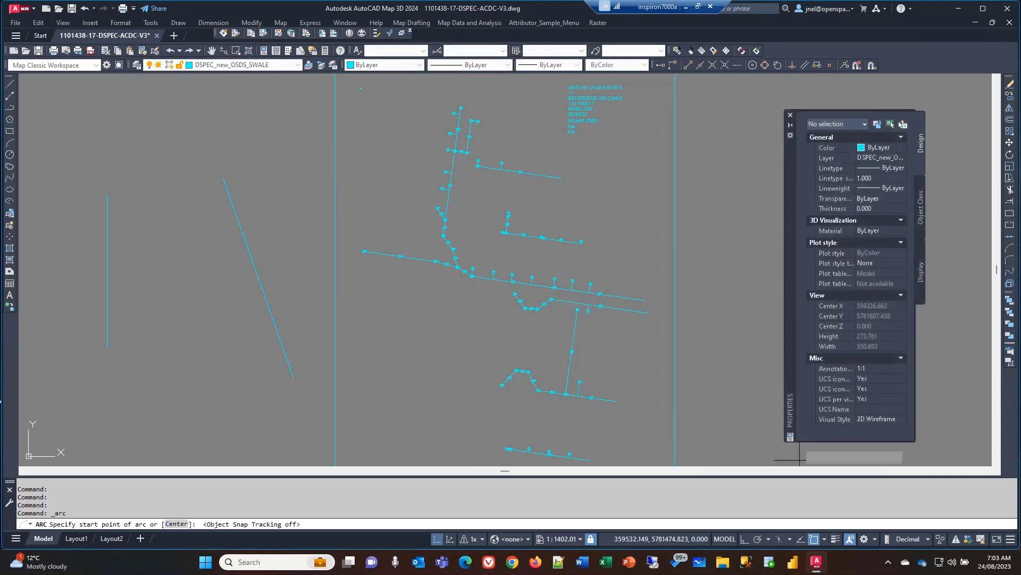
click(222, 177)
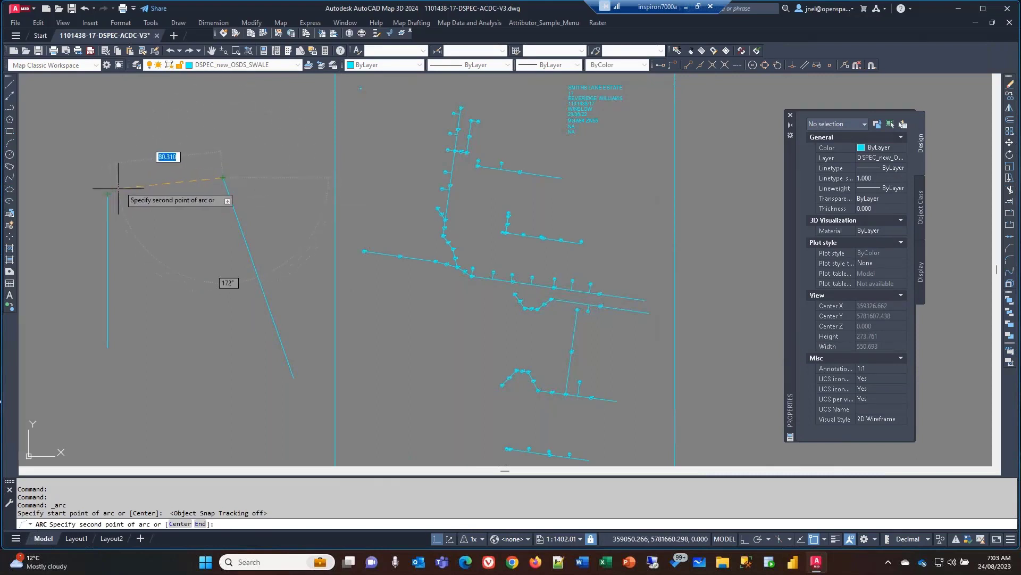
click(162, 150)
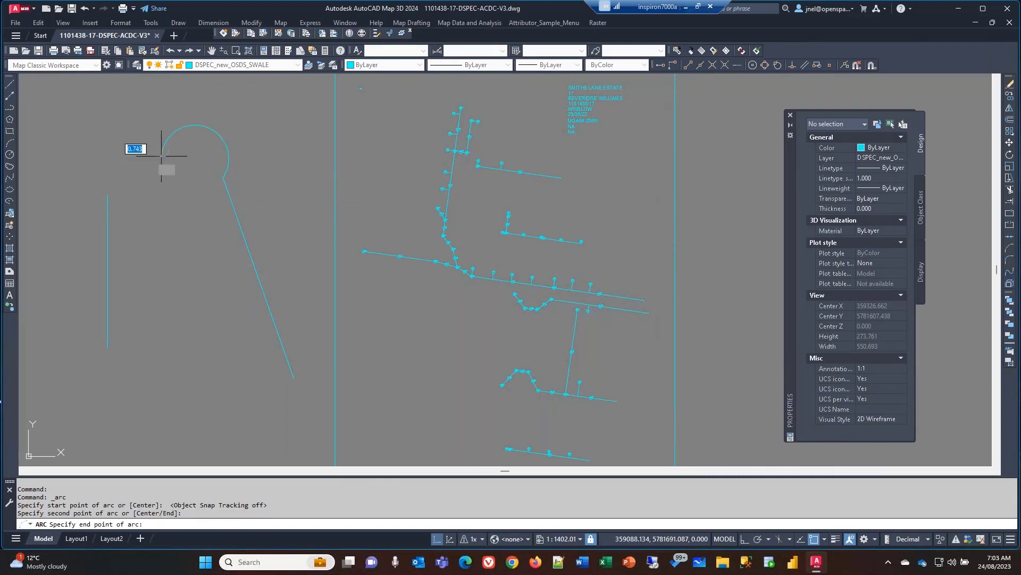
click(111, 190)
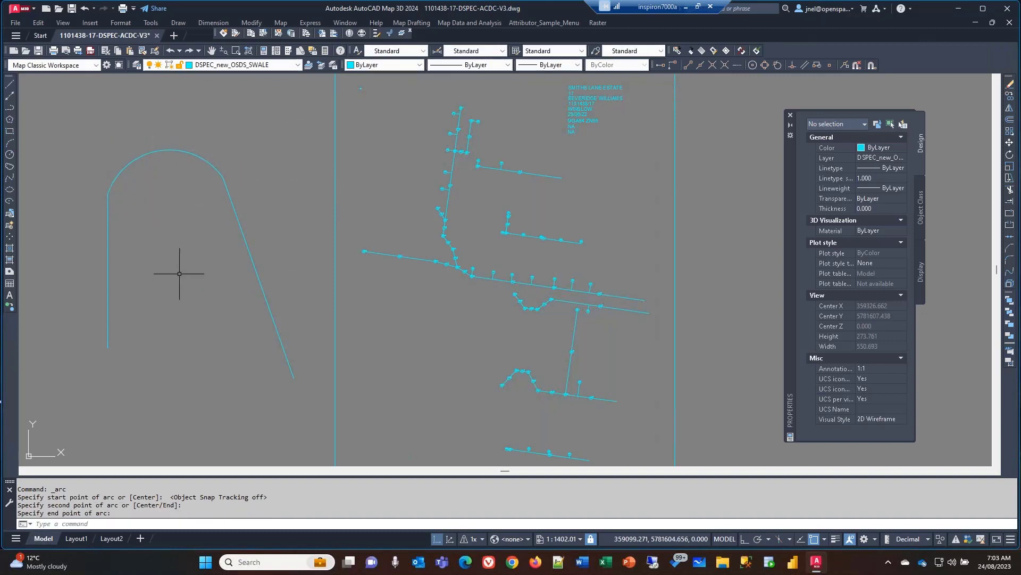
Inspect the properties of the arc, the slanted line and the vertical line one at a time
click(205, 158)
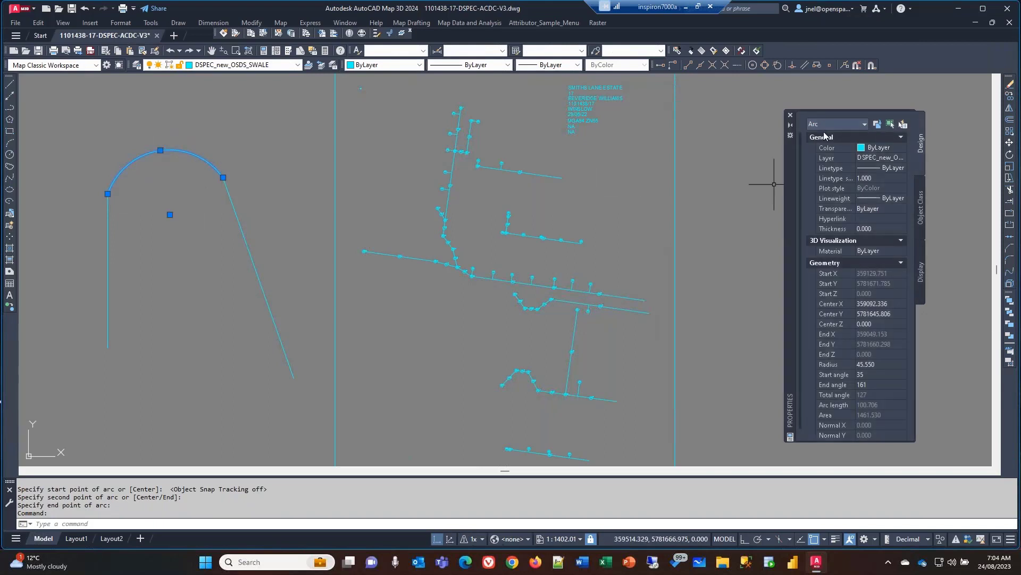
click(245, 235)
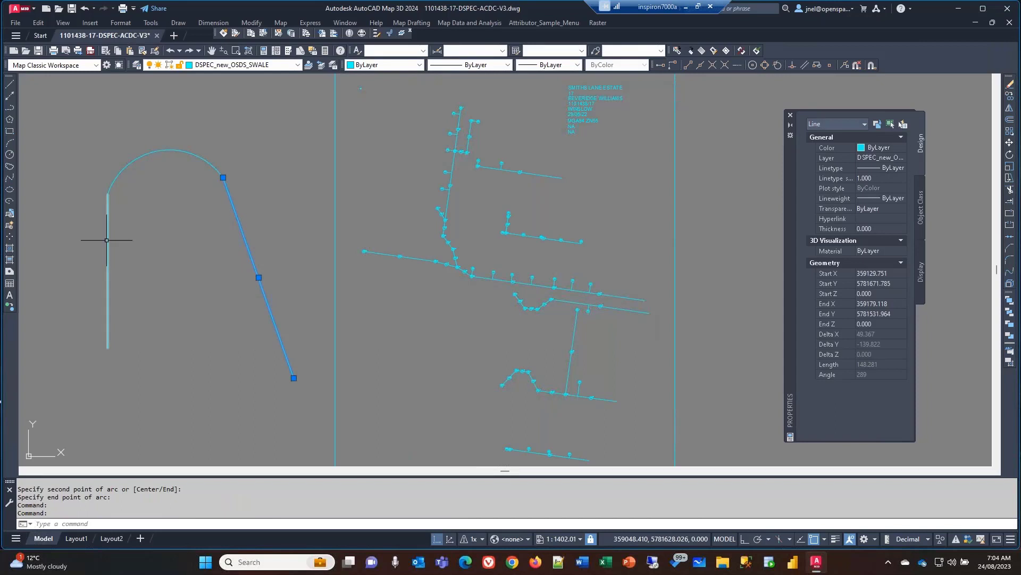
click(106, 240)
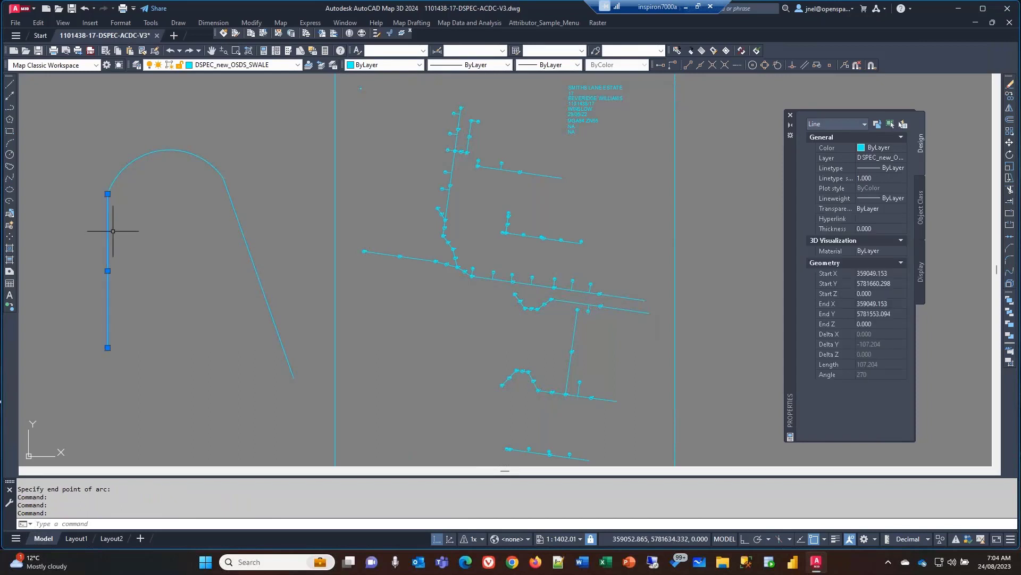
Draw a polyline about 339 long just inside the outline, with a slanted straight segment, an arc across the top and a vertical straight segment
click(152, 23)
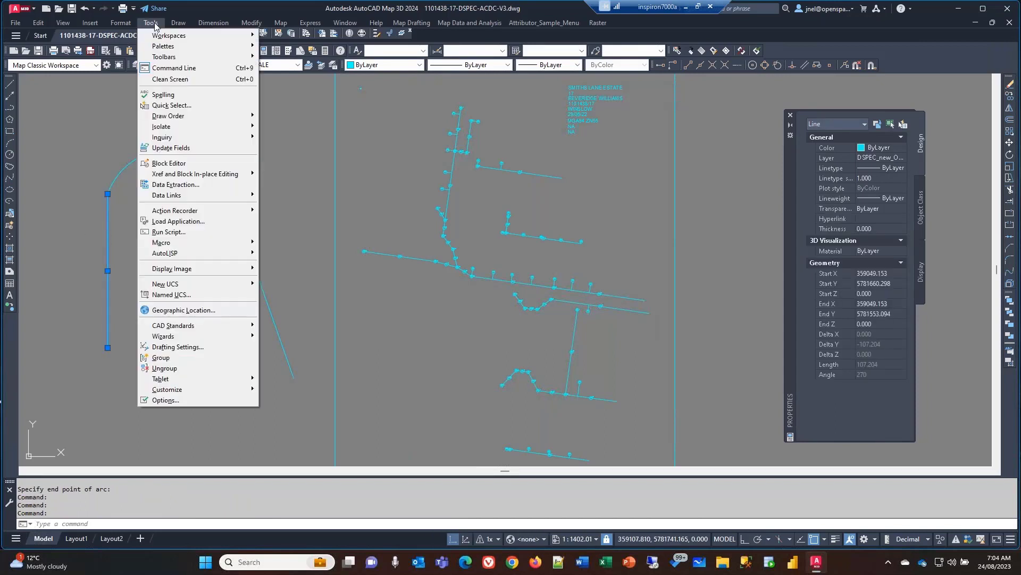
mouse_move(178, 23)
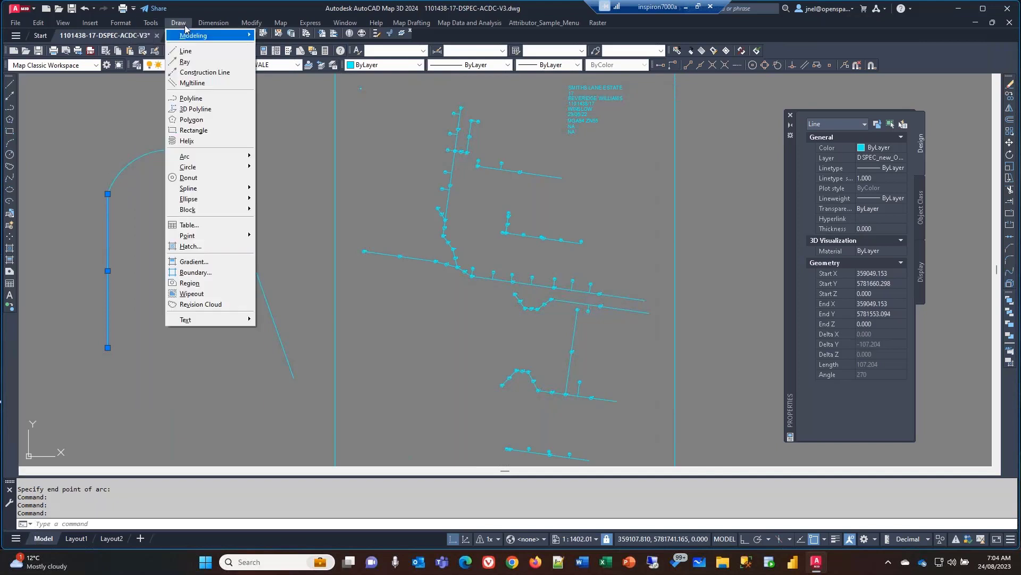
click(208, 99)
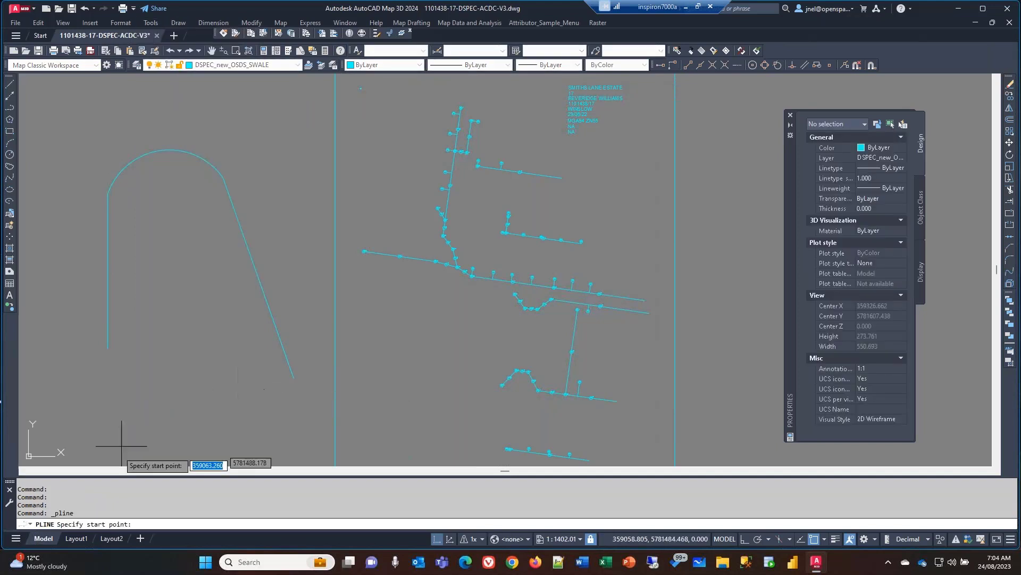
mouse_move(107, 538)
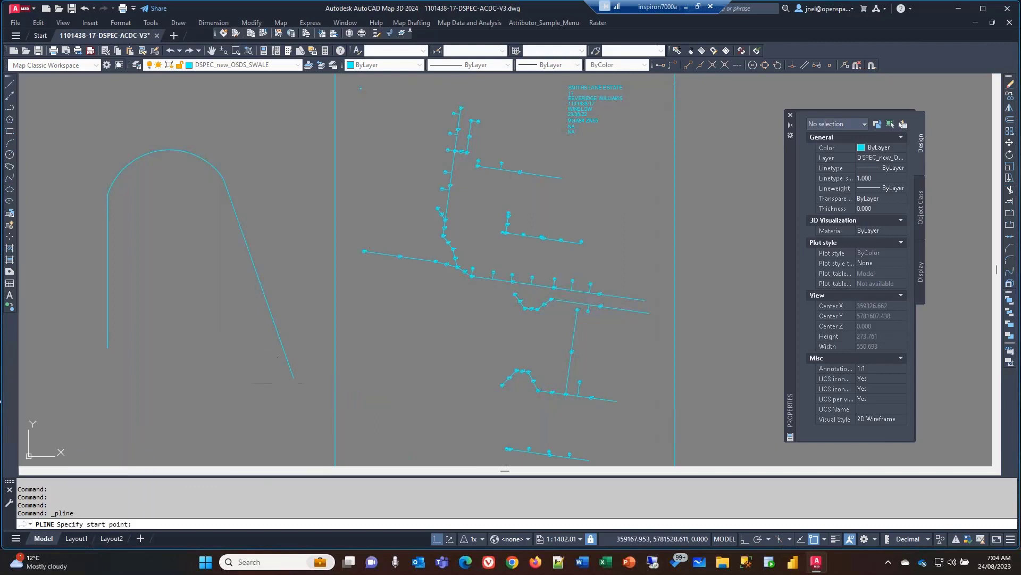
click(278, 382)
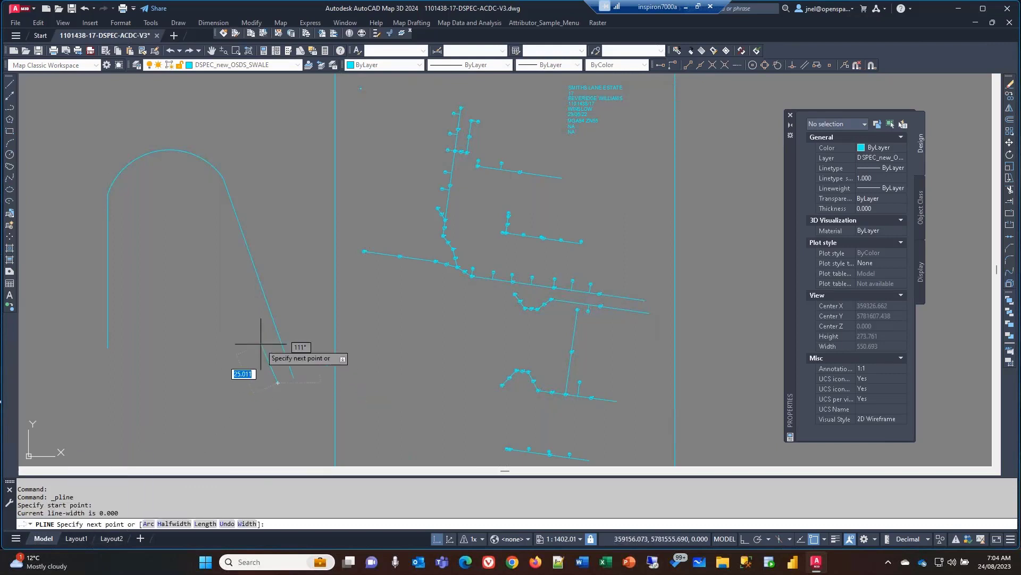
click(208, 187)
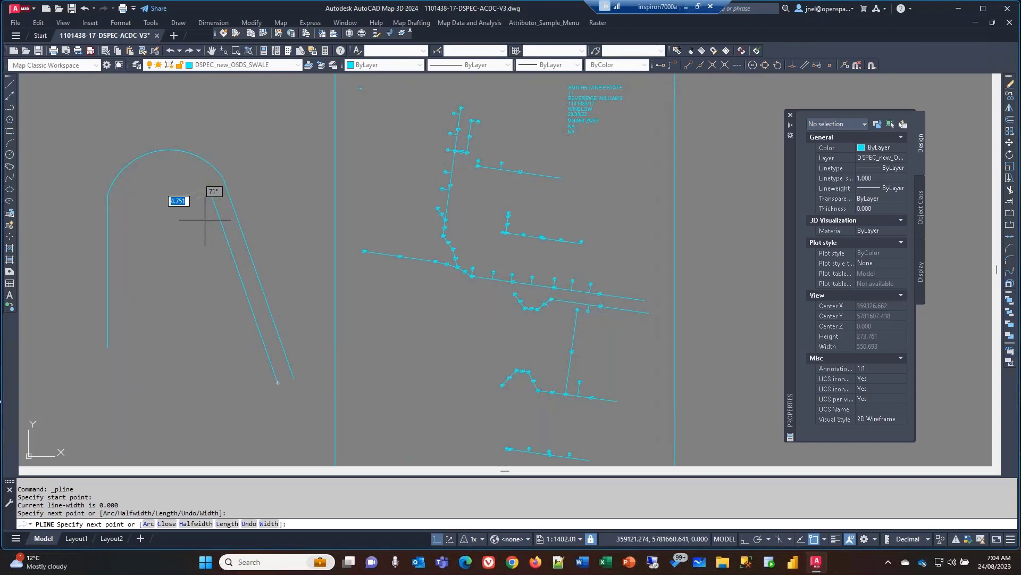
click(148, 524)
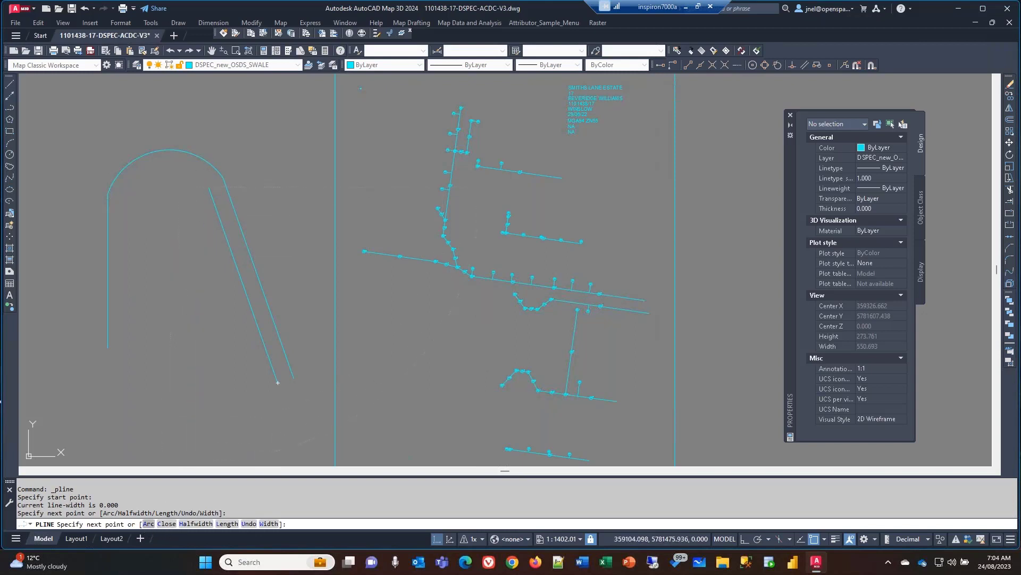
click(121, 190)
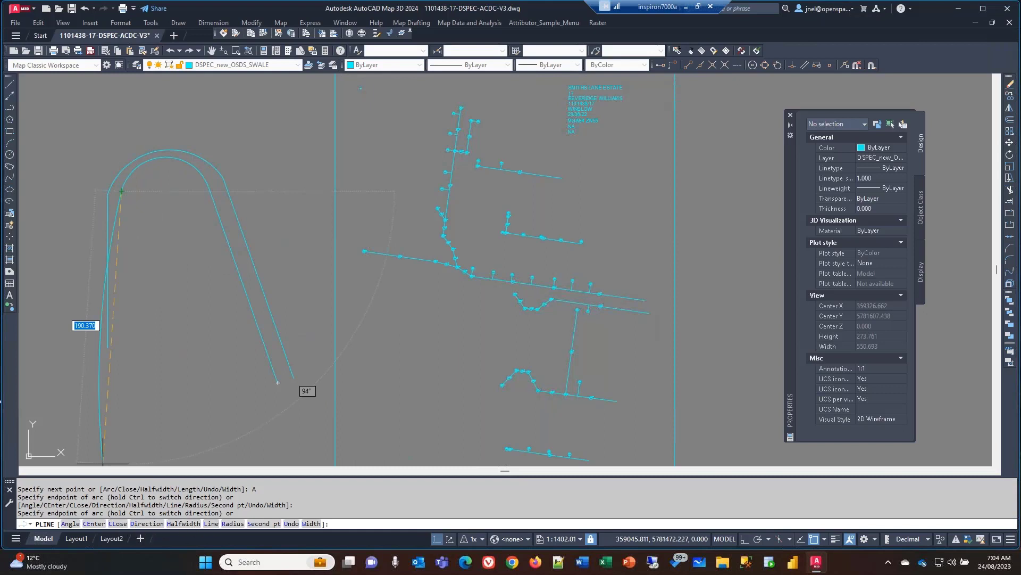
click(212, 523)
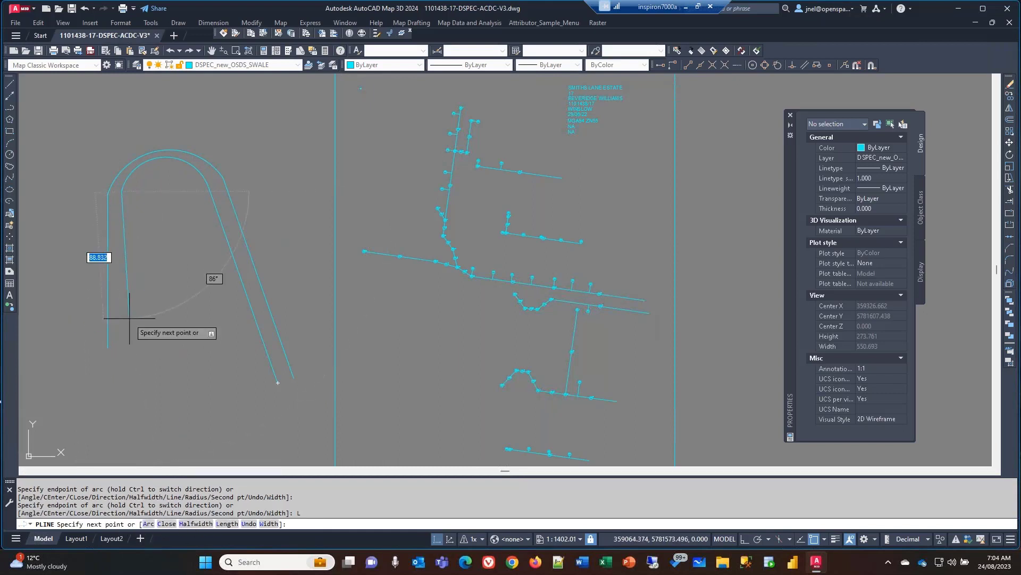
click(123, 353)
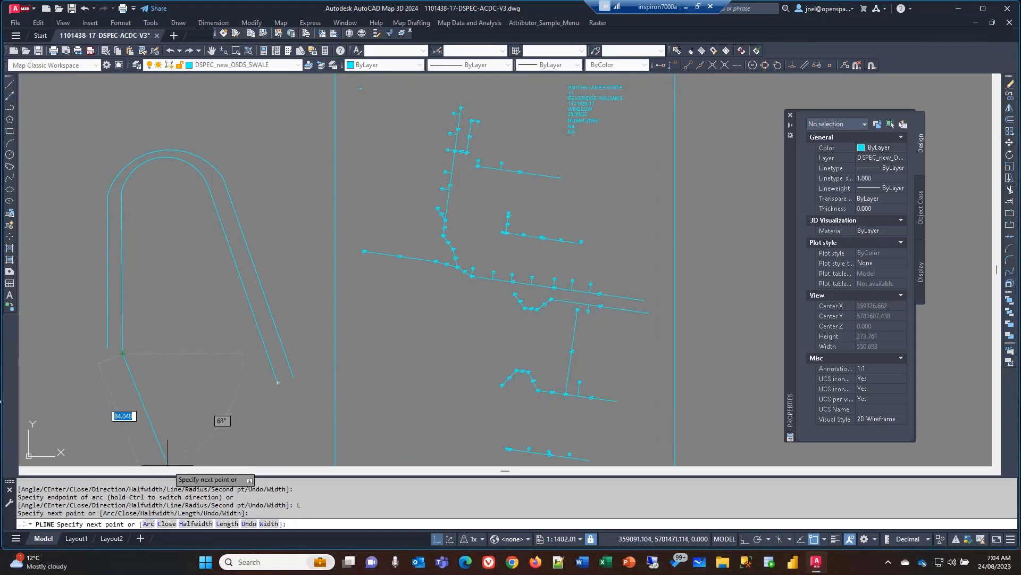
key(Return)
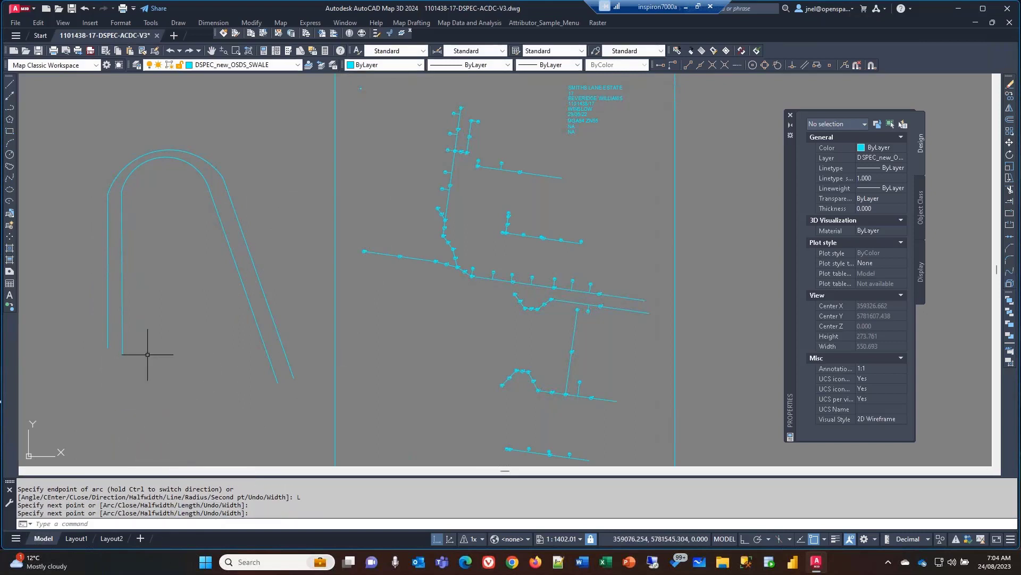
Explode the inner polyline into separate objects
click(229, 248)
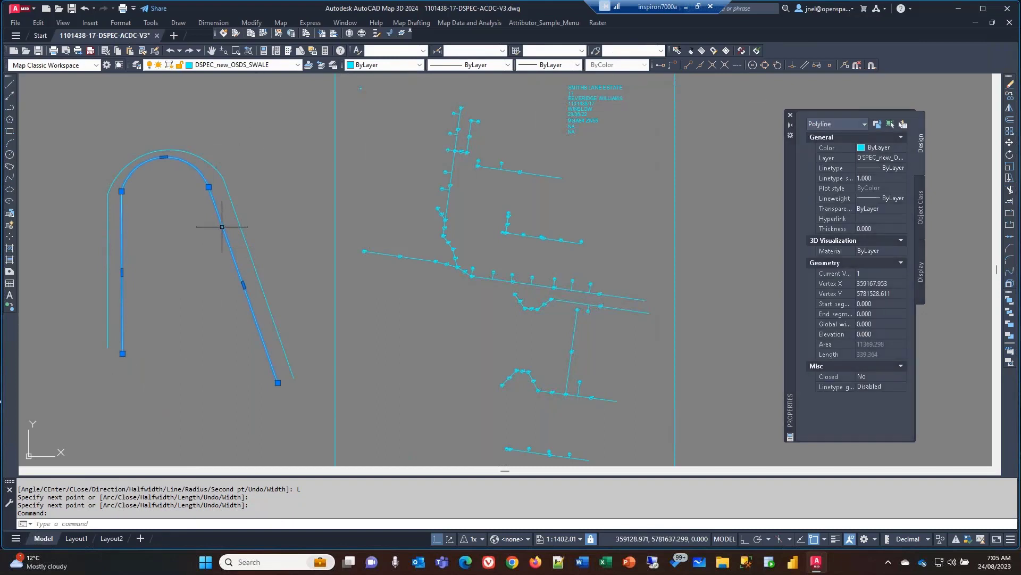
text(x)
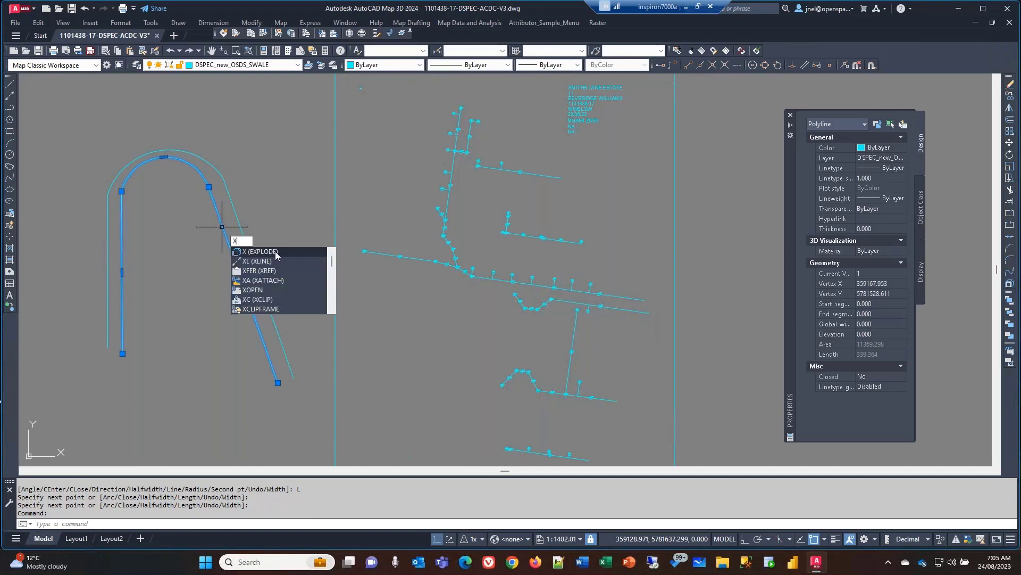
key(Return)
Check the object types of the exploded inner segments, and of the outer slanted line and arc, individually
click(226, 238)
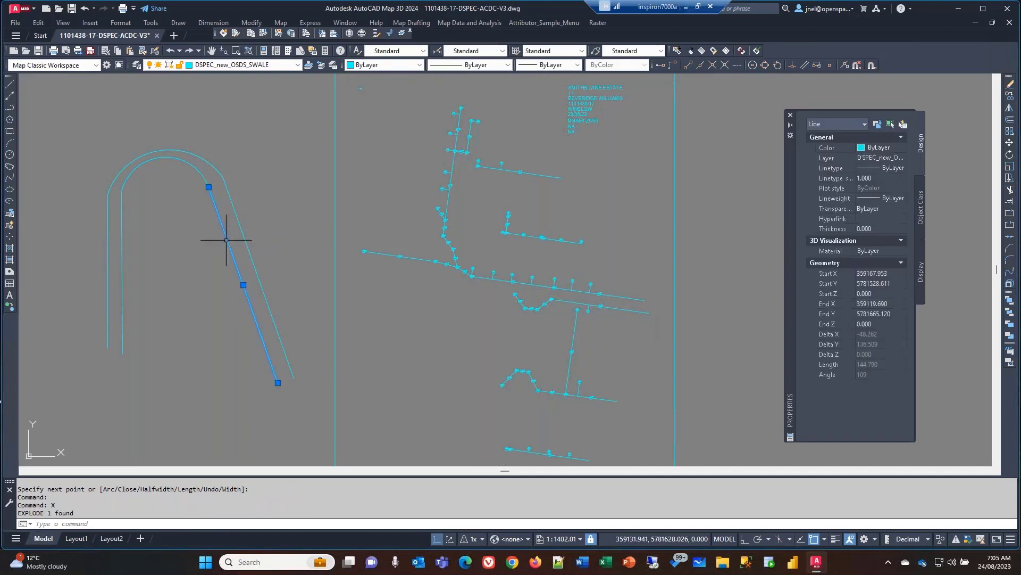
click(190, 164)
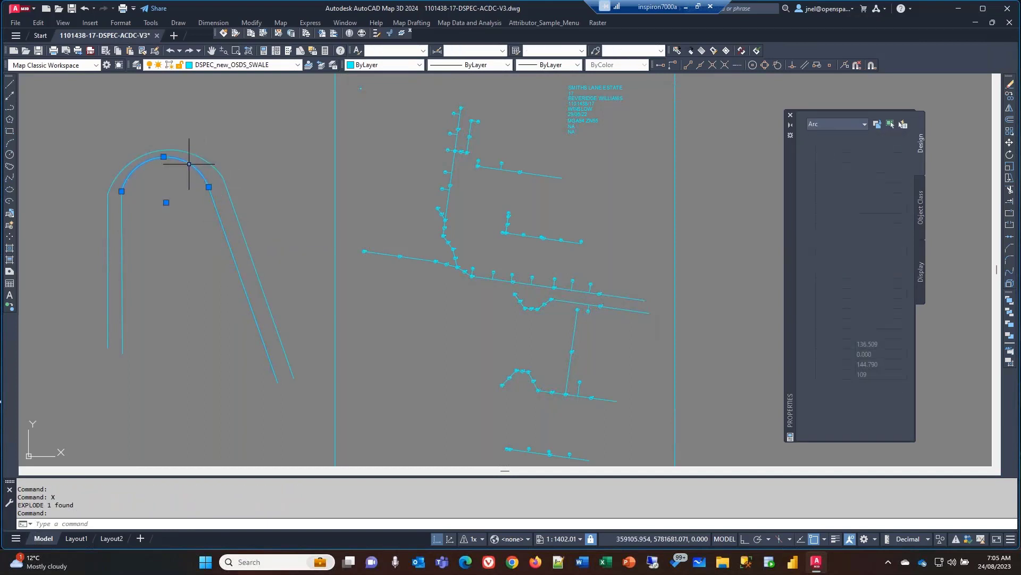
click(122, 244)
click(221, 178)
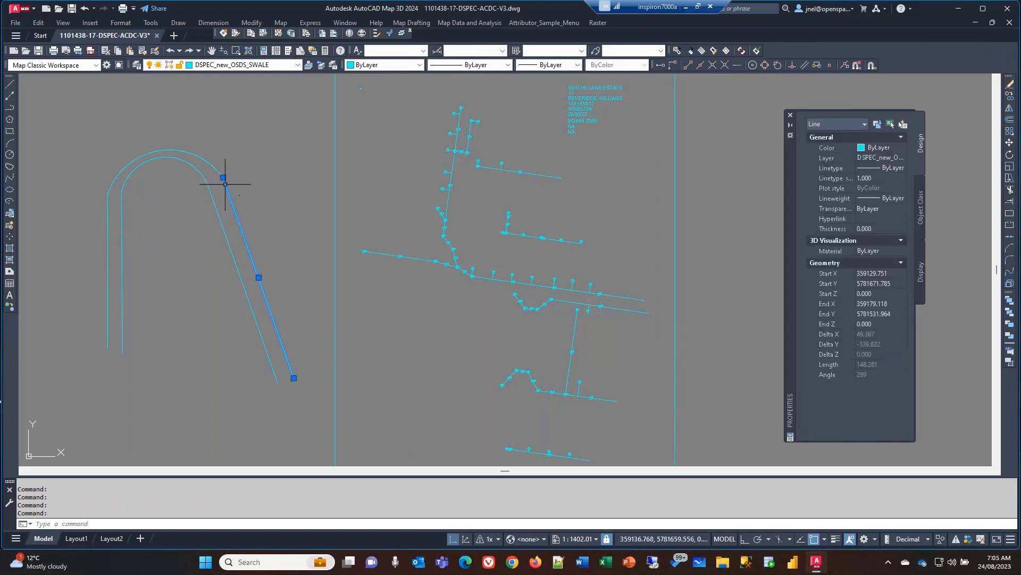
click(219, 170)
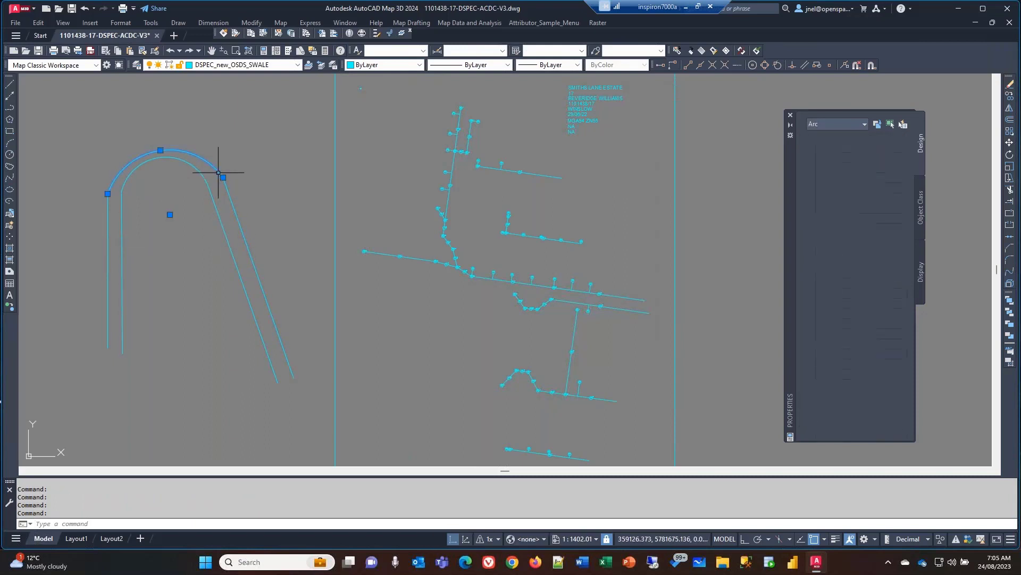
Undo the Explode of the inner polyline and select the shape to check its object type
click(108, 210)
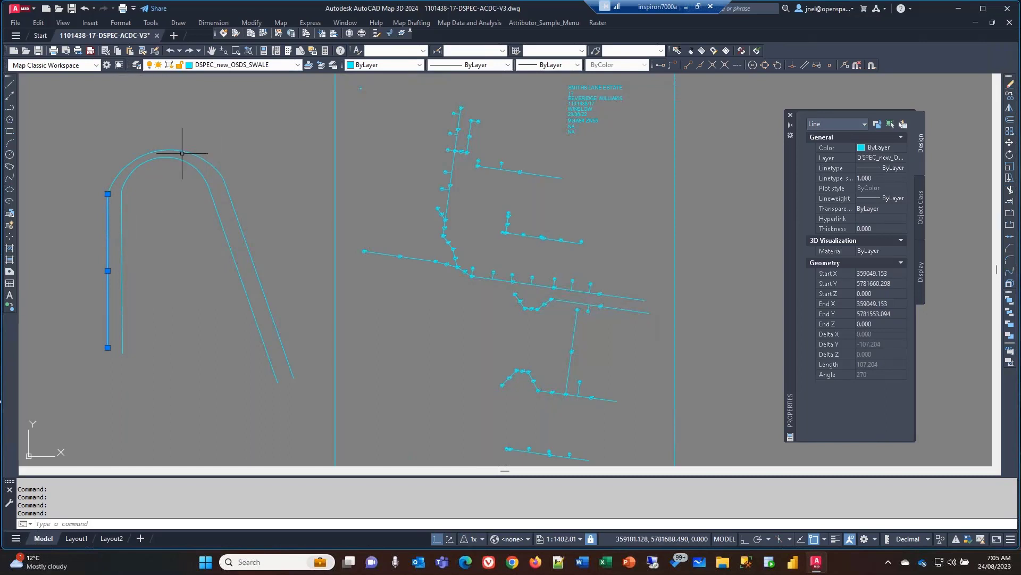
click(180, 51)
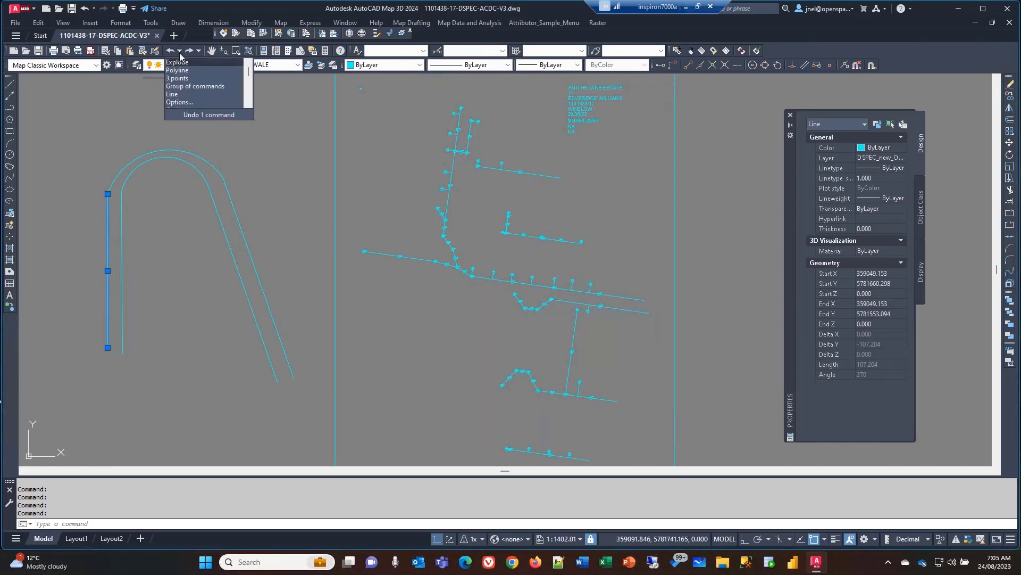
click(178, 63)
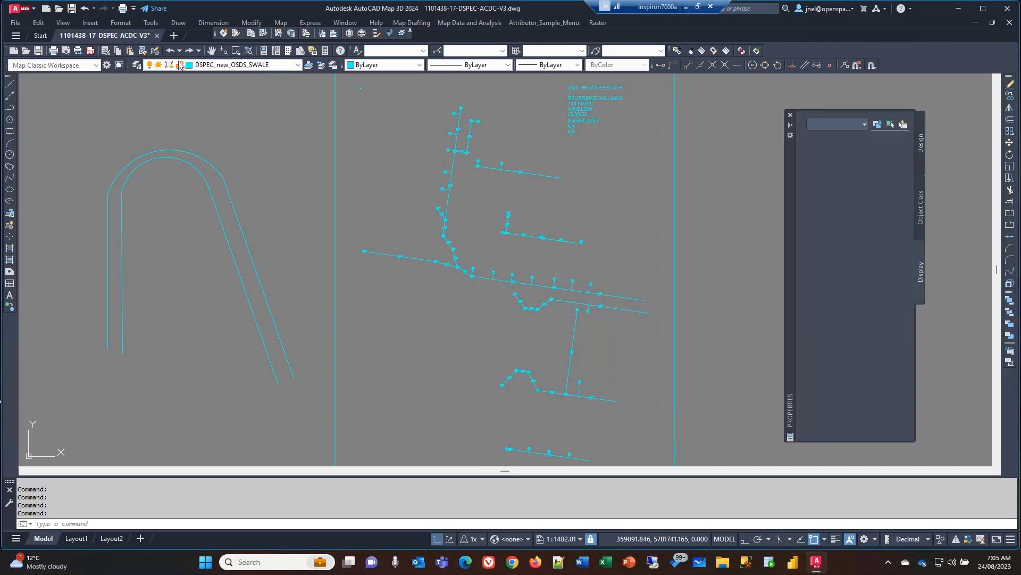
click(192, 166)
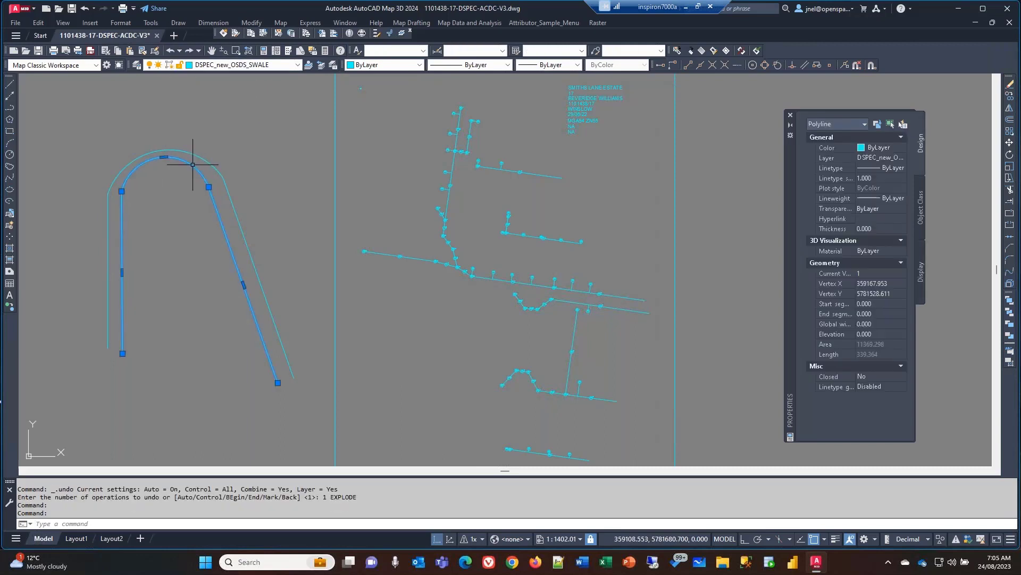
click(179, 50)
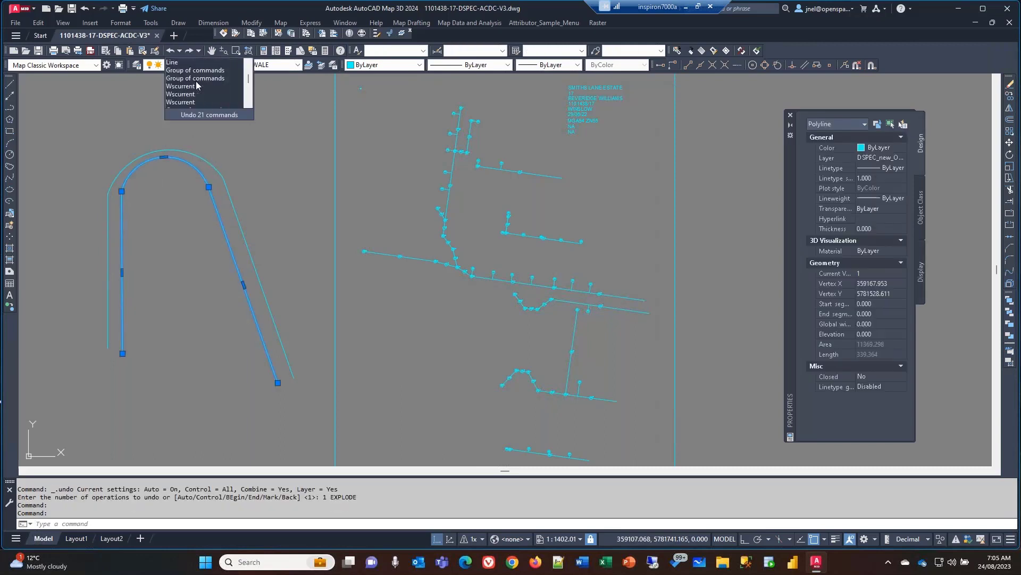
click(234, 8)
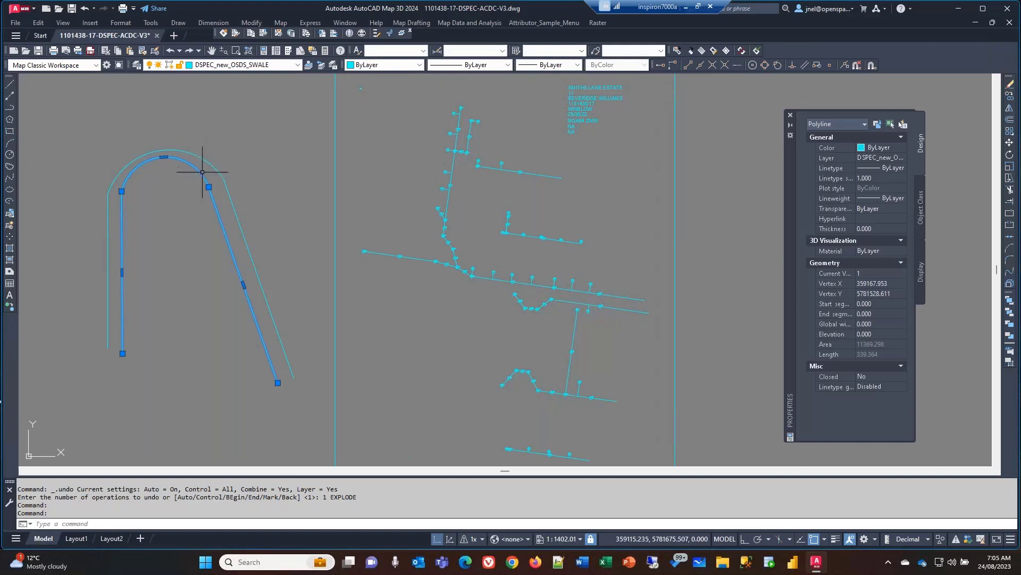
key(Escape)
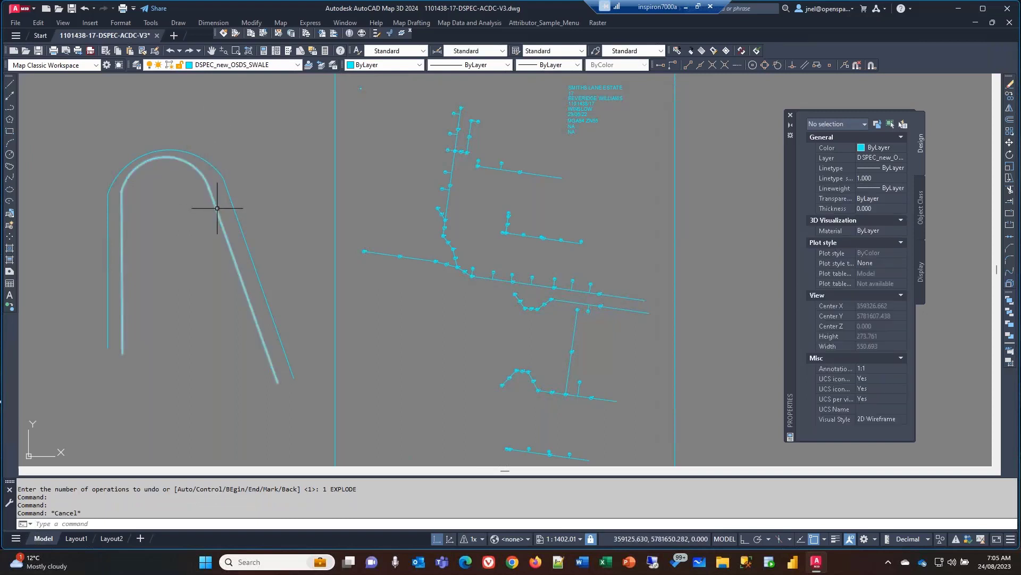
Close the inner polyline by setting its Closed property to Yes
click(217, 209)
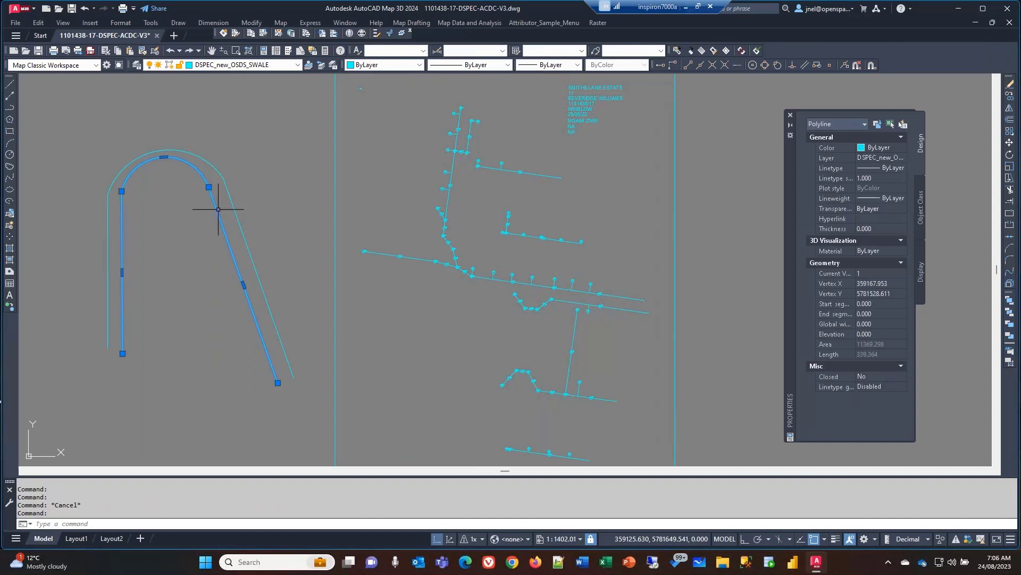
click(878, 375)
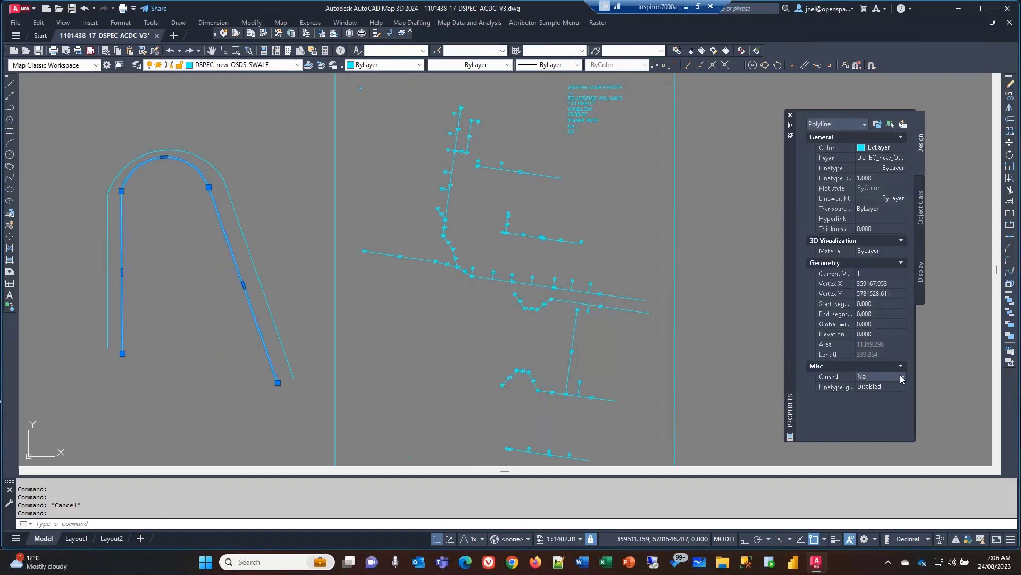
click(902, 376)
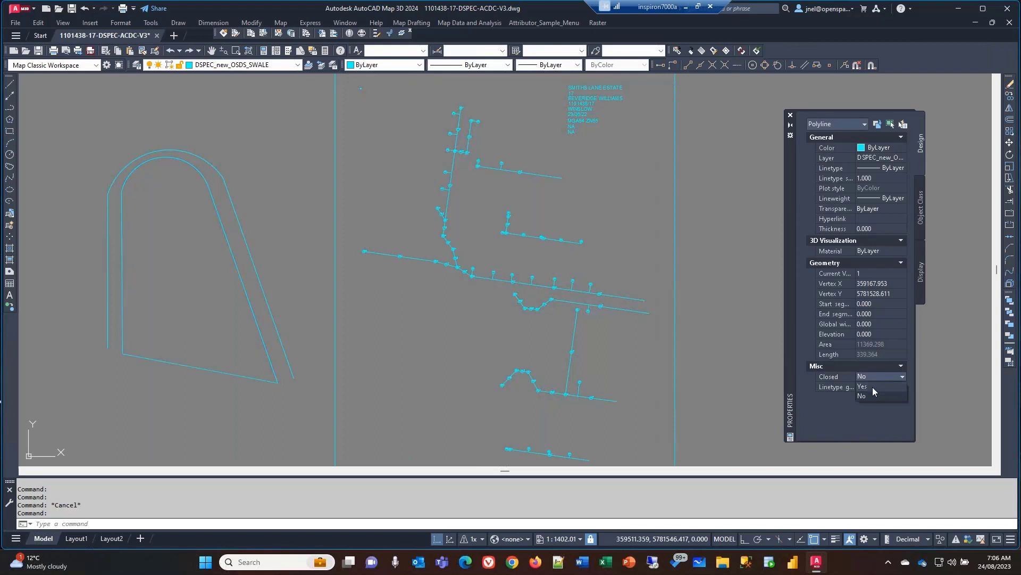
click(872, 388)
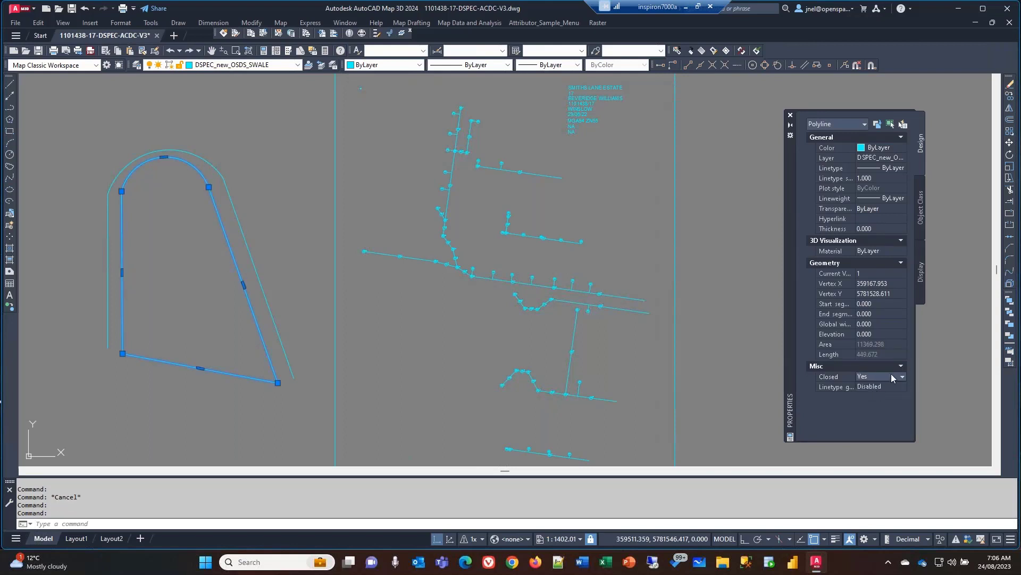
click(61, 382)
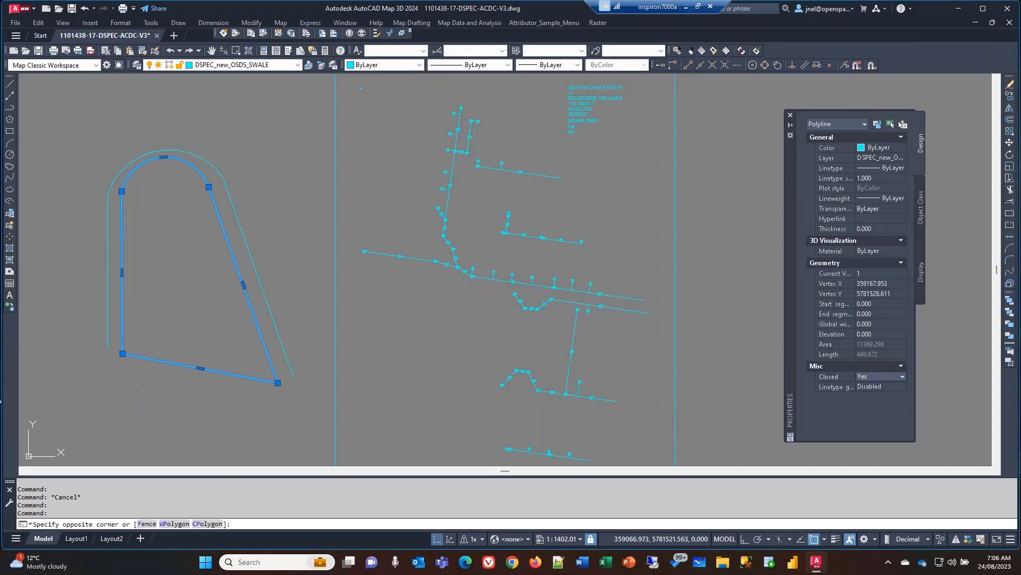
click(141, 353)
click(146, 356)
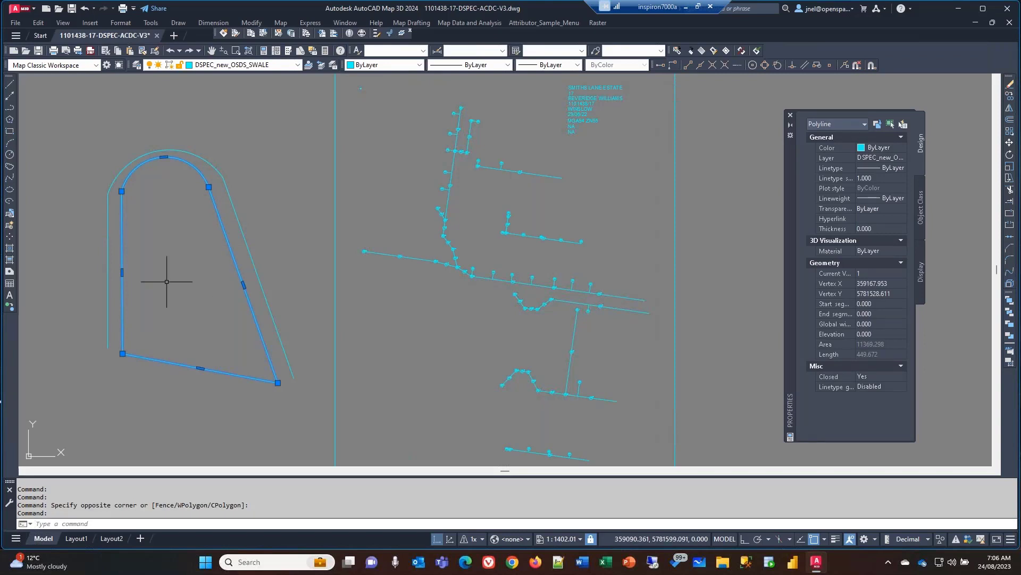
Reopen and close the inner polyline twice by switching its Closed property between No and Yes
click(872, 377)
click(868, 395)
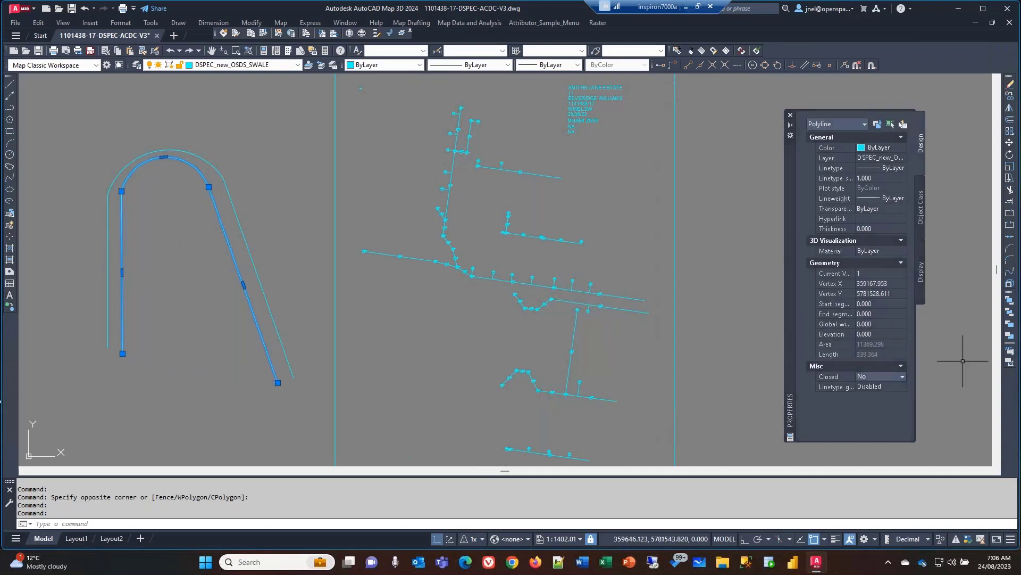
click(894, 376)
click(867, 387)
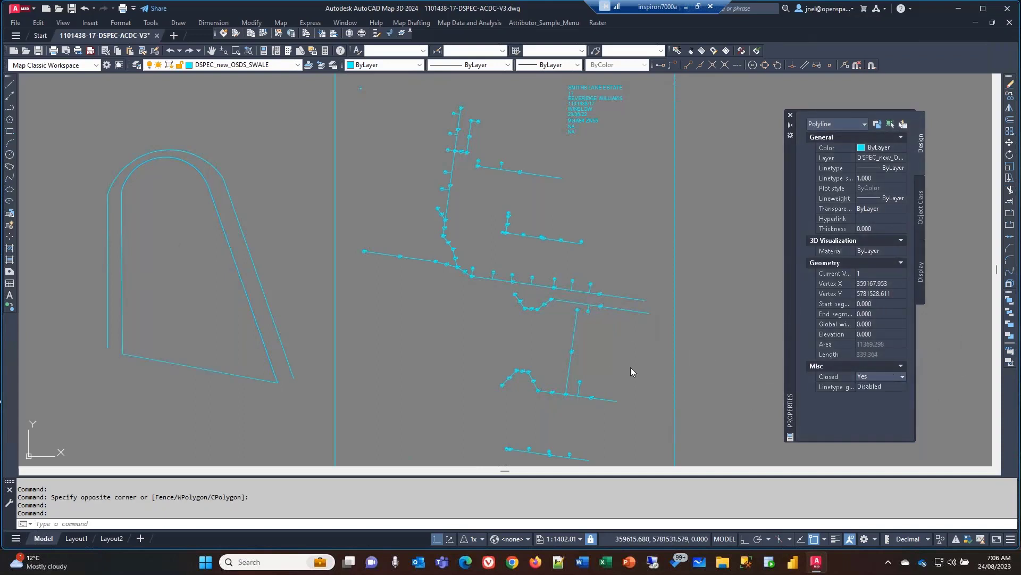
click(878, 376)
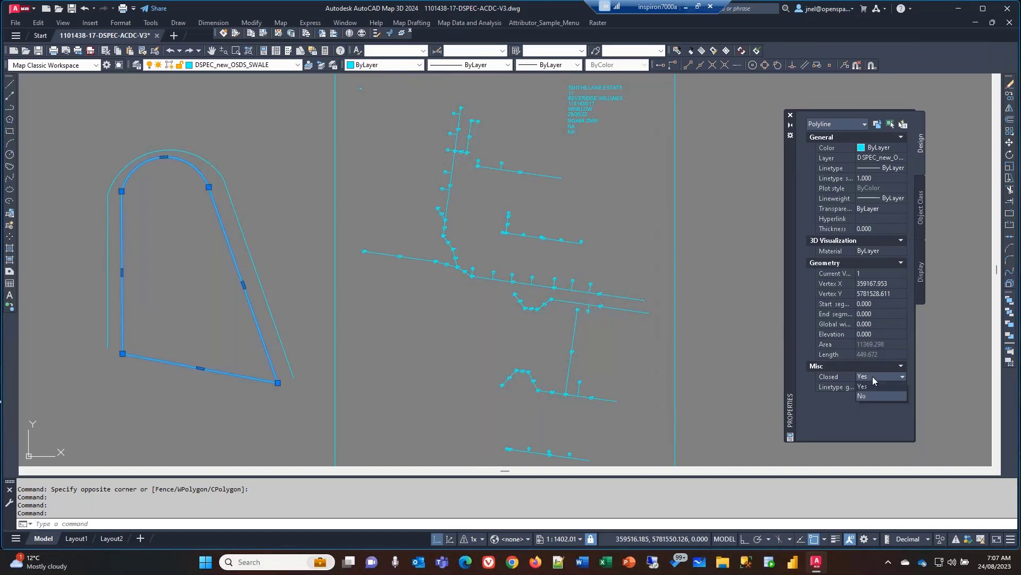
click(869, 395)
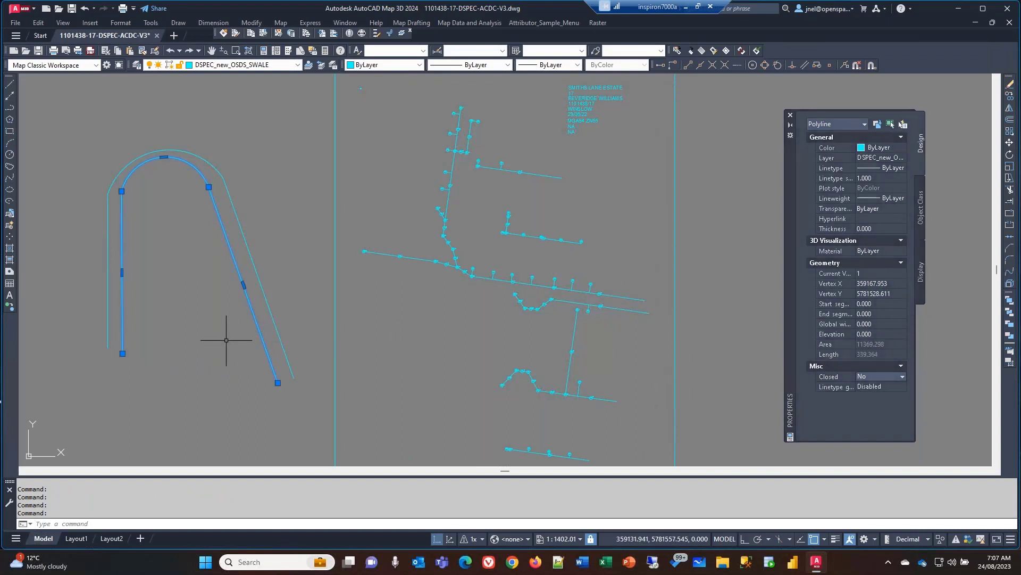
click(875, 386)
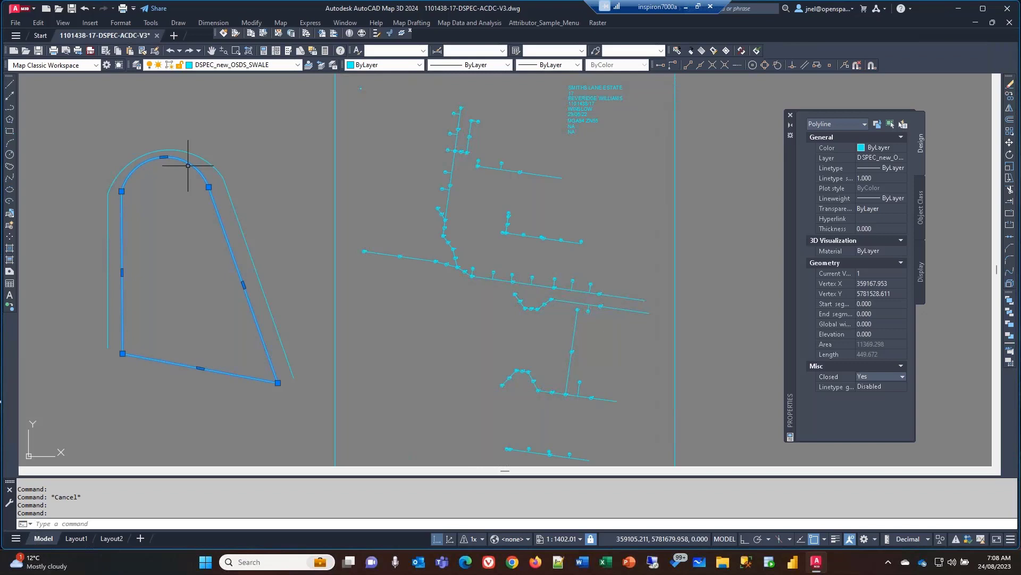
Draw a seven-sided polygon, inscribed in a circle and about 173 in perimeter, above the slanted side of the outline
click(173, 23)
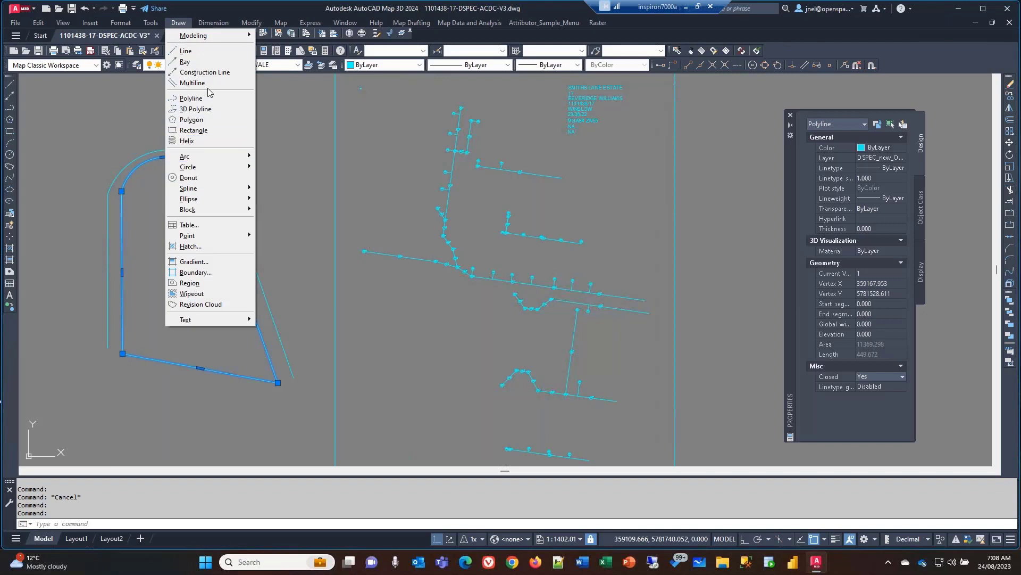
click(191, 120)
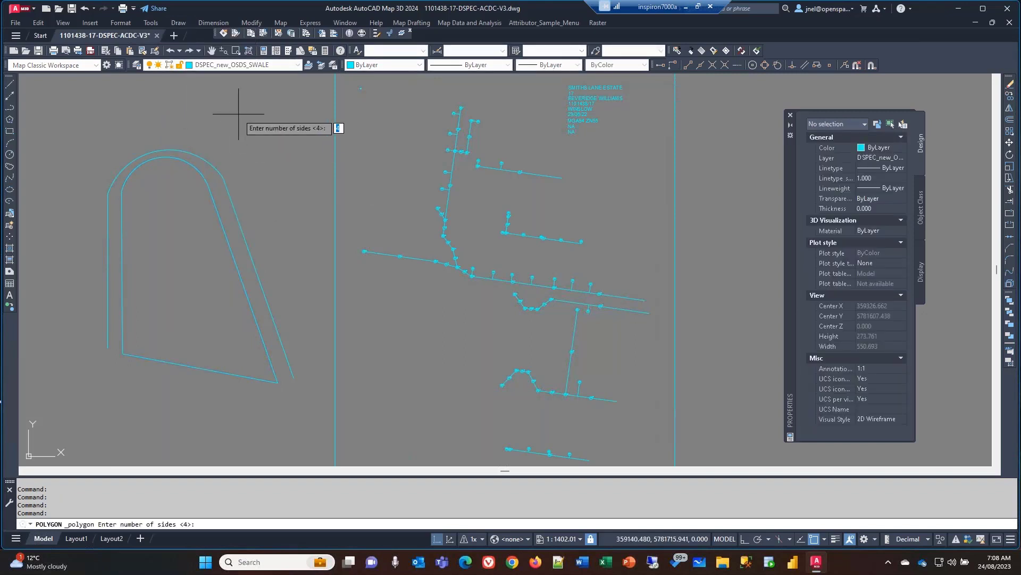
text(7)
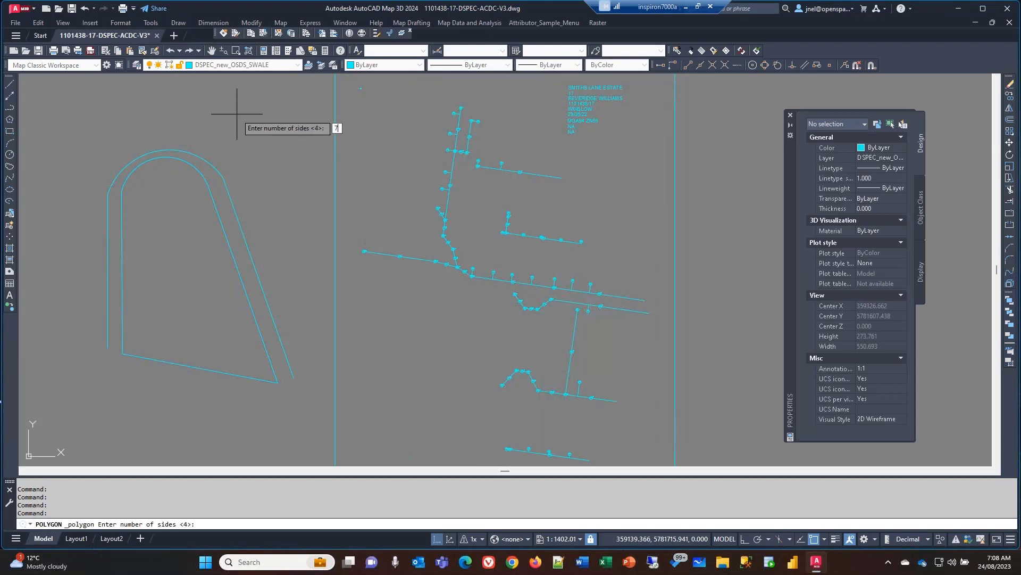
key(Return)
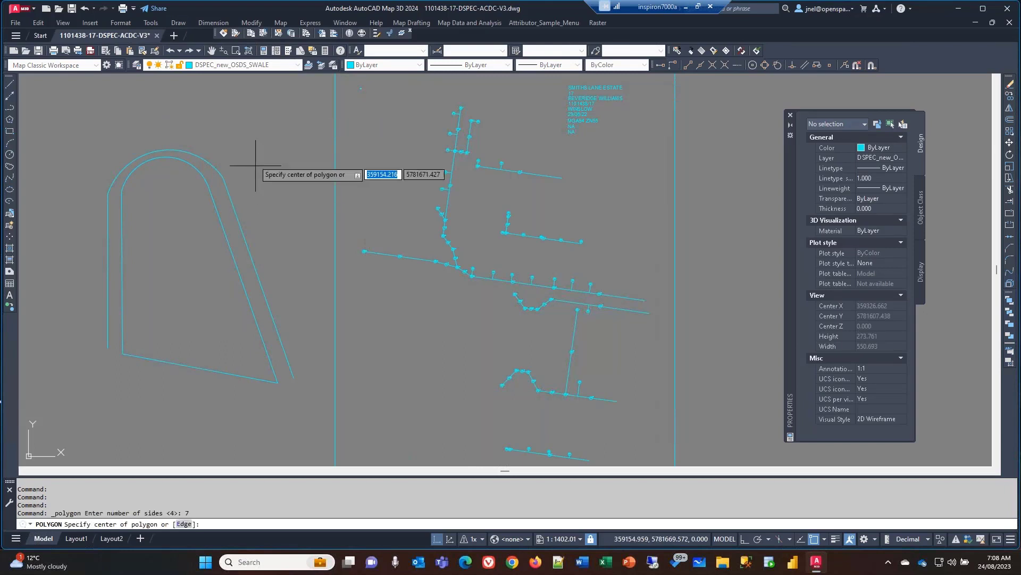
click(254, 130)
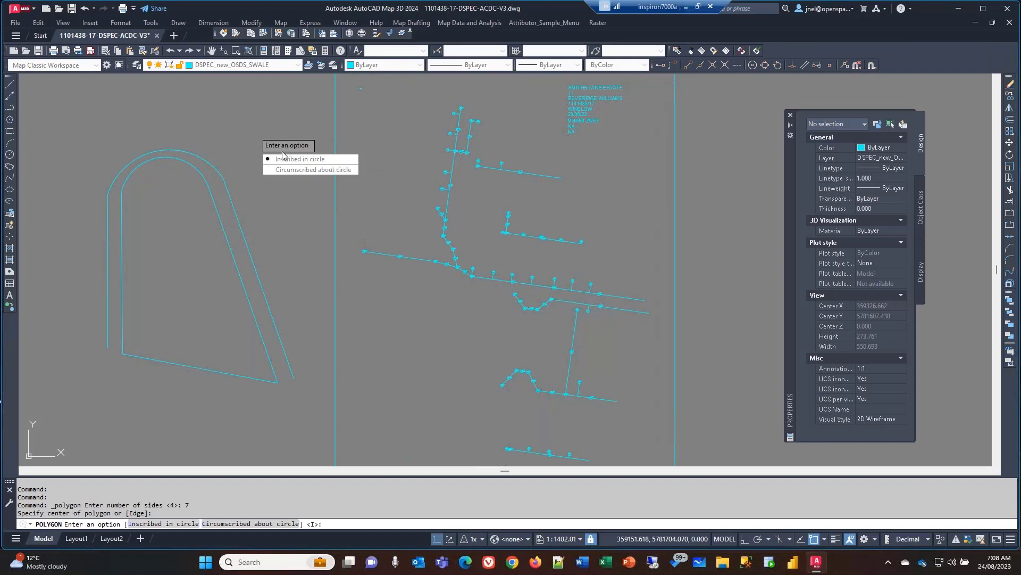
key(Return)
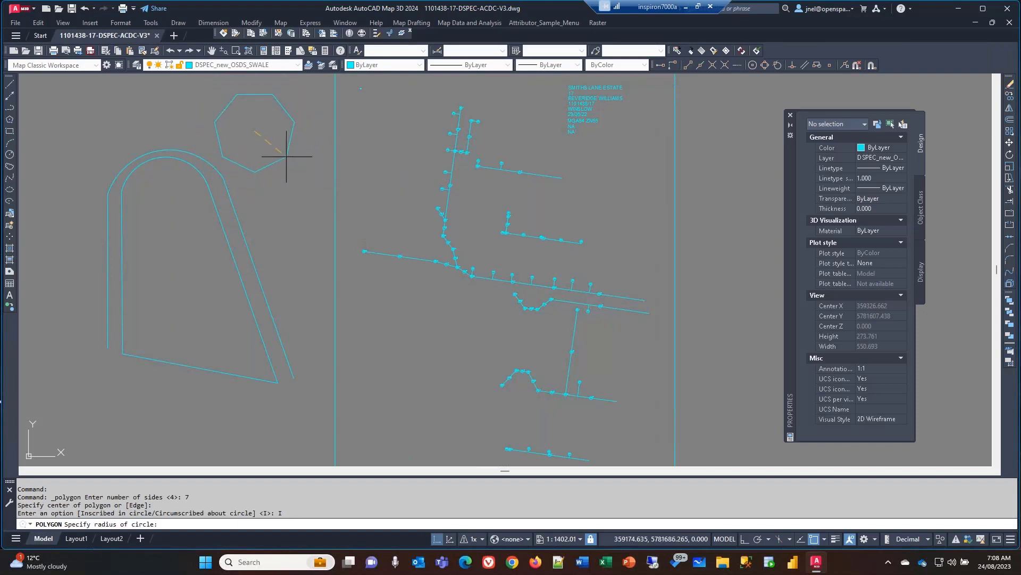
click(285, 155)
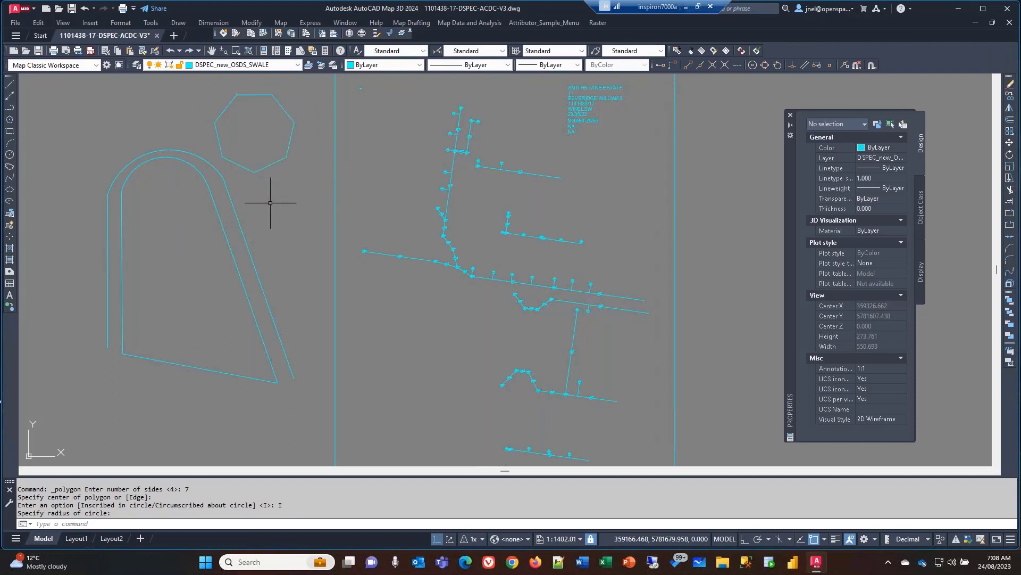
Check the object type and Closed property of the inner polyline and of the seven-sided polygon
click(229, 248)
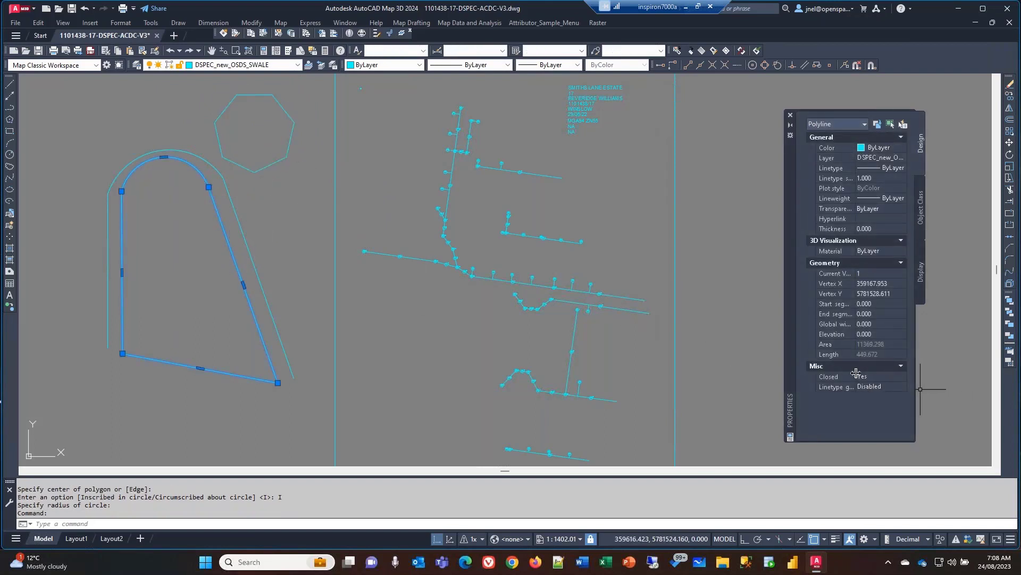
key(Escape)
click(290, 141)
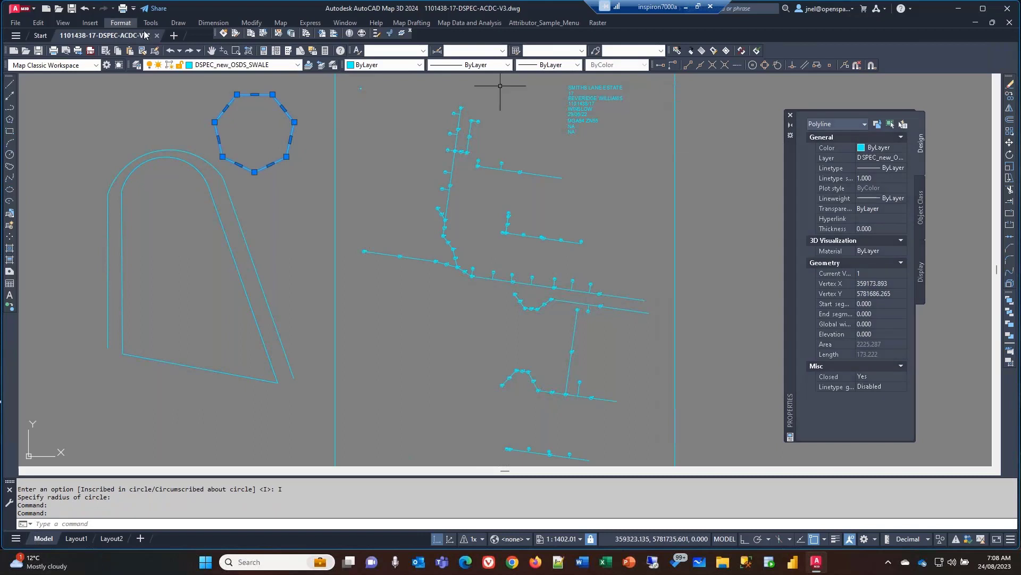
Draw a wide rectangle about 219 in perimeter below the closed polyline and check its properties
click(178, 23)
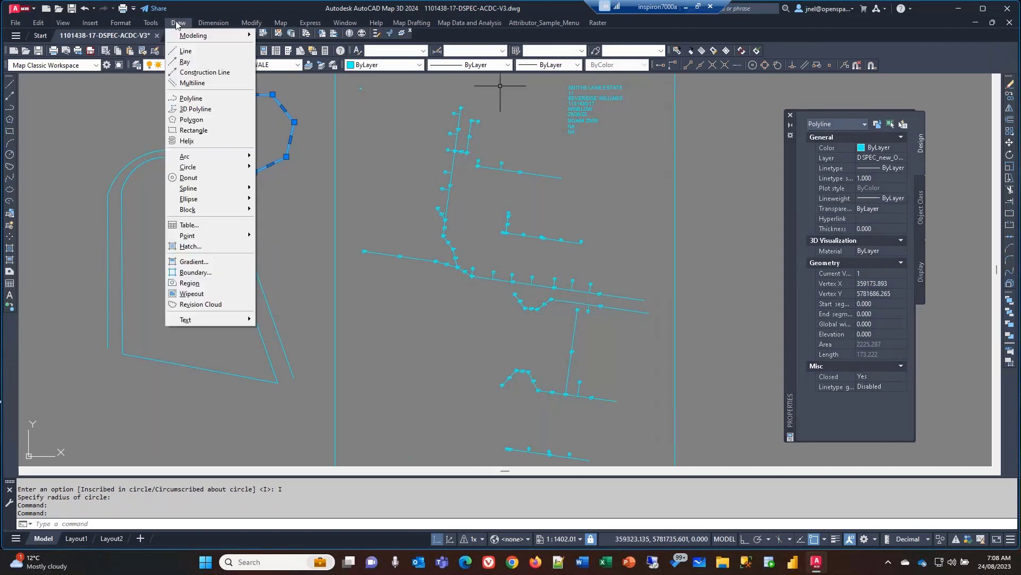
click(200, 132)
click(66, 389)
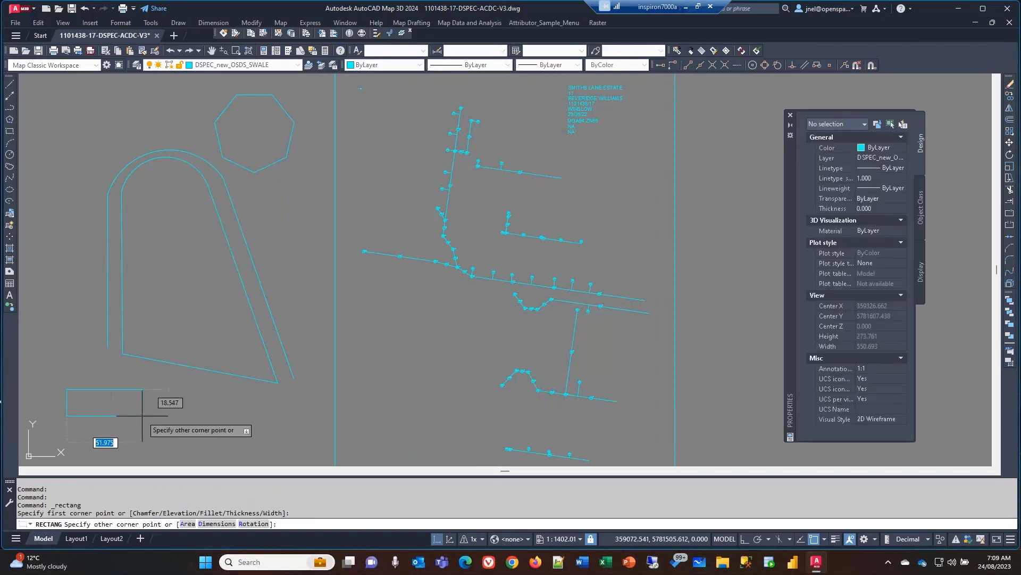
click(178, 434)
click(179, 418)
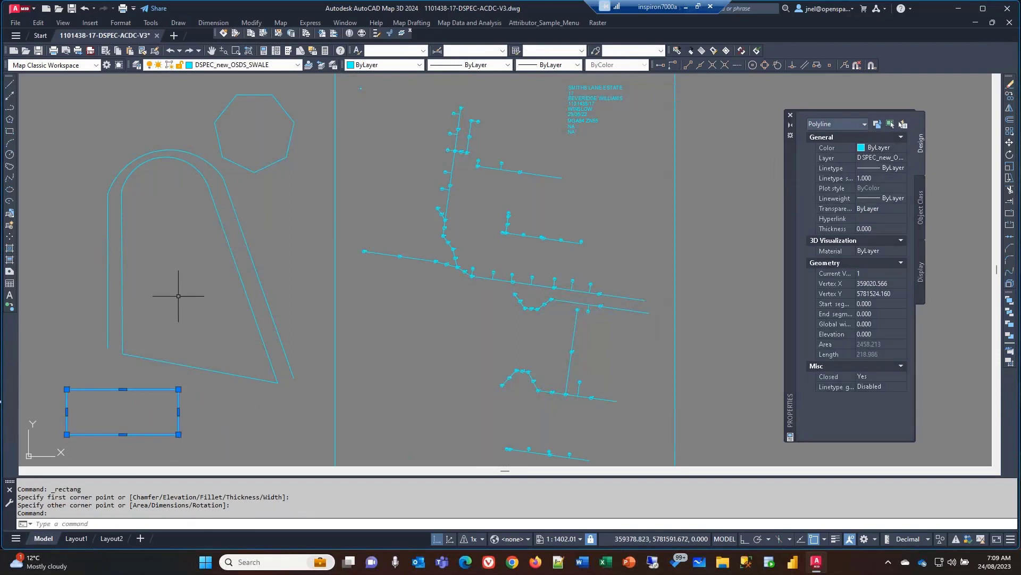
click(178, 23)
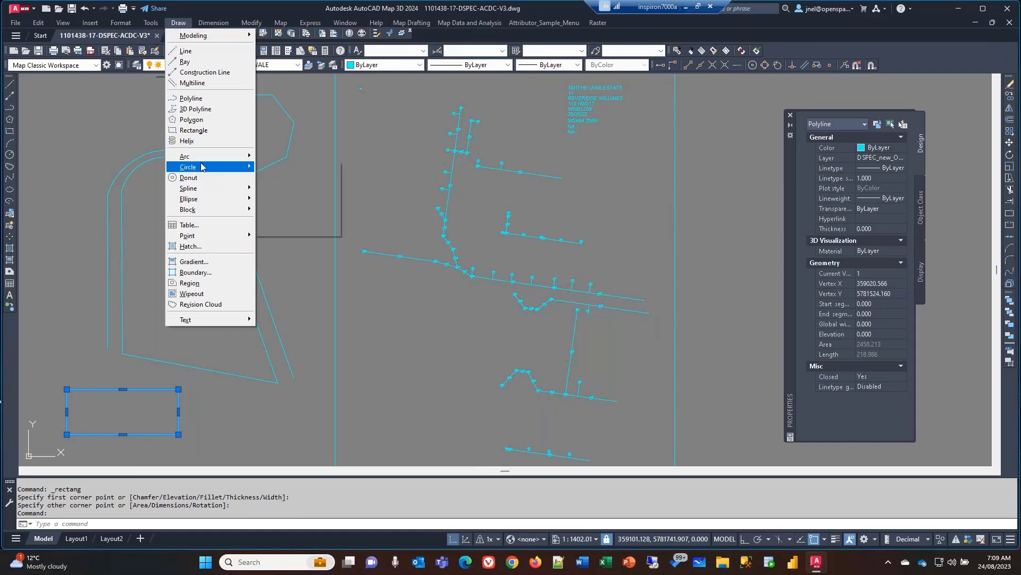
mouse_move(204, 157)
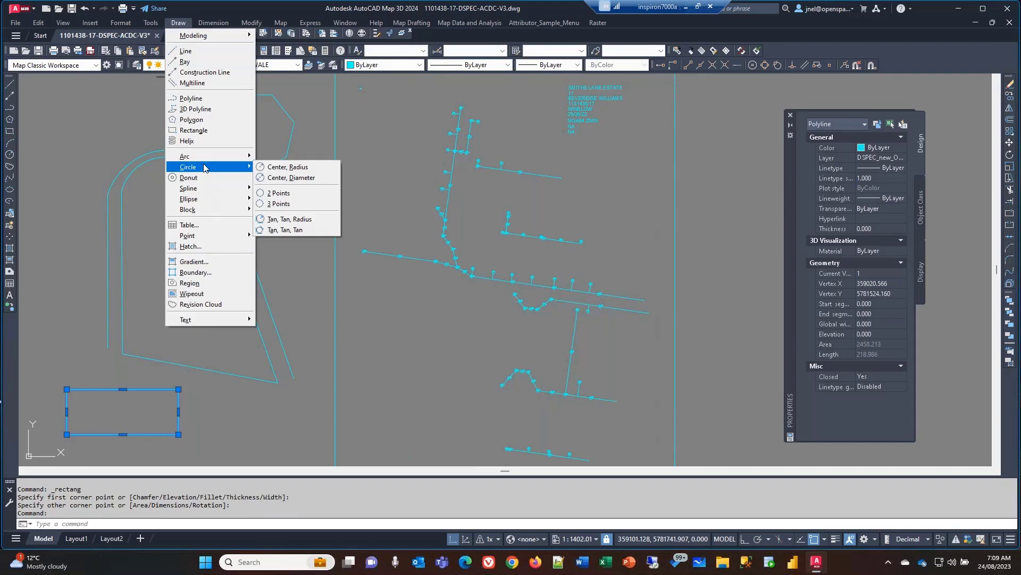
mouse_move(202, 189)
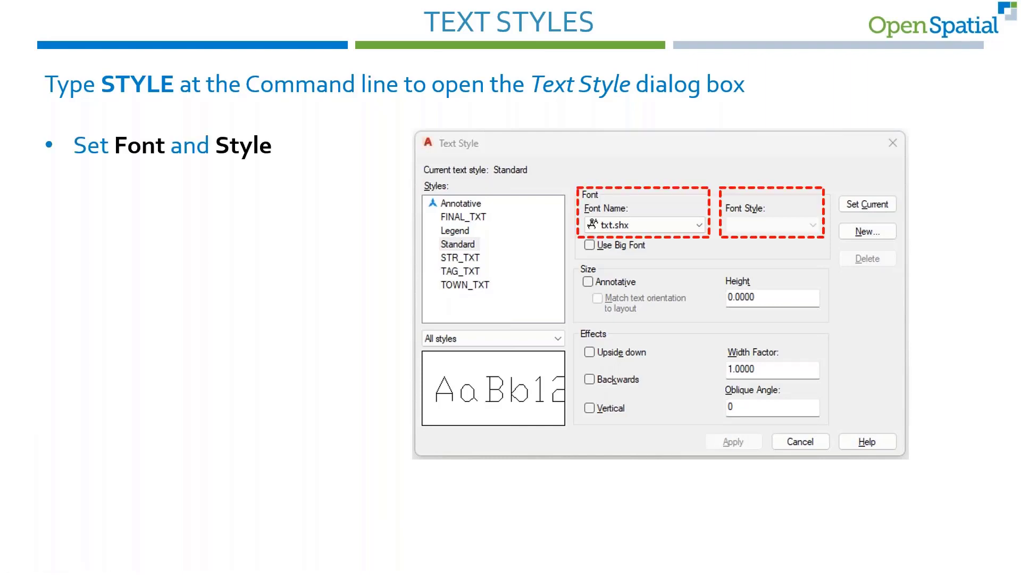
click(378, 209)
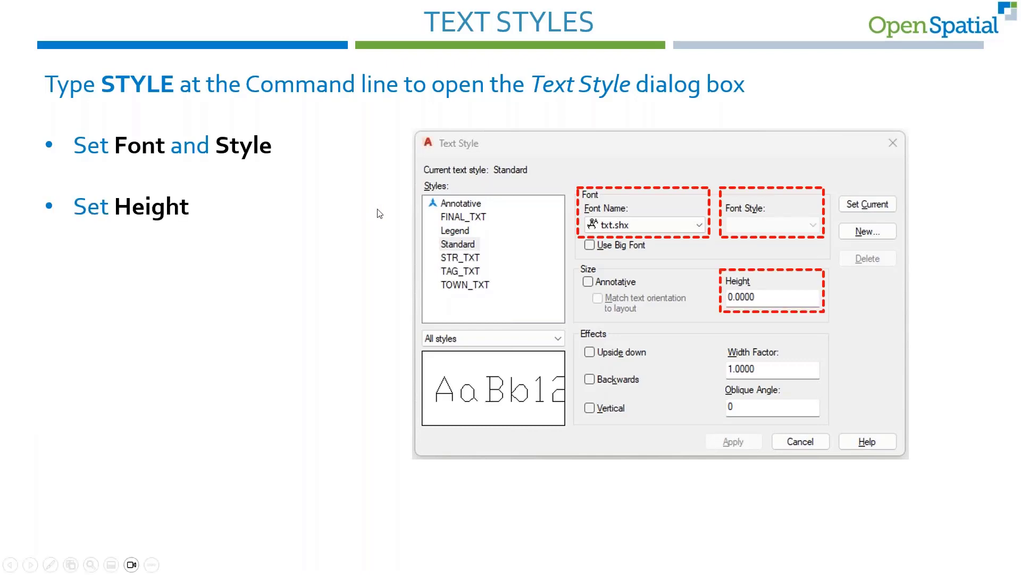
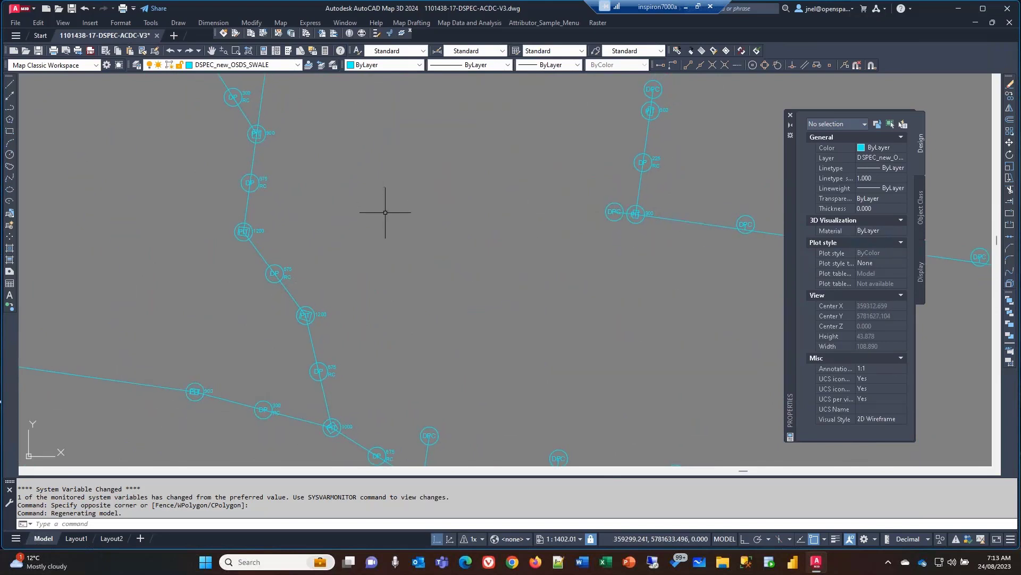
Zoom the view to the extents of everything drawn in the model
scroll(385, 212, down, 2)
scroll(385, 212, down, 2)
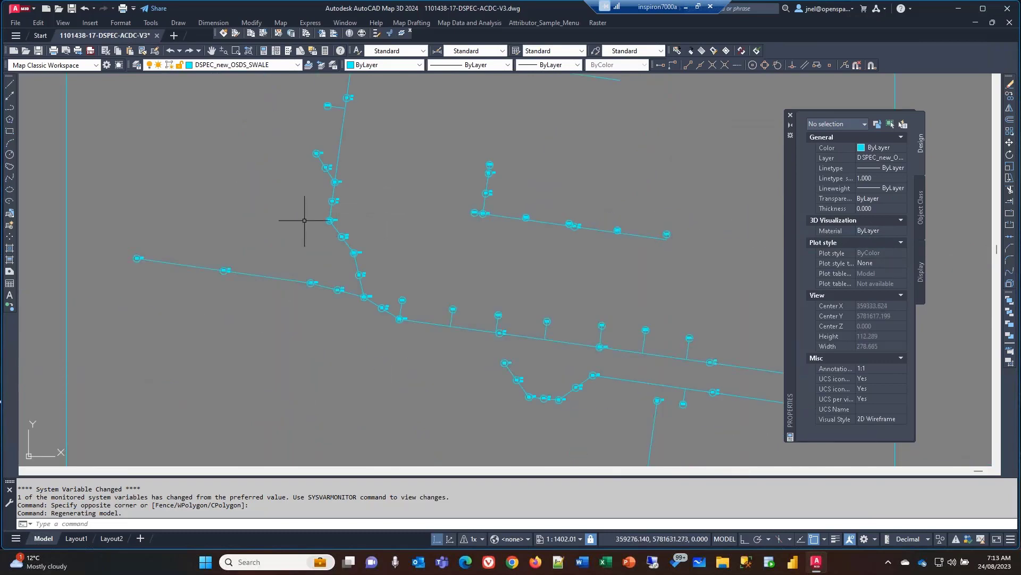
click(97, 525)
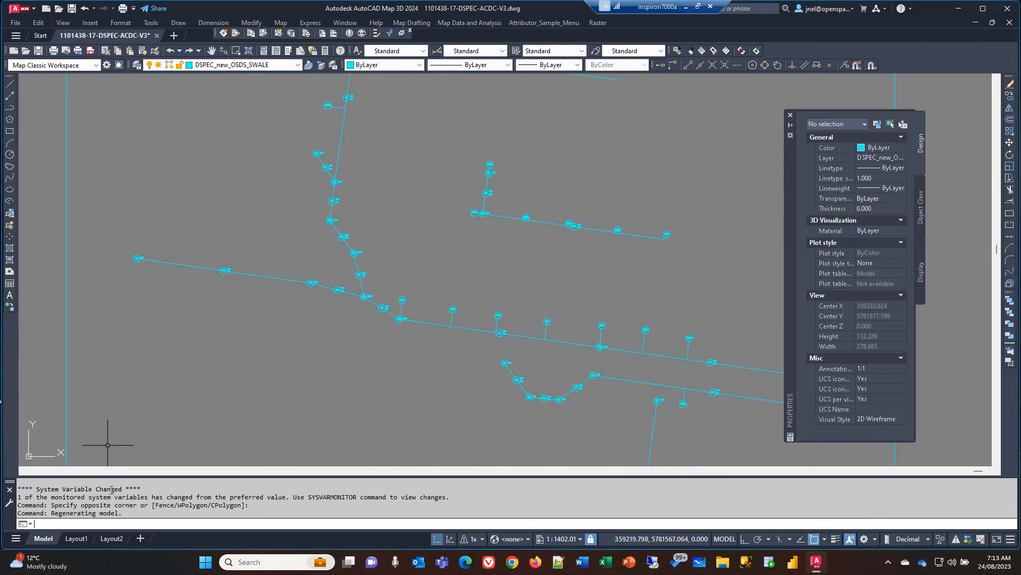
text(z)
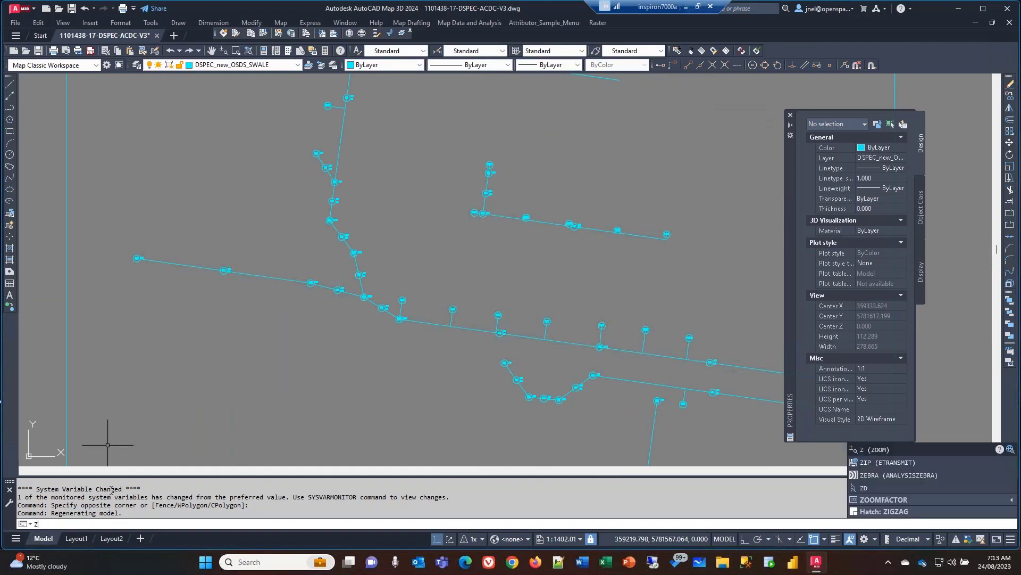
key(Return)
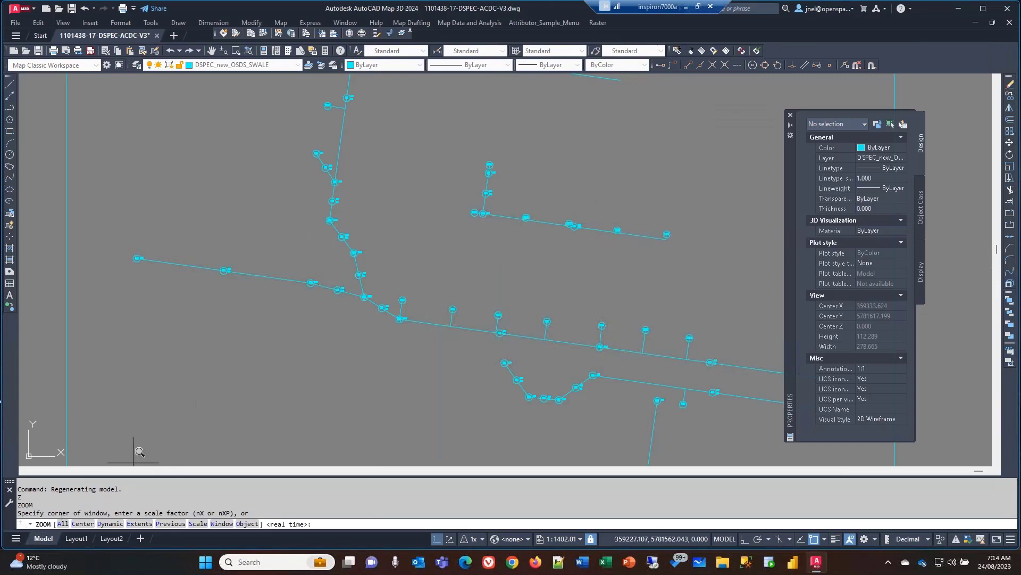
click(137, 525)
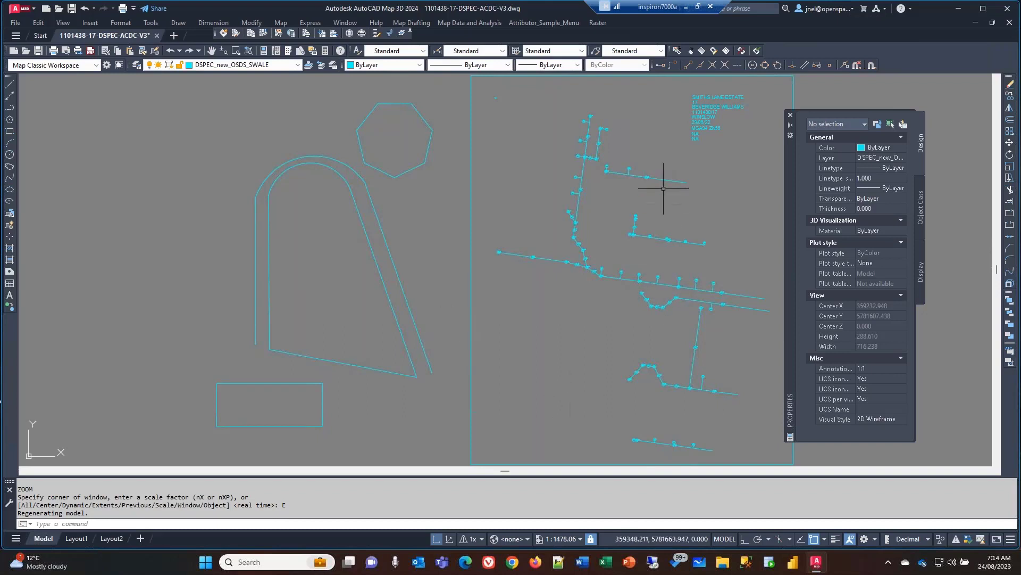
Place a single point at the coordinate origin 0,0, far away from the existing geometry
scroll(636, 174, down, 15)
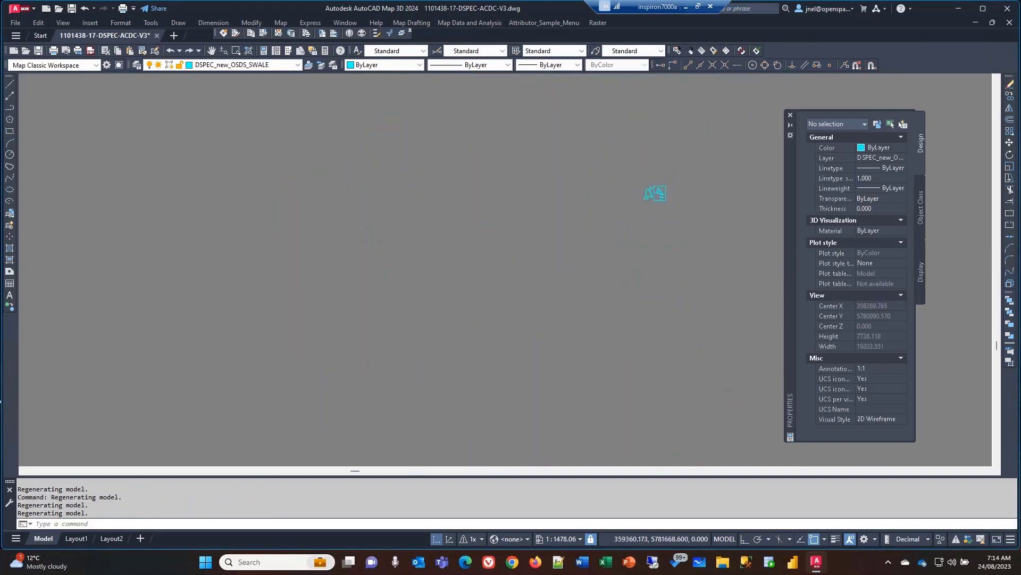
scroll(662, 190, down, 7)
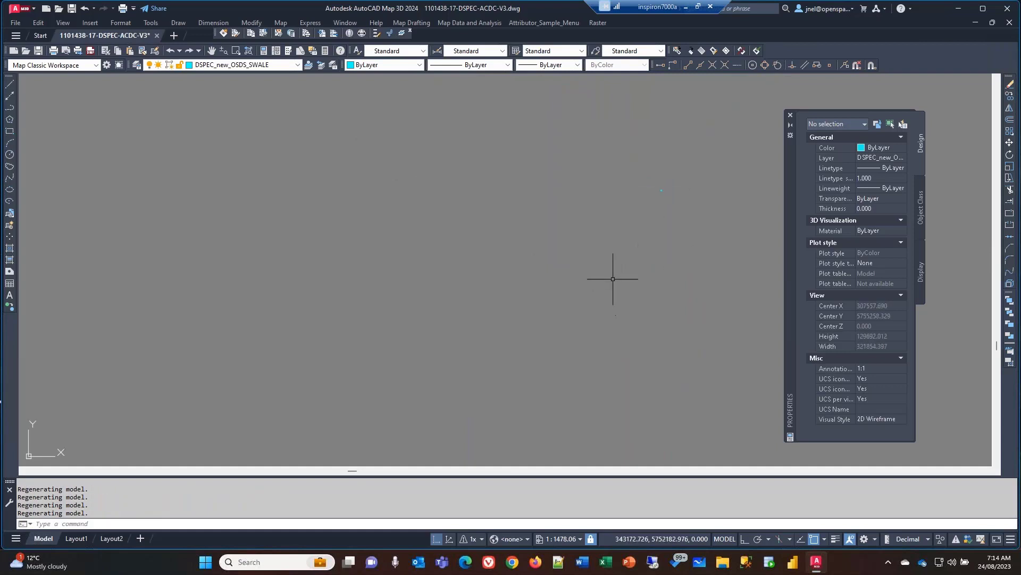
scroll(672, 187, up, 7)
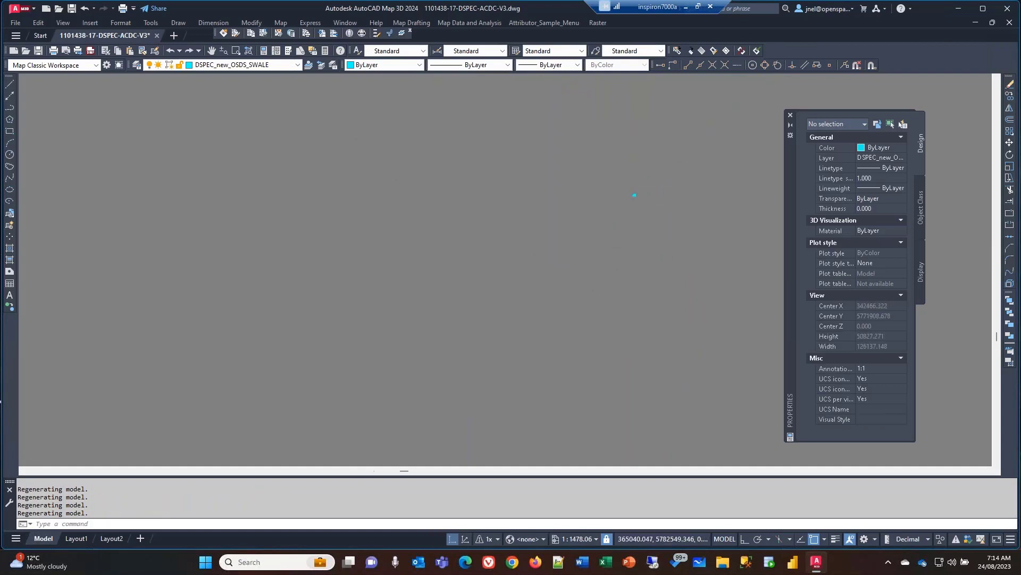
scroll(617, 204, up, 12)
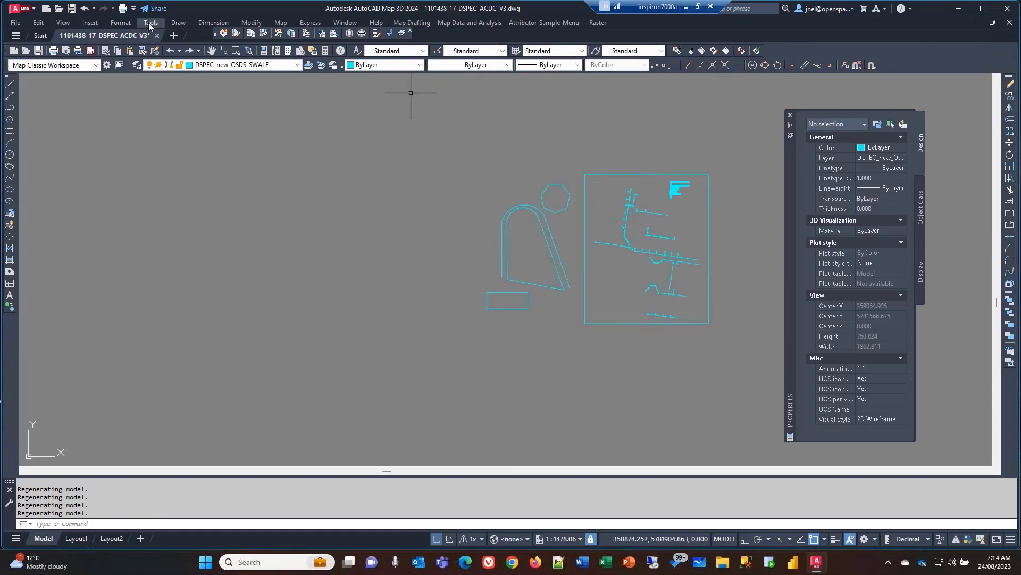
click(178, 22)
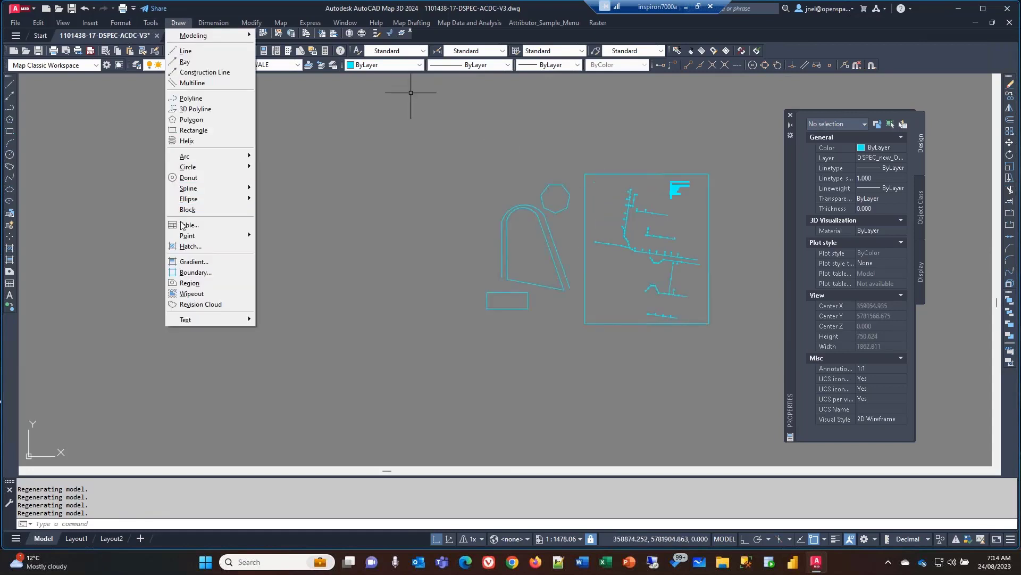
mouse_move(186, 235)
click(285, 235)
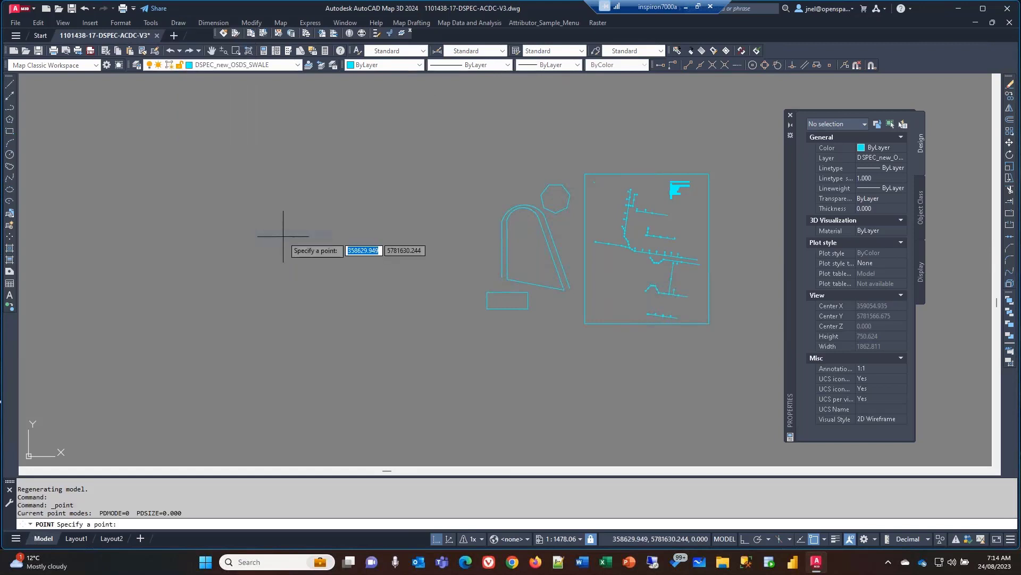
text(0)
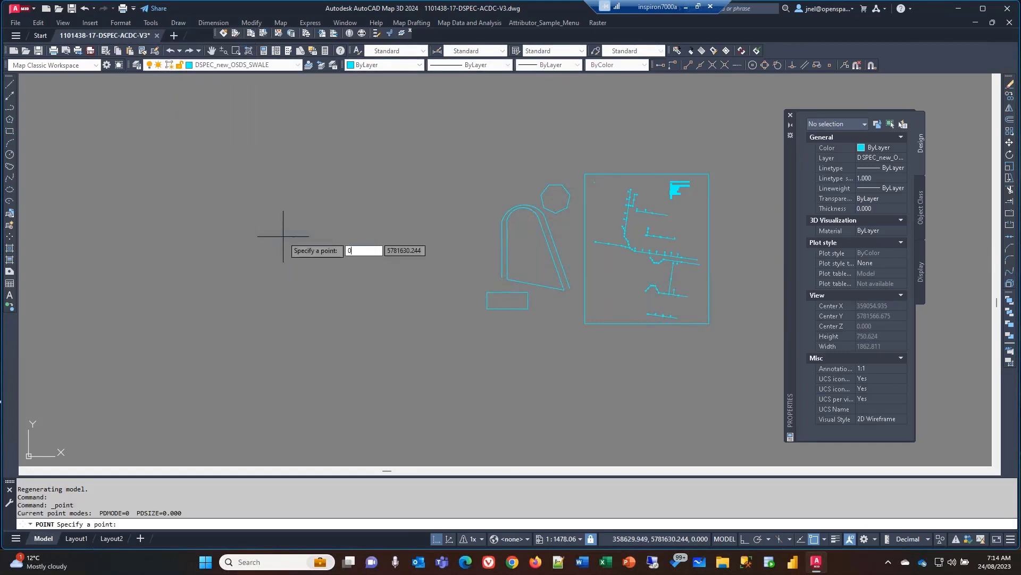
key(Tab)
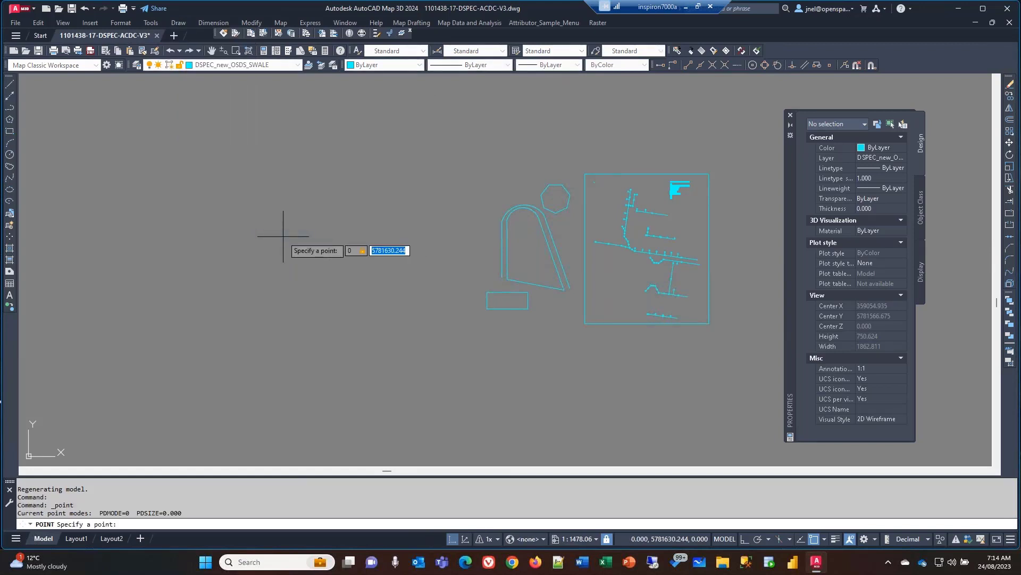
text(0)
key(Return)
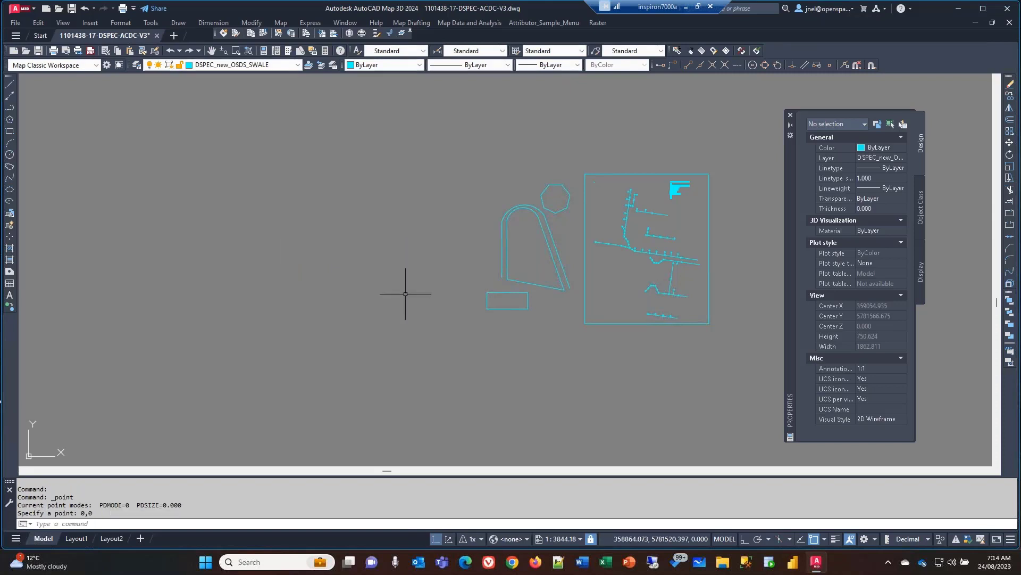
Zoom to the drawing extents twice and locate the point at the origin
text(z)
key(Return)
text(e)
key(Return)
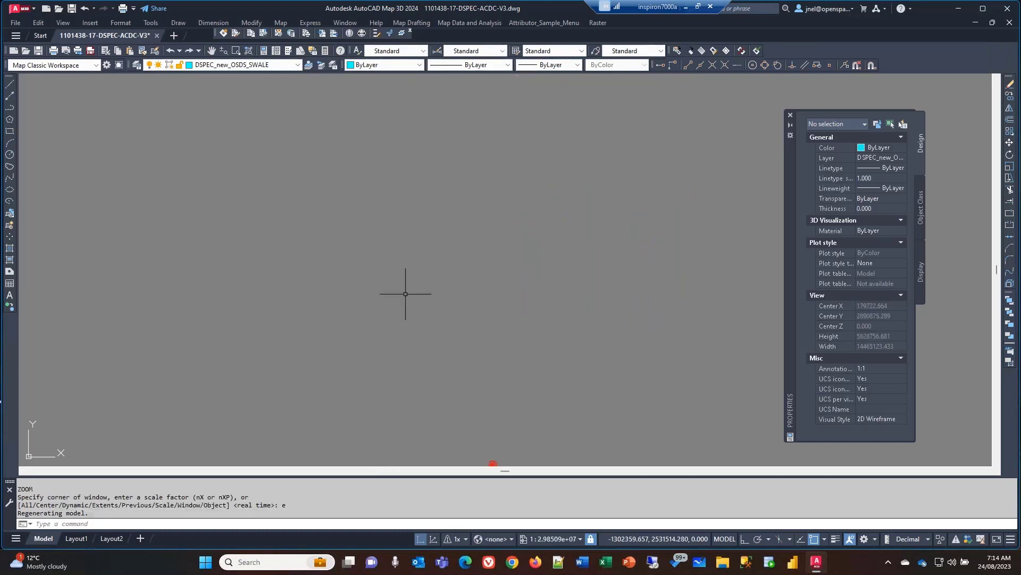
scroll(498, 315, down, 2)
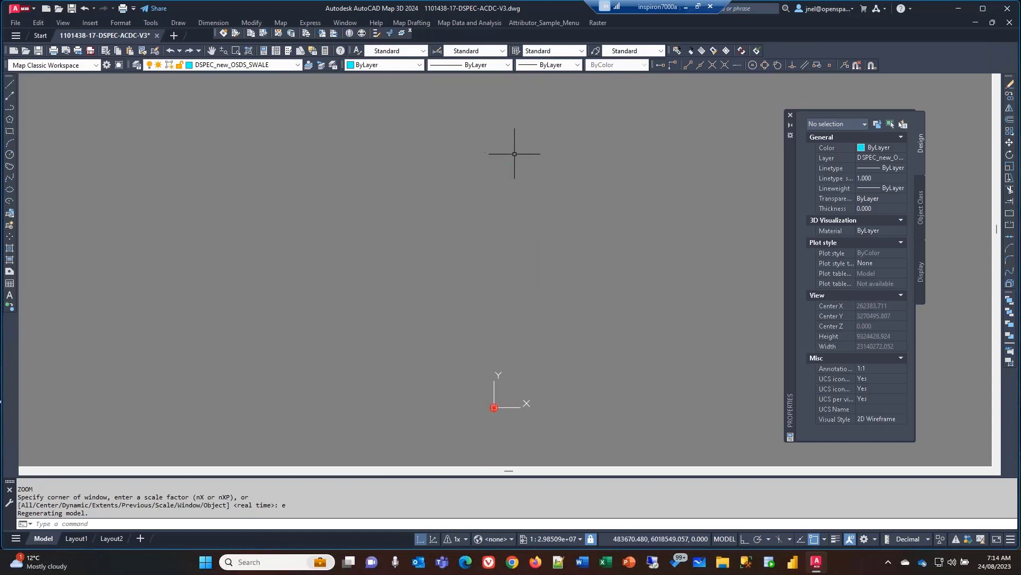
text(z)
key(Return)
text(e)
key(Return)
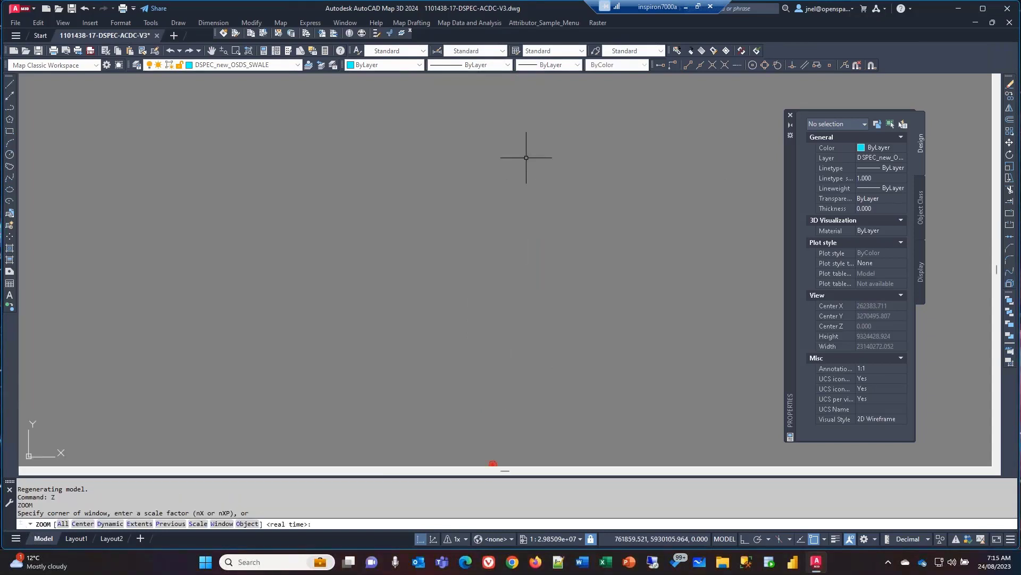
scroll(502, 266, down, 2)
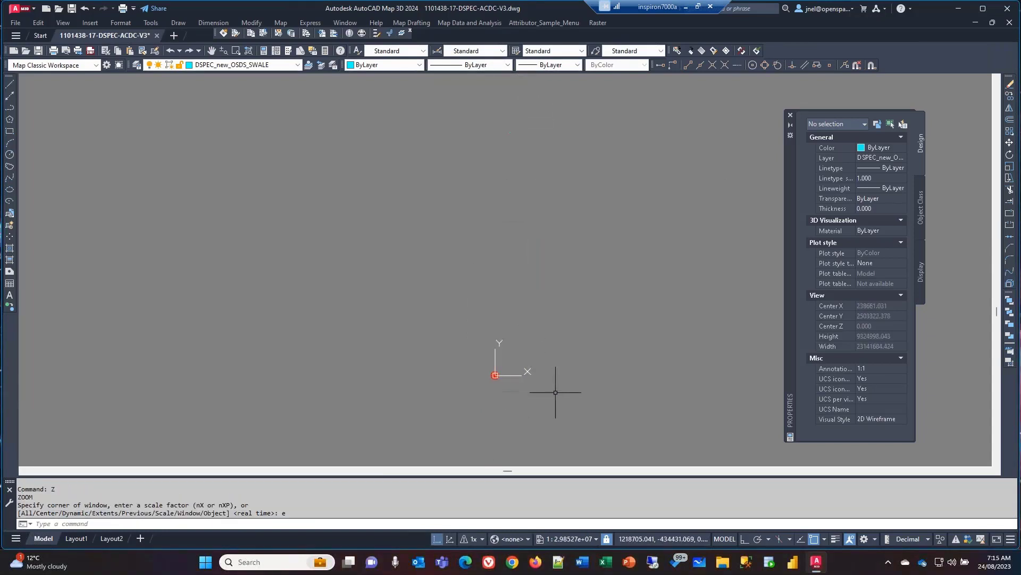
Erase the point at the origin and zoom to the drawing extents again
click(589, 408)
click(333, 250)
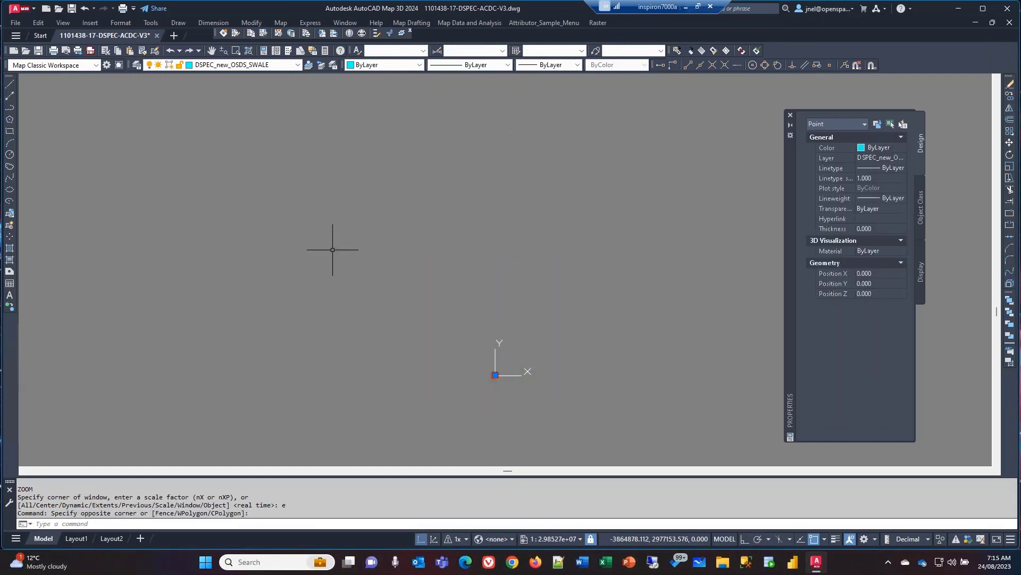
key(Delete)
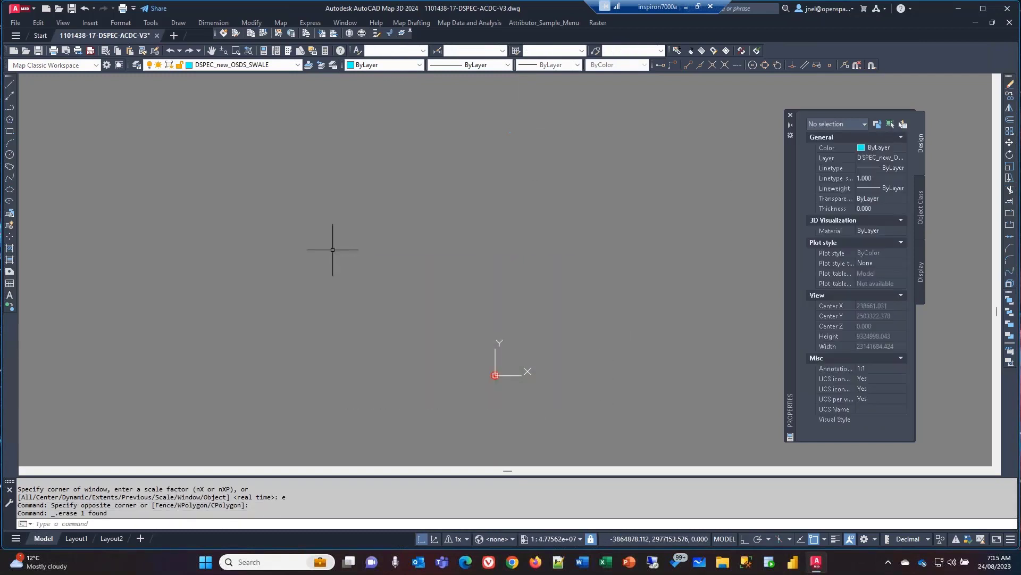
text(z)
key(Return)
text(e)
key(Return)
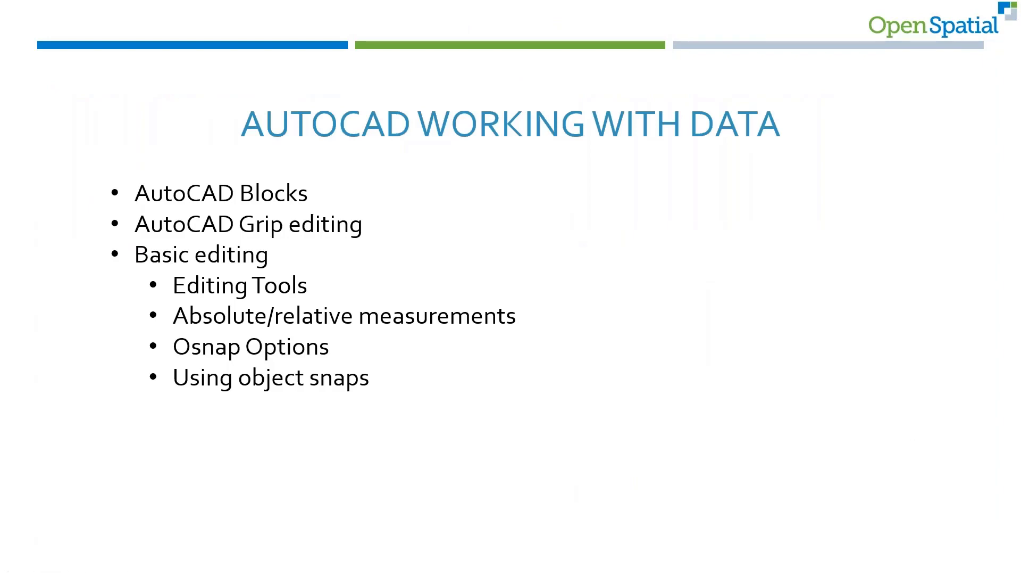
key(Right)
key(Left)
key(Right)
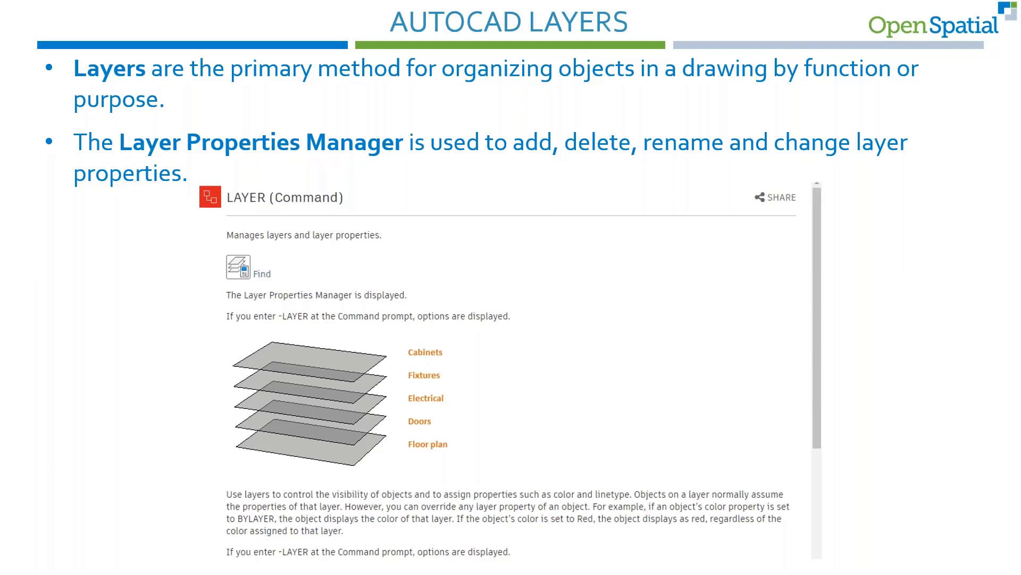
click(791, 289)
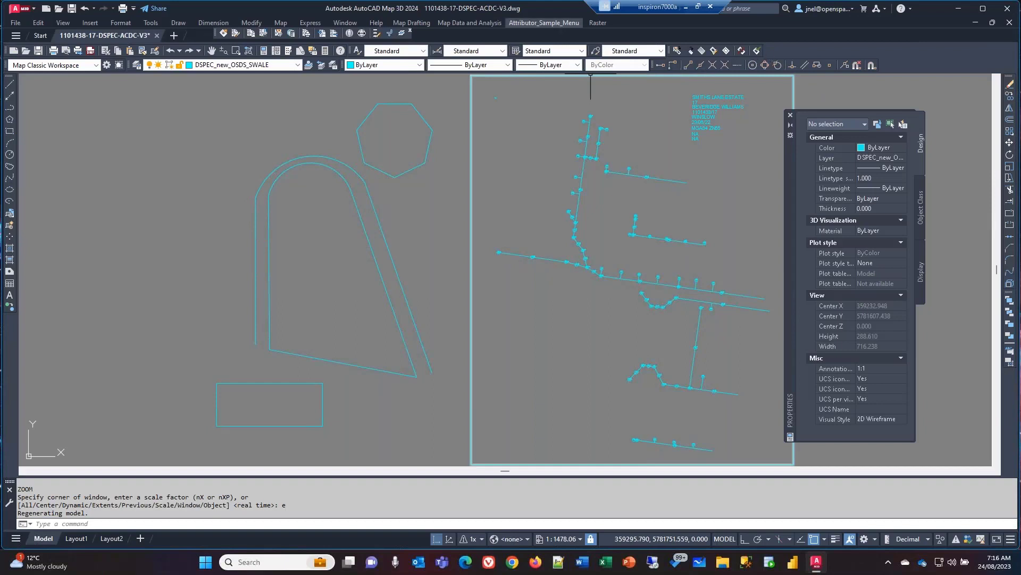
Switch from the Map Classic workspace to a ribbon-based workspace and close the Industry Model Explorer
click(77, 66)
click(53, 81)
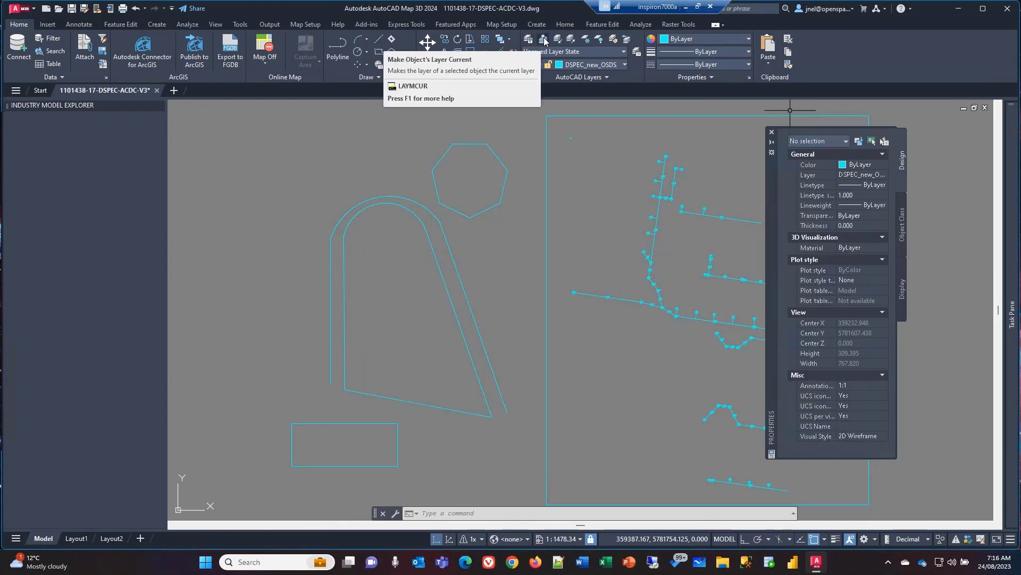
click(160, 106)
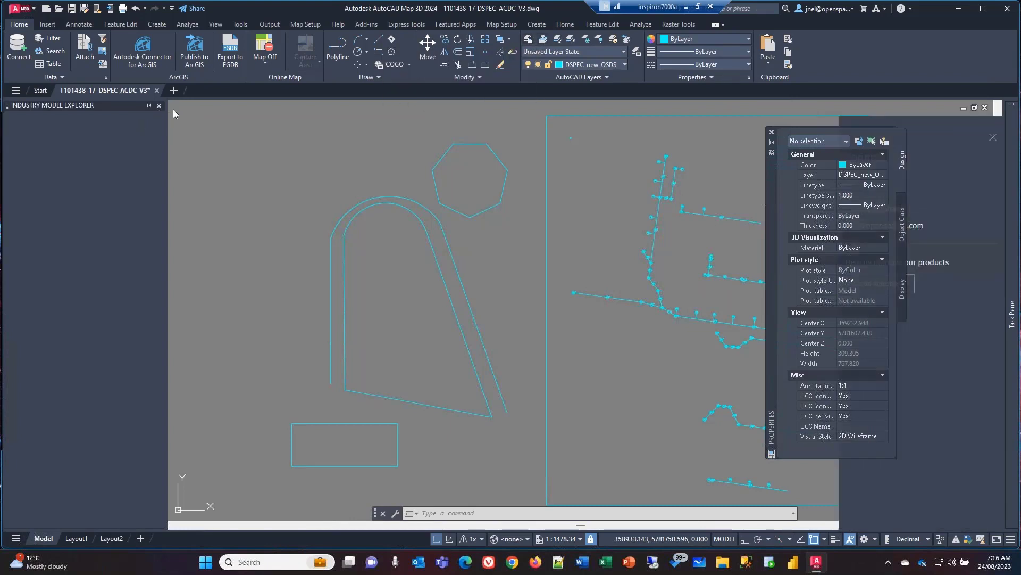
Open the Layer Properties Manager, widen and reposition it, and select the current layer DSPEC_new_OSDS_SWALE in the layer list
click(528, 40)
drag(876, 187, 451, 183)
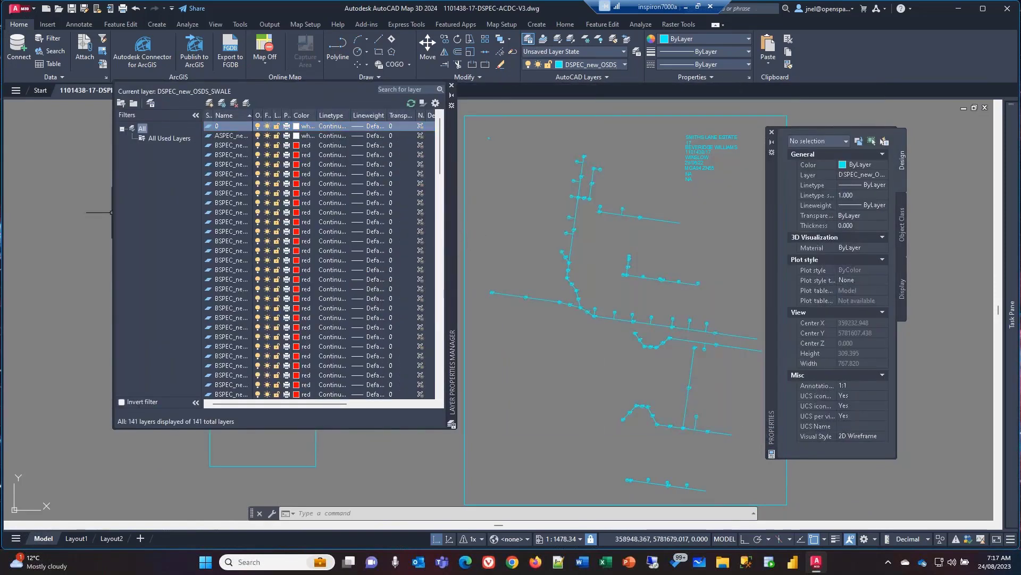
drag(113, 213, 16, 213)
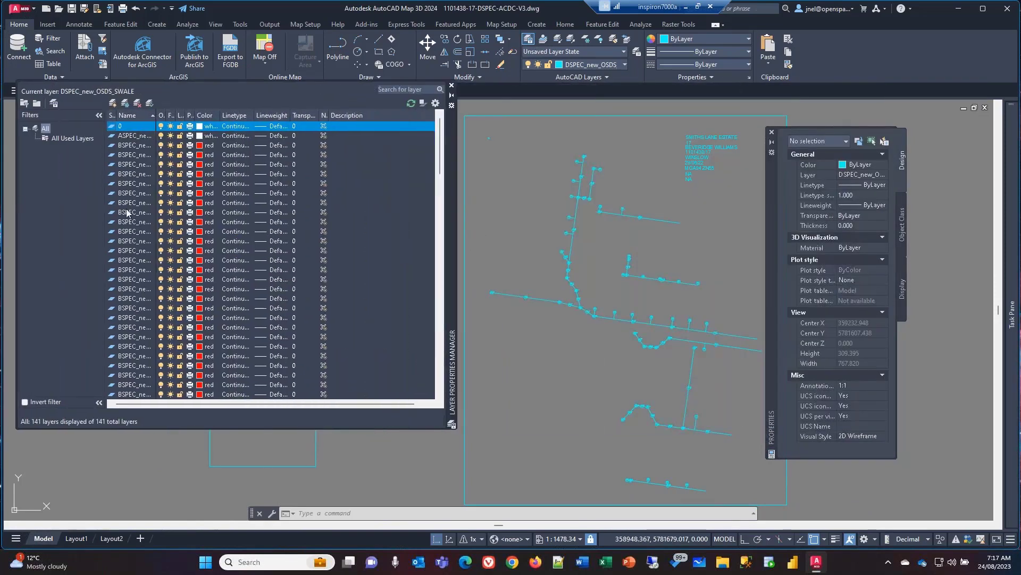
drag(439, 135, 732, 201)
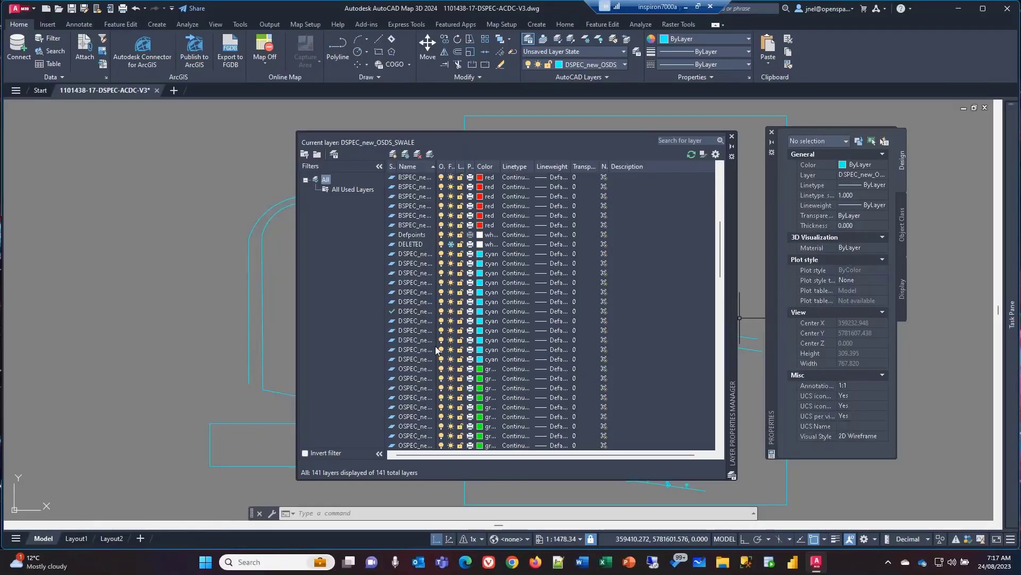
click(419, 311)
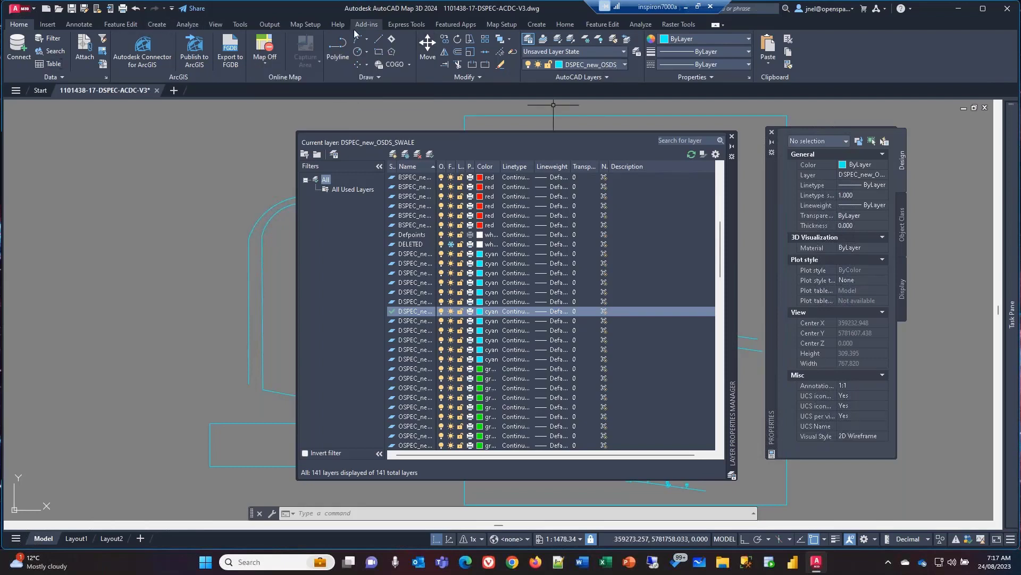
Draw two connected lines beside the arched outline on the current layer, the first about 105 long, and select that first line
click(380, 40)
click(133, 194)
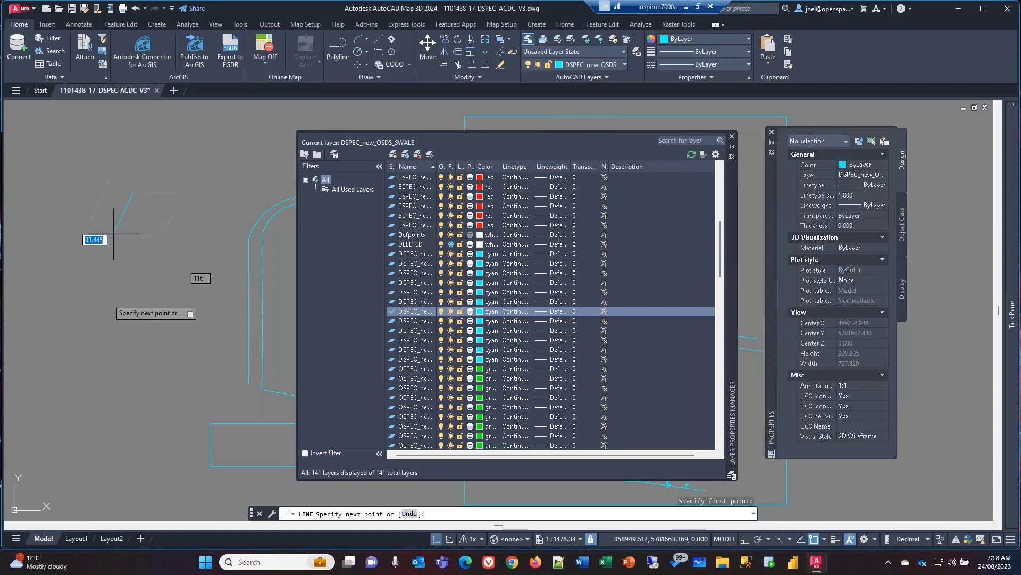
click(101, 332)
click(153, 322)
key(Return)
click(121, 245)
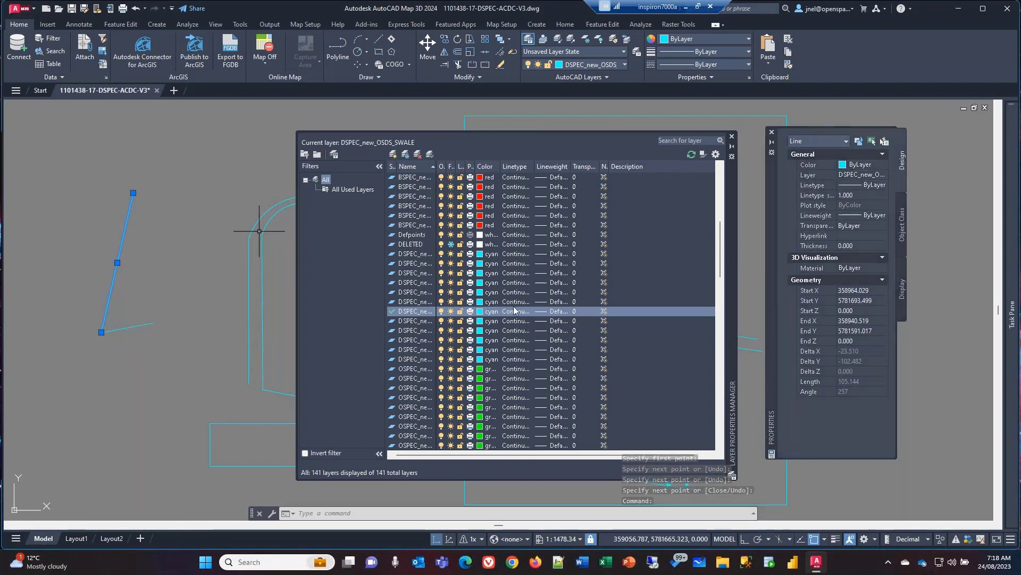
Make DSPEC_new_COND the current layer, followed by the red layer BSPEC_new_SIGNS
click(413, 263)
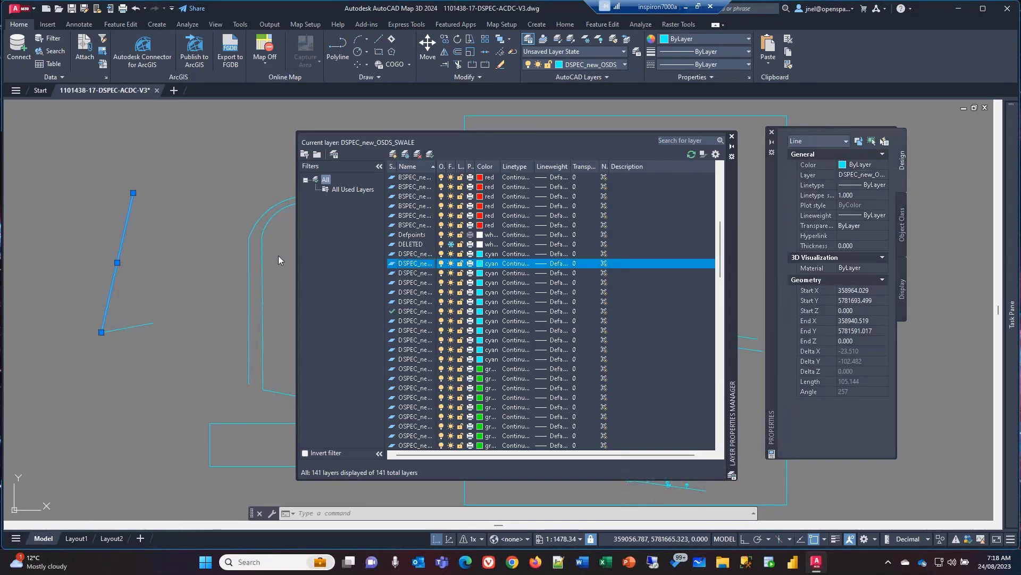
click(430, 154)
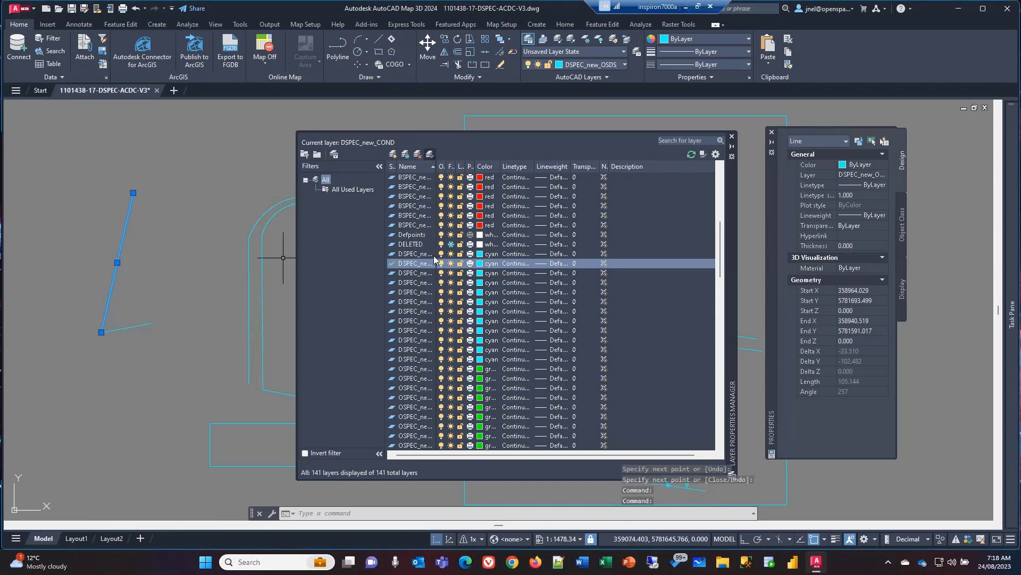
double_click(467, 207)
Draw a two-segment polyline on the red BSPEC_new_SIGNS layer, above and beside the two cyan lines near the arched outline
click(333, 41)
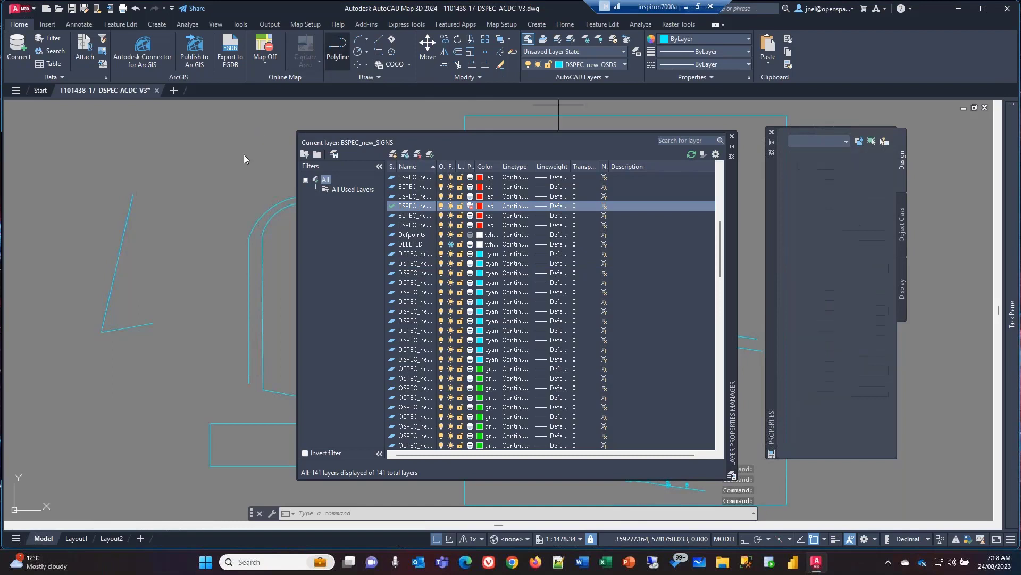
click(114, 149)
click(205, 159)
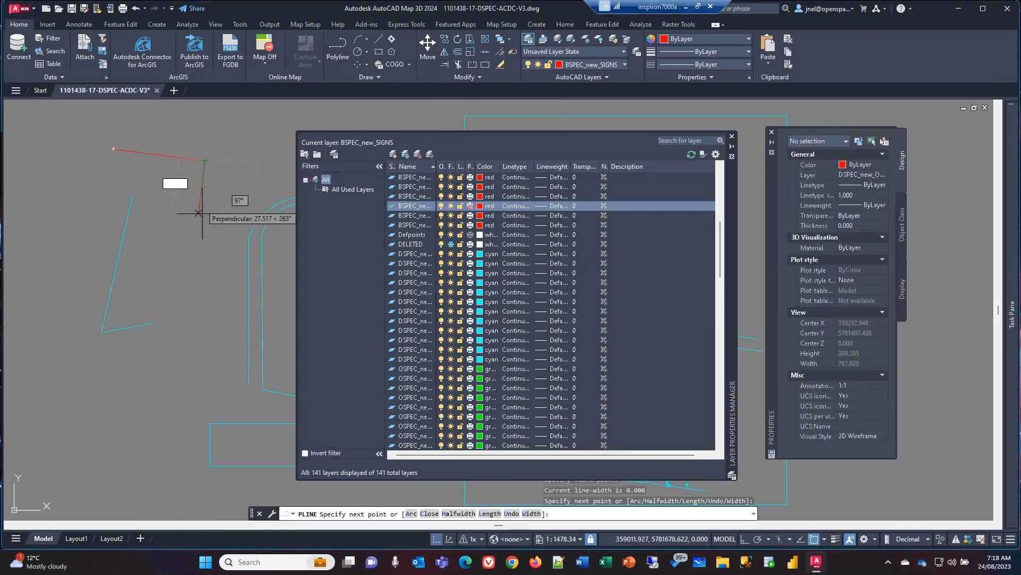
click(205, 223)
key(Return)
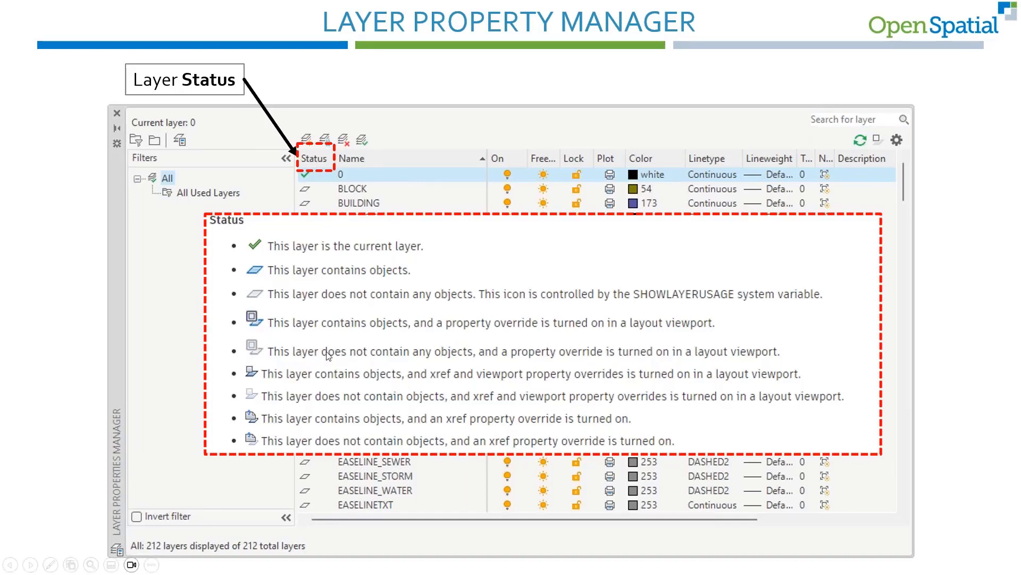
click(348, 333)
key(Left)
click(371, 194)
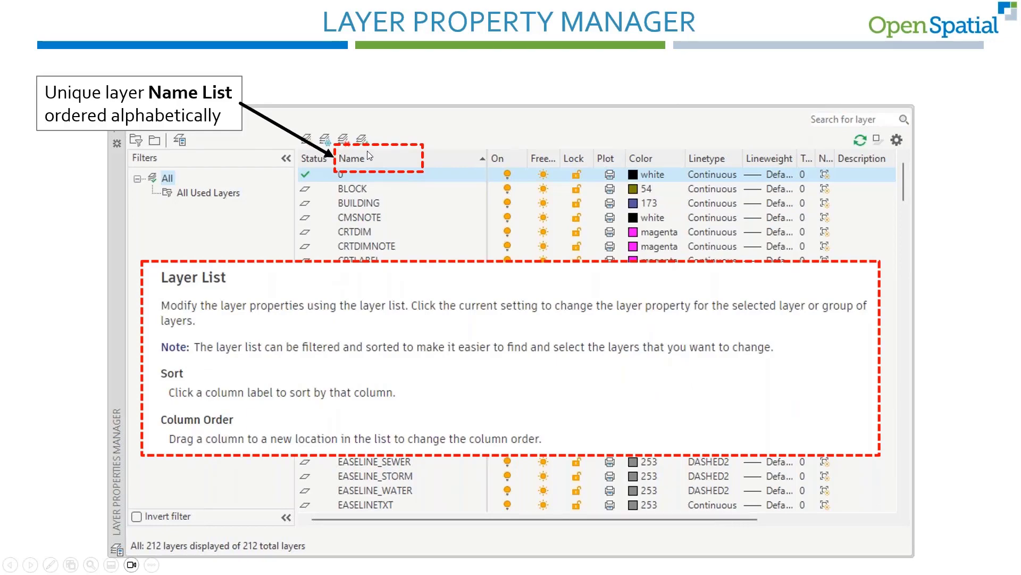
click(392, 303)
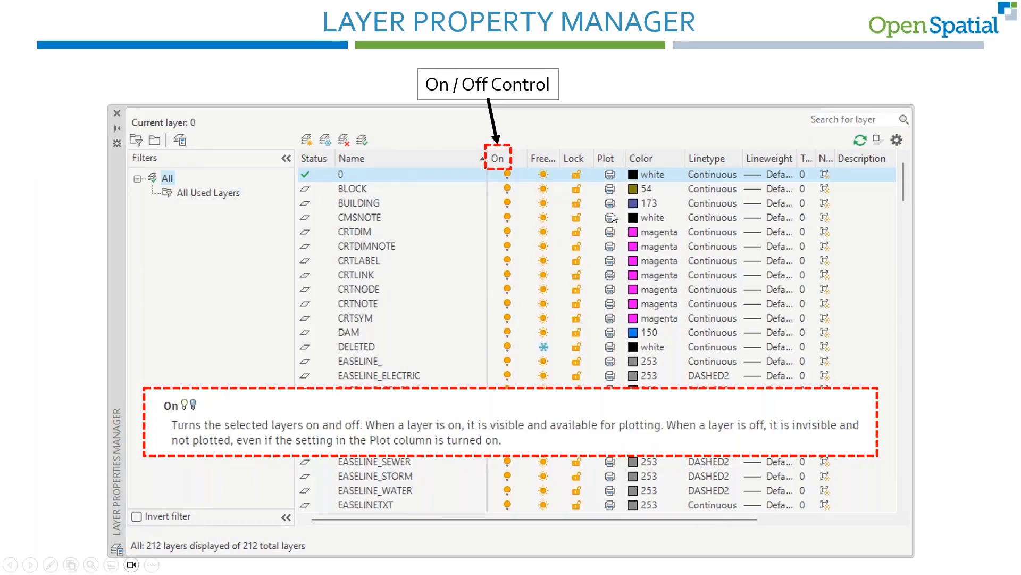
click(422, 199)
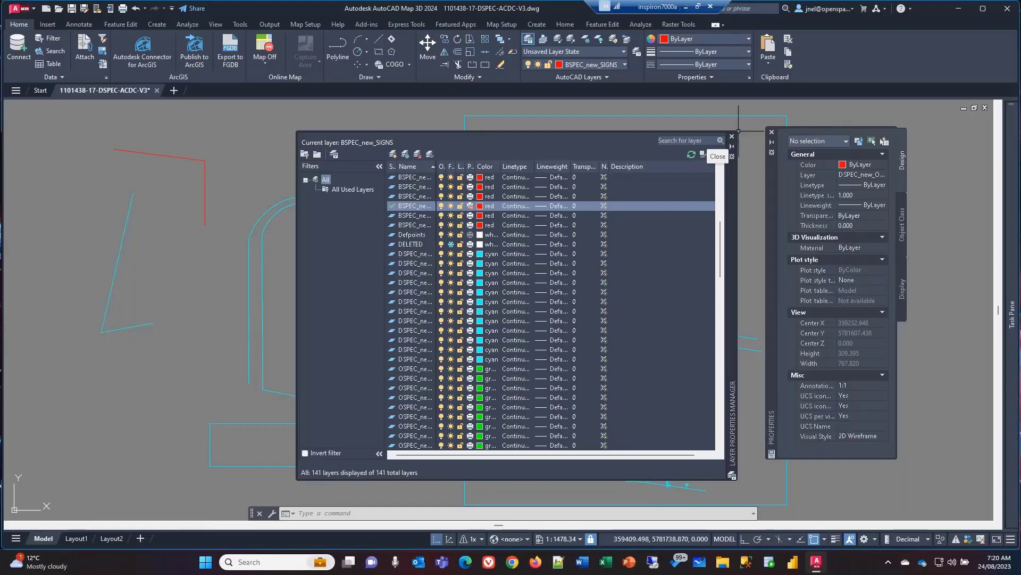
Close the Layer Properties Manager and regenerate the drawing with REGEN
click(719, 150)
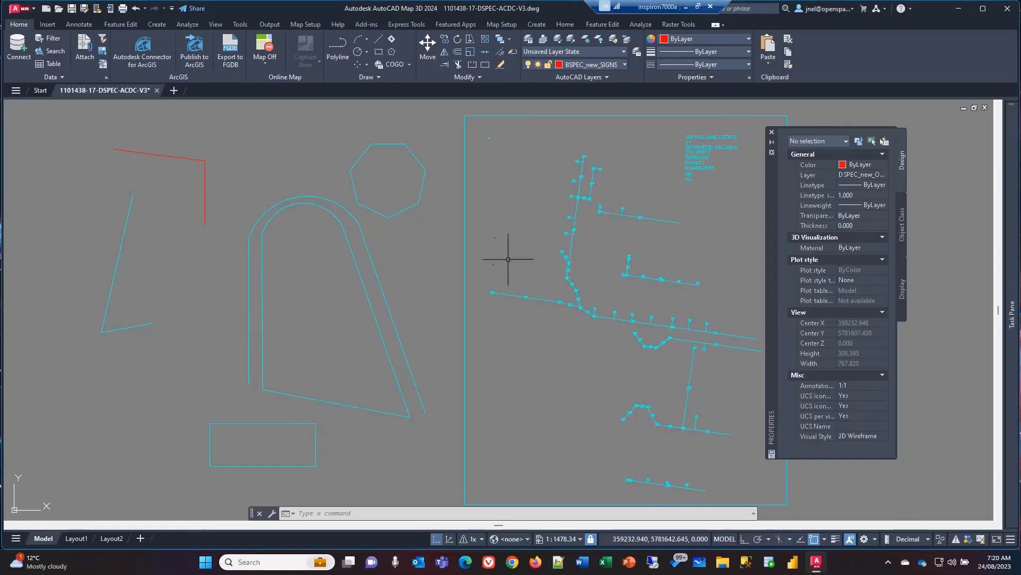
text(RE)
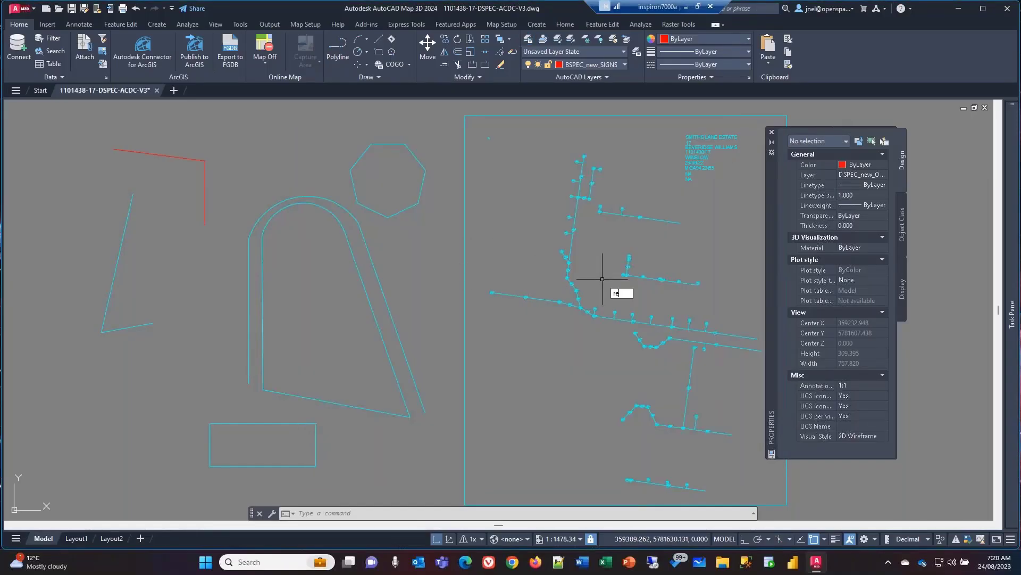
key(Return)
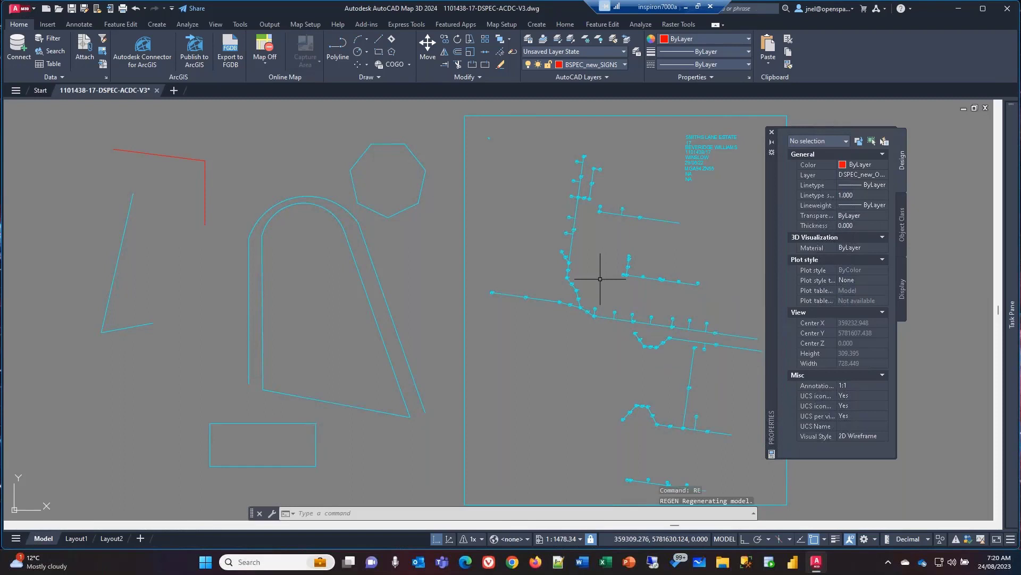
Examine the crossing lines at the DP pipe symbol at extreme magnification, regenerate the display there, and return to the pipe network
scroll(568, 269, up, 20)
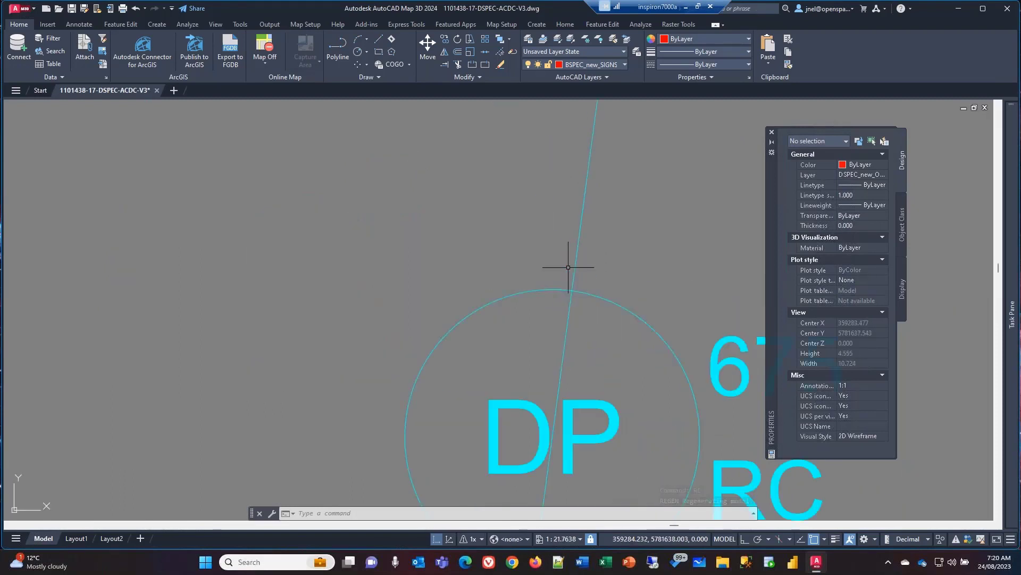
scroll(312, 152, up, 20)
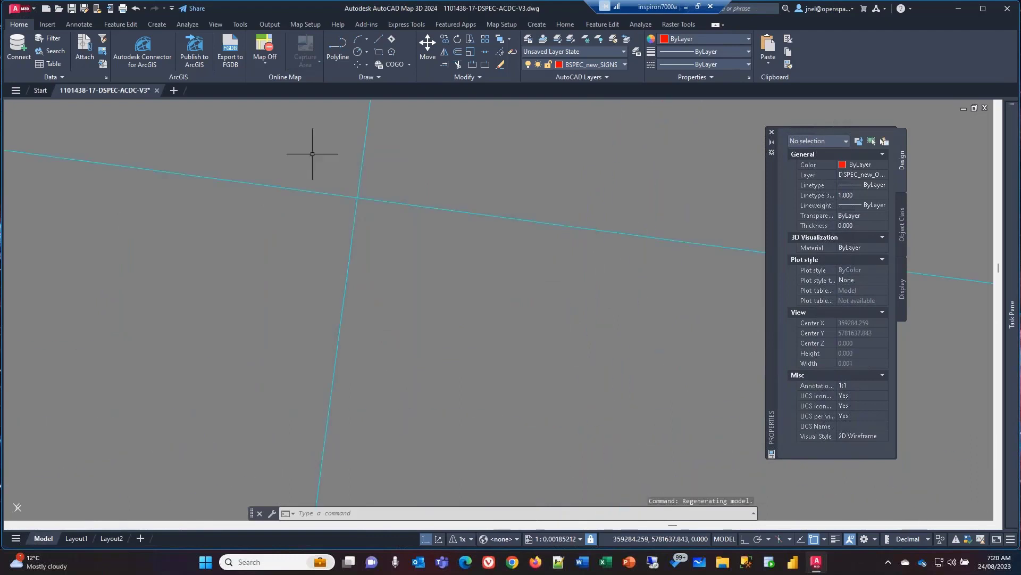
scroll(407, 246, up, 6)
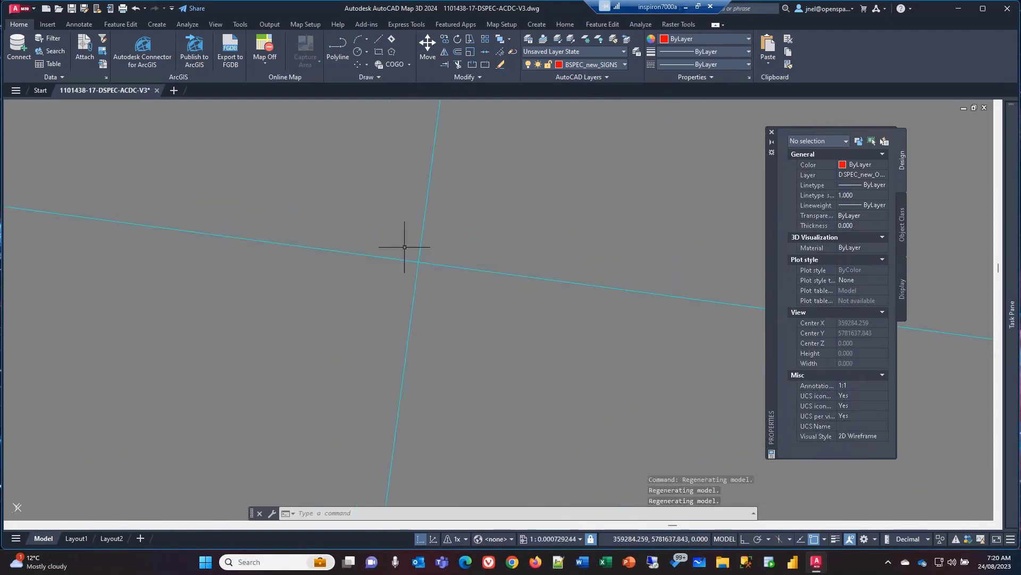
middle_drag(493, 325, 482, 307)
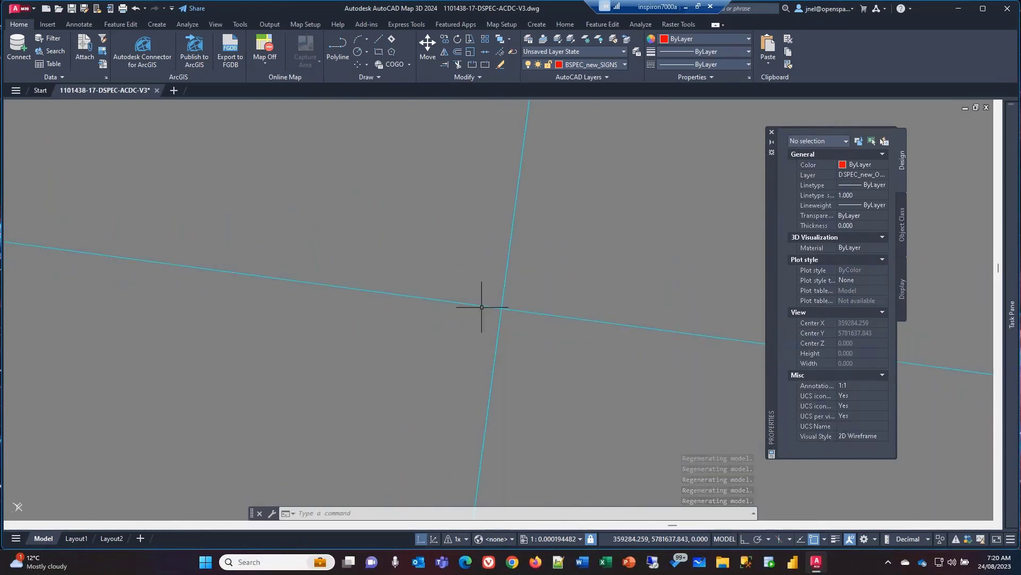
text(re)
key(Return)
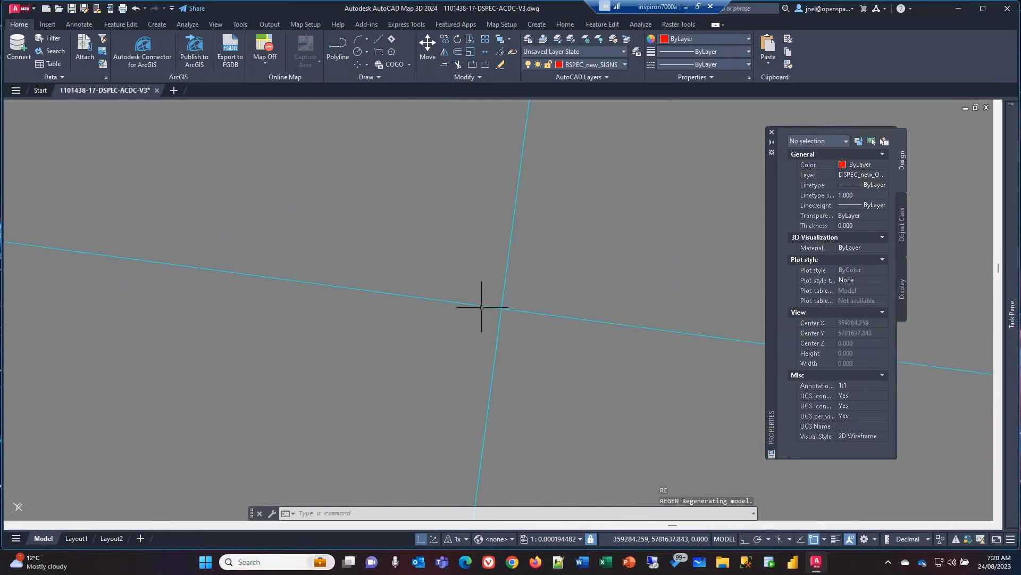
scroll(493, 256, down, 10)
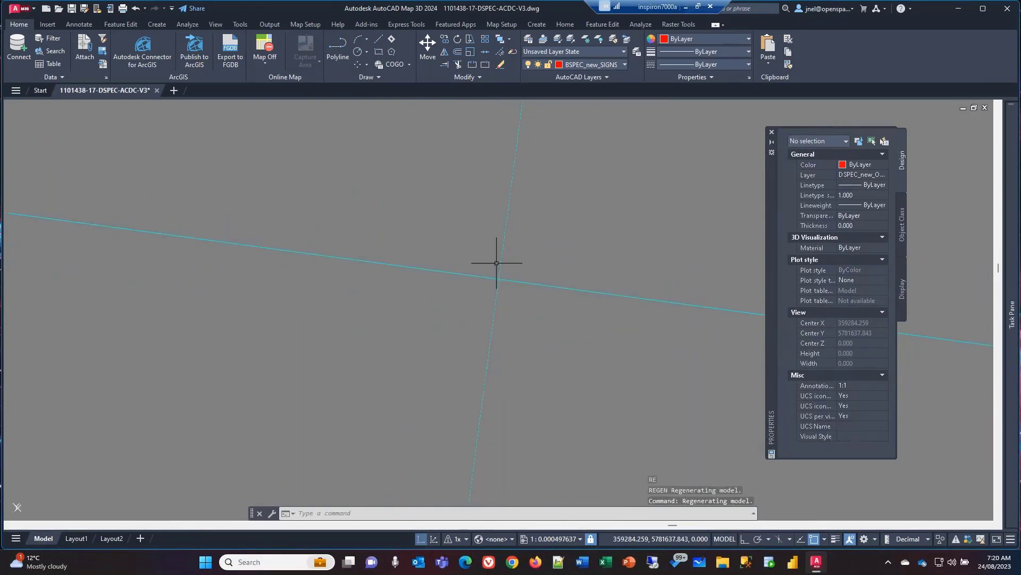
scroll(496, 293, down, 20)
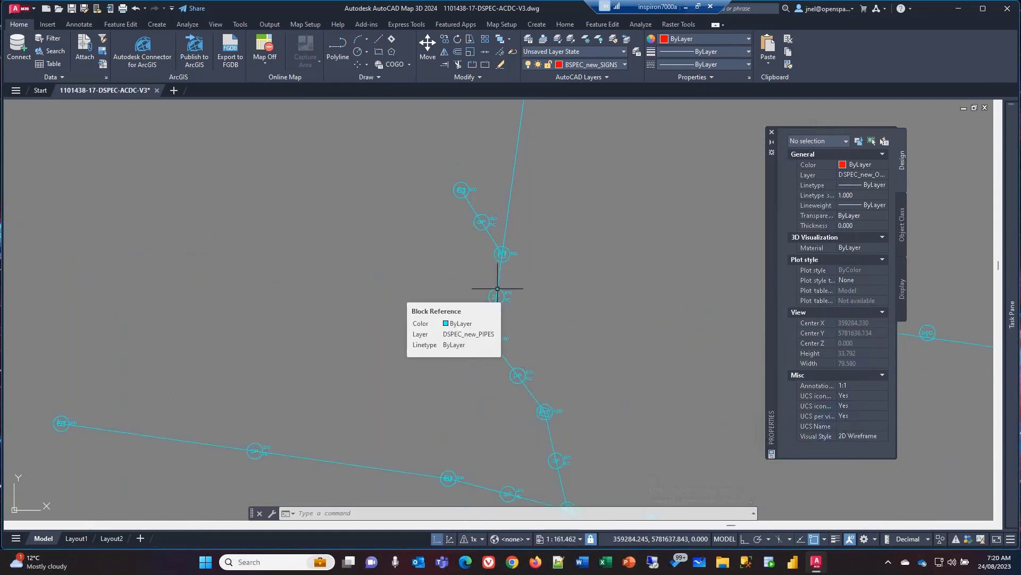
scroll(498, 288, down, 5)
mouse_move(1011, 448)
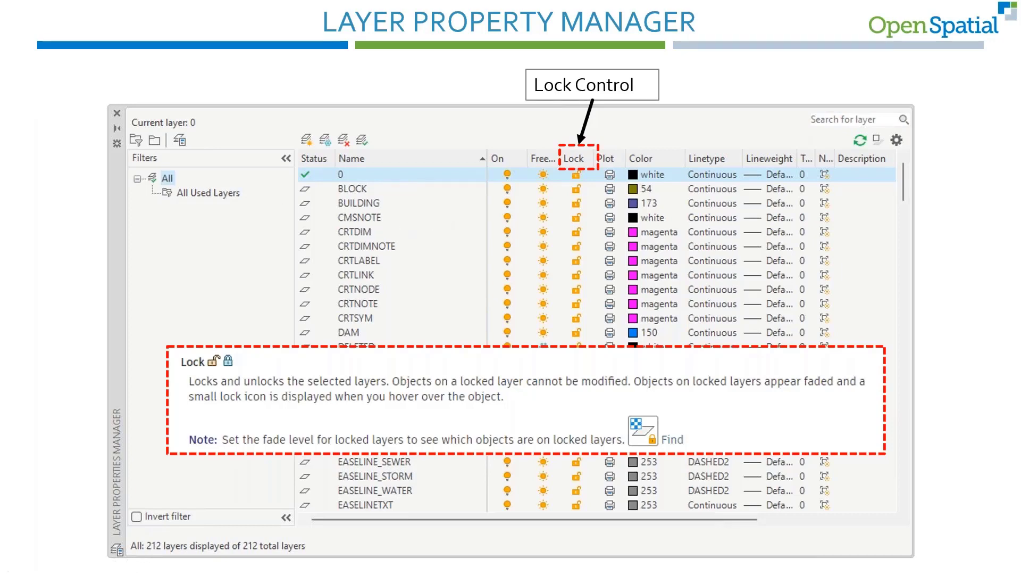
key(Right)
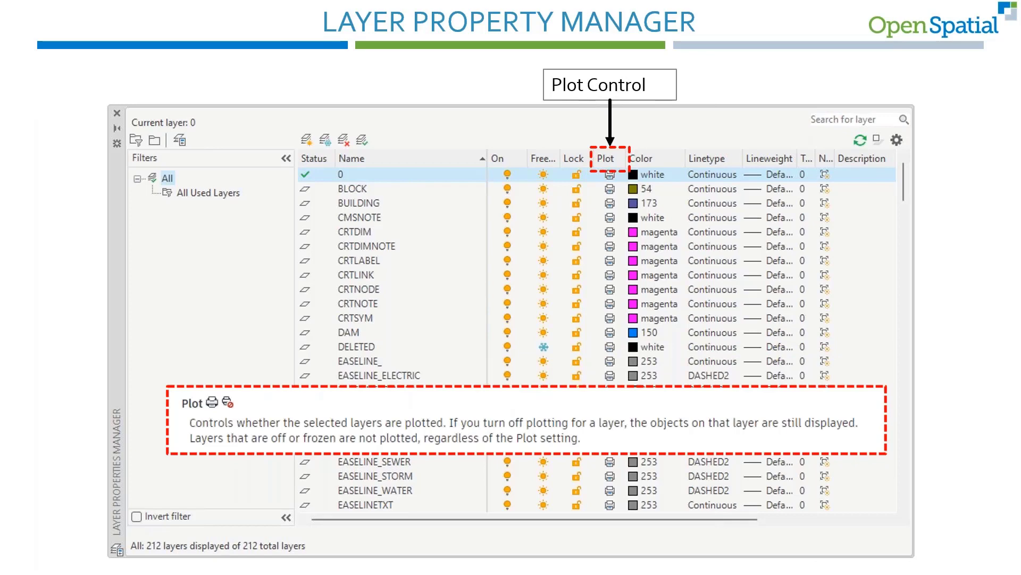
key(Right)
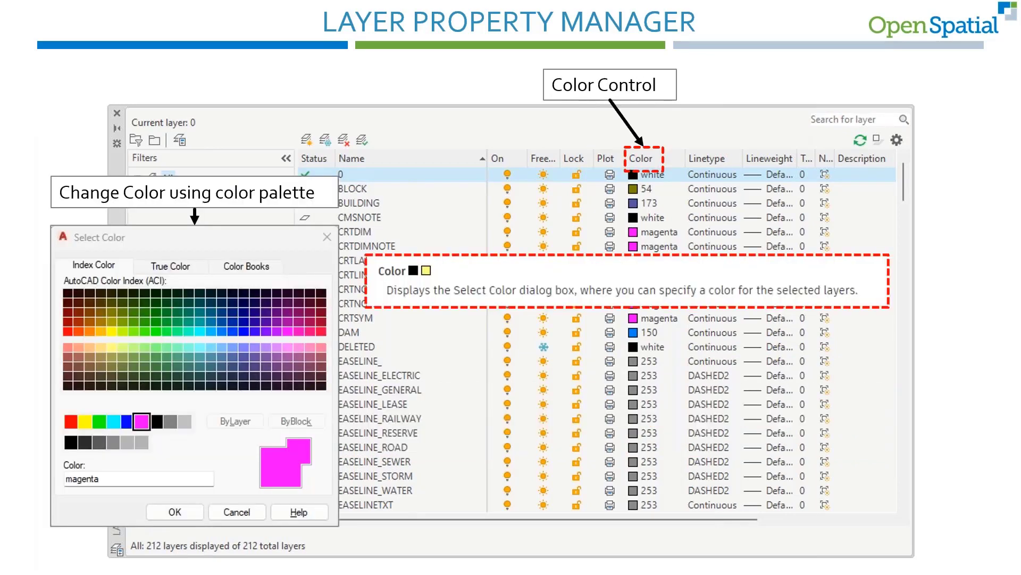
key(Right)
key(Left)
key(Right)
key(Right)
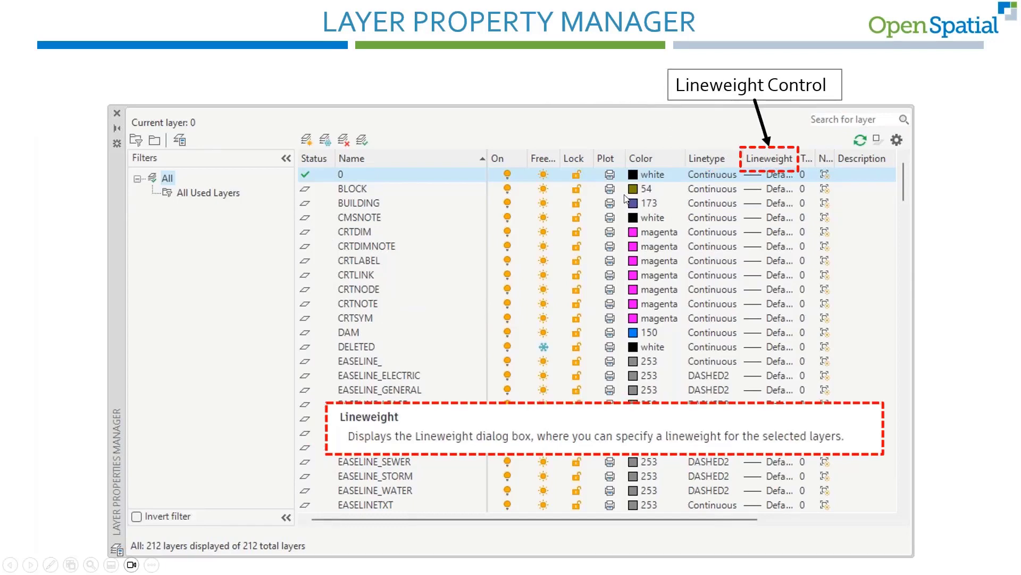
key(Right)
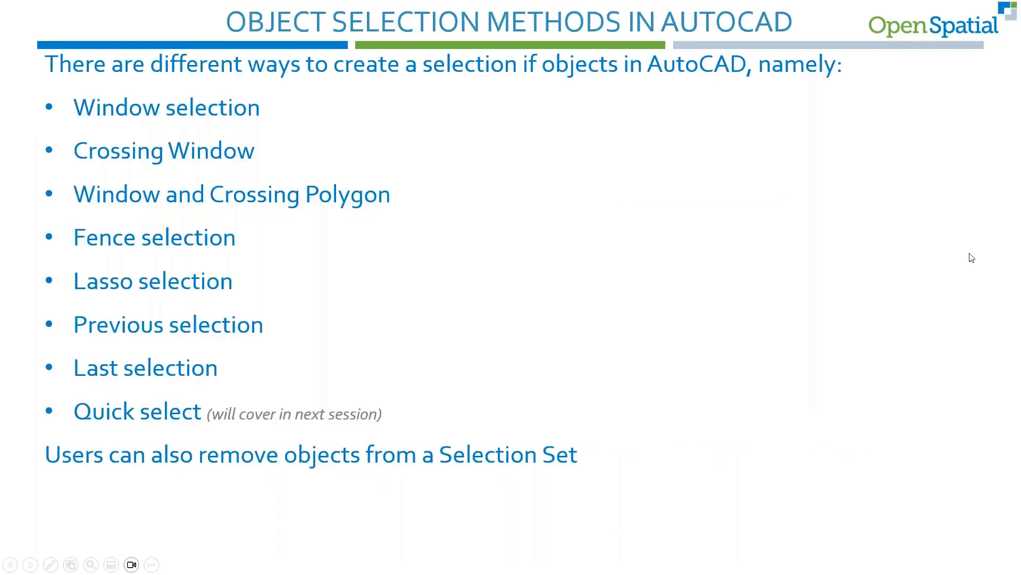
Switch back to AutoCAD Map 3D, reopen the Layer Properties Manager, and create group filters named Bspec, DSpec and RSpec
key(alt+Tab)
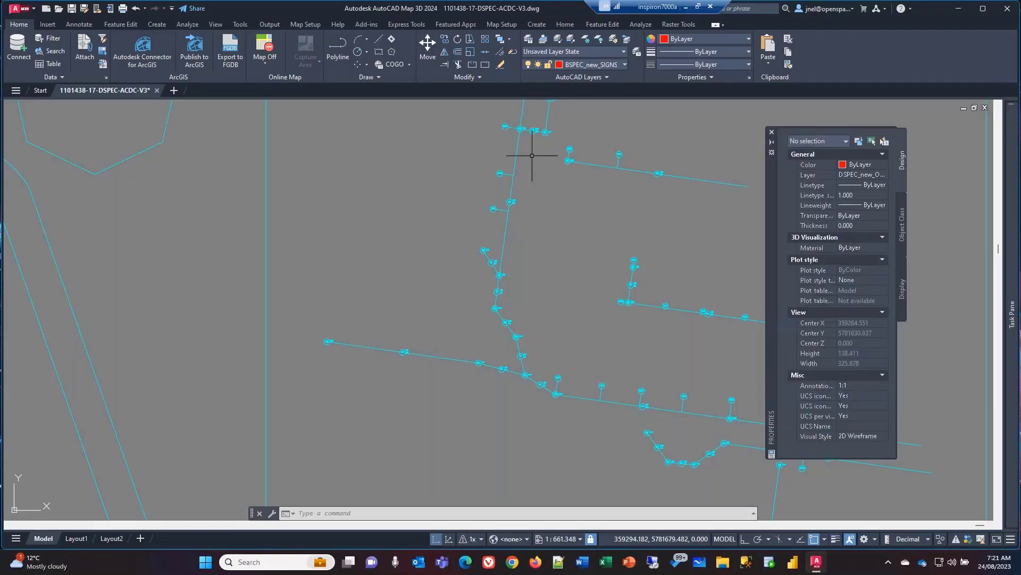
click(528, 39)
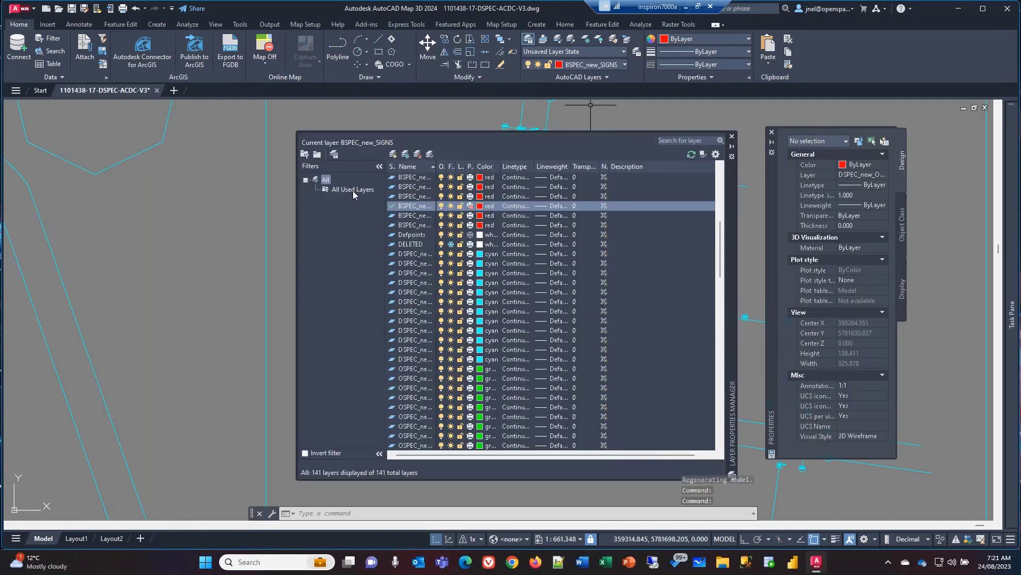
click(319, 154)
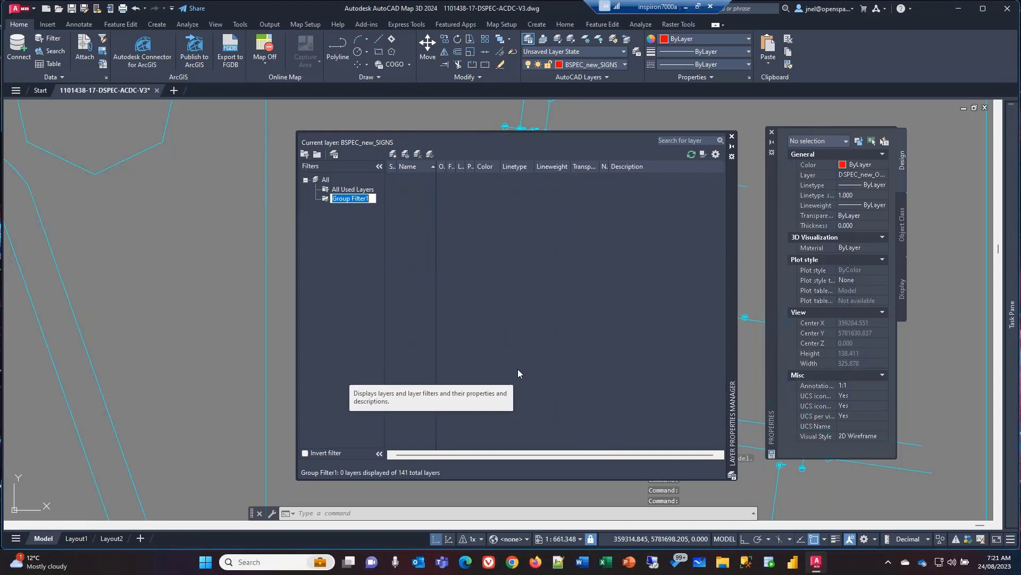
text(Bspec)
key(Return)
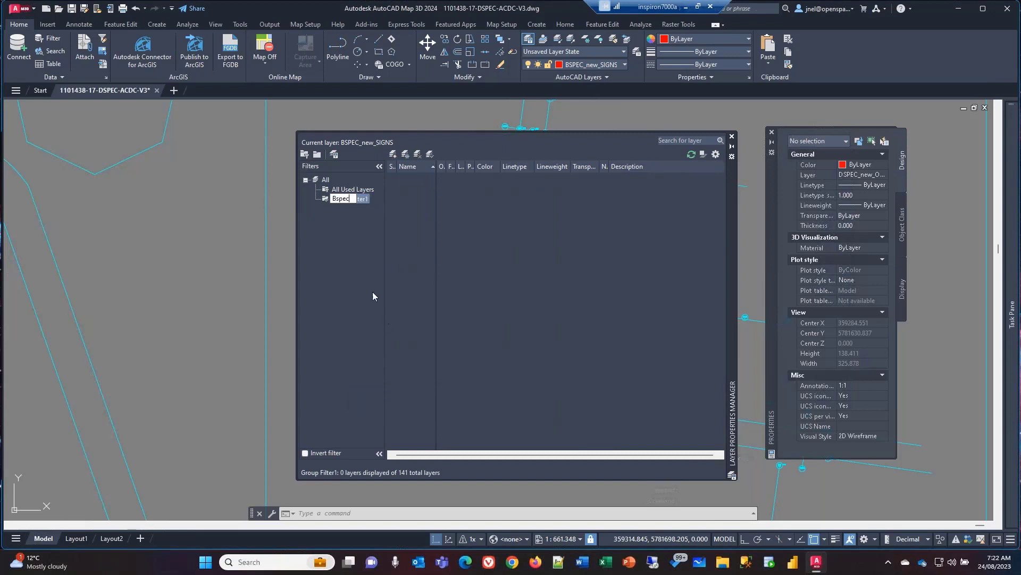
click(317, 155)
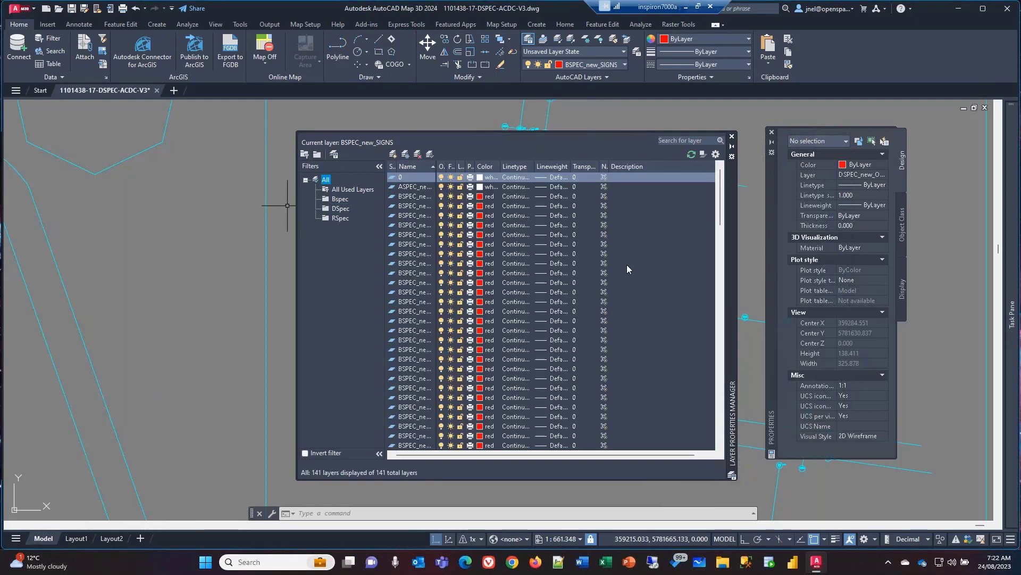
Select the range of red BSPEC layers in the full layer list and add them to the Bspec group filter
click(406, 196)
scroll(479, 375, down, 3)
scroll(479, 375, down, 1)
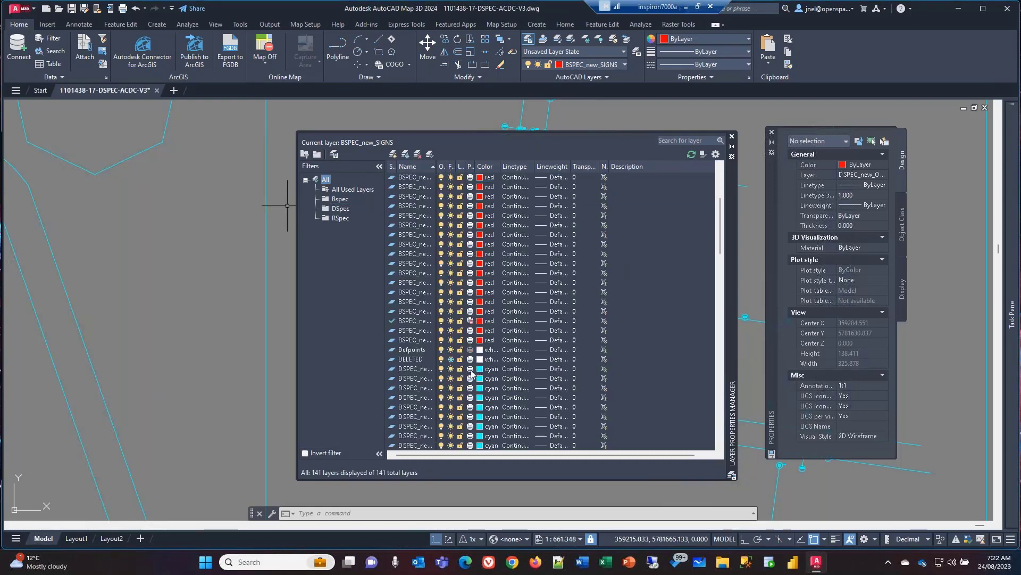
shift+click(413, 344)
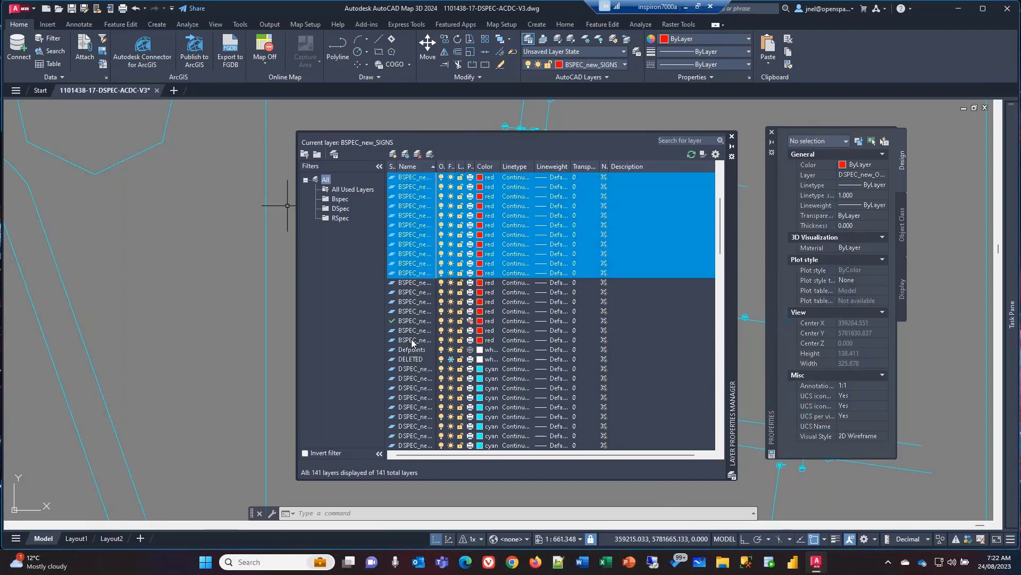
drag(364, 201, 332, 199)
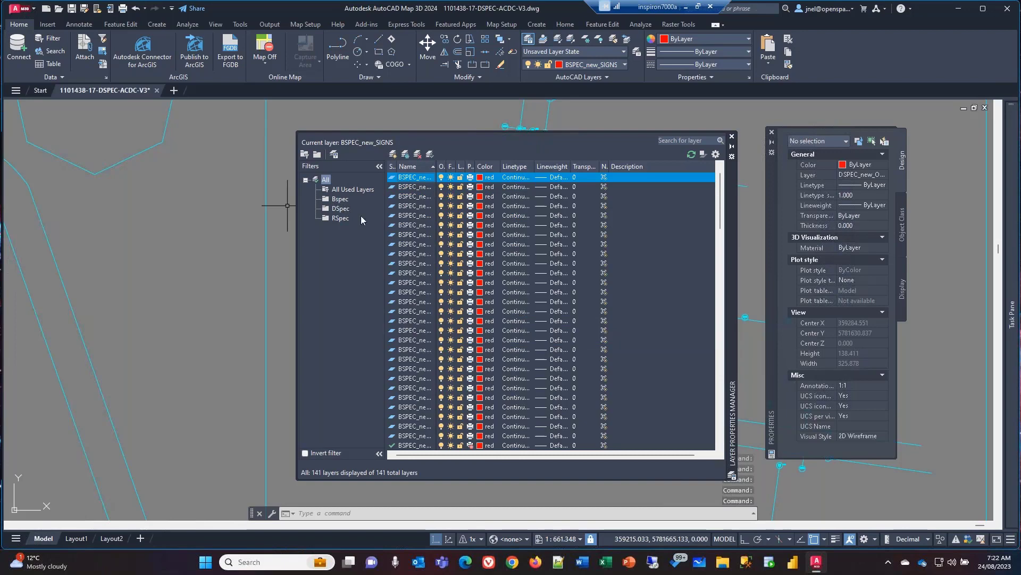
Return to the full layer list, select the range of cyan DSPEC layers, and add them to the DSpec group filter
click(341, 208)
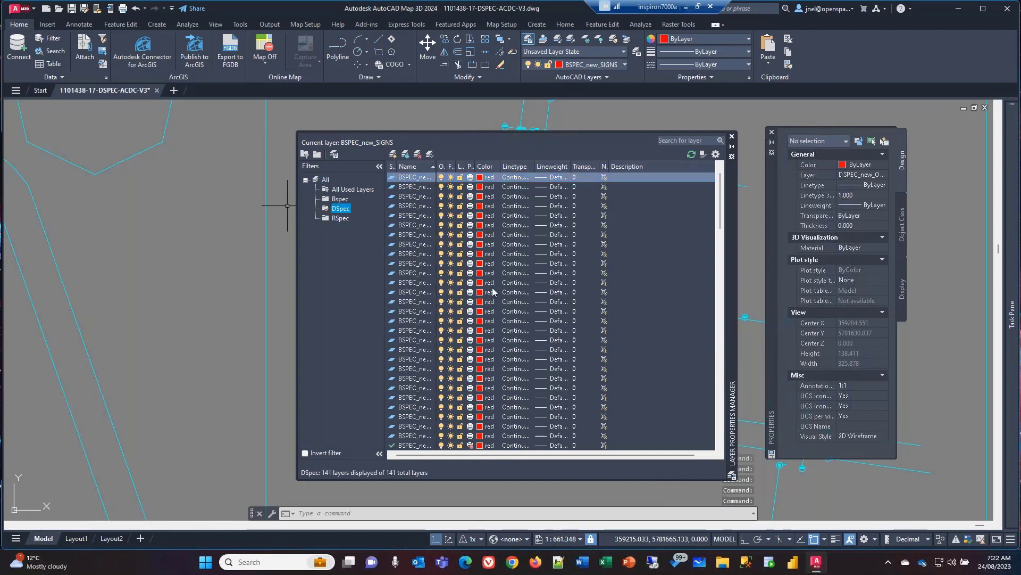
click(325, 179)
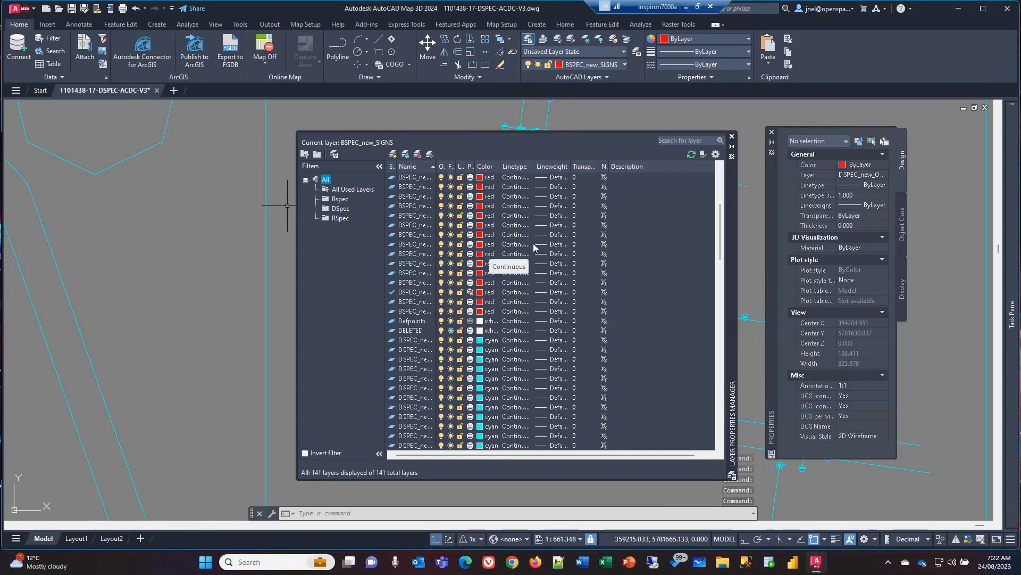
click(416, 314)
scroll(497, 327, down, 5)
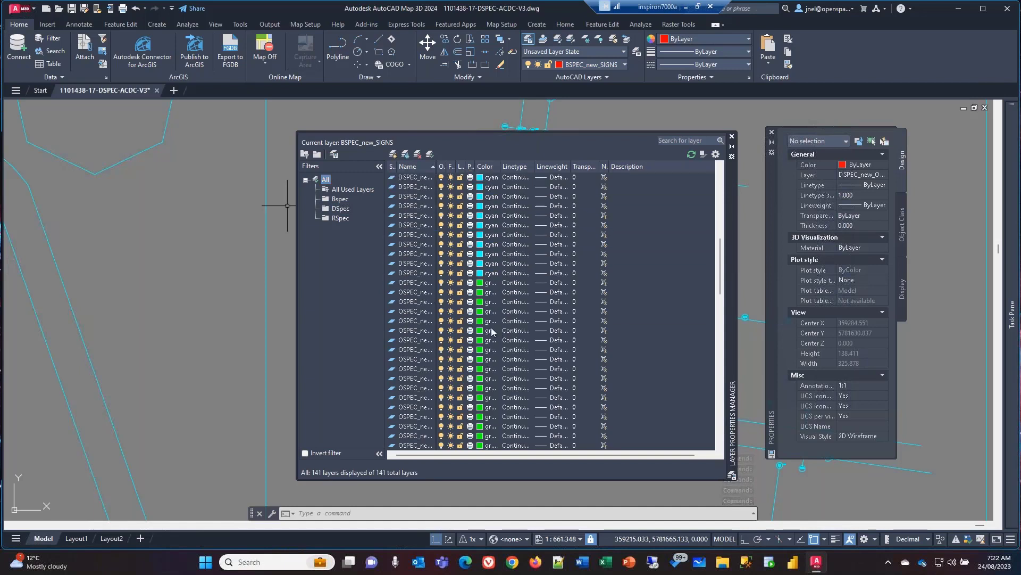
shift+click(413, 273)
drag(413, 273, 341, 209)
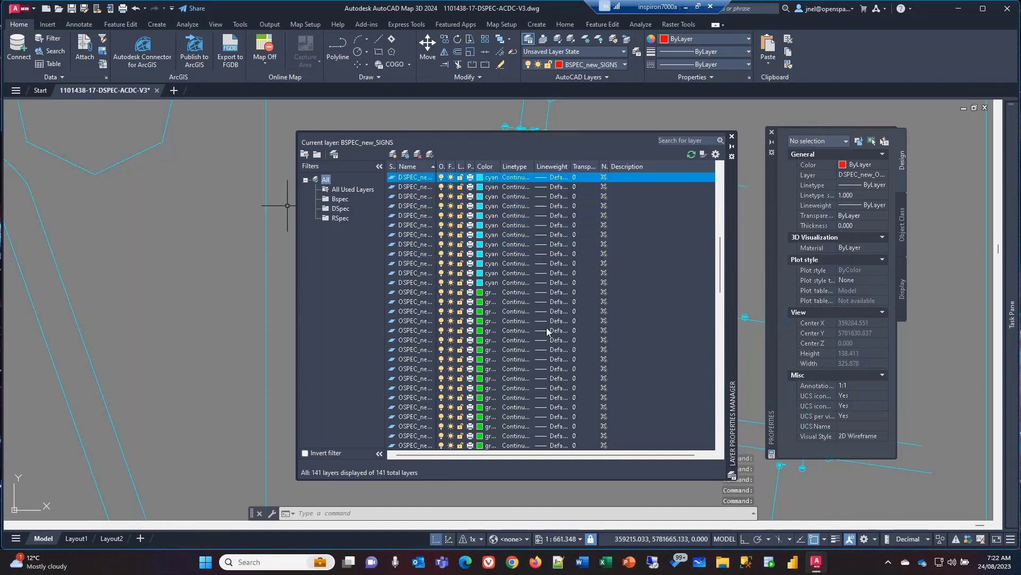
Turn off all layers in the DSpec group filter and review them in the full layer list
click(338, 199)
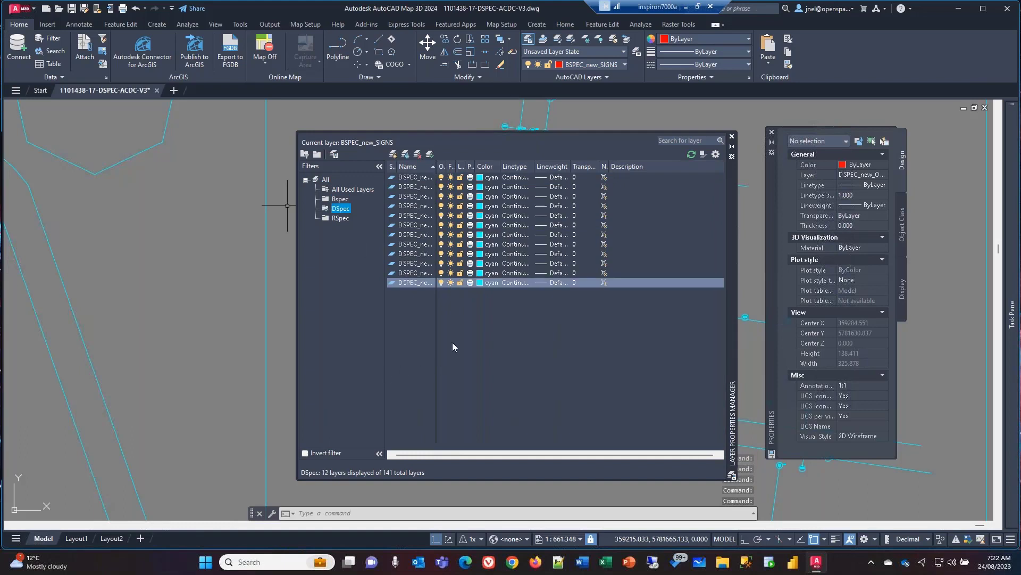
shift+click(413, 179)
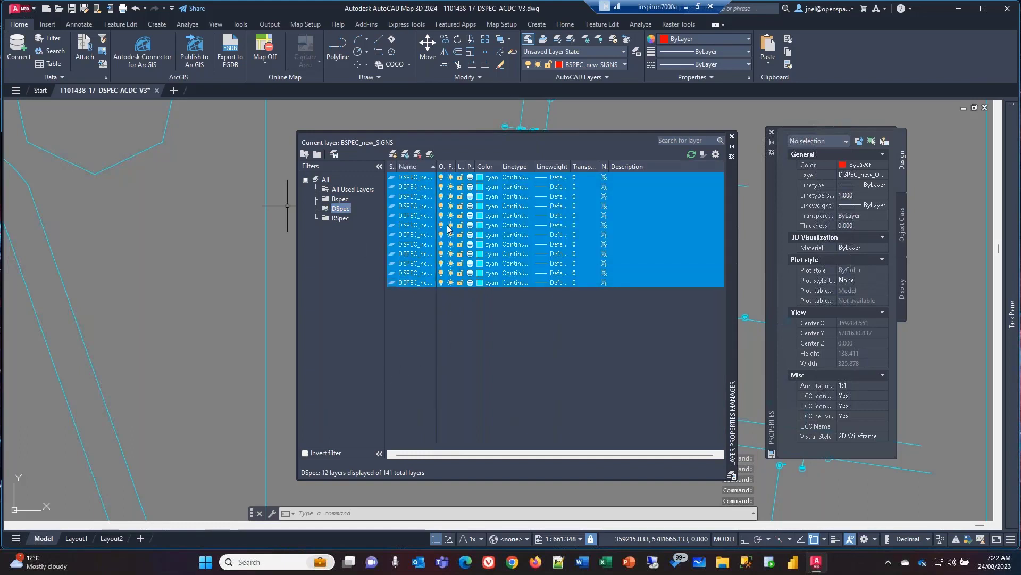
click(442, 180)
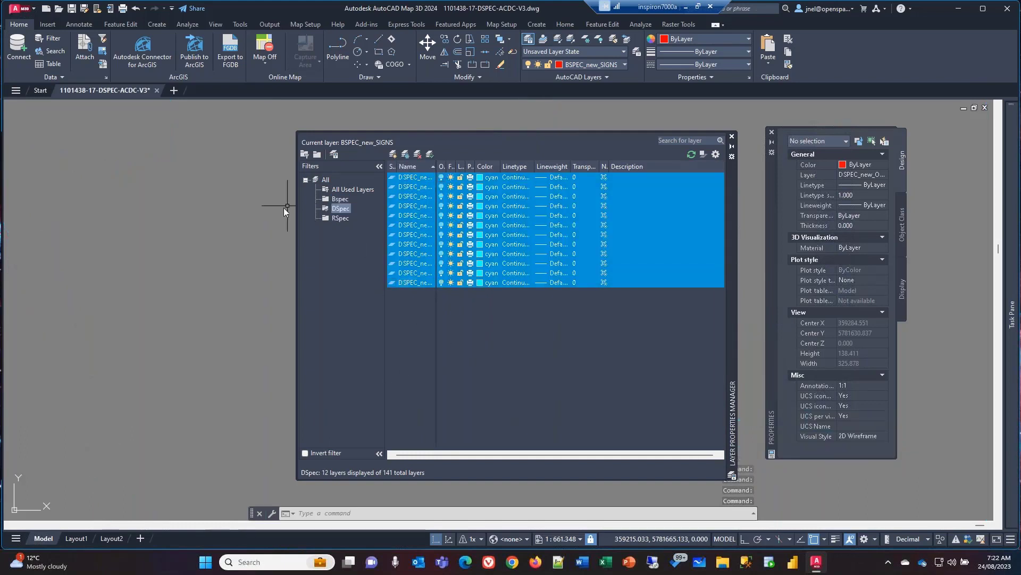
click(326, 179)
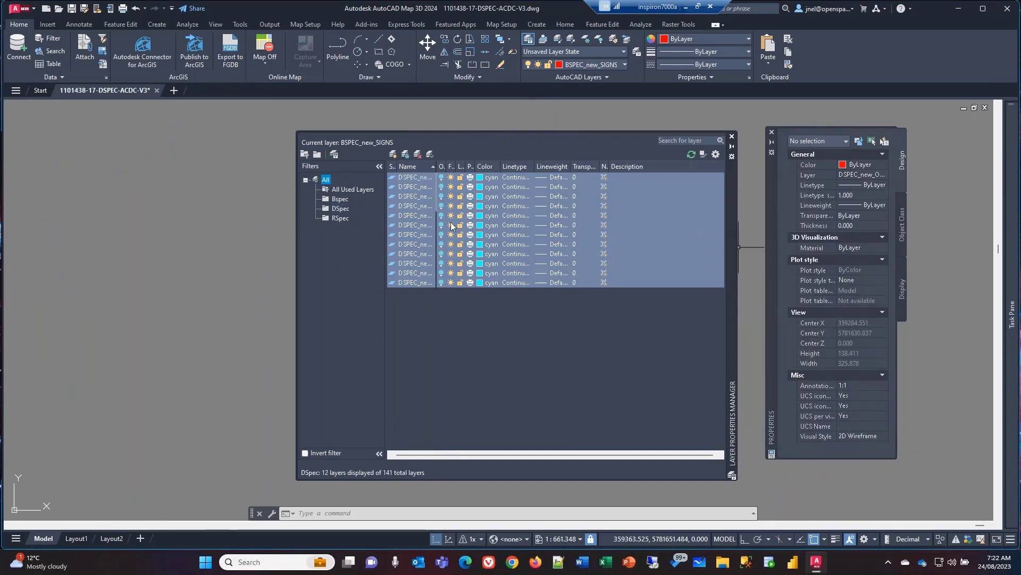
drag(732, 229, 710, 233)
scroll(394, 255, down, 6)
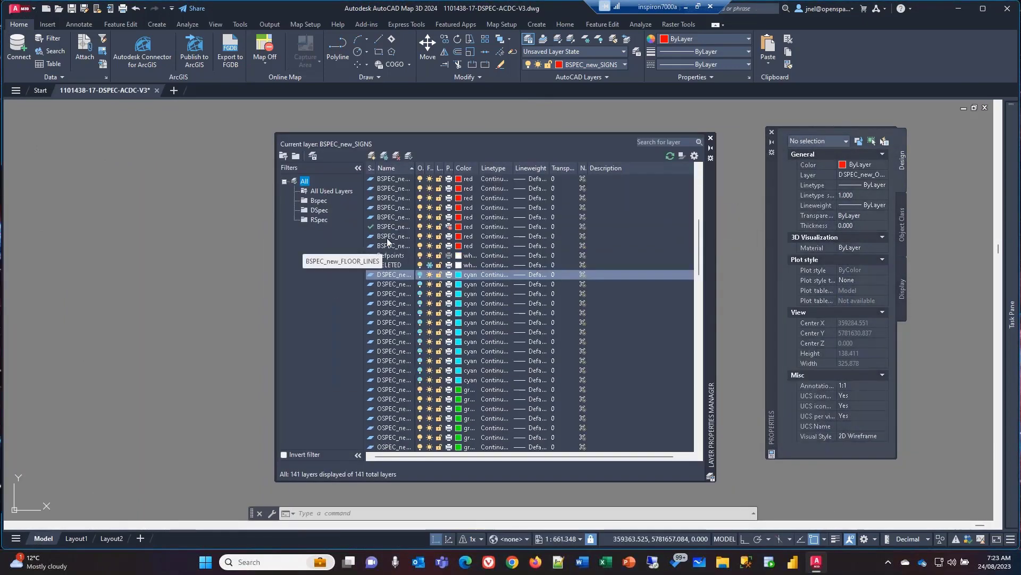
scroll(459, 284, down, 3)
scroll(447, 295, up, 6)
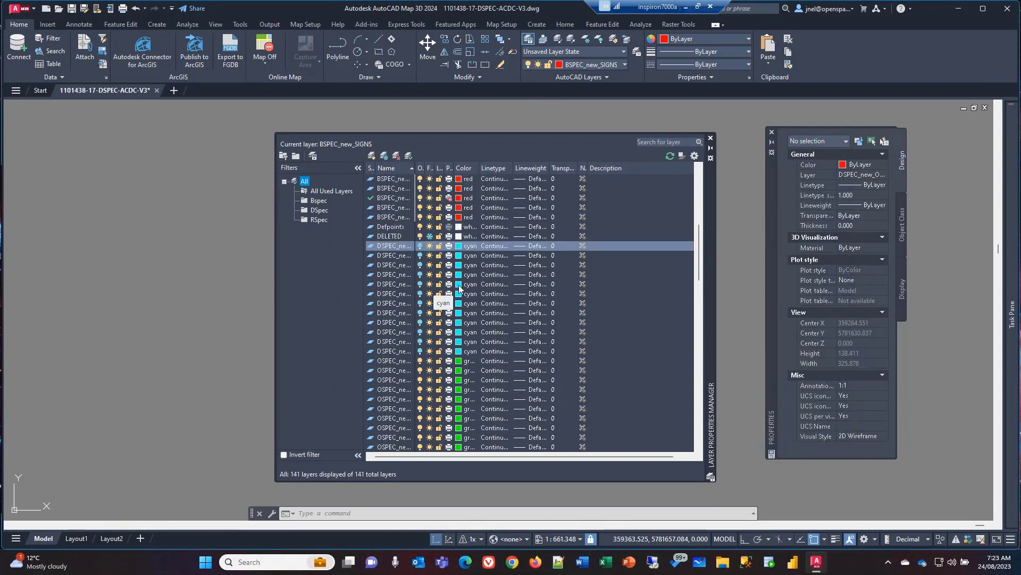
Turn all layers in the DSpec group filter back on and close the Layer Properties Manager
click(314, 210)
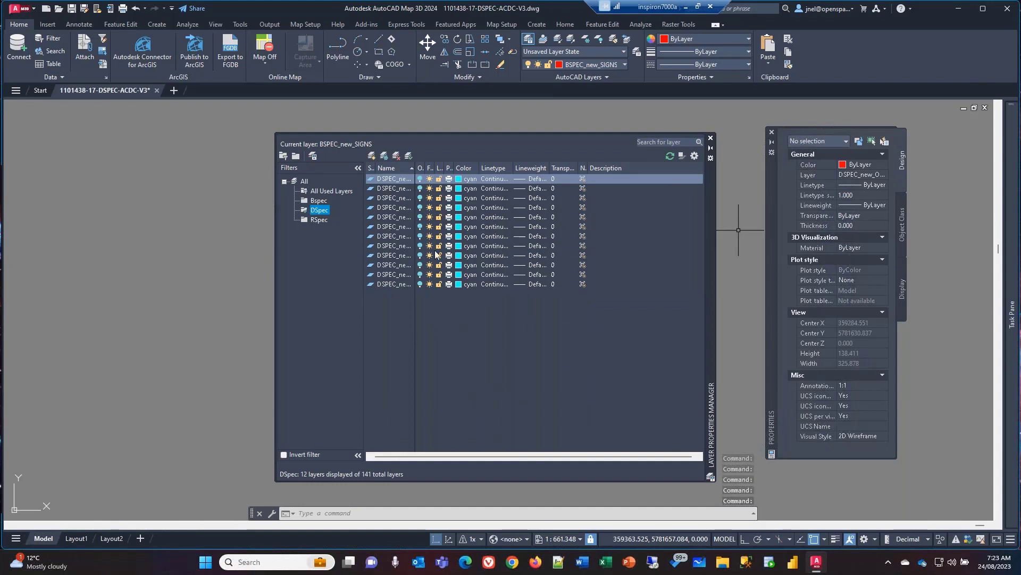
shift+click(399, 284)
click(421, 284)
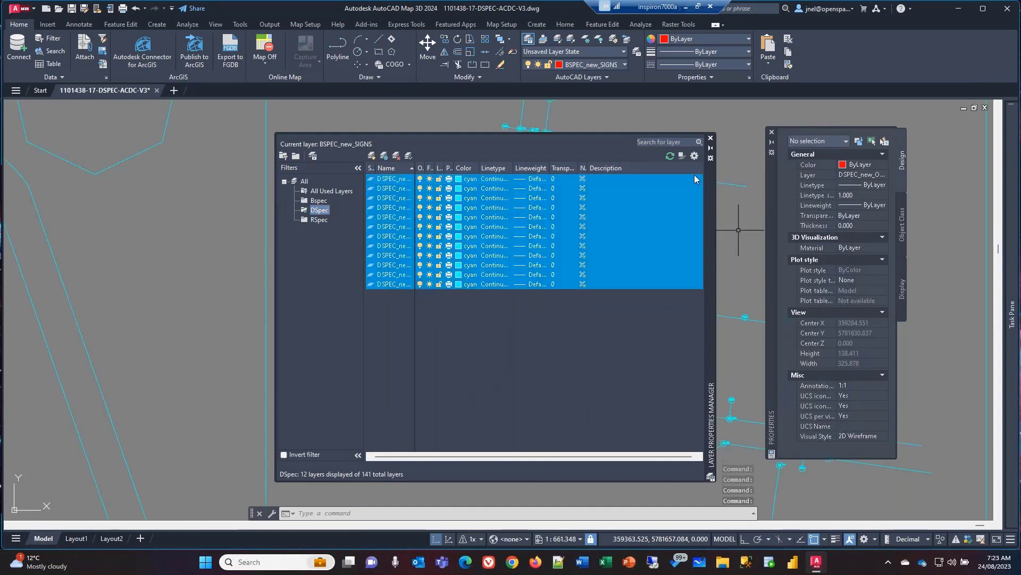
click(711, 140)
Pick the arched outline's outer arc and its two adjoining outer lines one after another, without adding to the selection
scroll(475, 269, down, 4)
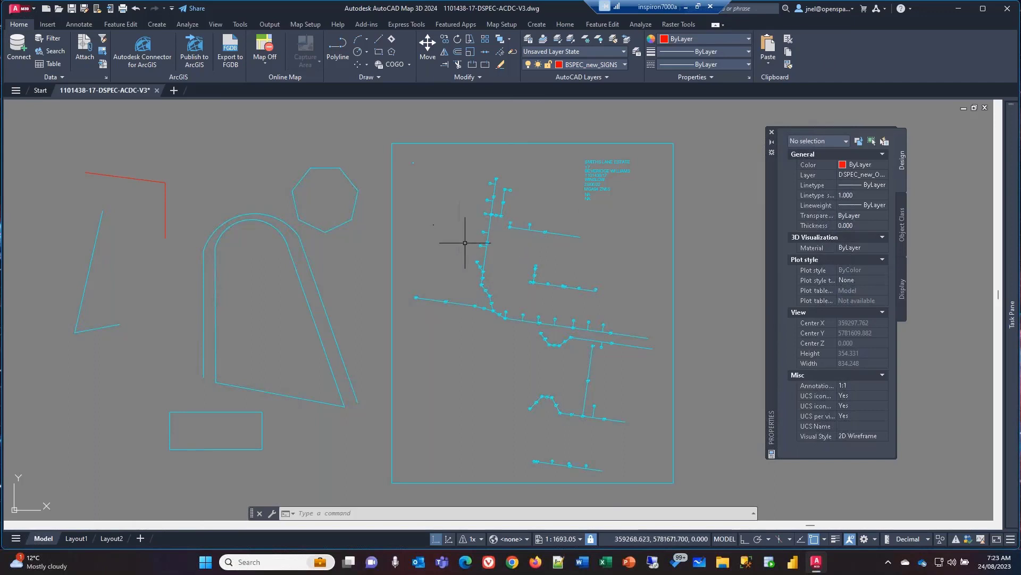
scroll(465, 307, up, 5)
scroll(463, 308, down, 3)
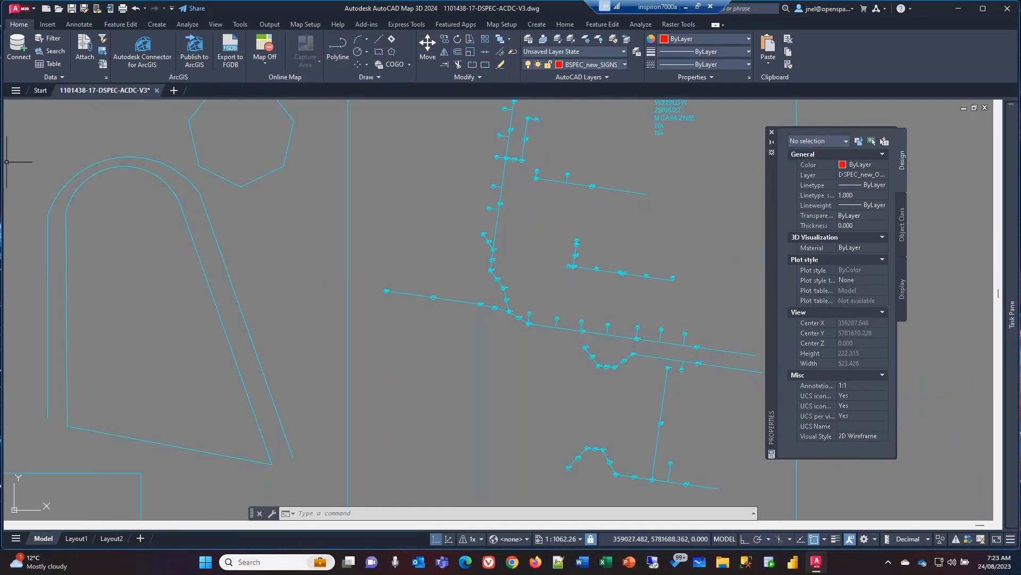
scroll(433, 250, down, 2)
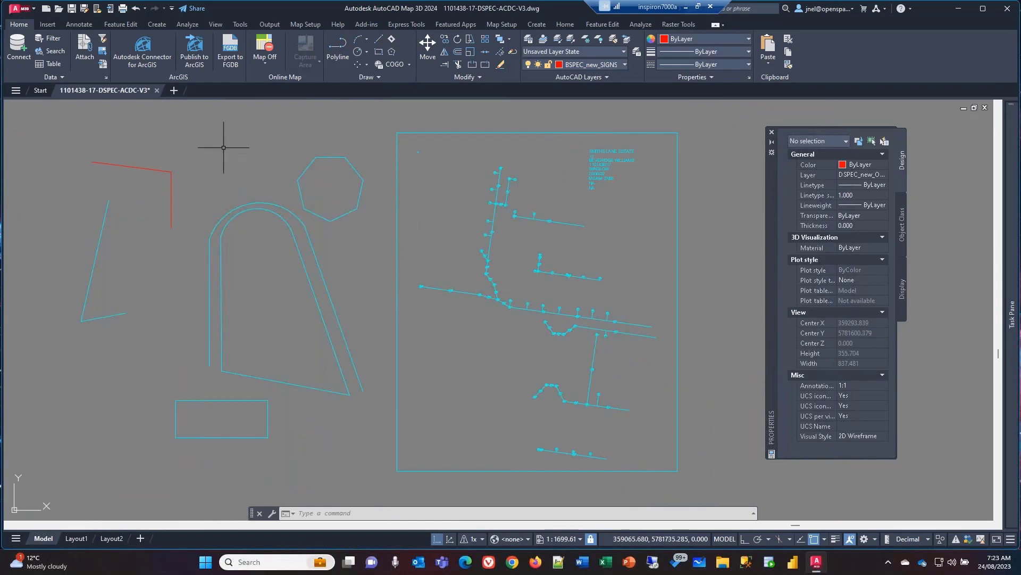
click(223, 143)
mouse_move(225, 143)
mouse_down()
mouse_move(262, 196)
mouse_move(259, 231)
mouse_move(167, 242)
mouse_move(71, 186)
mouse_move(73, 151)
mouse_move(216, 113)
mouse_move(335, 115)
mouse_move(378, 164)
mouse_move(341, 258)
mouse_move(392, 131)
mouse_move(229, 152)
mouse_move(189, 211)
mouse_move(67, 144)
mouse_move(74, 212)
mouse_move(130, 162)
mouse_move(126, 142)
mouse_up()
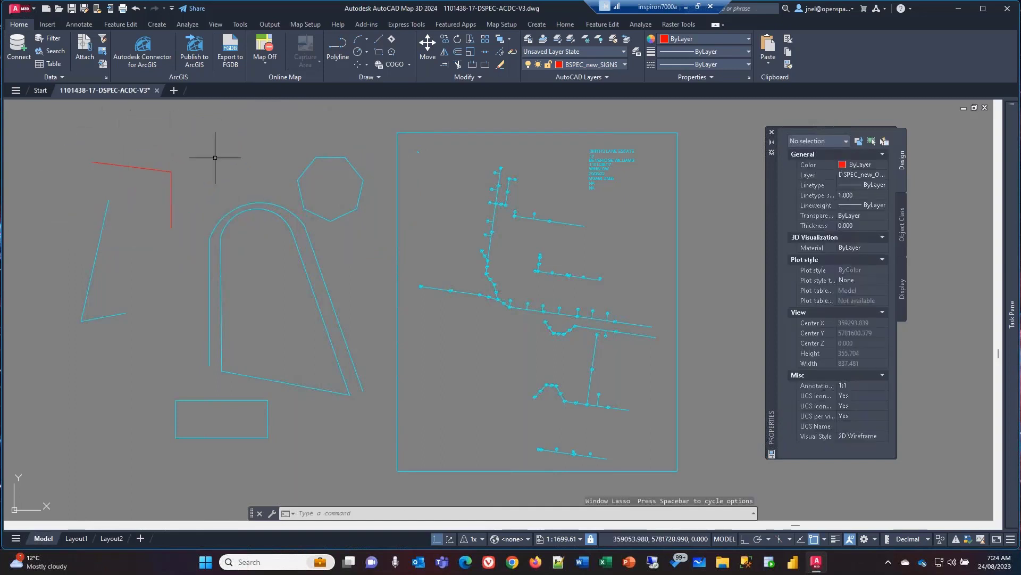
click(212, 232)
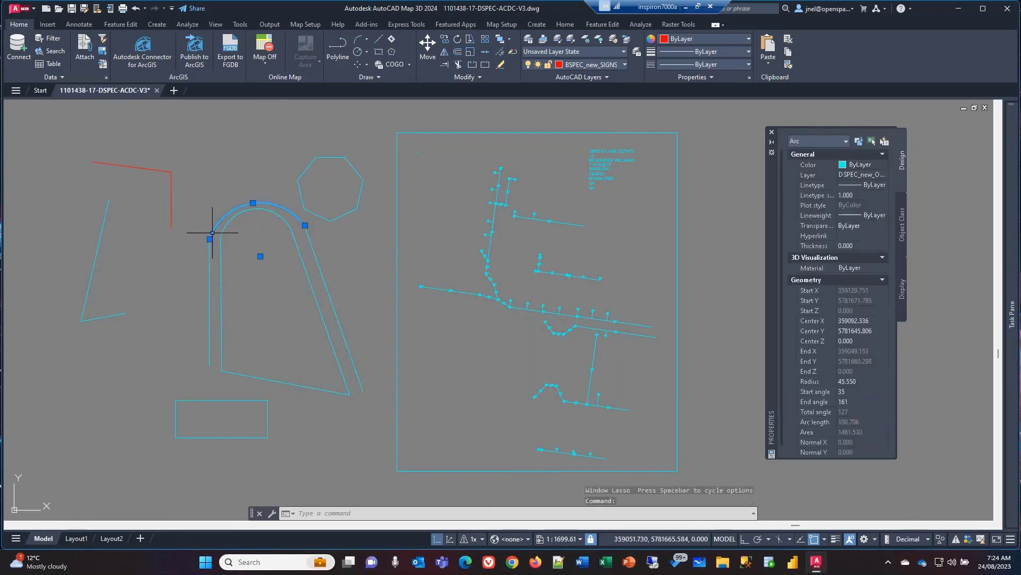
click(209, 276)
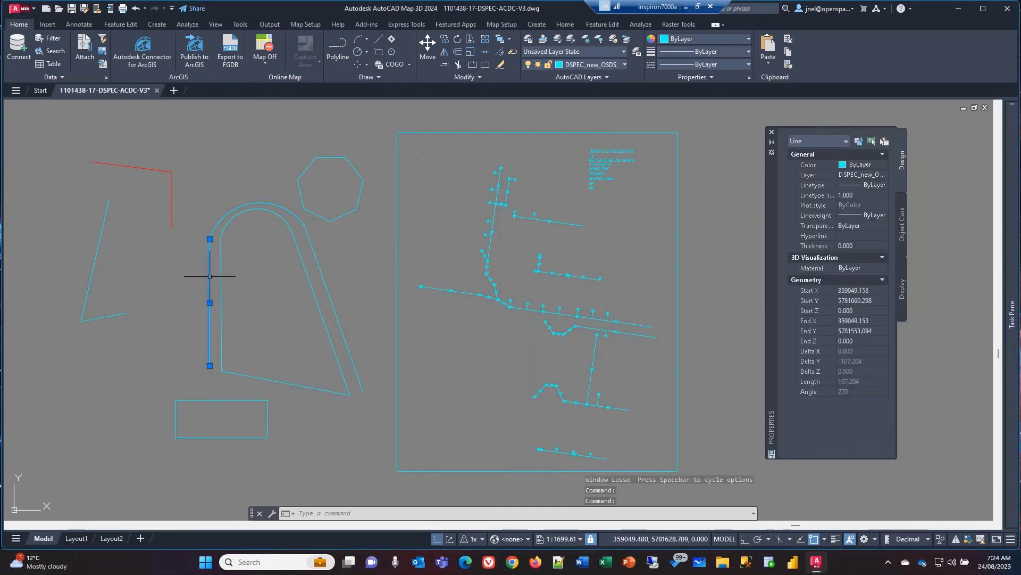
click(225, 217)
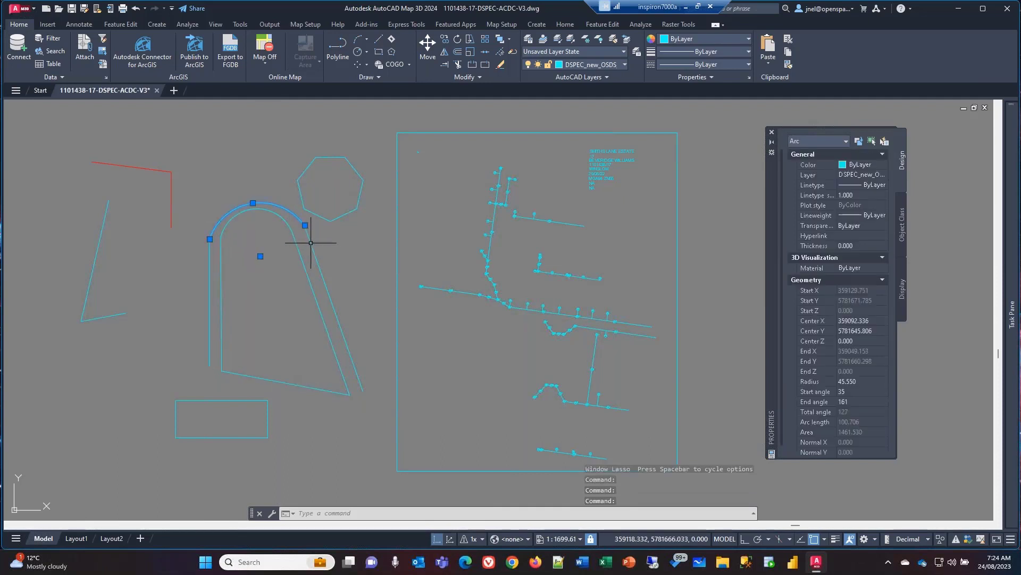
click(314, 250)
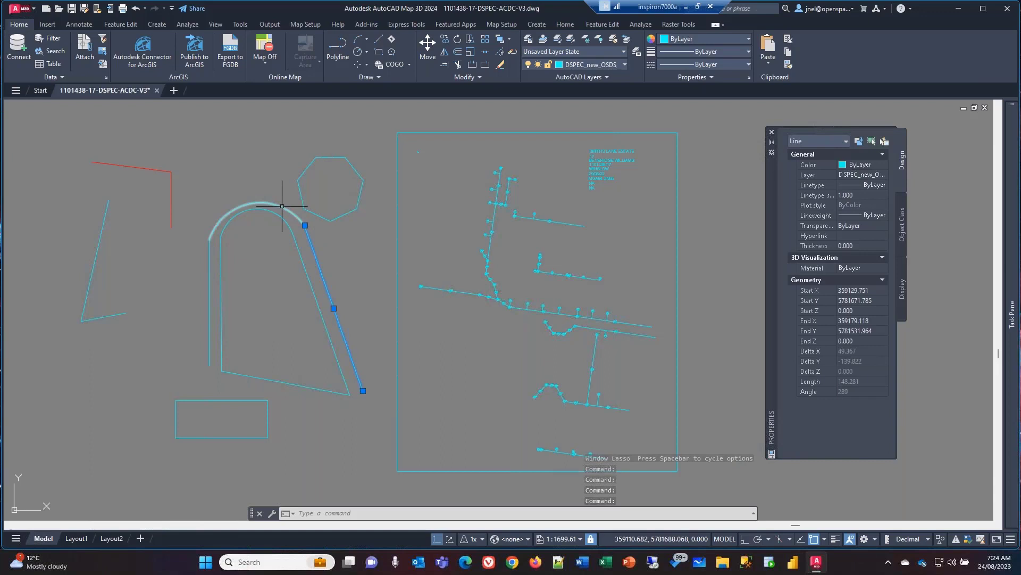
Dock the command line below the drawing and turn off the "Use Shift to add to selection" option
click(365, 511)
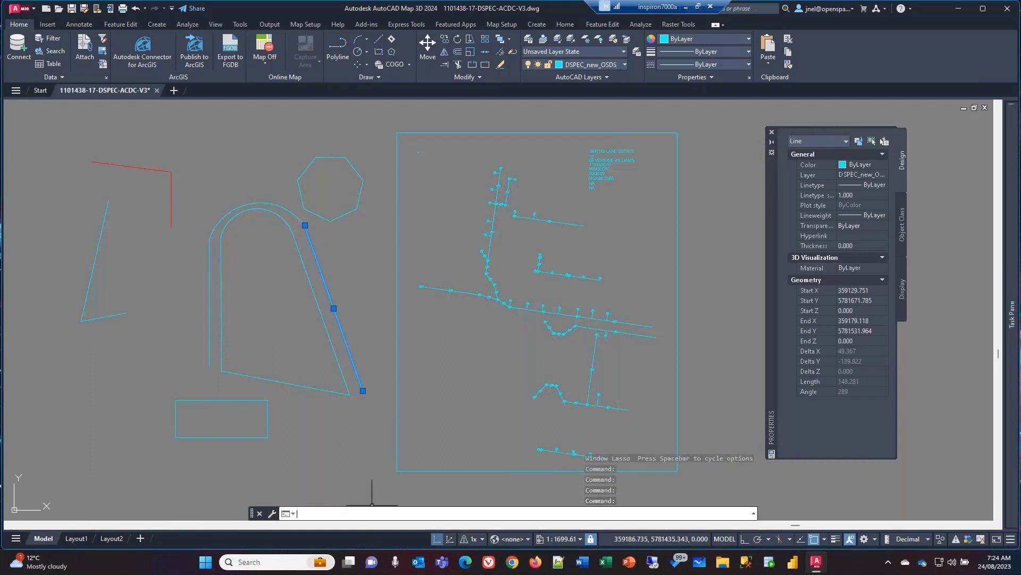
double_click(252, 513)
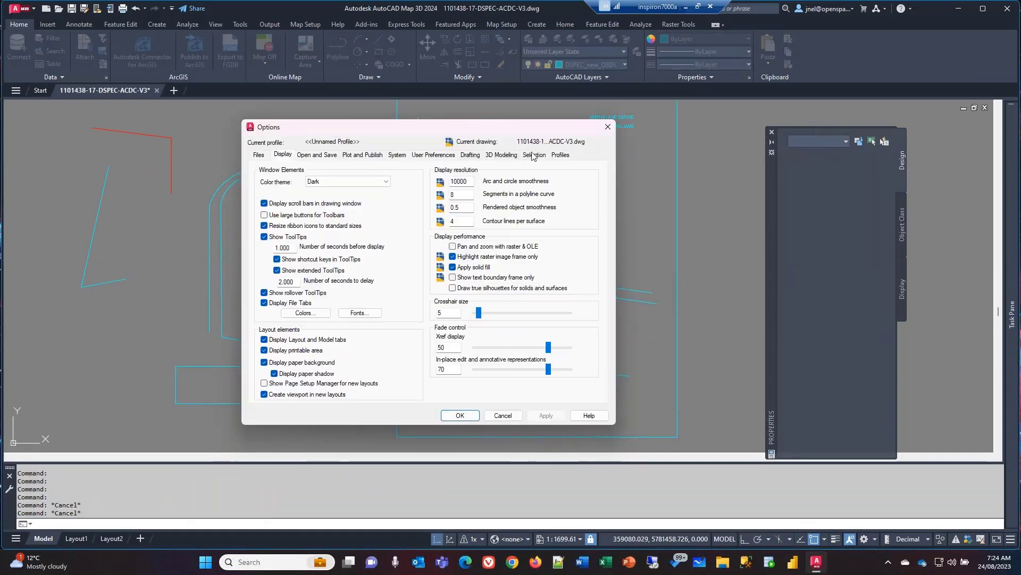
click(534, 155)
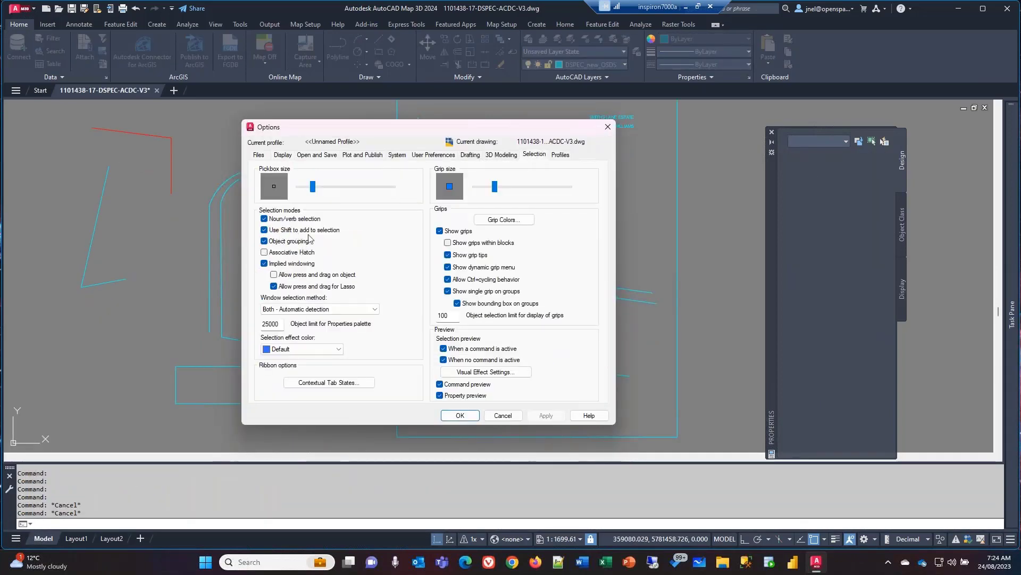
click(264, 230)
click(457, 416)
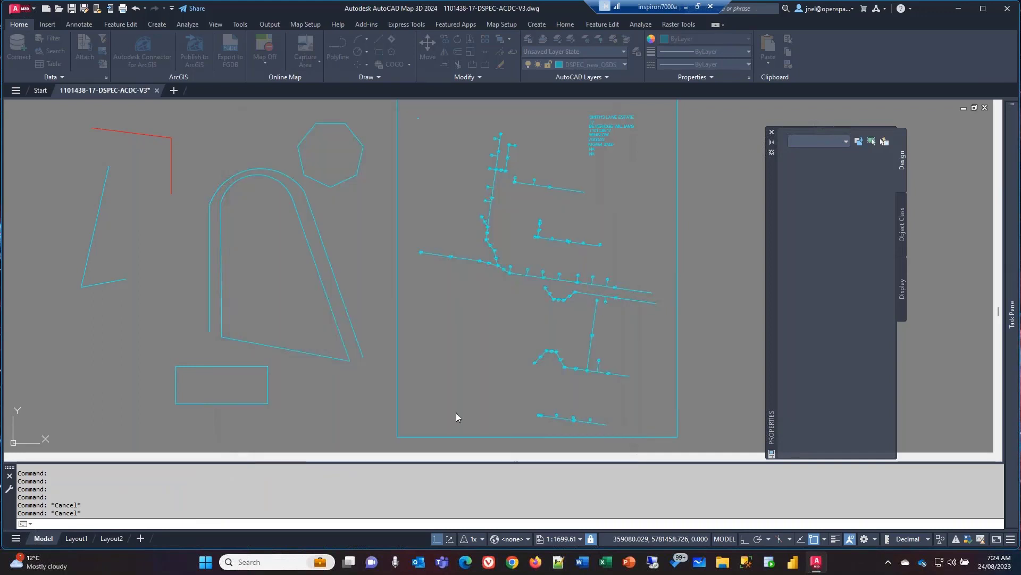
Select the outer slanted line, outer arc, outer vertical line, inner outline and westernmost pipe segment together
click(341, 289)
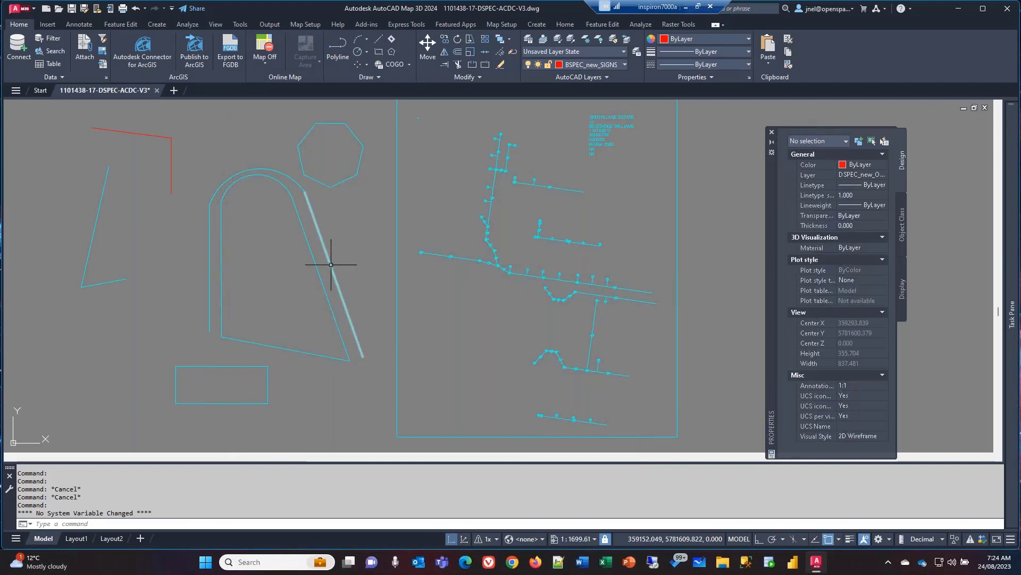
click(286, 176)
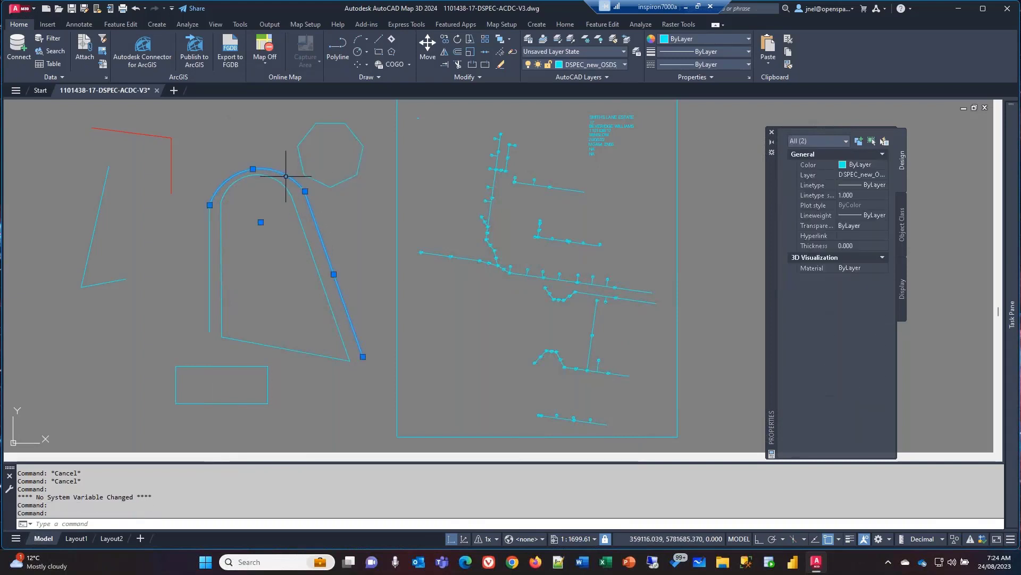
click(210, 234)
click(222, 227)
click(434, 253)
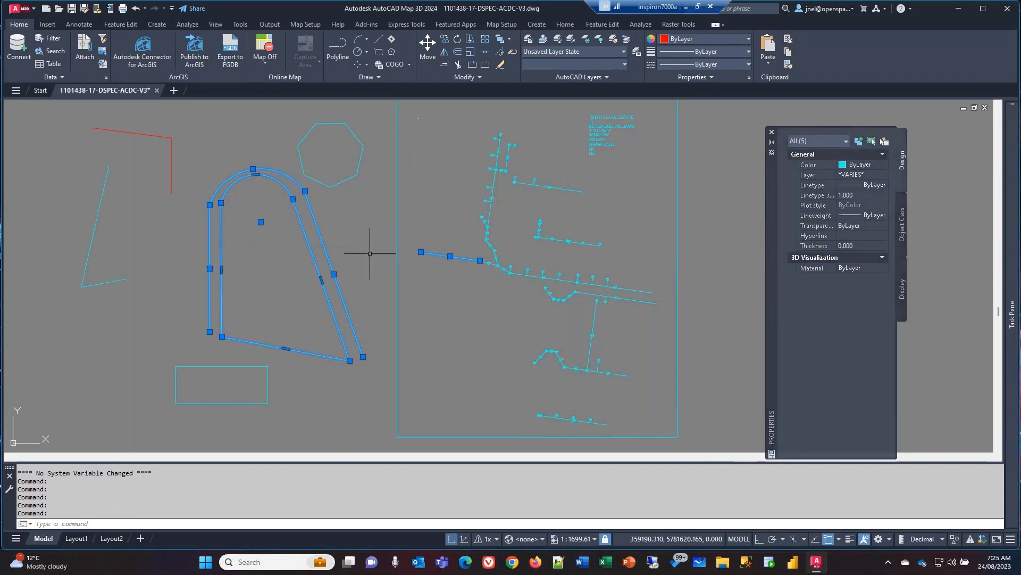
Clear the current selection, and select the outer slanted line and the outer arc together
click(352, 229)
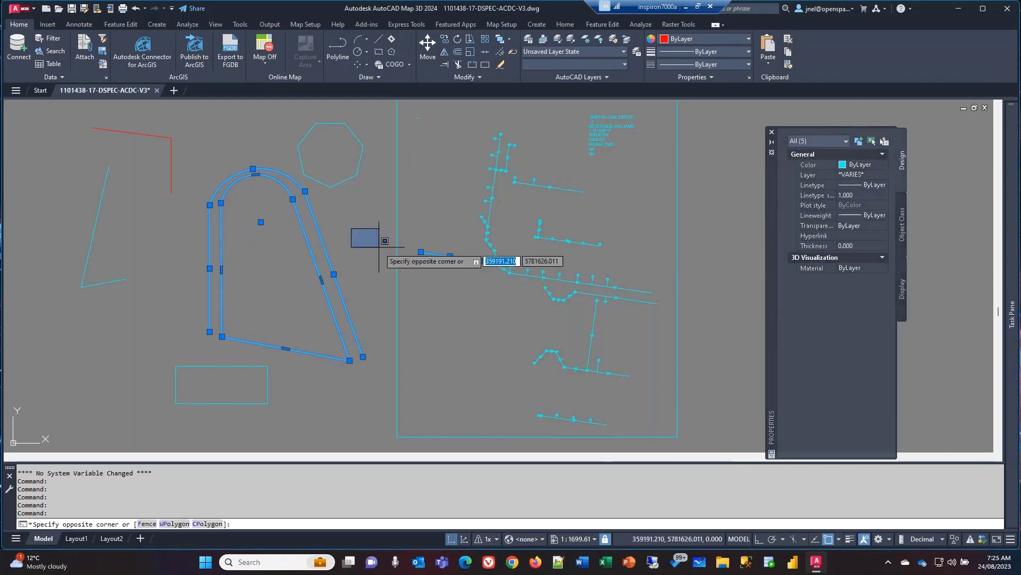
shift+click(323, 235)
shift+click(318, 235)
shift+click(318, 235)
key(Escape)
key(Escape)
click(319, 232)
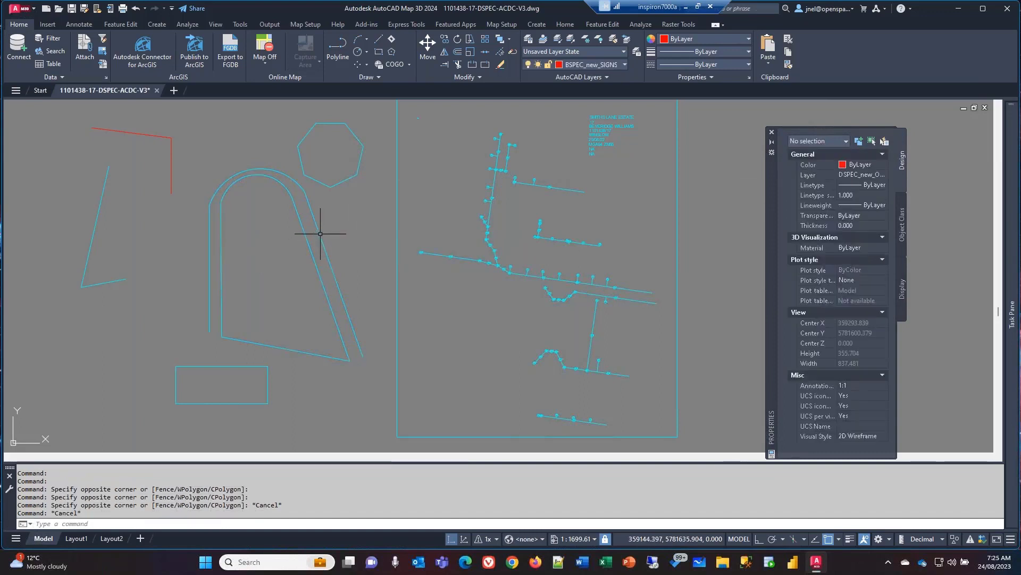
click(294, 181)
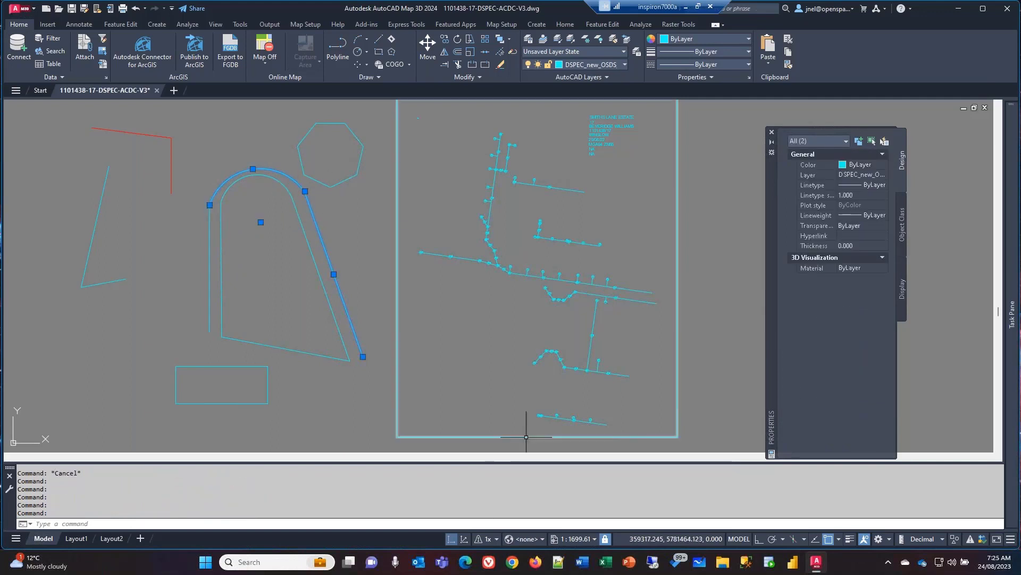
Turn the "Use Shift to add to selection" option back on in the selection settings
right_click(491, 524)
click(424, 515)
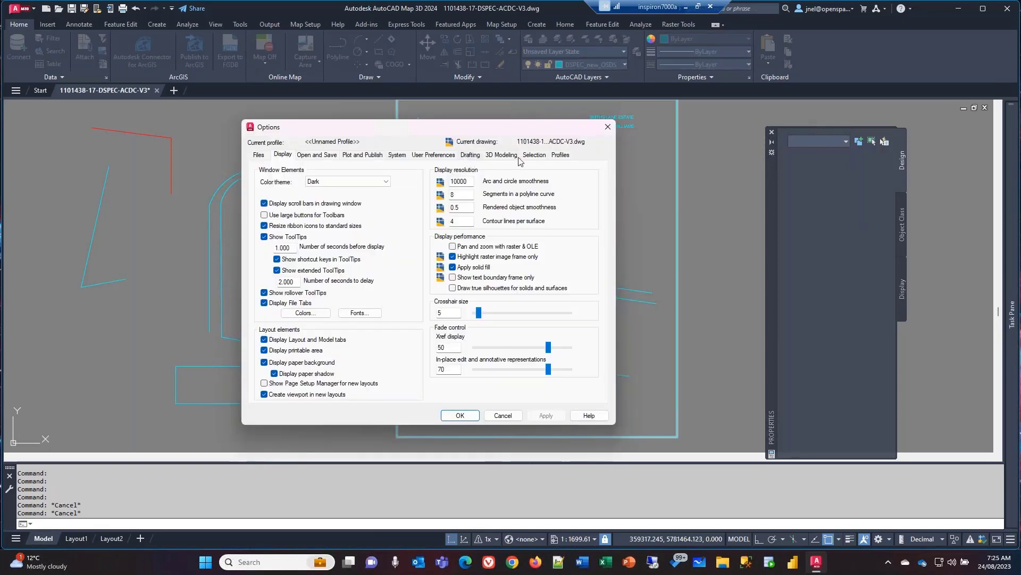
click(533, 155)
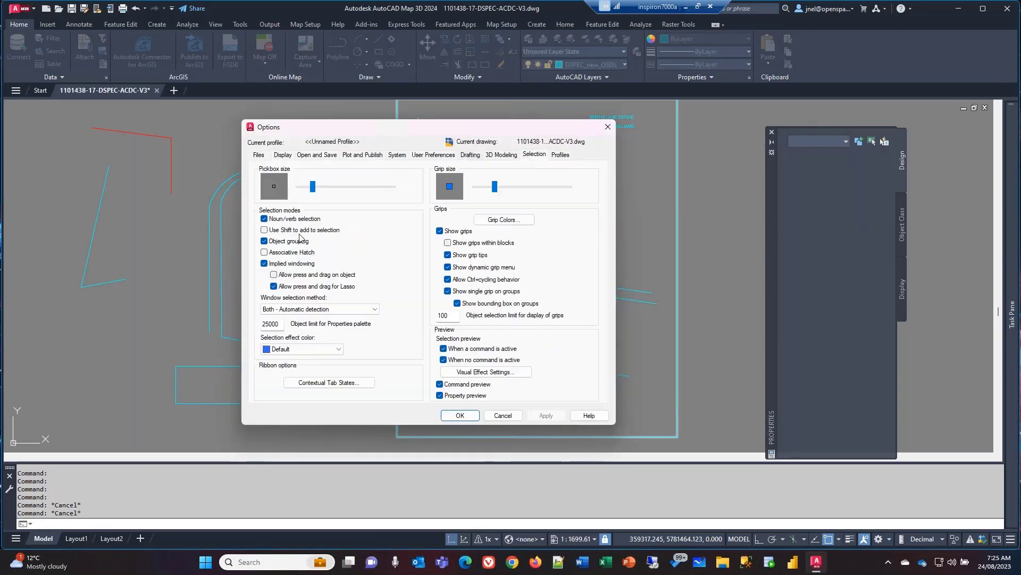
click(460, 416)
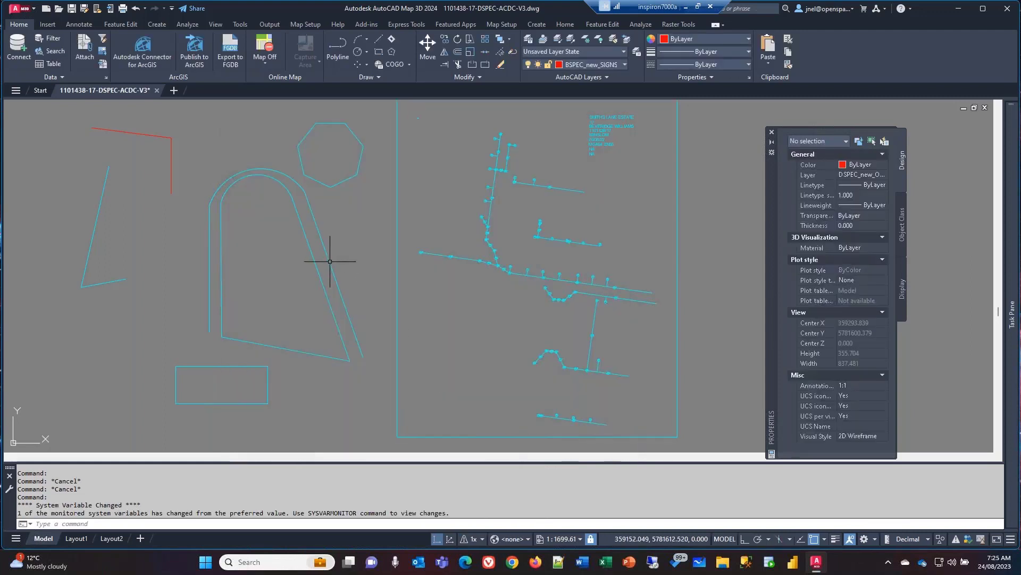
Select the outer arc, add the outer vertical and slanted lines to the selection, and clear it
click(330, 258)
click(295, 179)
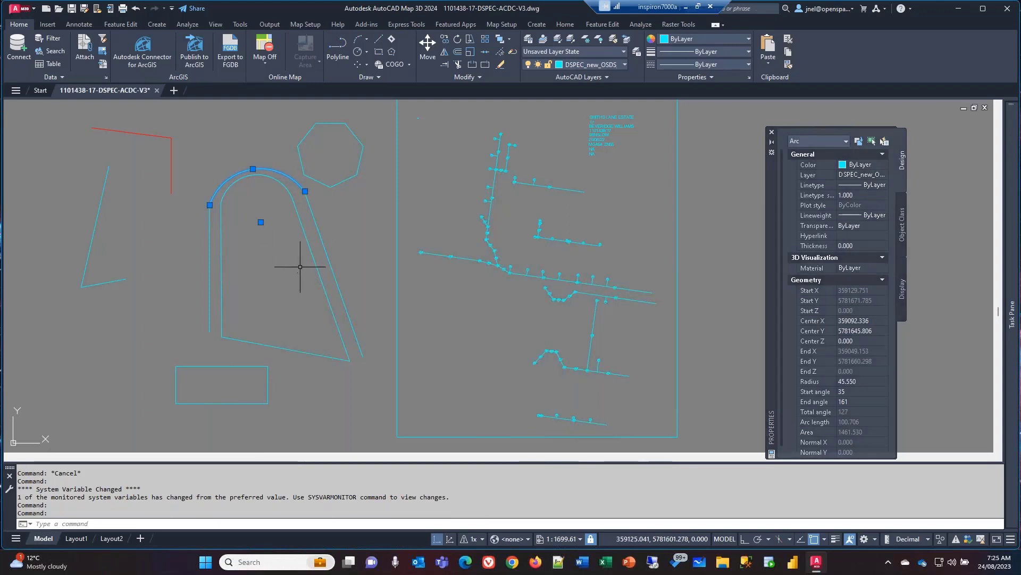
click(209, 222)
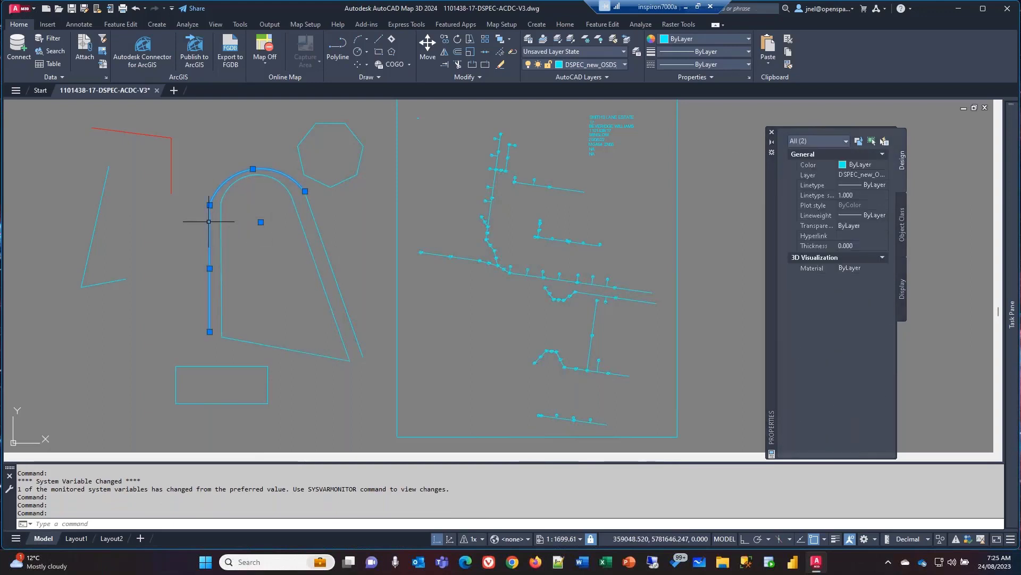
click(315, 222)
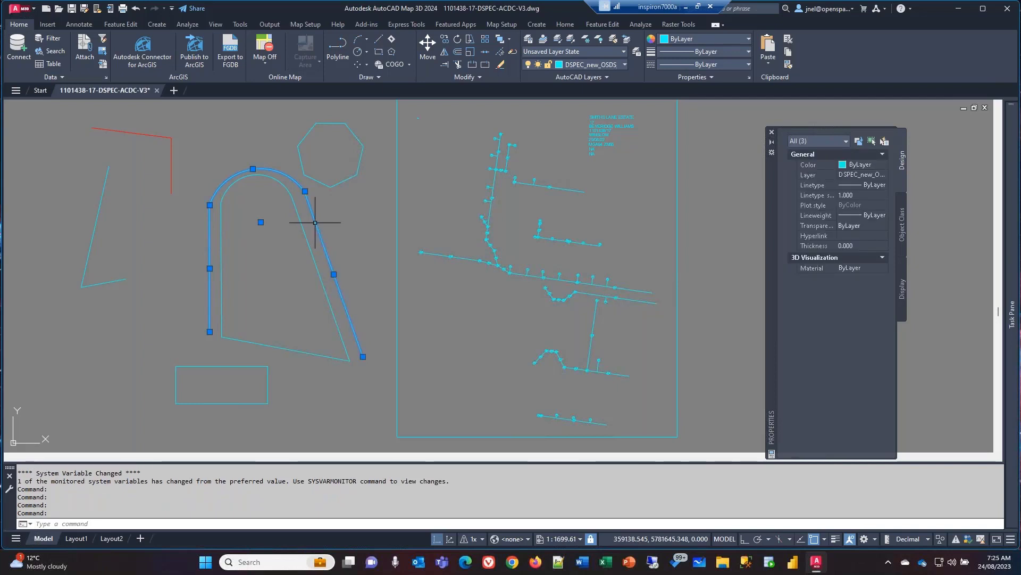
click(351, 224)
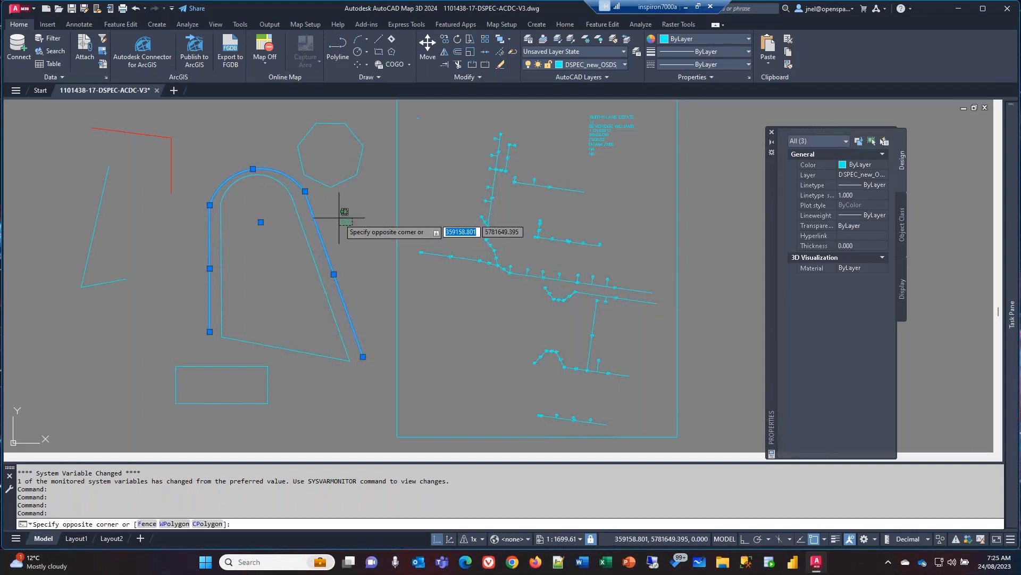
key(Escape)
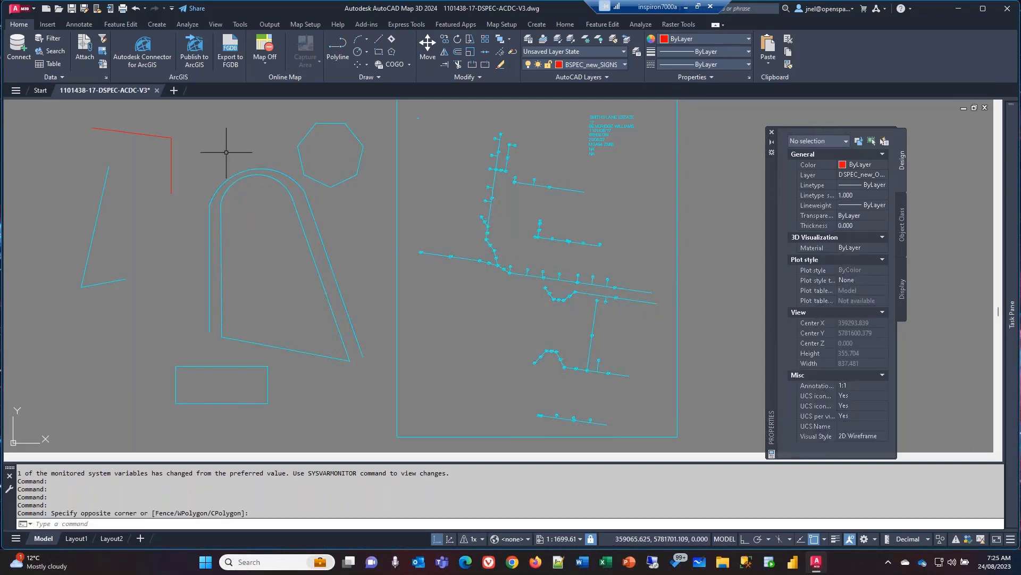
Window-select the outer arc and heptagon, add the remaining arch outlines with a crossing window, and clear the selection
click(205, 120)
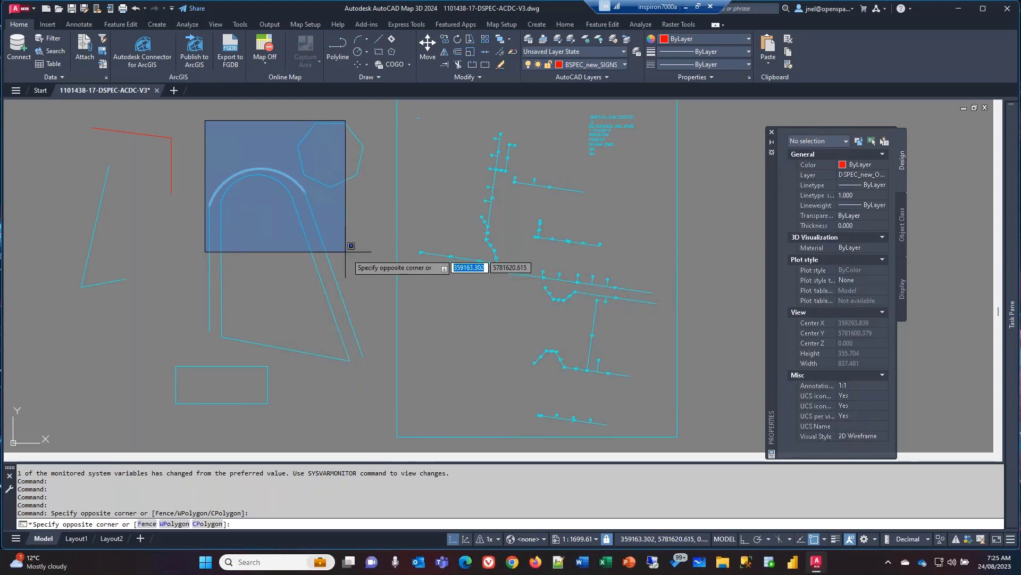
click(368, 265)
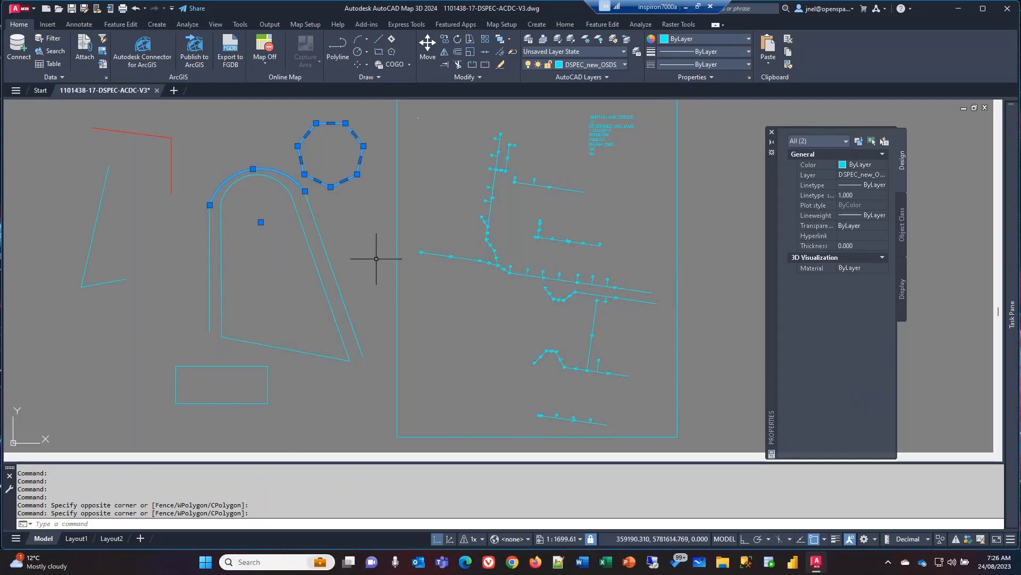
click(376, 259)
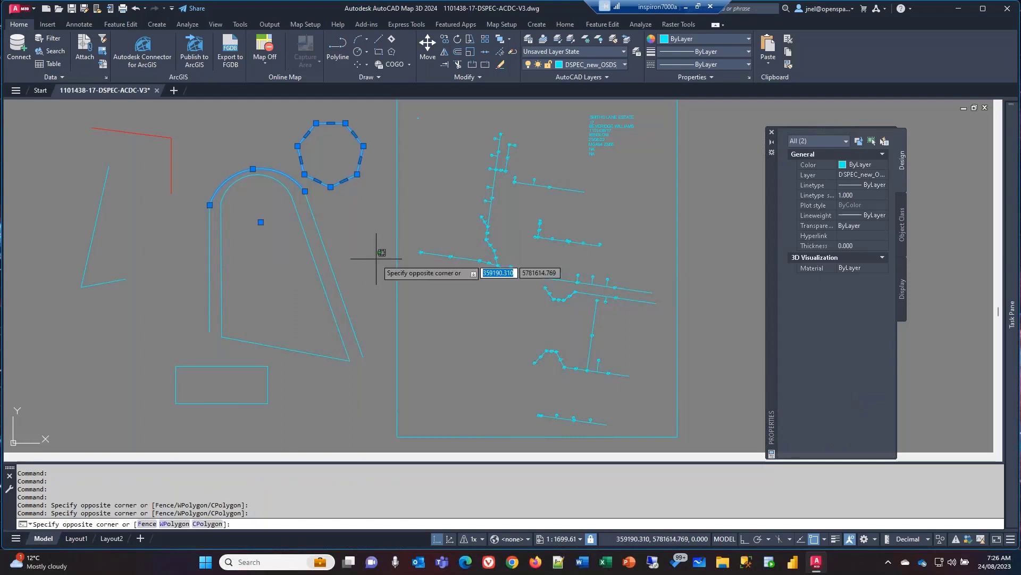
click(197, 114)
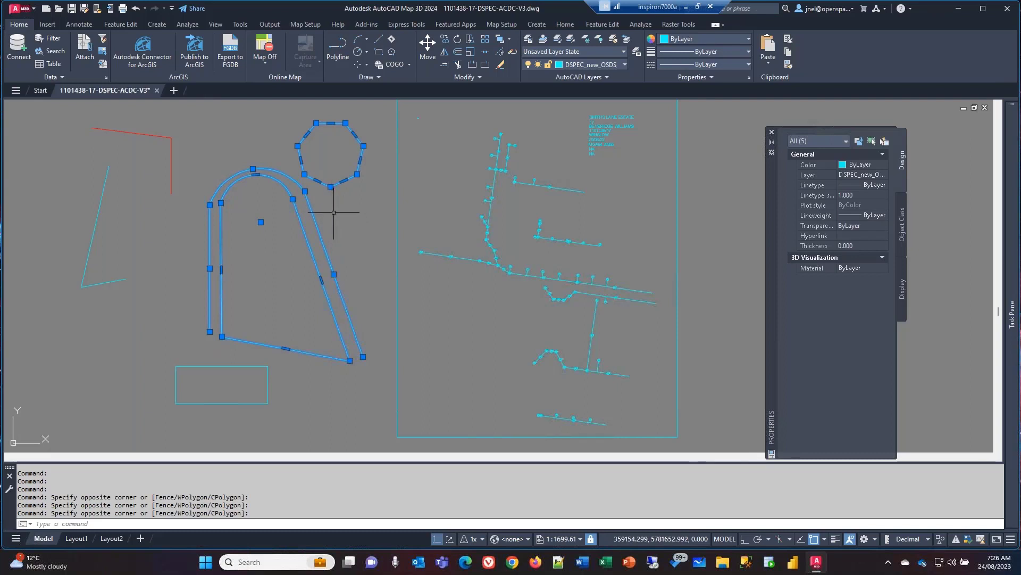
key(Escape)
Select the outer arc with a window lasso, and add the objects around the arch and heptagon with a crossing lasso
mouse_move(208, 134)
mouse_down()
mouse_move(227, 119)
mouse_move(314, 128)
mouse_move(314, 260)
mouse_move(150, 233)
mouse_up()
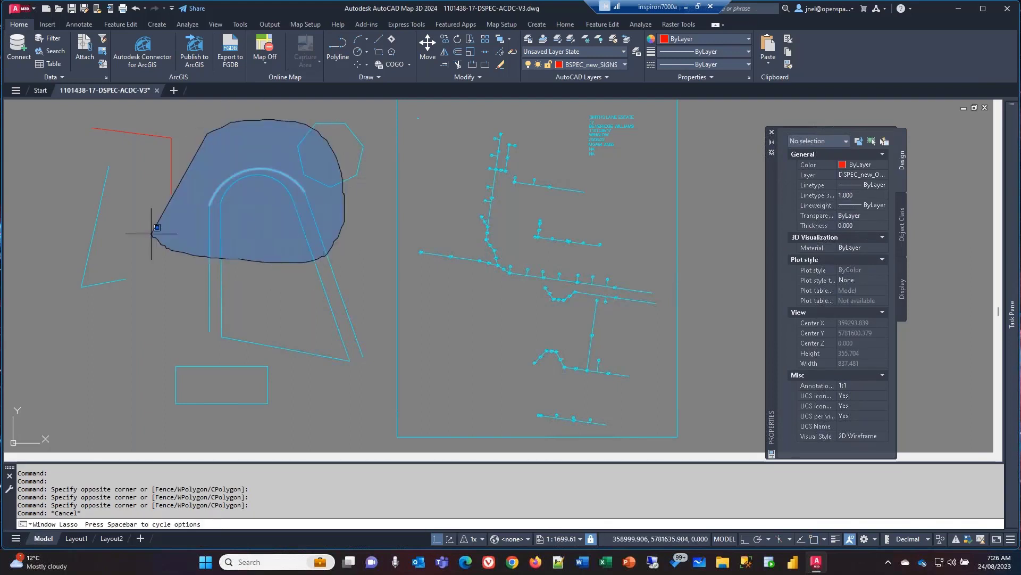
drag(152, 234, 155, 222)
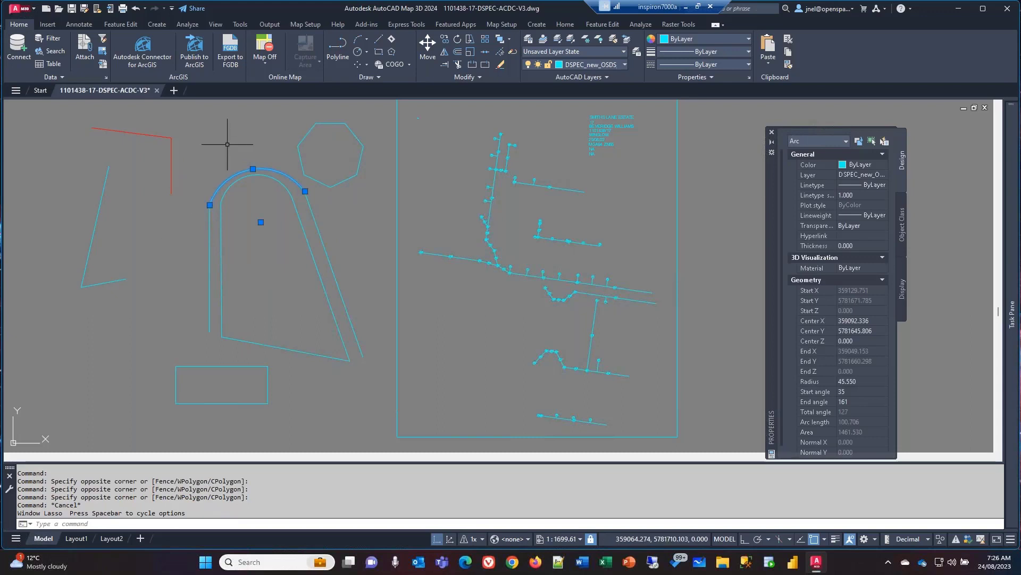
mouse_move(221, 142)
mouse_down()
mouse_move(238, 257)
mouse_move(433, 201)
mouse_move(341, 101)
mouse_up()
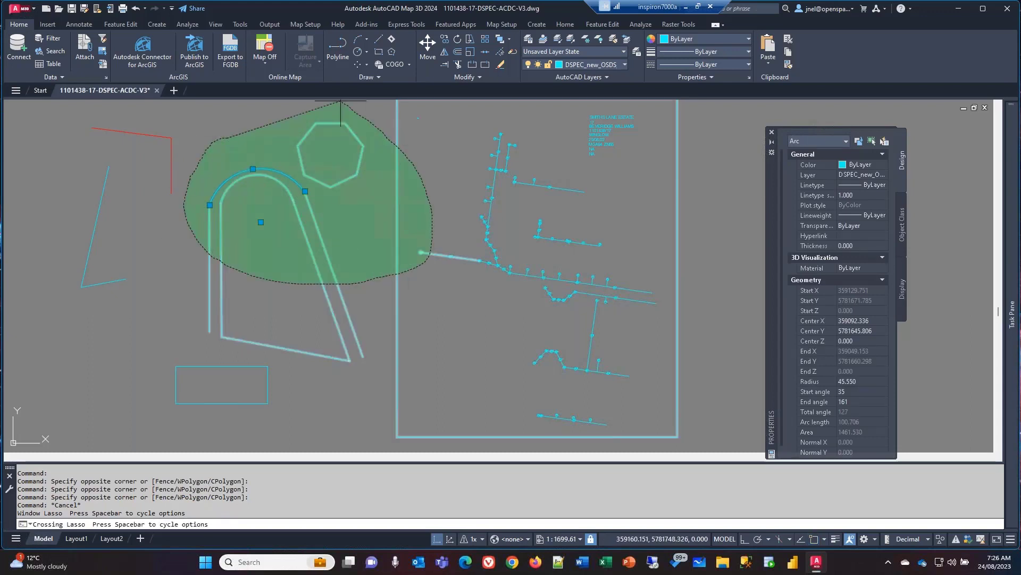
drag(421, 252, 421, 252)
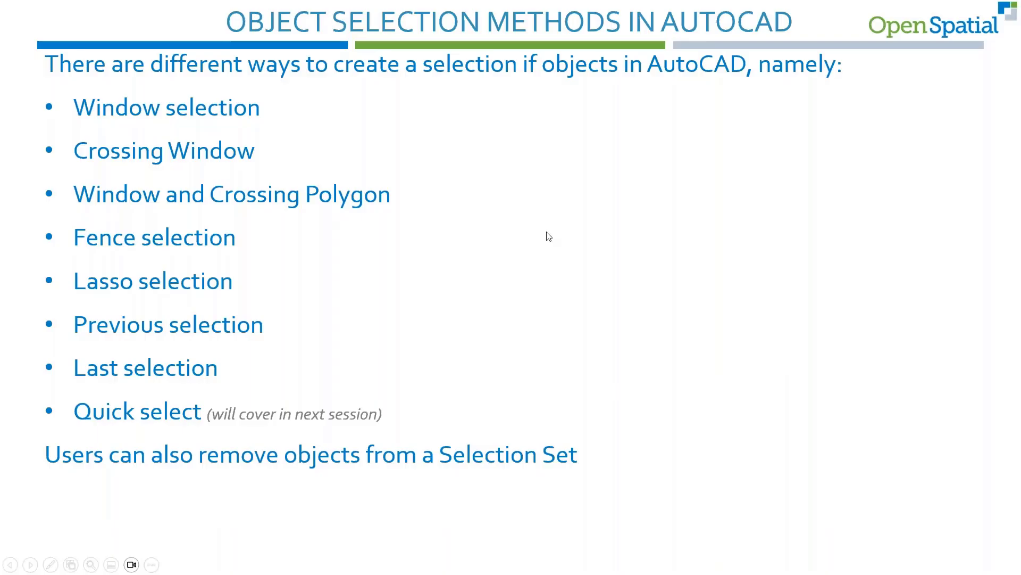
click(548, 231)
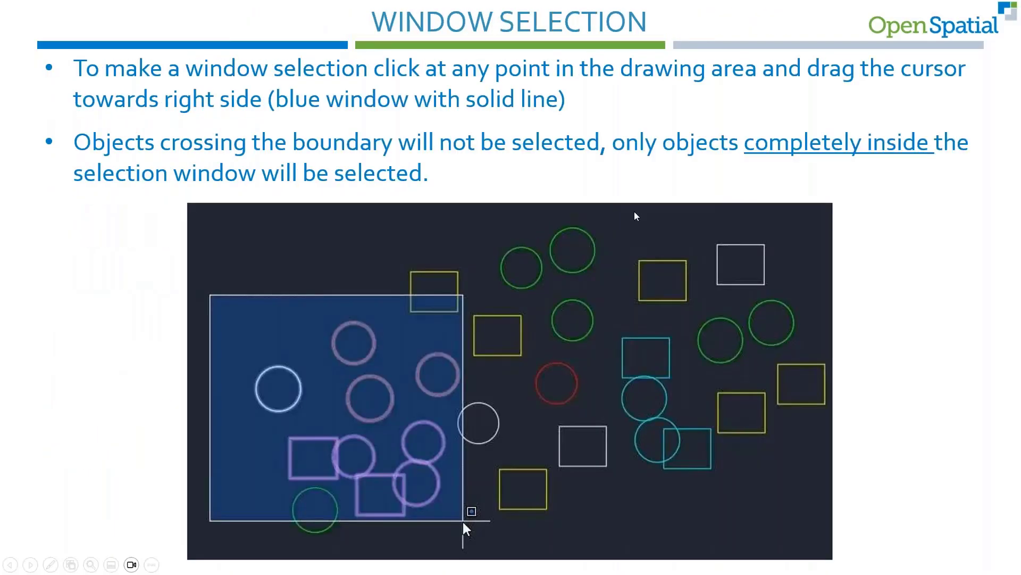
click(892, 289)
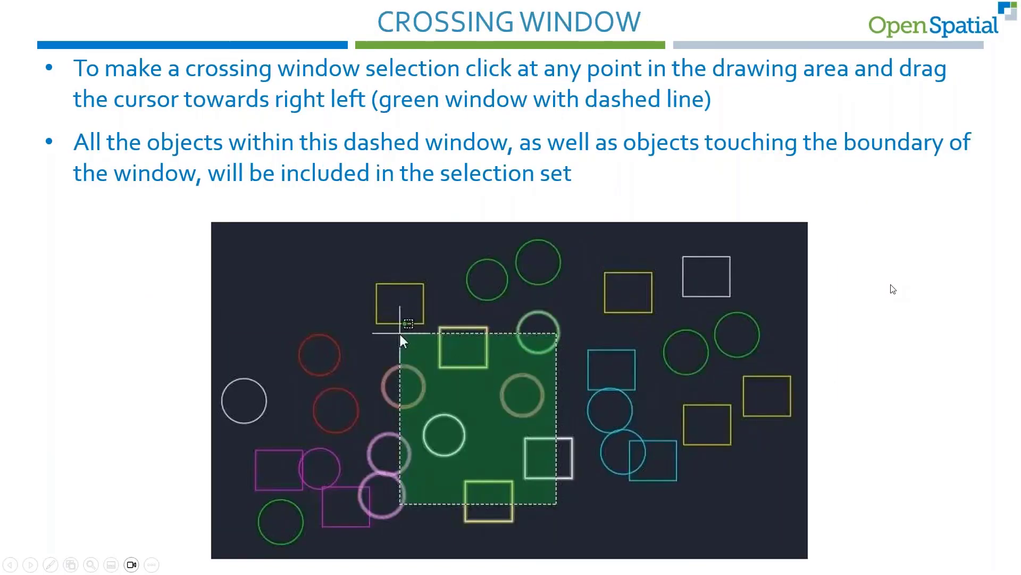
click(893, 289)
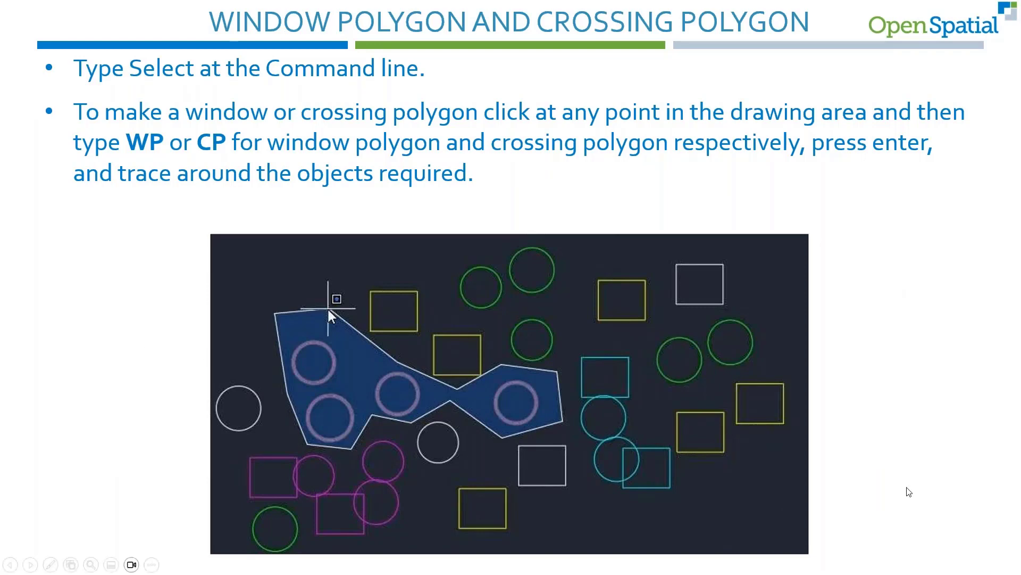
Return to AutoCAD Map 3D, clear the current selection, and switch to the Map Classic Workspace
key(alt+Tab)
key(Escape)
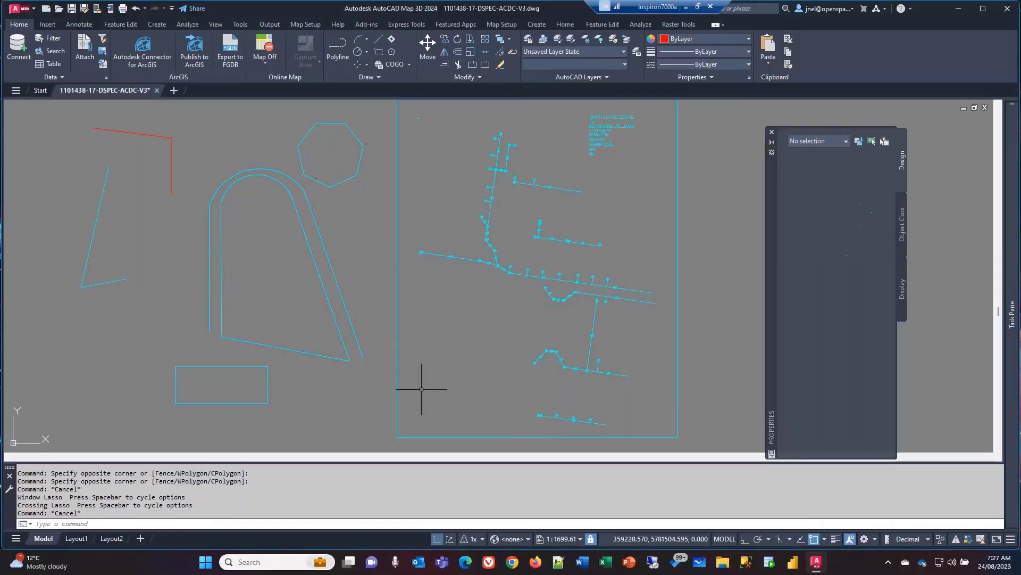
key(Escape)
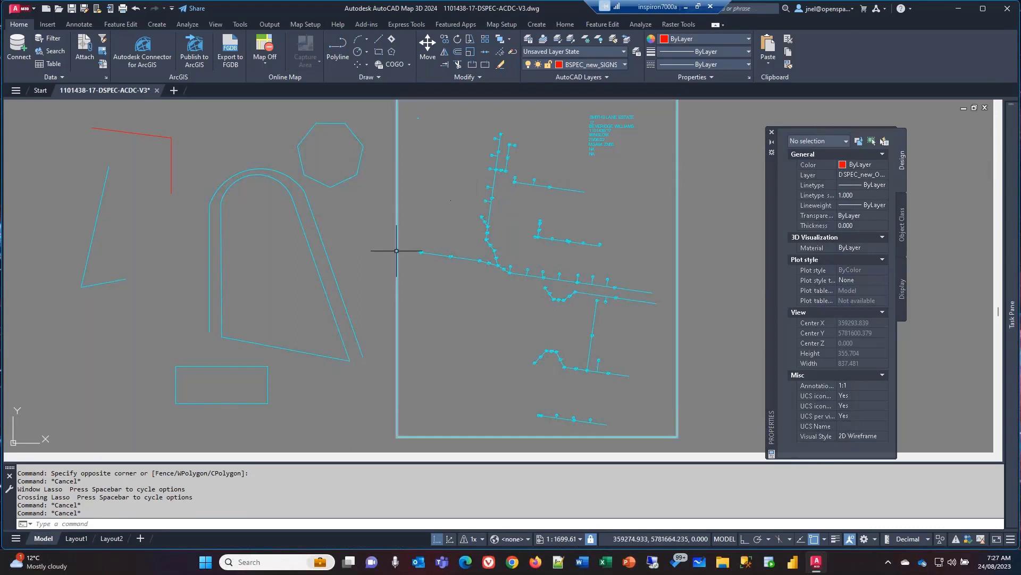
click(876, 538)
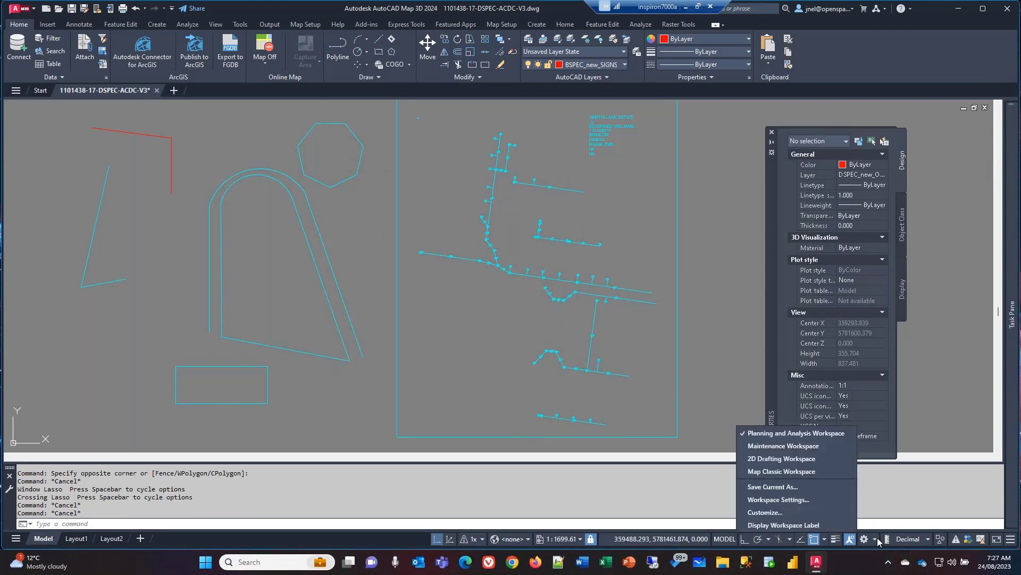
click(780, 469)
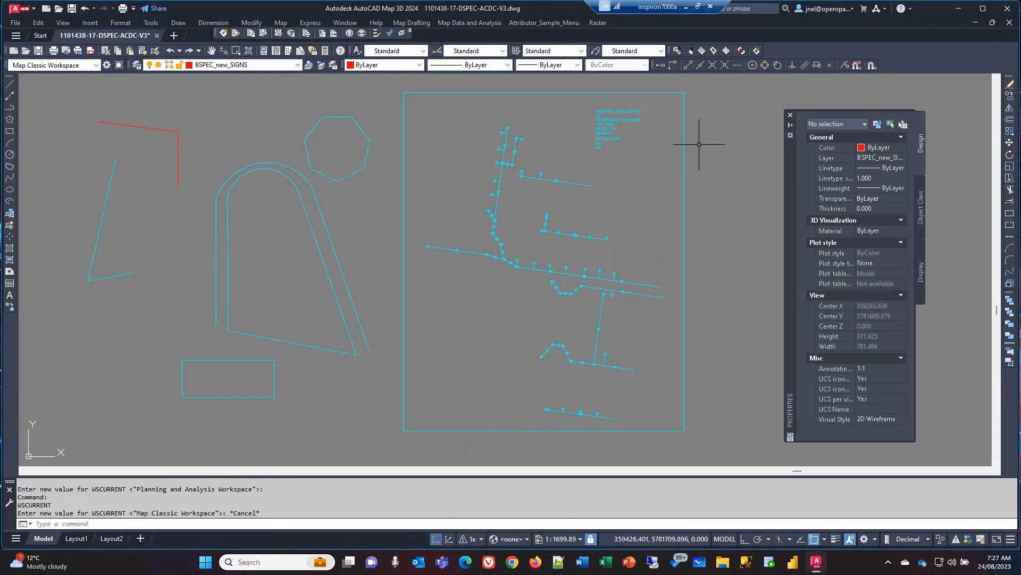
Start the Mirror command and list the available object selection options by entering ? at its selection prompt
click(1011, 110)
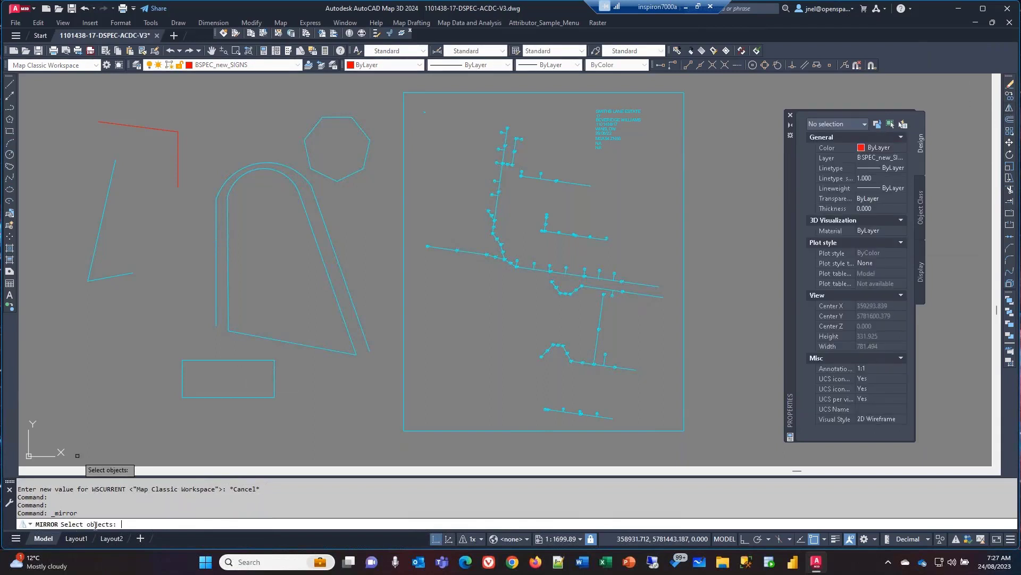
text(?)
key(Return)
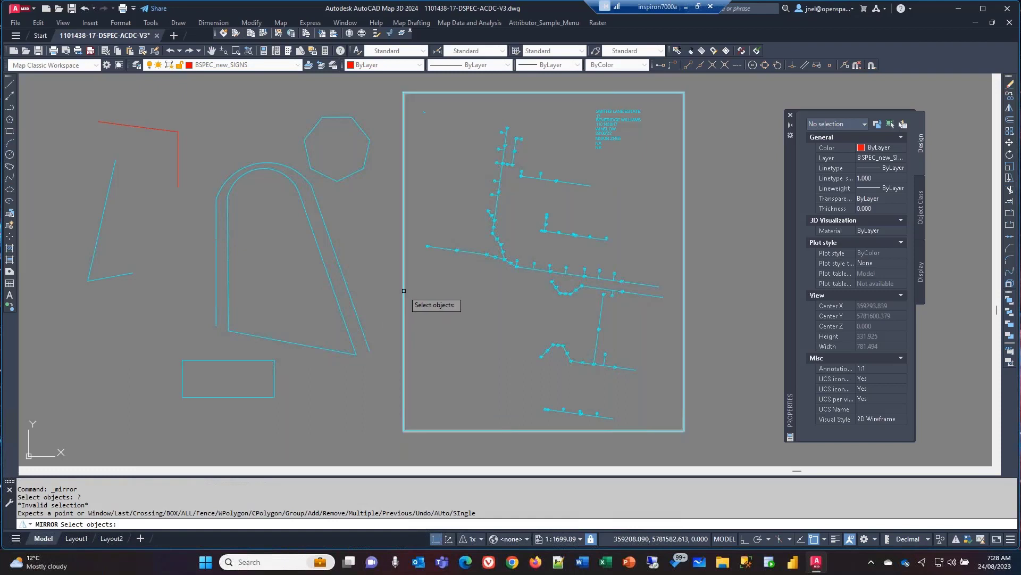
Select the outer slanted line for mirroring, add the other arch outlines with a window polygon, and cancel the command
click(354, 303)
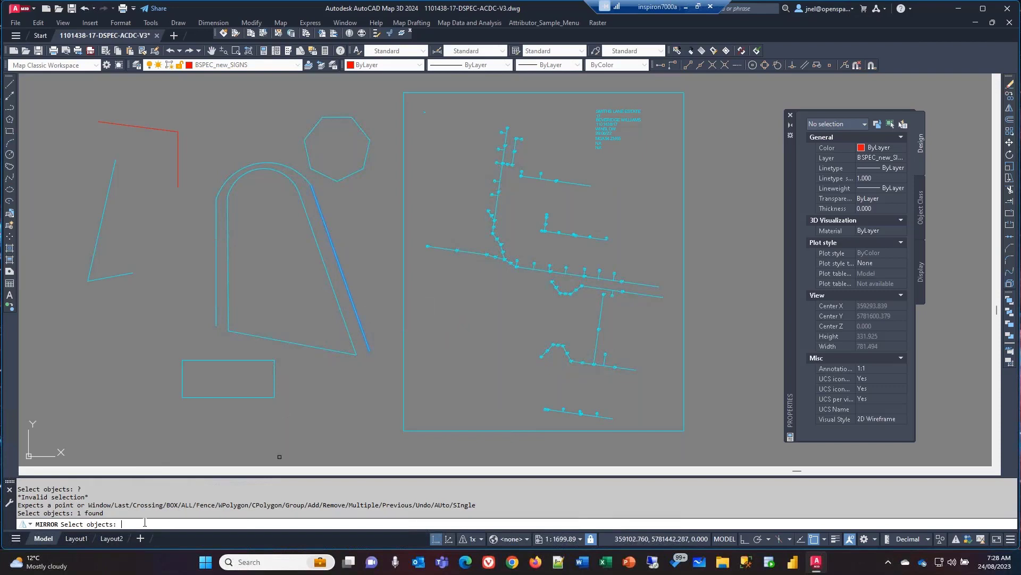
key(Return)
click(173, 269)
click(207, 156)
click(244, 152)
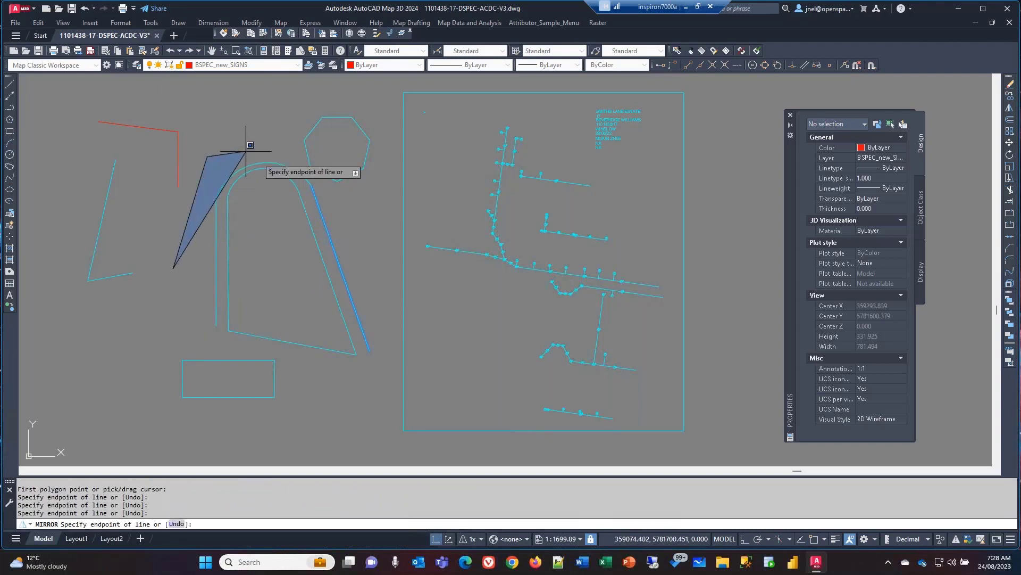
click(323, 175)
click(377, 275)
click(377, 393)
click(256, 348)
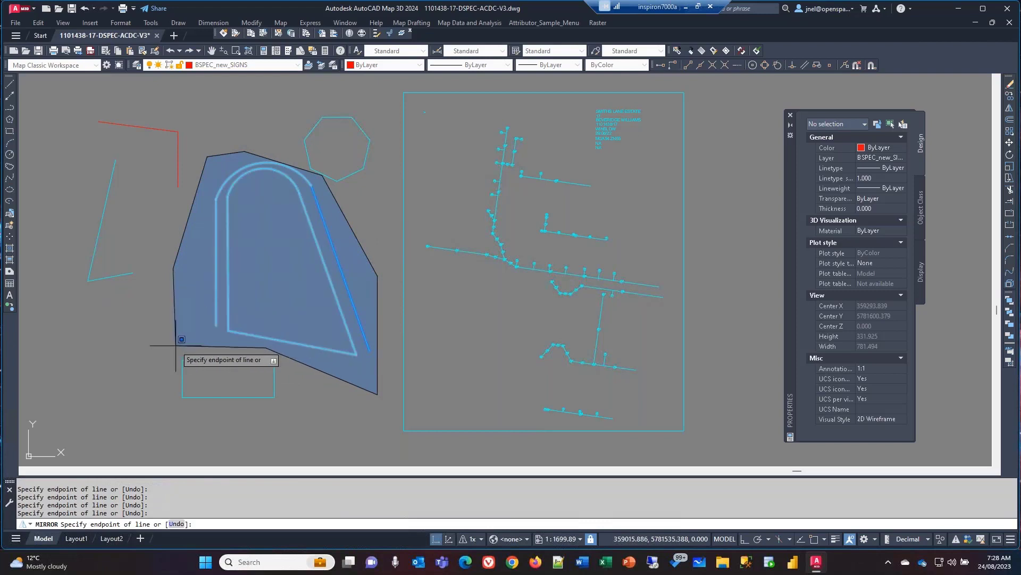
right_click(172, 343)
click(202, 351)
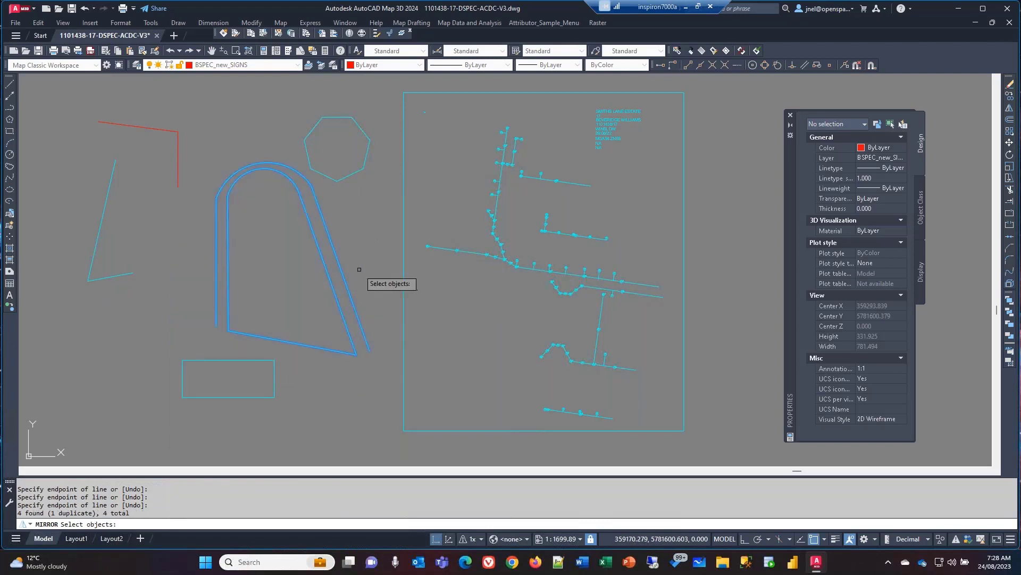
key(Escape)
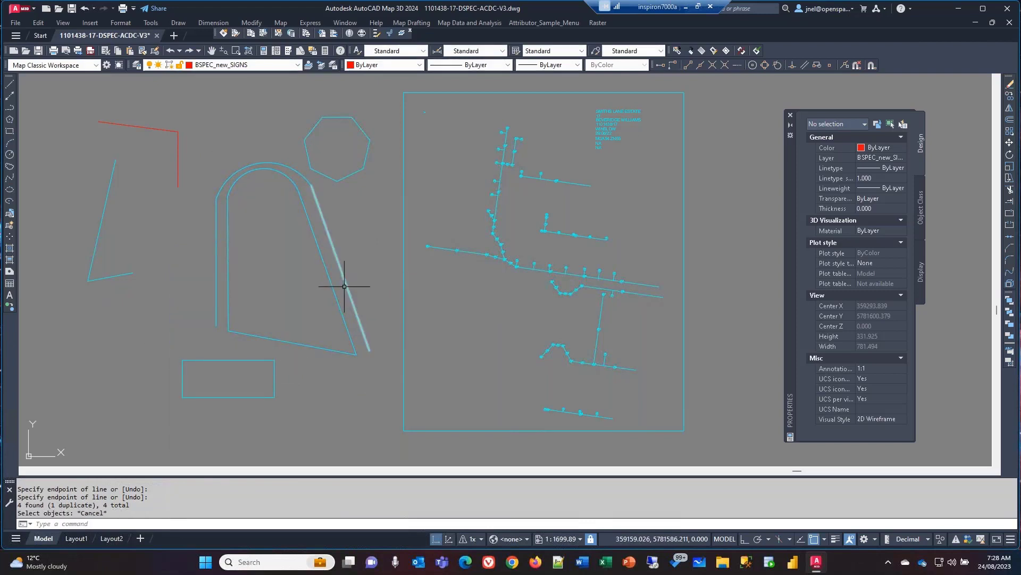
Mirror the inner arch polyline about its slanted edge, keeping the source object
click(333, 302)
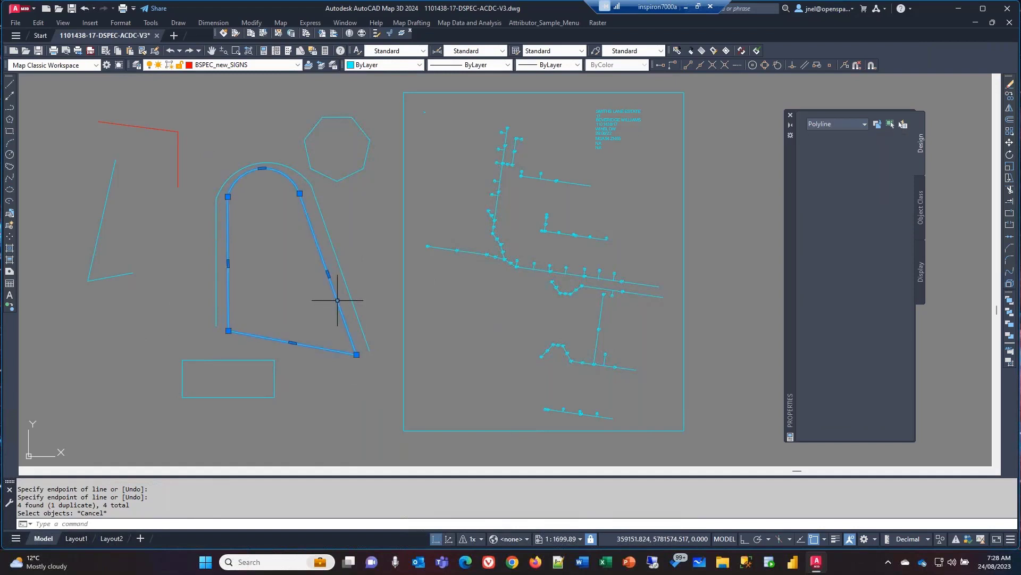
click(1010, 110)
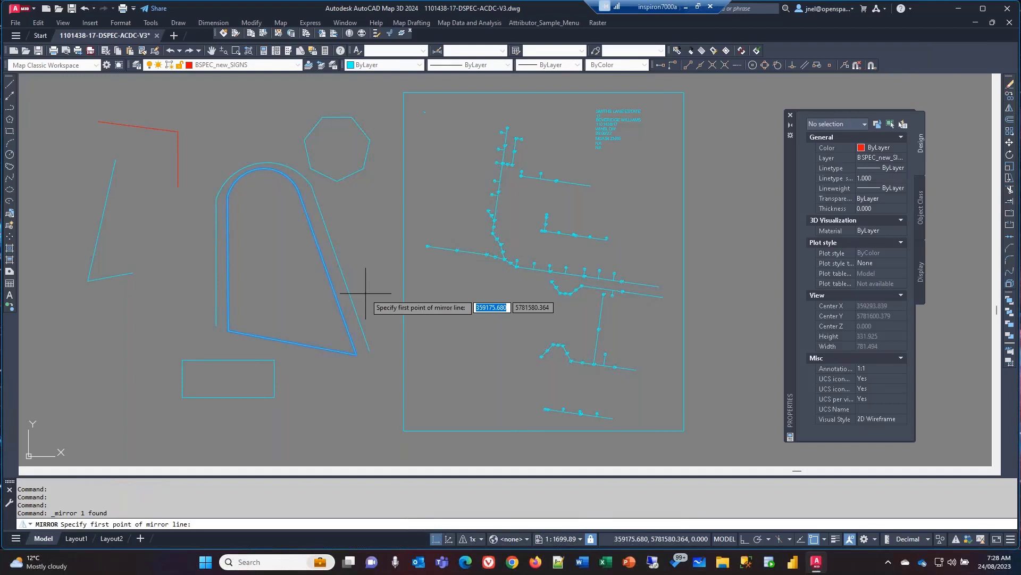
click(355, 353)
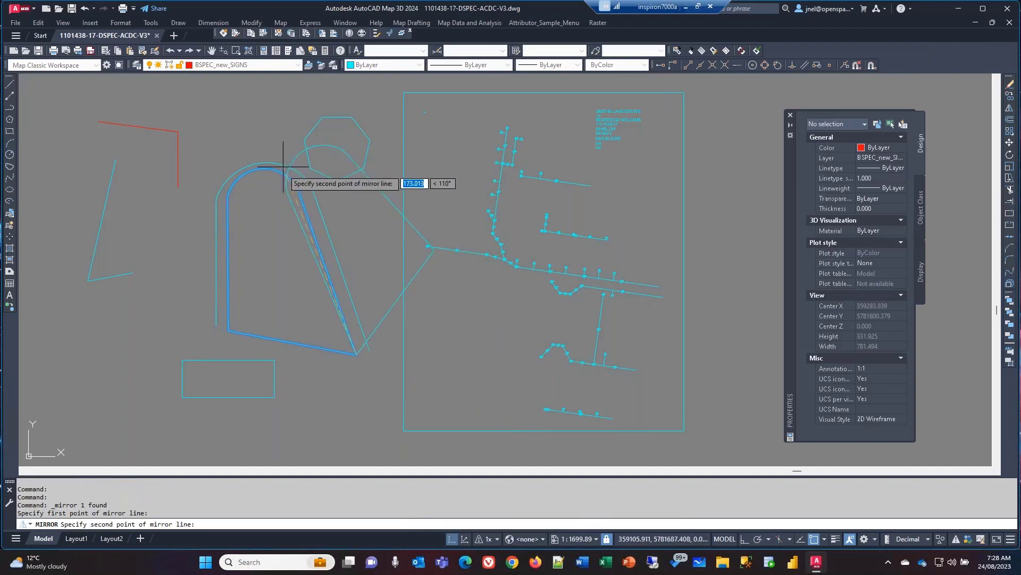
click(295, 187)
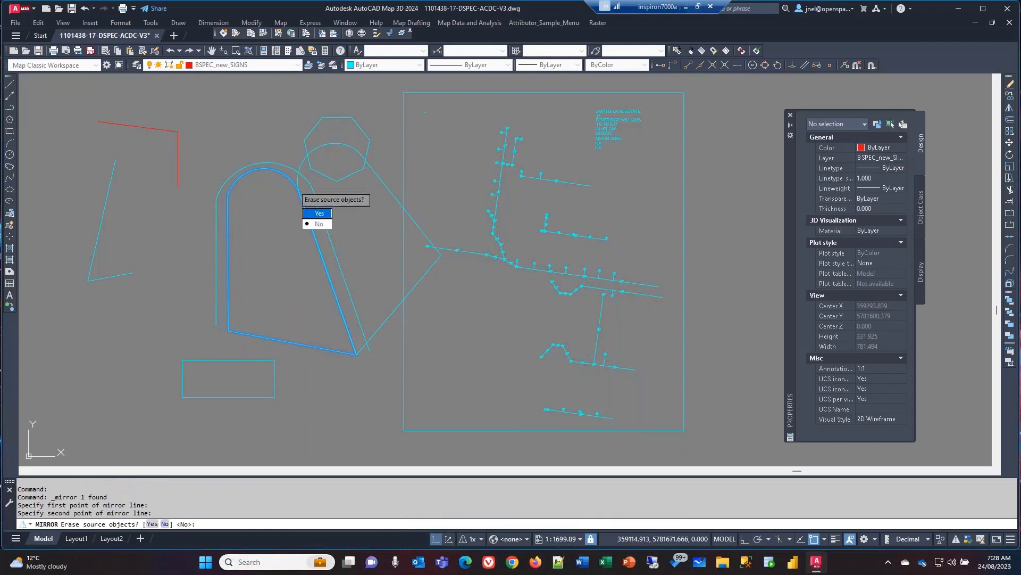
key(Return)
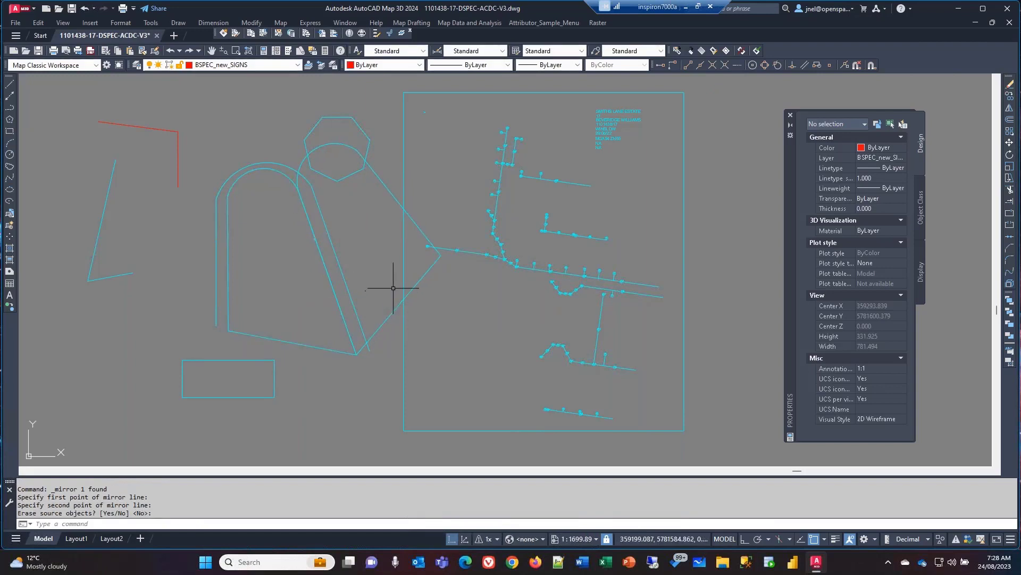
click(398, 307)
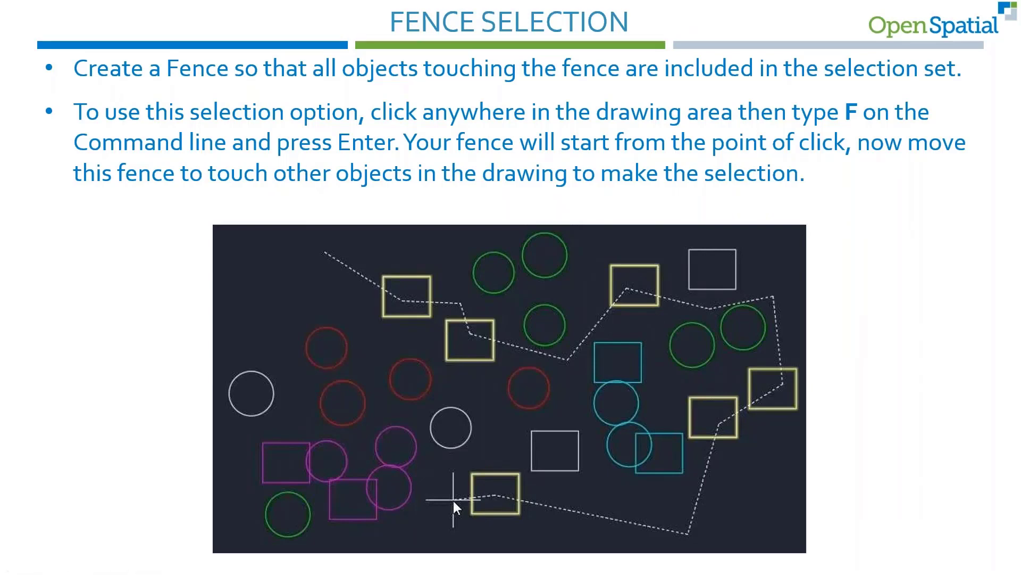
key(Right)
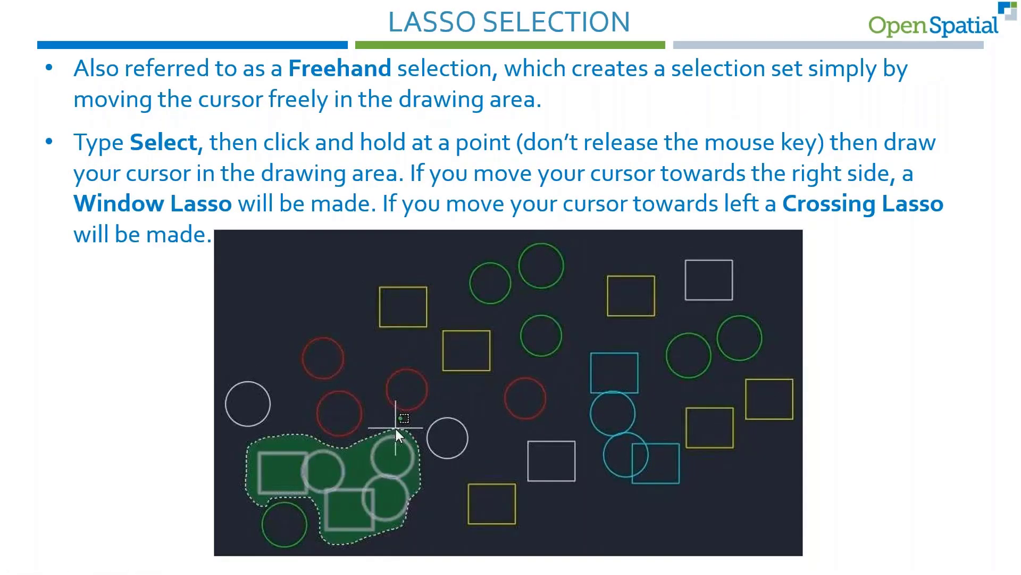
key(Right)
key(Right)
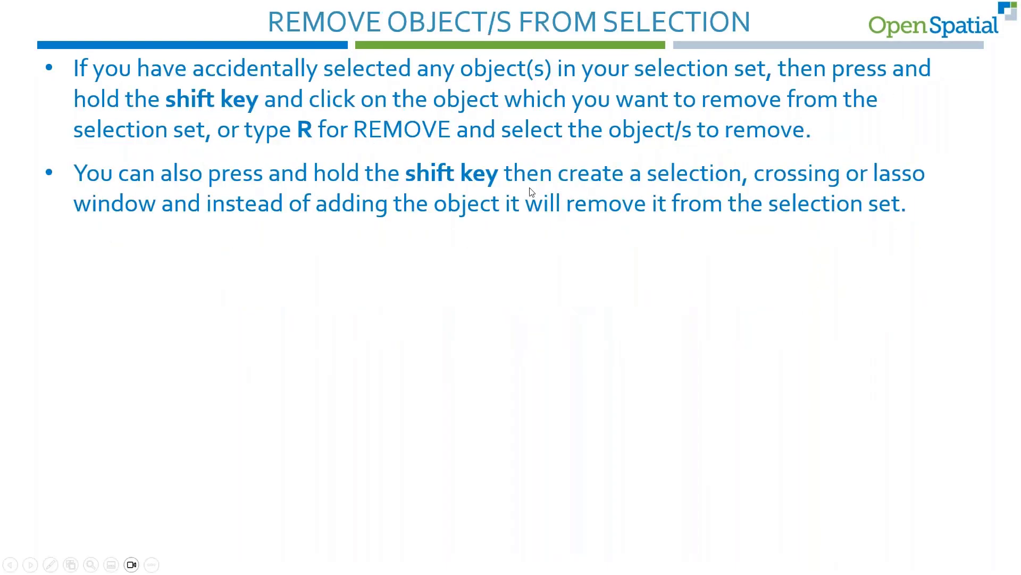
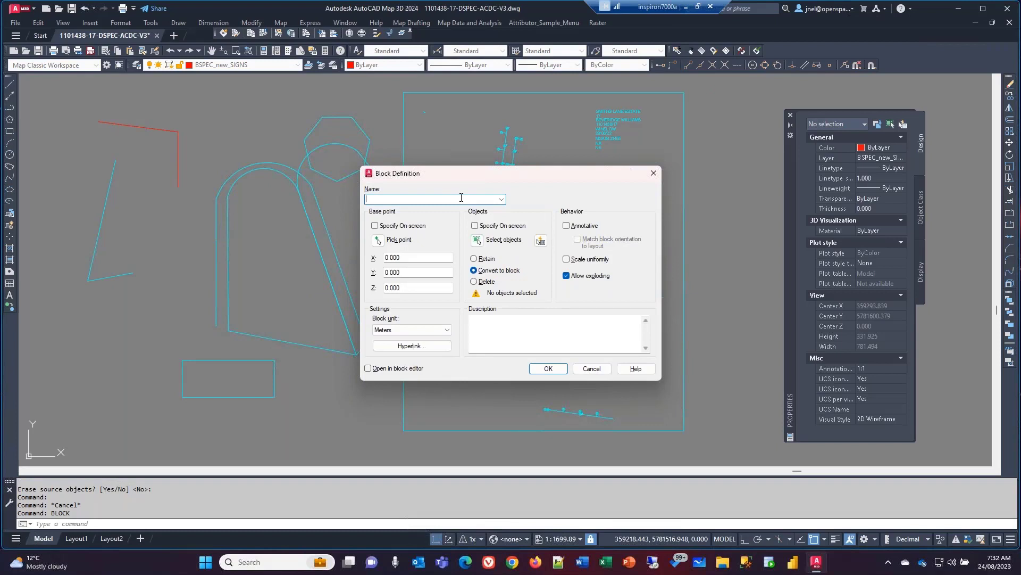
Dismiss the new block definition and open the existing DSPEC_PITS block in the Block Editor with BEDIT
click(592, 368)
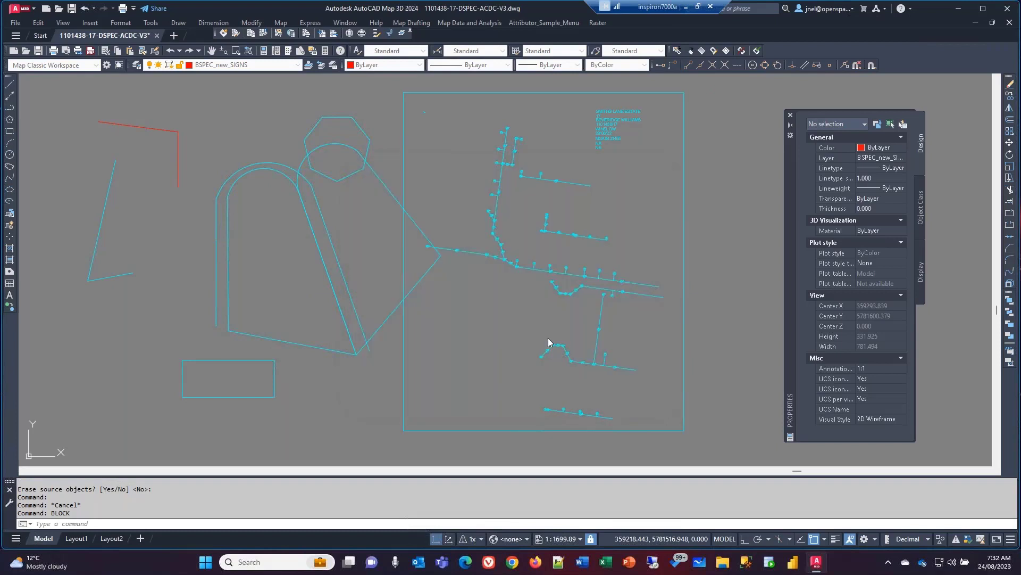
text(be)
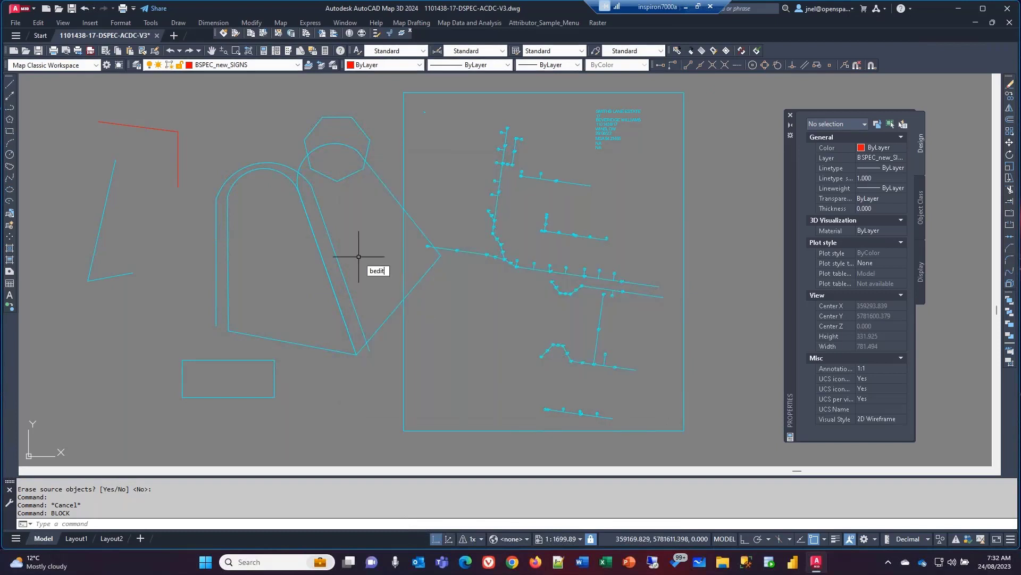
text(dit)
key(Return)
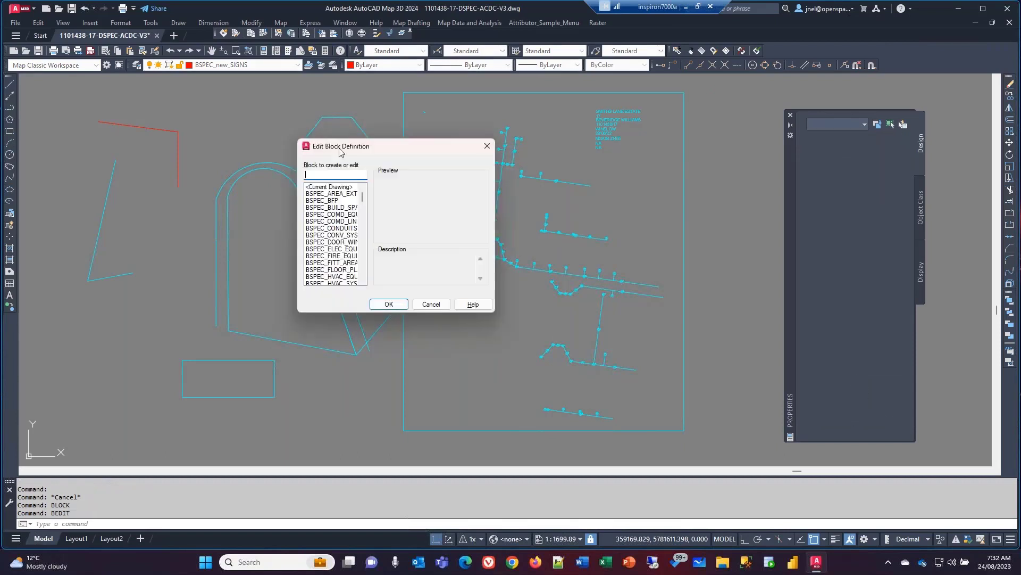
drag(336, 150, 312, 141)
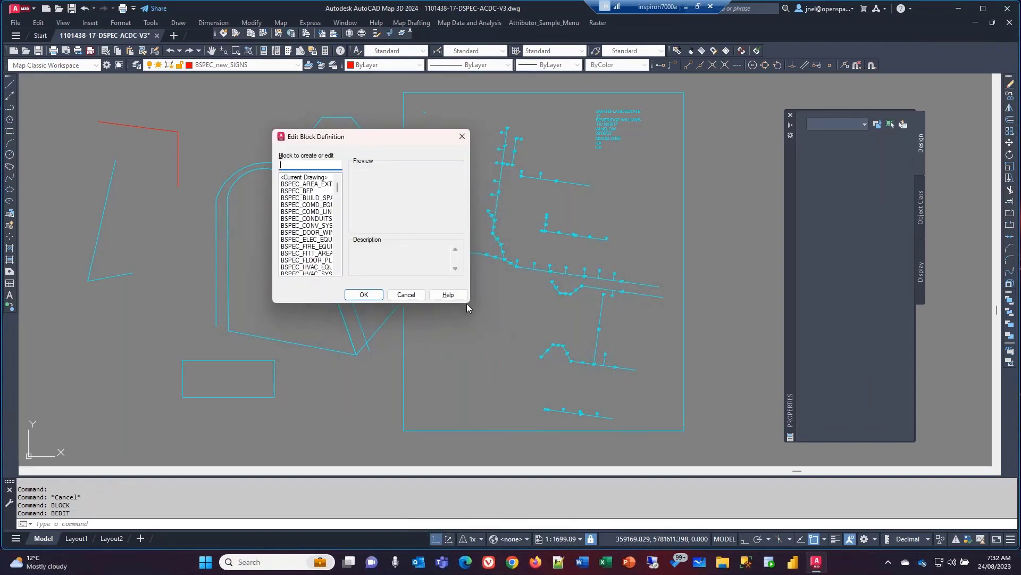
drag(464, 301, 463, 523)
drag(338, 237, 343, 254)
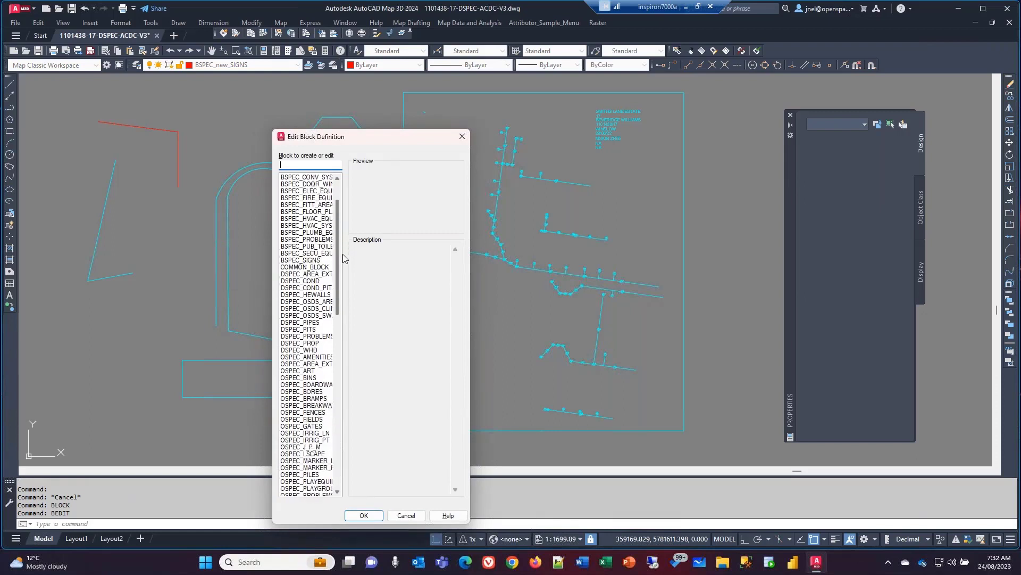
click(294, 331)
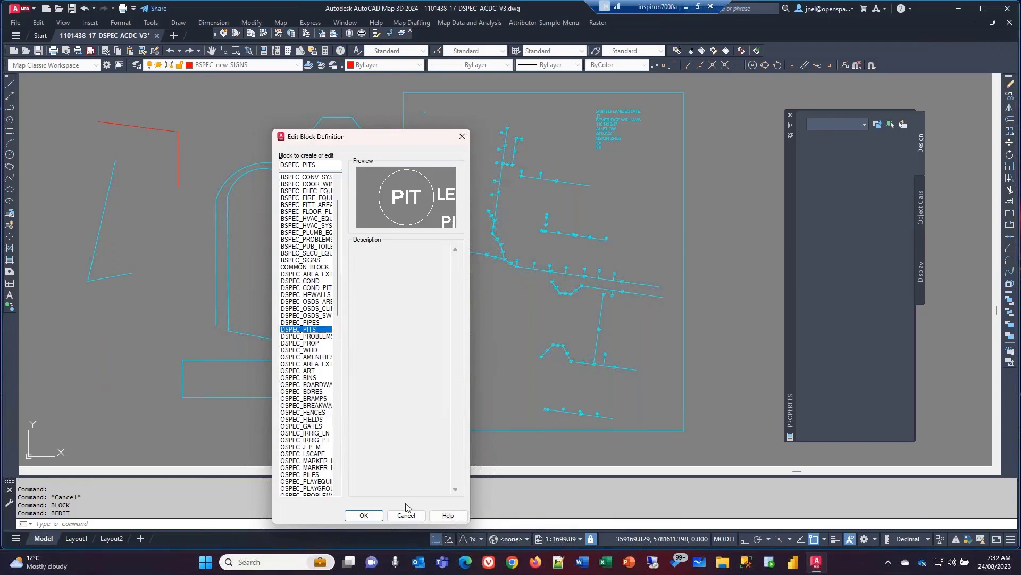
click(364, 515)
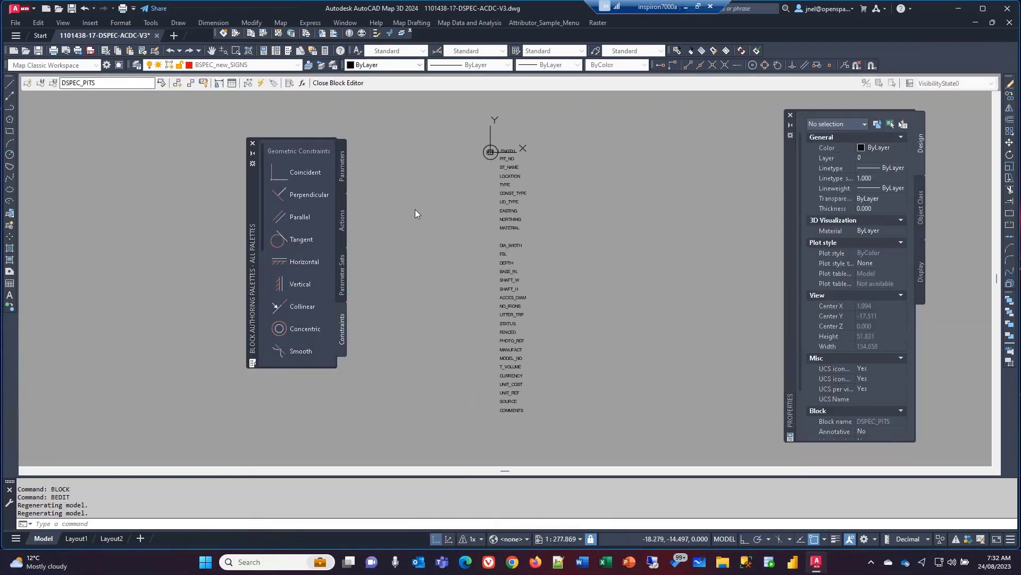
Inspect the circle, PIT text and centre point of the block one by one, moving the Block Authoring Palettes clear of the geometry
scroll(498, 155, up, 10)
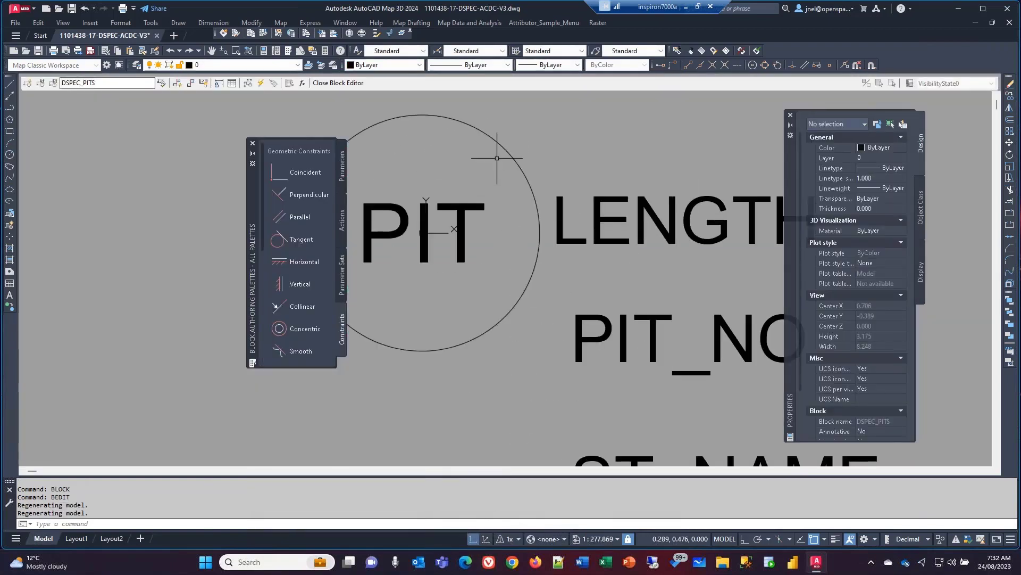
click(504, 152)
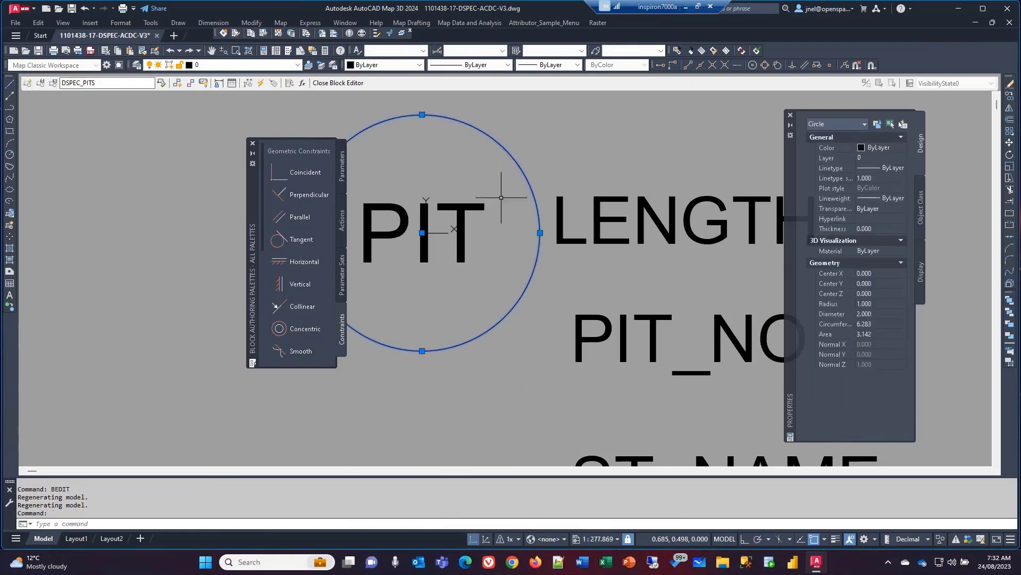
key(Escape)
click(452, 250)
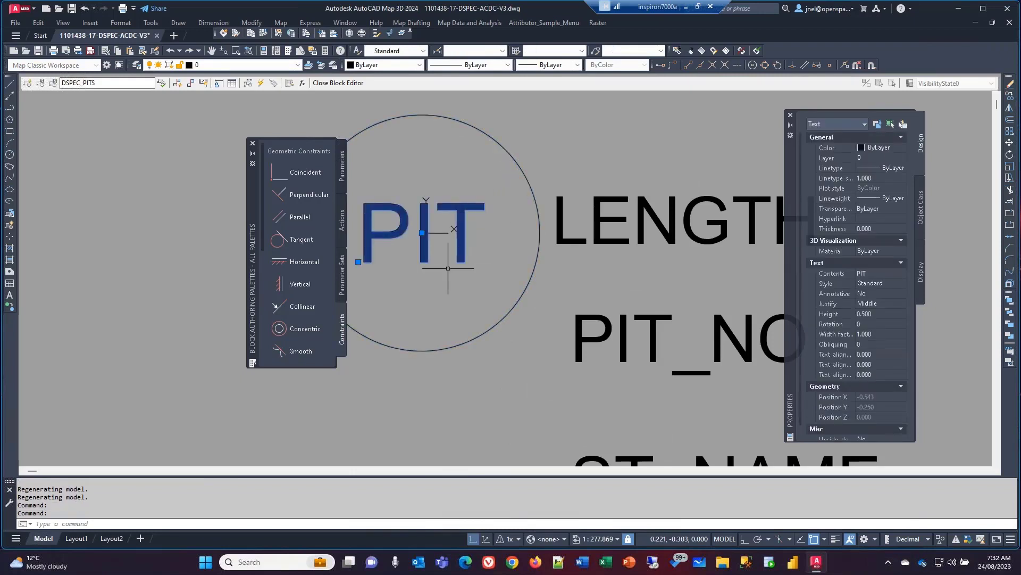
click(392, 181)
click(453, 264)
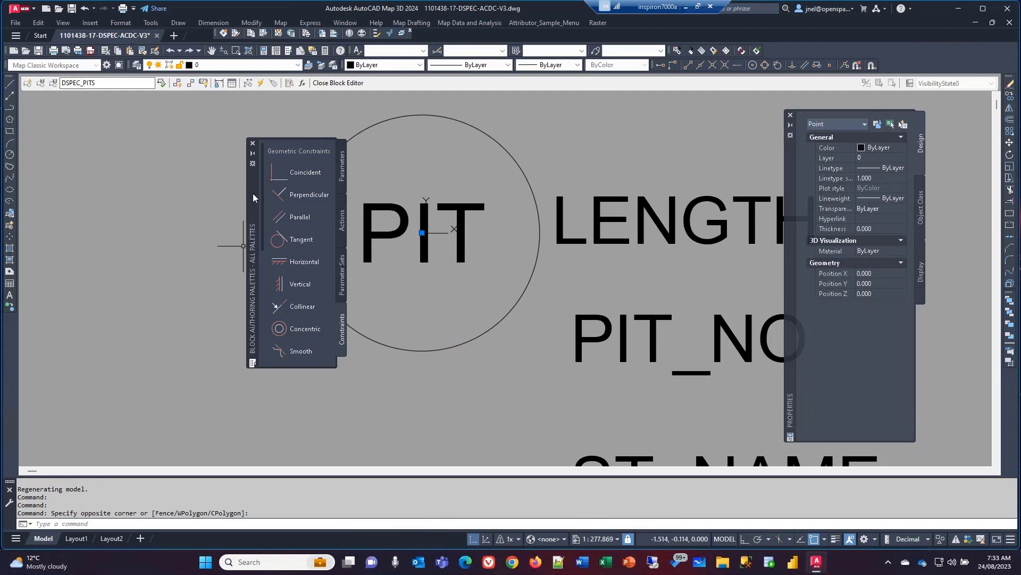
drag(253, 193, 128, 191)
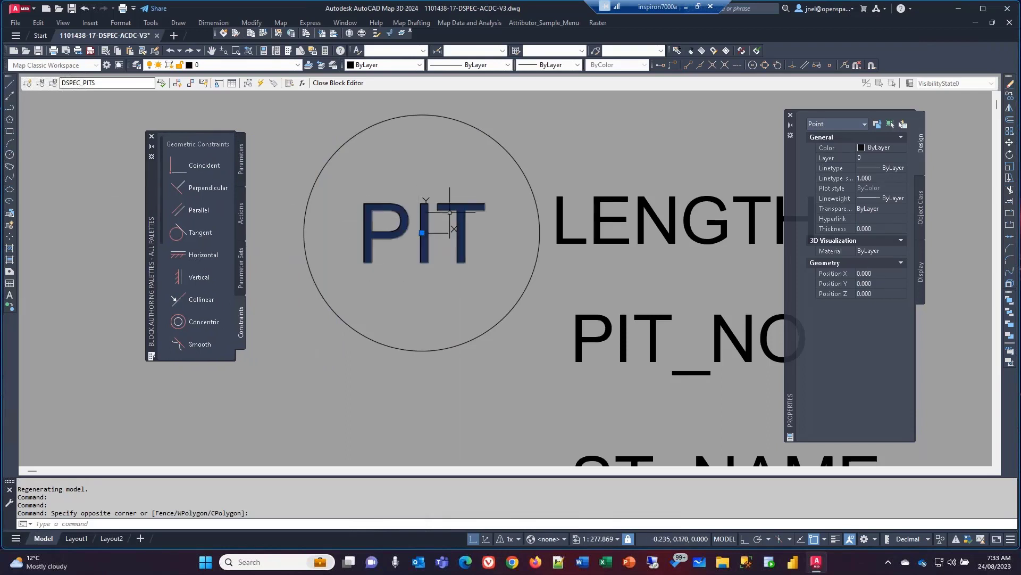
key(Escape)
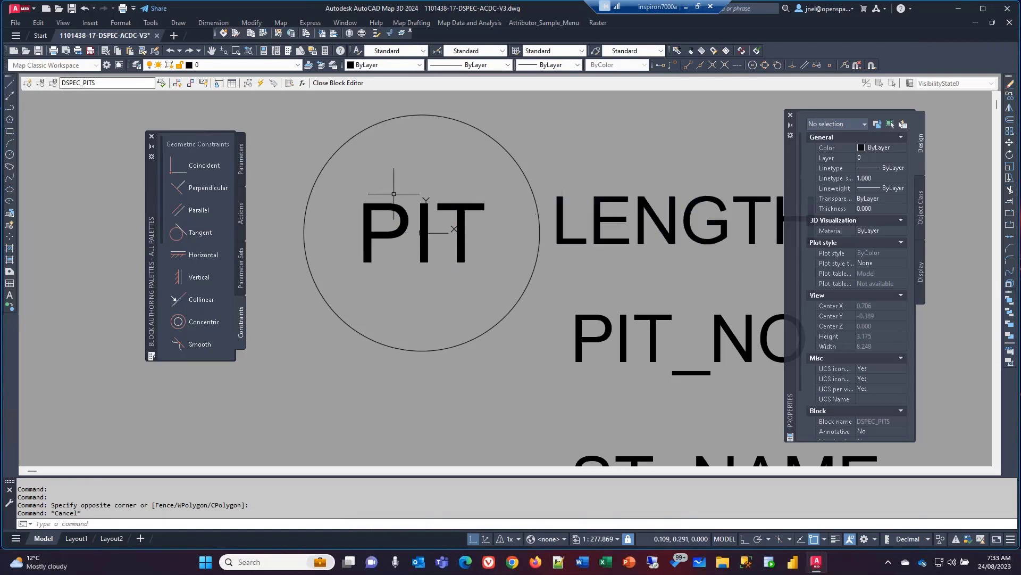
Move the Properties palette away from the attribute labels and review the Block Authoring parameters and actions
click(563, 209)
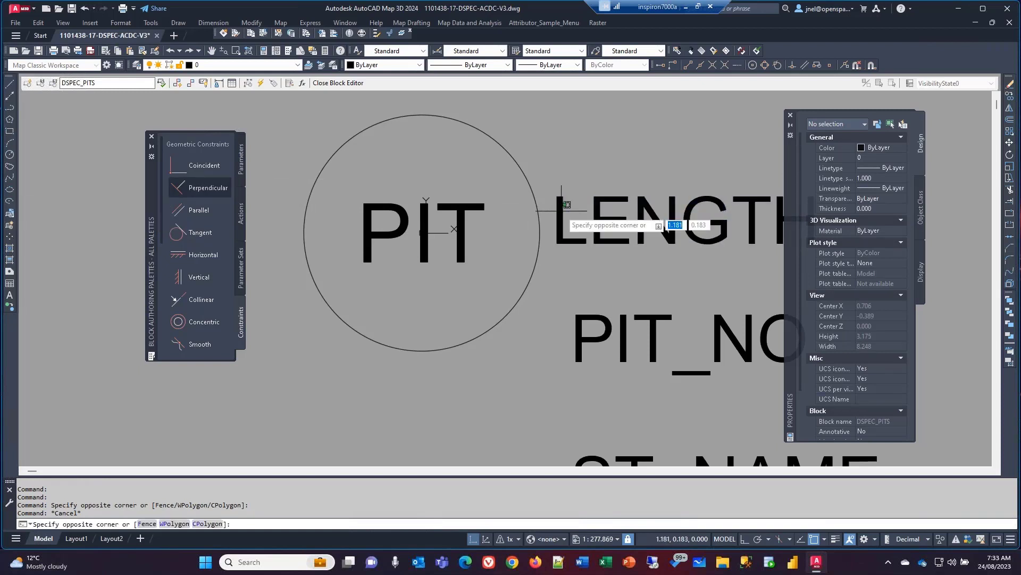
key(Escape)
scroll(565, 251, down, 3)
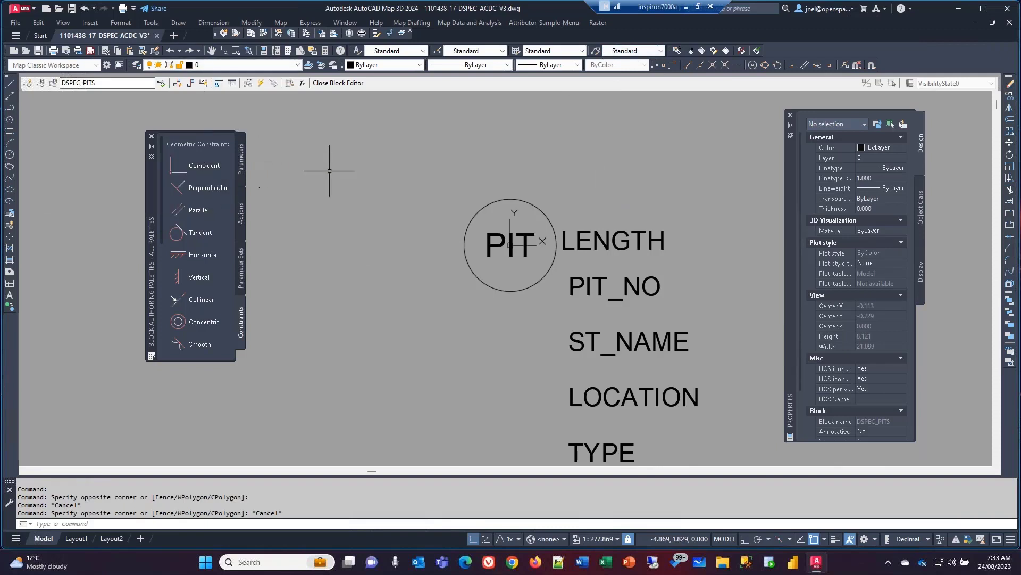
drag(792, 210, 822, 230)
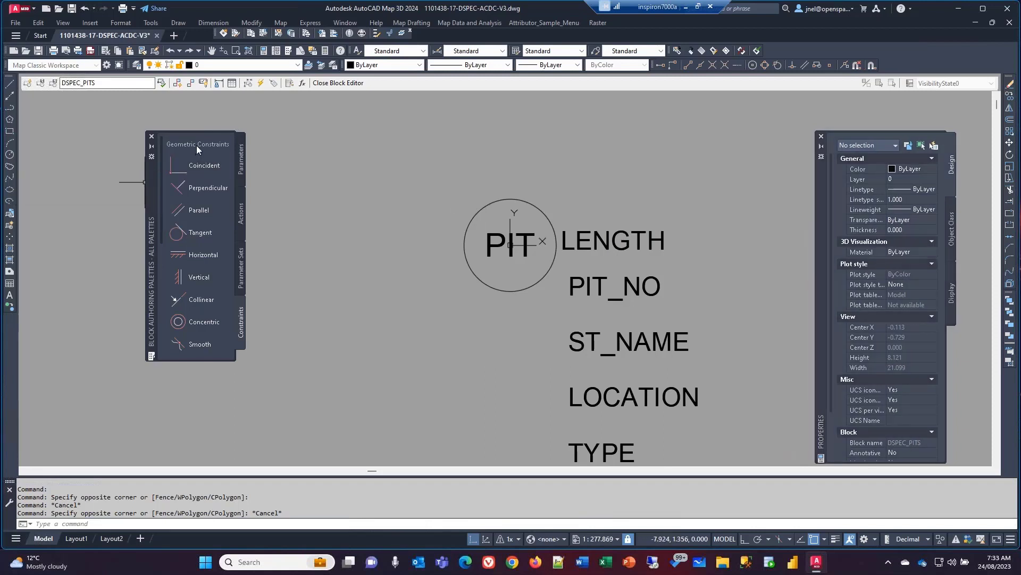
click(240, 160)
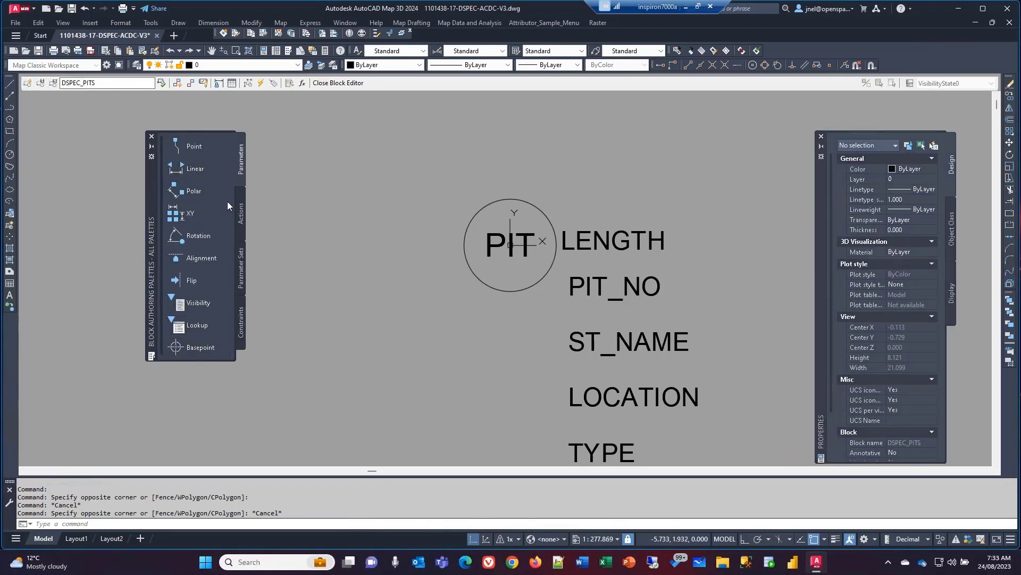
click(241, 212)
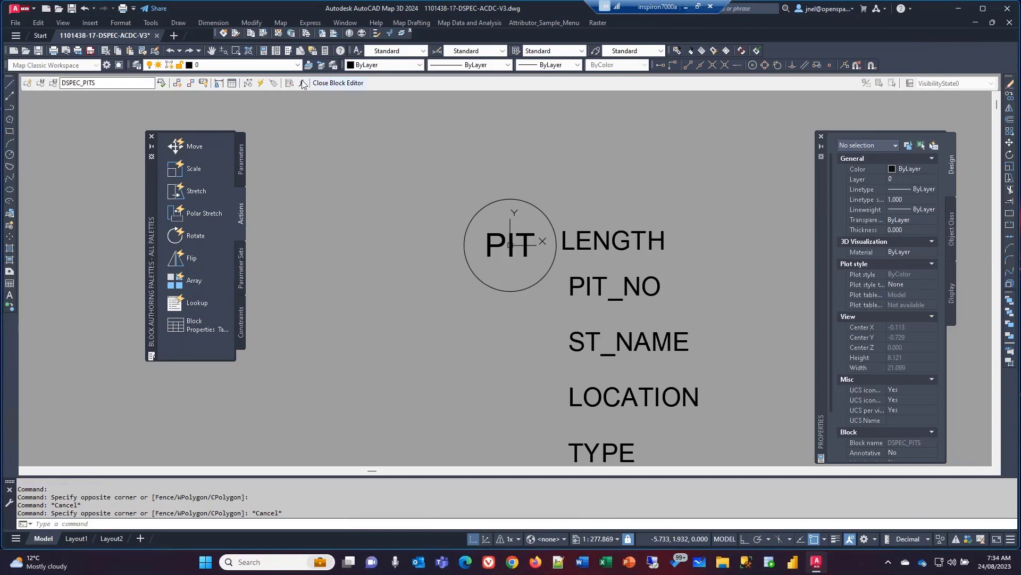
Examine the mode options of a new attribute definition and the fields available for its default value, then cancel the definition
click(273, 84)
drag(445, 169, 348, 151)
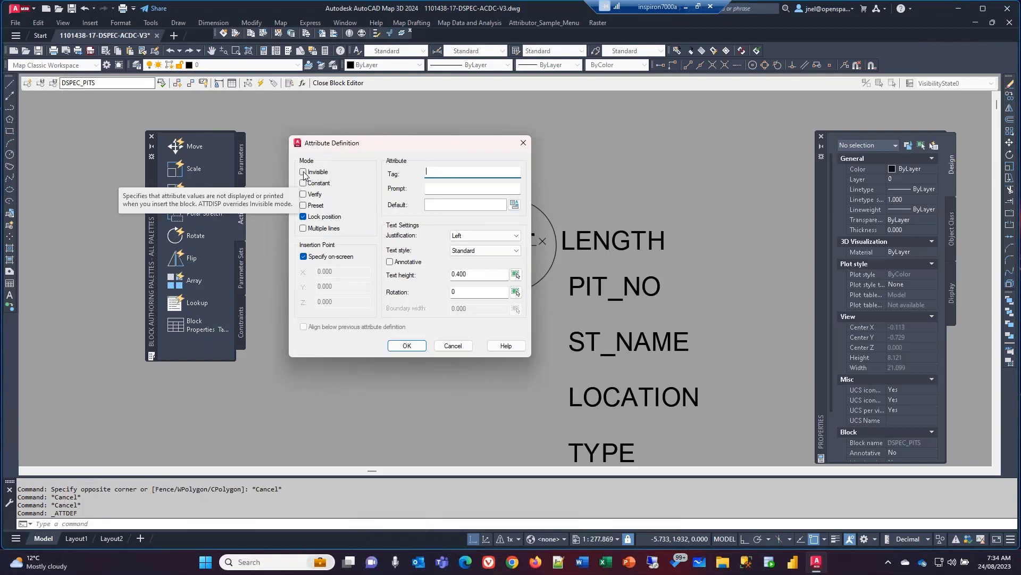
drag(391, 145, 362, 133)
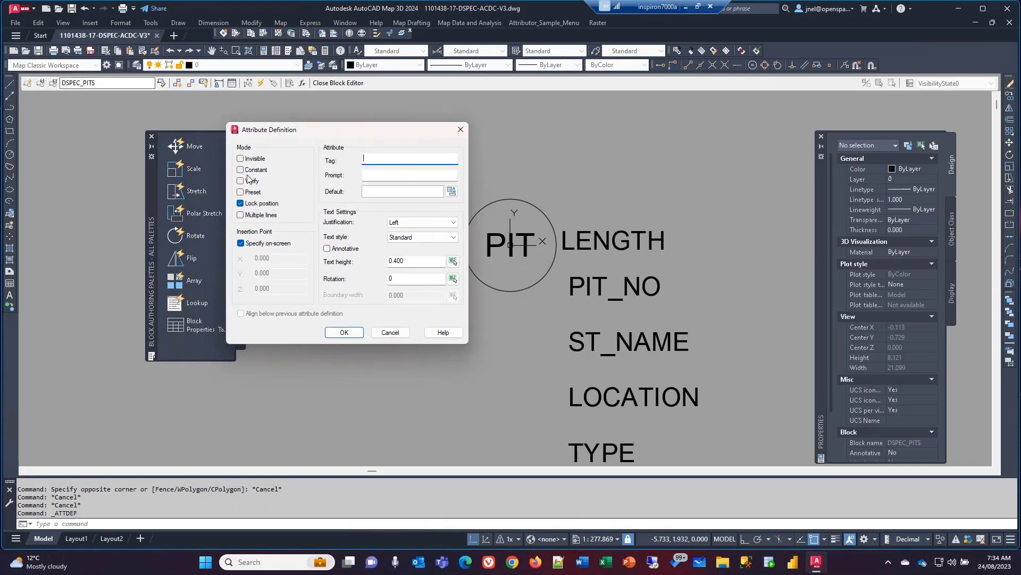
click(367, 175)
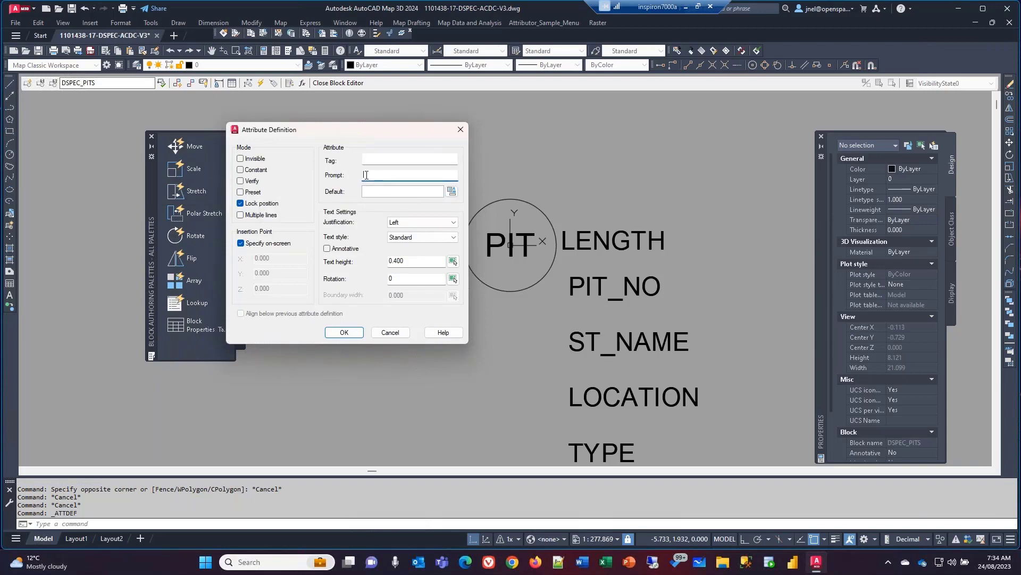
click(452, 191)
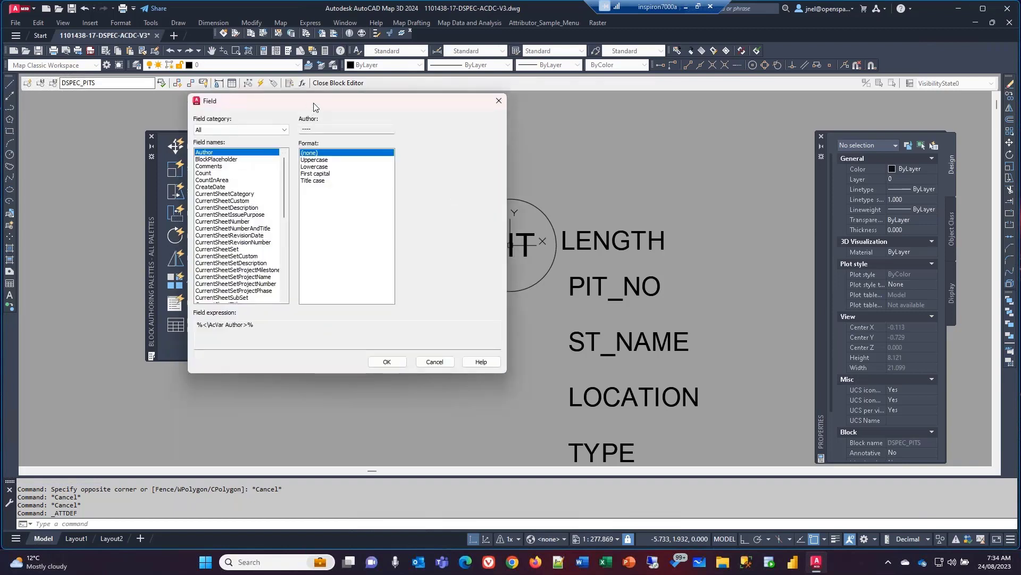
drag(314, 103, 324, 104)
drag(295, 174, 322, 155)
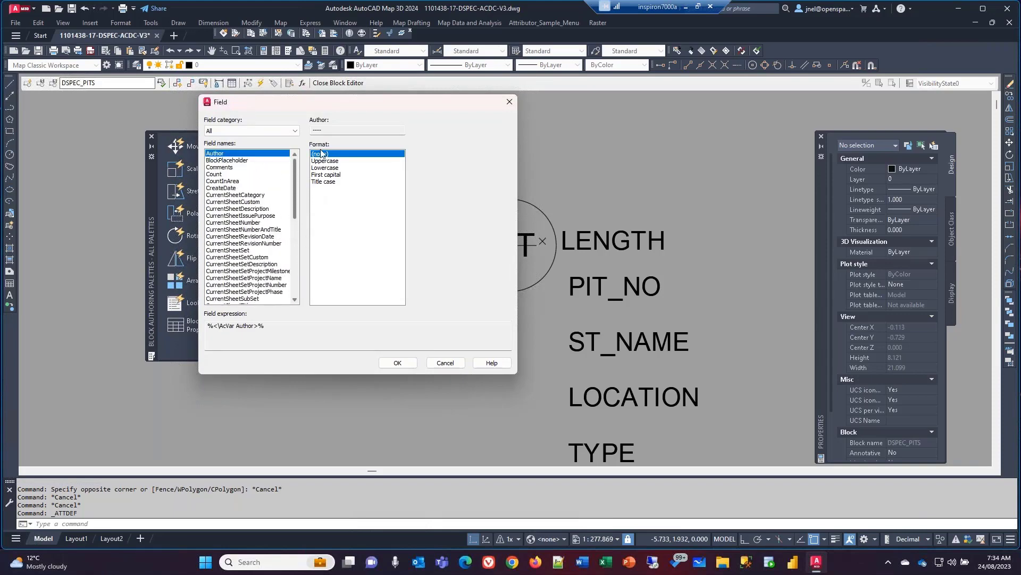
click(445, 363)
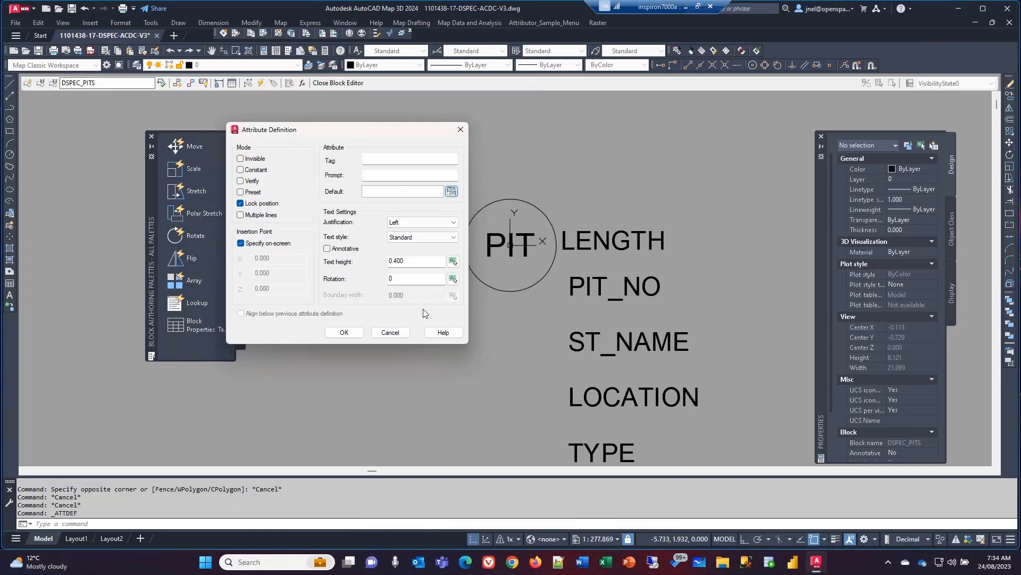
click(391, 332)
Close the Block Editor for DSPEC_PITS and discard the changes
scroll(383, 247, down, 5)
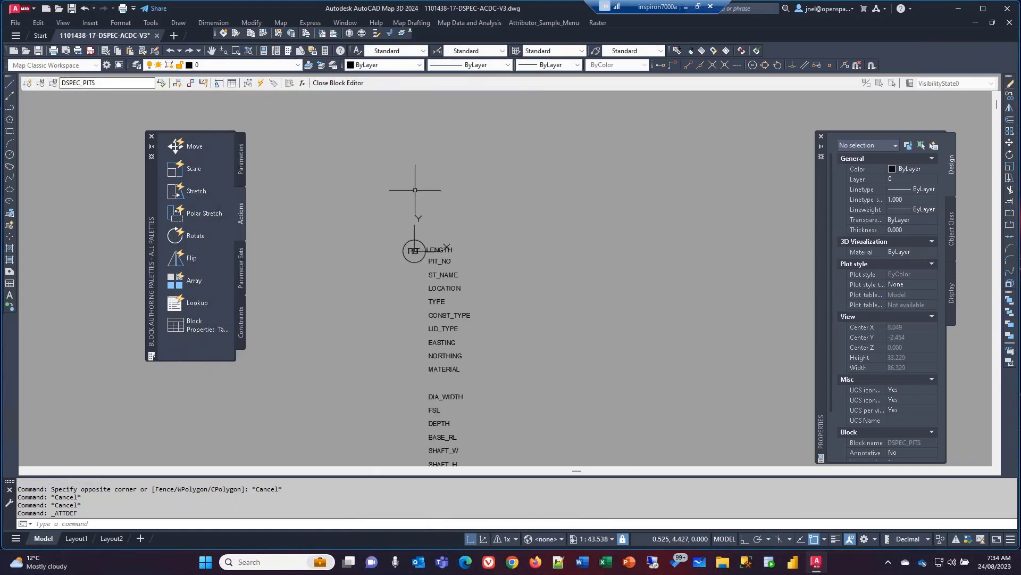
click(338, 83)
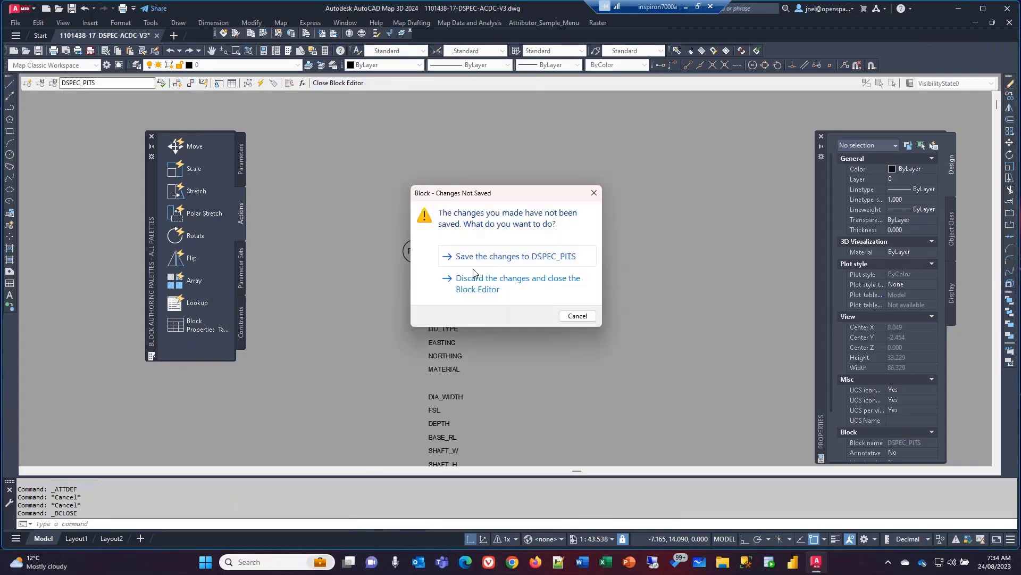
click(484, 282)
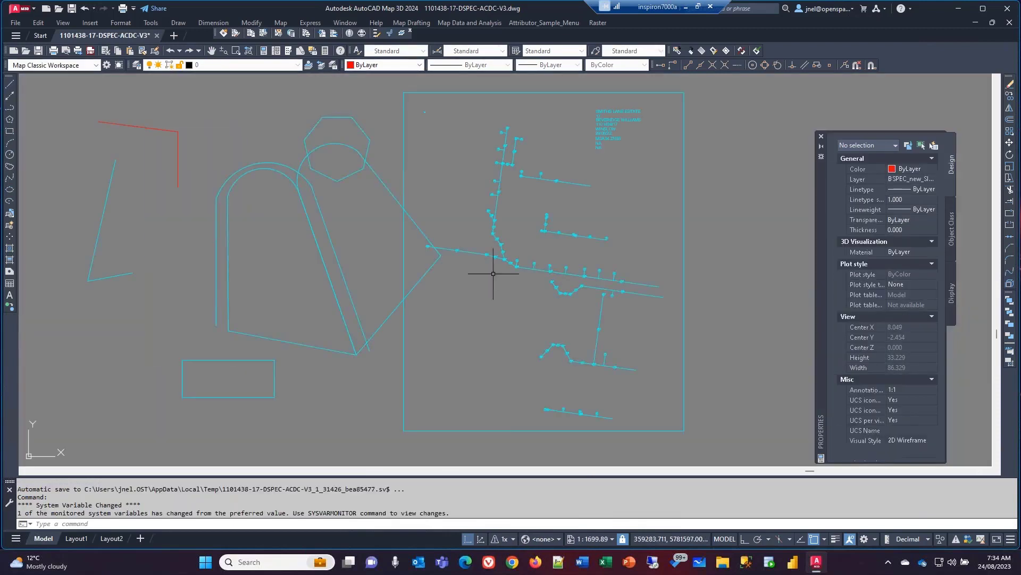
Open the Block Attribute Manager with the BATTMAN command and choose the DSPEC_PITS block
scroll(488, 251, up, 5)
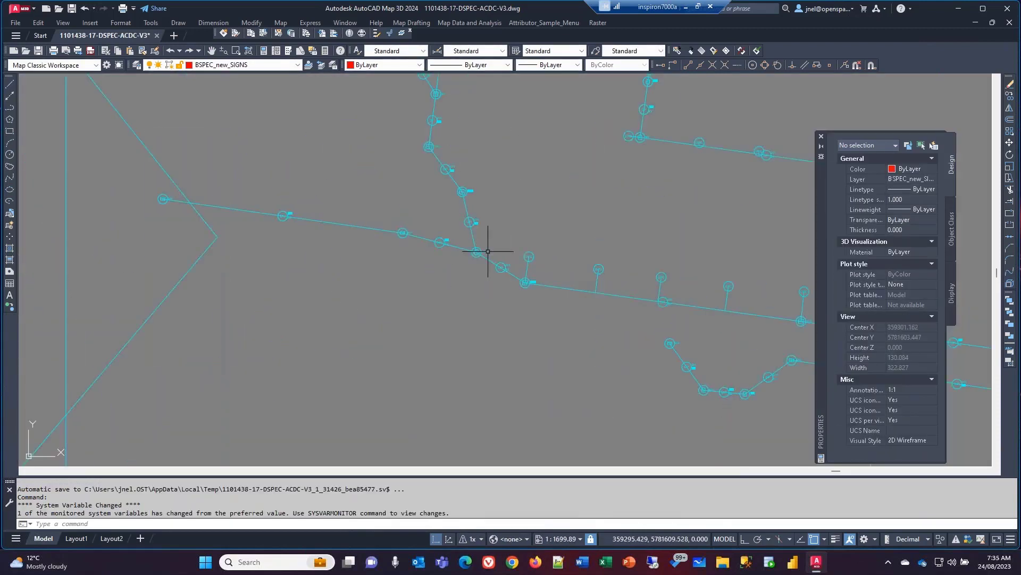
scroll(488, 251, up, 4)
text(BATTMa)
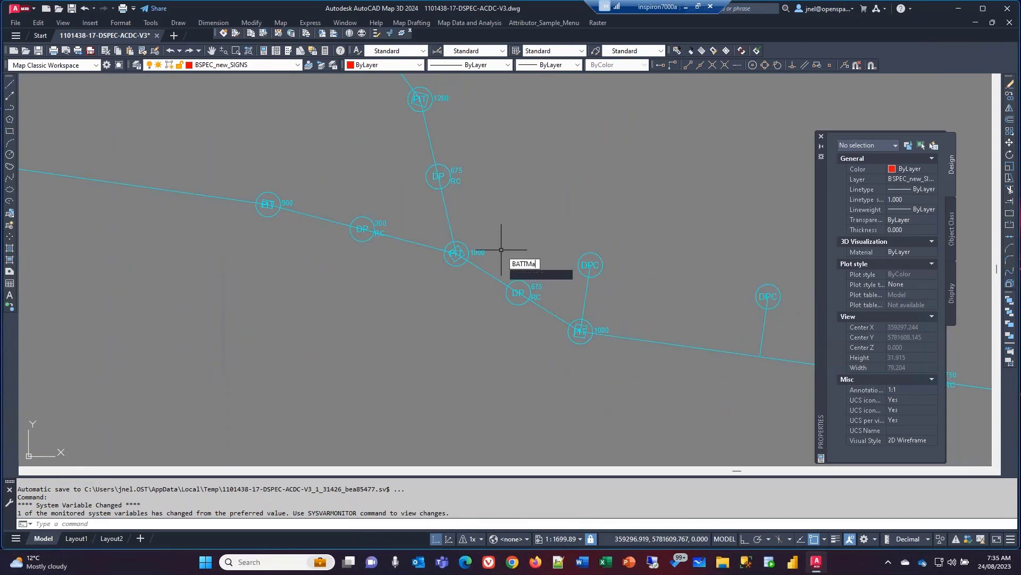
text(n)
key(Return)
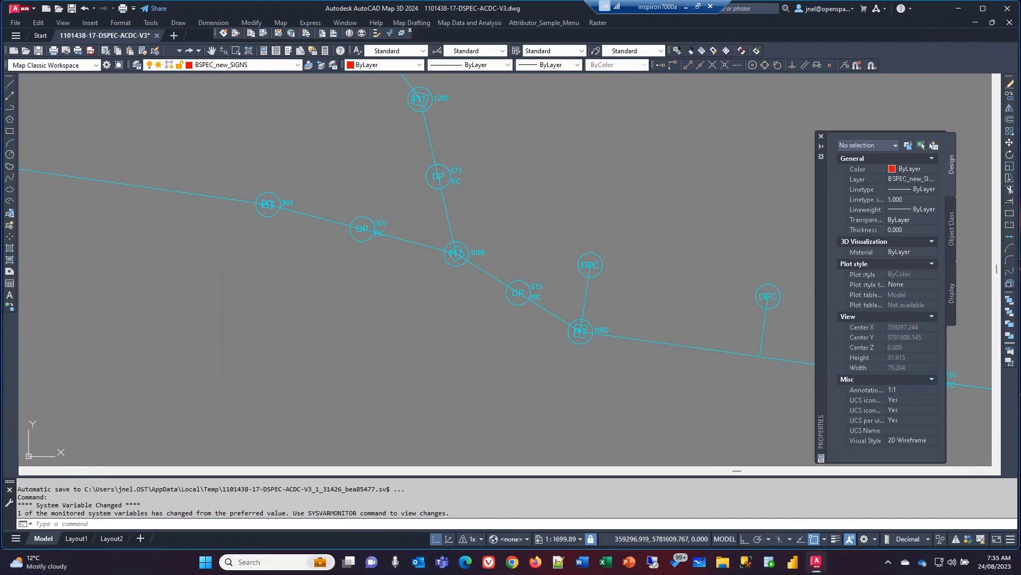
drag(517, 216, 311, 184)
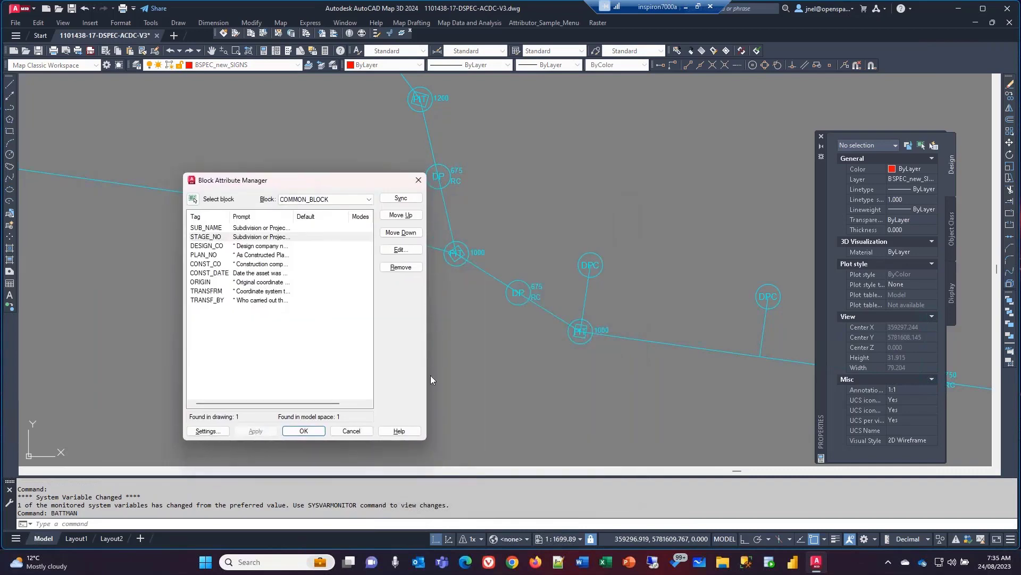
click(341, 199)
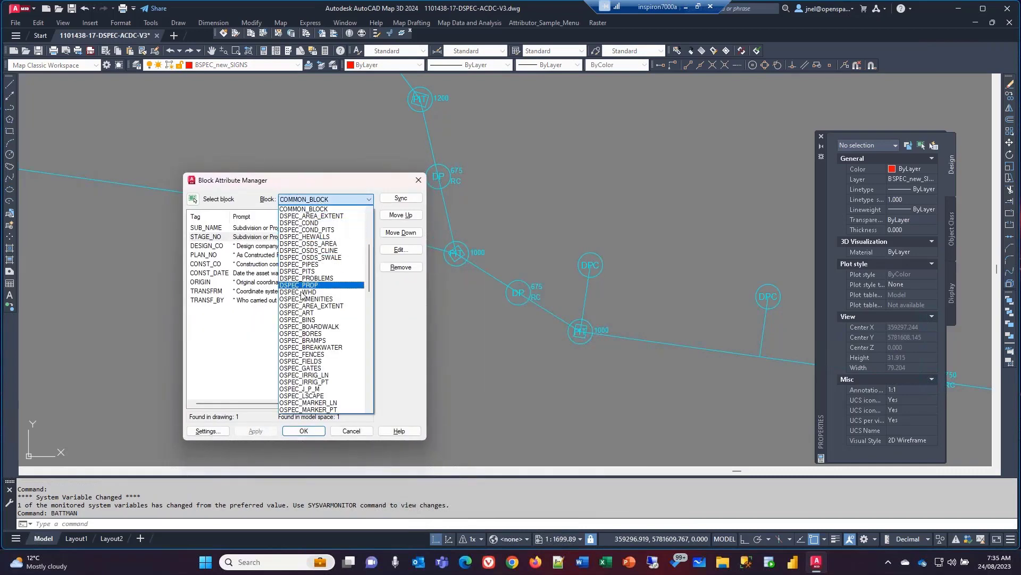
click(301, 271)
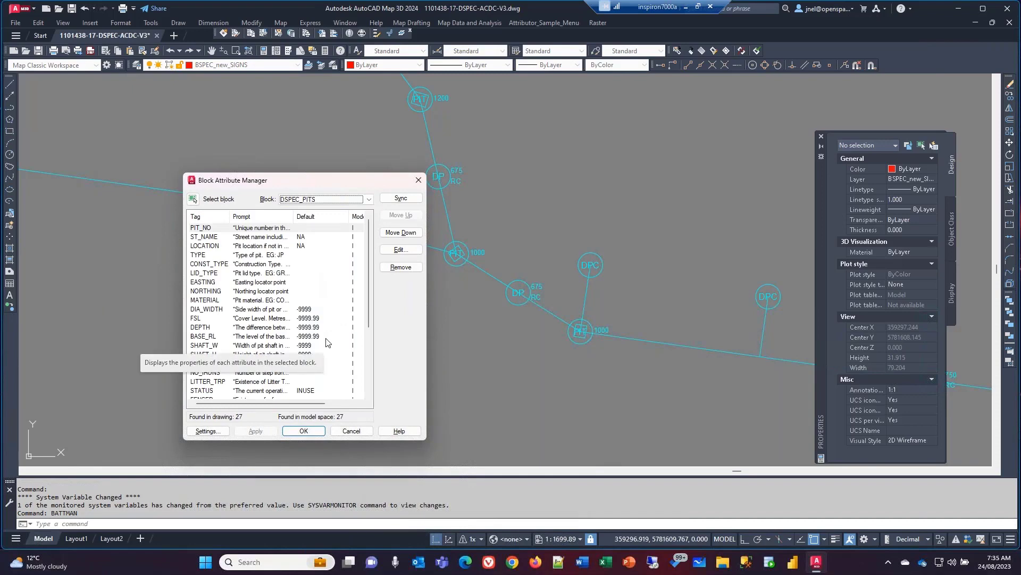
drag(259, 179, 209, 132)
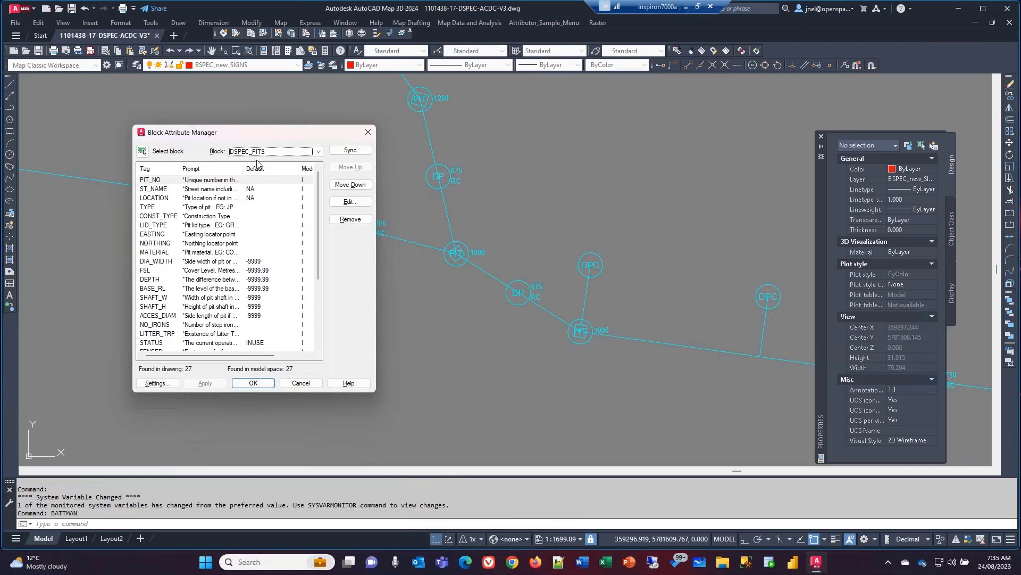
drag(253, 136, 240, 128)
Review the tags, prompts and default values of the DSPEC_PITS attributes from PIT_NO through LENGTH
scroll(314, 232, down, 4)
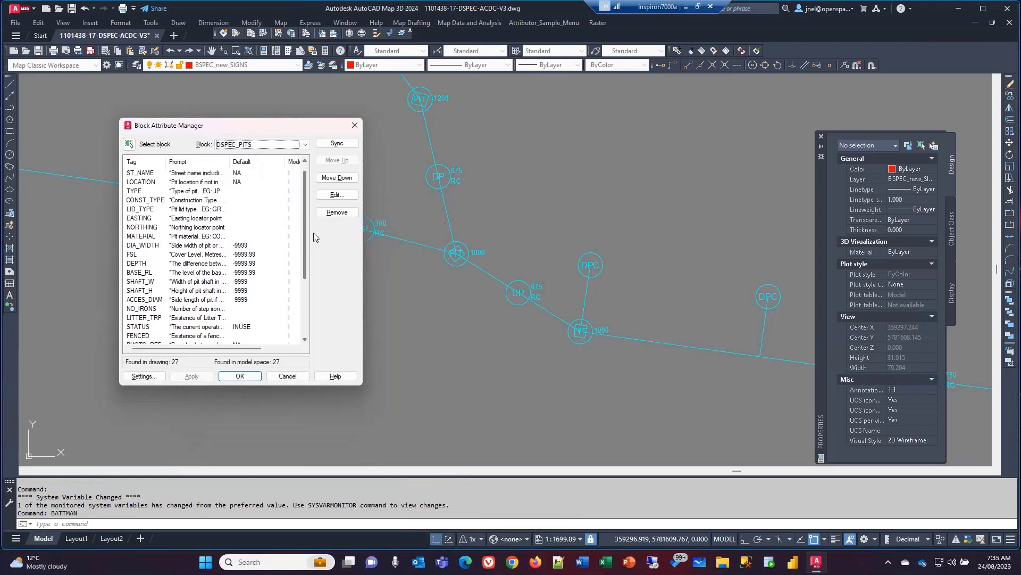
drag(329, 260, 324, 170)
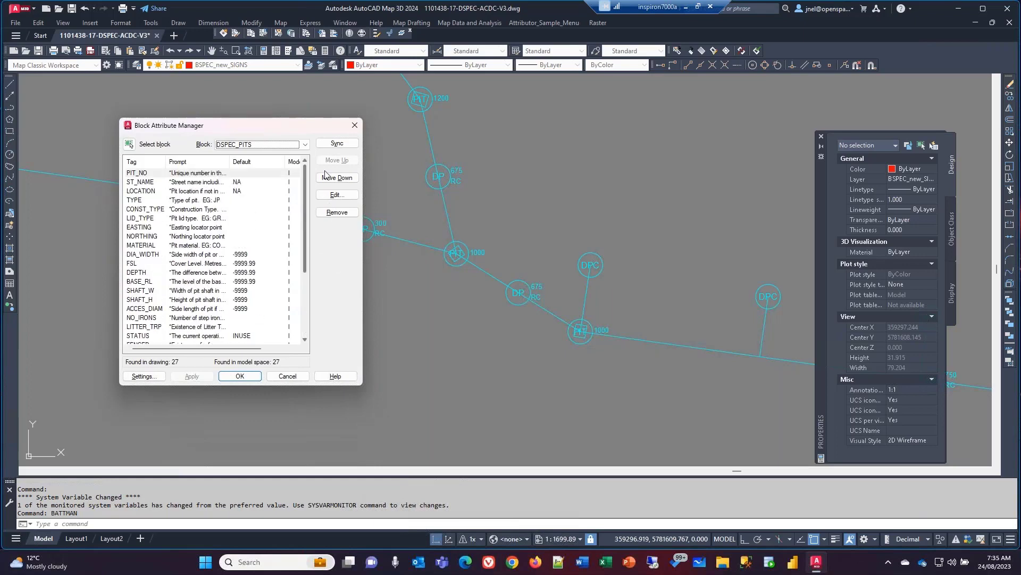
click(215, 175)
click(185, 183)
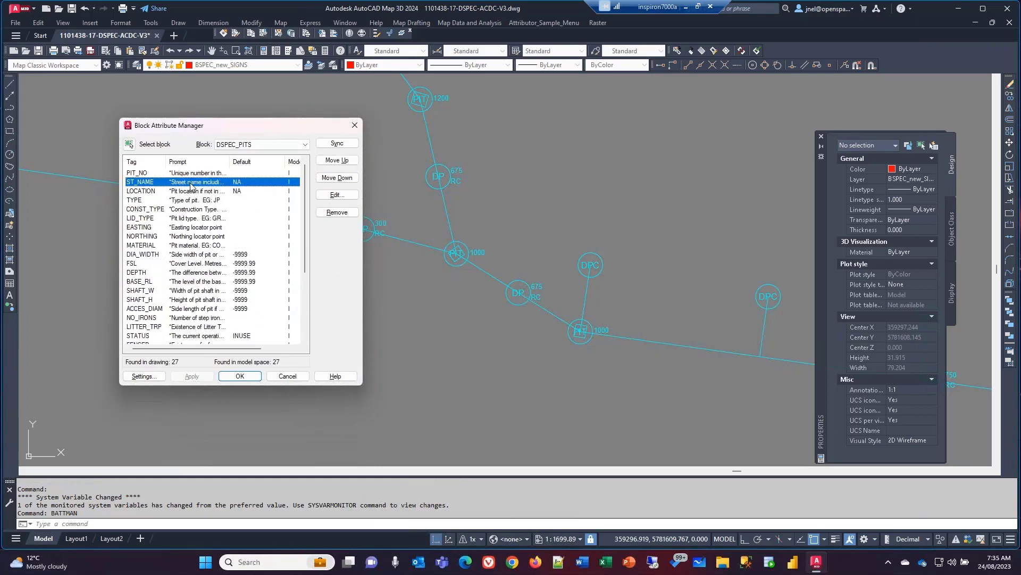
click(183, 209)
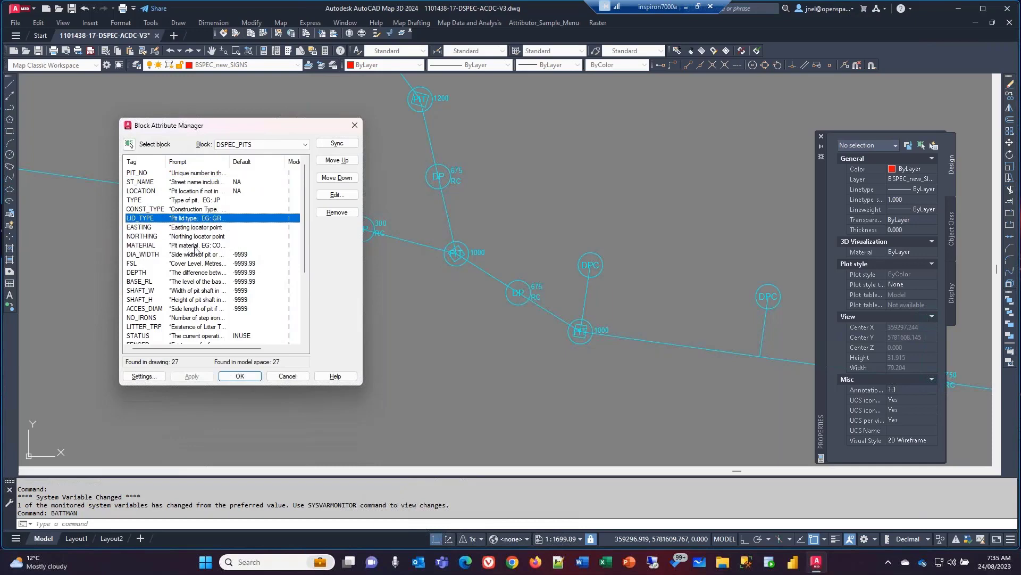
click(196, 246)
click(197, 290)
click(209, 327)
scroll(210, 326, down, 4)
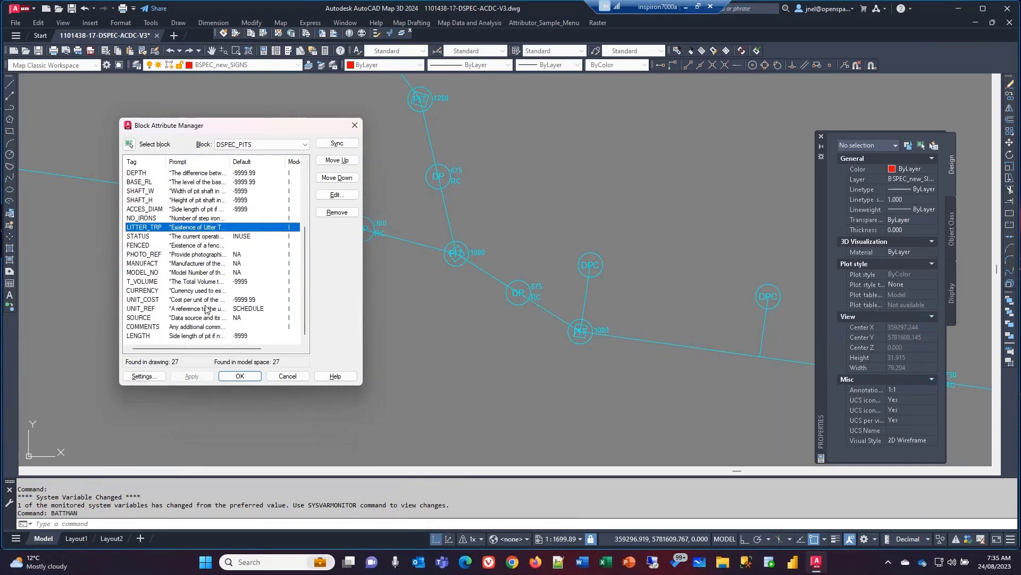
click(190, 238)
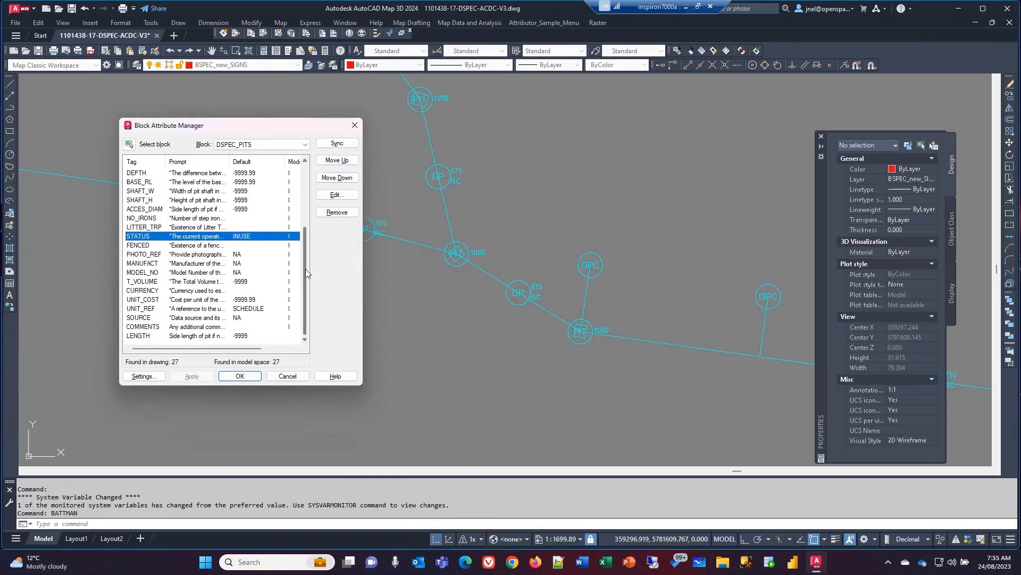
drag(307, 258, 313, 171)
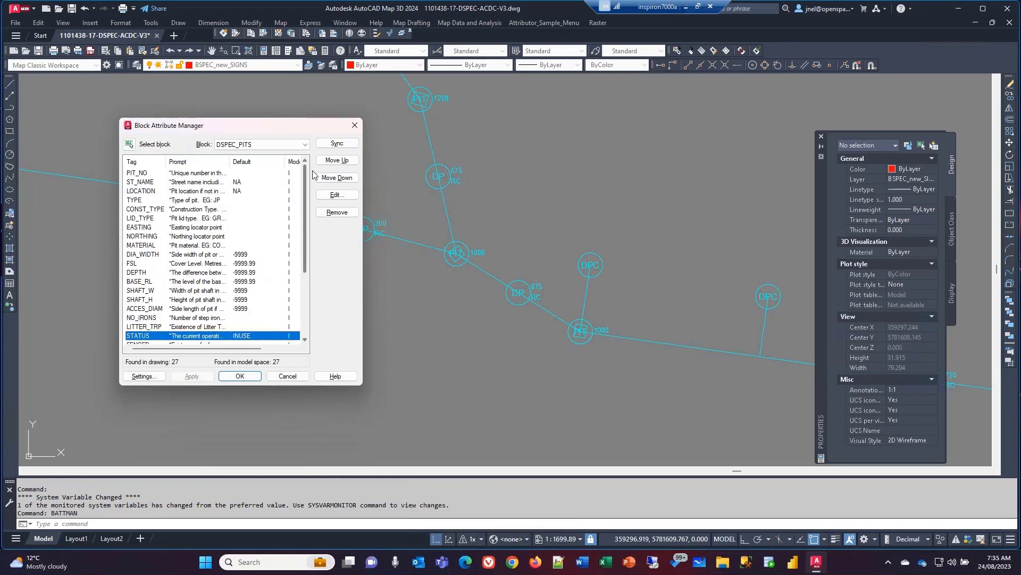
Inspect the edit settings of the LID_TYPE attribute, including its Invisible mode, and leave the attribute manager without saving
click(190, 219)
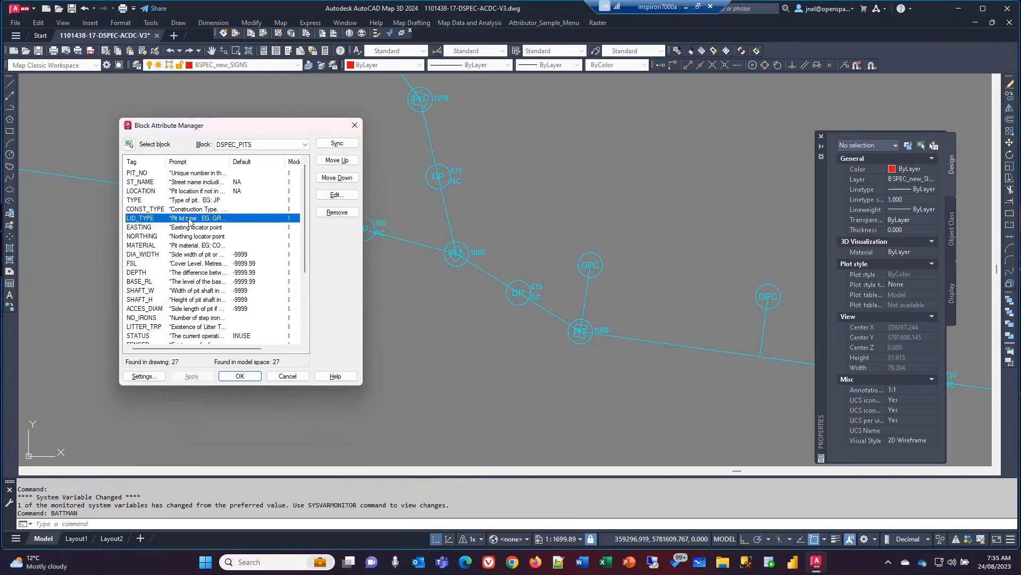
click(337, 194)
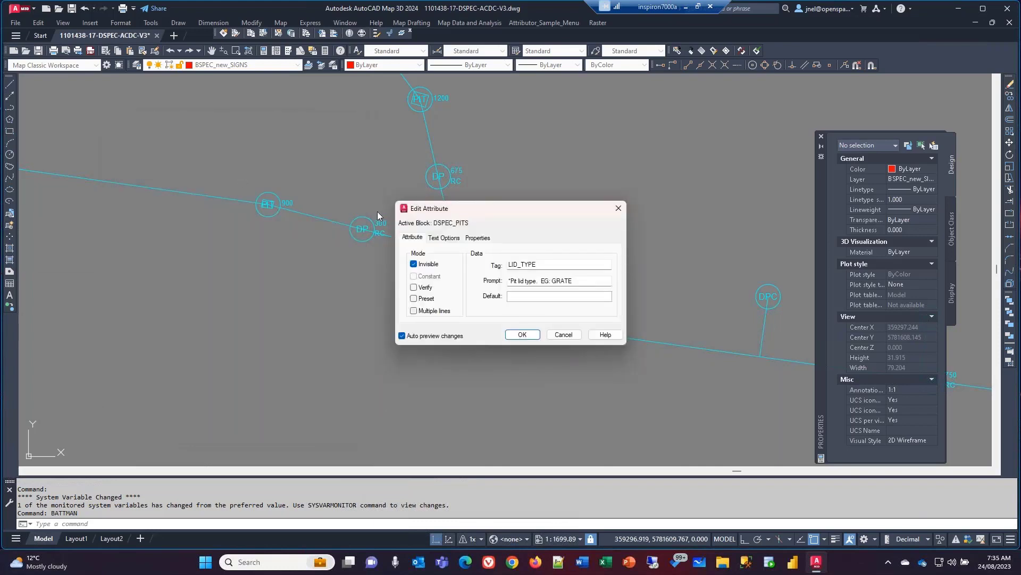
drag(470, 211, 256, 183)
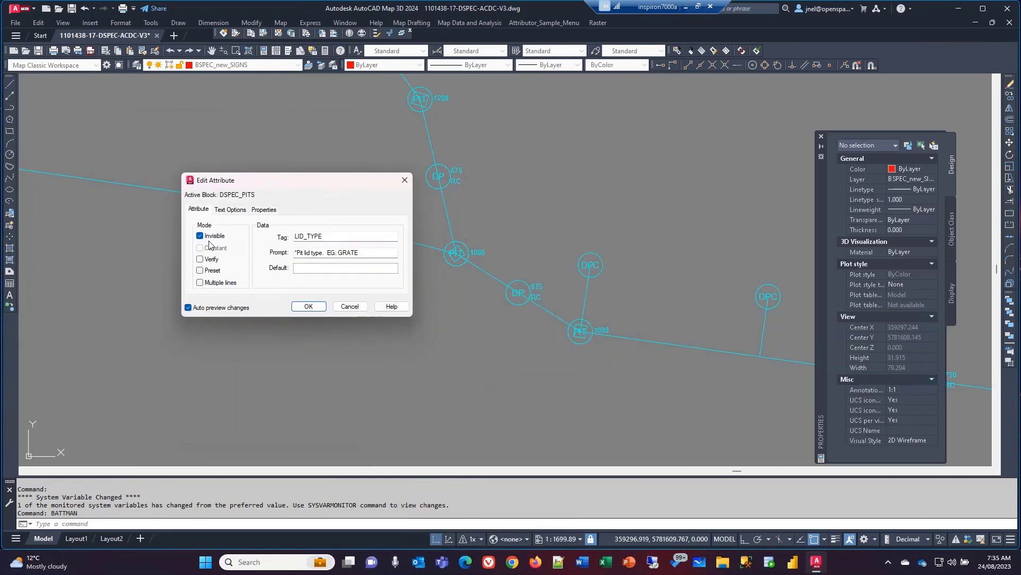
click(207, 240)
click(207, 240)
click(207, 240)
click(215, 237)
drag(277, 182, 222, 167)
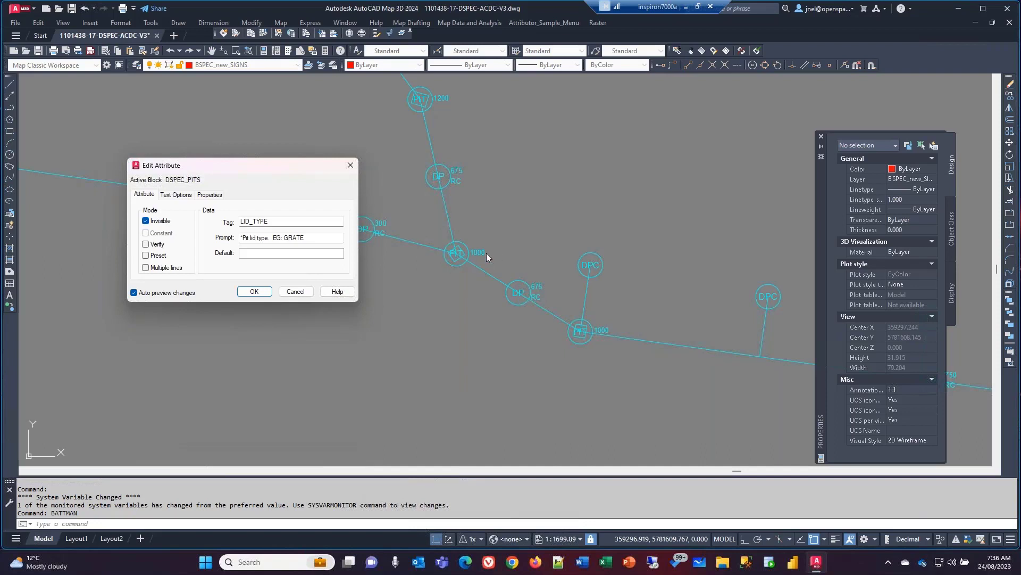
click(295, 292)
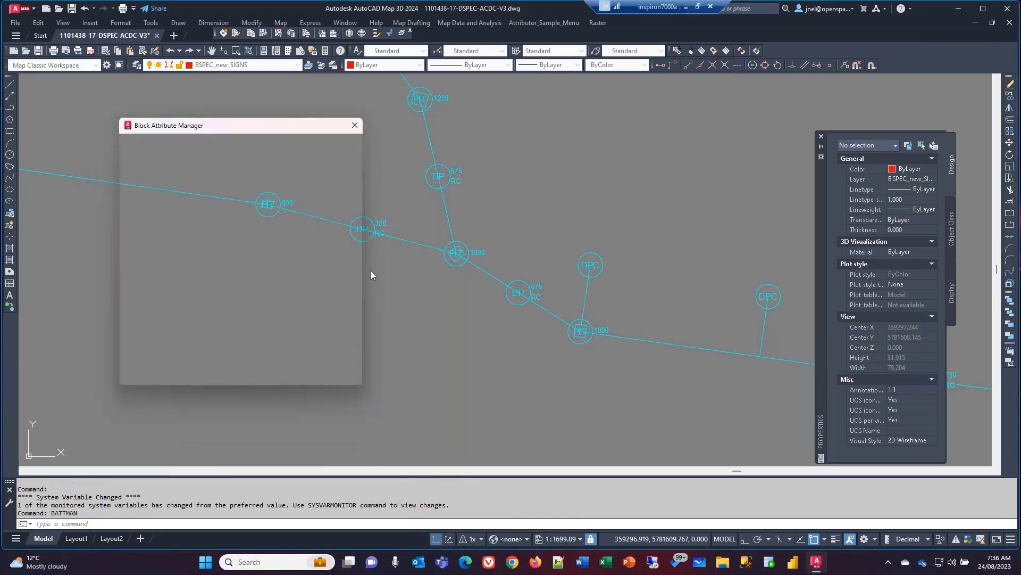
click(304, 375)
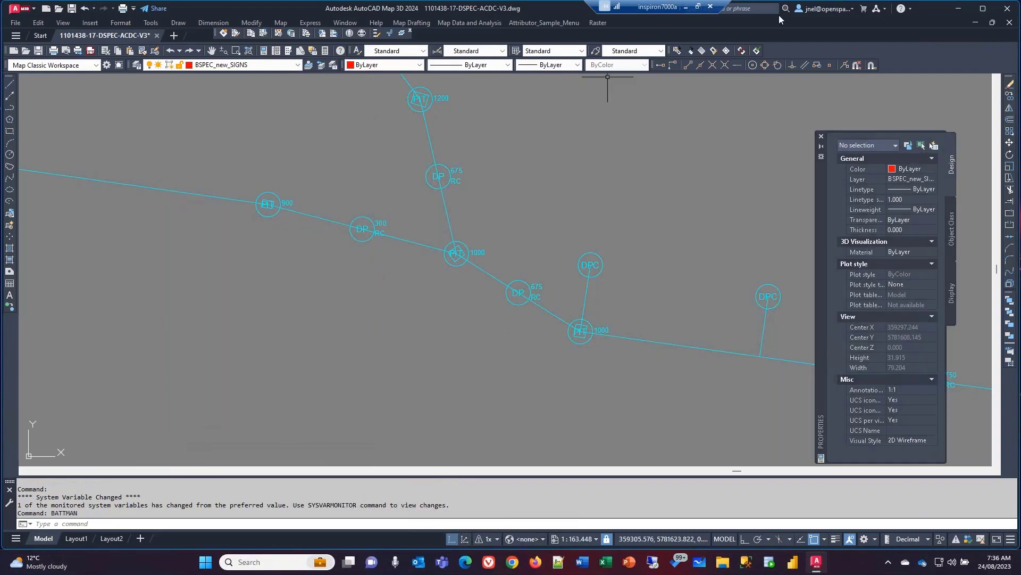
Move the long slanted line on the OSDS_SWALE layer by its midpoint, about 35 units left and 5.5 up, away from the short line
scroll(686, 133, down, 4)
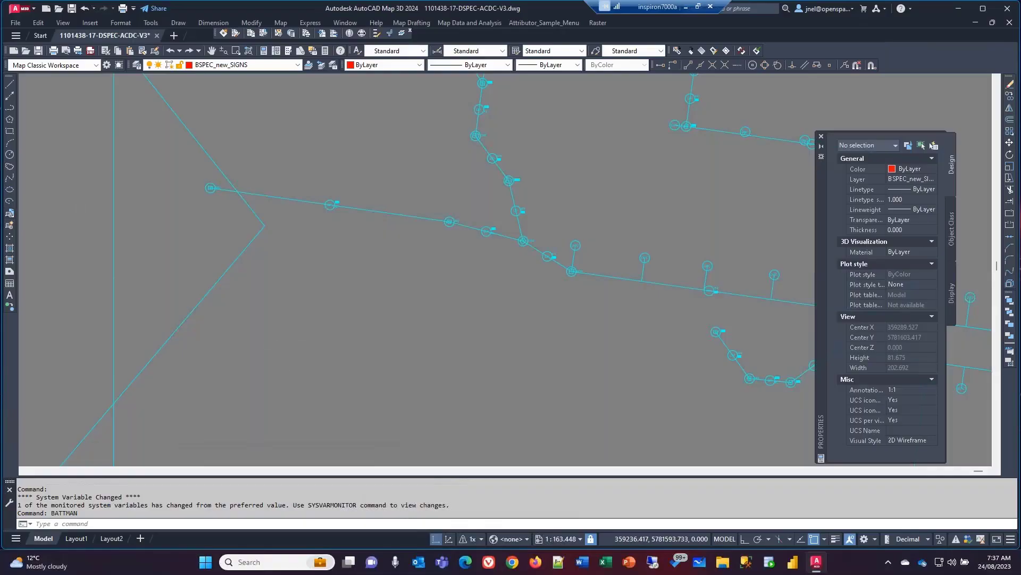
mouse_move(289, 342)
middle_down()
mouse_move(307, 178)
mouse_move(379, 172)
middle_up()
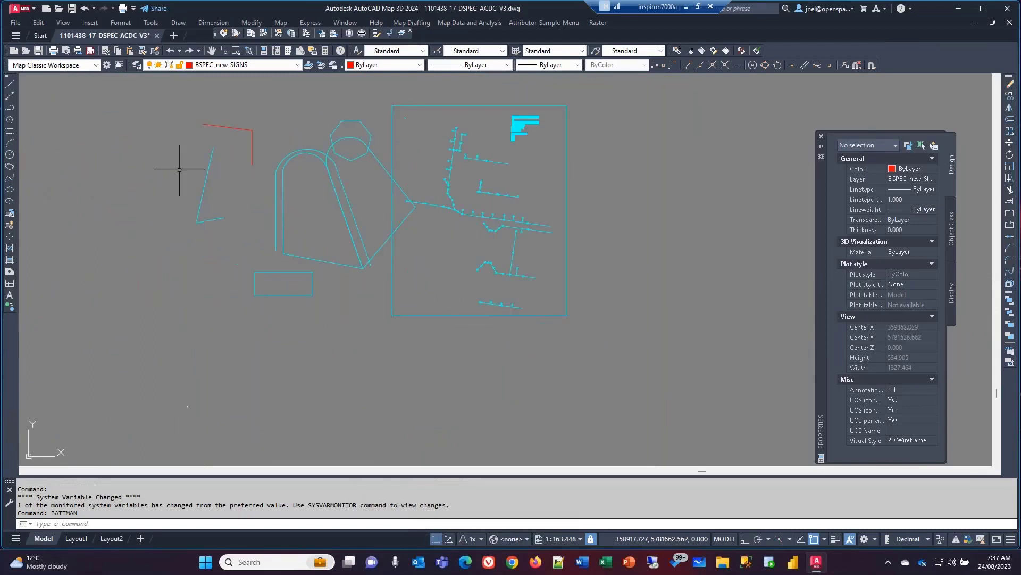
click(209, 166)
scroll(207, 146, up, 6)
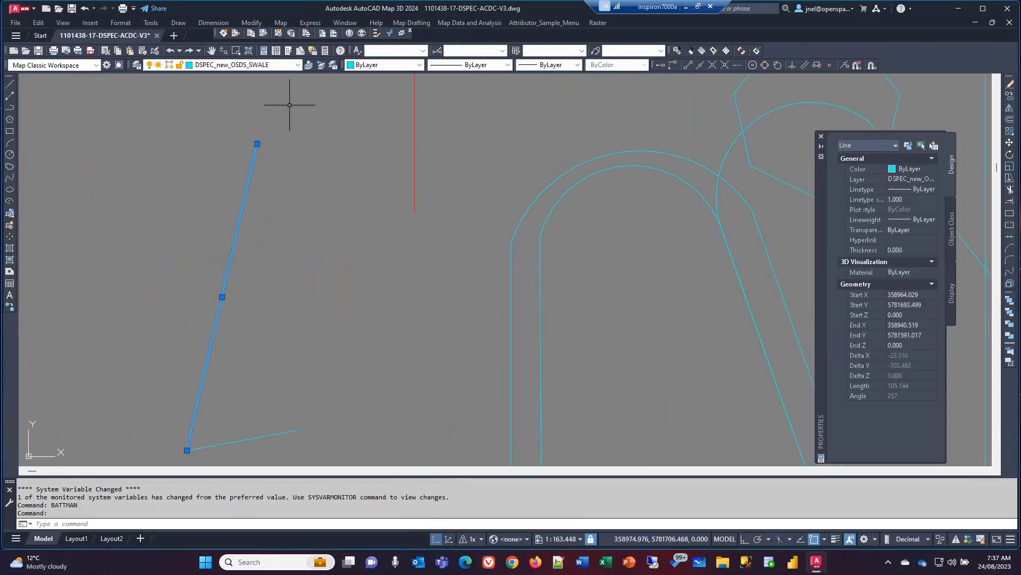
mouse_move(315, 154)
middle_down()
mouse_move(333, 178)
mouse_move(414, 154)
middle_up()
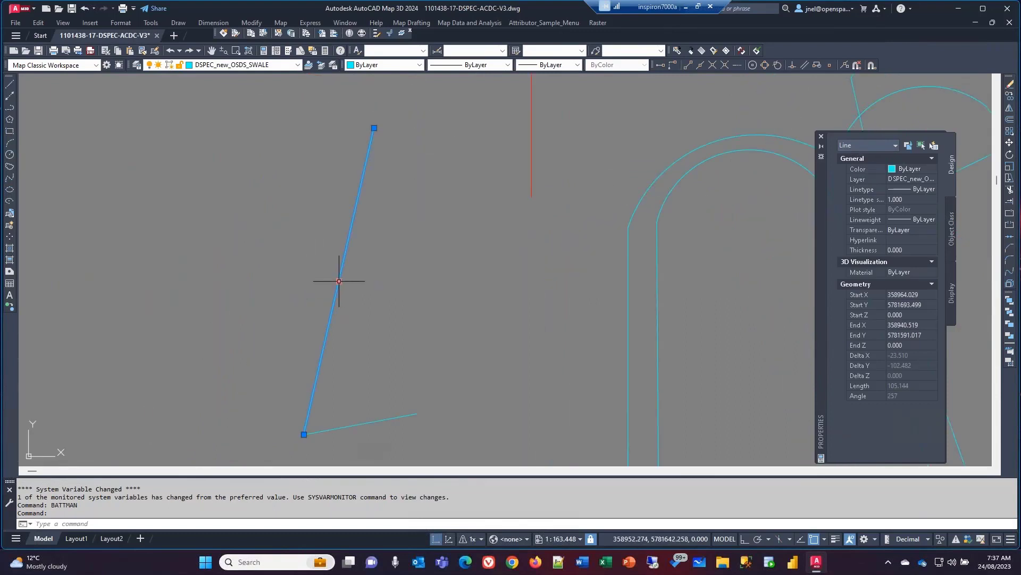
mouse_move(303, 435)
click(339, 281)
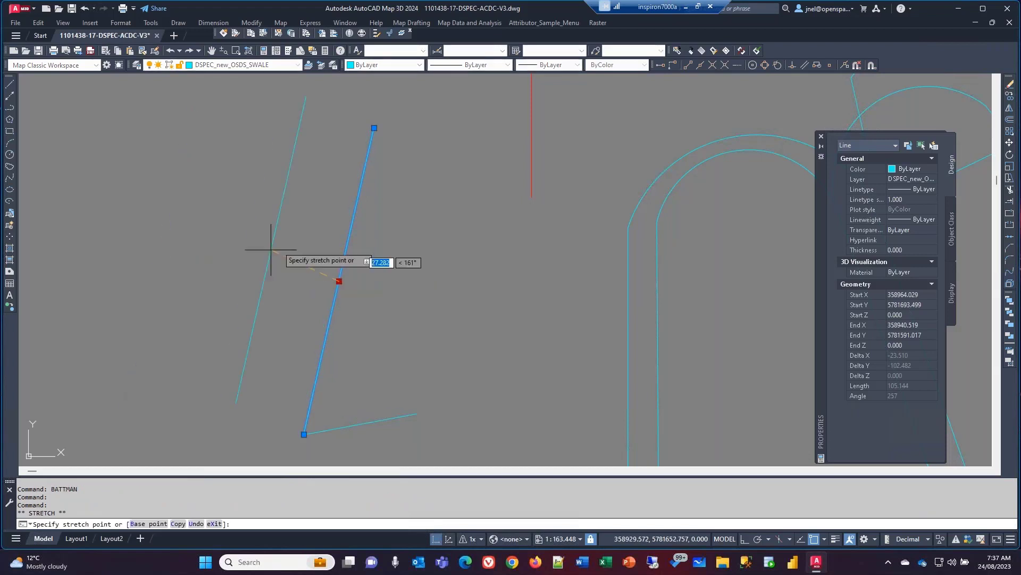
click(233, 265)
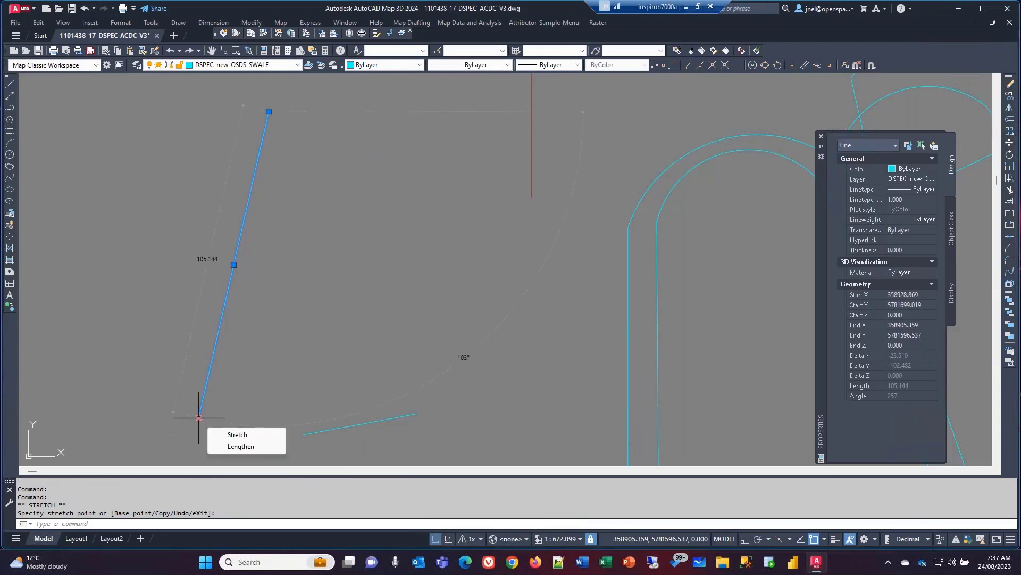
Shorten the long slanted swale line by 22 units from its lower endpoint using the grip's Lengthen option
click(199, 418)
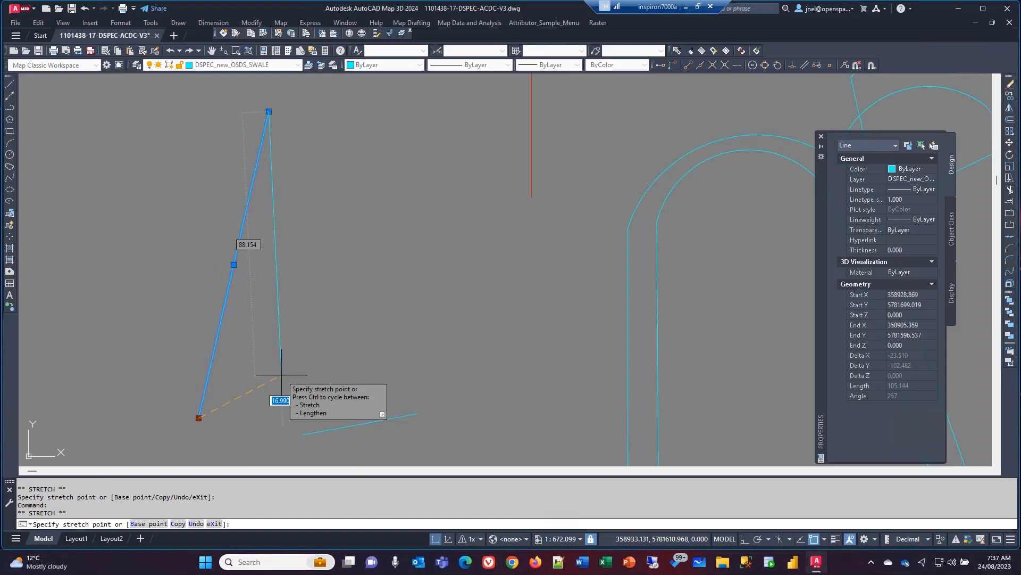
key(ctrl)
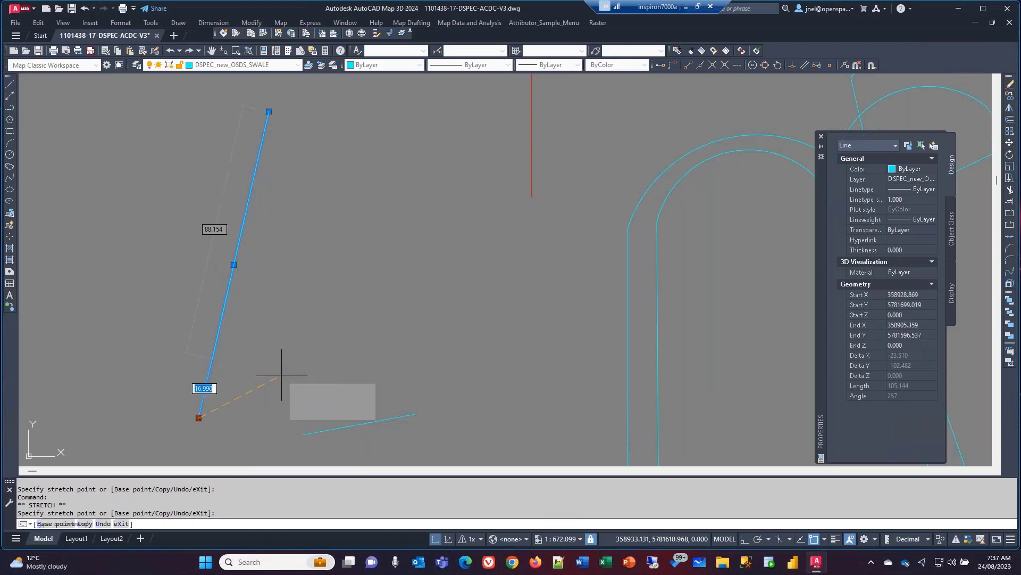
key(ctrl)
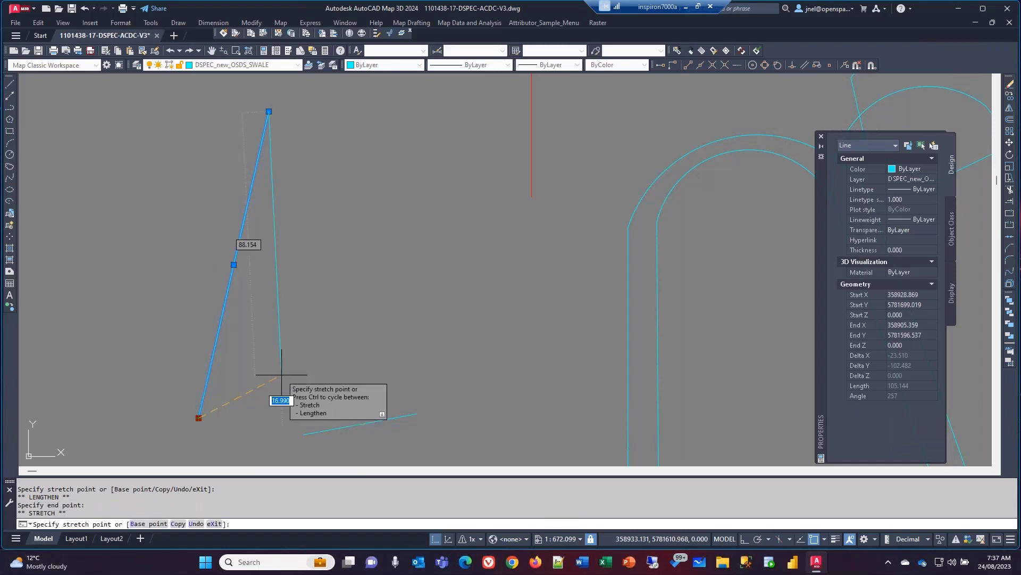
key(ctrl)
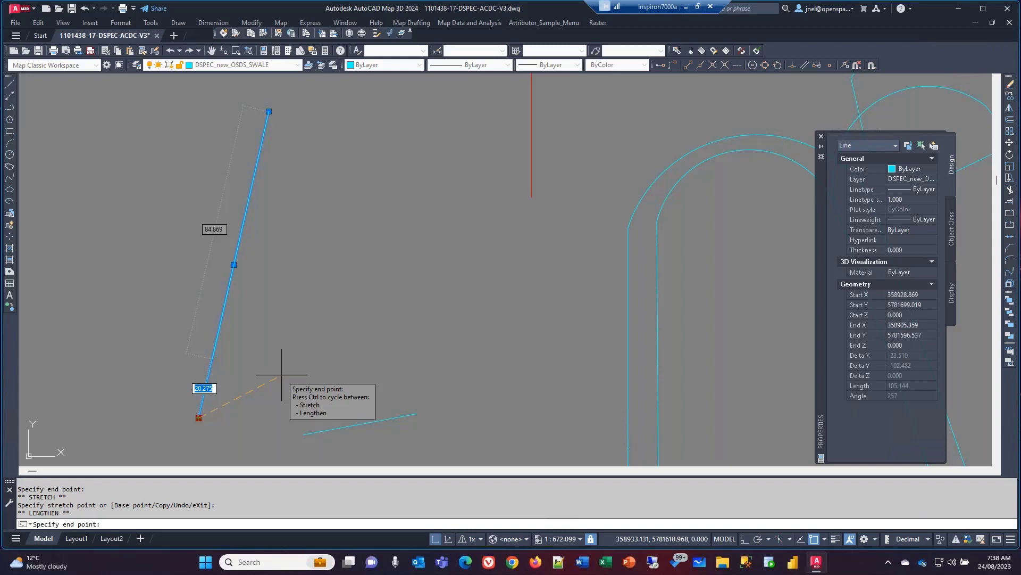
text(2)
key(Return)
Lengthen the slanted line freehand from its lower endpoint to about 102.4 units in total, and deselect it
mouse_move(213, 354)
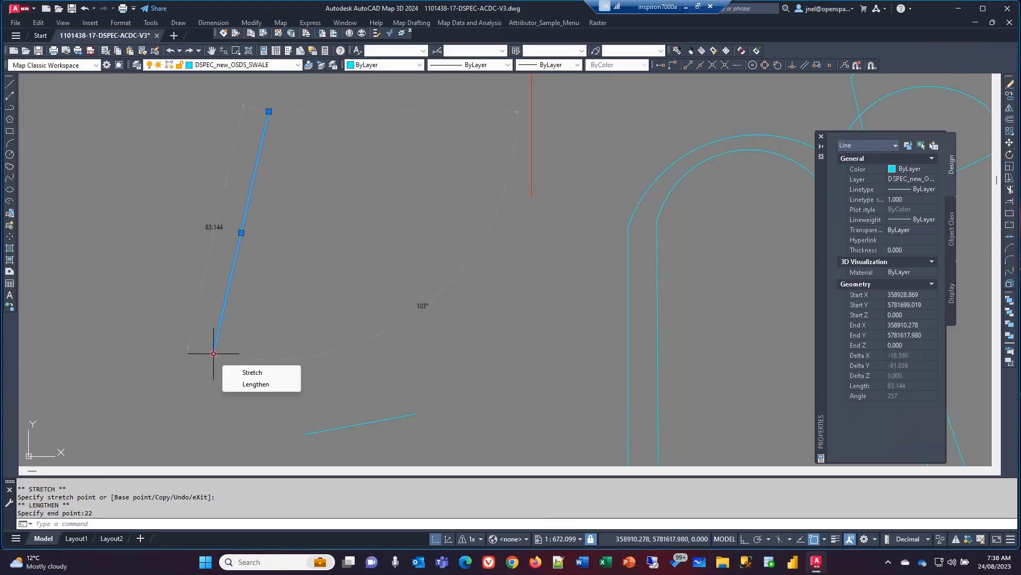
click(238, 383)
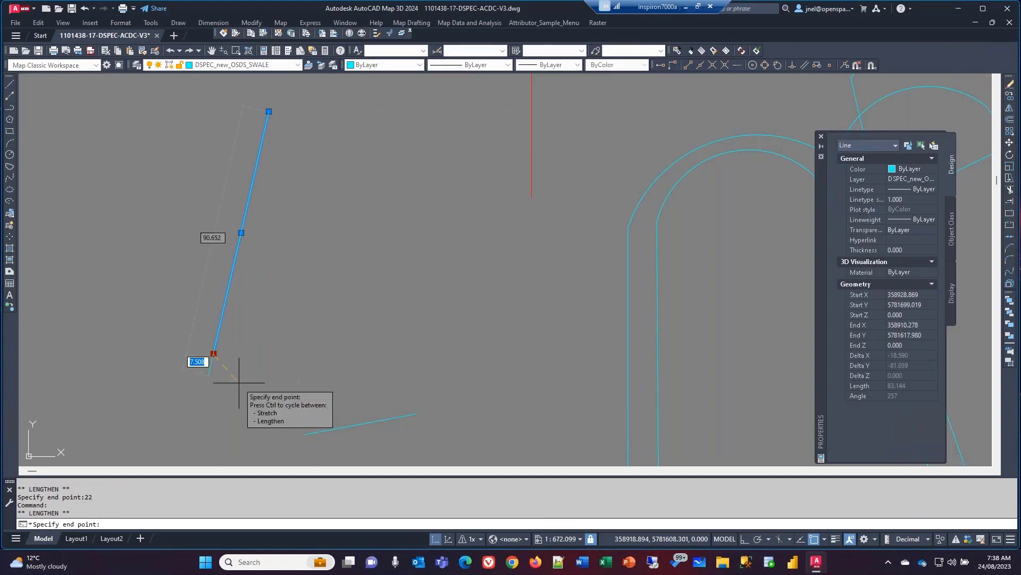
click(200, 410)
mouse_move(201, 410)
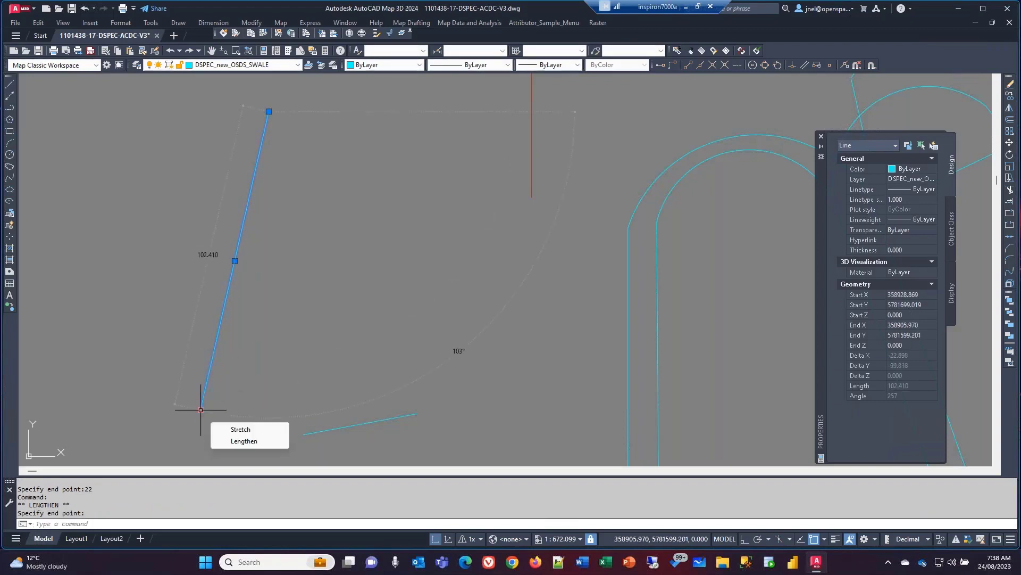
key(Escape)
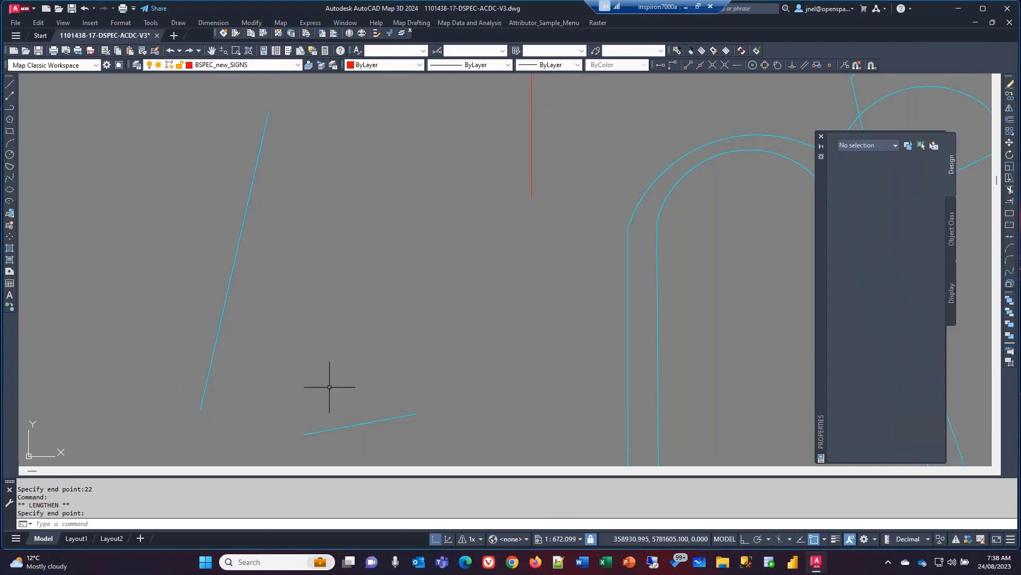
Select the inner closed swale polyline with the arched upper end
click(657, 237)
click(658, 239)
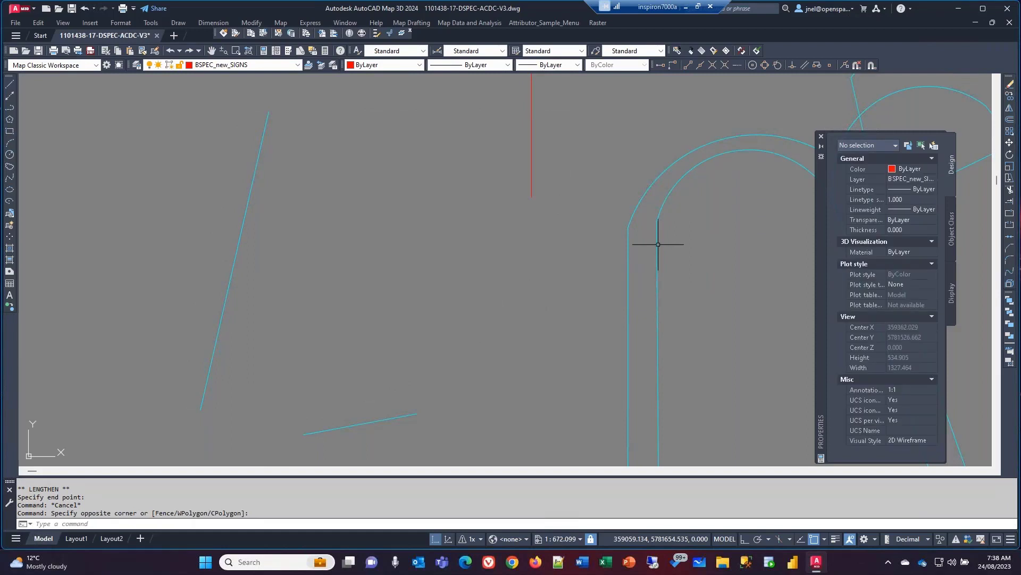
mouse_move(659, 237)
middle_down()
mouse_move(482, 247)
mouse_move(429, 219)
mouse_move(404, 285)
middle_up()
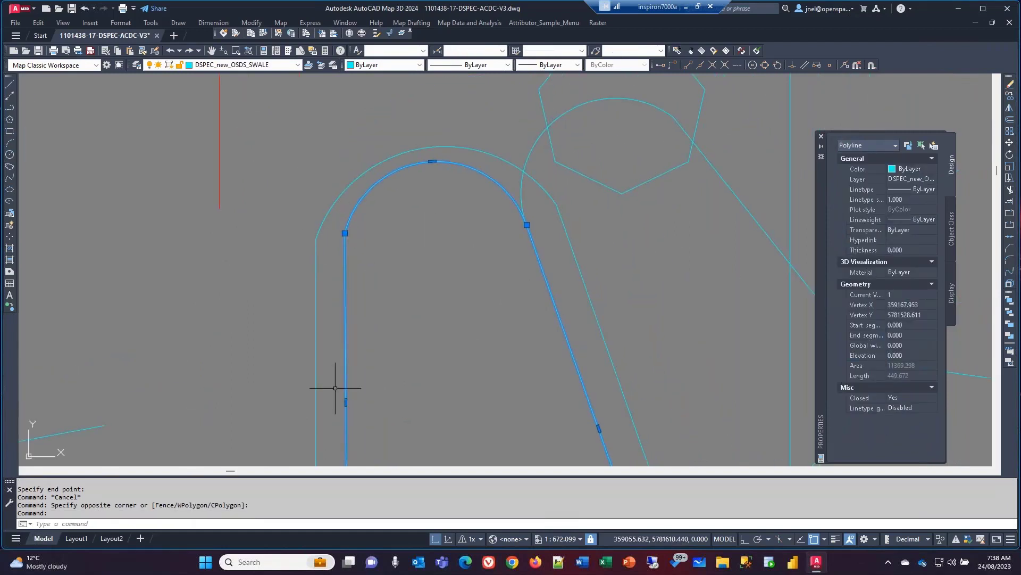
scroll(365, 399, down, 2)
scroll(371, 387, up, 4)
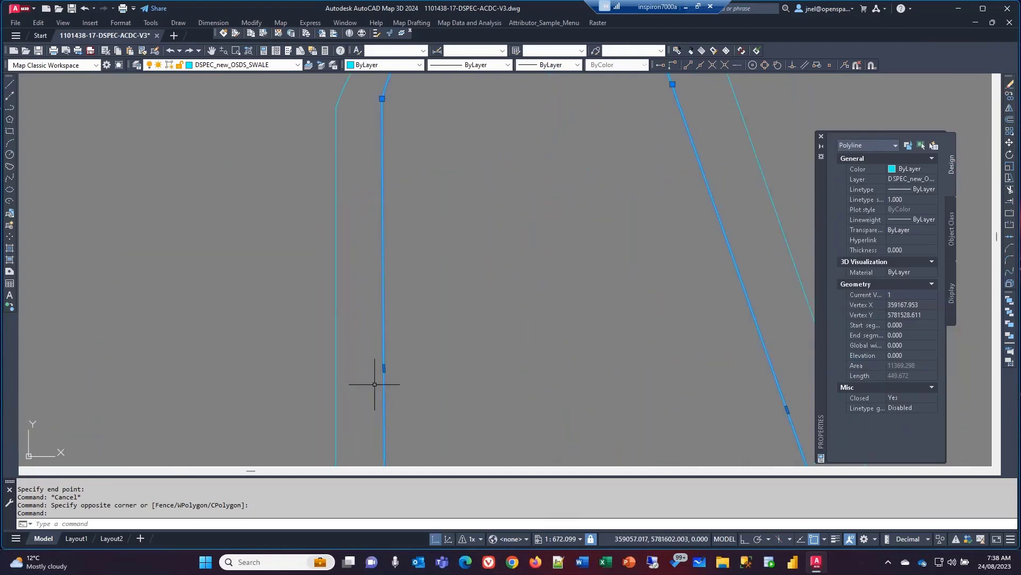
Try stretching the polyline's long left straight segment sideways by its midpoint
mouse_move(383, 368)
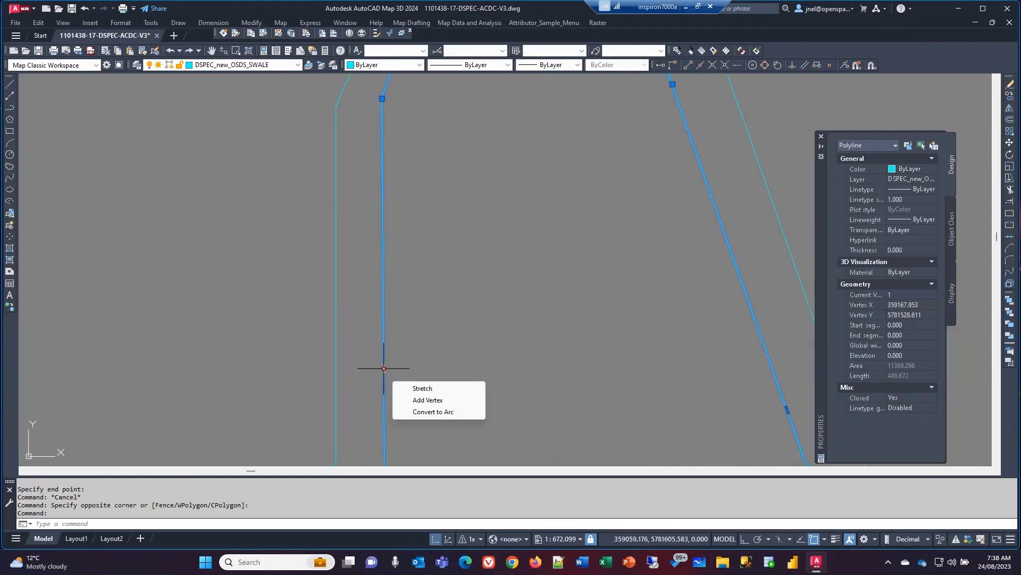
click(383, 368)
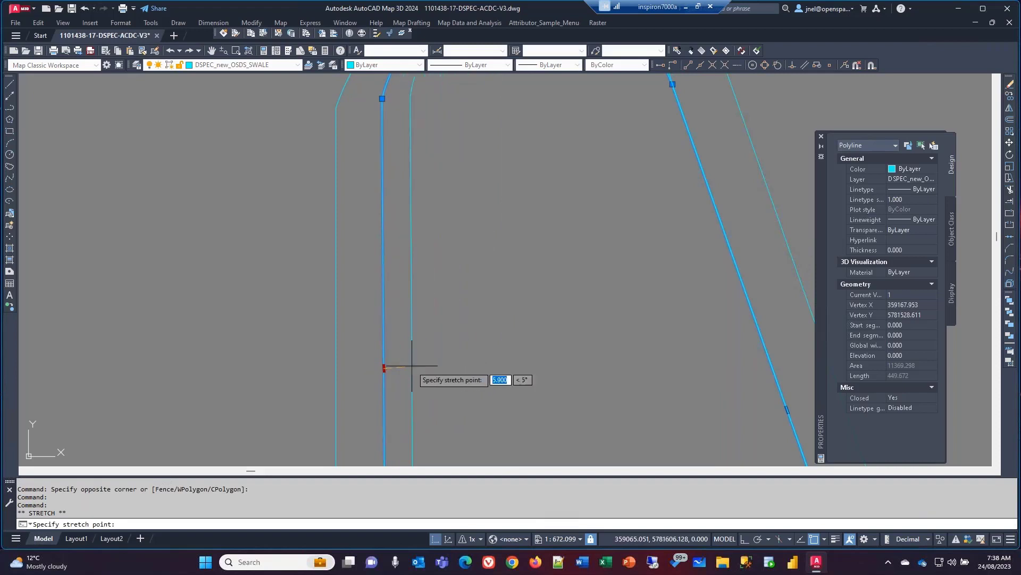
scroll(414, 366, down, 2)
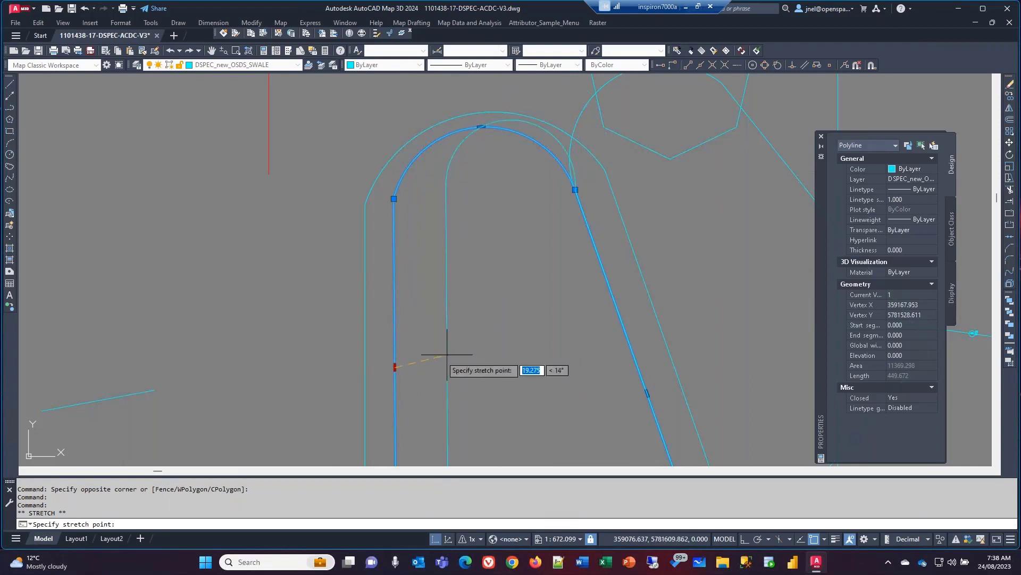
click(395, 366)
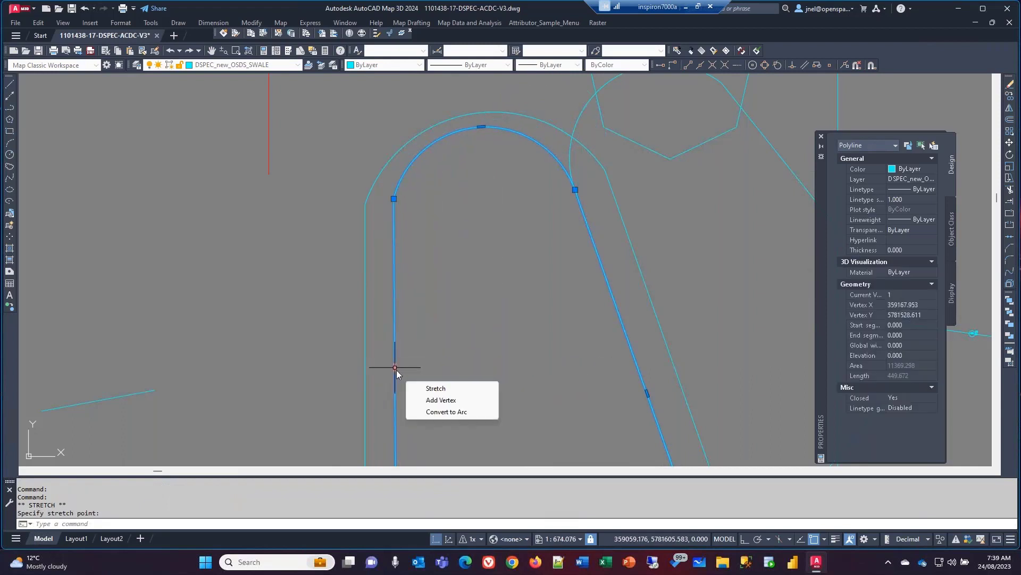
Add a vertex about 6 units left of the left segment's midpoint and convert the segment above it to an outward arc, with object snap off
click(435, 400)
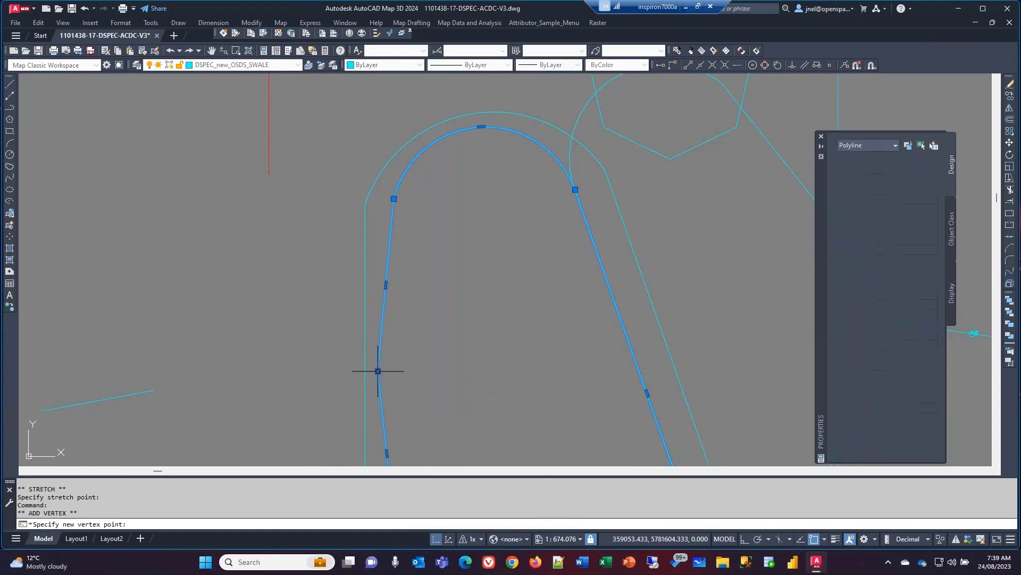
click(378, 371)
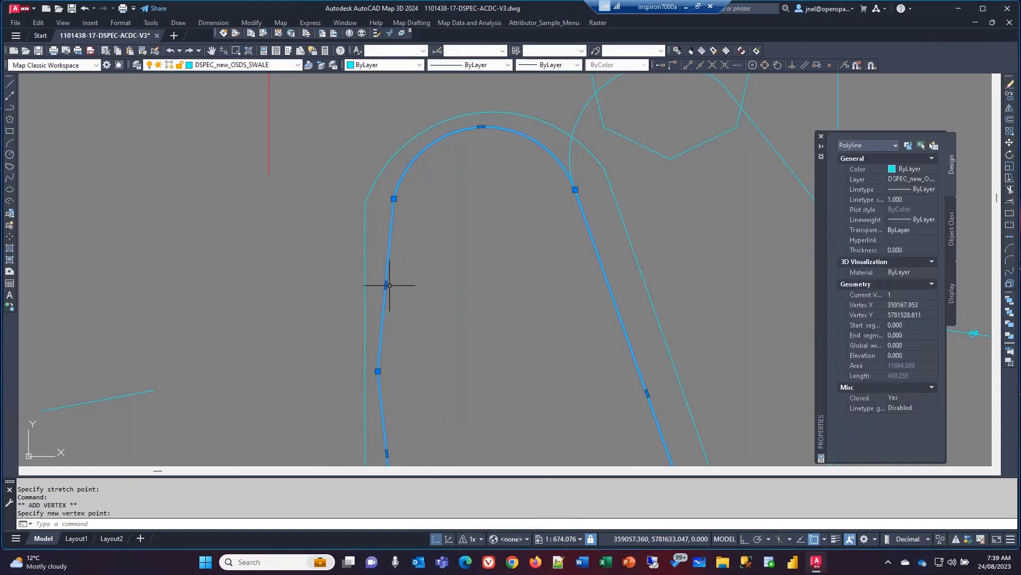
mouse_move(386, 285)
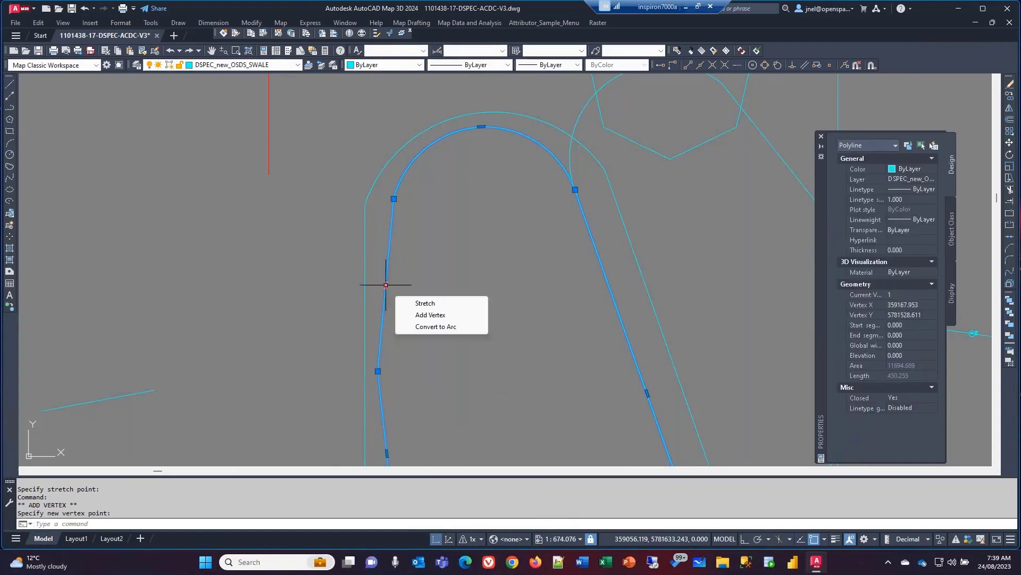
click(418, 326)
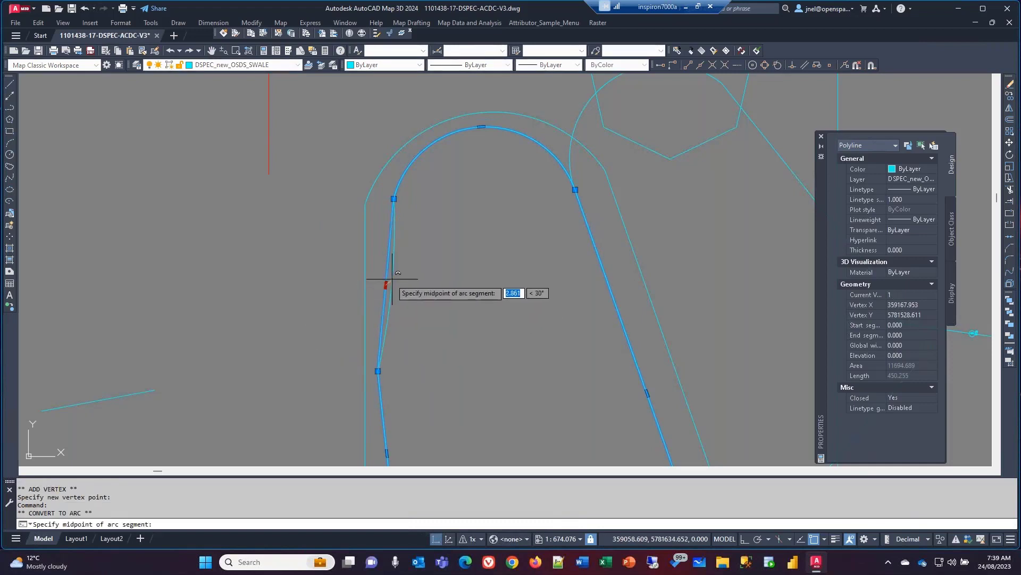
key(F3)
click(377, 285)
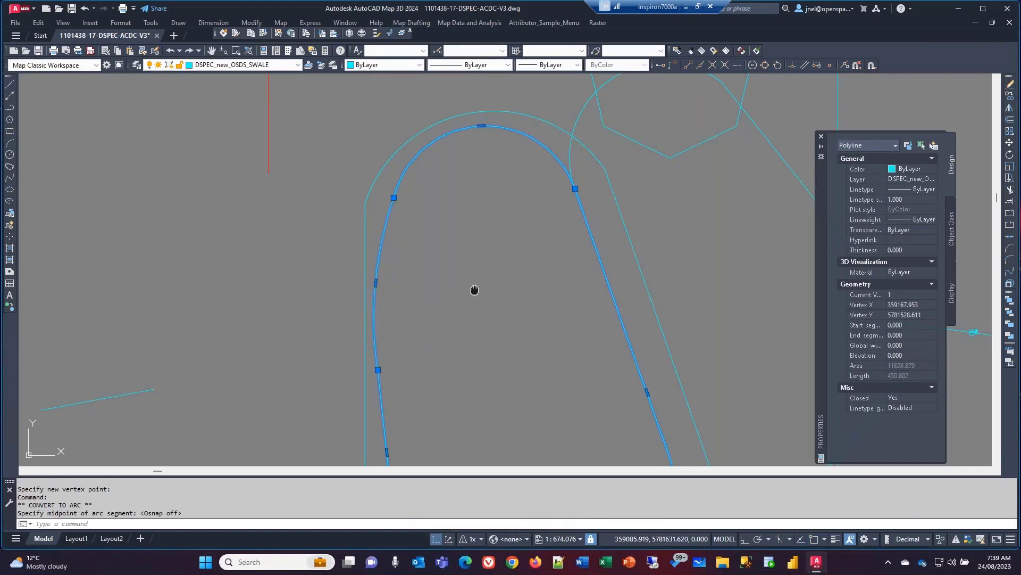
Remove the lower-left corner vertex of the inner swale polyline
middle_drag(474, 289, 394, 222)
scroll(381, 249, down, 2)
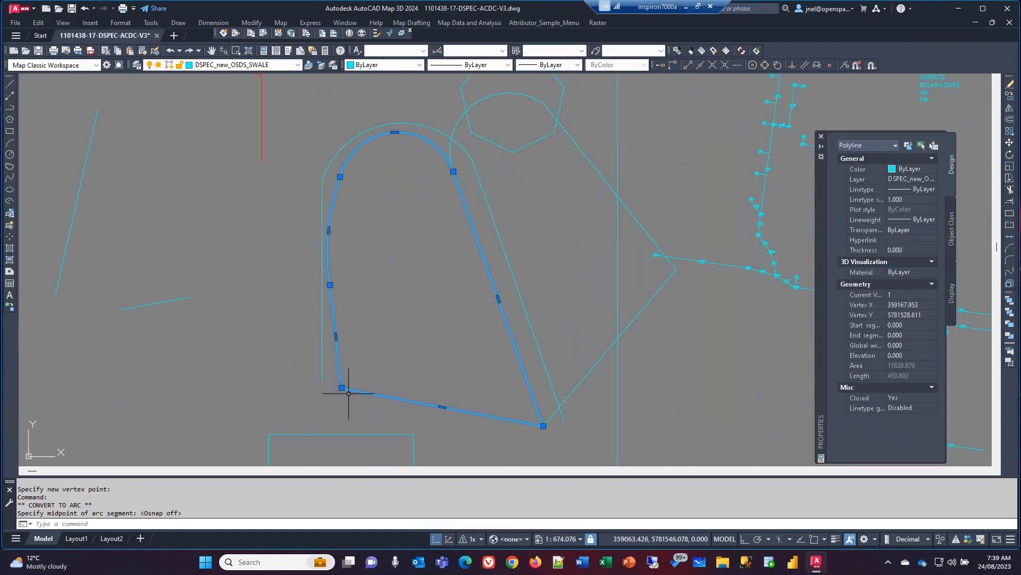
mouse_move(341, 391)
click(373, 428)
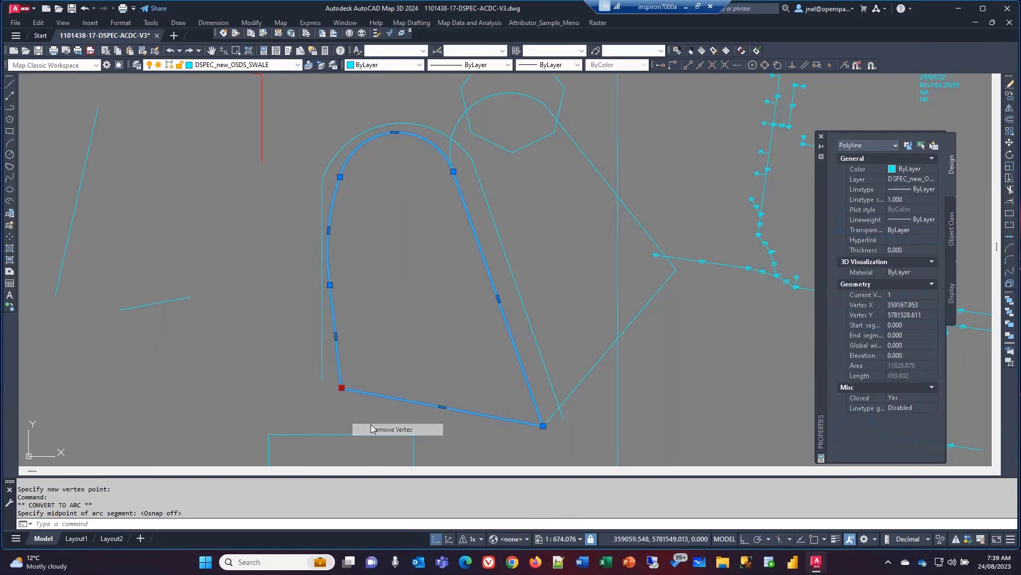
click(371, 424)
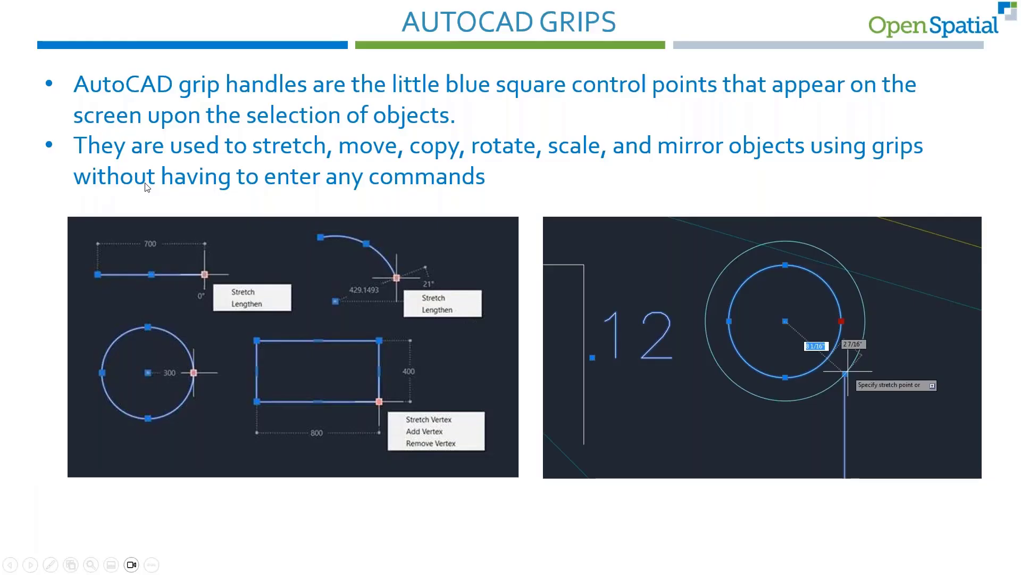
click(150, 142)
click(150, 142)
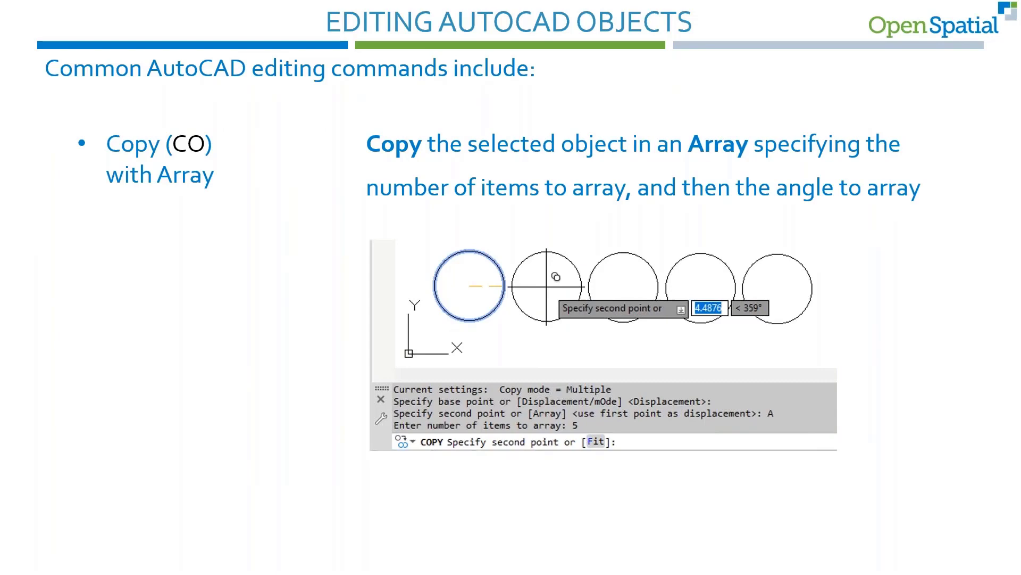
key(Right)
key(Left)
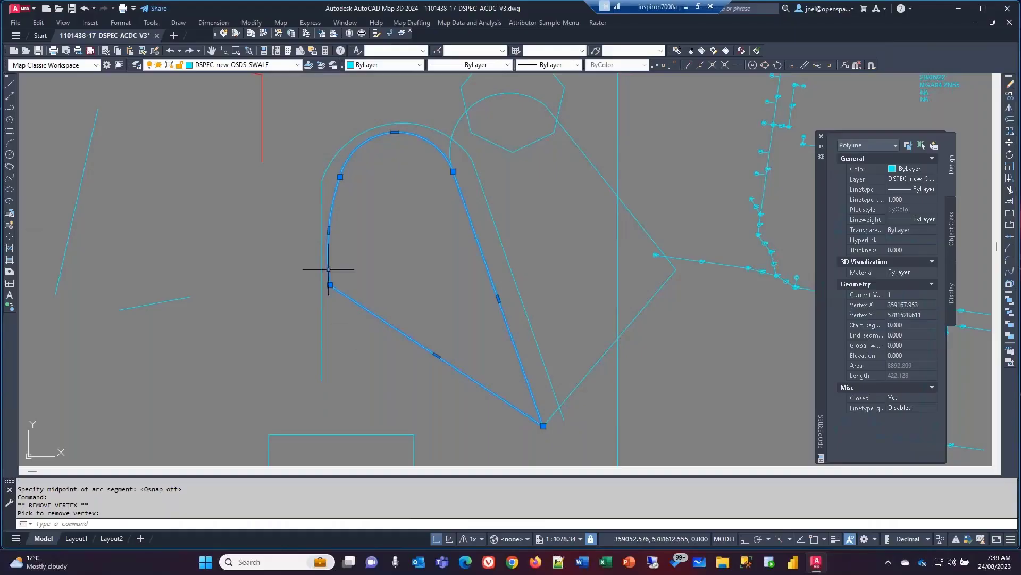
Create a rectangular array of the small rectangle below the swale polyline and set its column count to 9
scroll(331, 274, down, 5)
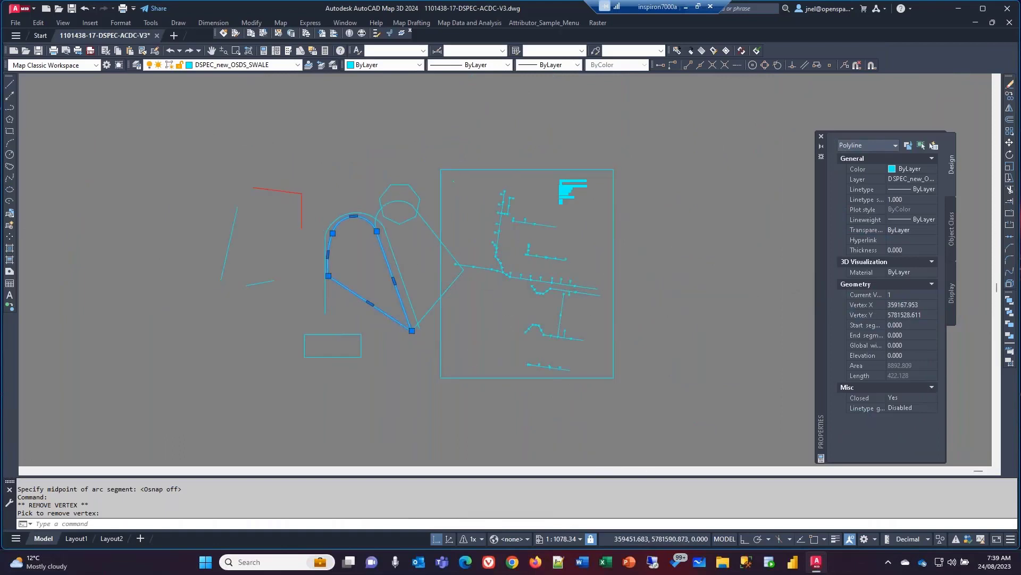
scroll(597, 278, up, 3)
scroll(596, 278, down, 3)
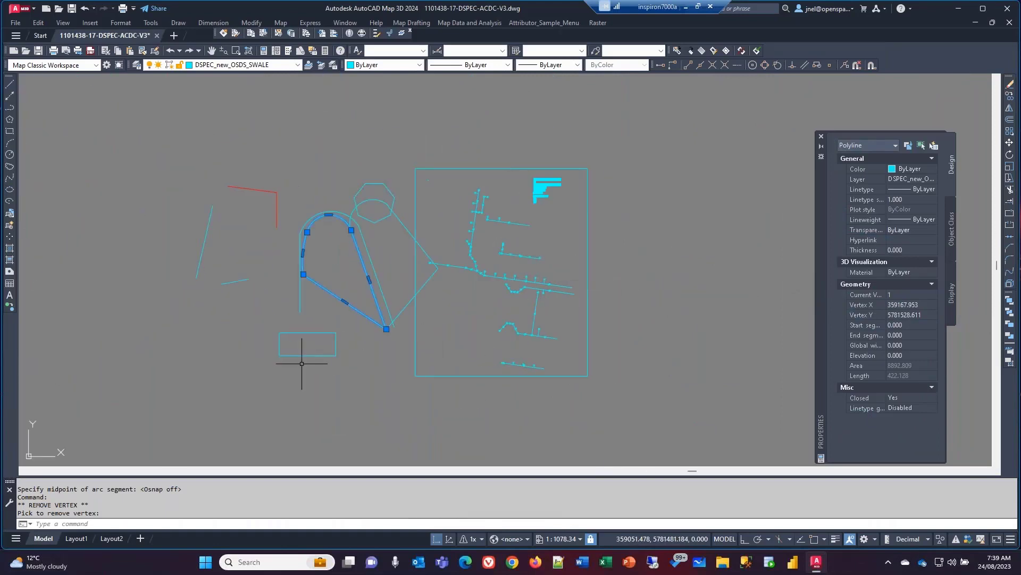
click(298, 354)
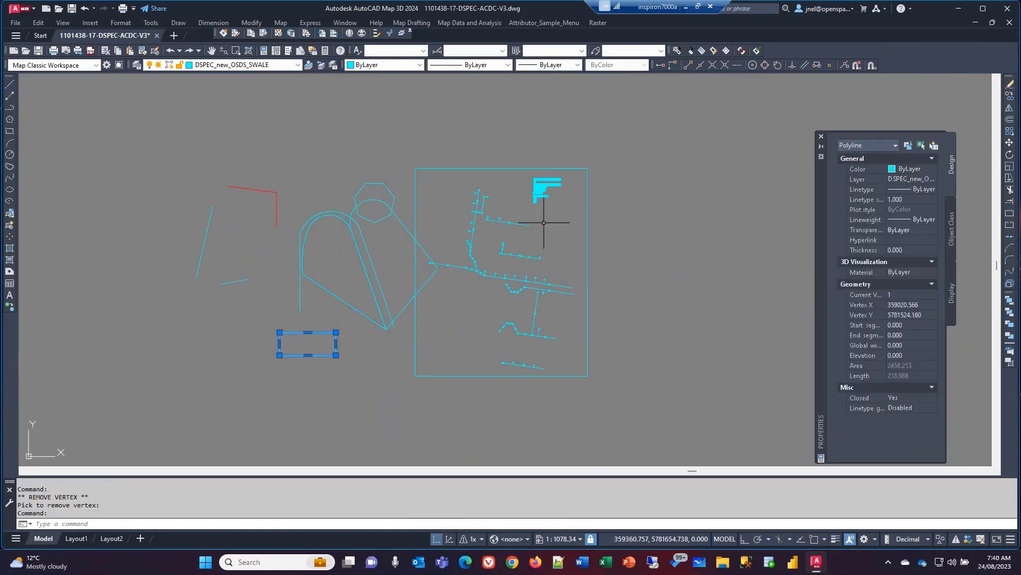
click(1010, 133)
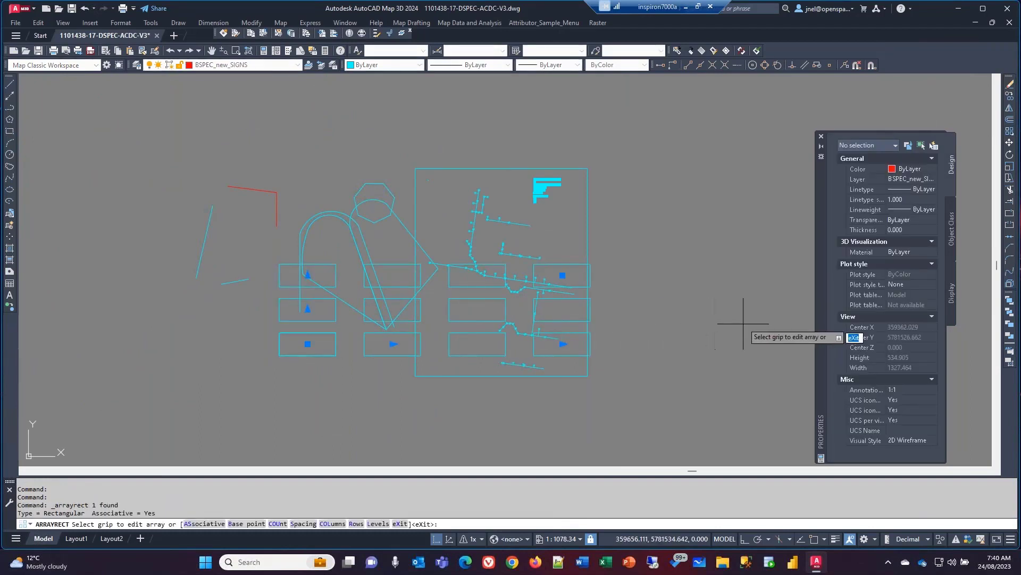
click(562, 344)
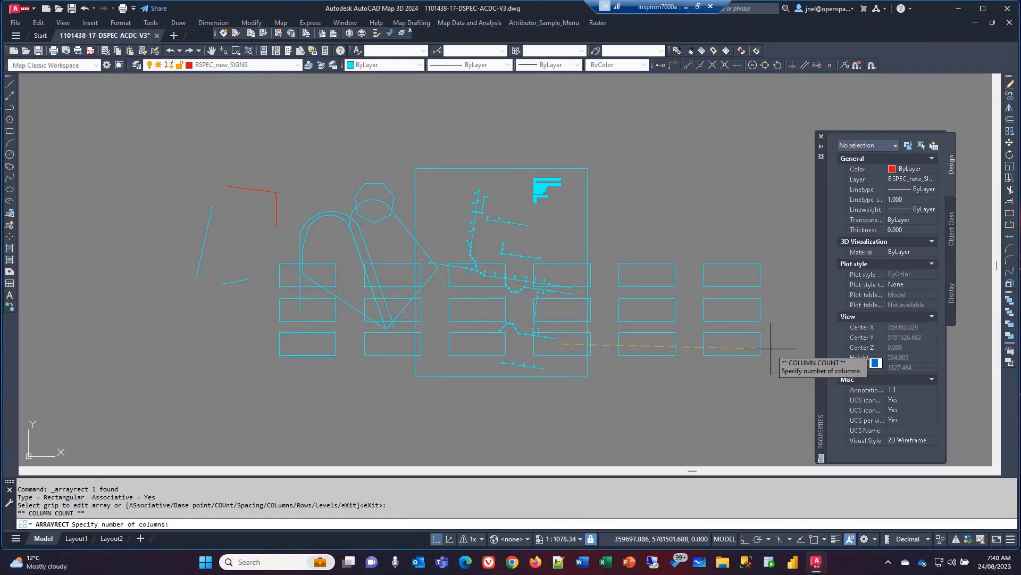
text(9)
key(Return)
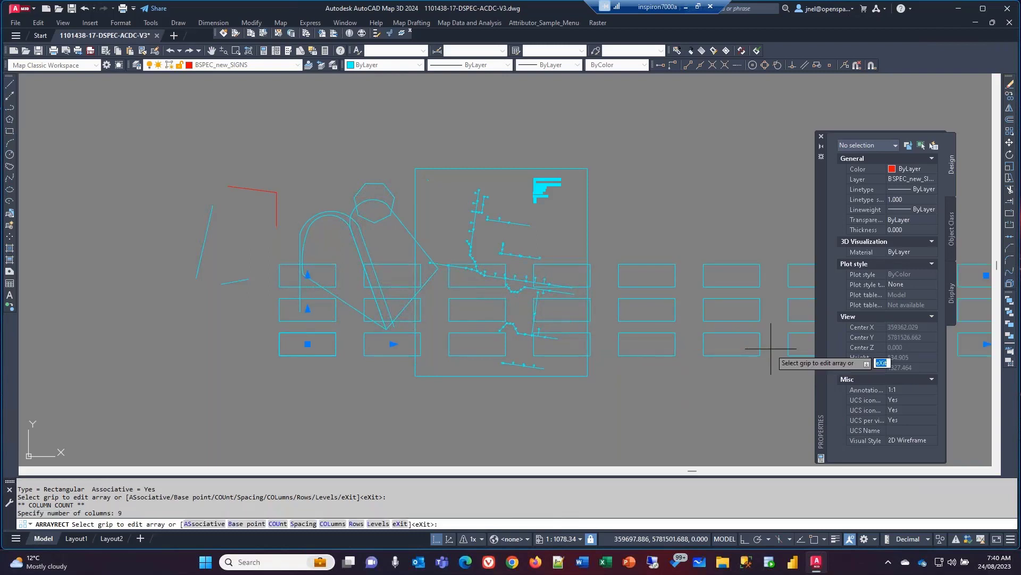
Adjust the array's size by its upper corner grip to 6 rows and 8 columns, and finish the array
middle_drag(771, 348, 535, 307)
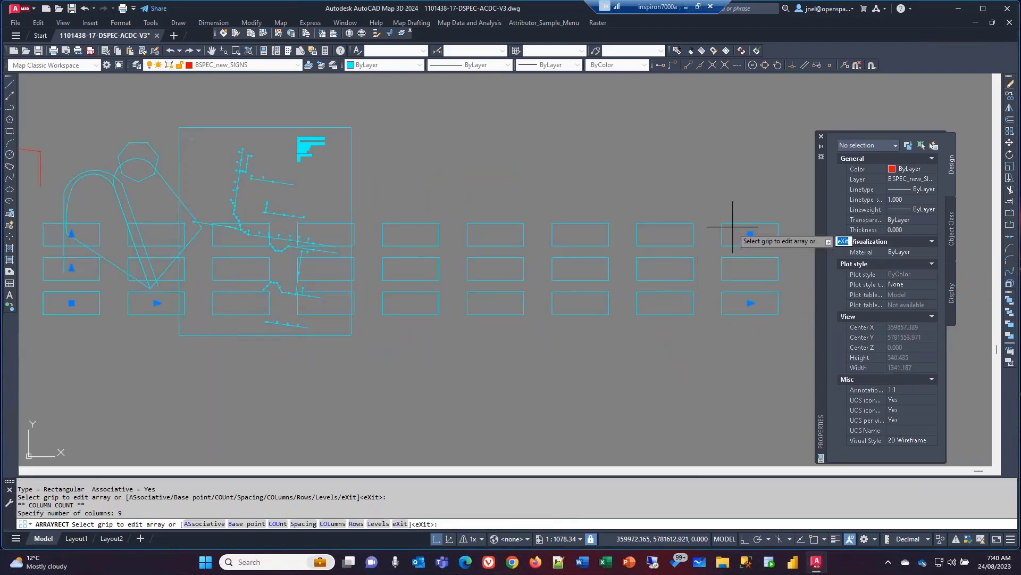
click(750, 233)
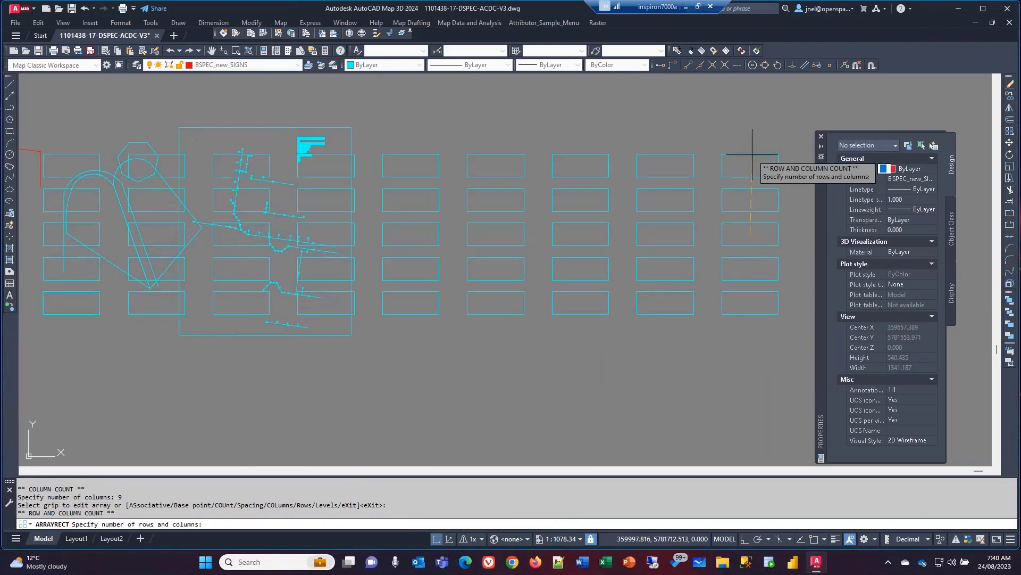
click(700, 135)
key(Return)
Explode the finished rectangle array into separate objects
click(673, 188)
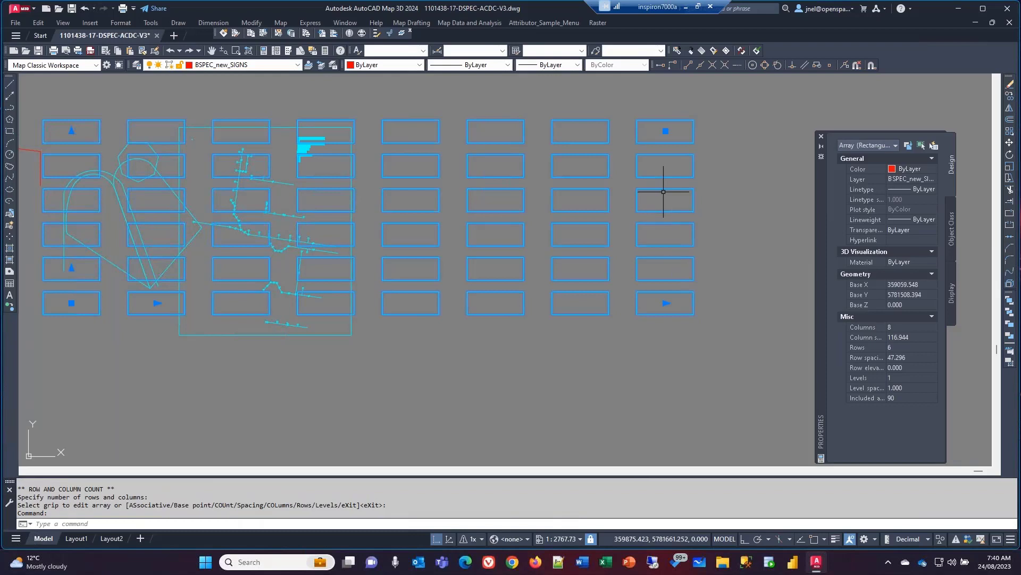
text(x)
key(Return)
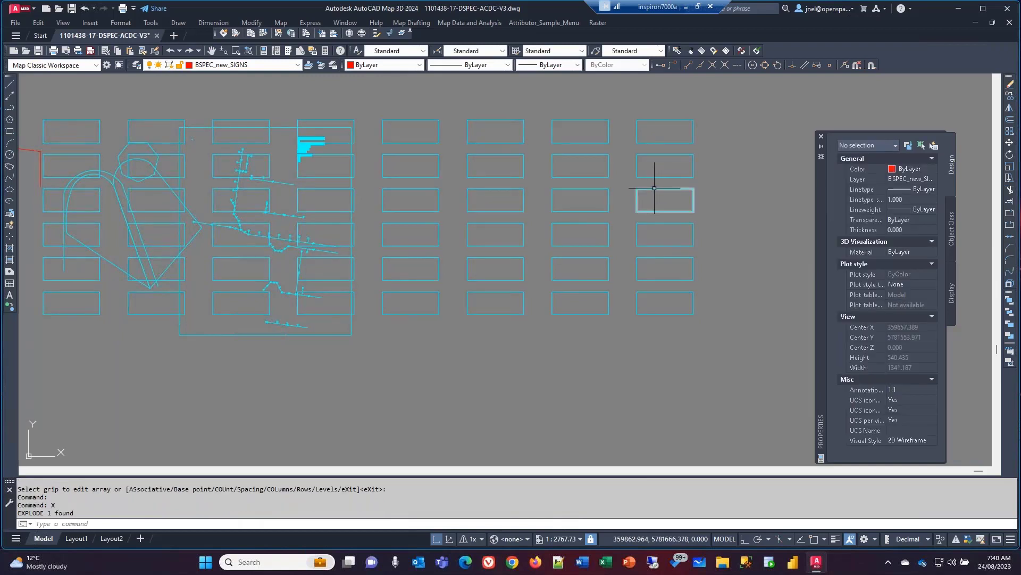
Explode the rectangle in the third row of the last column into separate lines, and select its right side
click(655, 187)
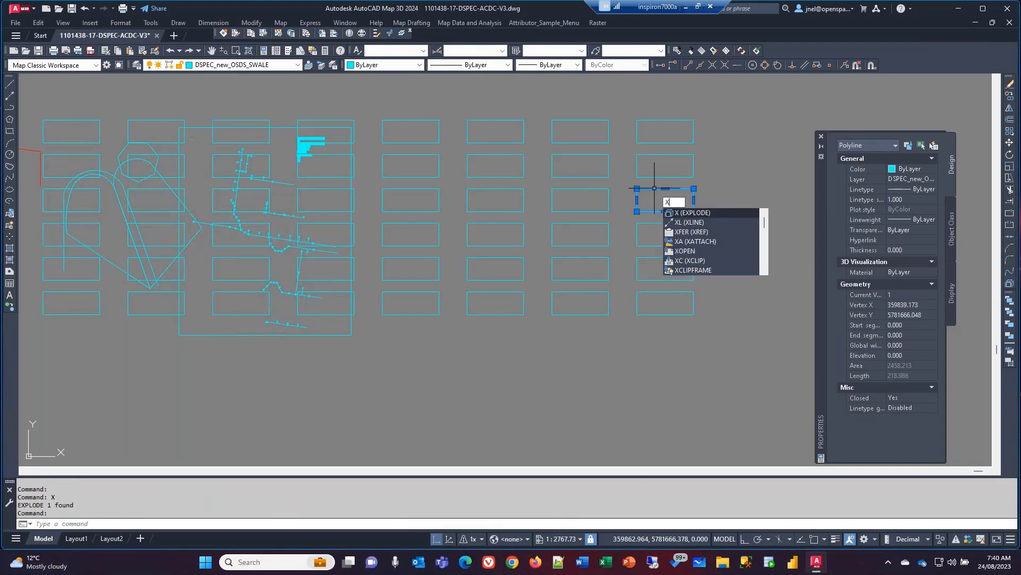
text(x)
key(Return)
click(654, 188)
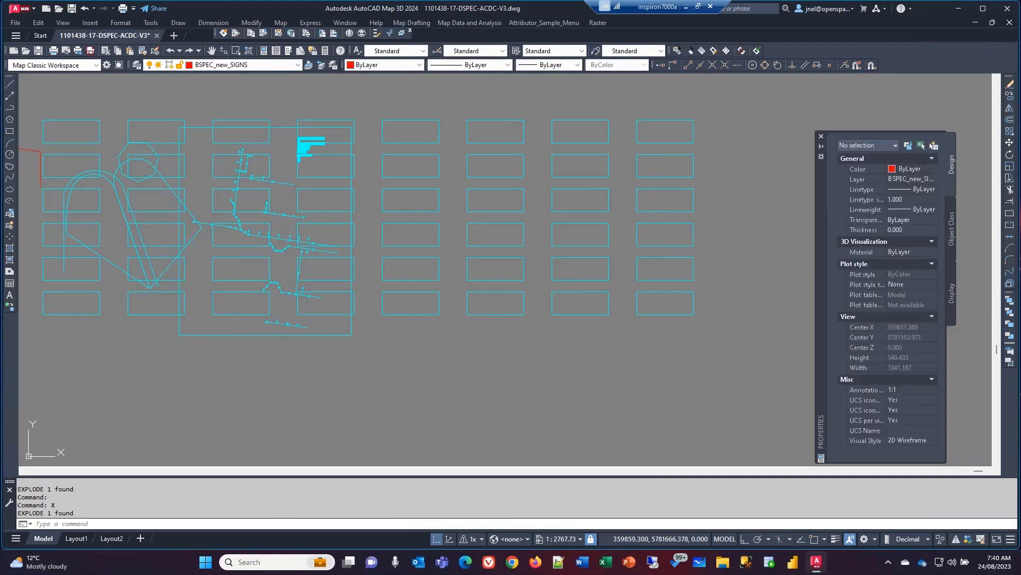
click(693, 199)
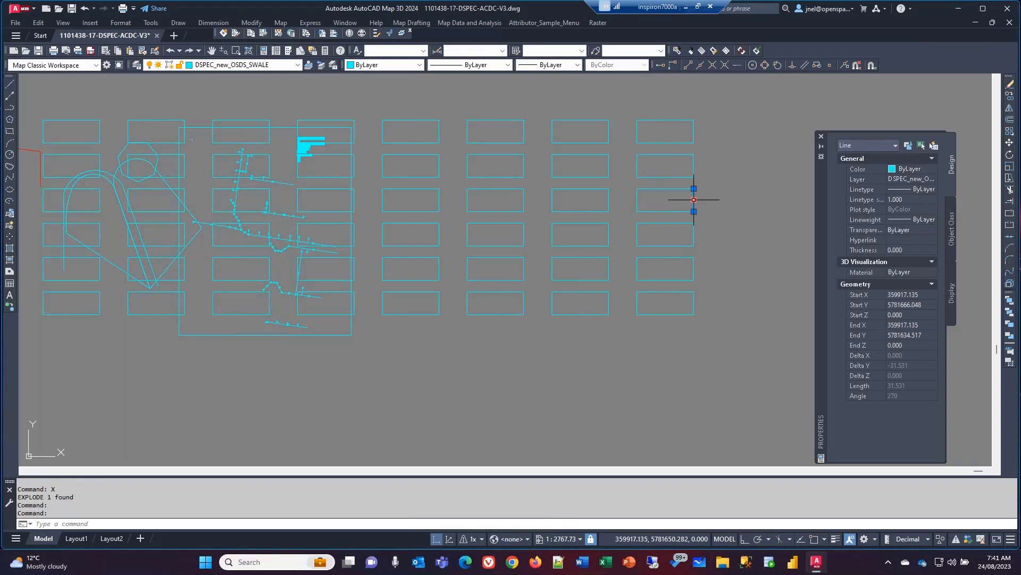
Undo the rectangle and array explosions together with the rectangular array, back to the single small rectangle
key(ctrl+z)
key(ctrl+z)
key(ctrl+z)
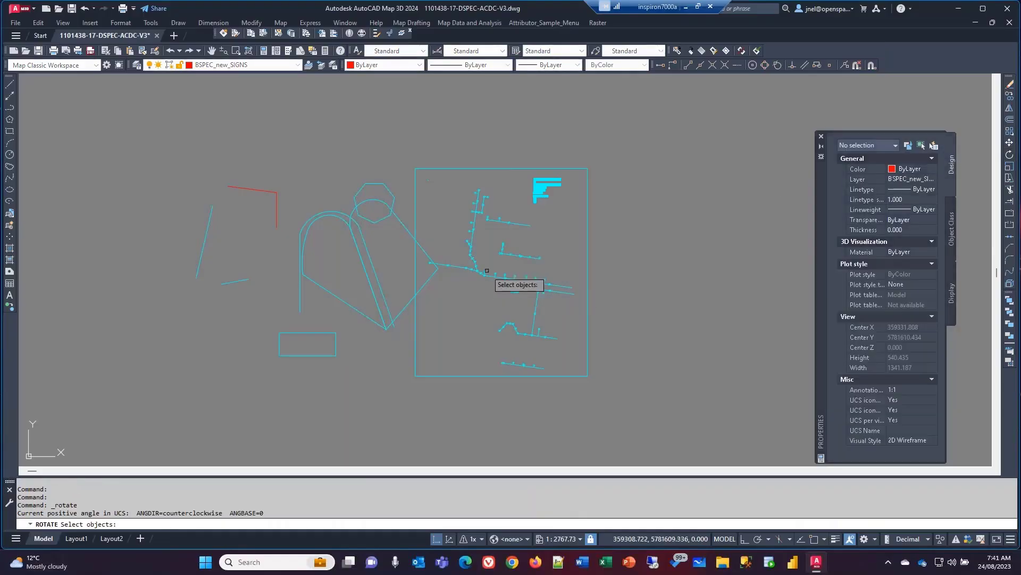
Rotate the DP 675 RC symbol about its centre with object snap on, aligning it with the pipe toward the PIT below the DPC
scroll(479, 270, up, 5)
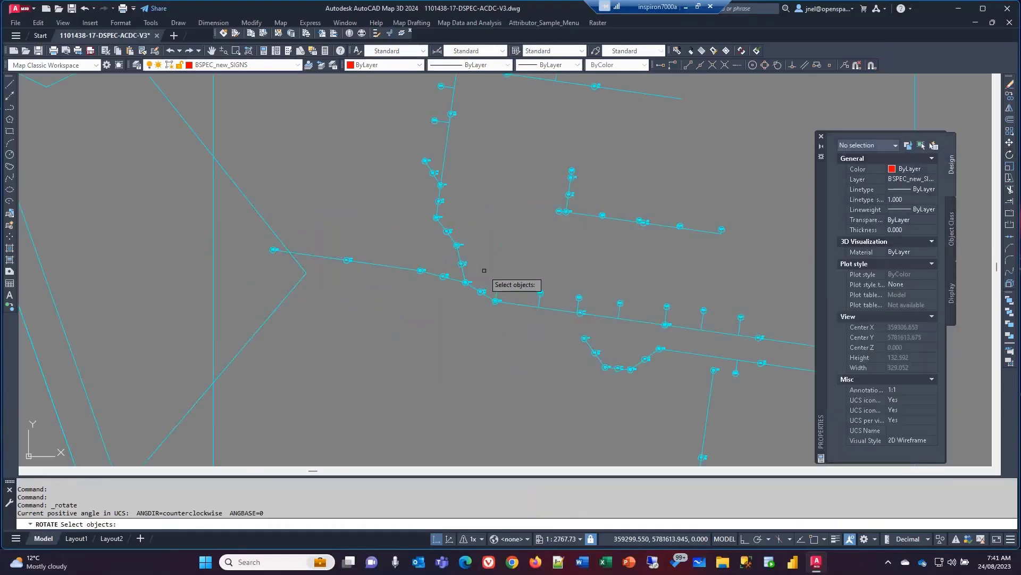
scroll(443, 327, up, 6)
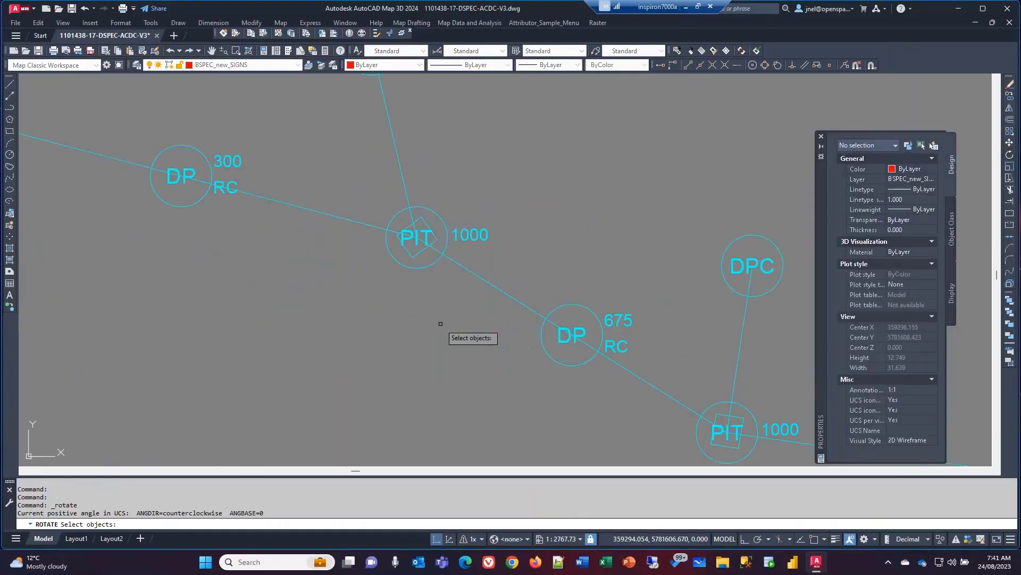
click(614, 321)
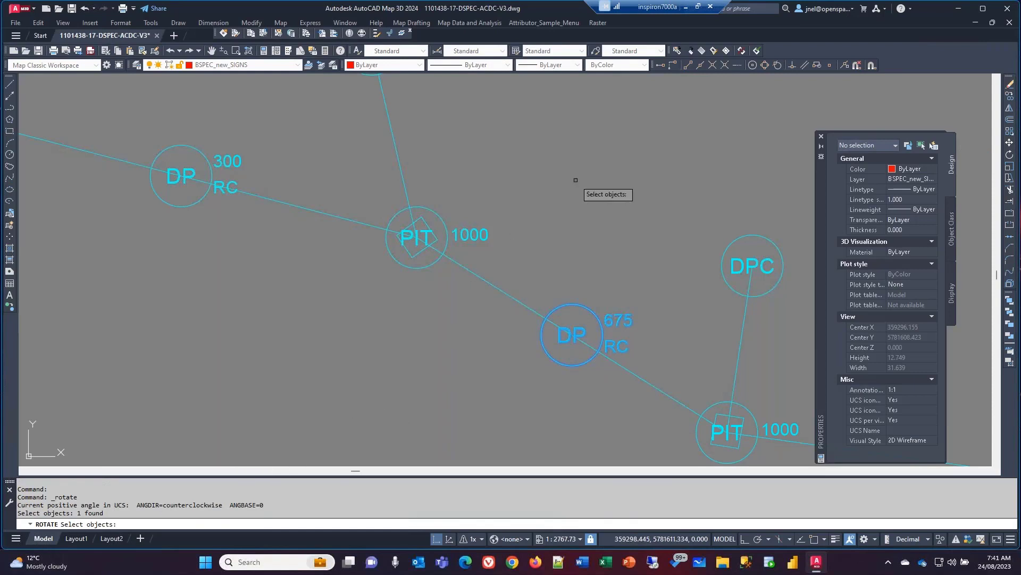
key(Return)
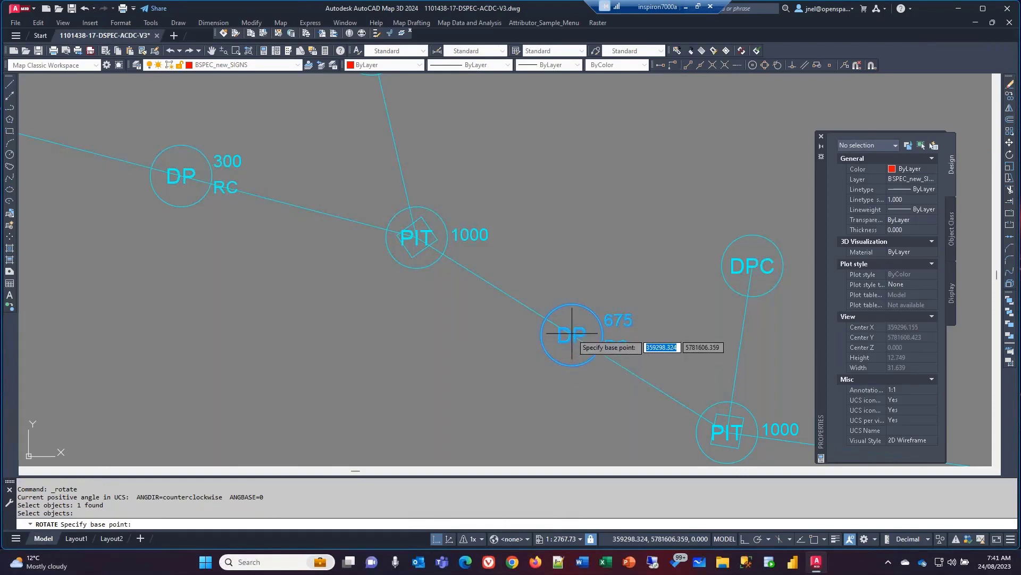
click(824, 539)
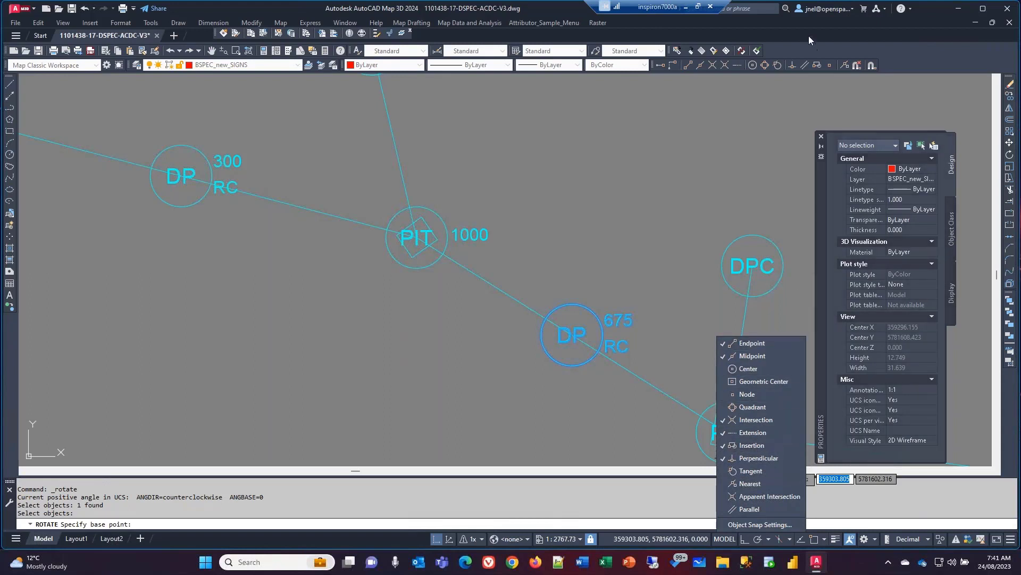
click(817, 540)
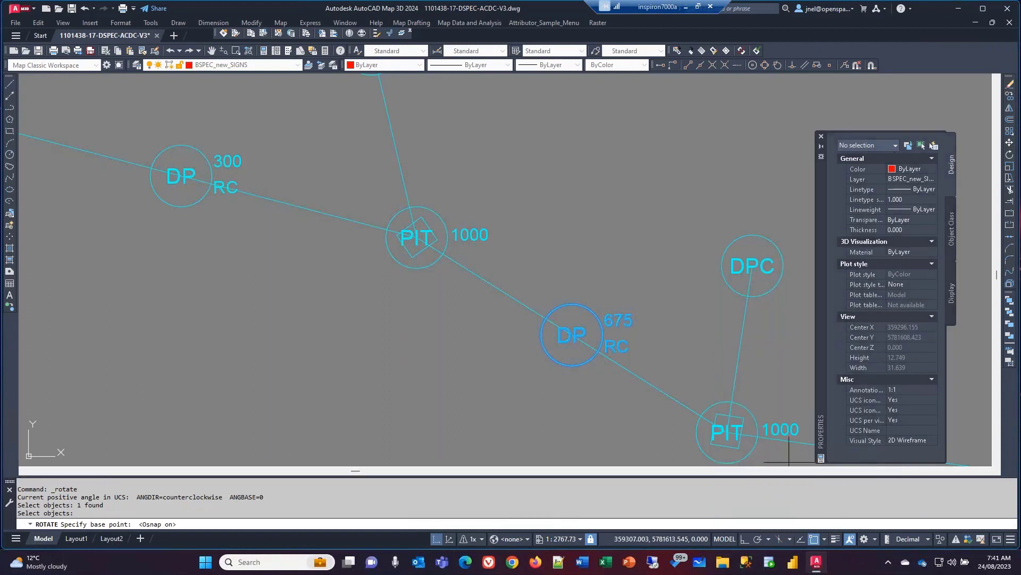
click(572, 334)
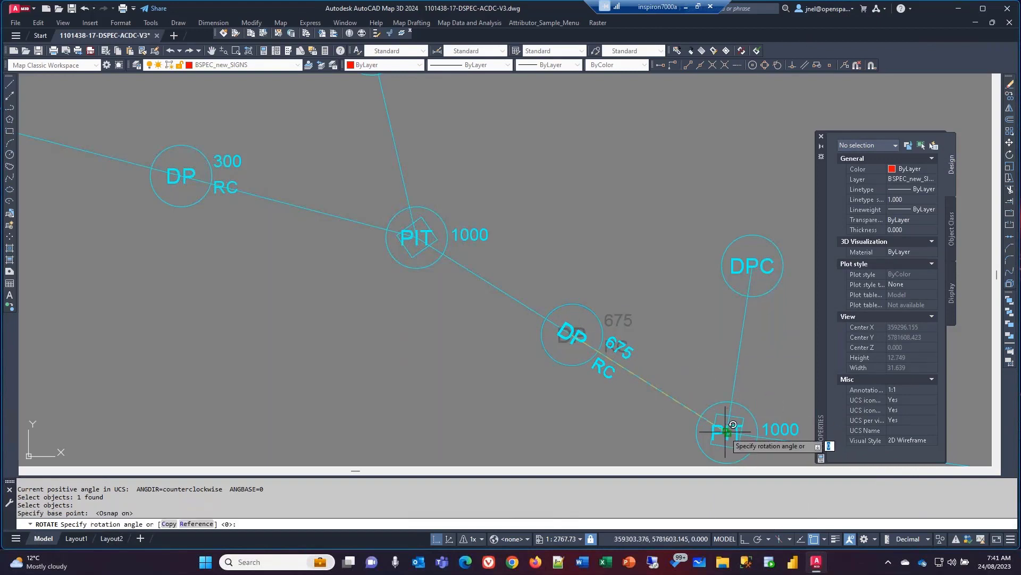
click(727, 431)
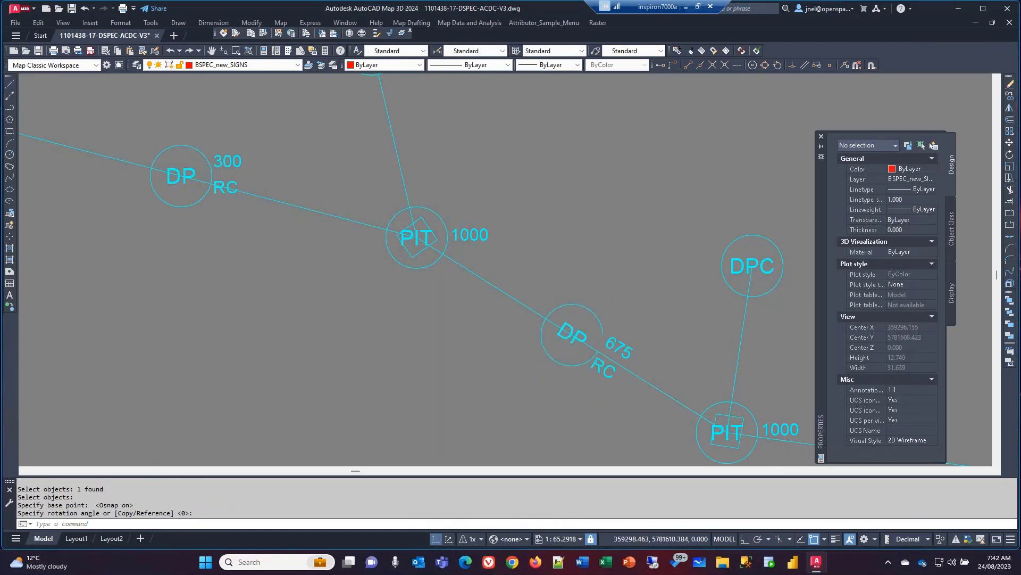
scroll(553, 202, down, 6)
scroll(595, 217, up, 4)
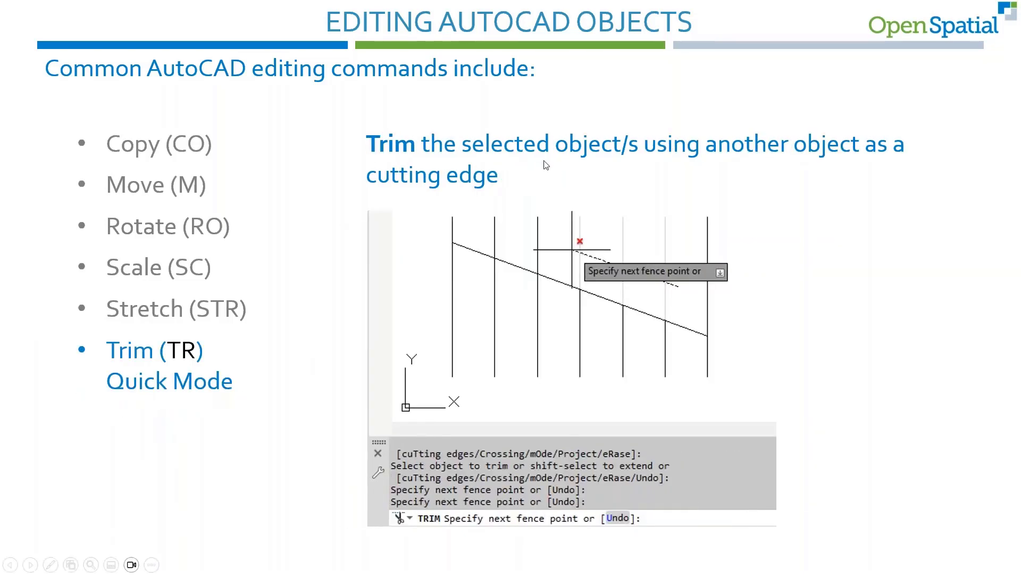
click(519, 468)
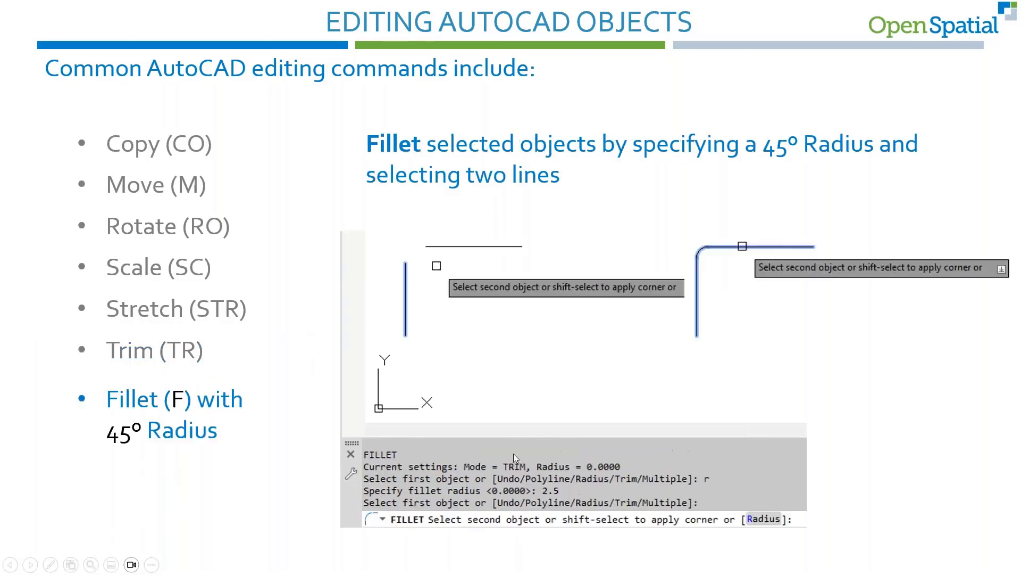
click(513, 449)
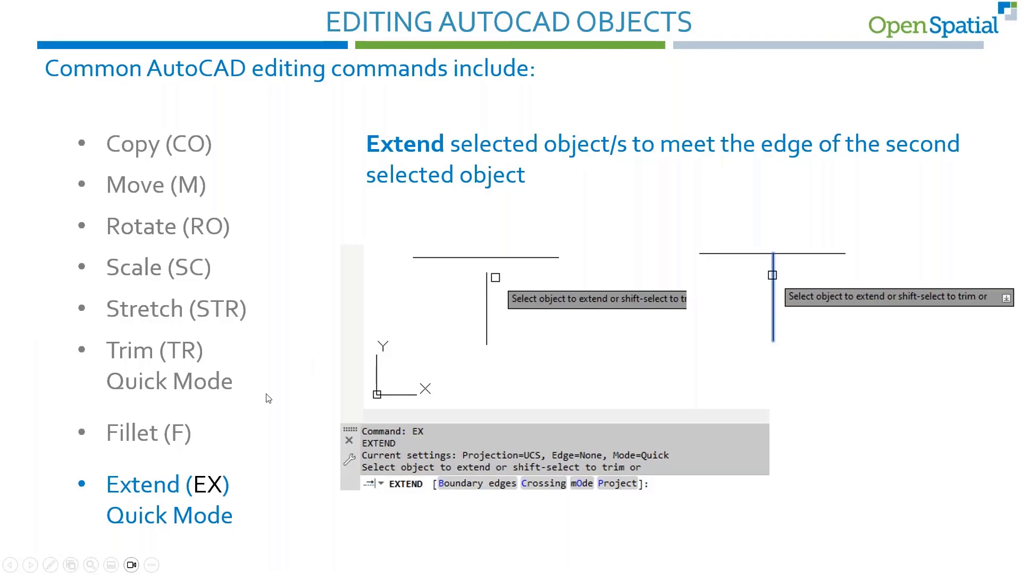
click(297, 334)
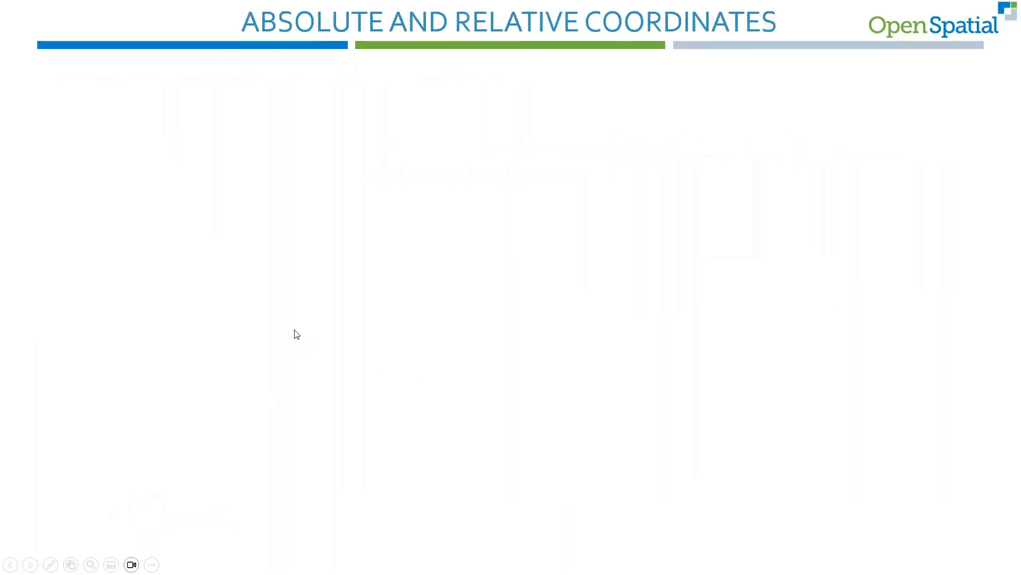
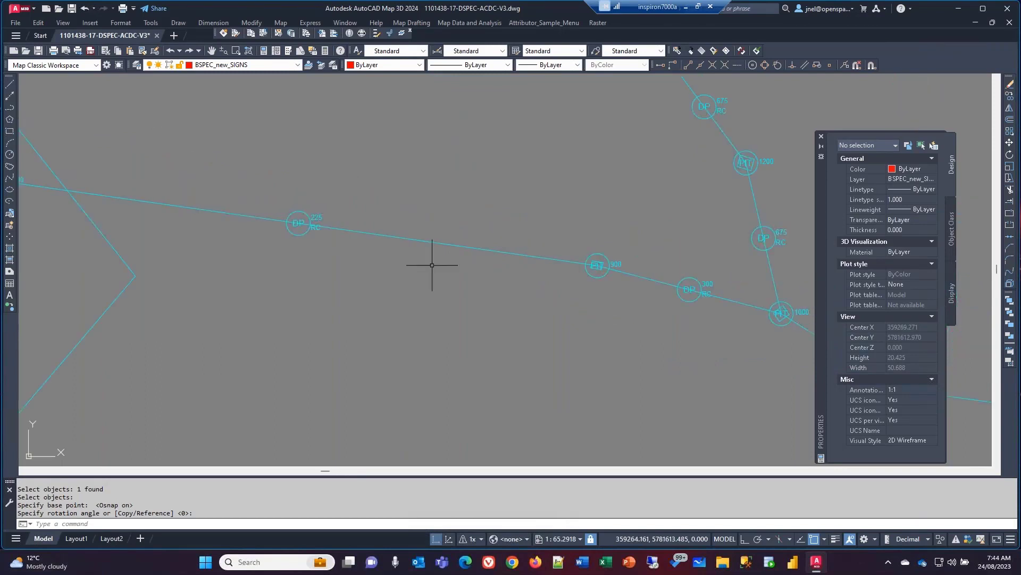
scroll(431, 266, down, 1)
middle_drag(232, 159, 434, 165)
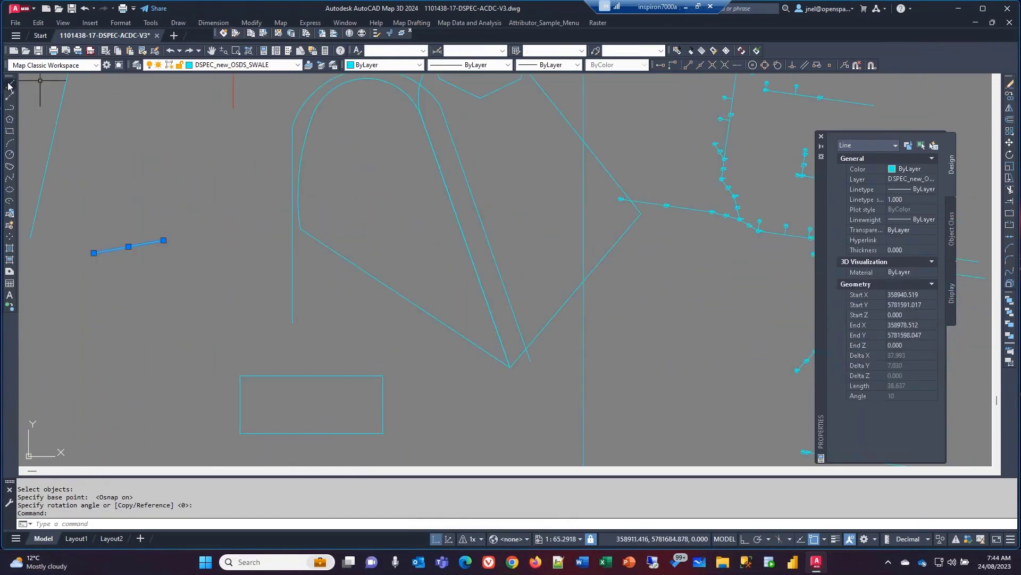
click(9, 85)
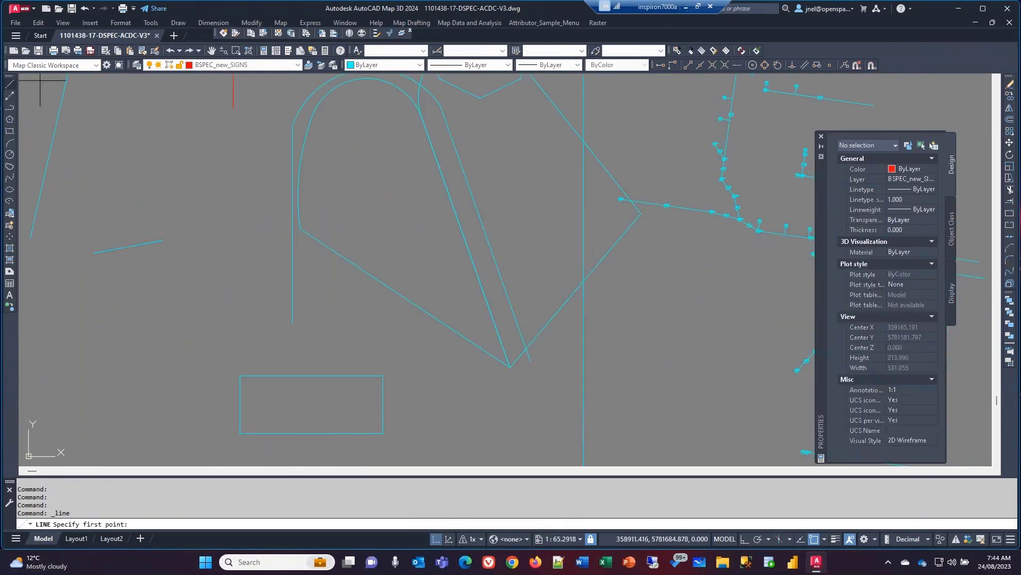
click(162, 240)
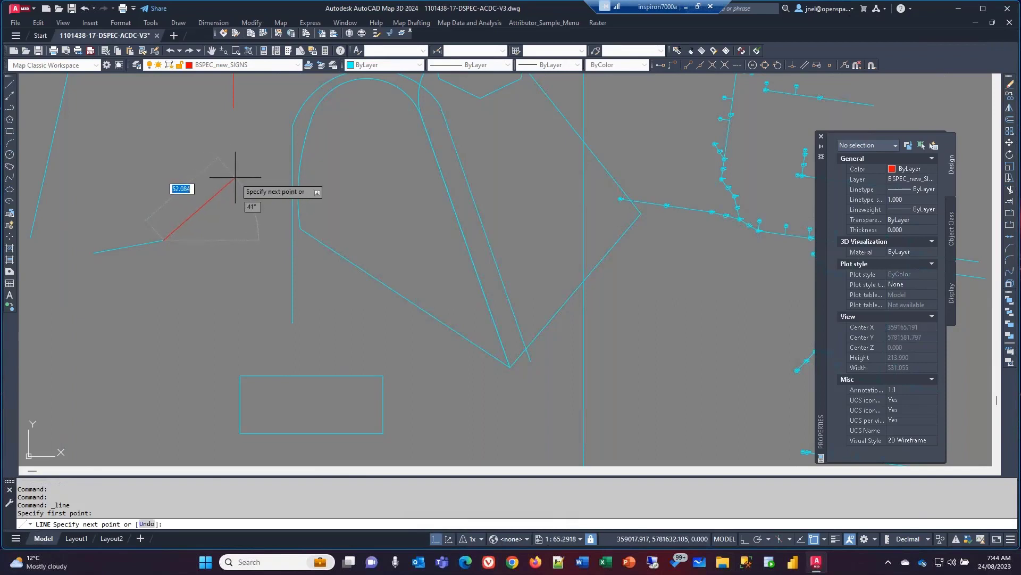
text(@)
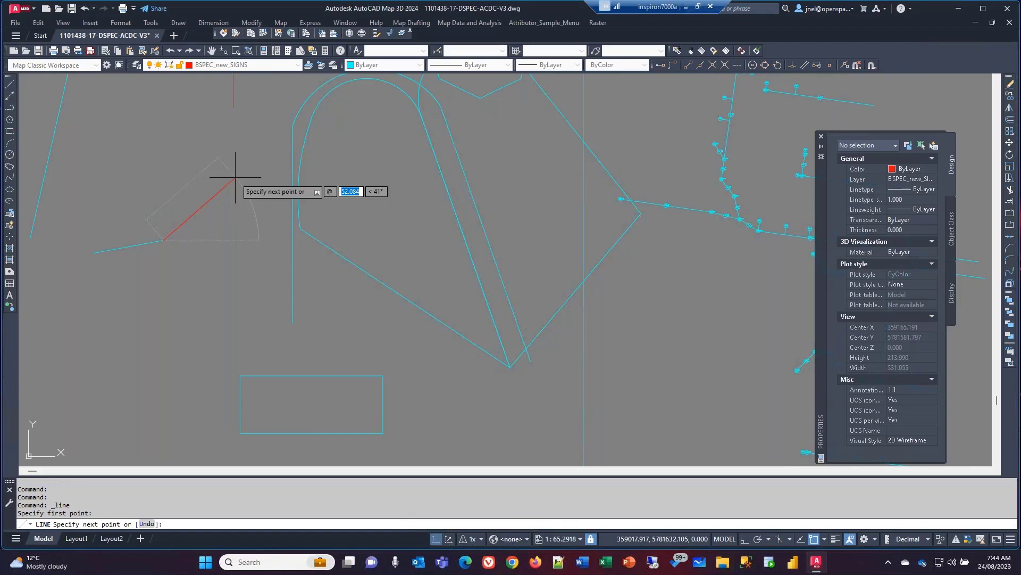
text(45)
key(Return)
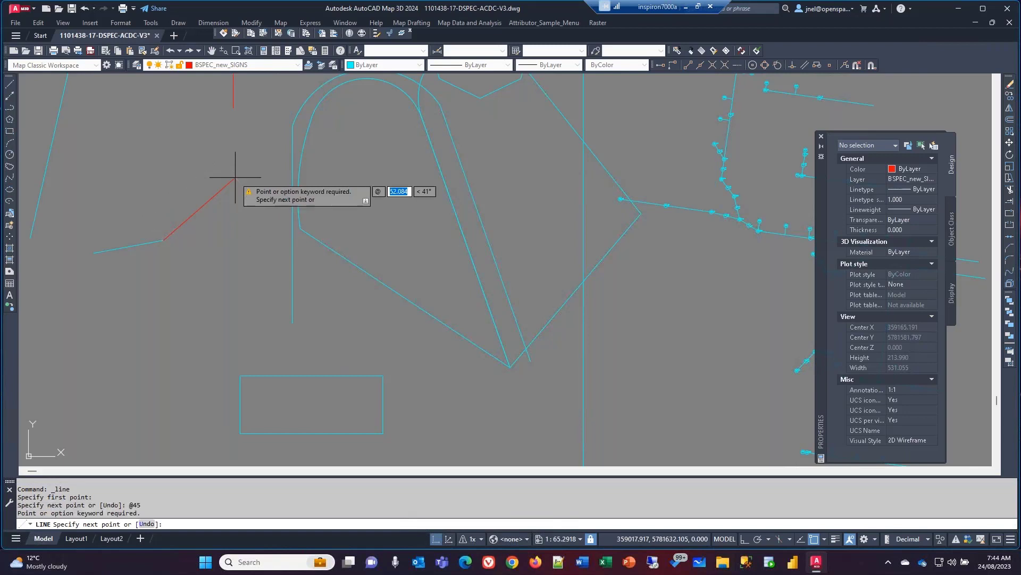
Finish the line segment with a length of 45 at an angle of 90°, and select it
text(45)
key(Tab)
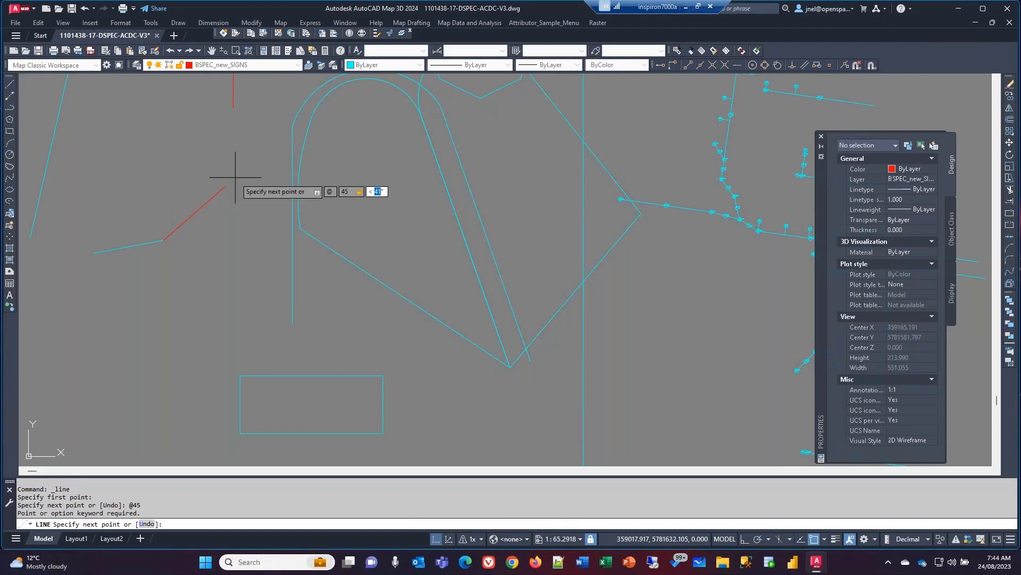
text(90)
key(Return)
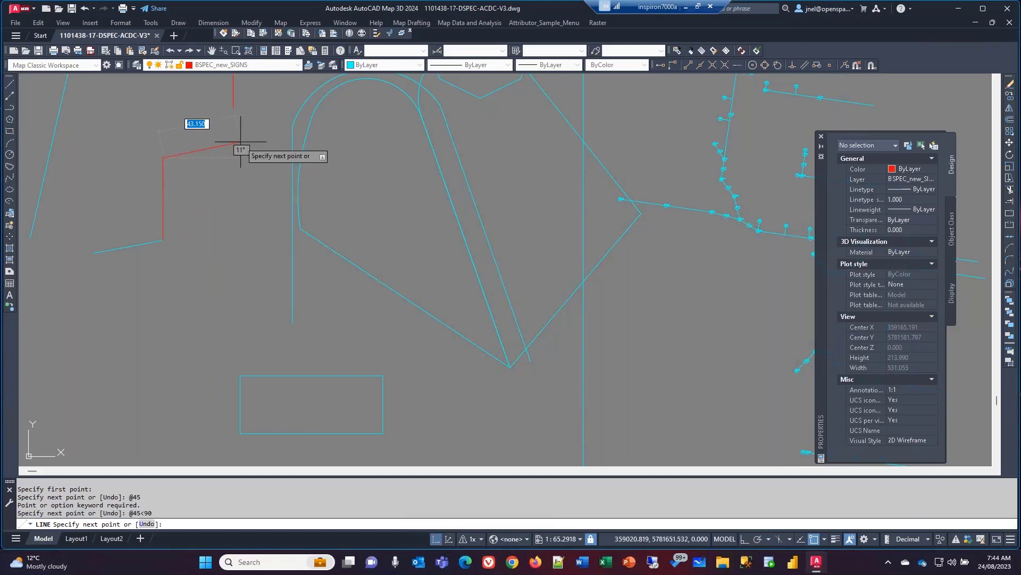
key(Return)
click(163, 201)
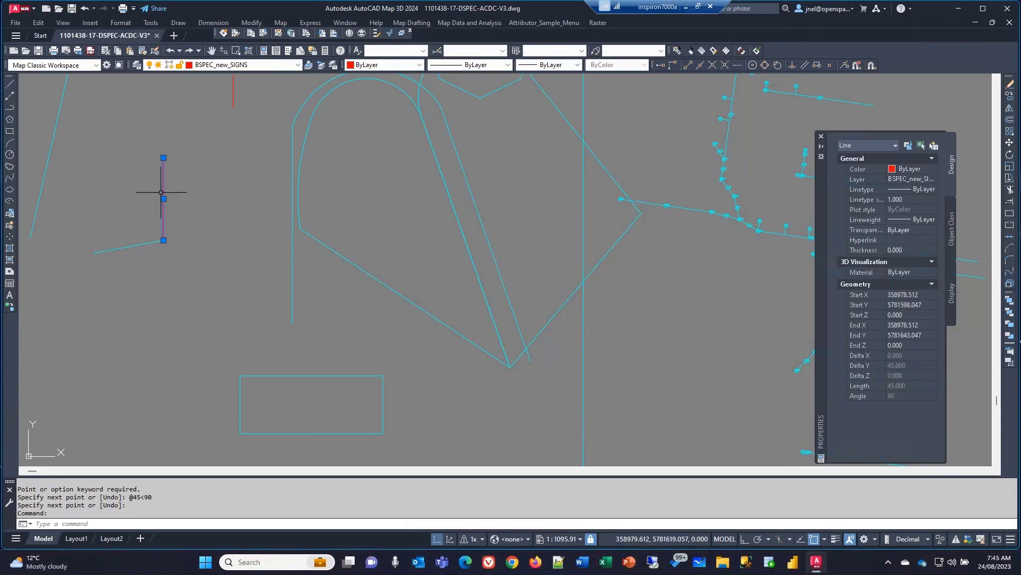
Examine the drawing units and their direction control, trying North as base angle and returning to East, and accept the settings
click(233, 521)
text(u)
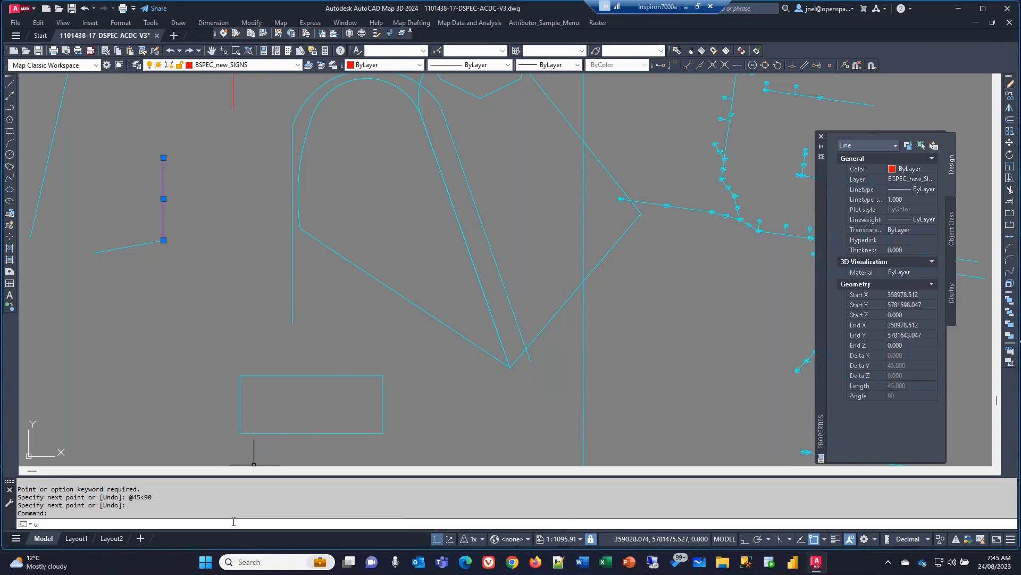
text(nits)
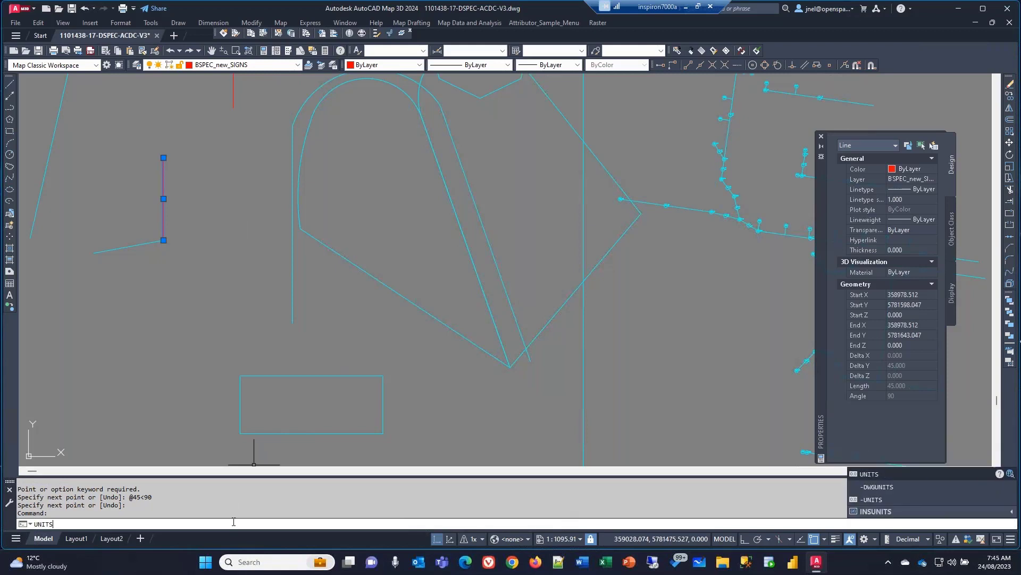
key(Return)
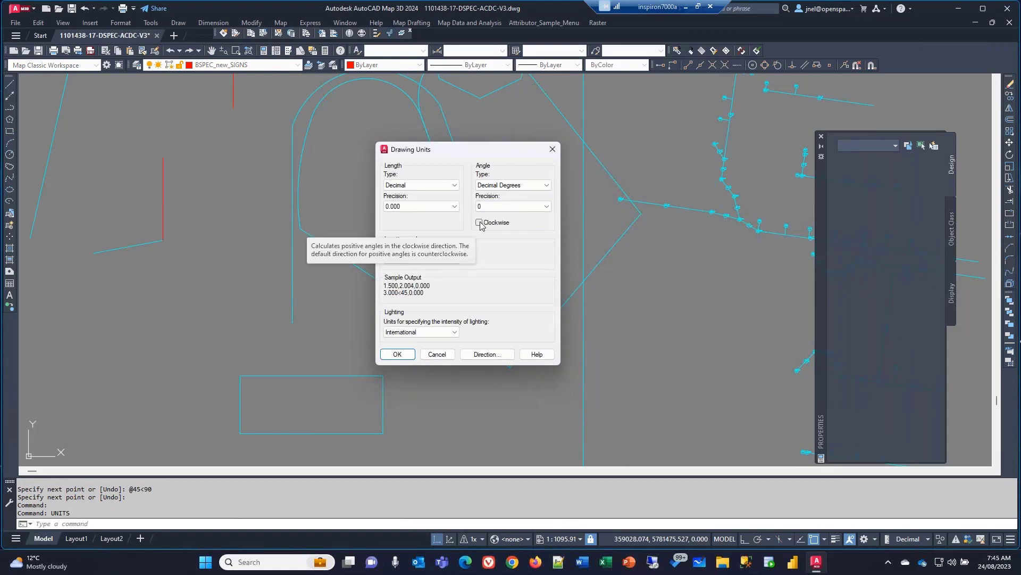
click(489, 357)
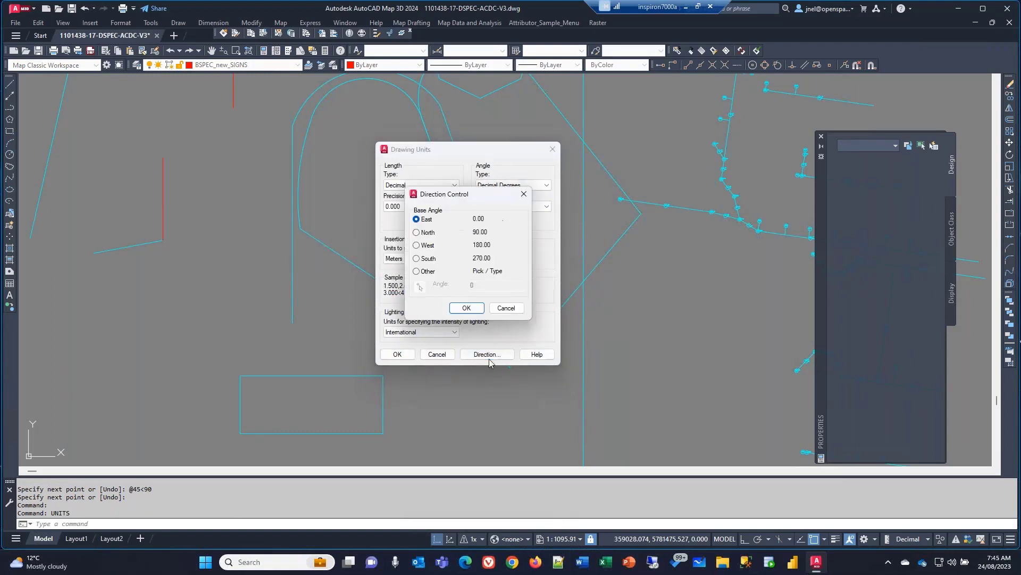
drag(461, 200, 409, 173)
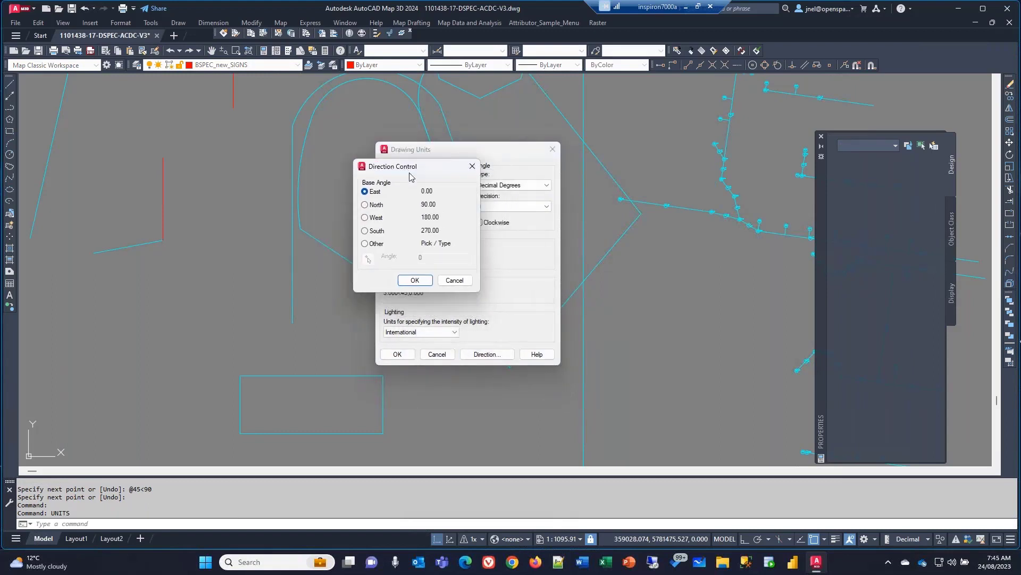
click(364, 205)
click(365, 191)
drag(414, 170, 290, 166)
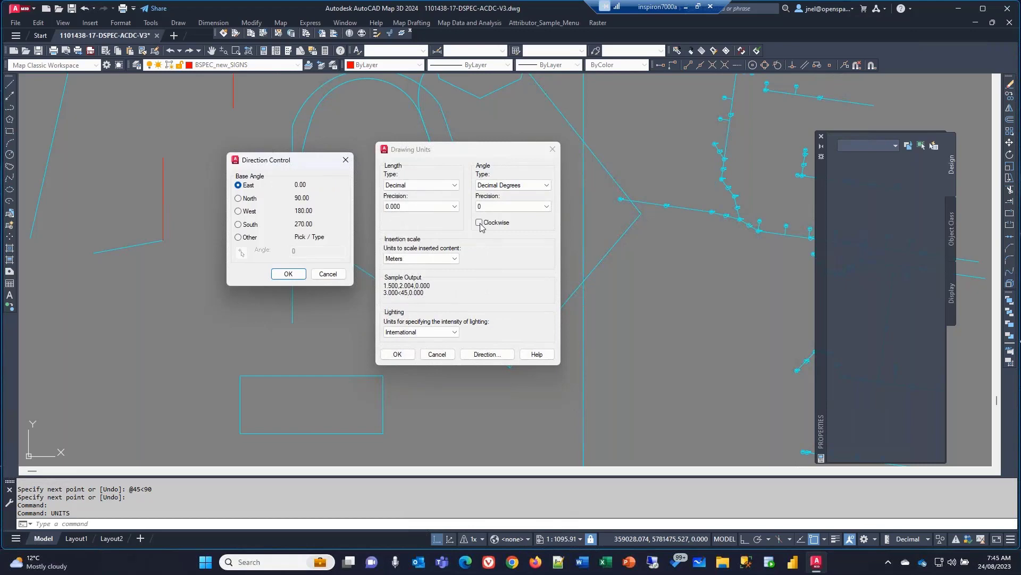
click(288, 273)
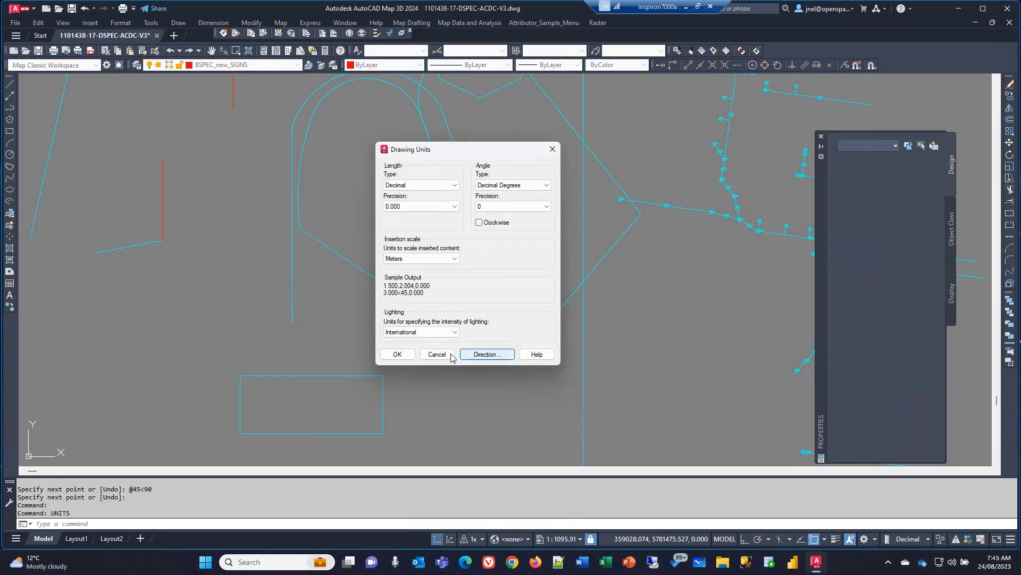
click(398, 354)
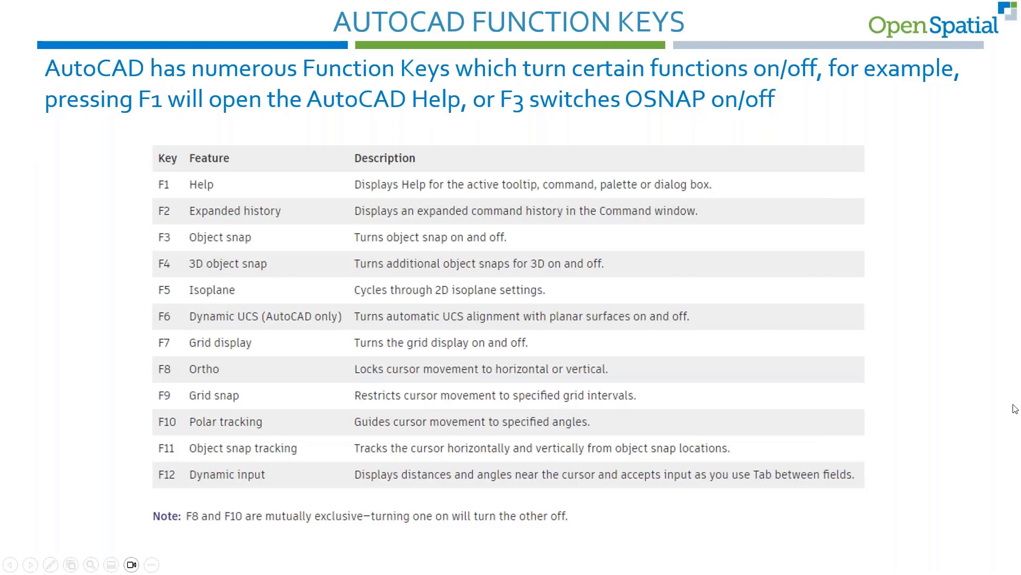
Switch back to AutoCAD Map 3D from the slides and open the expanded command history
key(alt+Tab)
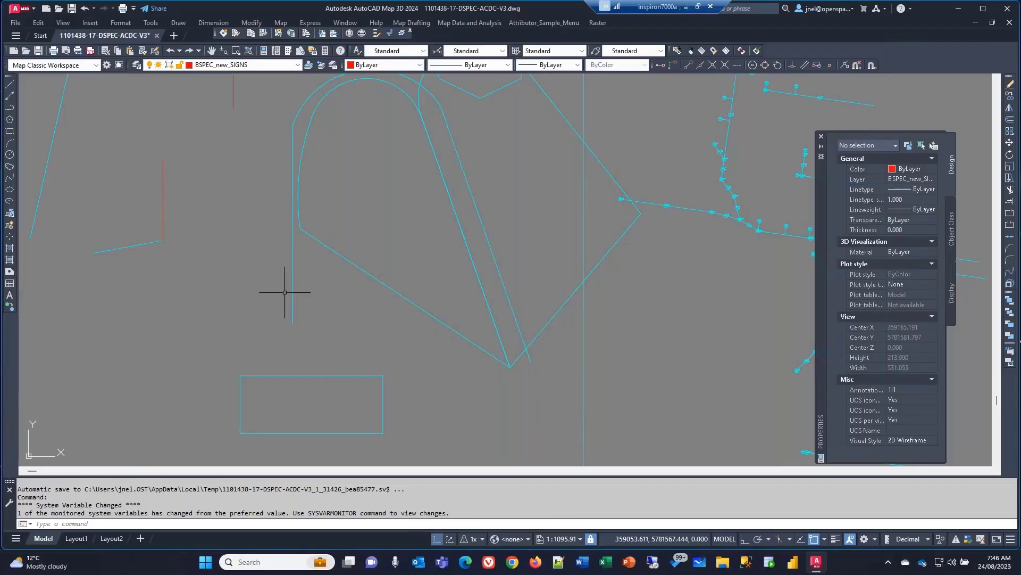
key(F2)
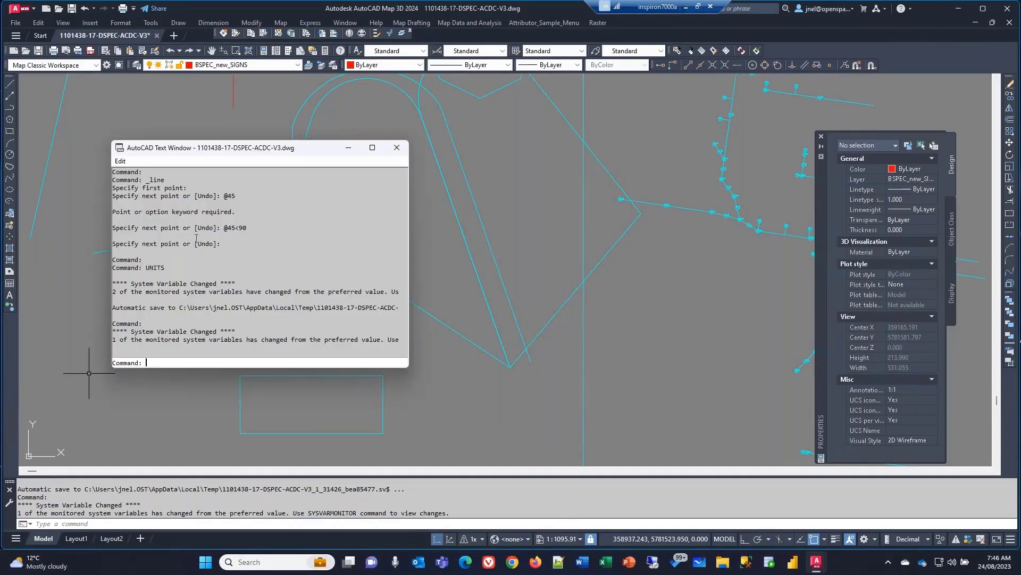
Review the earlier rotate and line entries in the command history window, and close it
scroll(298, 239, up, 7)
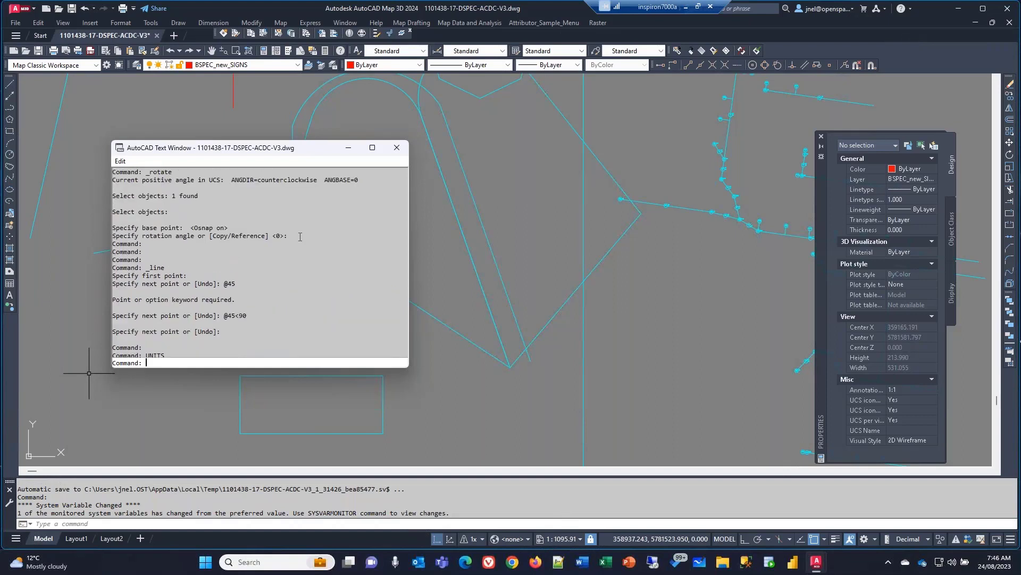
scroll(284, 249, down, 6)
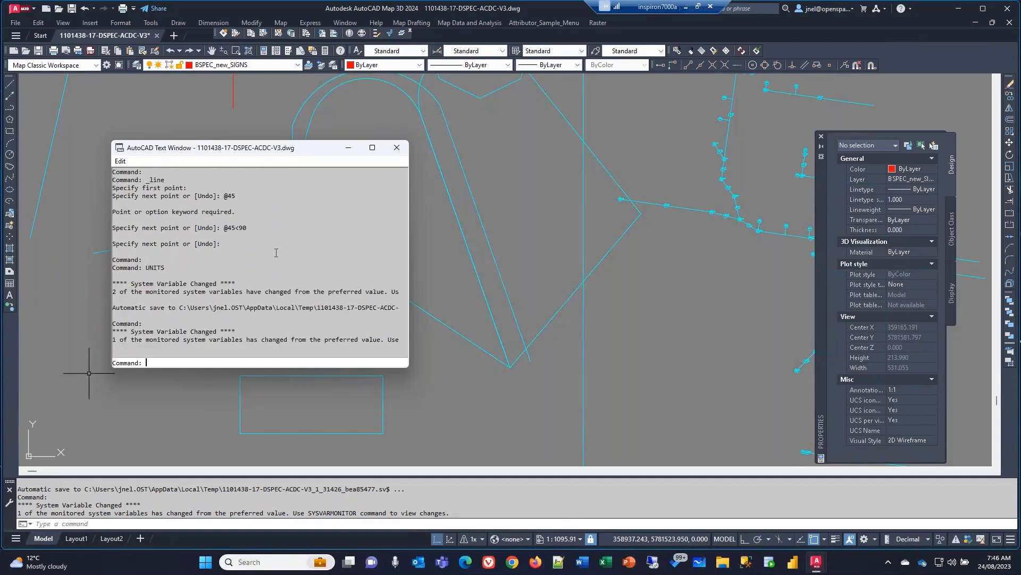
click(396, 148)
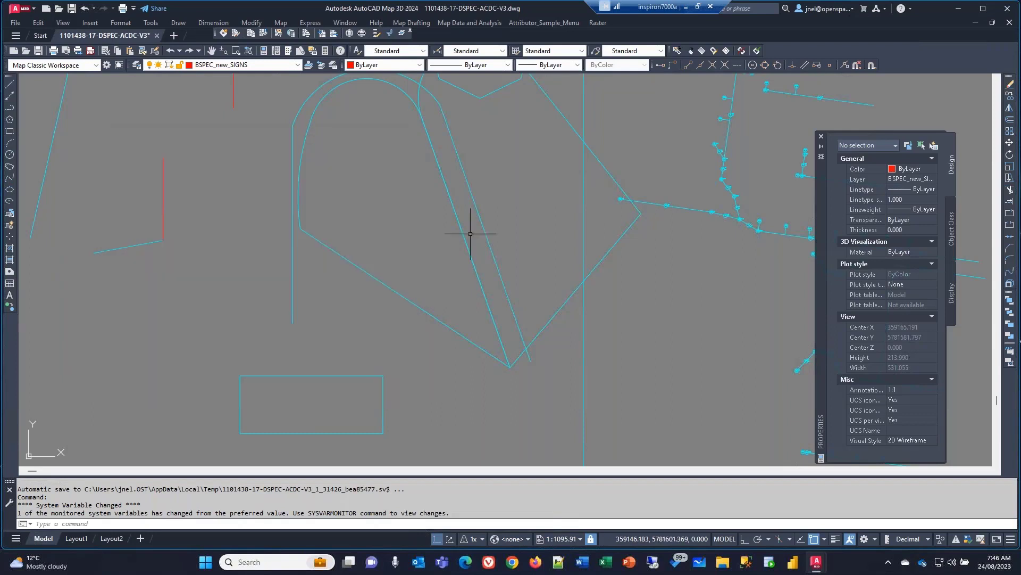
Toggle object snap off and on twice, leaving it switched on
click(814, 539)
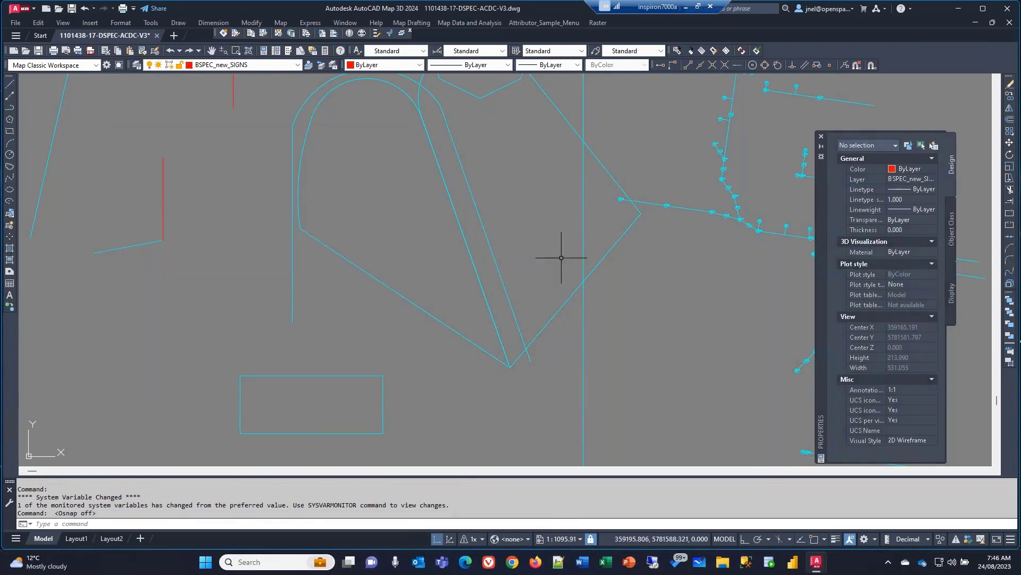
key(F3)
click(815, 538)
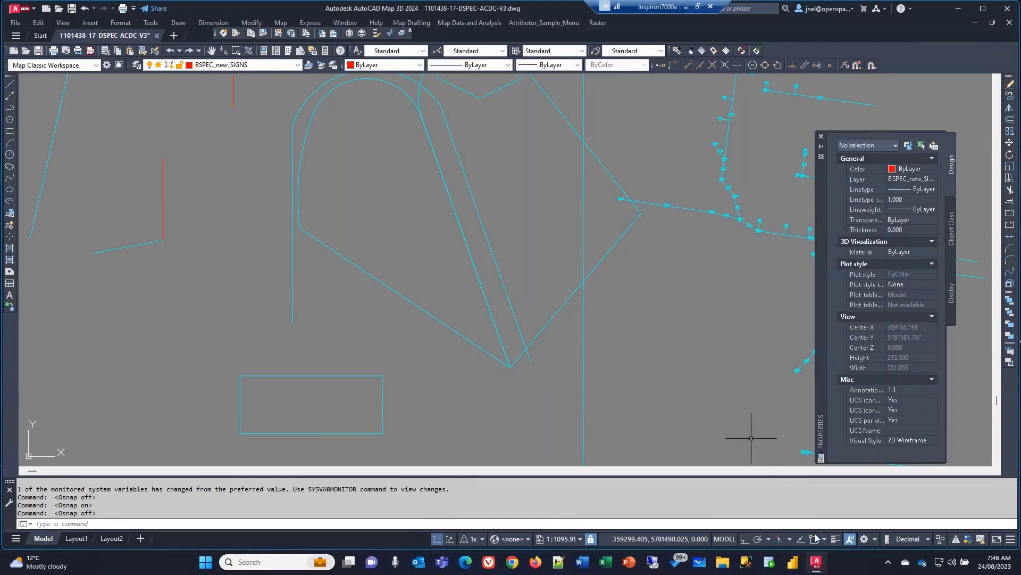
click(816, 539)
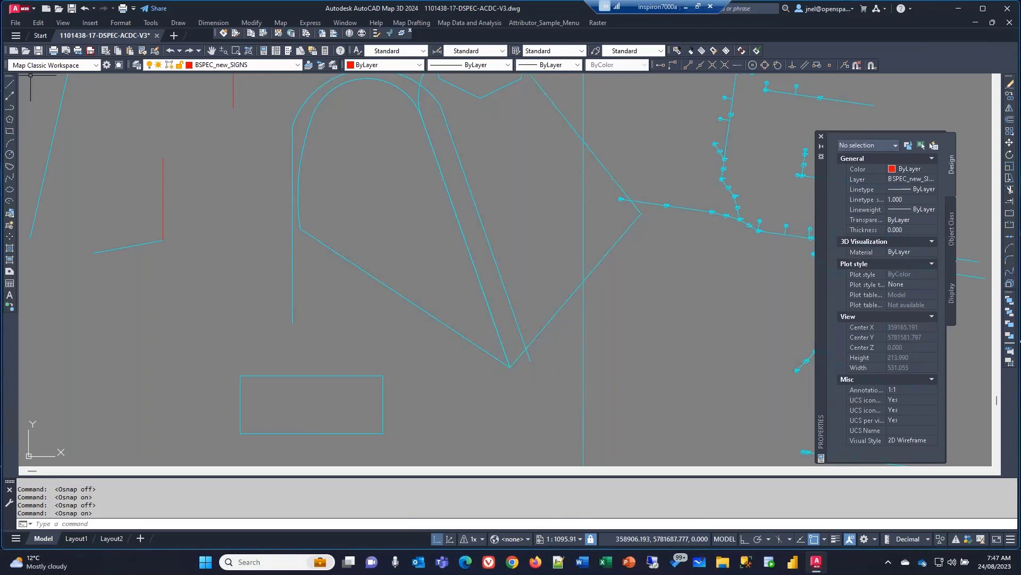
Start a line, examine the running object snap modes in the drafting settings, and accept them as they are
click(9, 83)
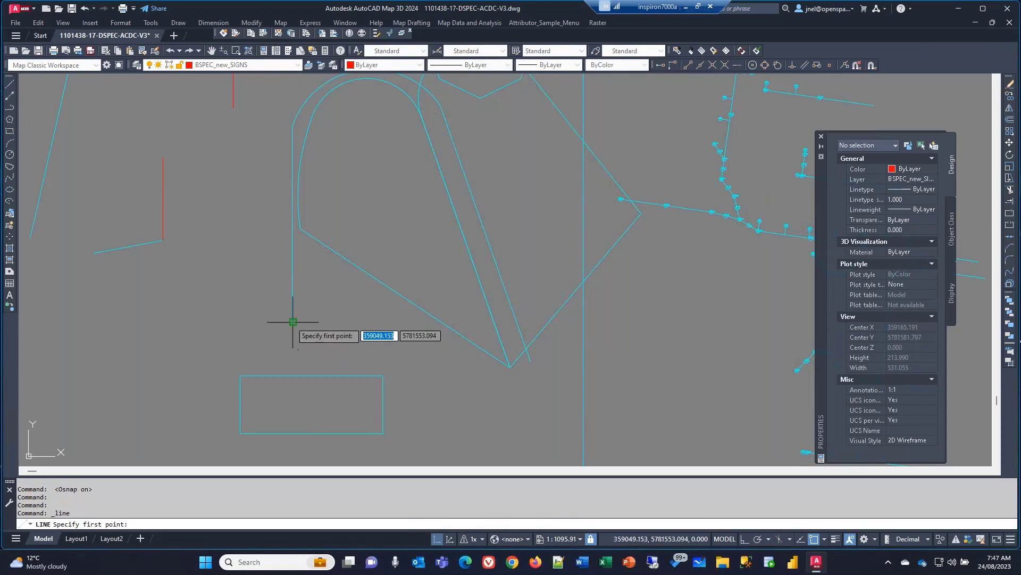
click(824, 539)
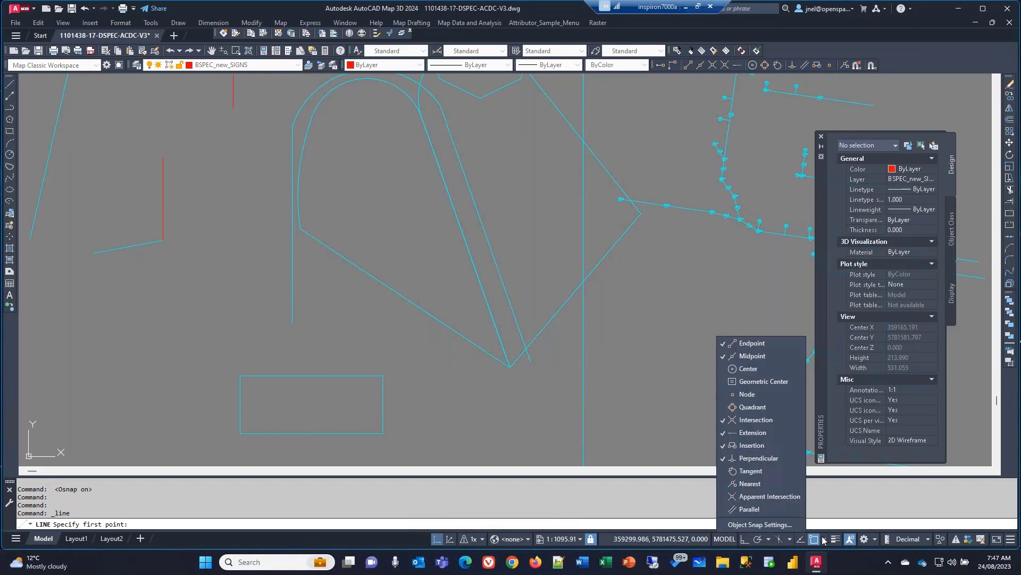
click(764, 524)
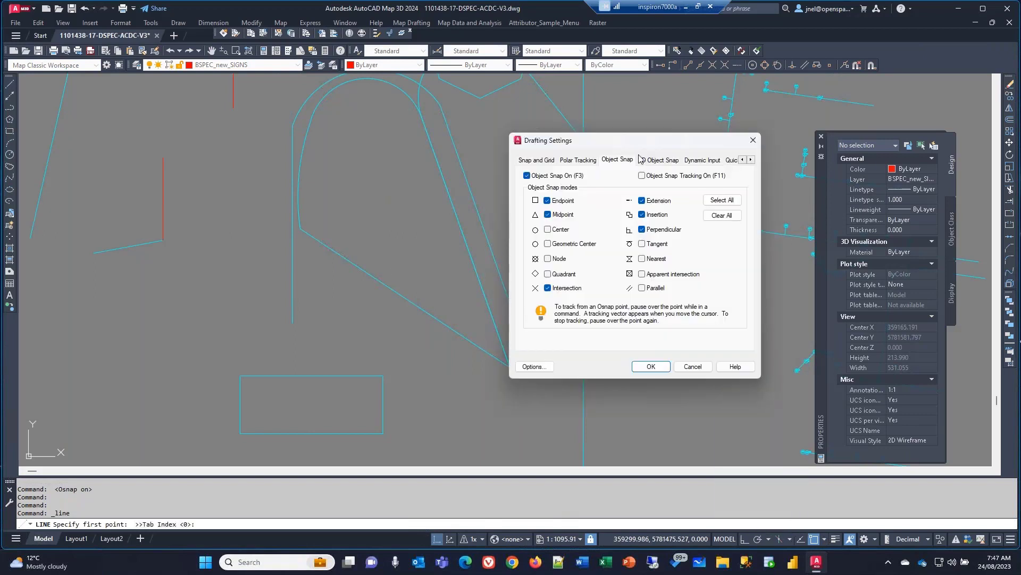
drag(625, 145, 410, 139)
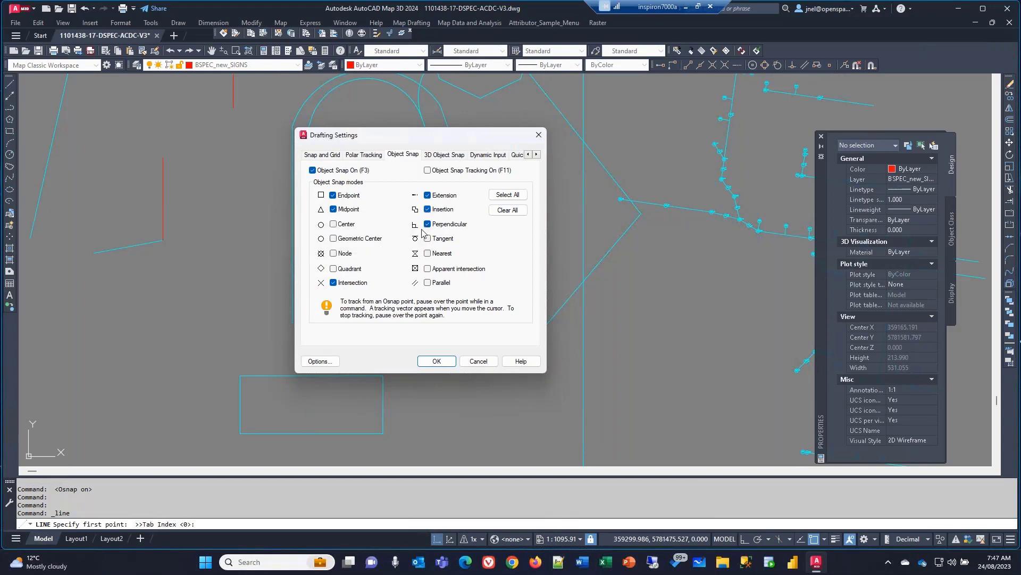
click(435, 361)
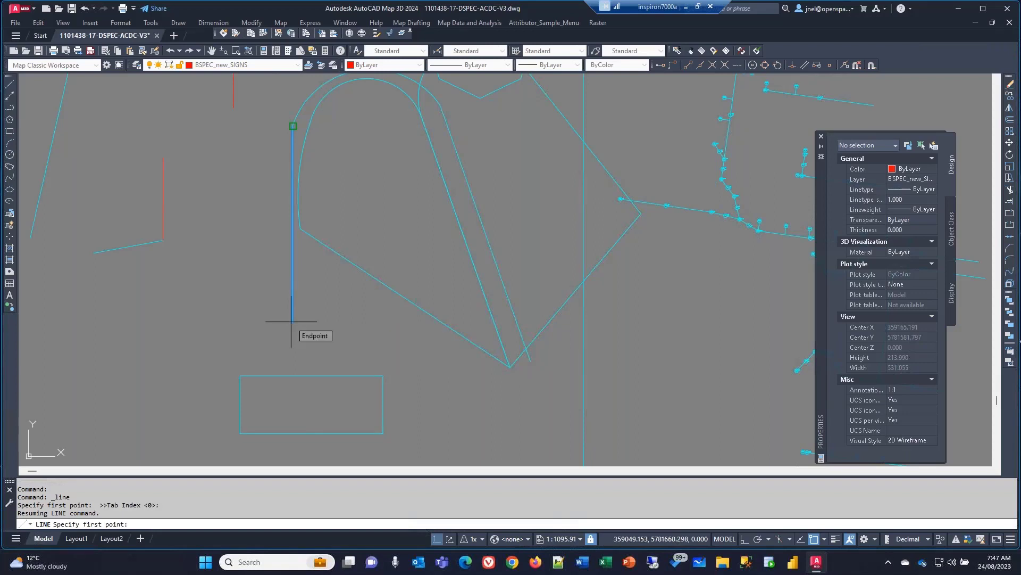
key(Return)
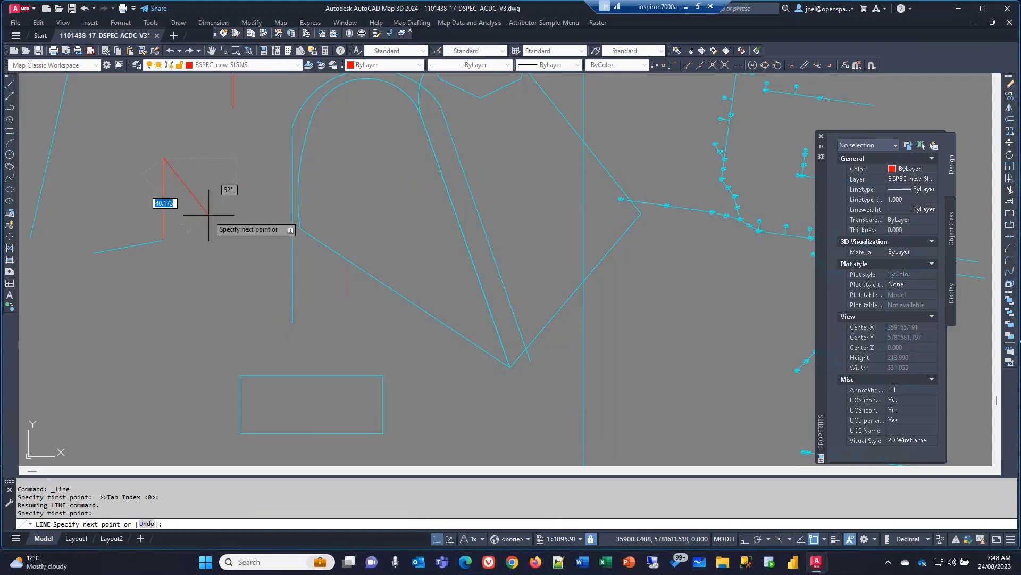
key(Escape)
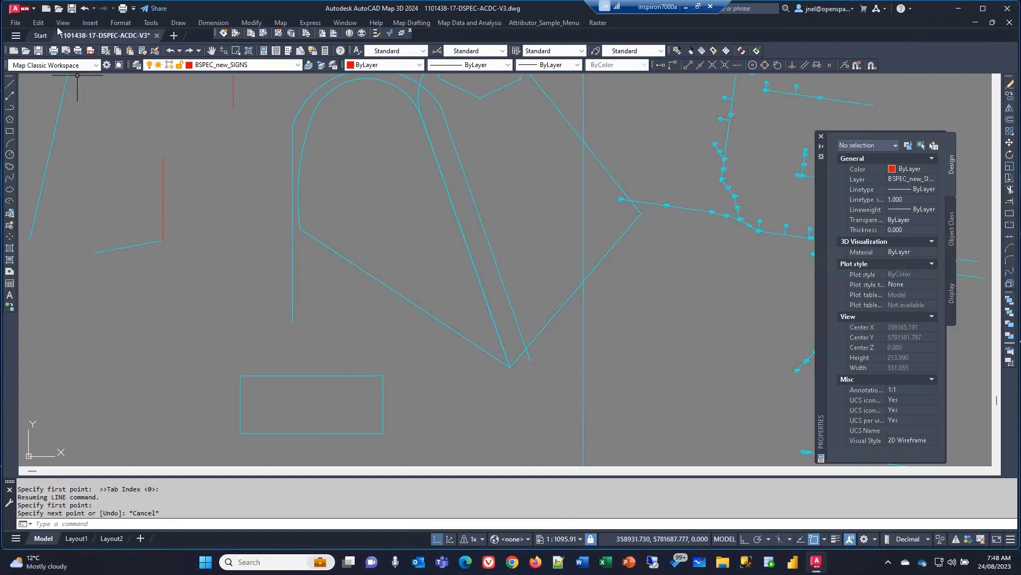
click(9, 85)
key(Escape)
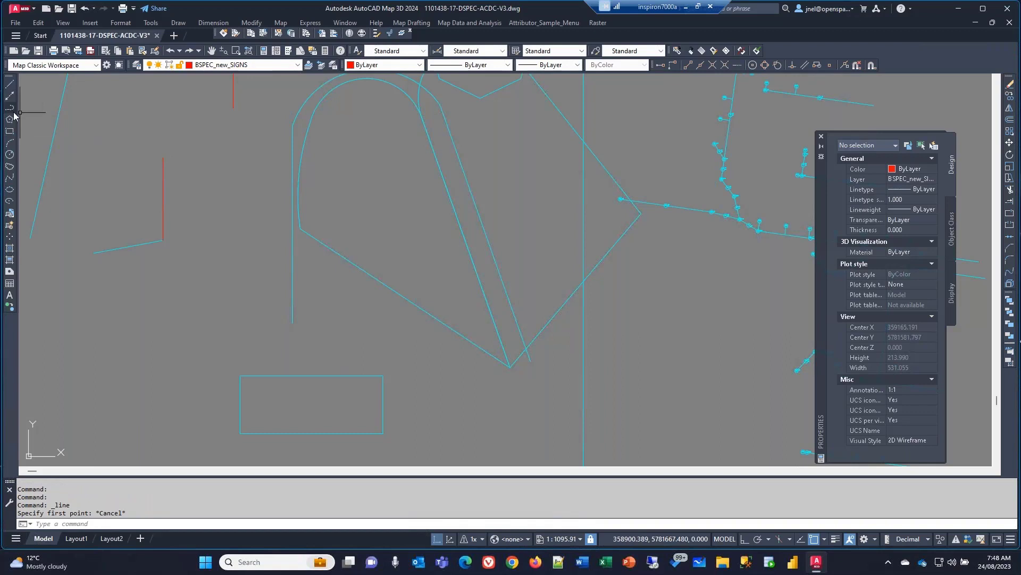
Start a polyline at the vertical red line's upper end, place its next vertex freely beside the line without object snap, and re-enable snapping
click(164, 157)
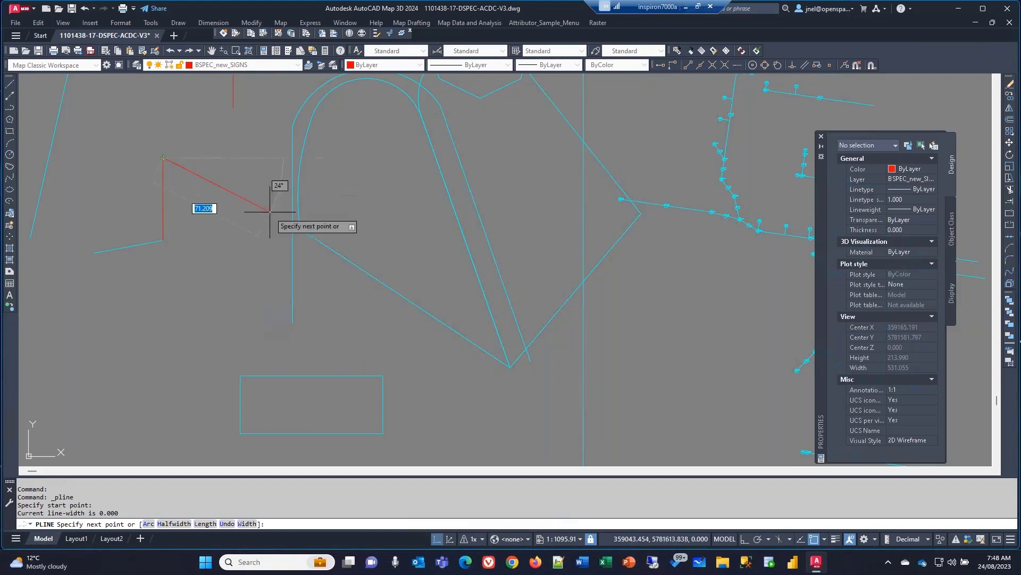
scroll(167, 213, up, 2)
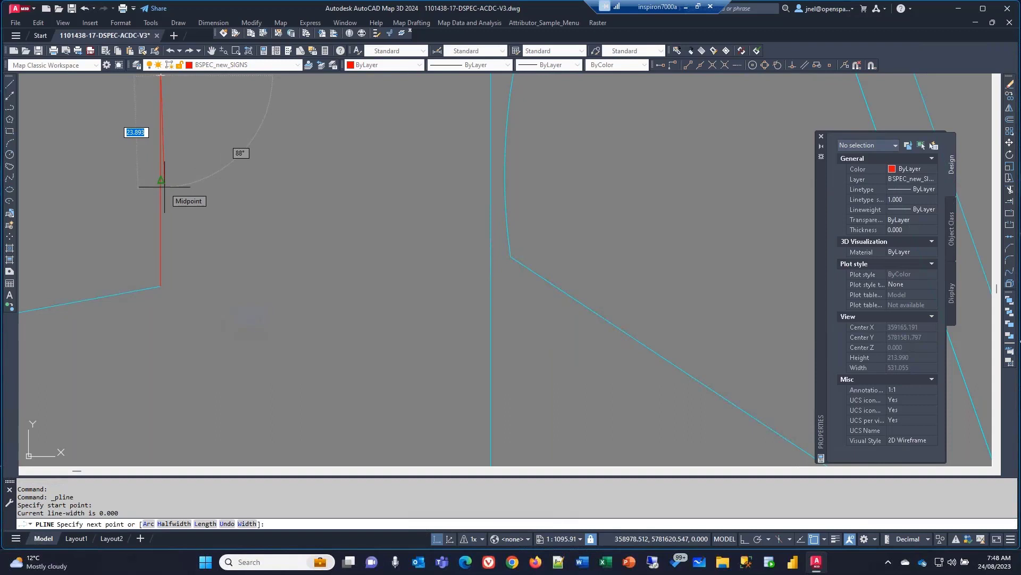
key(F3)
click(199, 181)
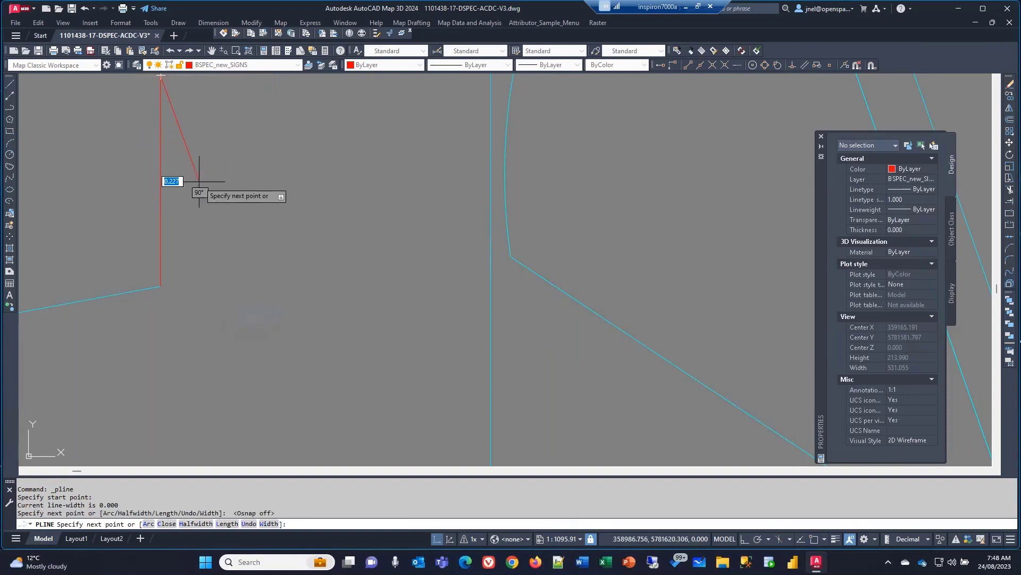
key(F3)
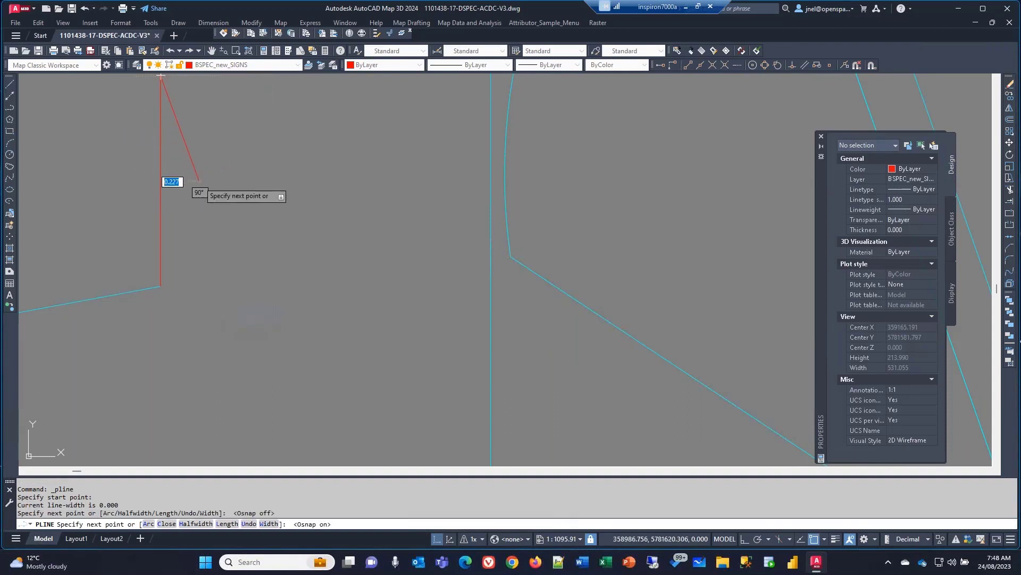
Try a polyline vertex at the red line's midpoint, undo it, and snap the vertex to the line's lower endpoint instead
click(160, 181)
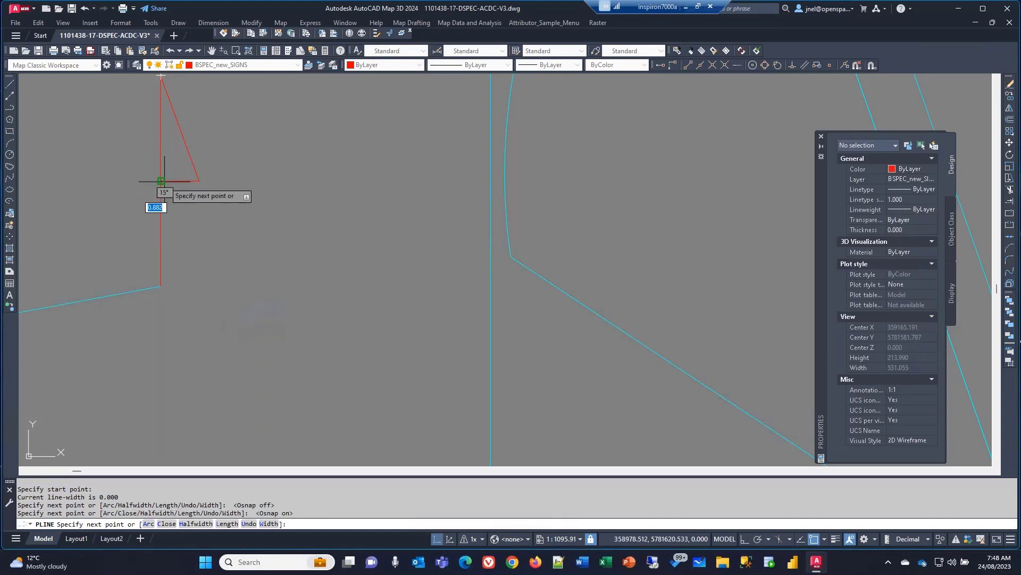
click(249, 524)
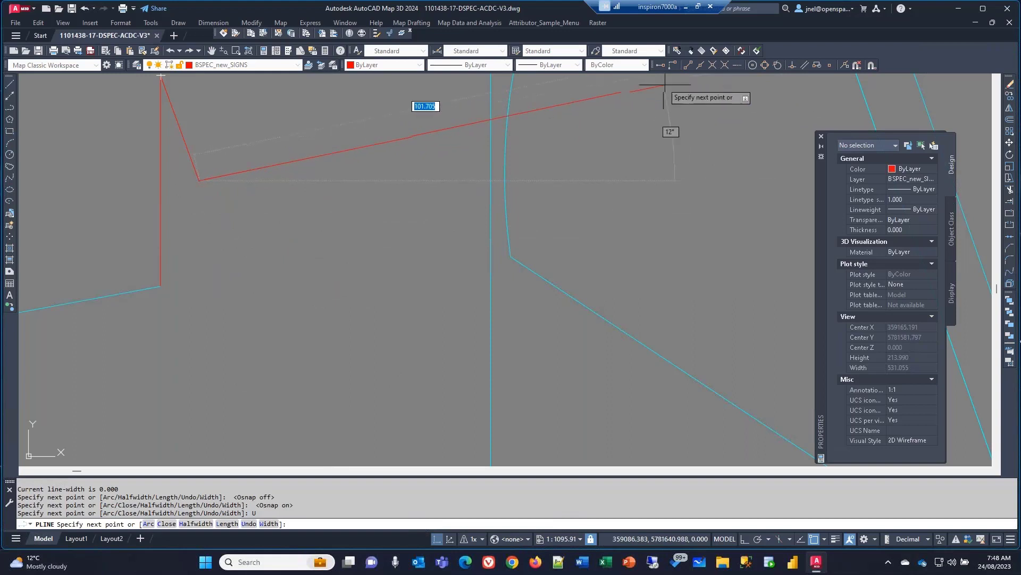
click(688, 64)
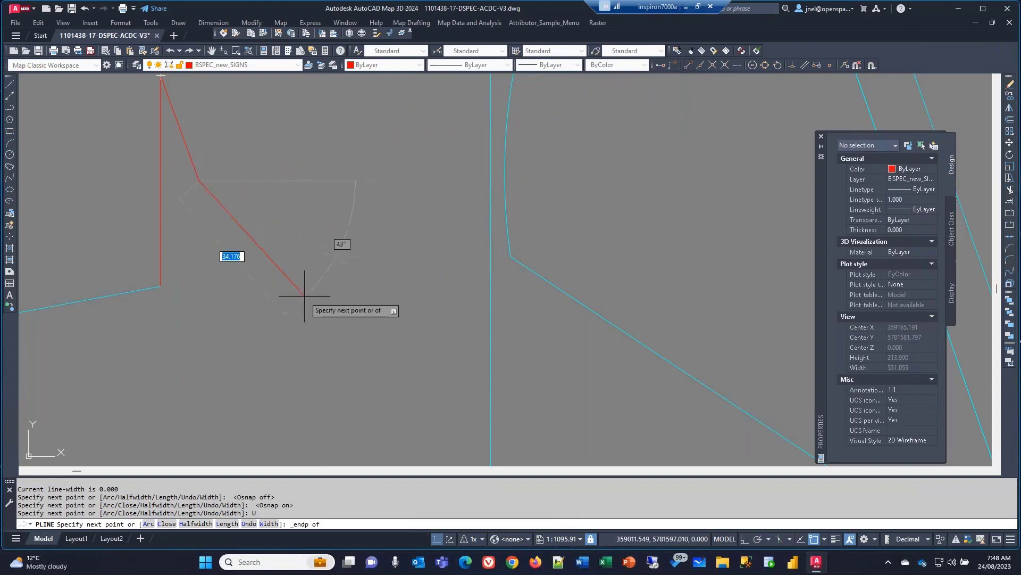
click(161, 286)
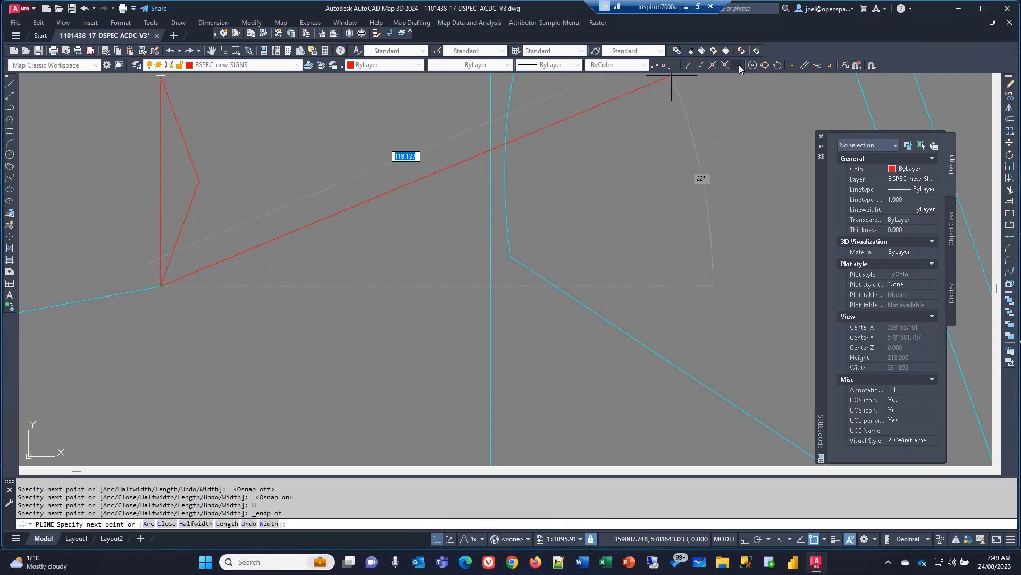
Extend the polyline to the apparent intersection of the short sloping swale line and the longer steep line, and finish it
scroll(286, 262, down, 6)
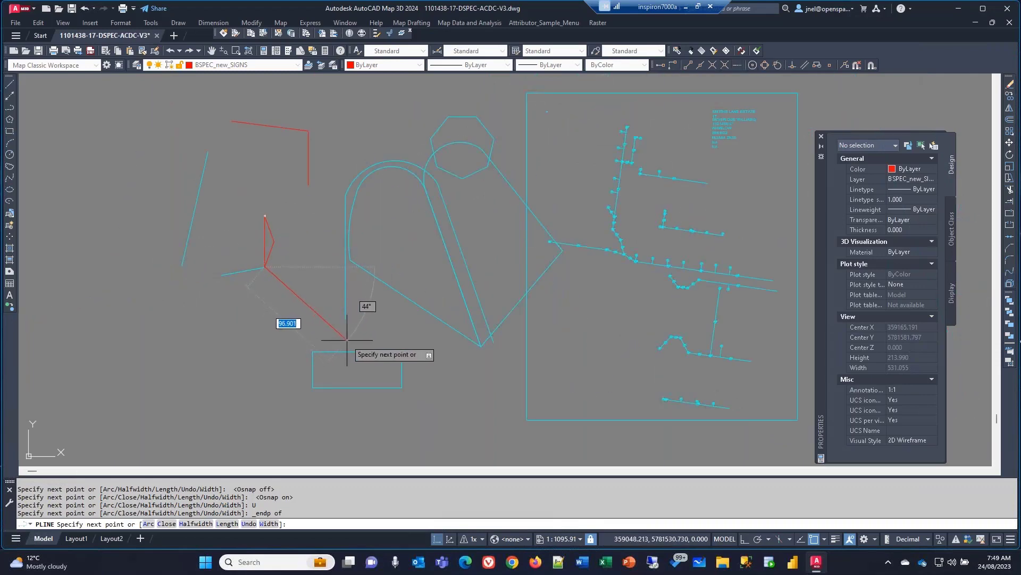
click(216, 276)
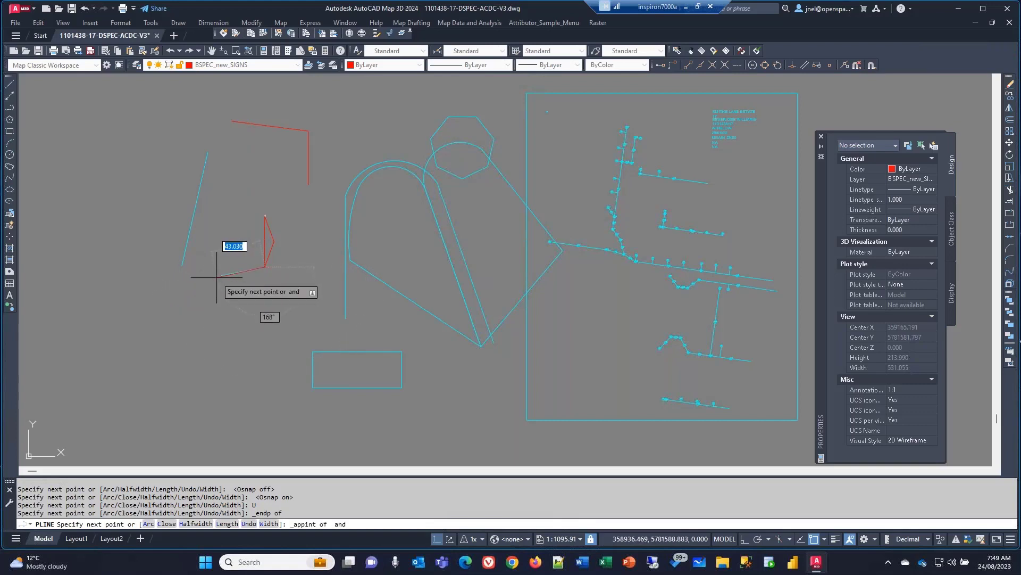
click(178, 268)
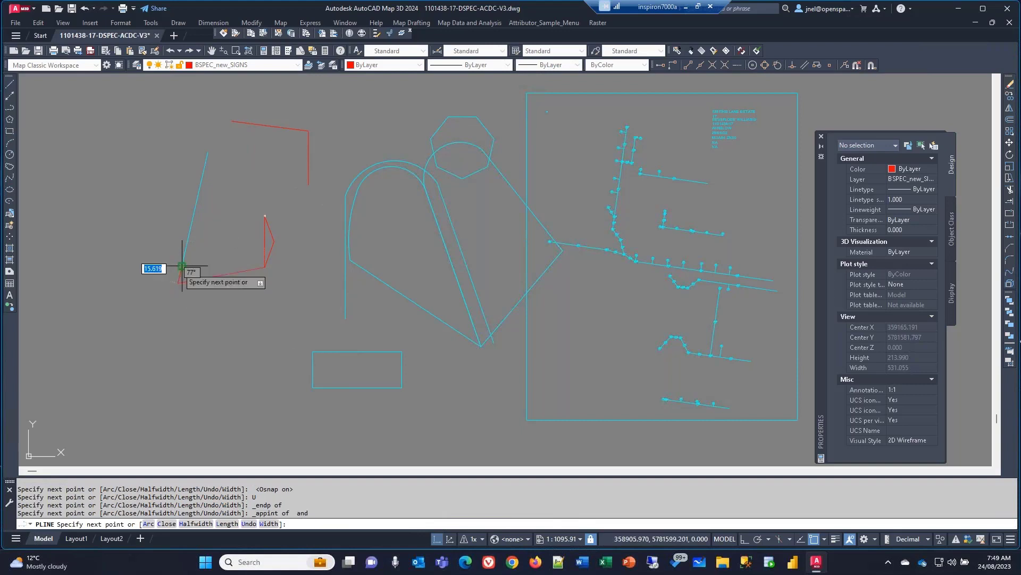
key(Return)
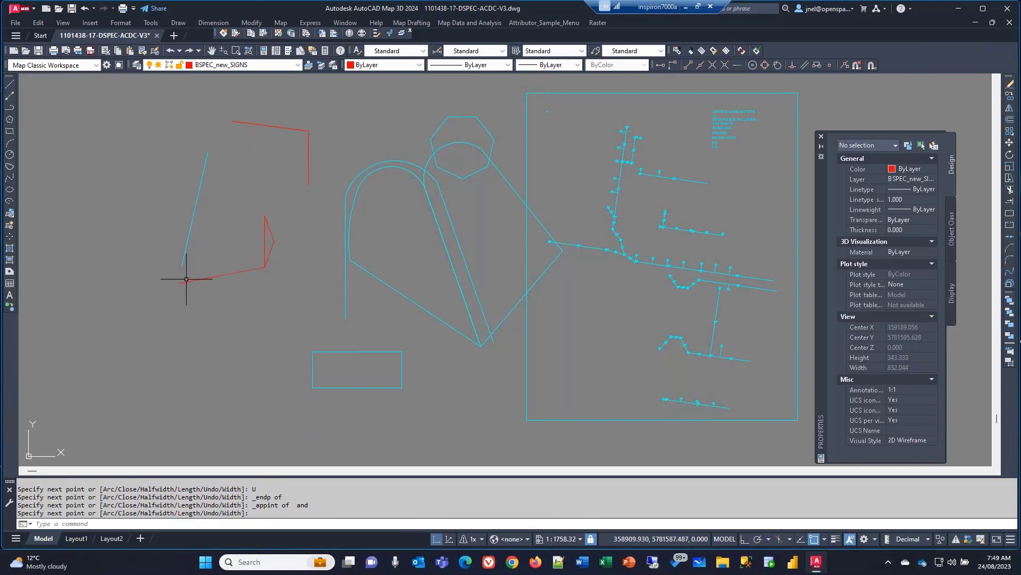
scroll(164, 267, up, 4)
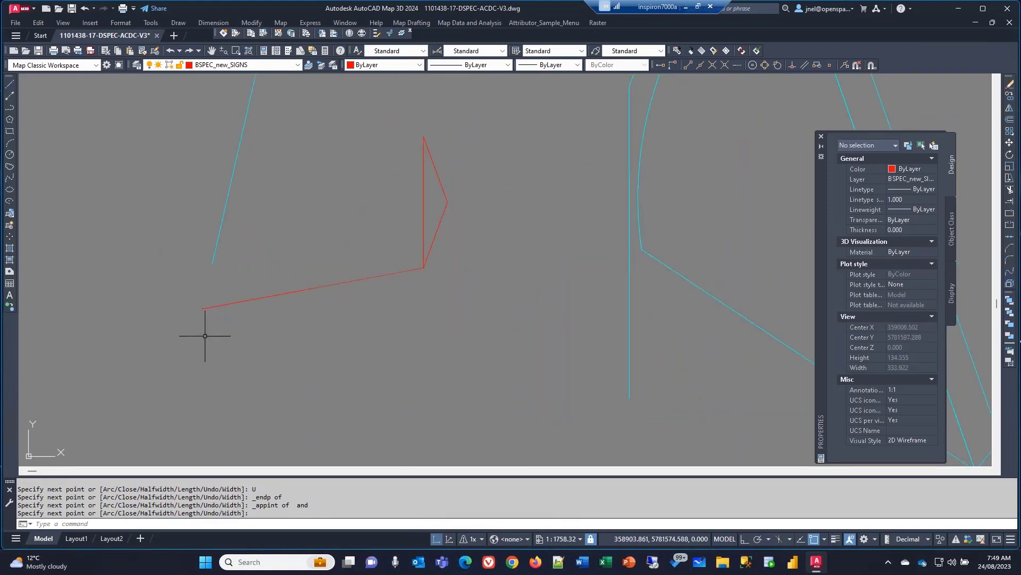
click(209, 306)
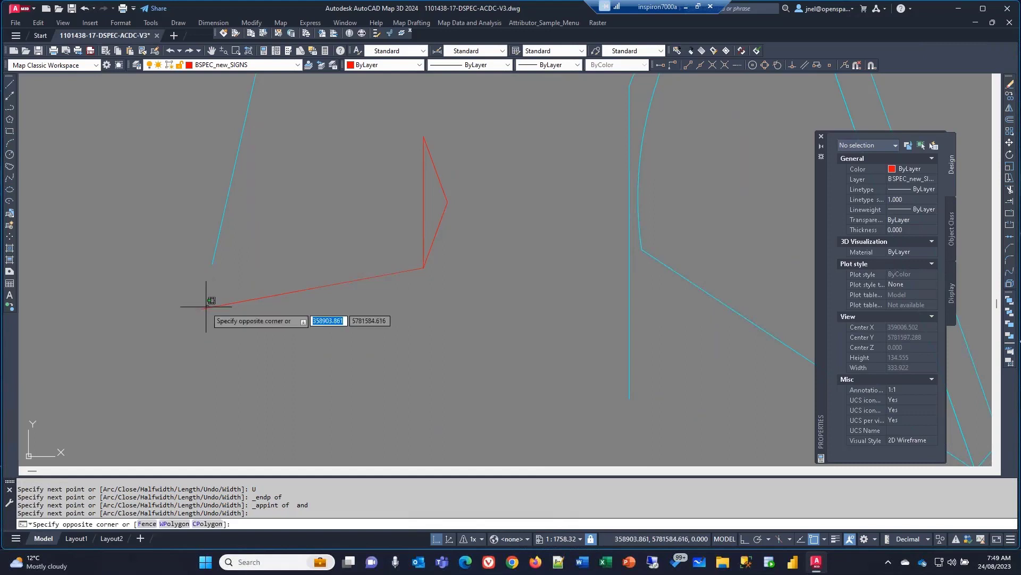
key(Escape)
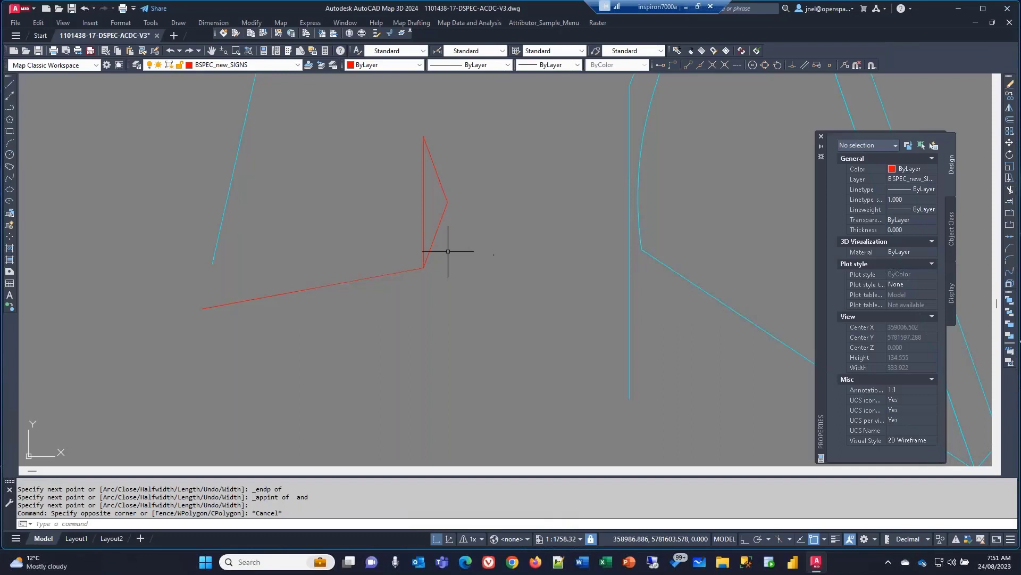
Select the closed swale polyline with the arc and examine its area, length and vertex coordinates in the properties
scroll(451, 251, down, 5)
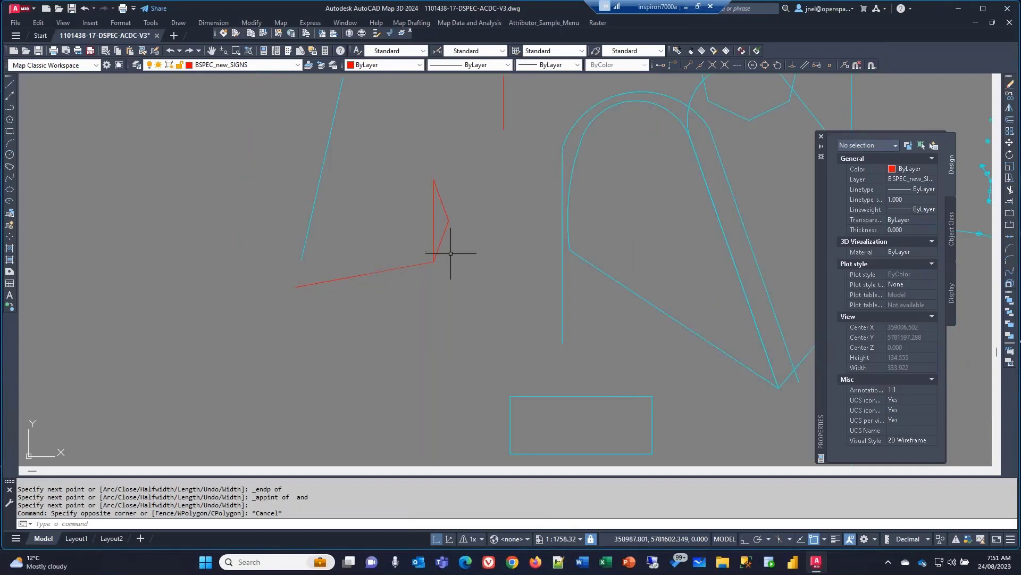
click(633, 278)
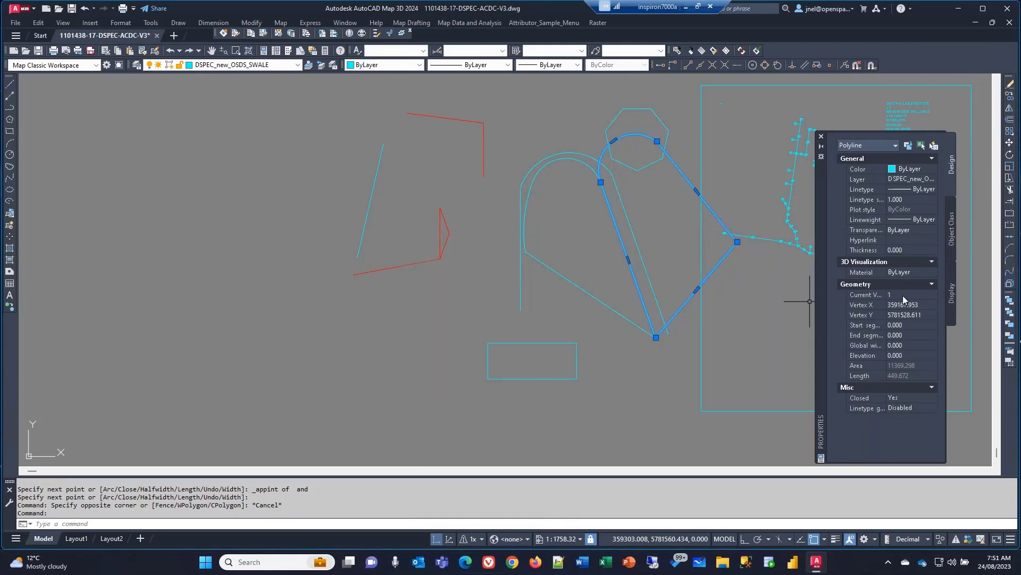
click(896, 366)
click(900, 373)
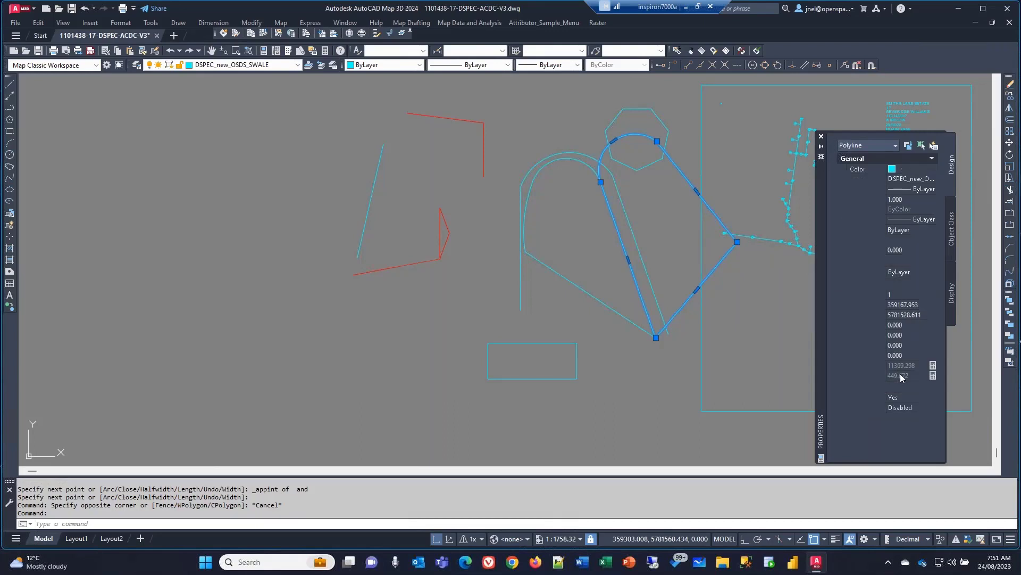
click(900, 364)
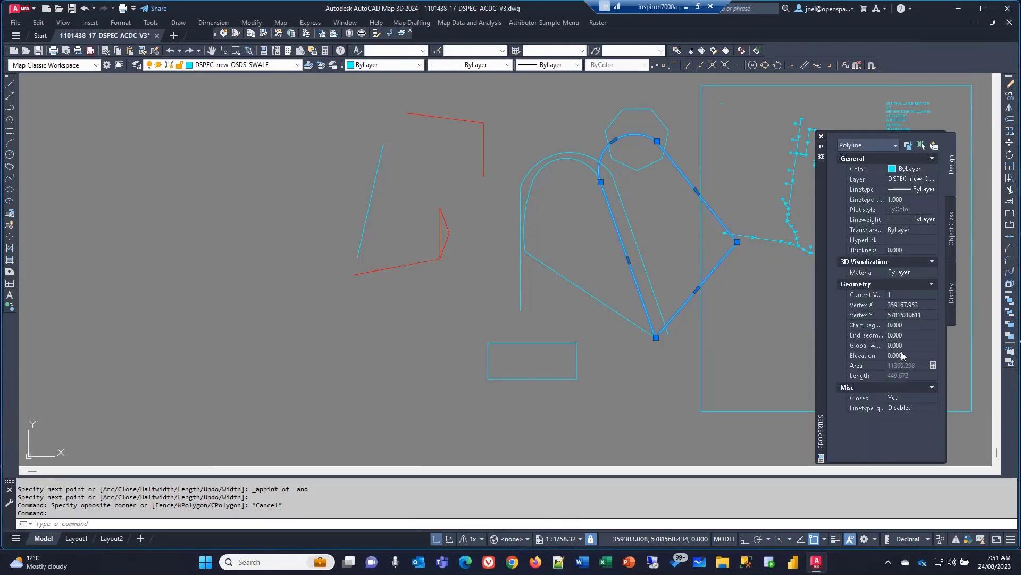
click(910, 296)
click(910, 305)
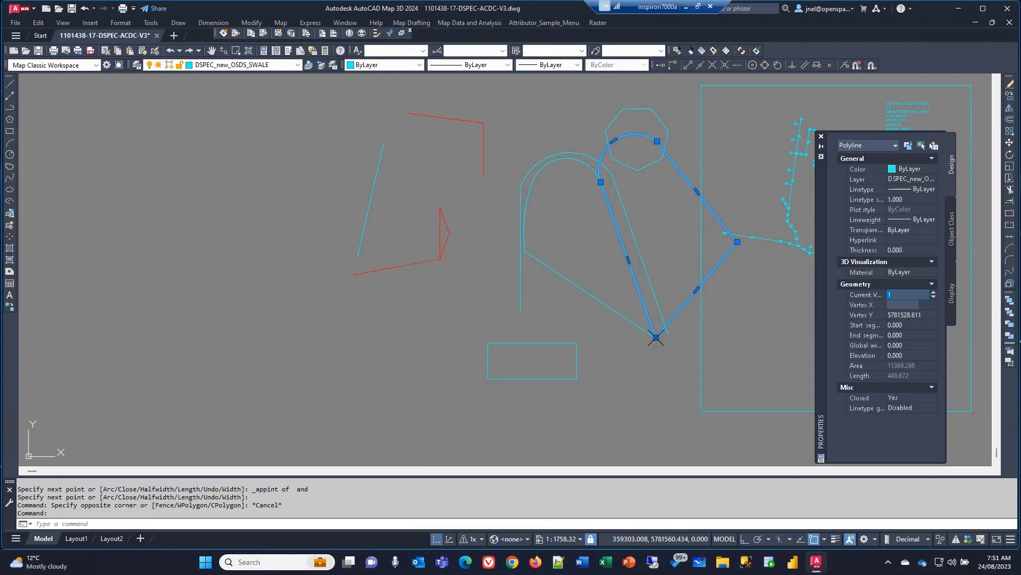
click(910, 316)
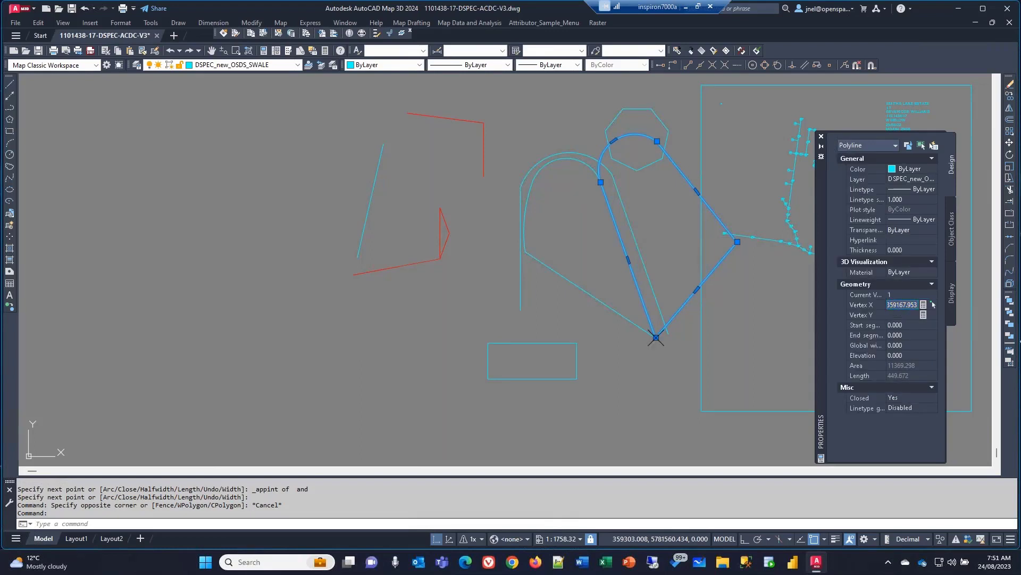
Set the Y coordinate of vertex 1 of the closed swale polyline to 5781529.611
click(907, 316)
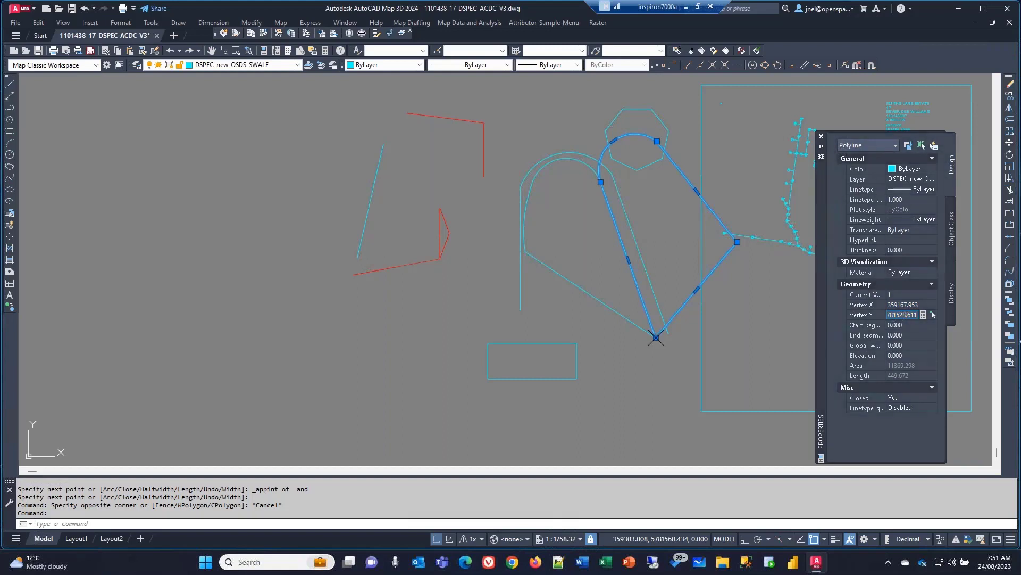
key(BackSpace)
text(9)
click(906, 326)
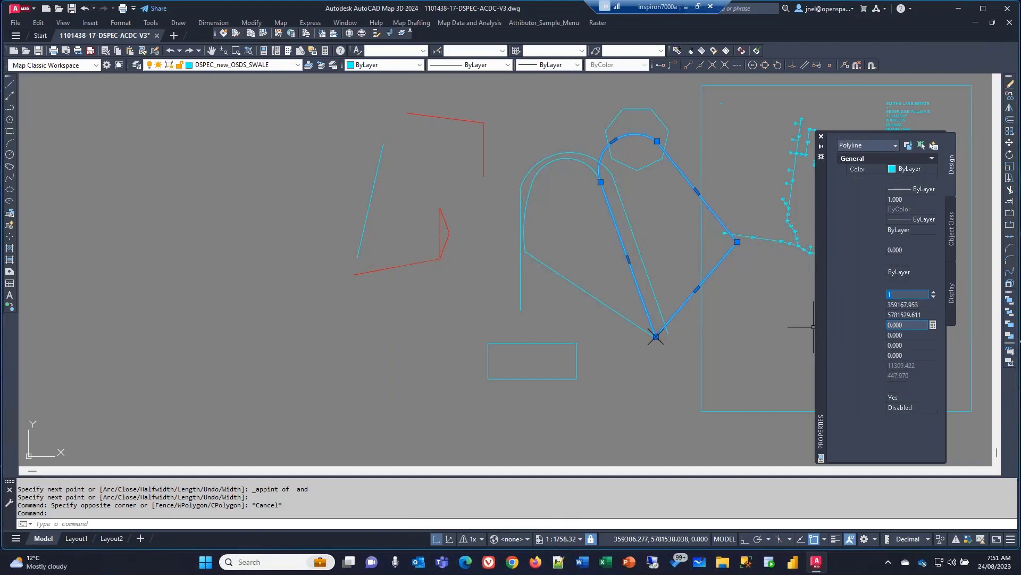
Step through the vertices of the closed swale polyline and return to vertex 1, examining their coordinates
click(930, 296)
click(934, 292)
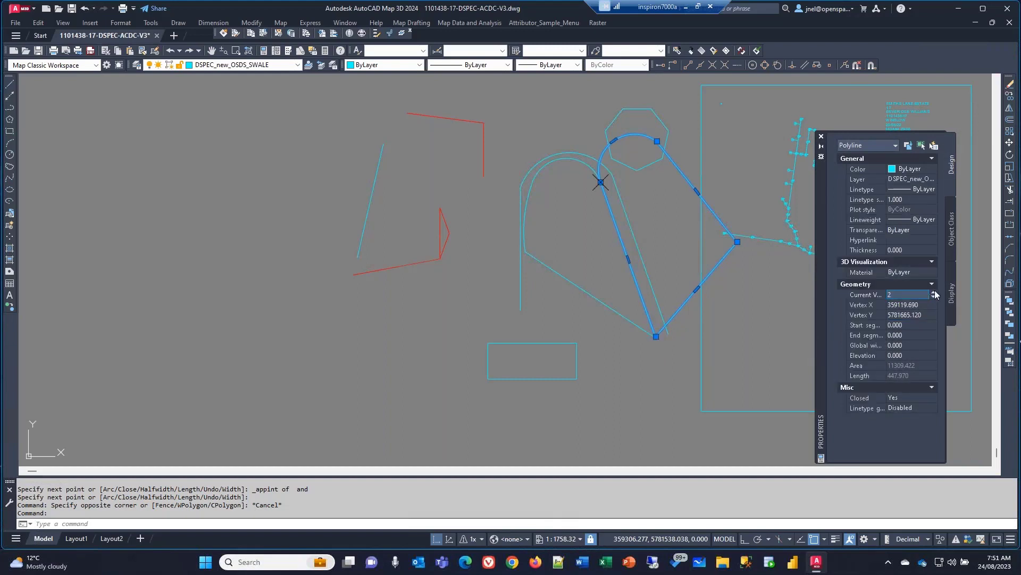
click(933, 292)
double_click(933, 292)
click(932, 294)
click(933, 294)
click(933, 294)
click(932, 294)
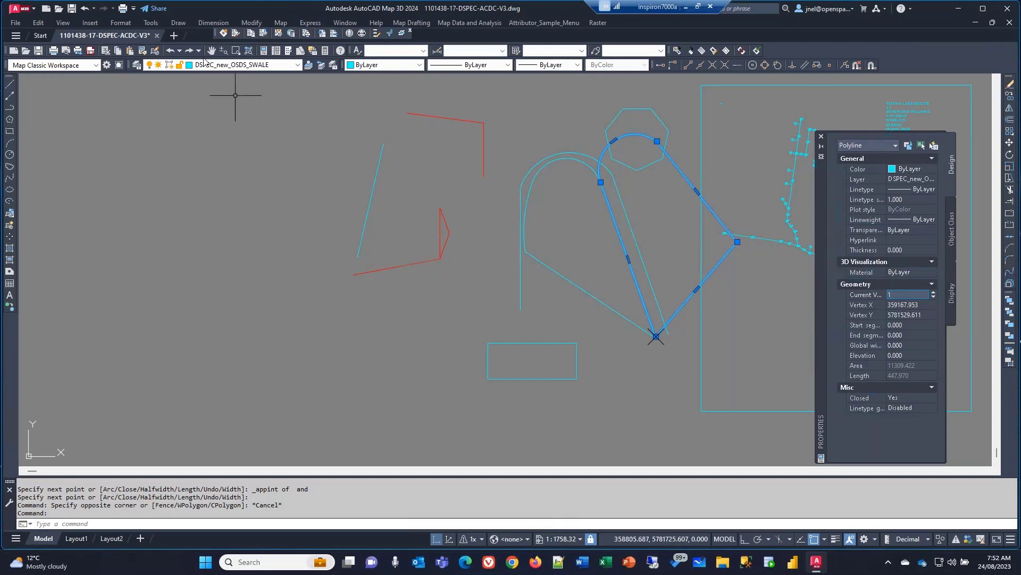
Draw a tilted four-sided polyline with a perimeter of about 431 in the empty area beside the red lines, snapping back to its start and closing it
click(176, 23)
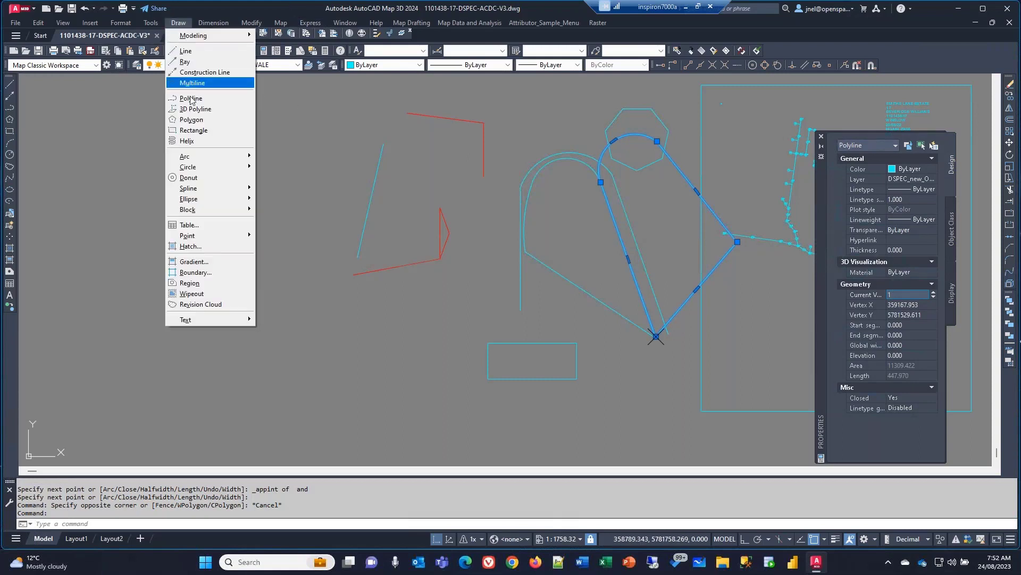
click(191, 98)
click(93, 215)
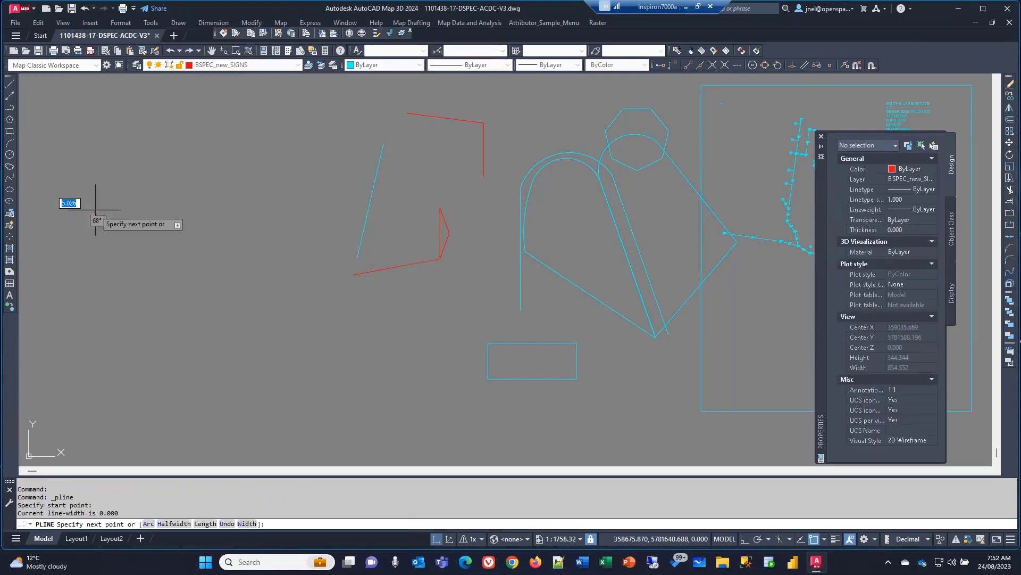
click(194, 156)
click(253, 254)
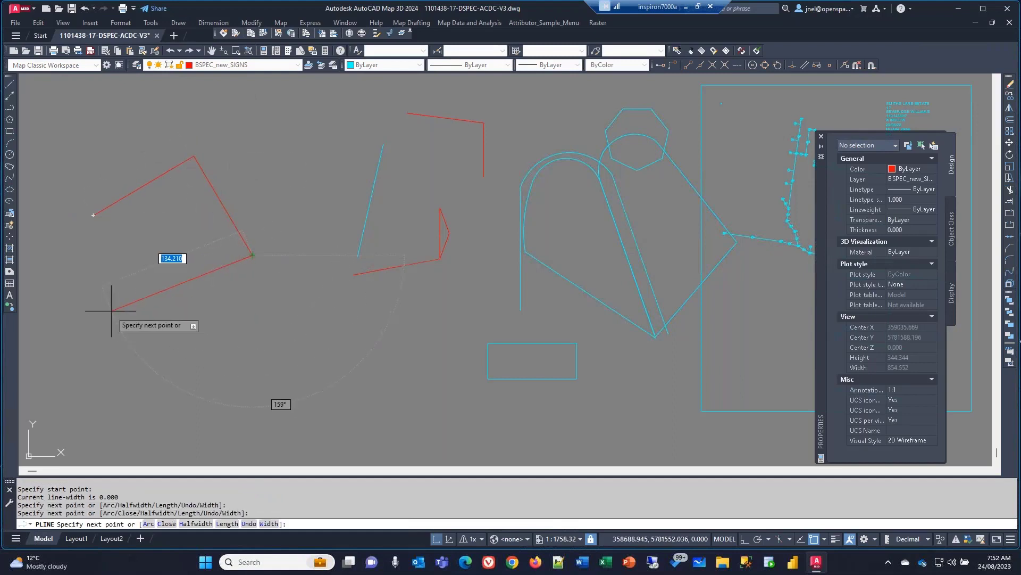
click(132, 326)
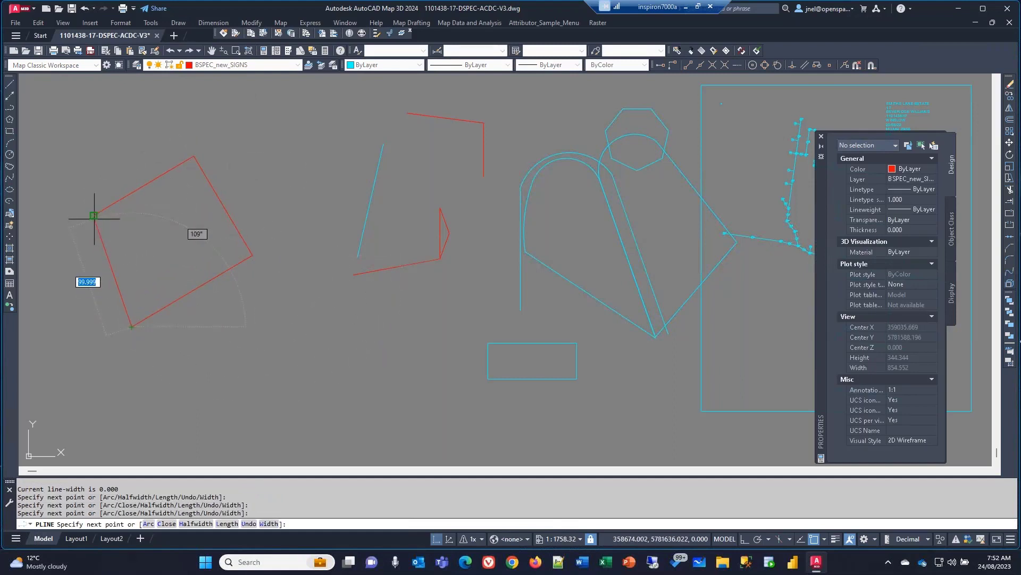
click(93, 216)
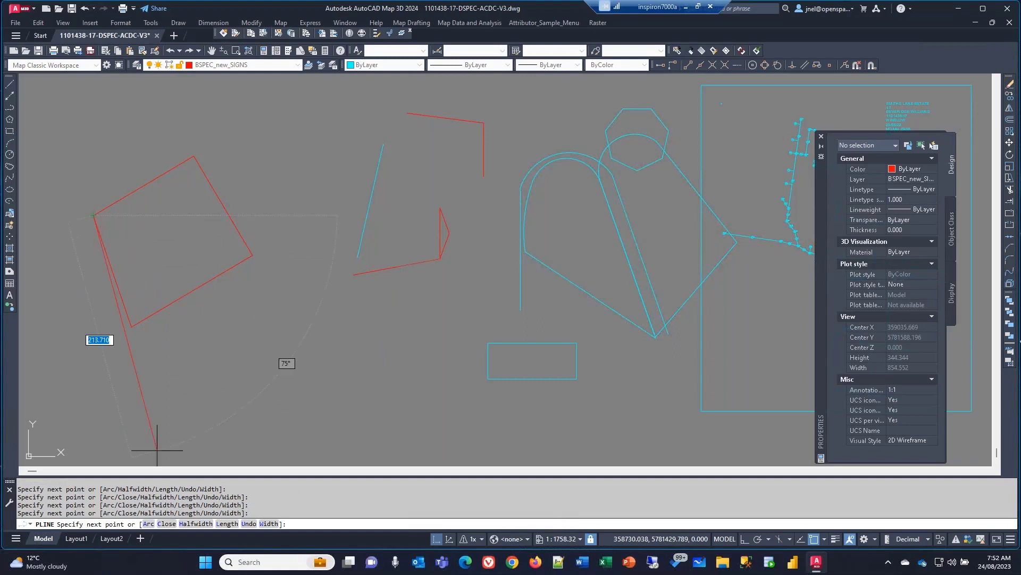
text(c)
key(Return)
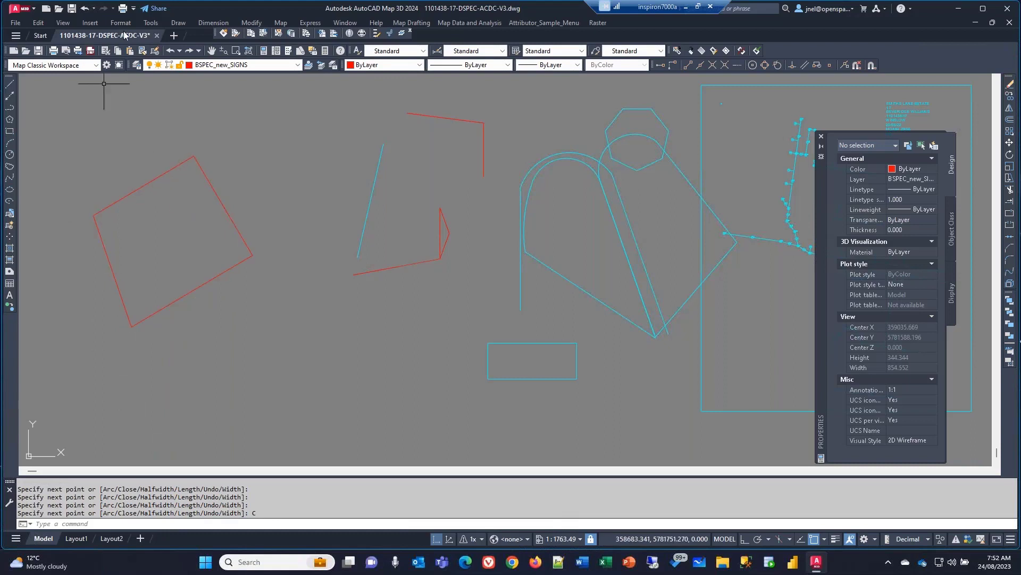
Select the new red four-sided polyline and step through its vertices from 1 to 5, comparing their coordinates
click(216, 193)
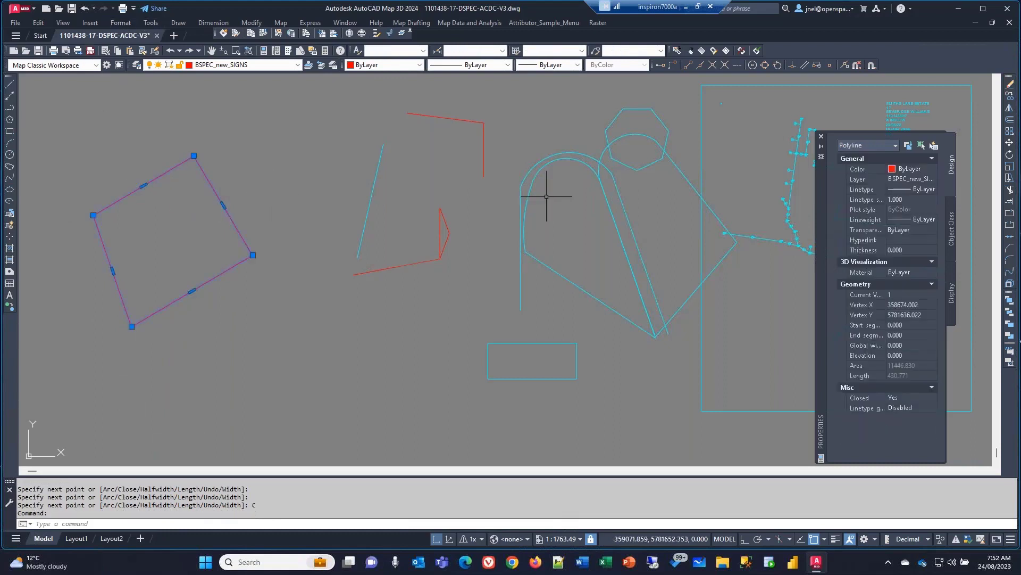
click(925, 295)
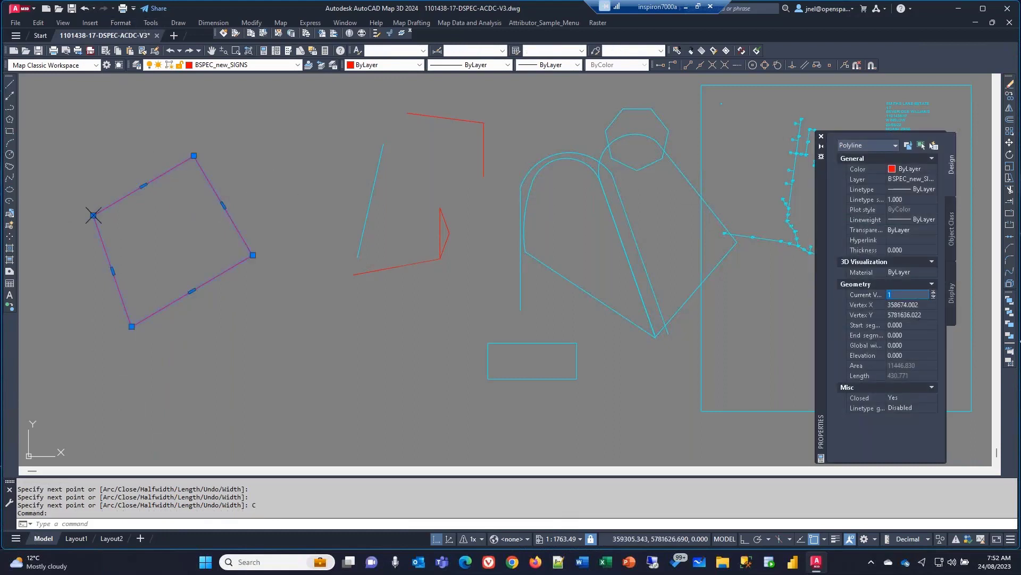
click(933, 292)
click(934, 292)
click(934, 292)
click(934, 293)
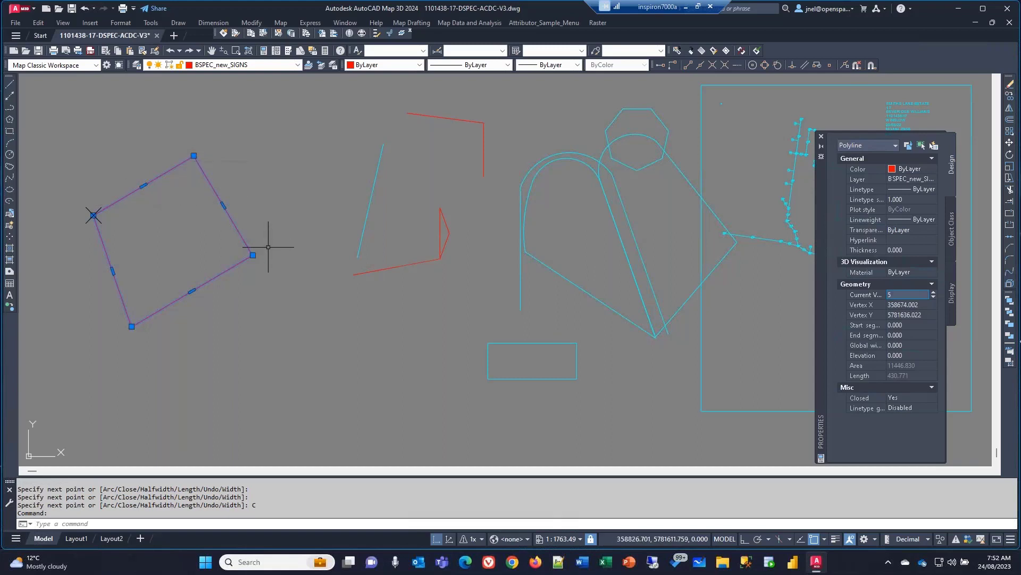
Set the four-sided polyline's Closed property to No and check its first two vertices
click(902, 398)
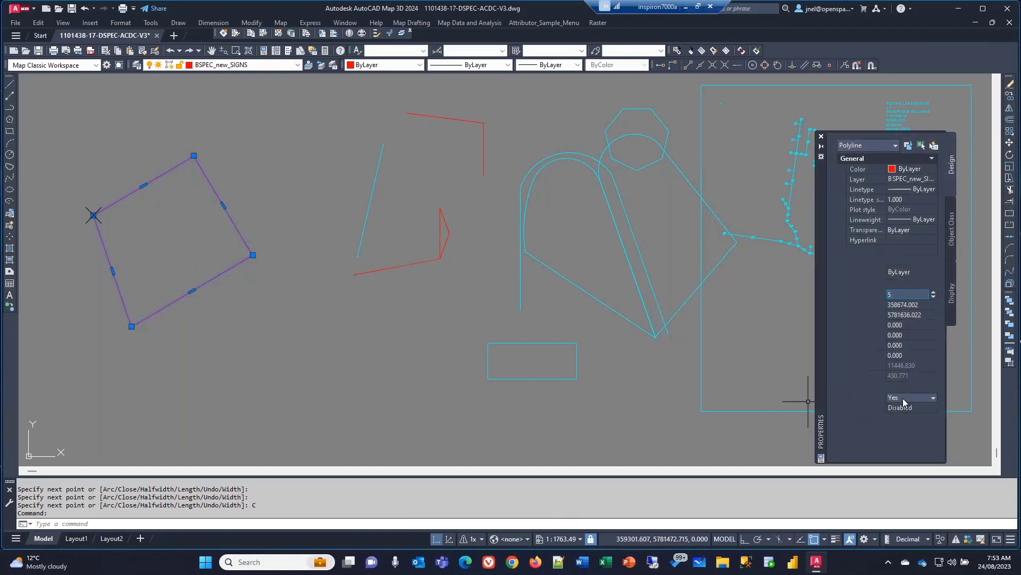
click(894, 417)
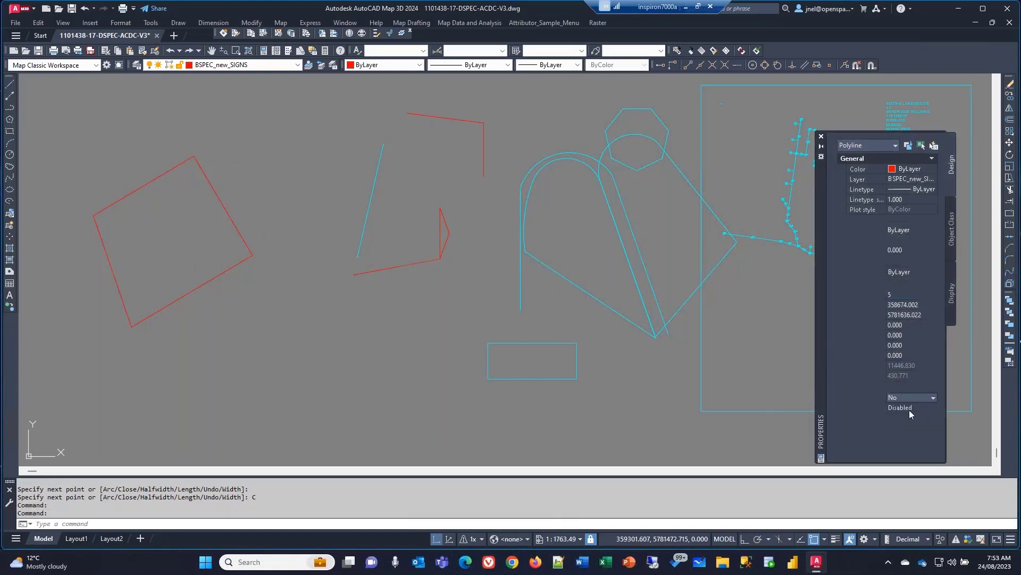
click(934, 293)
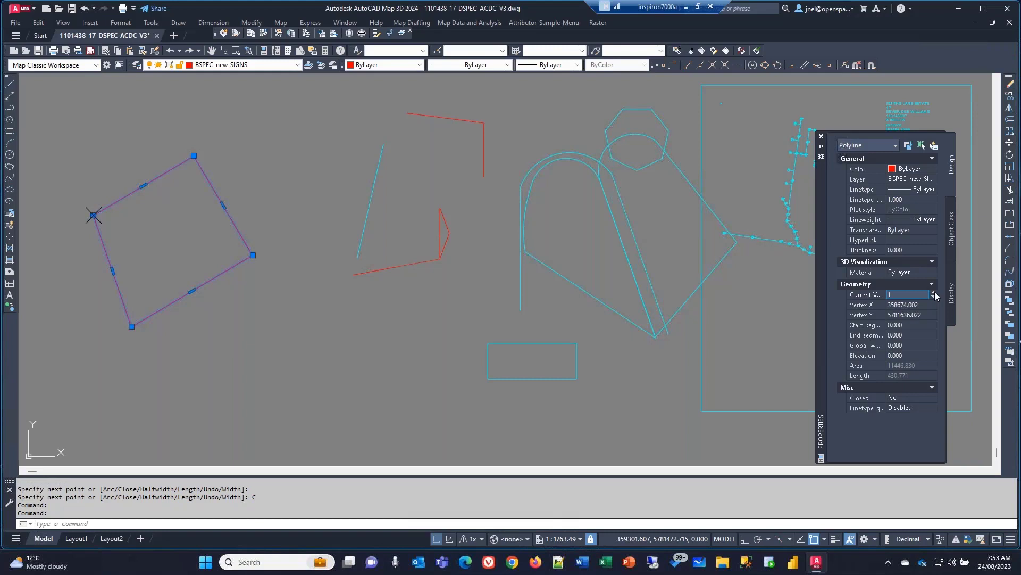
click(934, 292)
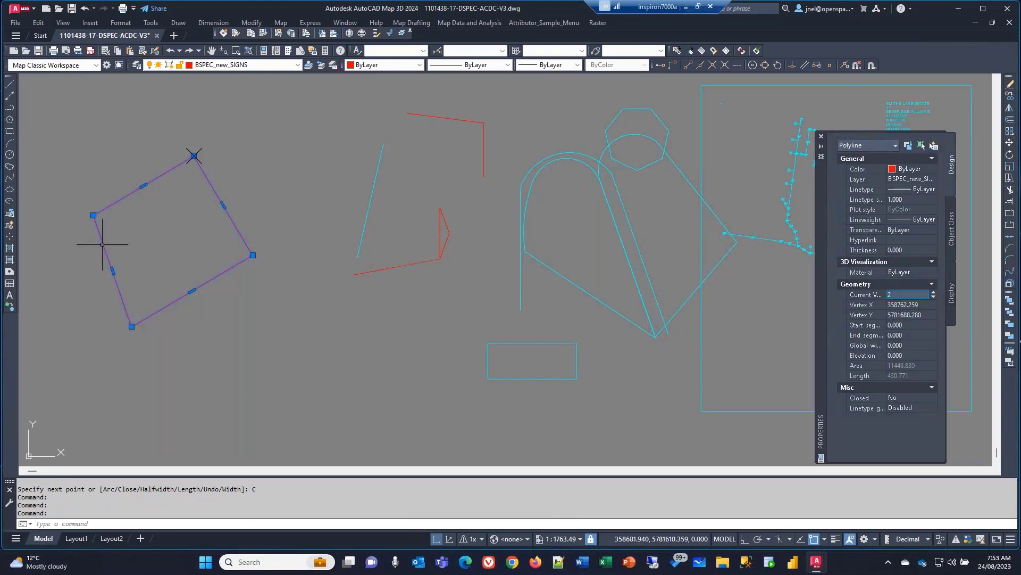
click(904, 399)
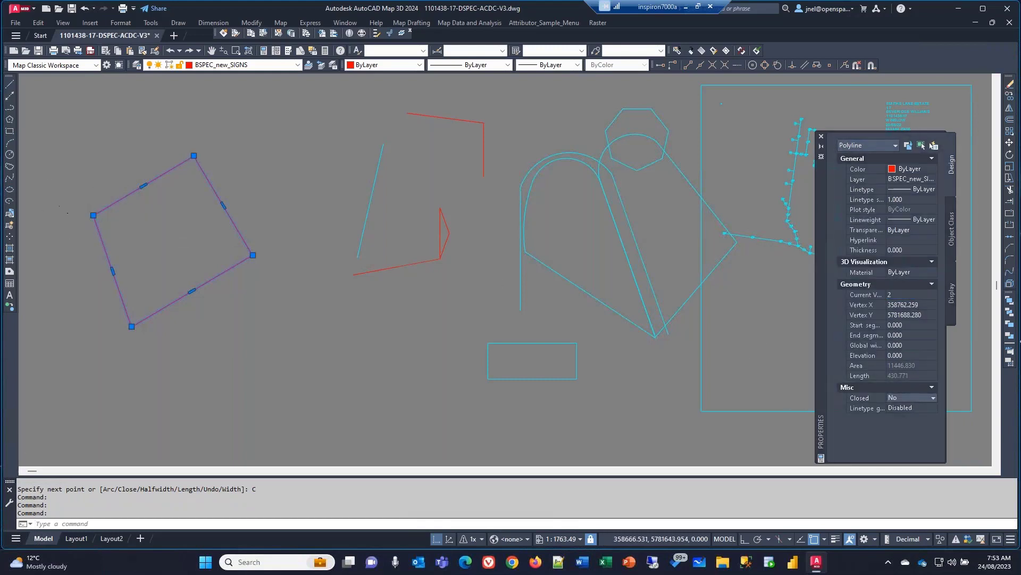
scroll(84, 206, up, 4)
click(933, 295)
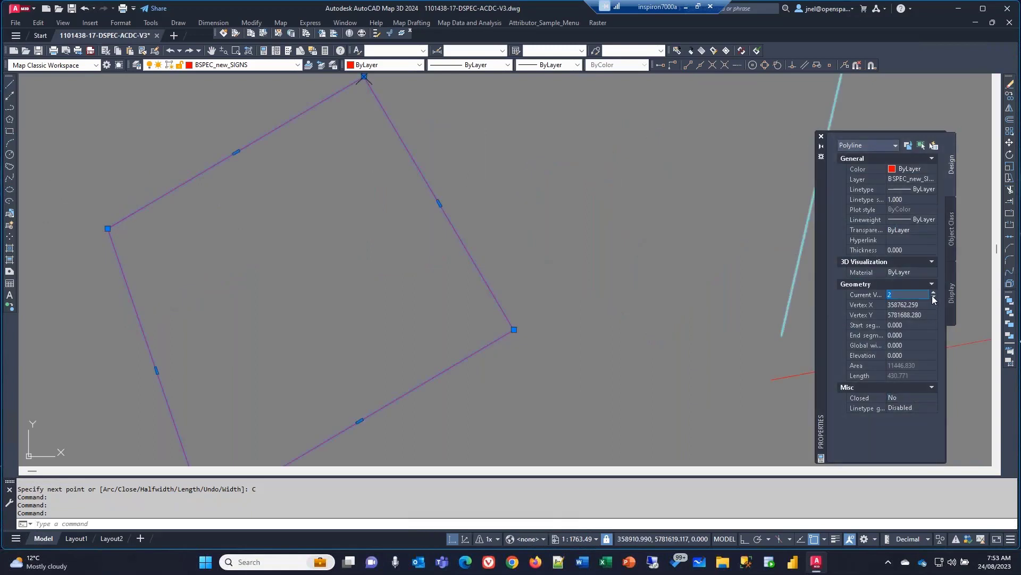
click(933, 297)
Set the four-sided polyline's Closed property to Yes, inspect the corner at vertices 1 and 5, and deselect it
click(904, 399)
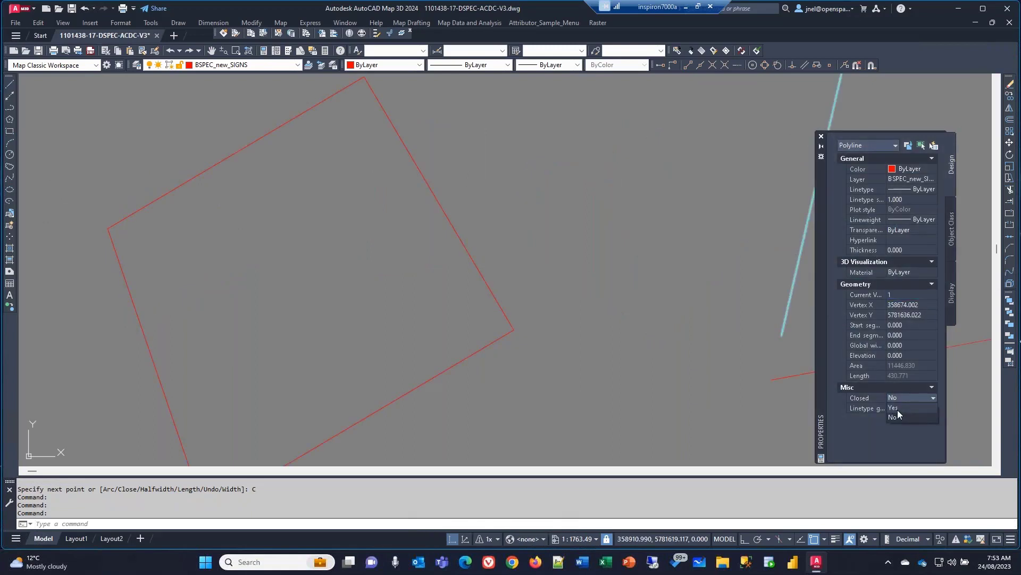
click(894, 408)
click(932, 298)
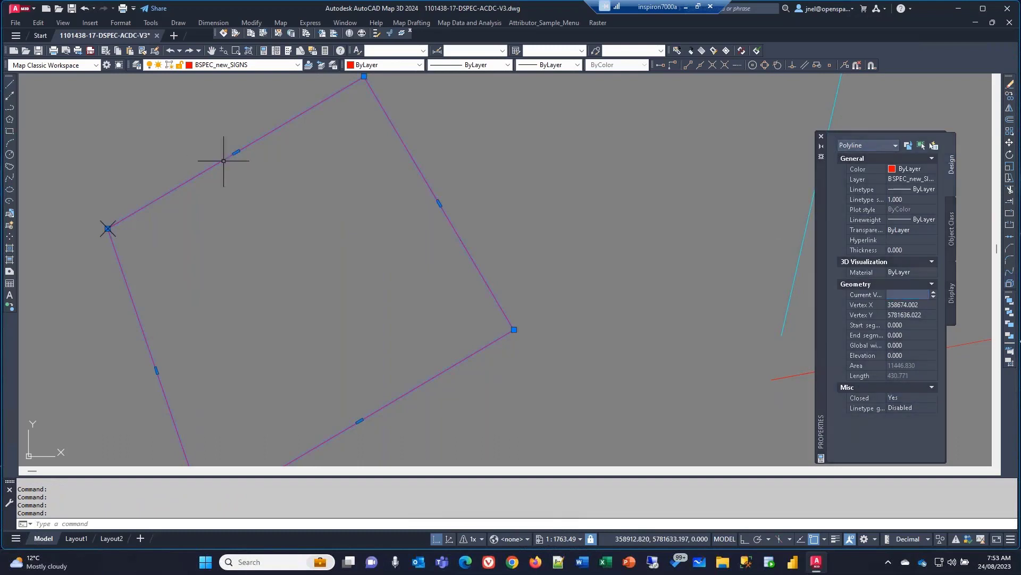
scroll(104, 224, up, 4)
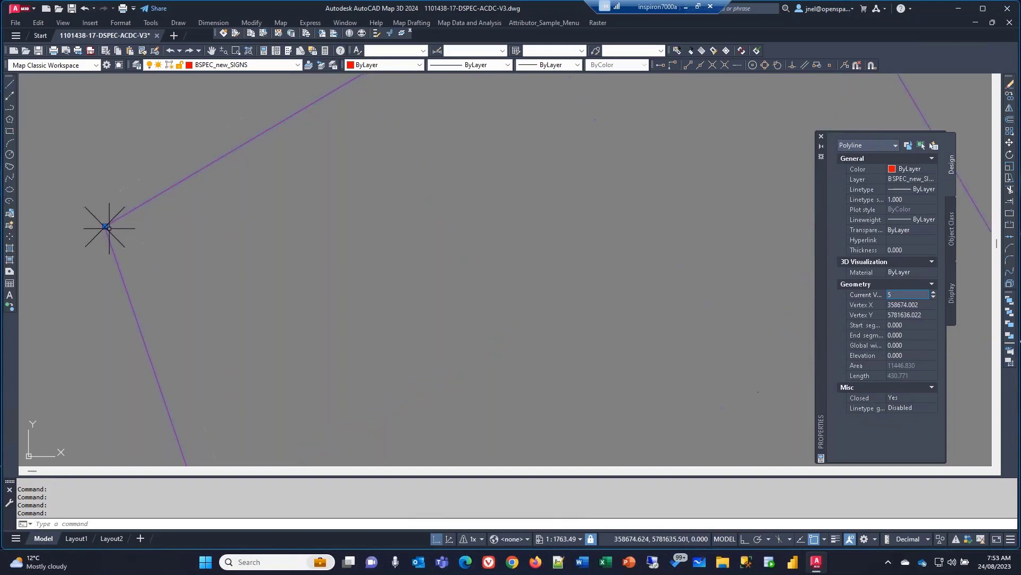
key(Escape)
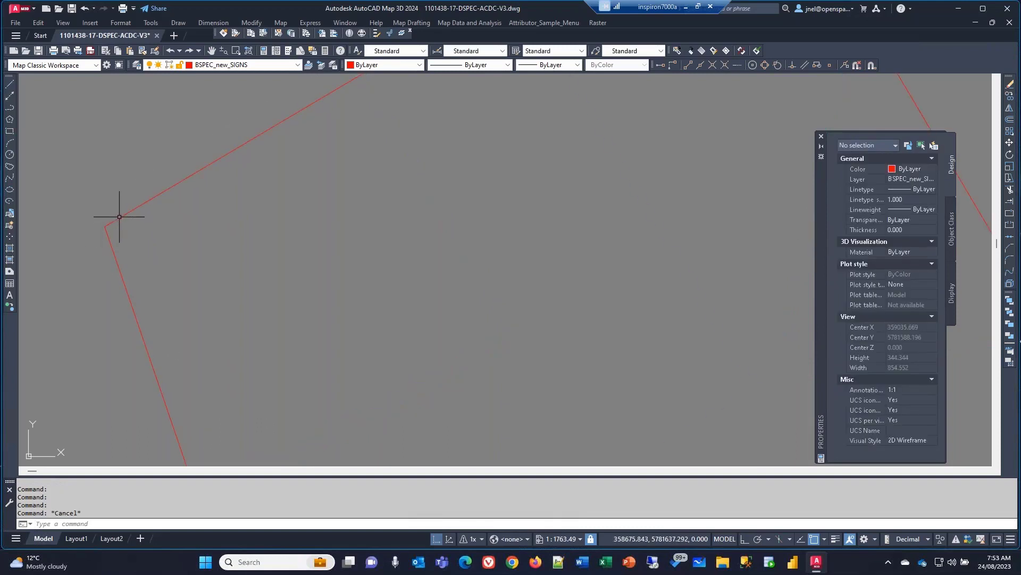
Reselect the red four-sided polyline, set its Closed property to No and highlight its vertex 1
click(118, 218)
mouse_move(105, 226)
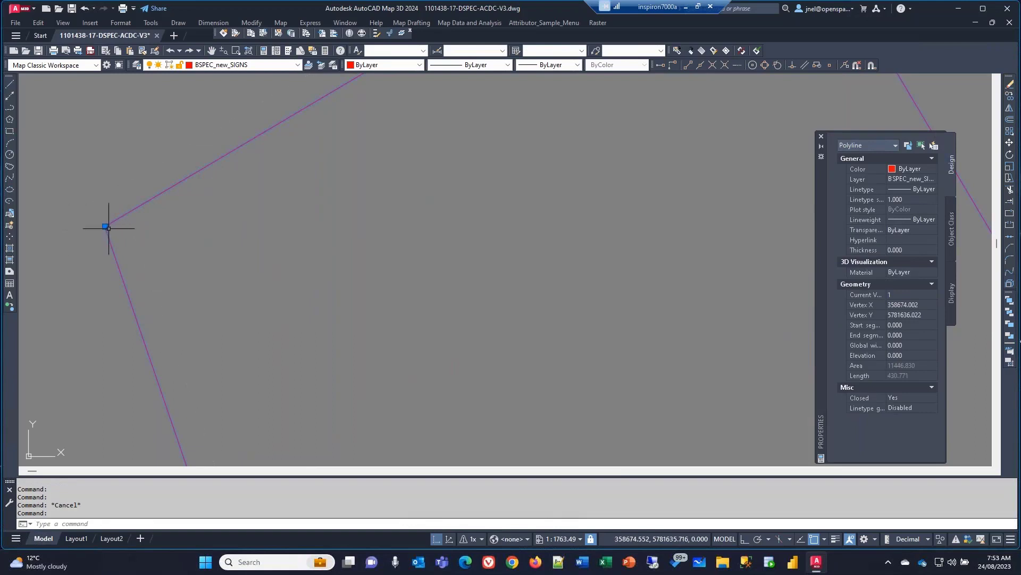
scroll(213, 237, down, 2)
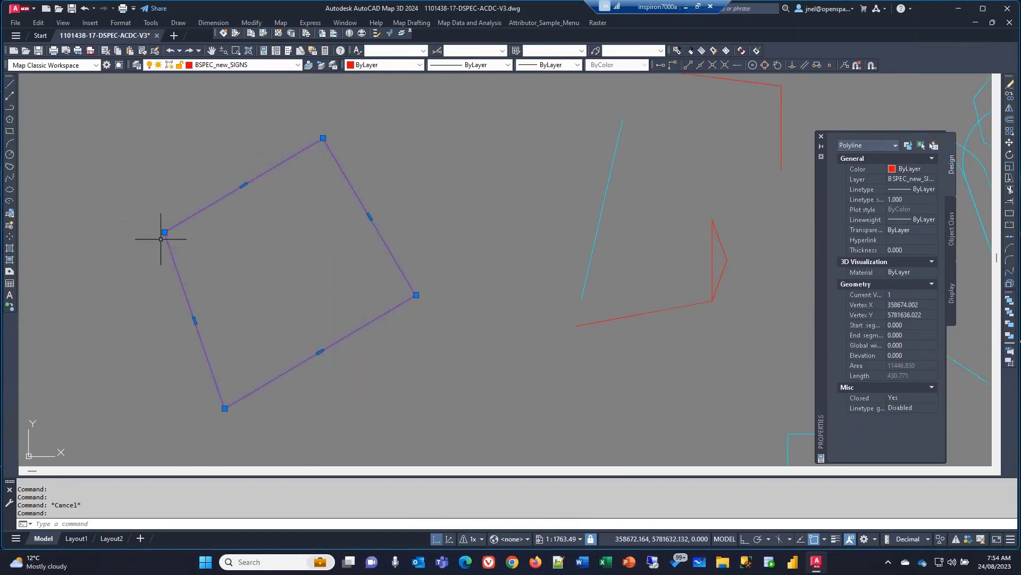
click(909, 400)
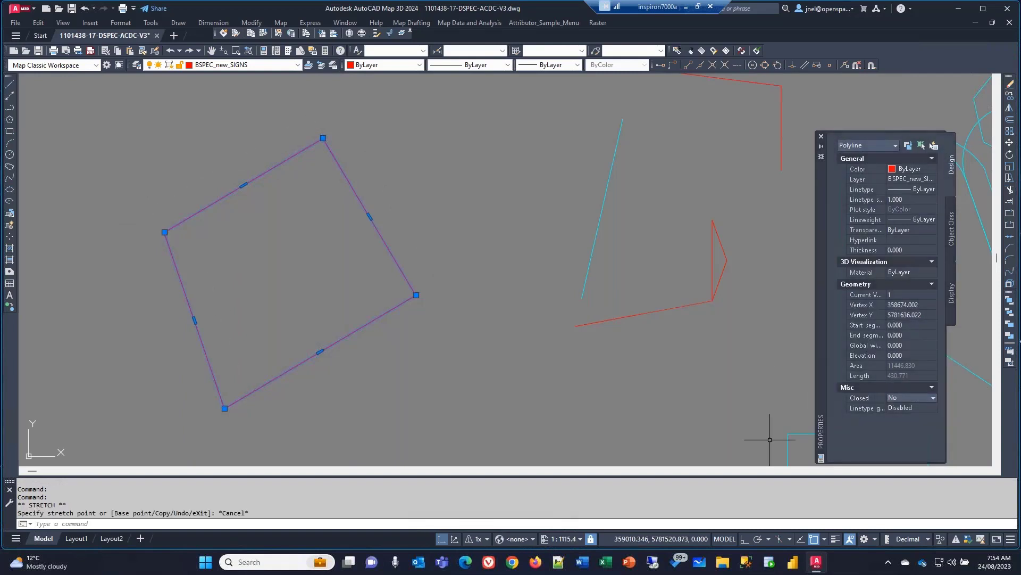
click(923, 295)
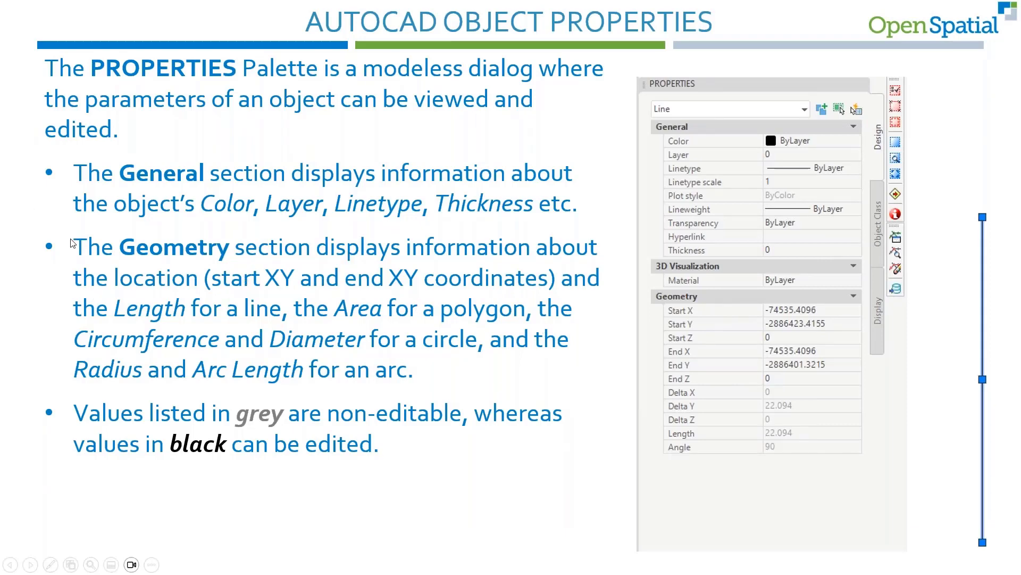
key(Right)
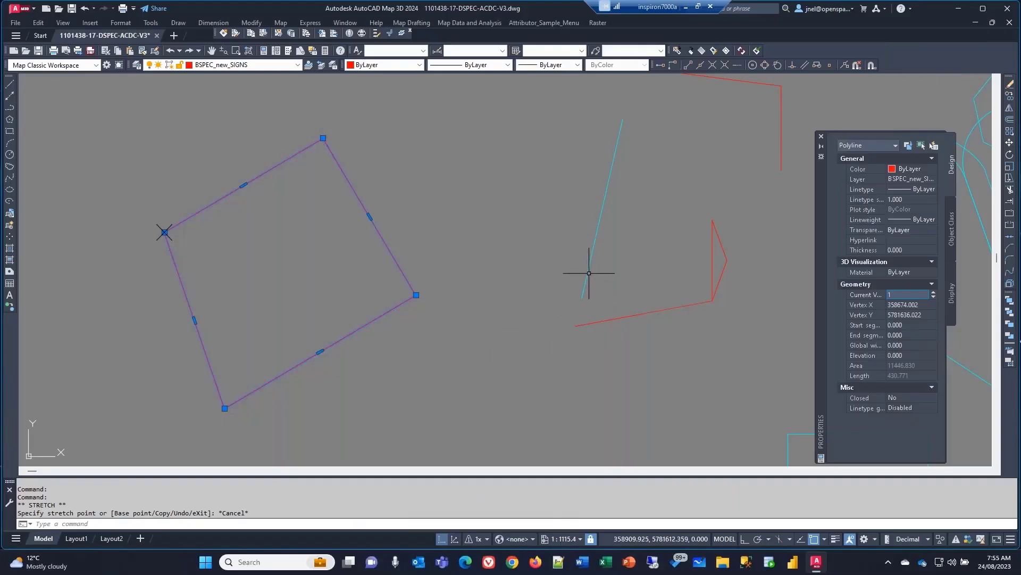
Run List on the sloping cyan line and examine its layer, space, handle, endpoint coordinates and length
click(589, 272)
text(LI)
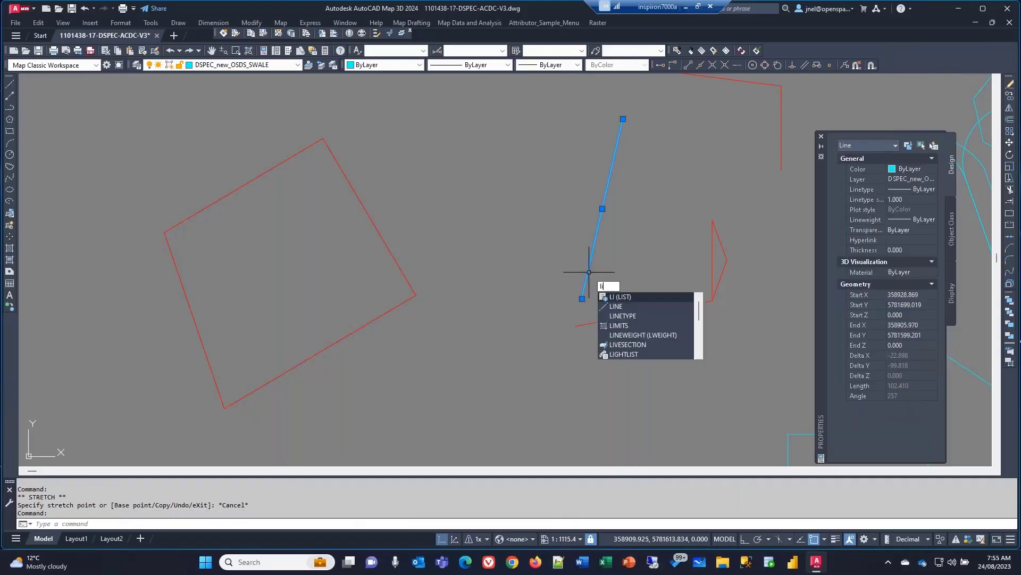
key(Return)
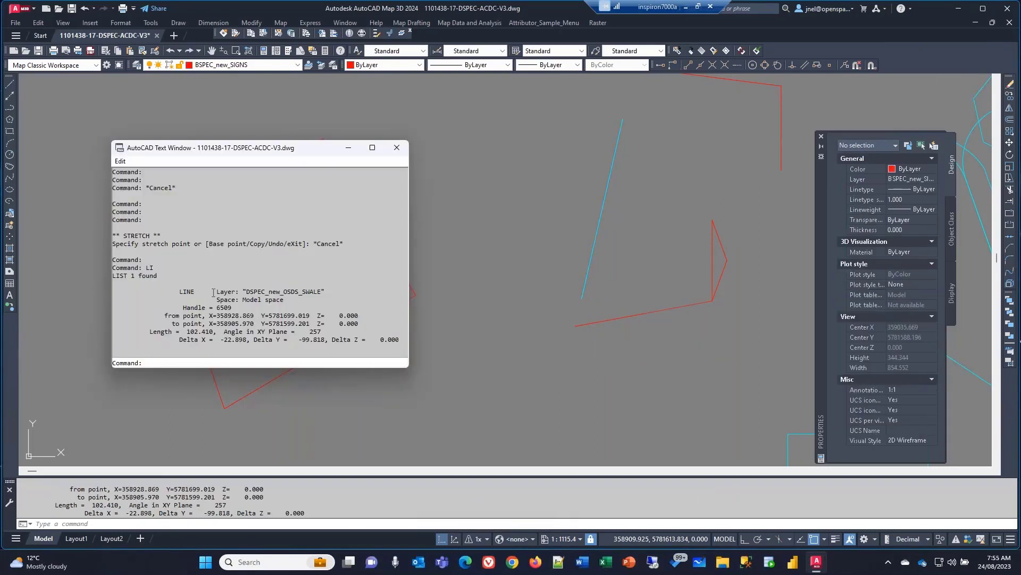
drag(216, 292, 322, 292)
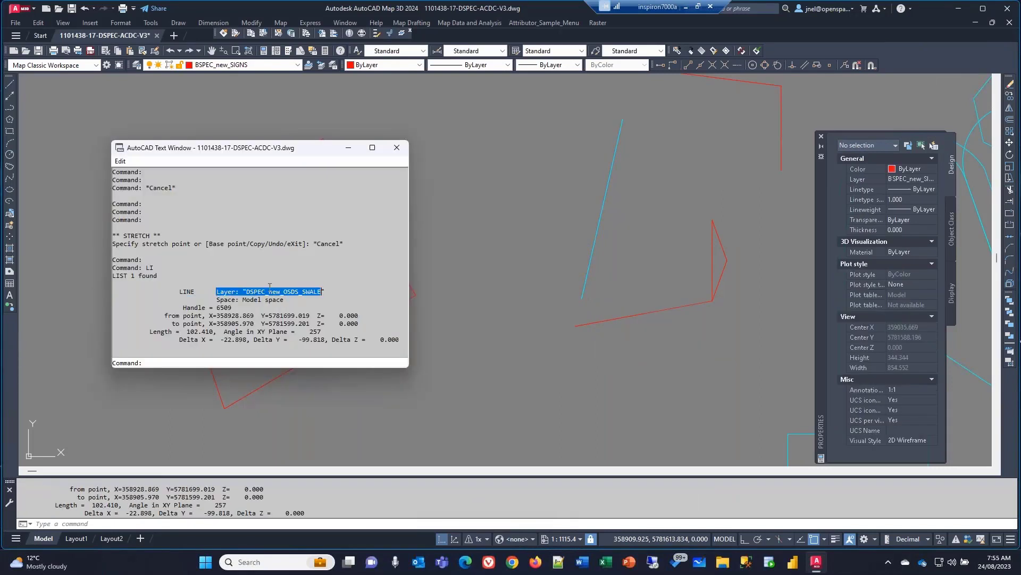
drag(241, 300, 284, 301)
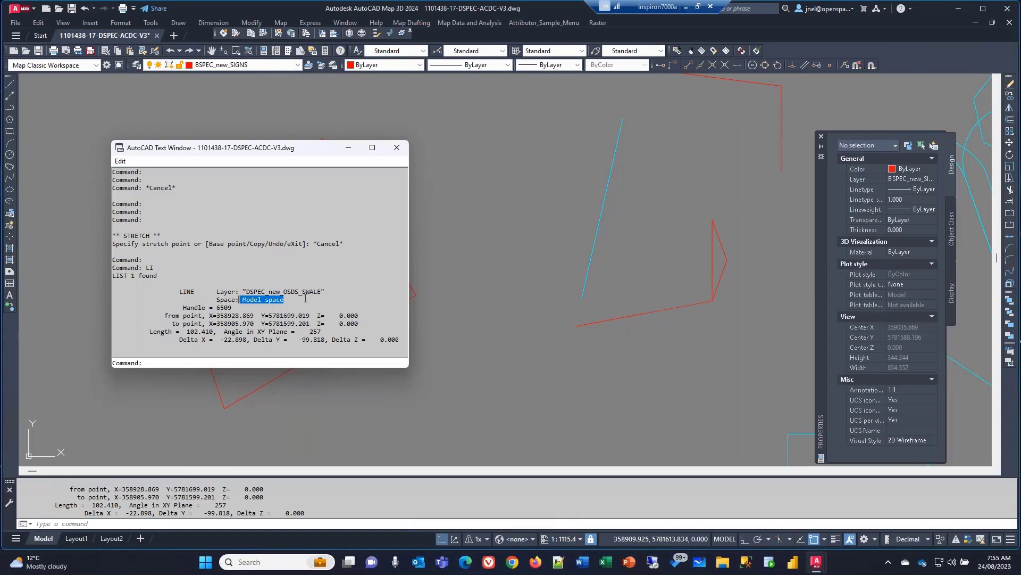
click(217, 307)
drag(217, 307, 251, 309)
click(217, 314)
click(284, 324)
click(259, 331)
Run List on the red four-sided polyline and move the text window clear of it to read its area, length and vertex coordinates
click(269, 387)
click(267, 383)
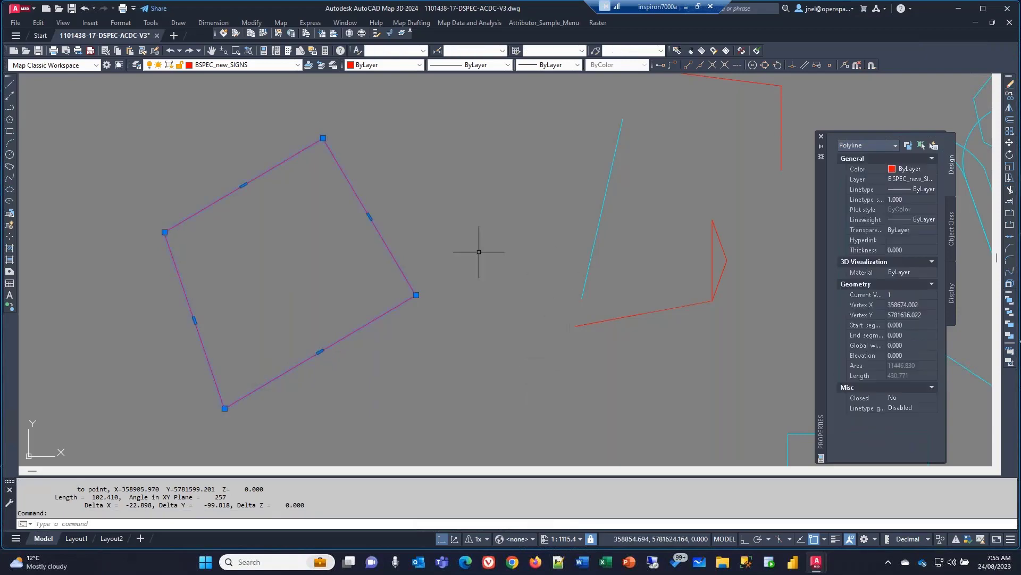
text(li)
key(Return)
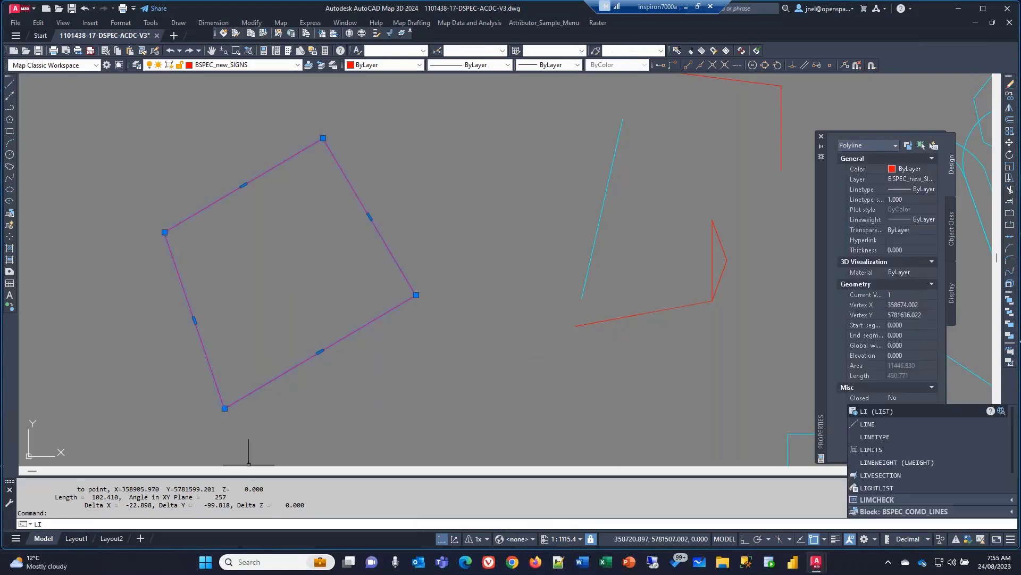
drag(243, 153, 581, 128)
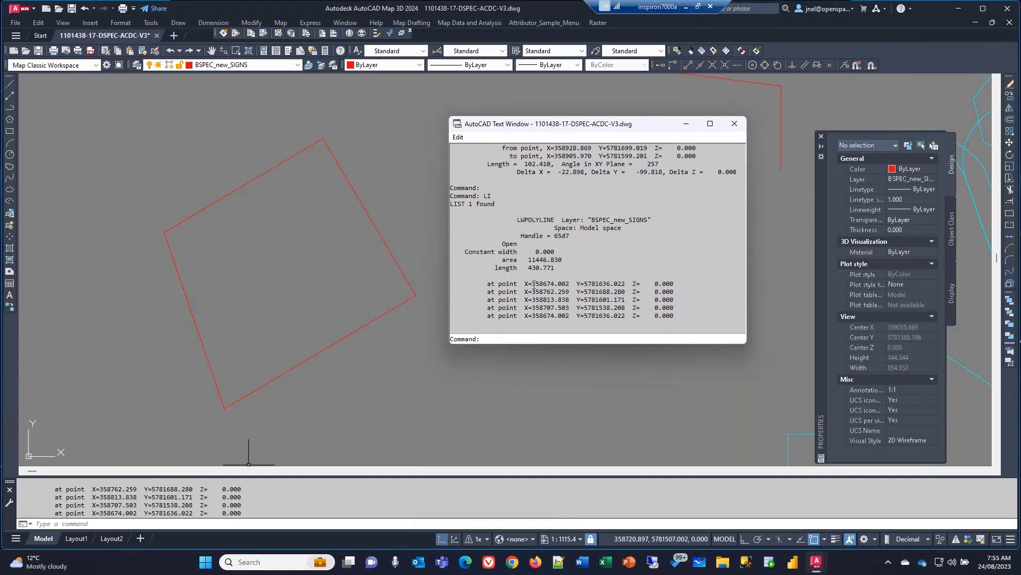
Highlight the first and last vertex coordinates, and all five vertex lines, in the red polyline's List output to compare them
drag(542, 283, 684, 283)
drag(537, 316, 723, 315)
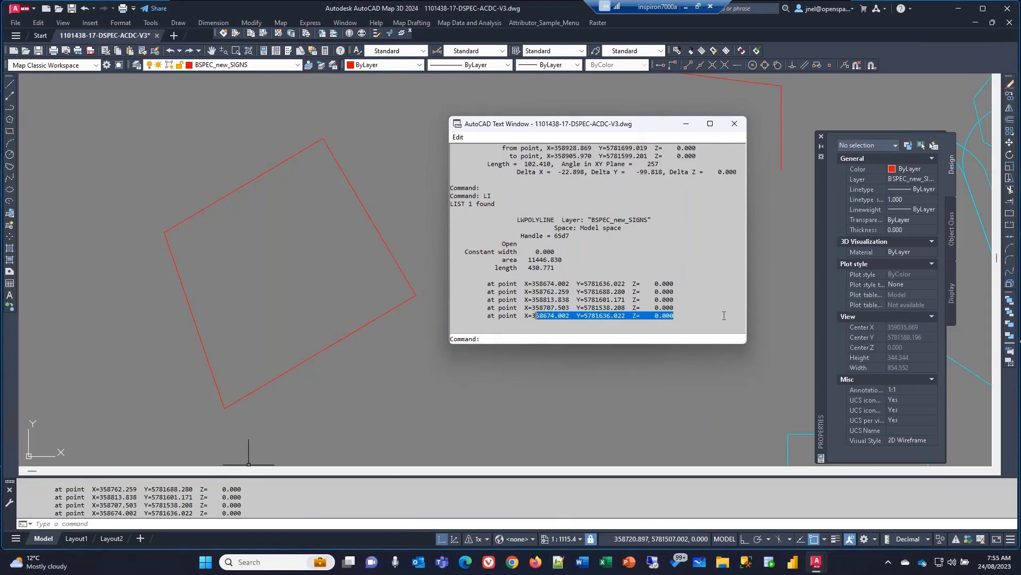
click(593, 314)
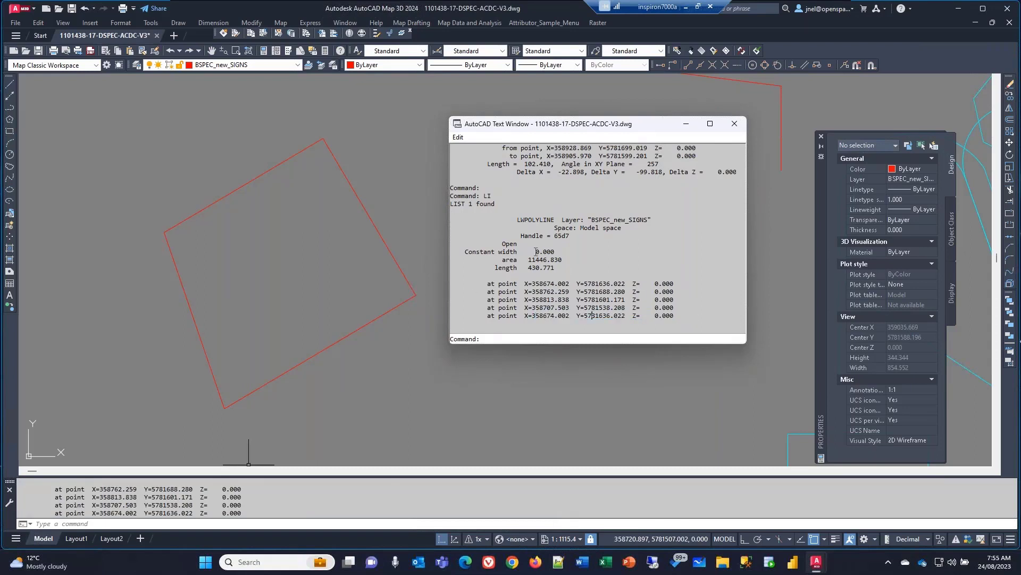
drag(524, 284, 652, 328)
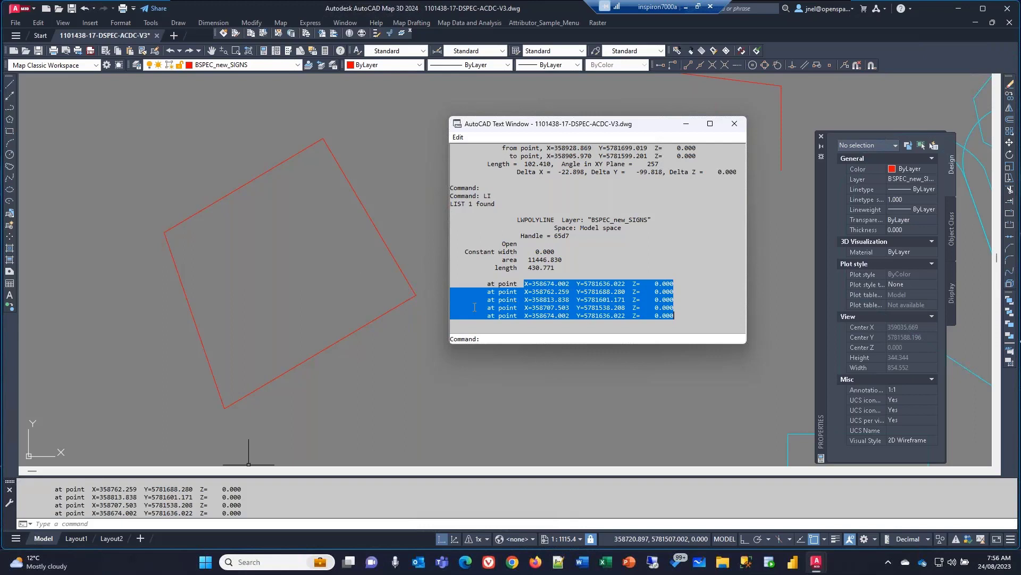
drag(581, 125, 609, 123)
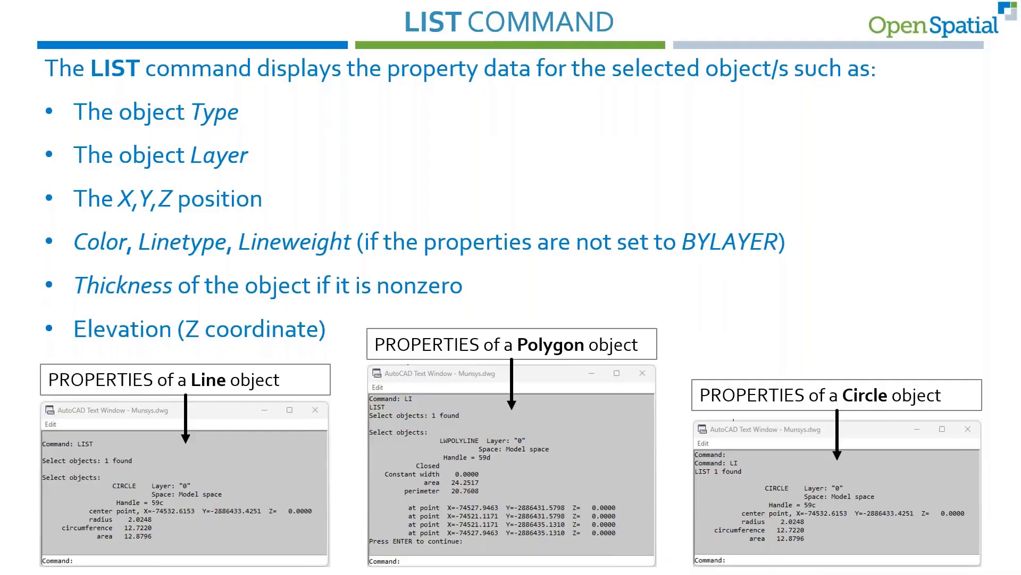
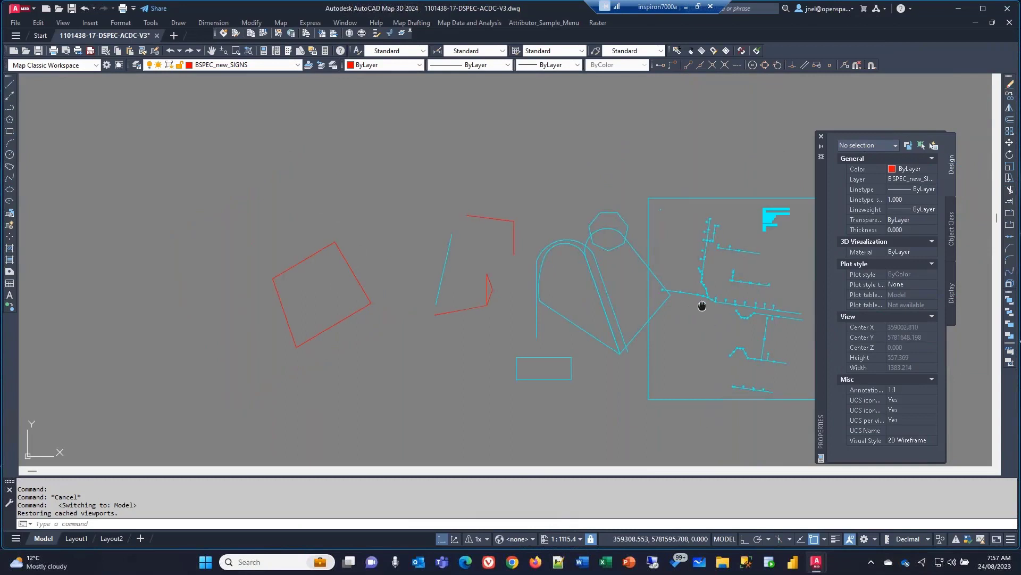
Select the DP pipe block between the two 1000 pits in the drainage network and run SELECTSIMILAR on it
middle_drag(702, 305, 471, 290)
scroll(468, 288, up, 8)
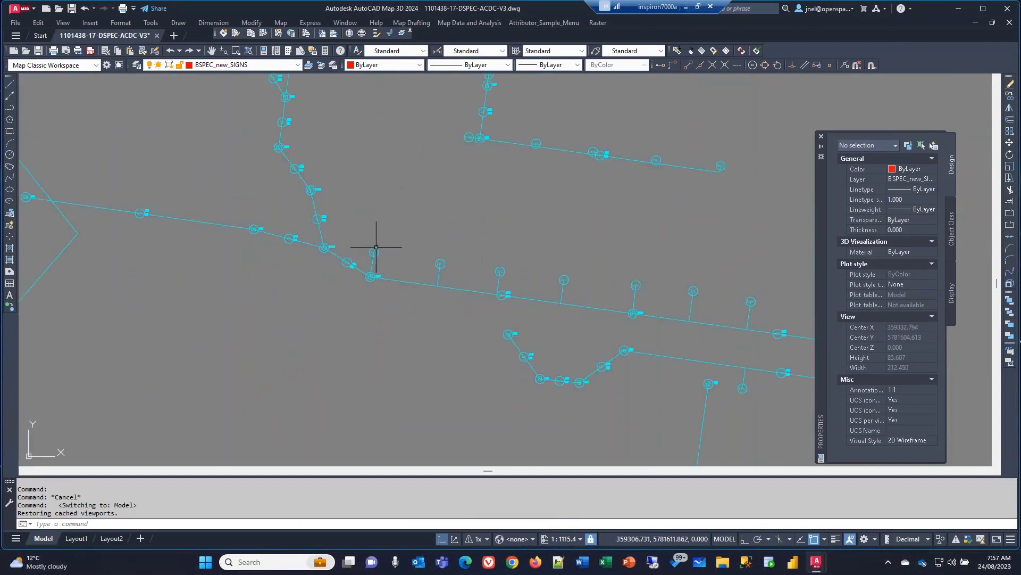
scroll(372, 246, up, 4)
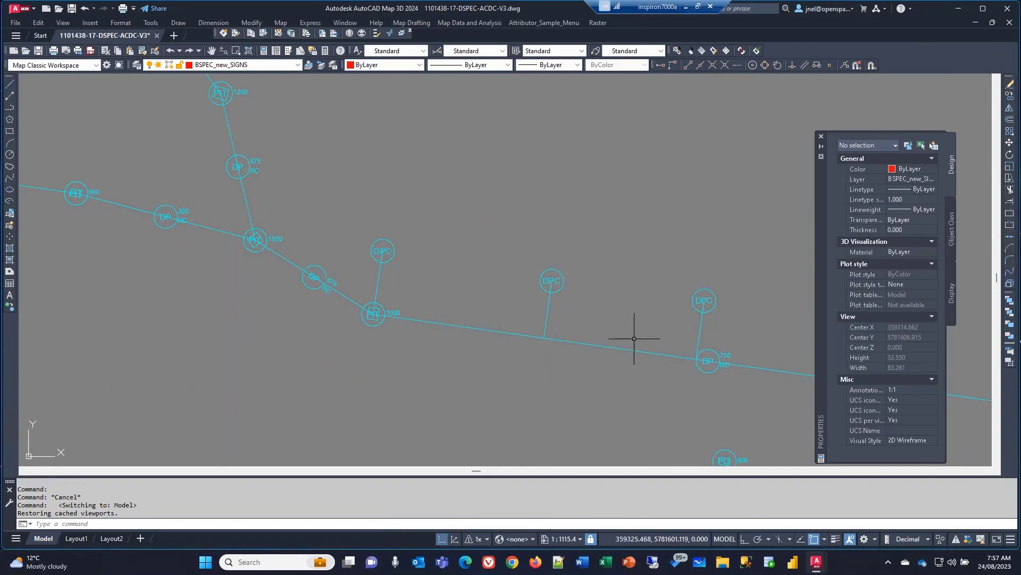
click(317, 280)
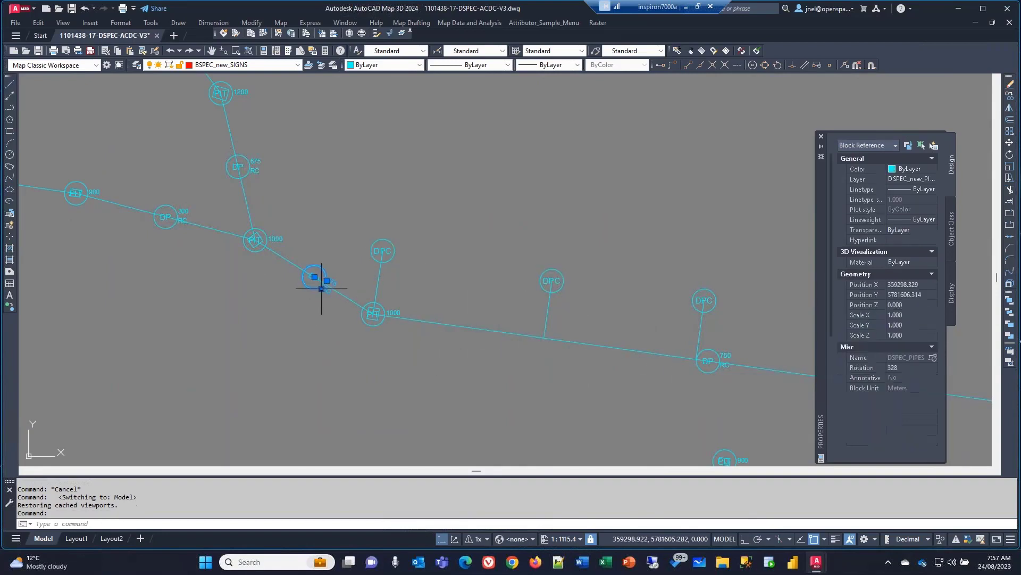
text(SELECT)
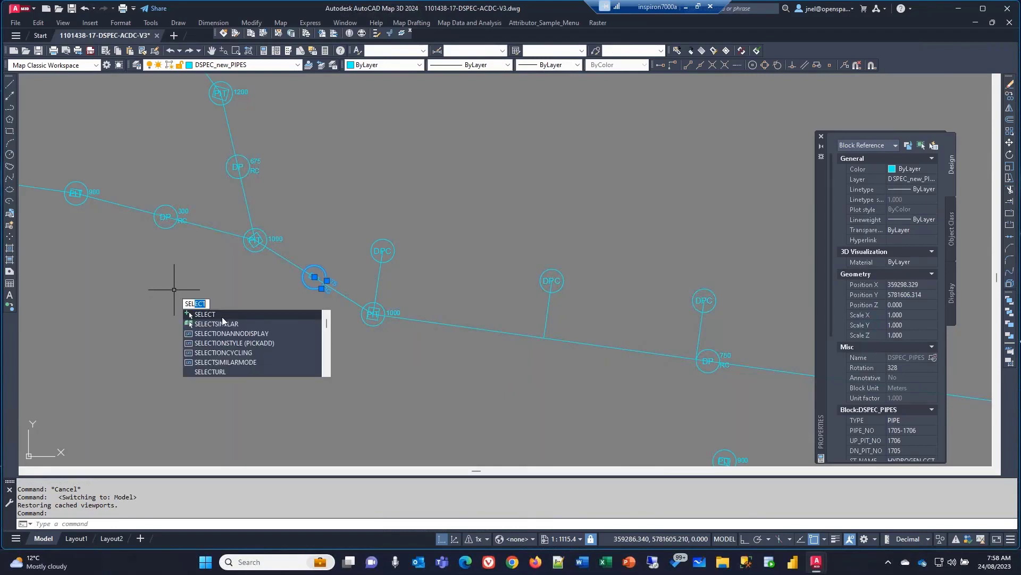
key(Escape)
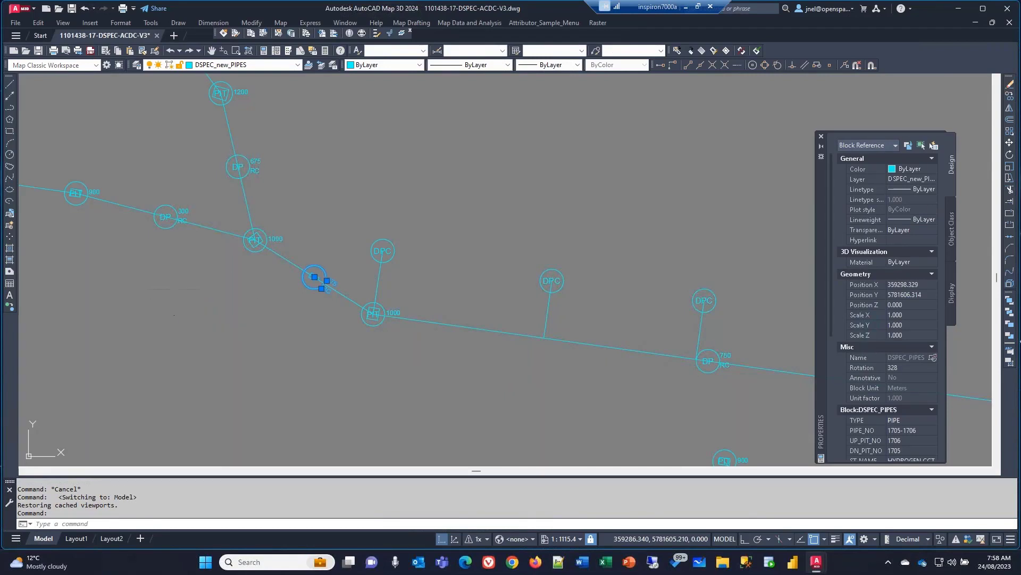
scroll(235, 303, down, 6)
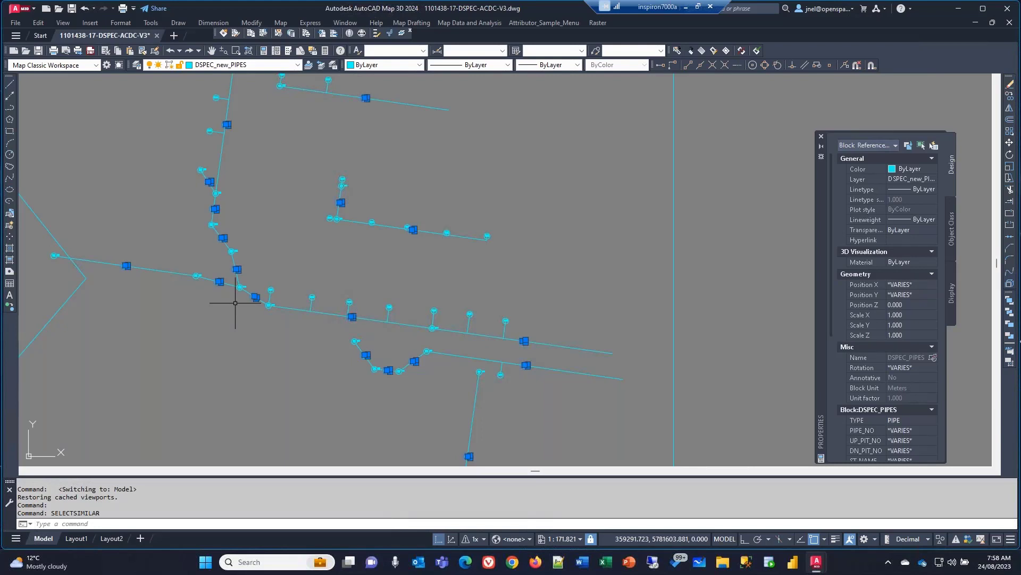
Examine the shared geometry and DSPEC_PIPES attribute values of the selected pipe blocks and their positions in the network, and clear the selection
scroll(914, 316, down, 3)
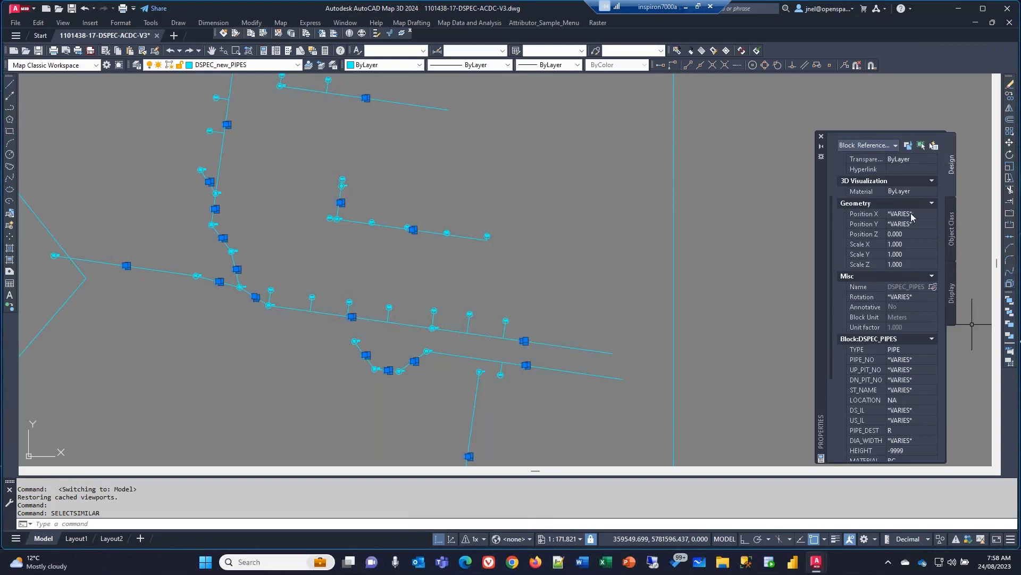
scroll(907, 314, down, 2)
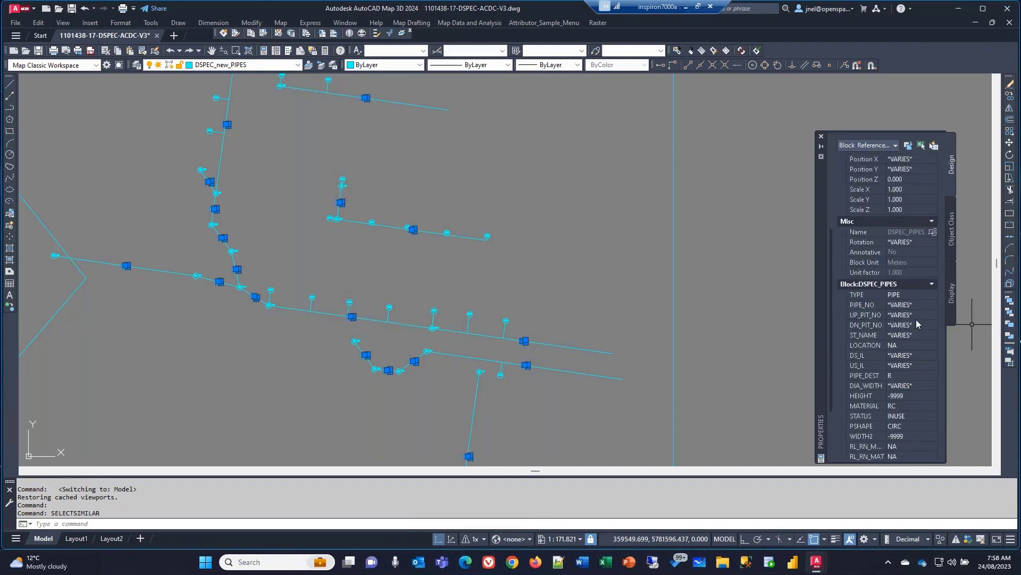
scroll(921, 322, down, 3)
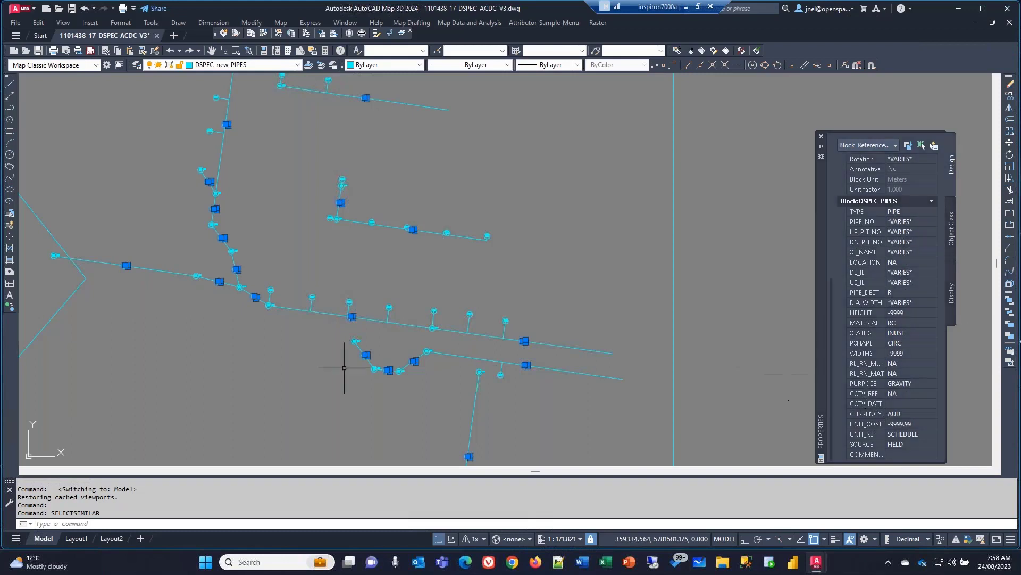
scroll(228, 289, up, 2)
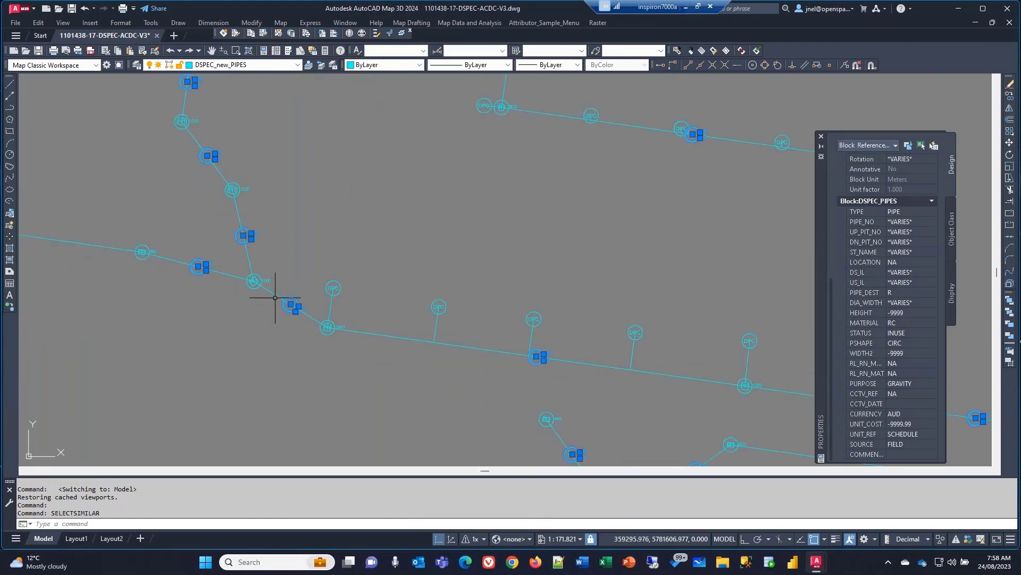
scroll(273, 296, up, 2)
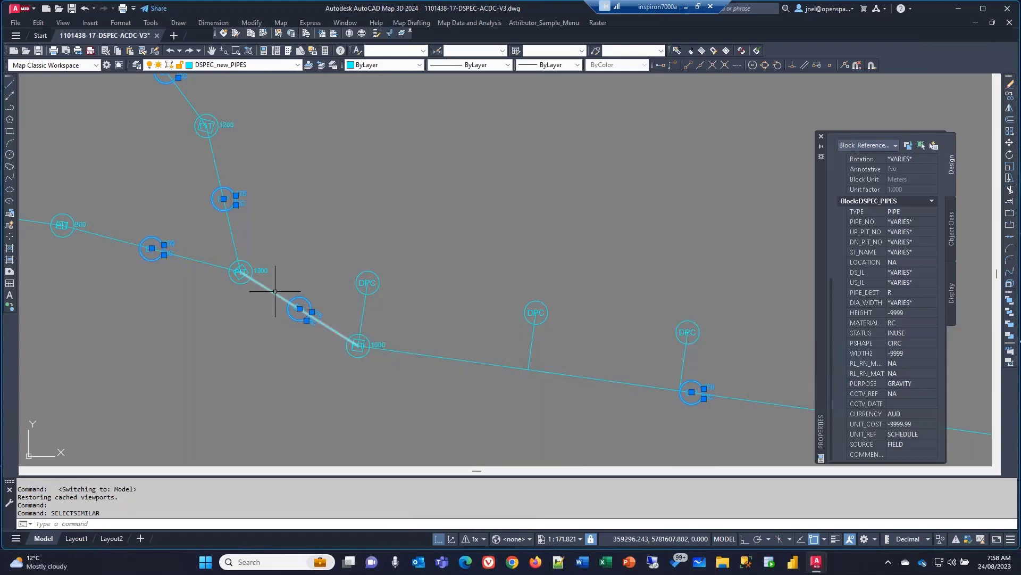
scroll(271, 290, down, 3)
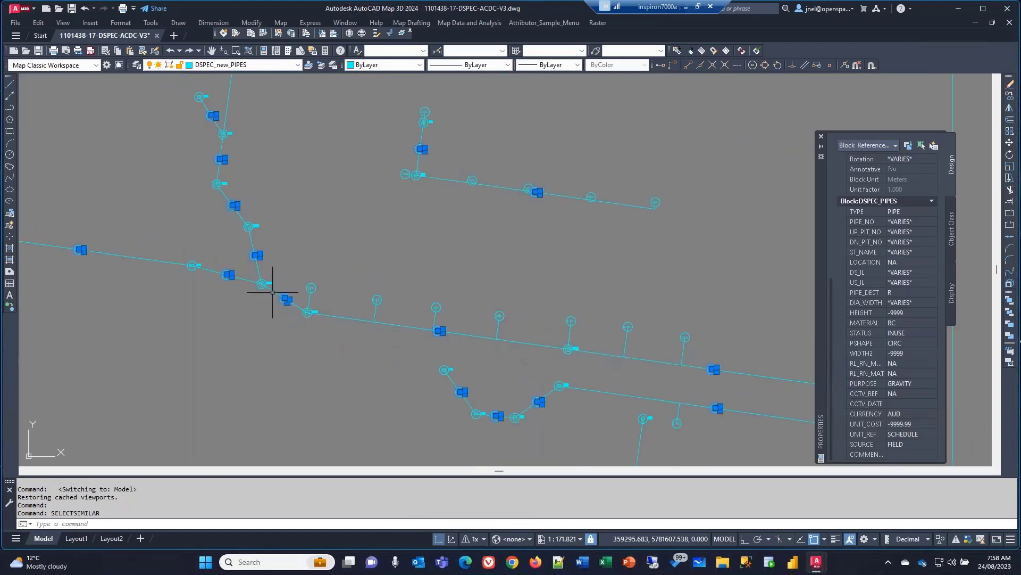
key(Escape)
Run QSELECT on the entire drawing for multiple object types whose Layer equals DSPEC_new_PIPES, included in a new selection set
text(QSELEC)
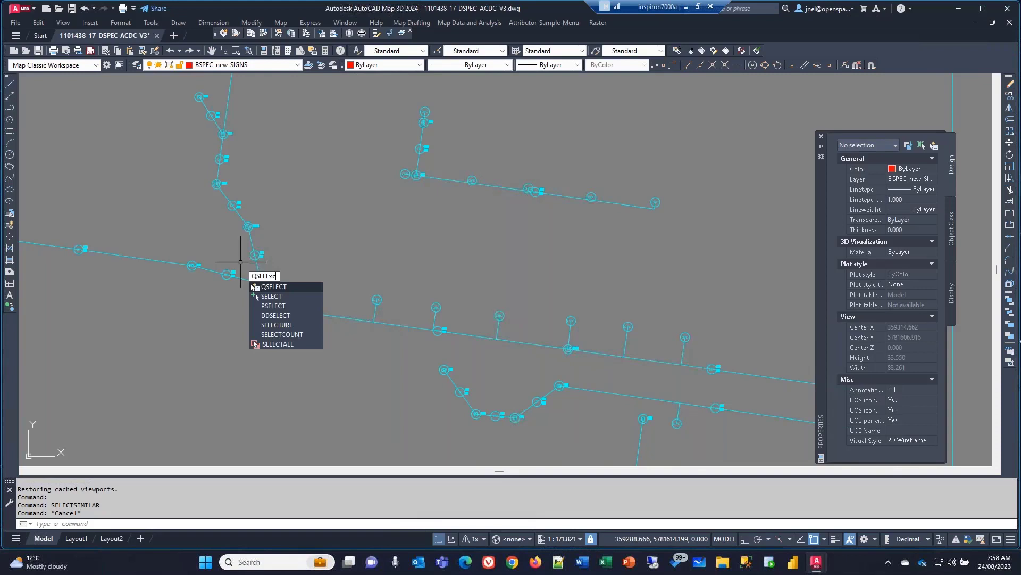
key(Return)
drag(383, 125, 487, 124)
click(470, 144)
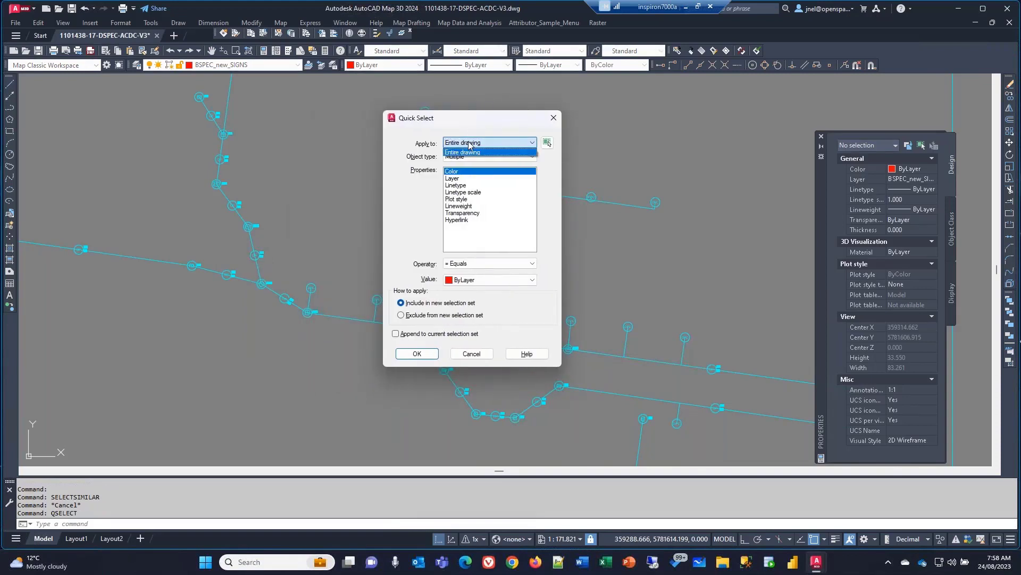
click(468, 152)
click(489, 157)
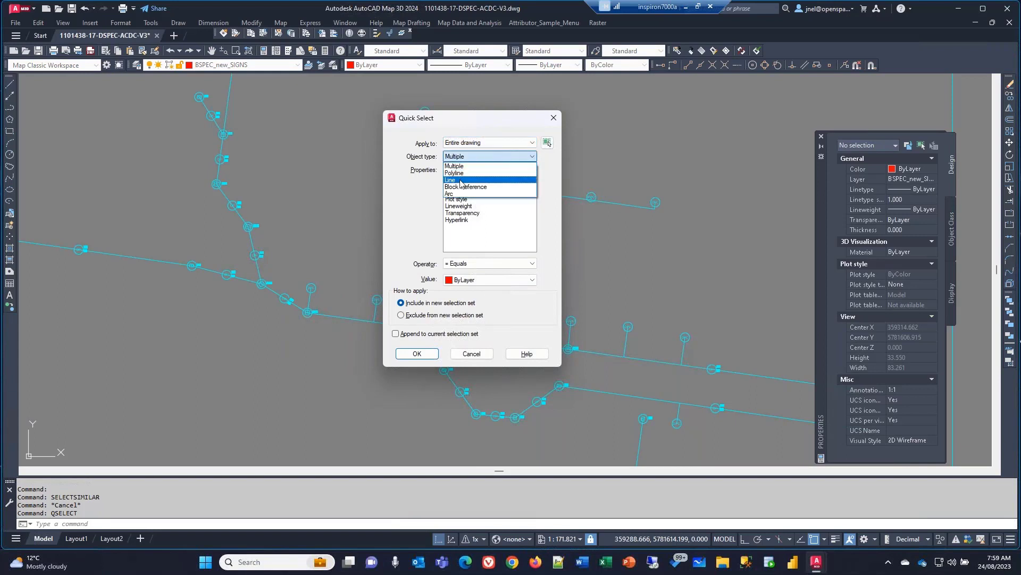
click(469, 166)
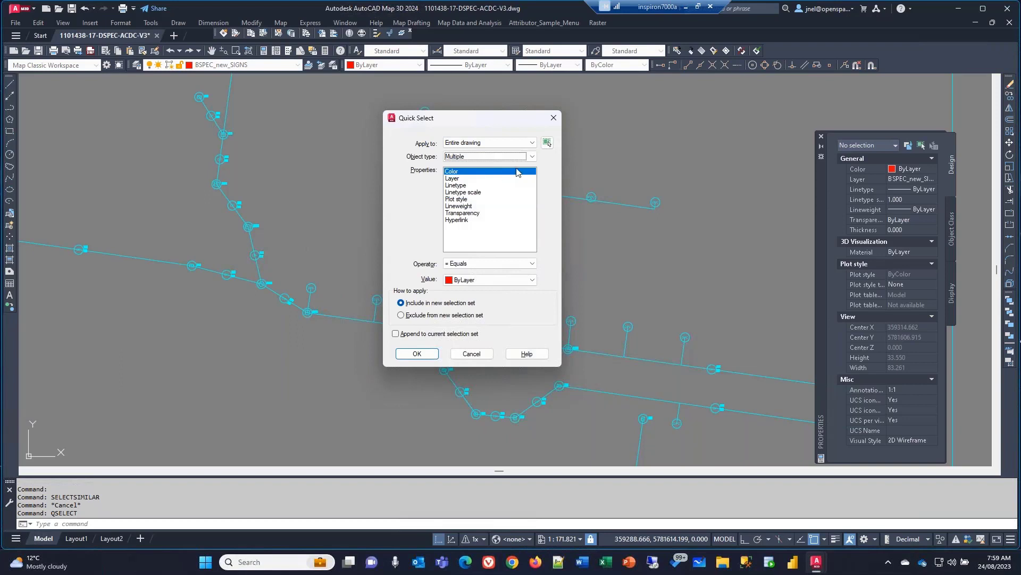
click(454, 179)
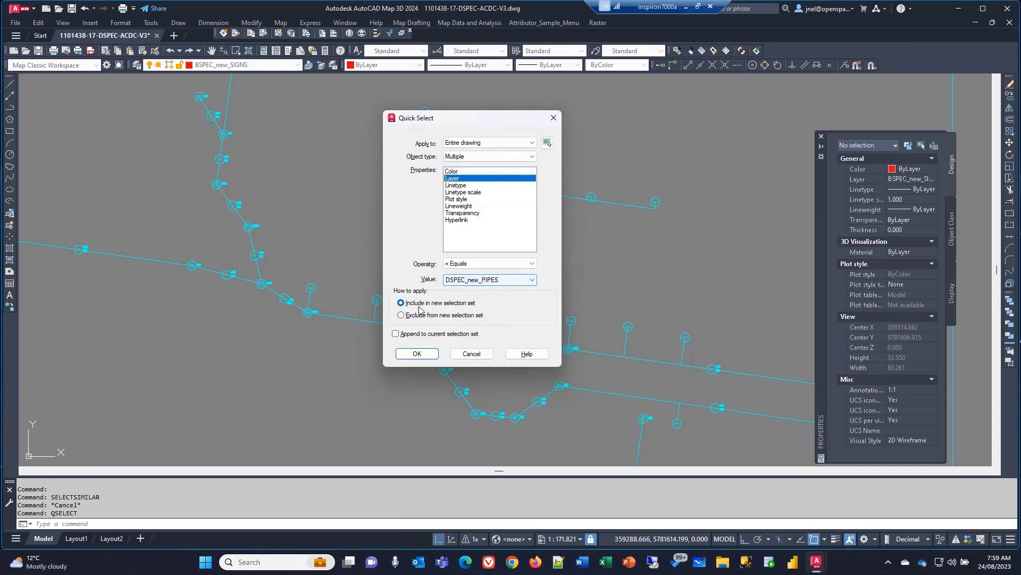
click(419, 355)
Inspect which pipe lines, DP blocks and pit symbols belong to the DSPEC_new_PIPES selection, and deselect everything
scroll(468, 399, up, 2)
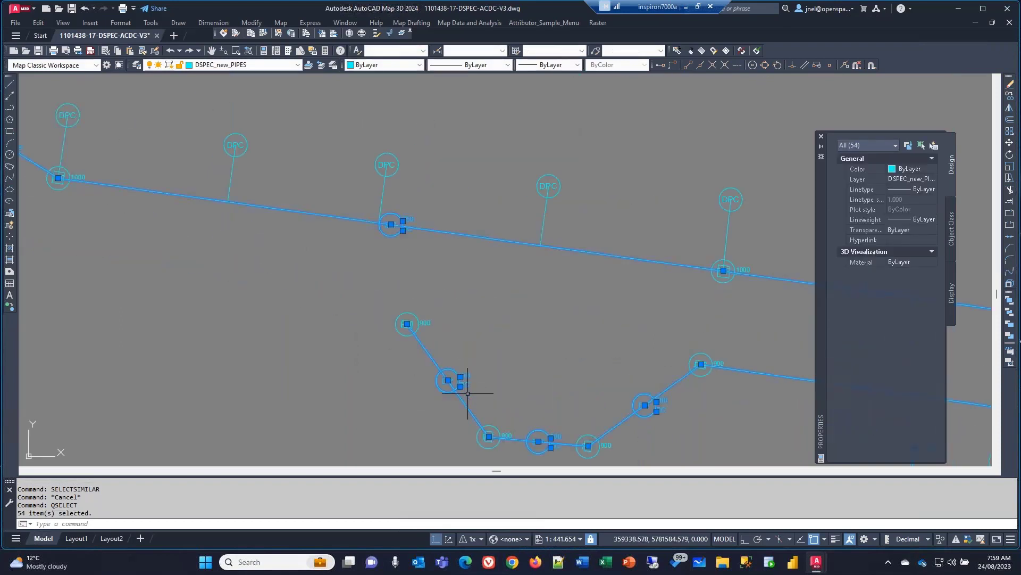
scroll(468, 399, up, 2)
scroll(360, 257, up, 4)
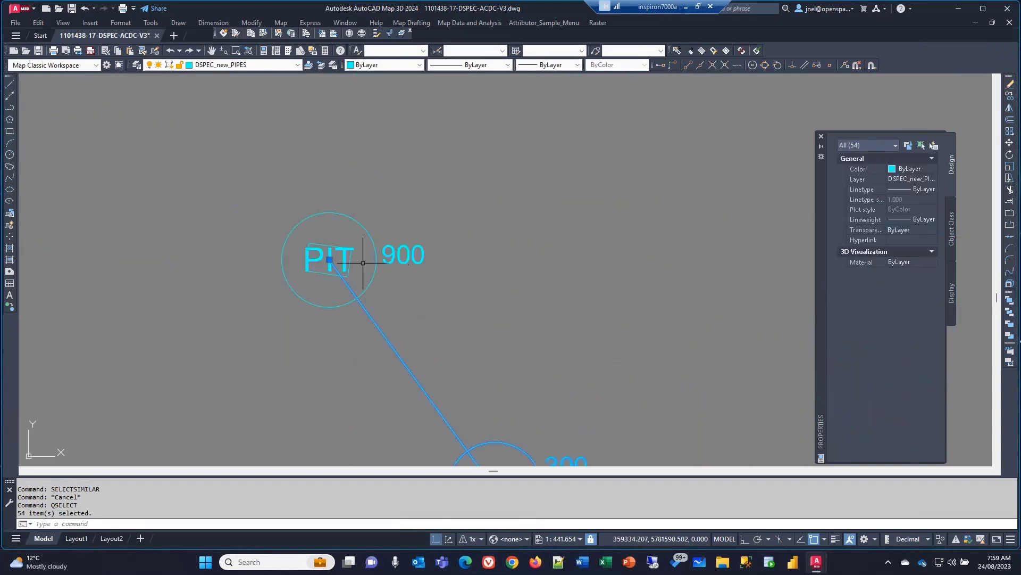
scroll(362, 261, down, 7)
scroll(429, 310, down, 3)
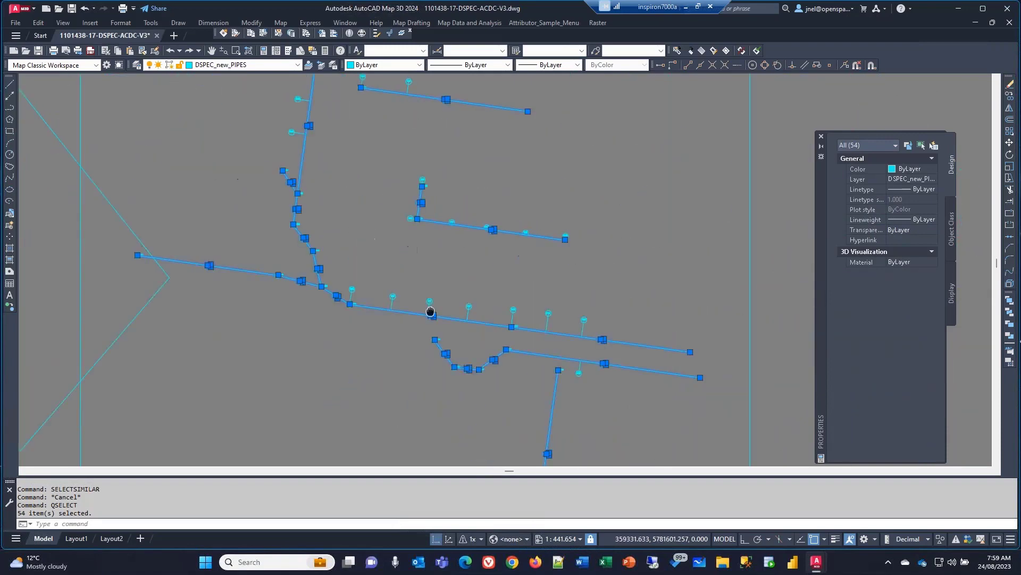
scroll(433, 315, up, 1)
key(Escape)
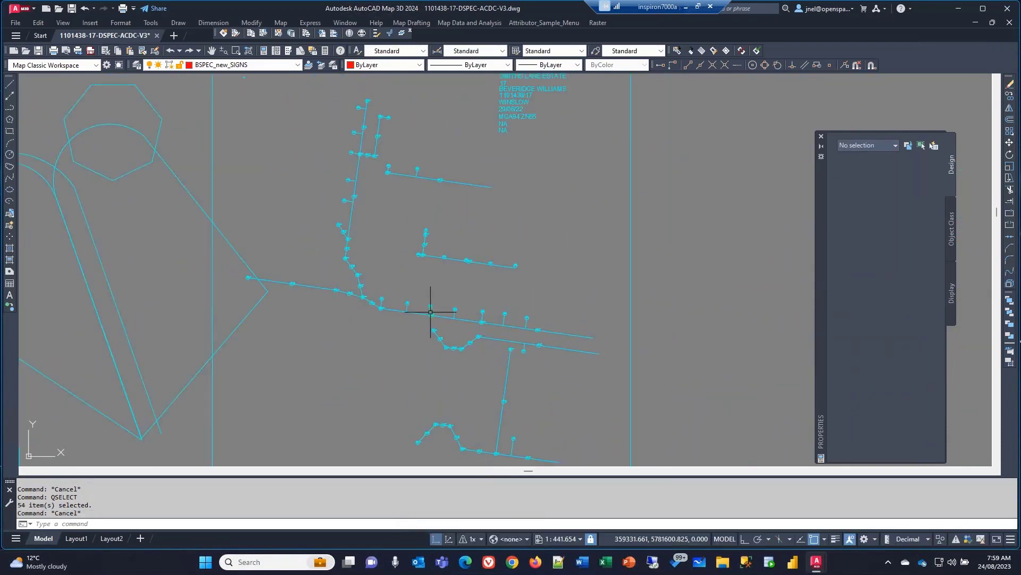
Try a Quick Select of Polyline objects in the entire drawing whose Layer equals DSPEC_new_PIPES
text(q)
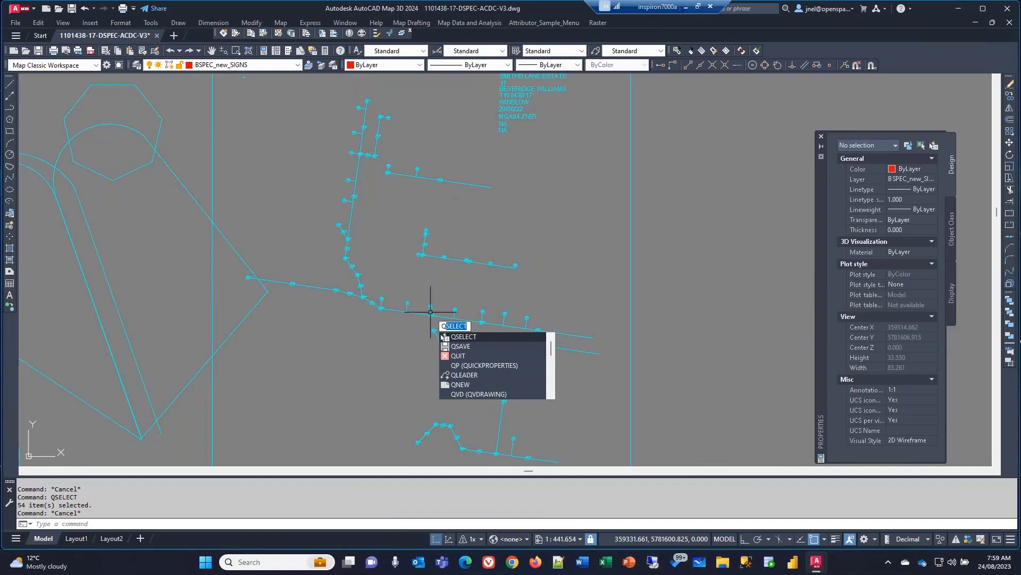
key(Return)
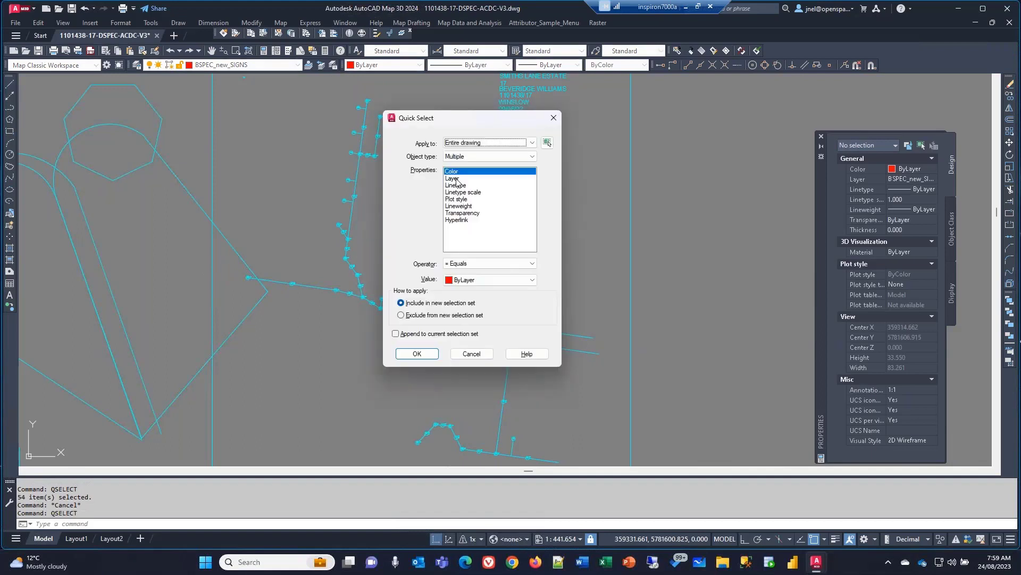
click(489, 156)
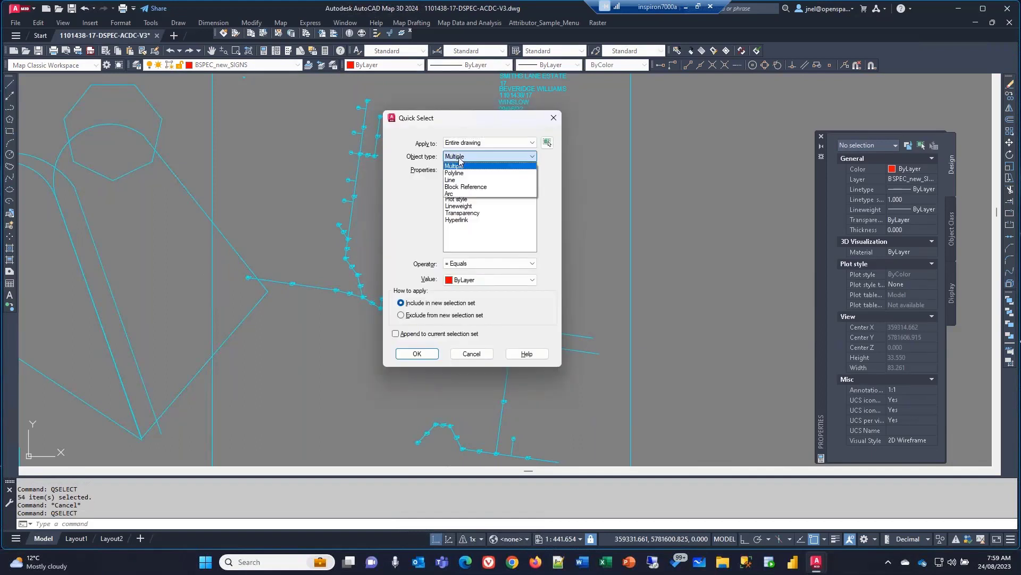
click(477, 201)
click(452, 178)
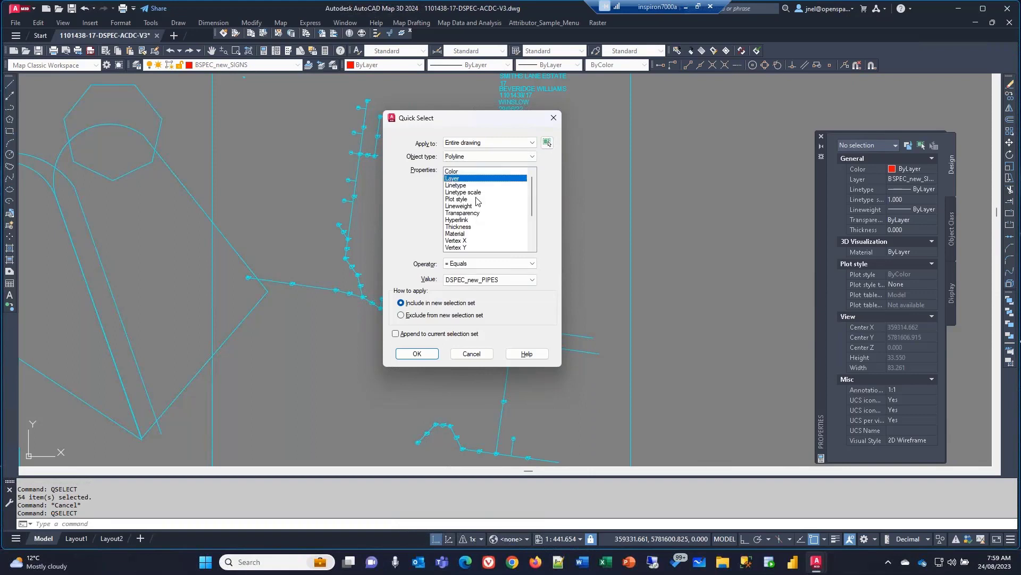
click(420, 358)
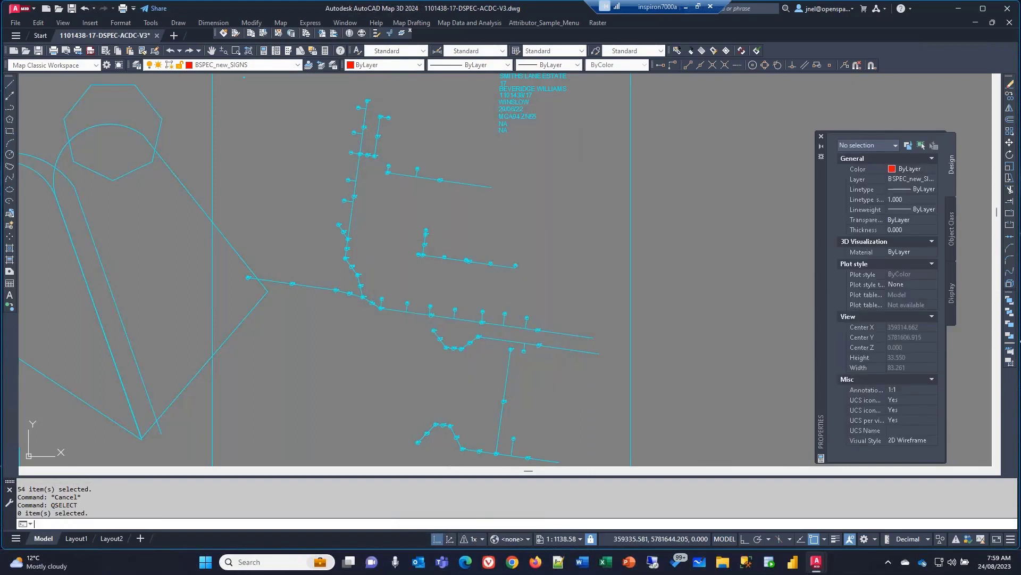
Quick-select the Line objects in the entire drawing whose Layer equals DSPEC_new_PIPES and inspect the selected pipe lines
key(Return)
click(481, 156)
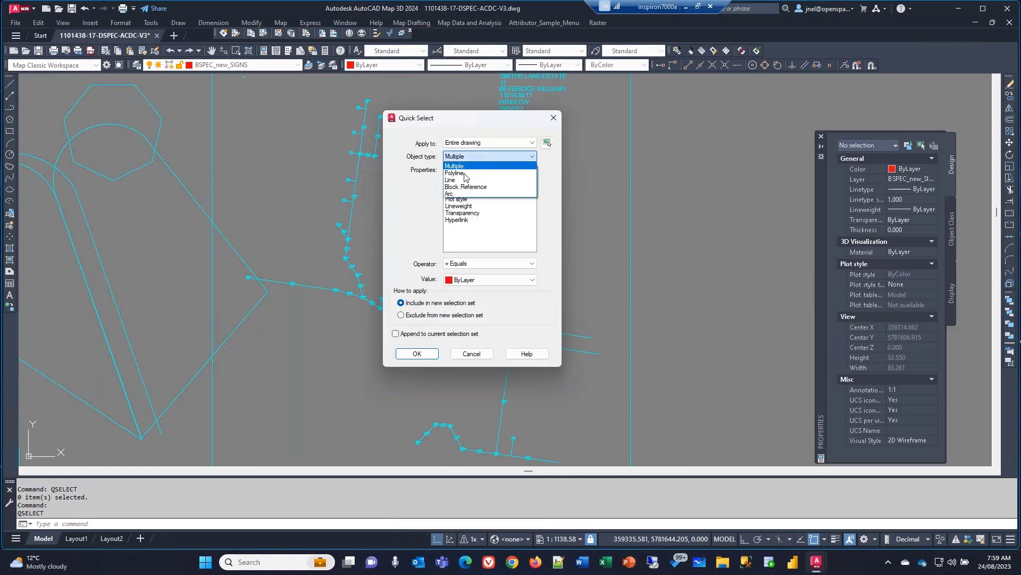
click(464, 176)
click(459, 178)
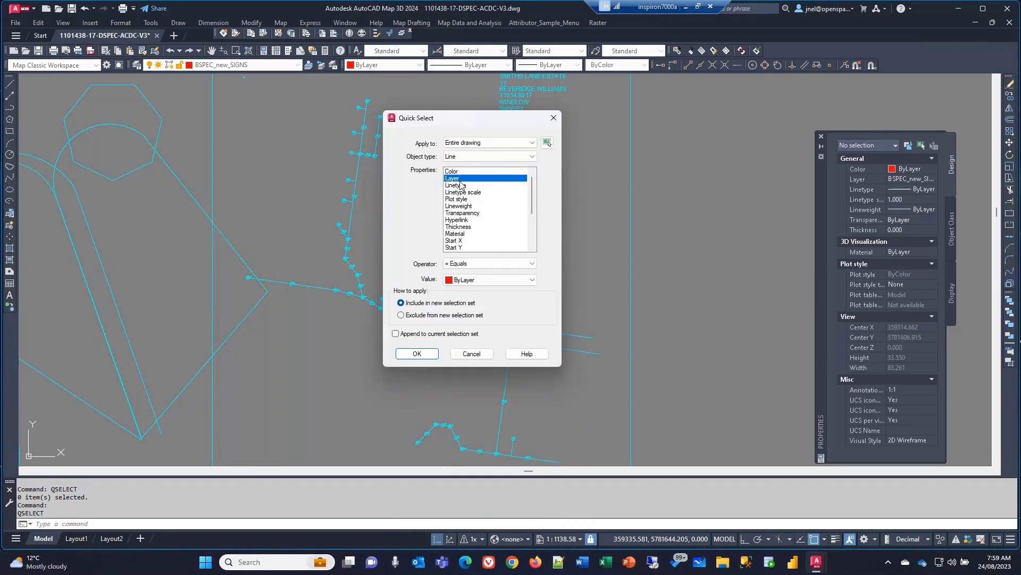
click(416, 354)
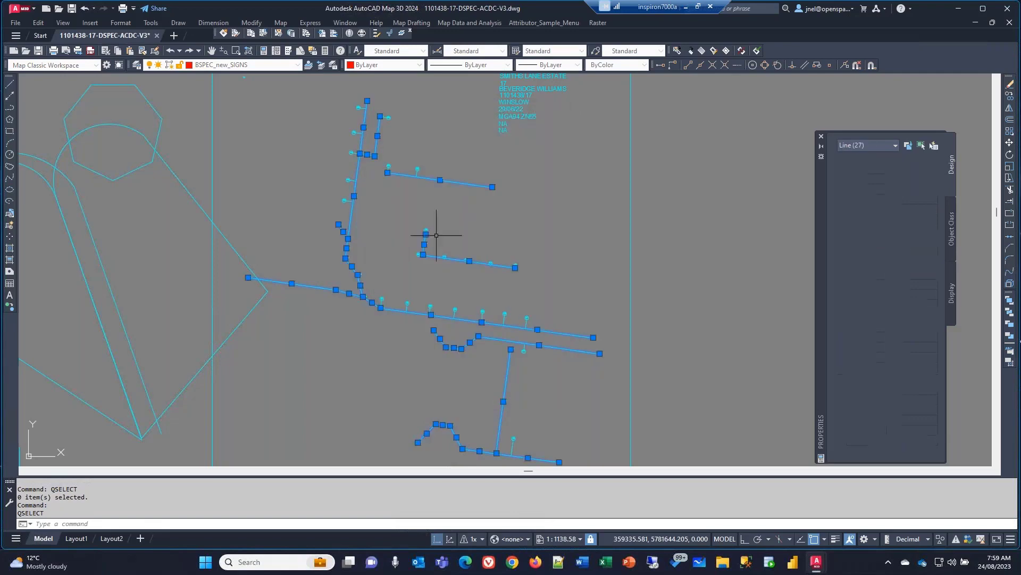
scroll(445, 309, up, 2)
scroll(444, 303, up, 4)
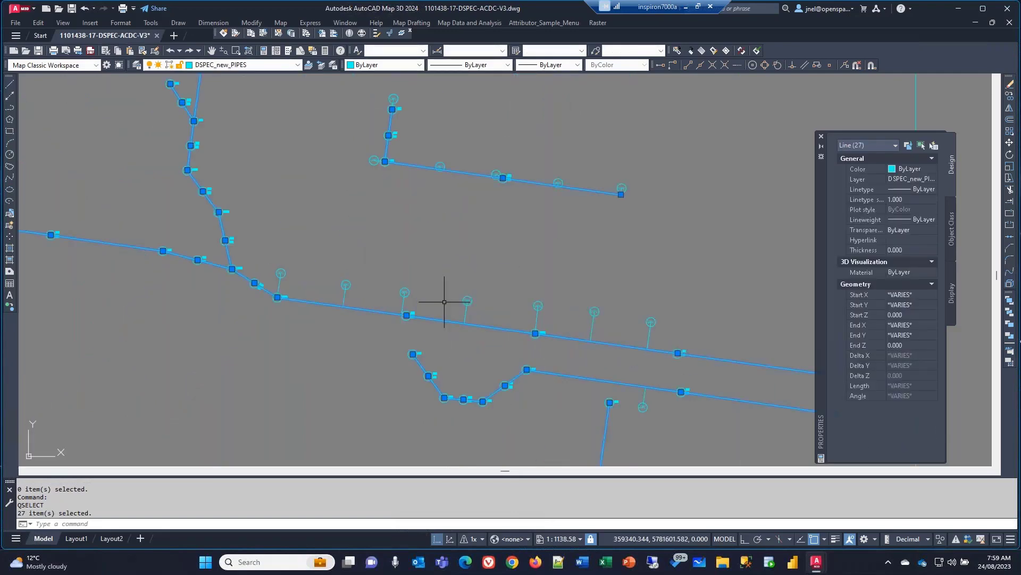
scroll(445, 302, down, 3)
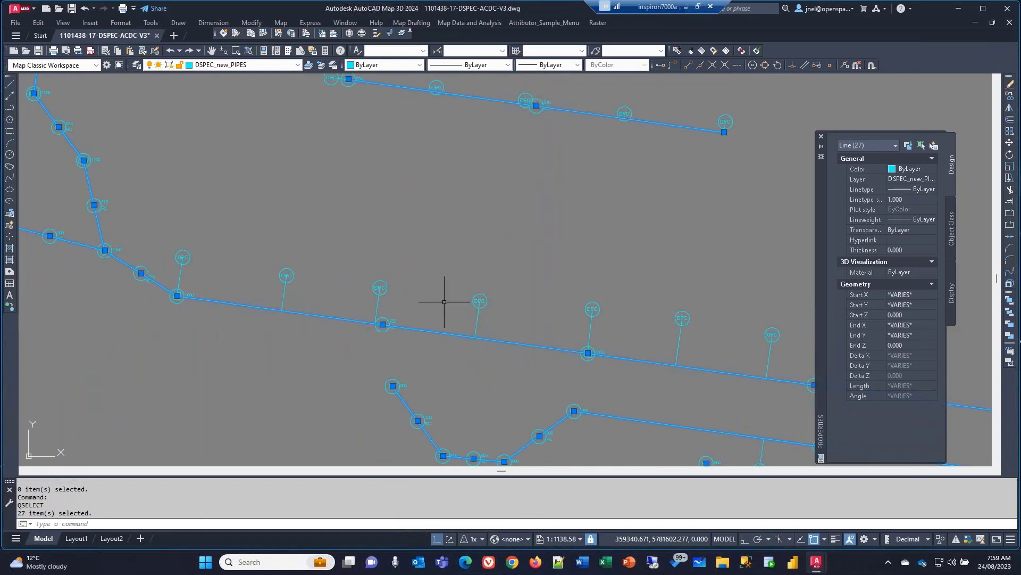
scroll(457, 300, down, 2)
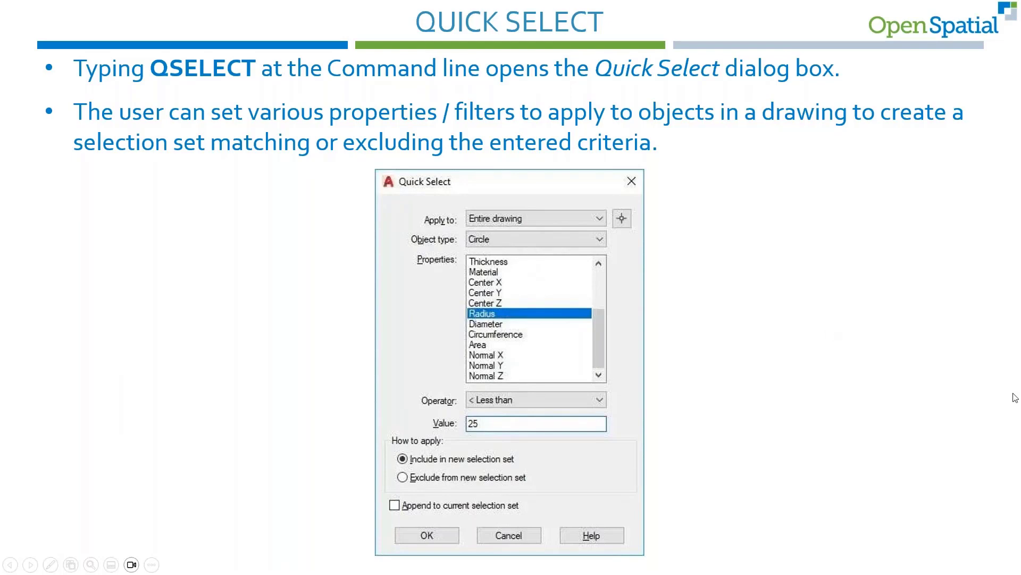
click(809, 321)
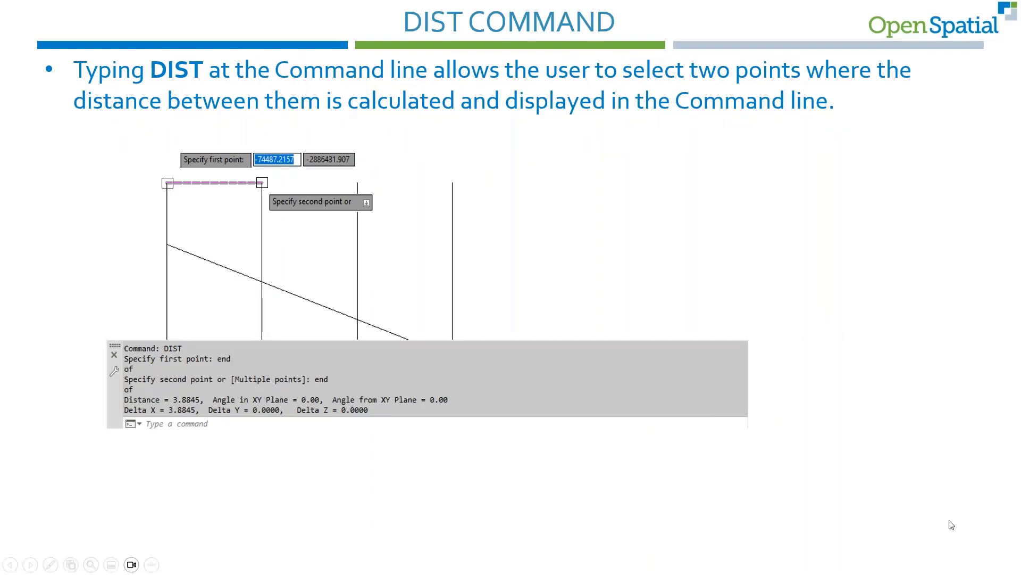
Switch to AutoCAD Map 3D and deselect the quick-selected pipe lines
key(alt+Tab)
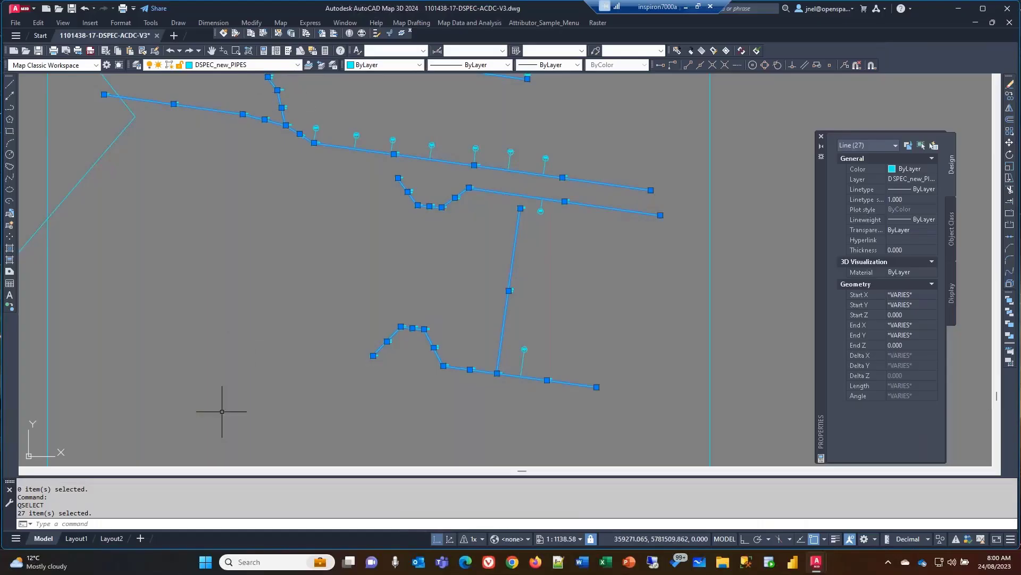
key(Escape)
key(Escape)
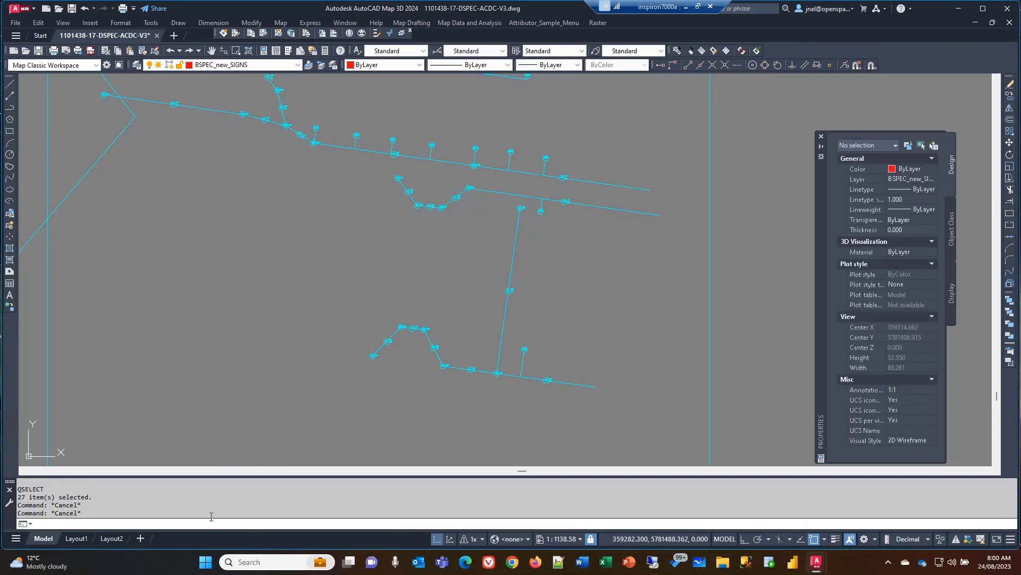
Measure the distance between the two lower corners of the square in the PIT 1000 symbol with the DIST command
text(DIS)
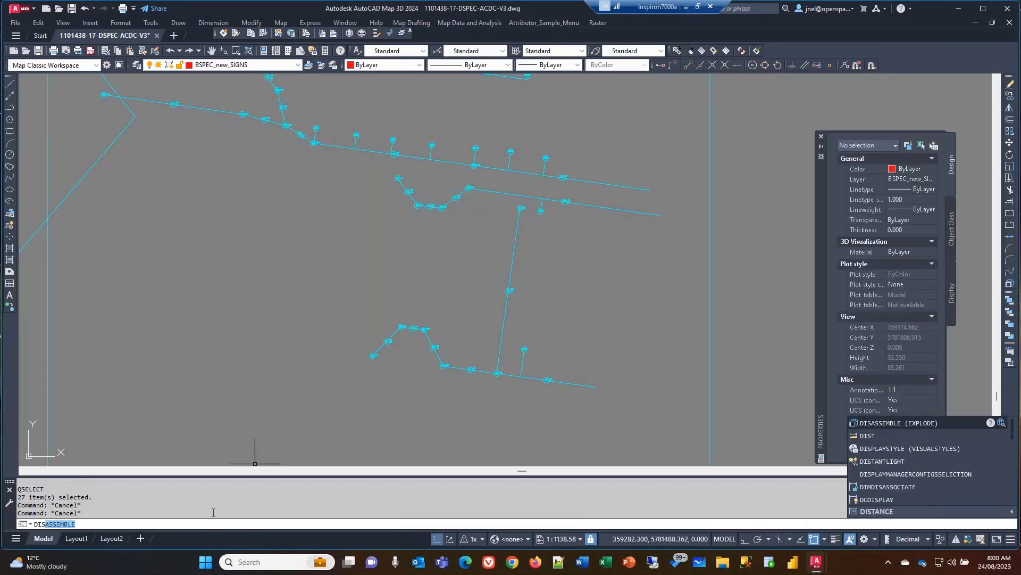
click(868, 435)
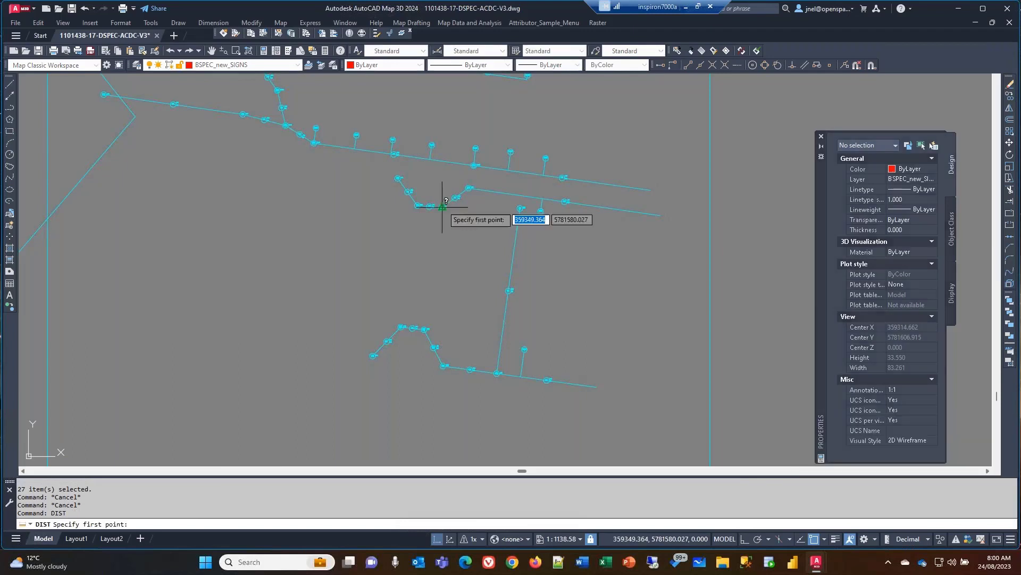
scroll(296, 138, up, 2)
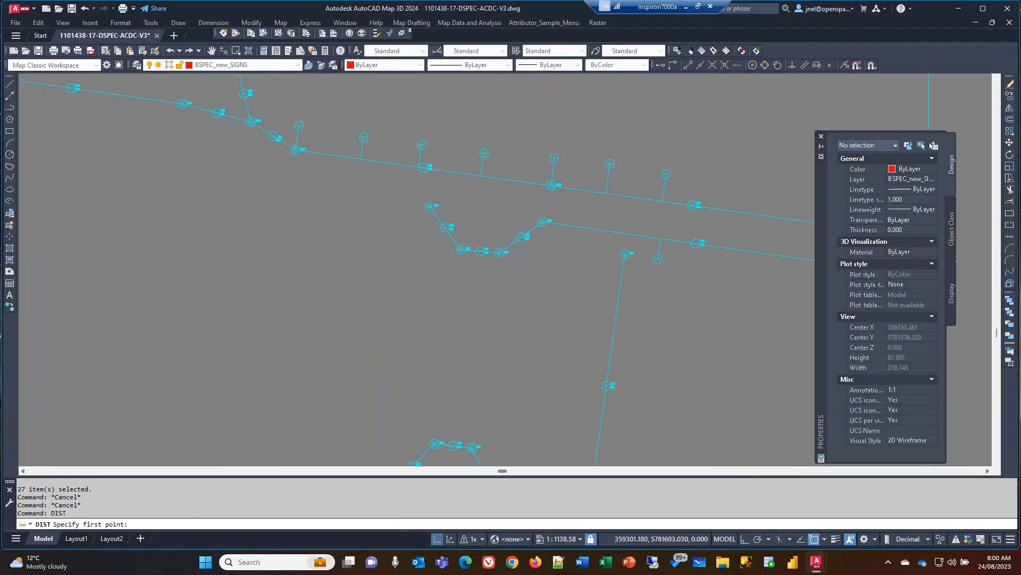
scroll(298, 151, up, 4)
scroll(347, 149, up, 4)
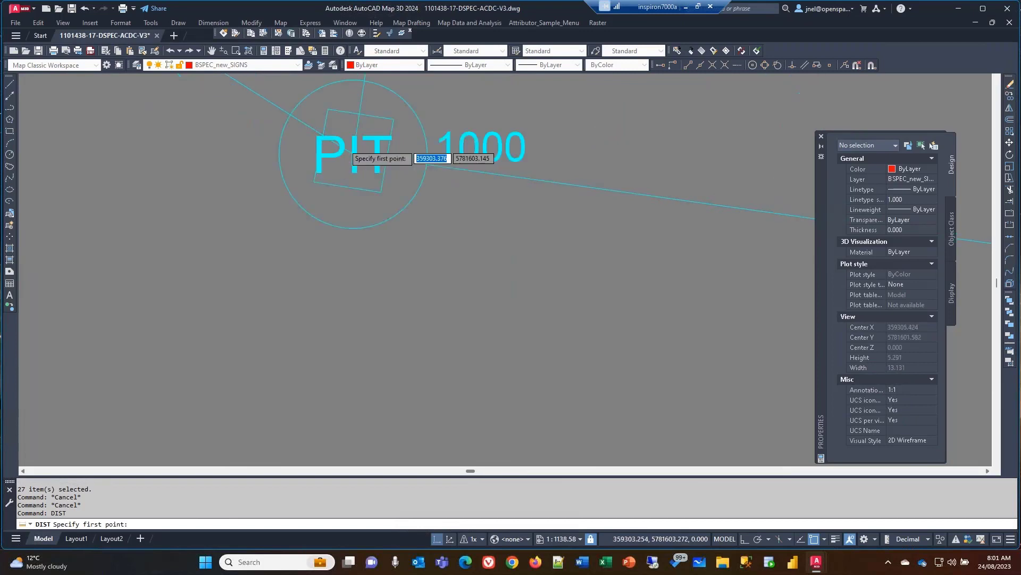
click(298, 203)
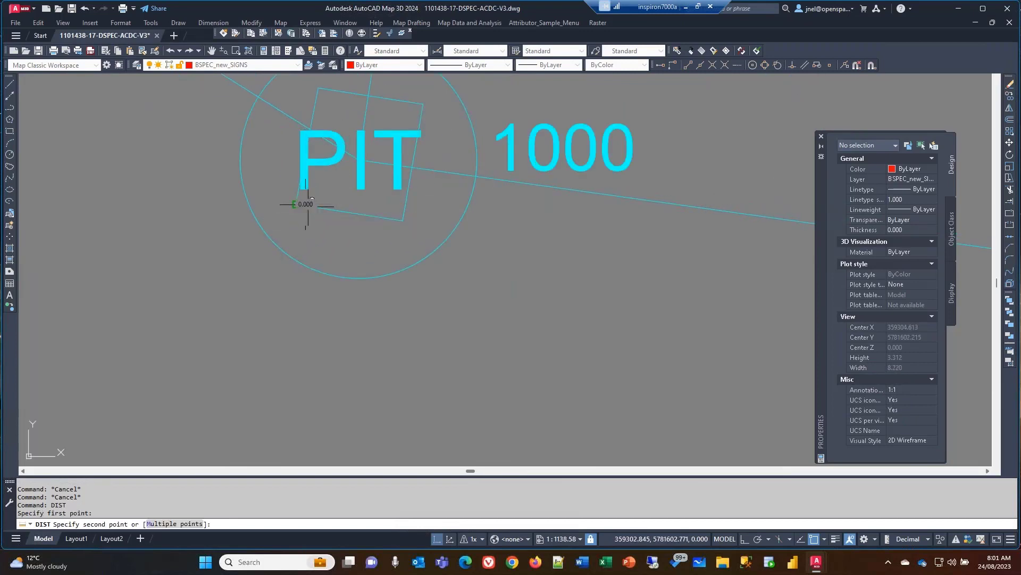
click(393, 221)
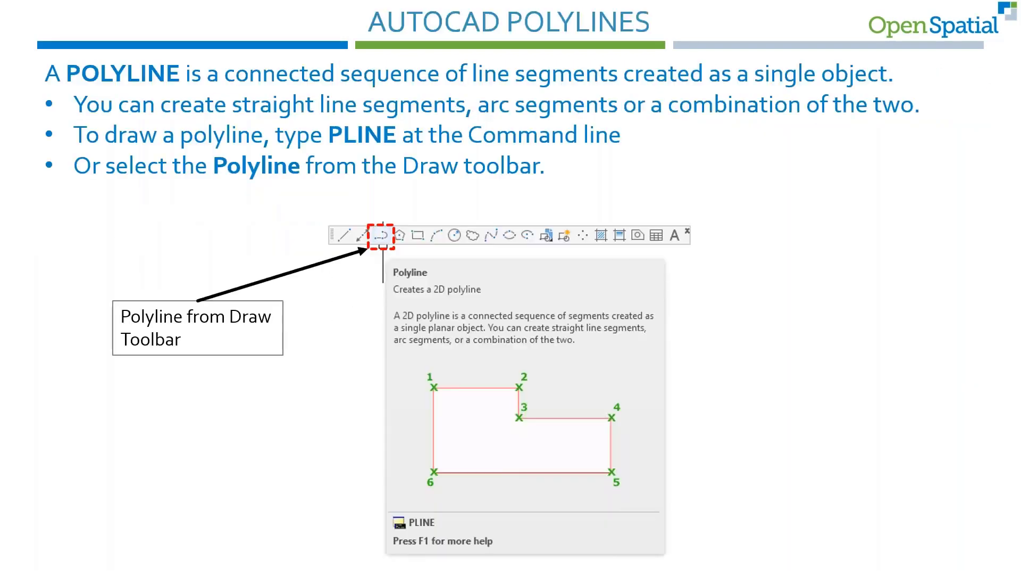
click(836, 295)
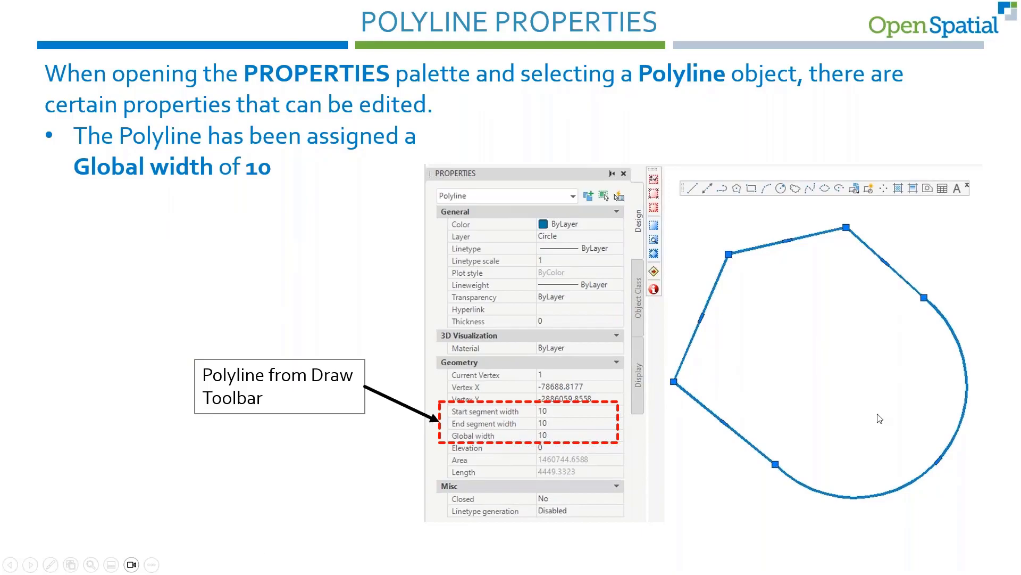
Switch to AutoCAD Map 3D, set the selected closed swale polyline's global width to 10, and inspect the thickened outline
key(alt+Tab)
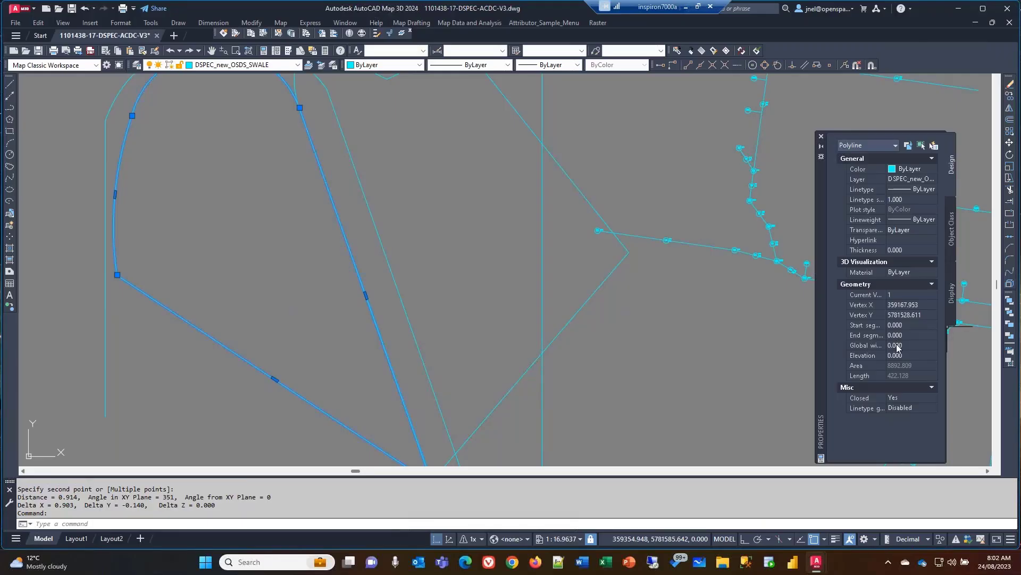
click(897, 346)
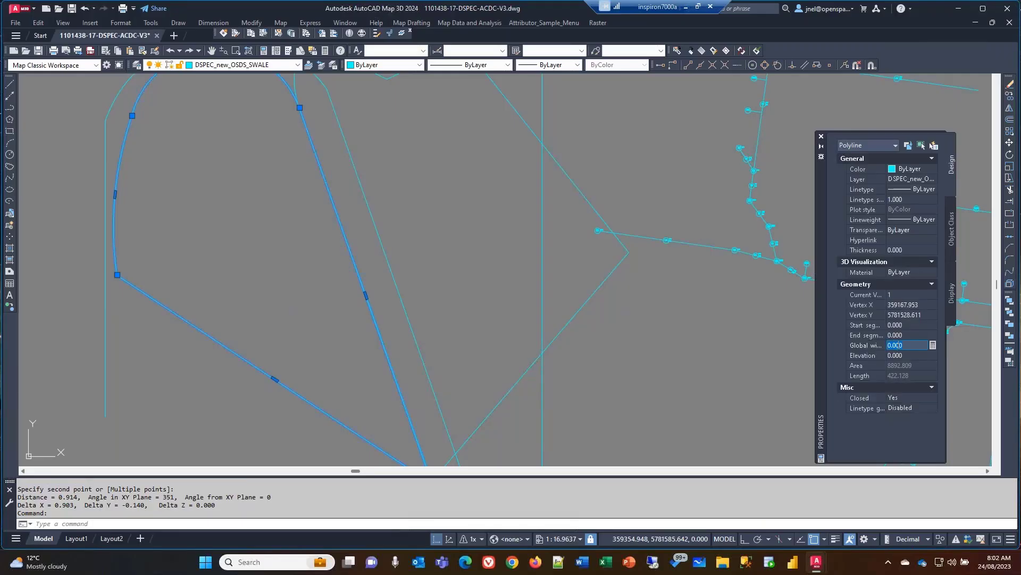
text(10)
key(Return)
scroll(235, 309, down, 2)
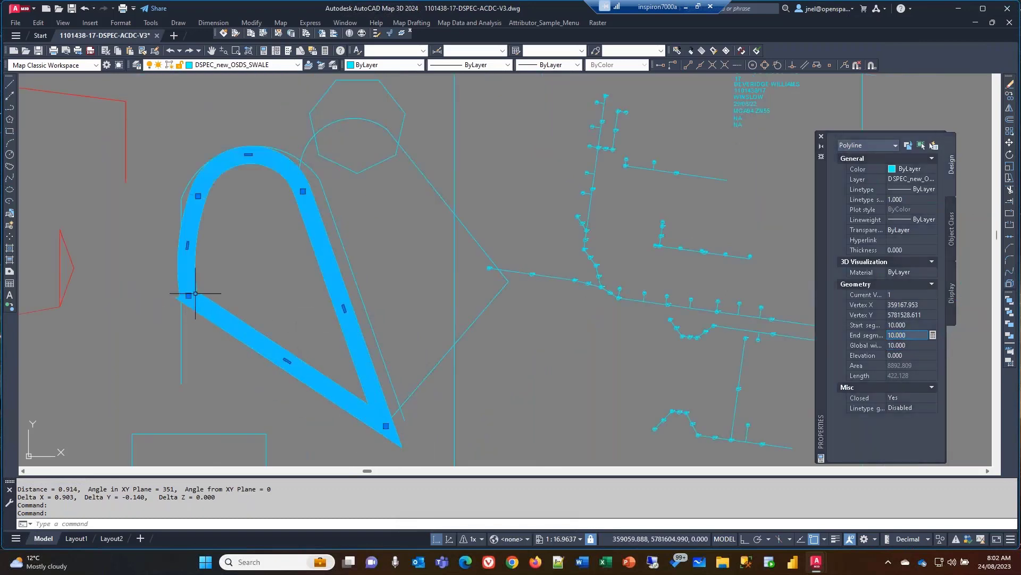
scroll(186, 293, up, 4)
scroll(151, 293, down, 2)
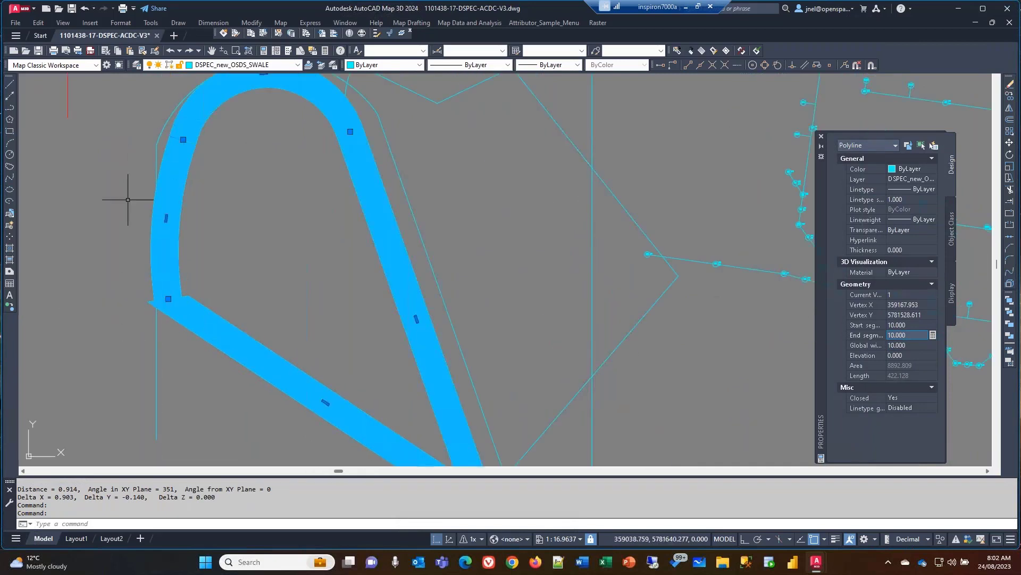
scroll(165, 292, up, 2)
scroll(155, 292, down, 5)
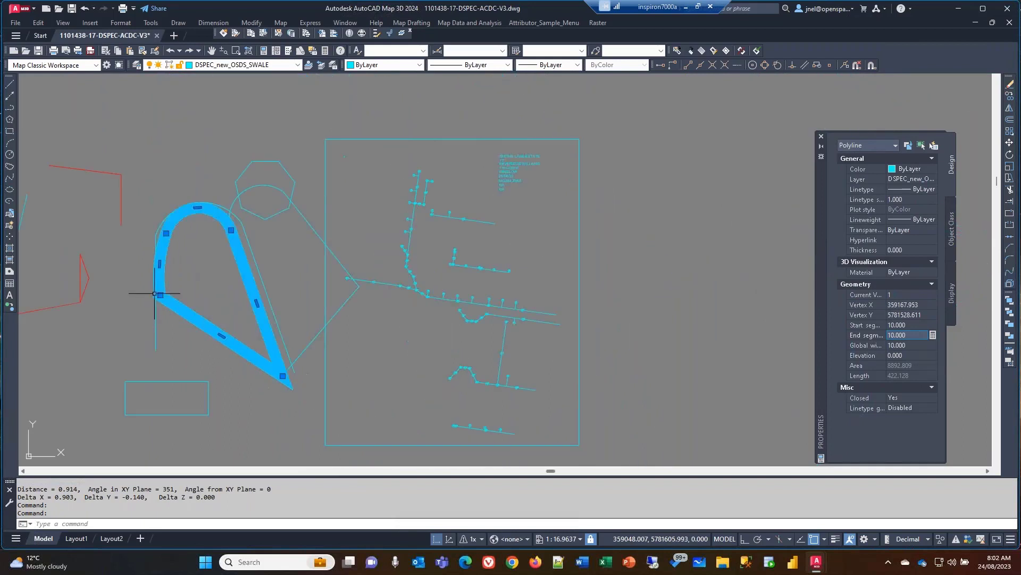
Set the closed swale polyline's global width to 0
key(Tab)
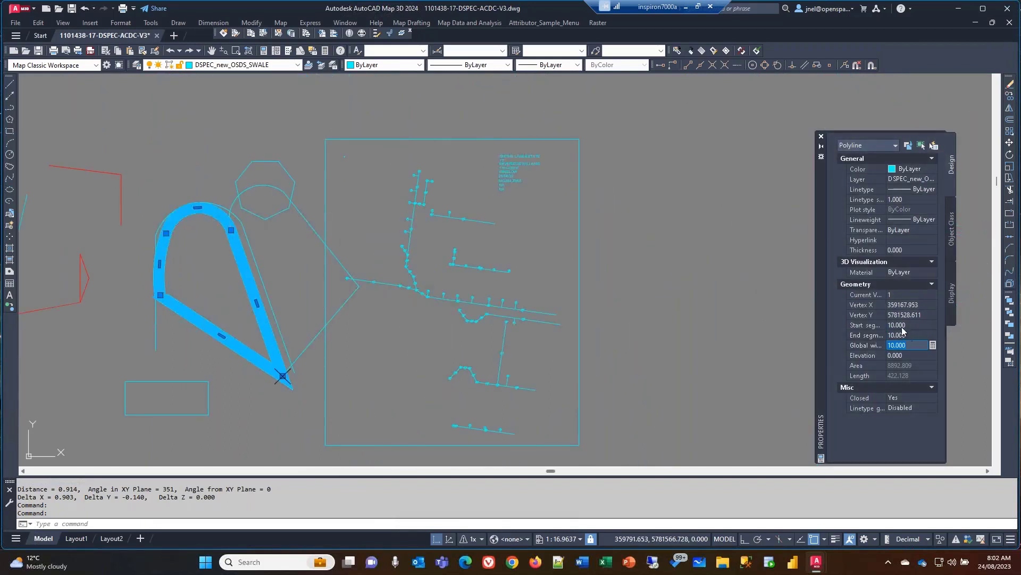
text(0)
click(911, 335)
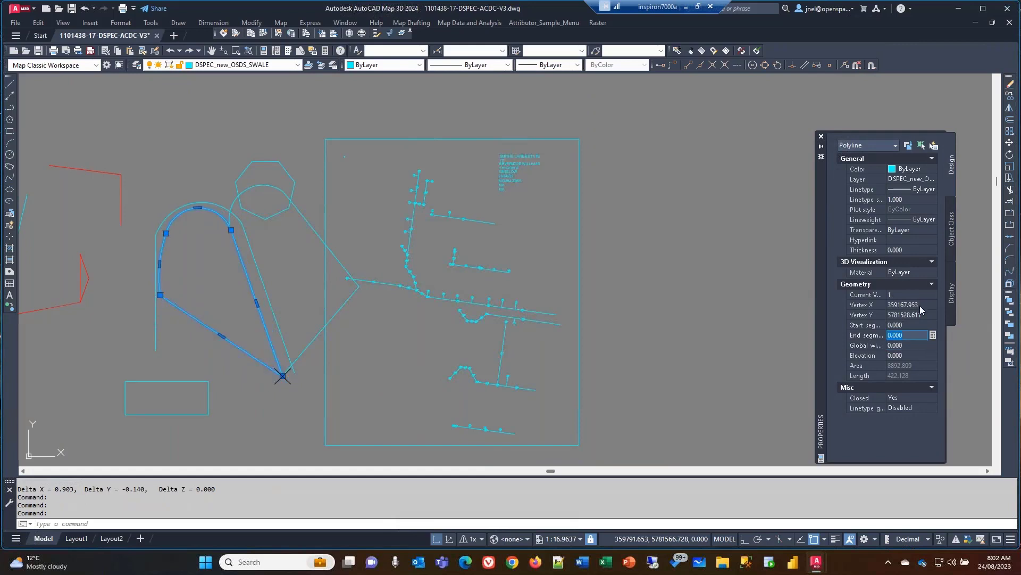
Set the start segment width to 2 and the end segment width to 5 at vertex 1 of the swale polyline
click(908, 325)
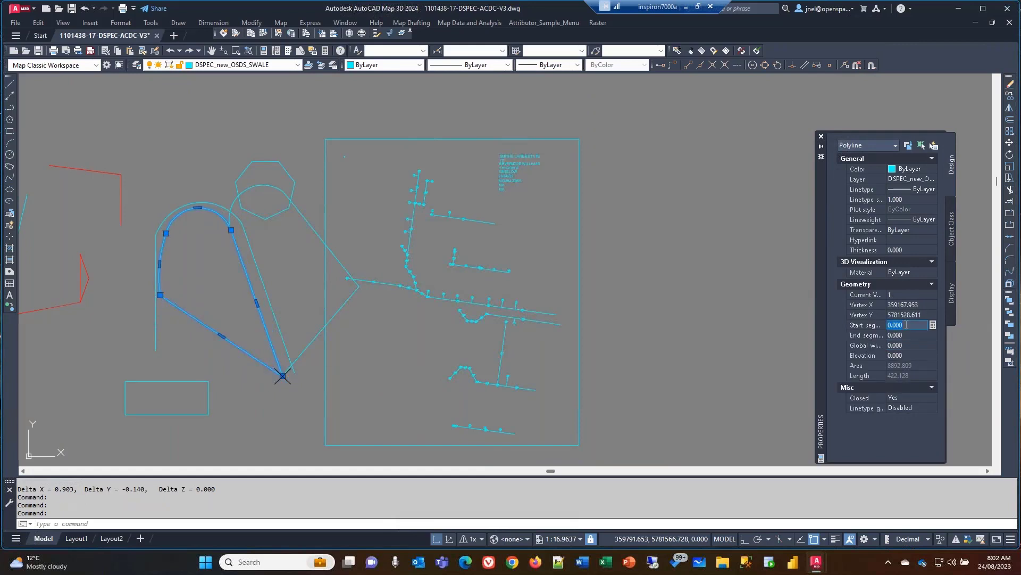
text(2)
click(902, 334)
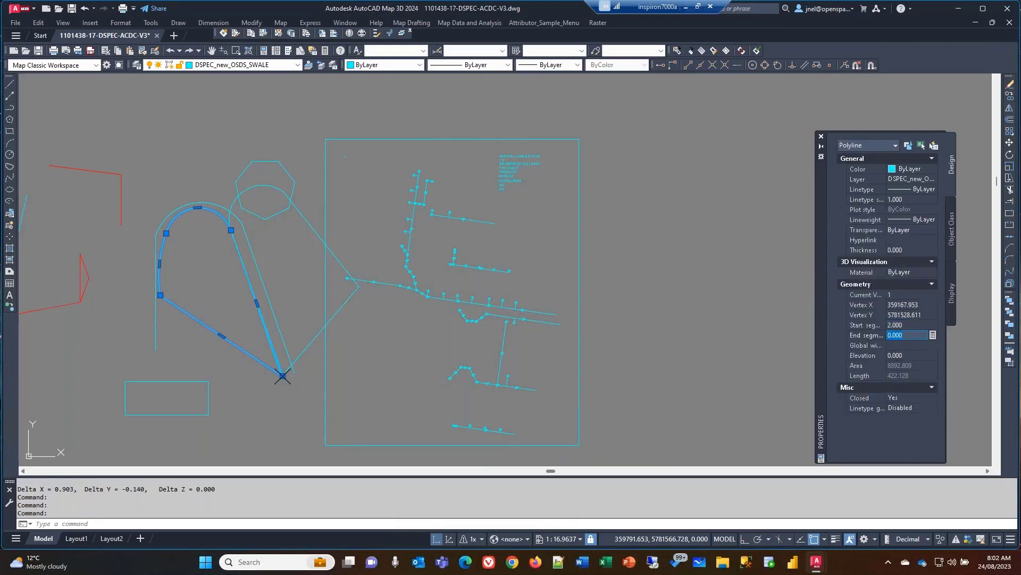
text(5)
scroll(245, 234, up, 4)
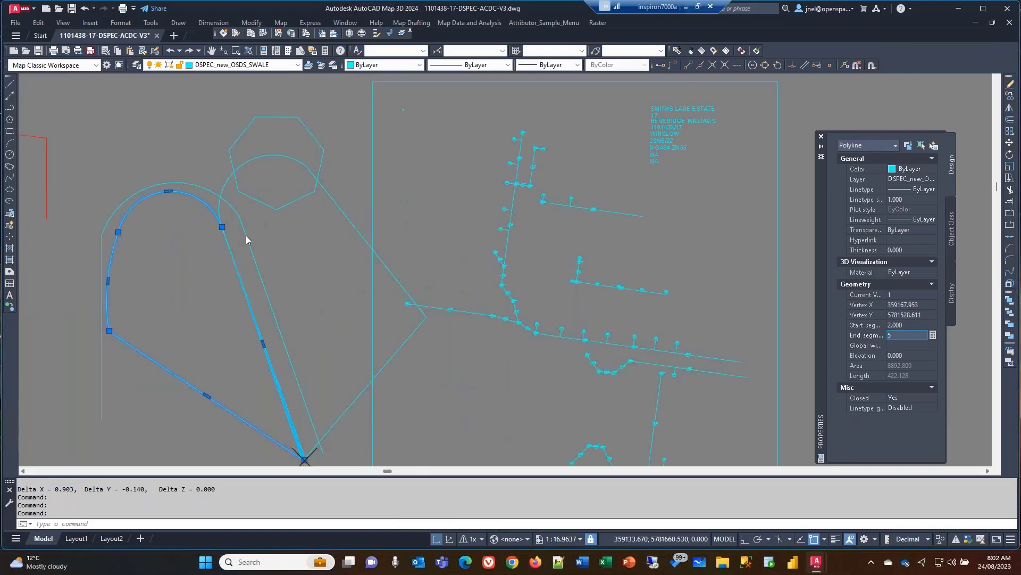
key(Return)
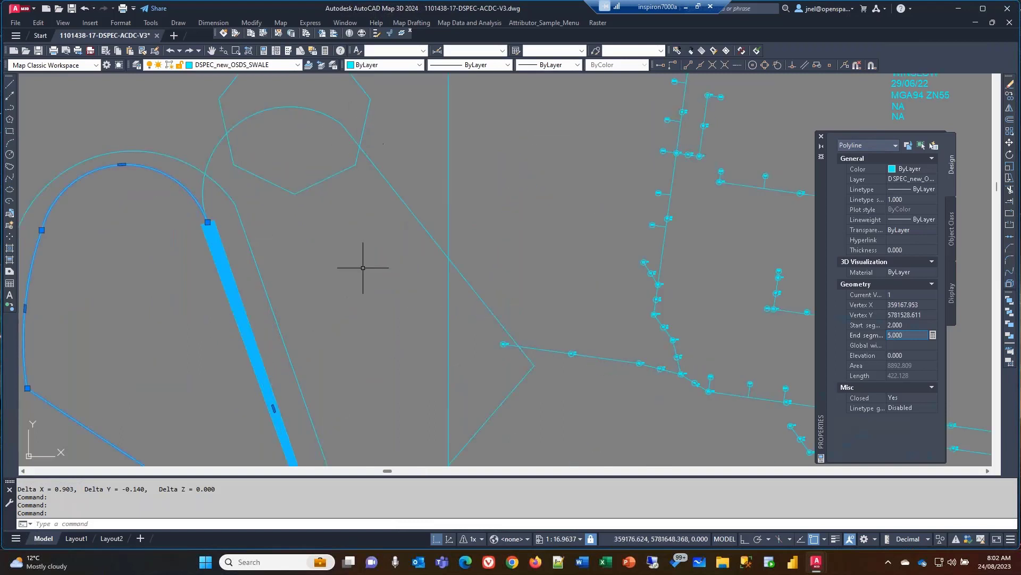
mouse_move(371, 293)
middle_down()
mouse_move(424, 159)
mouse_move(417, 139)
middle_up()
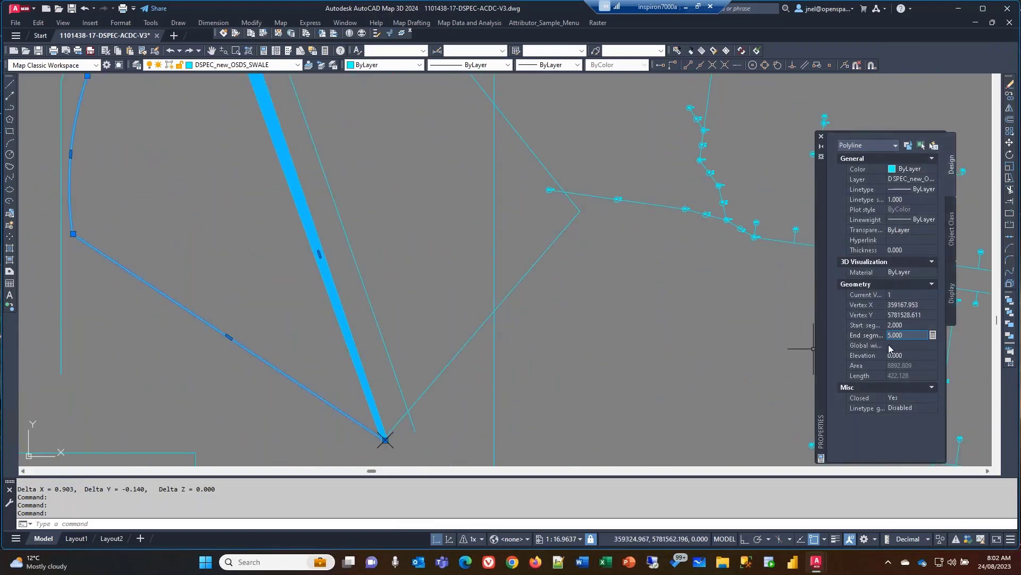
Make vertex 2 of the swale polyline current and set its start segment width to 4 and end segment width to 3
click(929, 296)
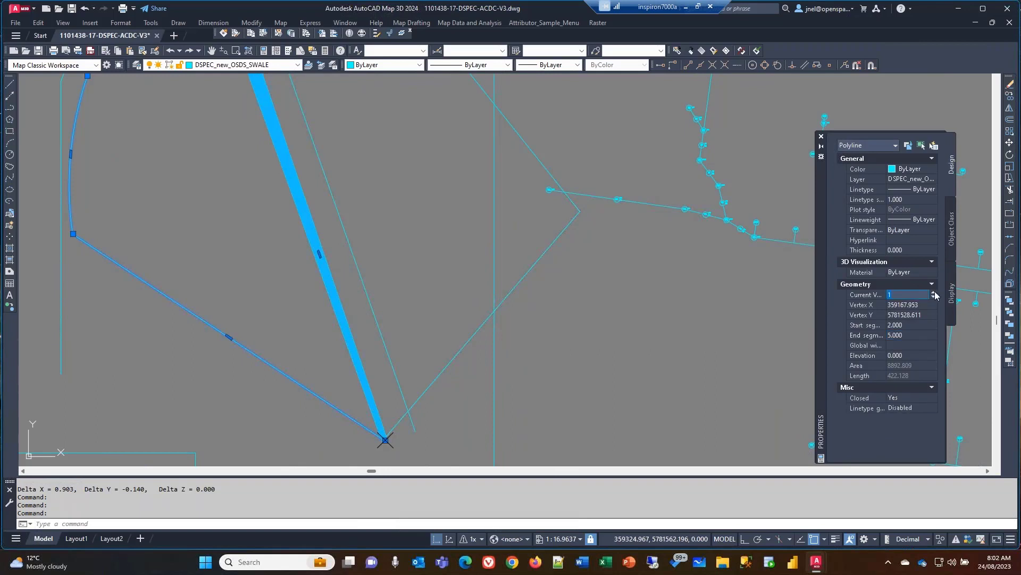
click(933, 293)
click(908, 326)
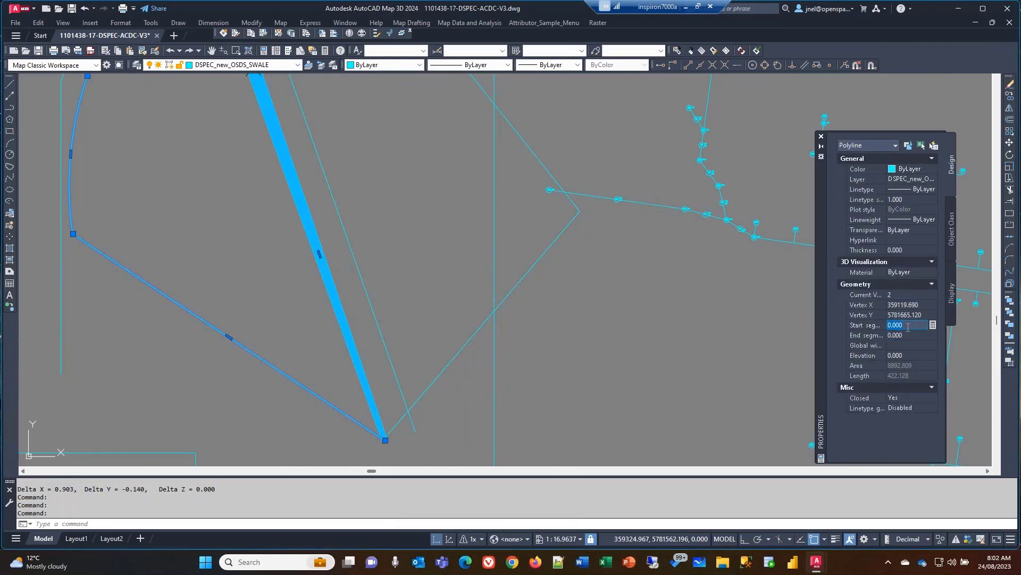
text(4)
key(Tab)
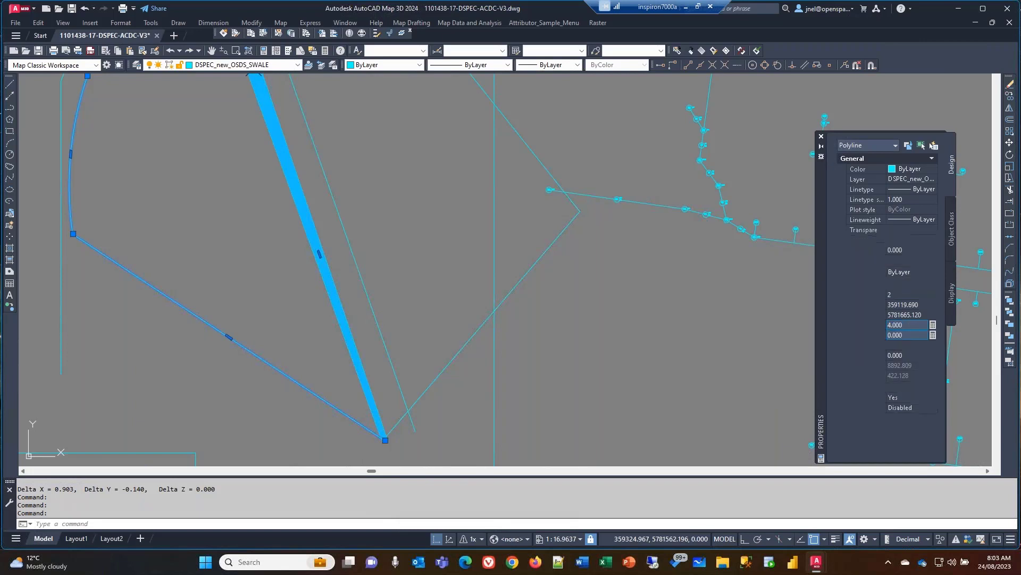
text(3)
click(927, 295)
Advance the current vertex to 4 and examine the width change where the polyline's arc meets the long straight segment
click(933, 292)
click(933, 292)
scroll(521, 323, down, 2)
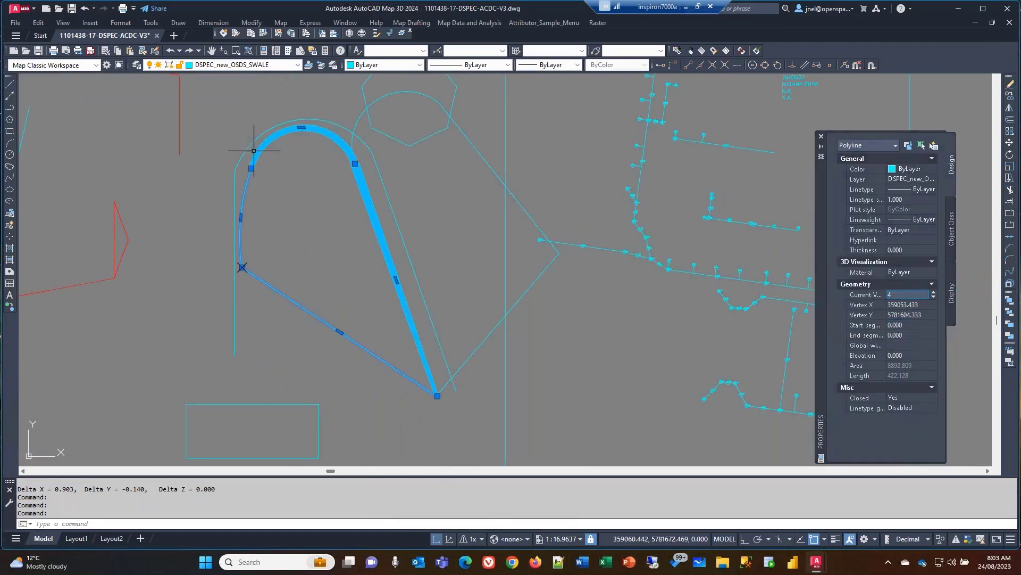
scroll(366, 153, up, 2)
scroll(362, 156, up, 2)
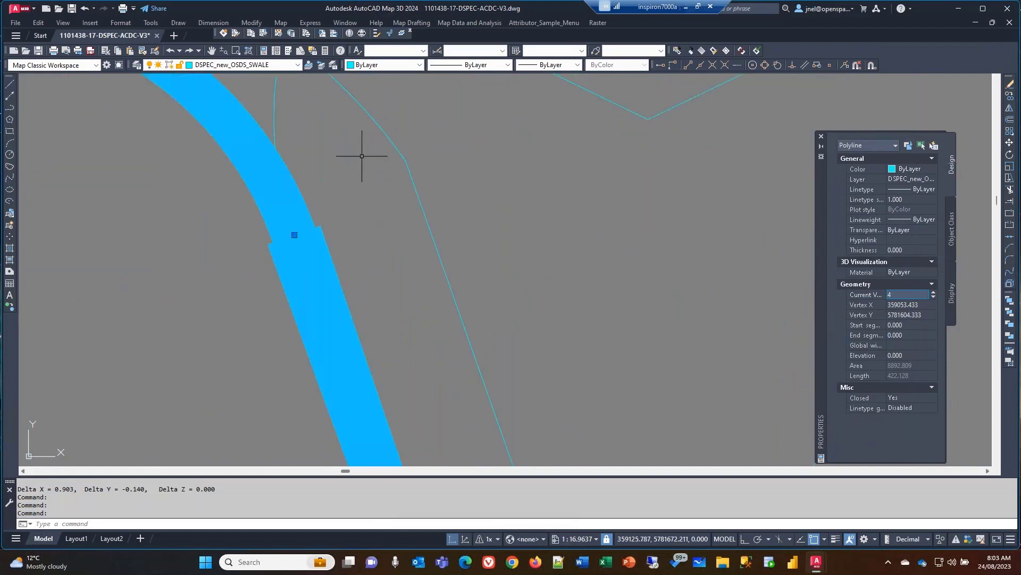
scroll(362, 156, down, 2)
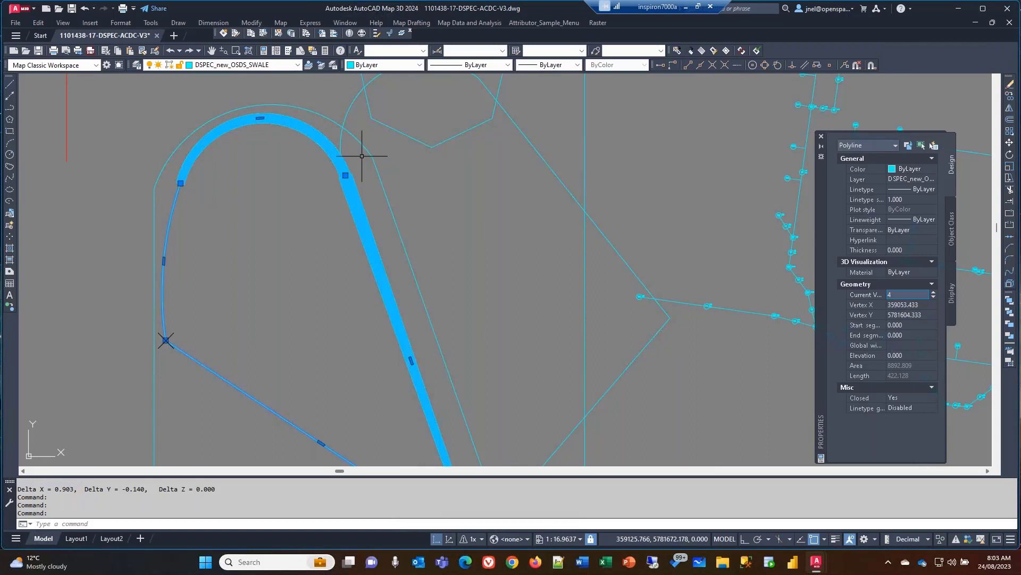
scroll(375, 266, down, 3)
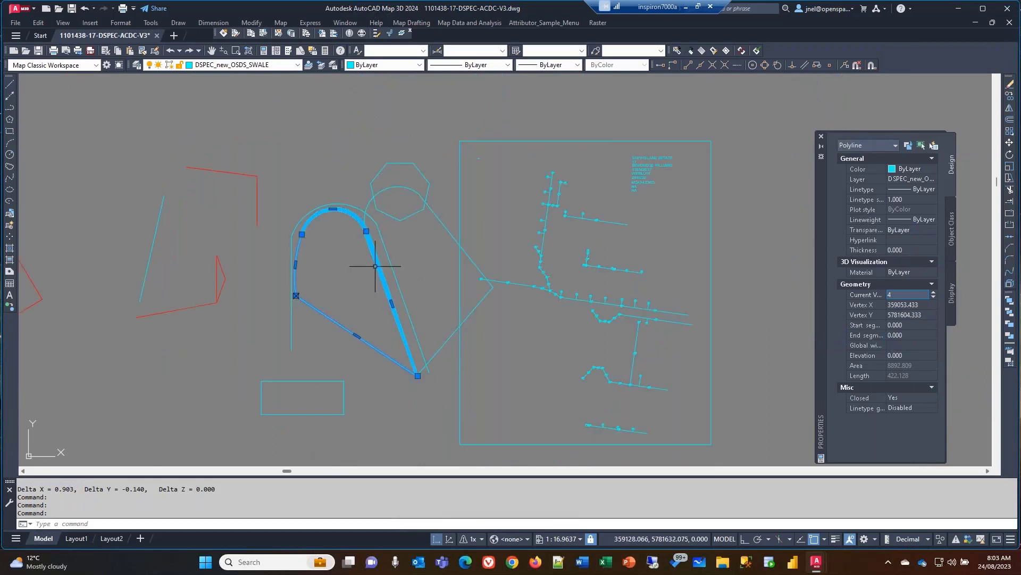
scroll(364, 234, up, 4)
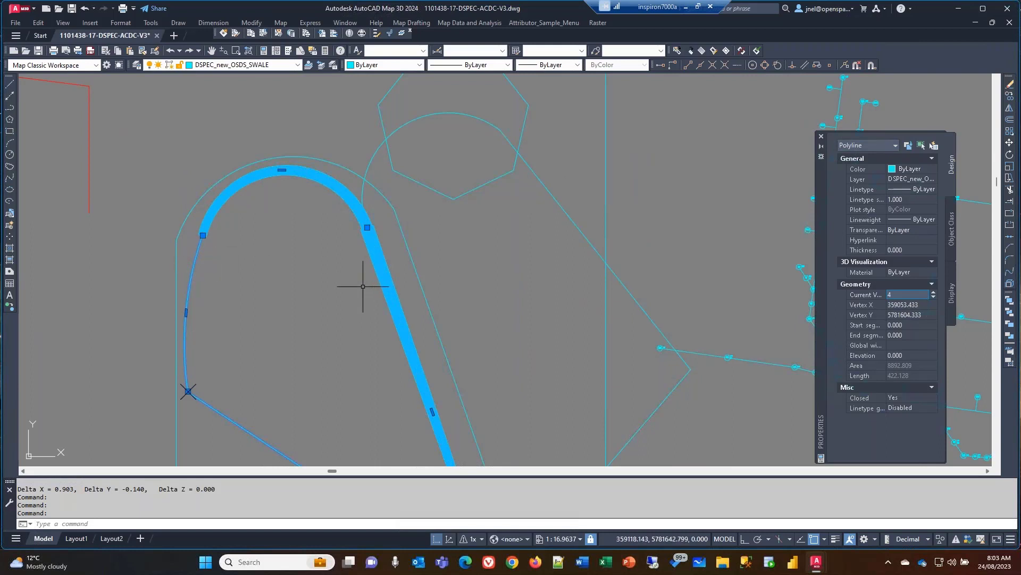
scroll(365, 257, down, 4)
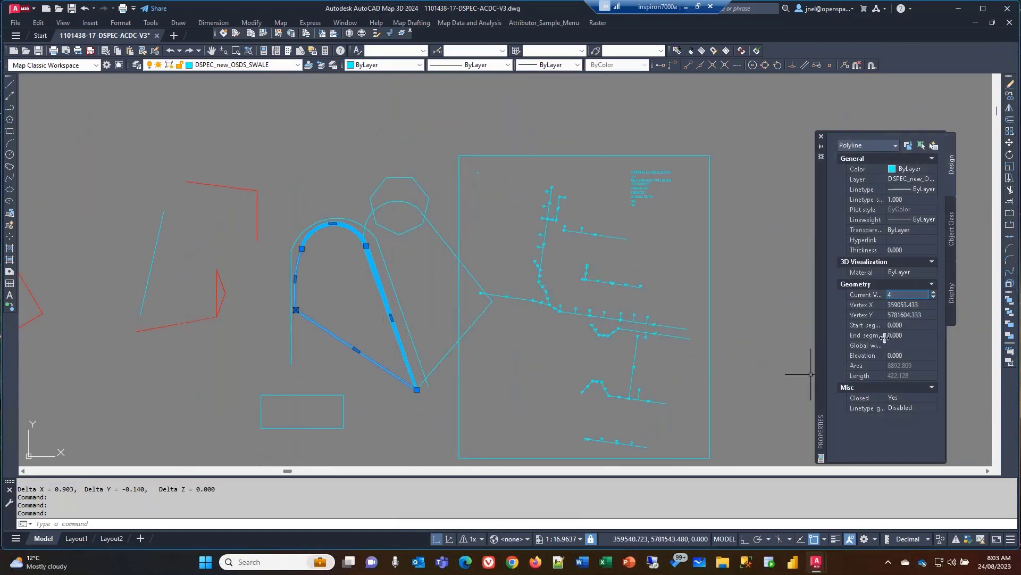
Turn on the lineweight display for the drawing
click(901, 335)
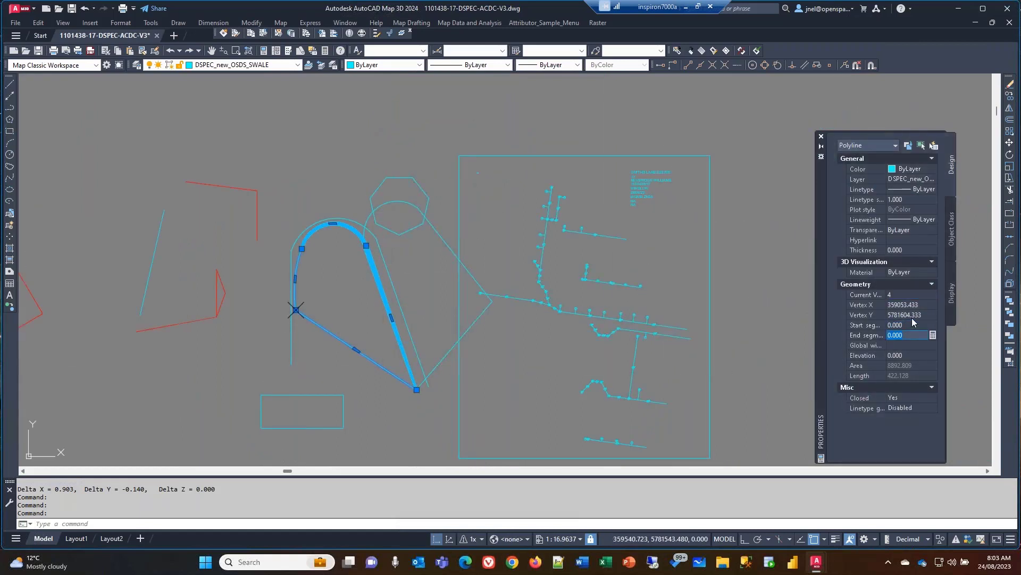
click(836, 540)
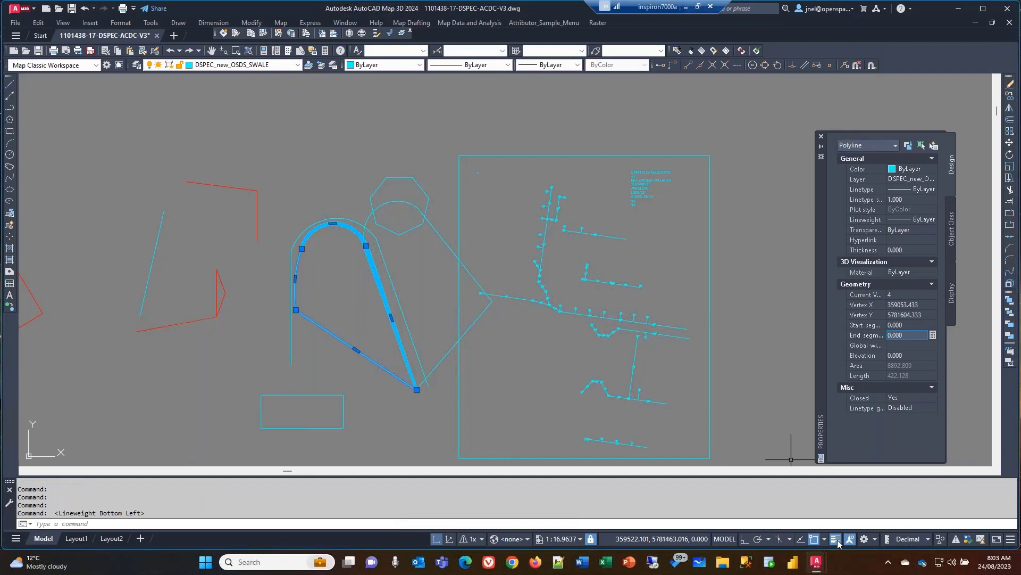
Turn off the lineweight display for the drawing
click(837, 539)
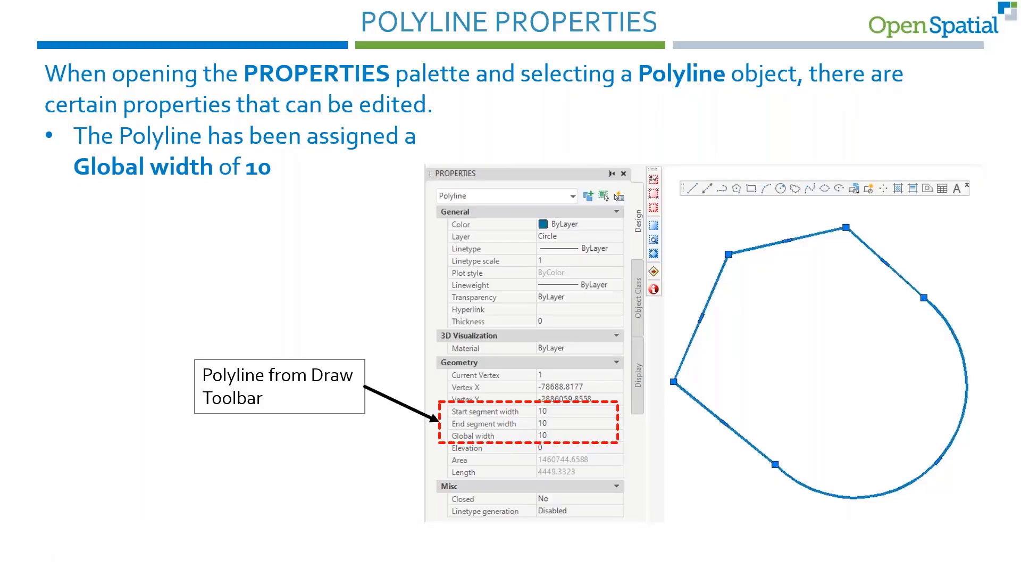
click(940, 181)
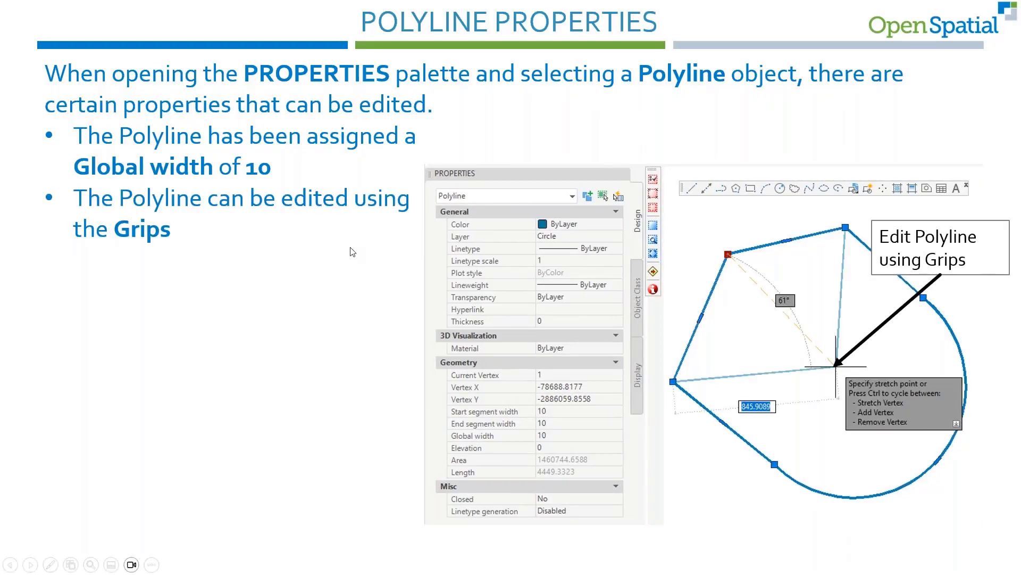
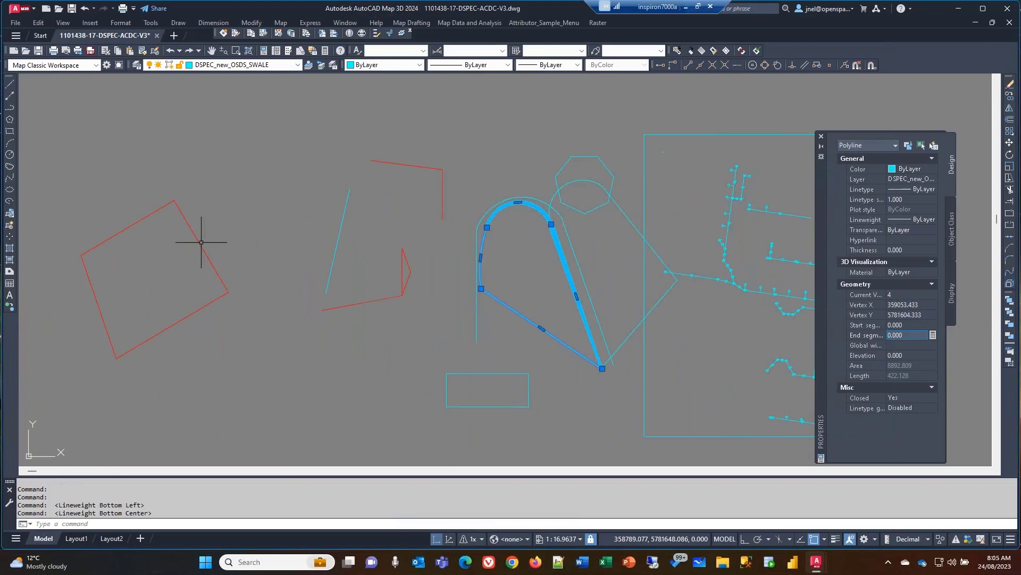
Draw a closed four-sided polyline, about 349 units in perimeter, in the empty area above the large red quadrilateral
click(201, 242)
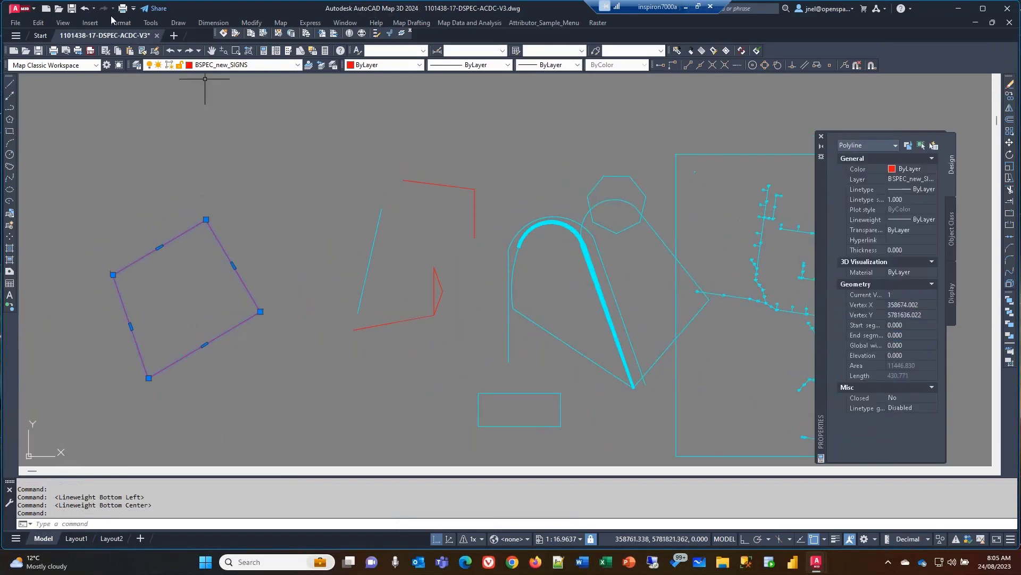
click(179, 22)
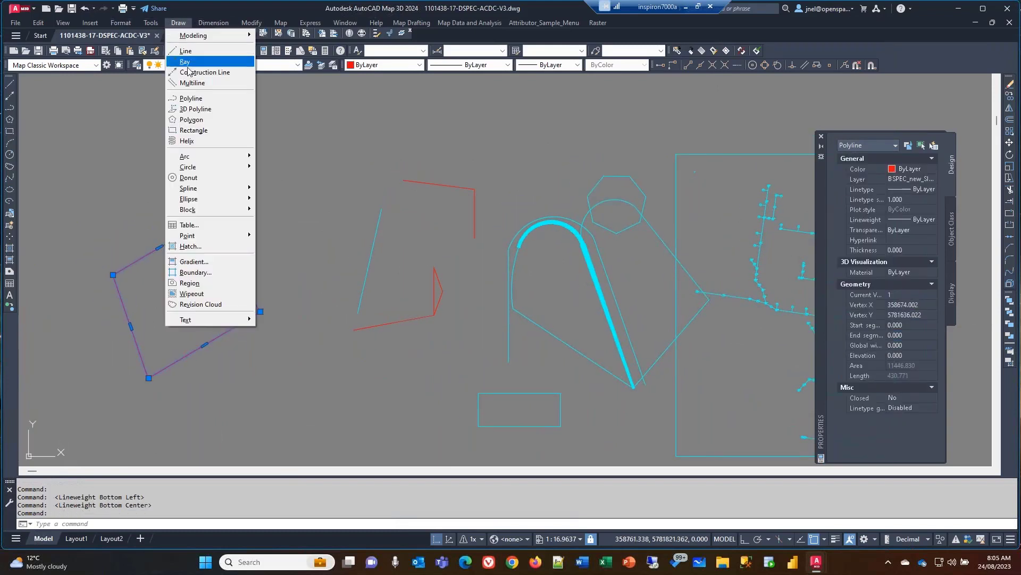
click(191, 98)
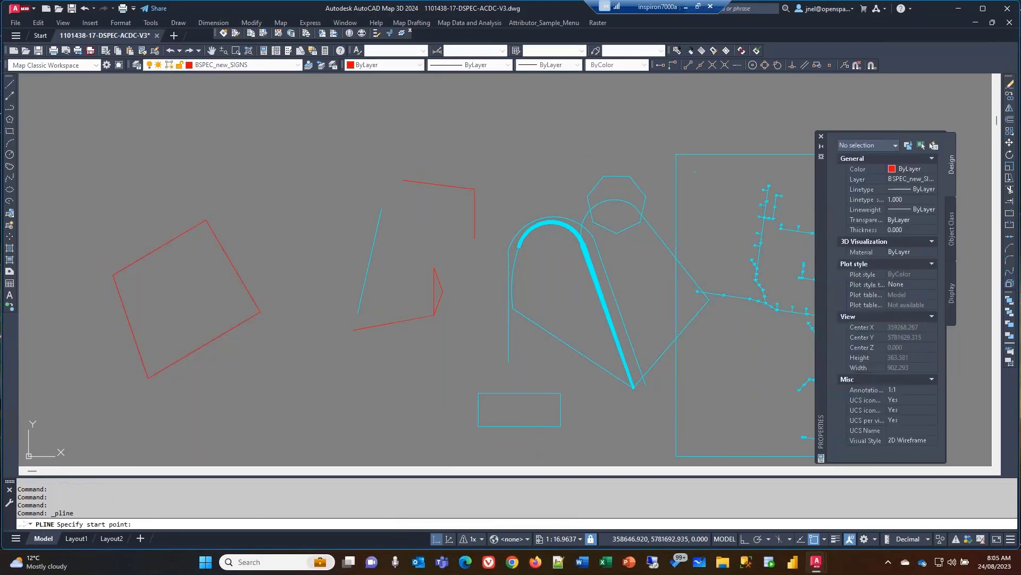
click(84, 214)
click(64, 140)
click(166, 122)
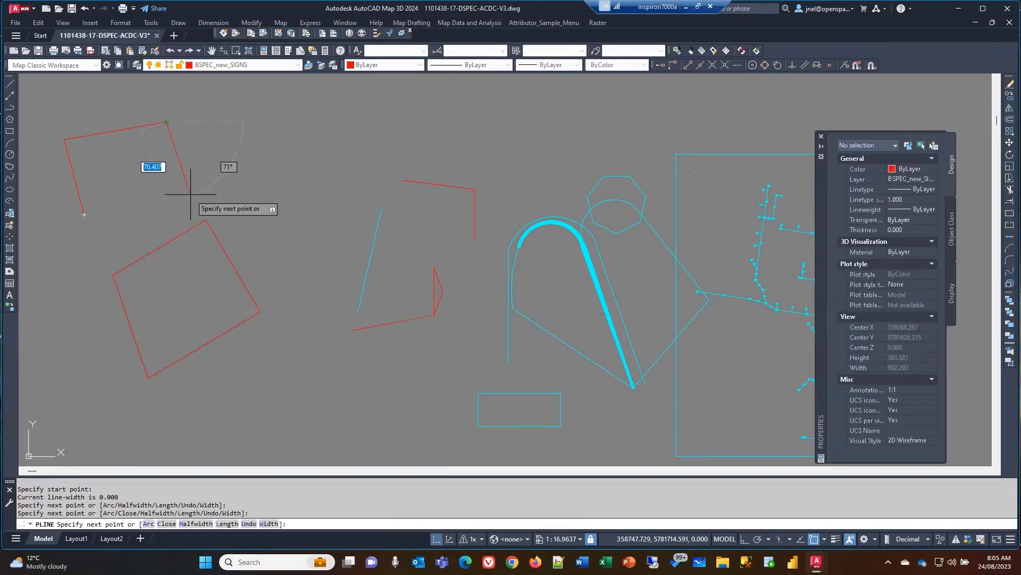
click(192, 161)
text(c)
key(Return)
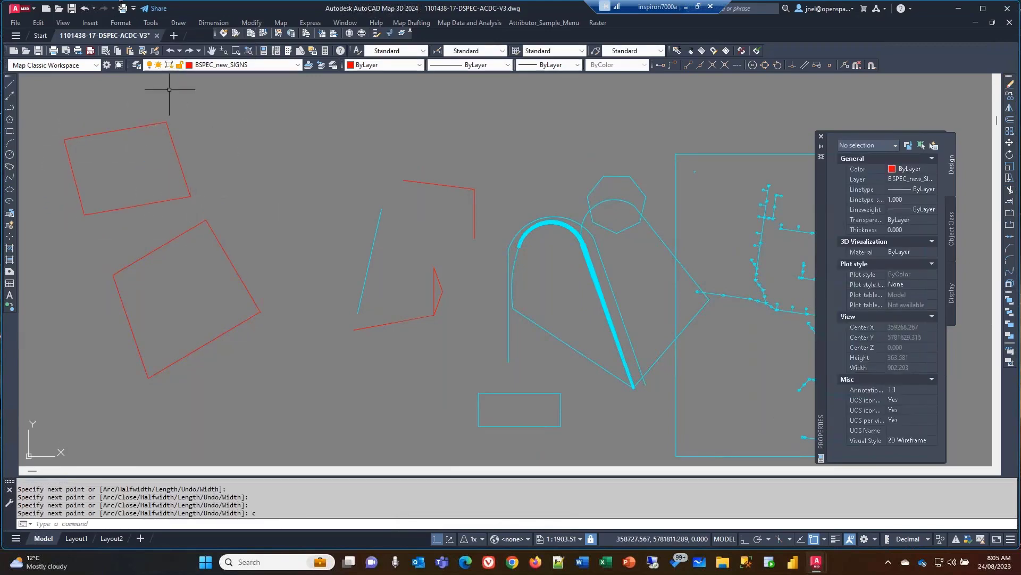
Draw a small closed four-sided polyline inside the large red quadrilateral
click(179, 24)
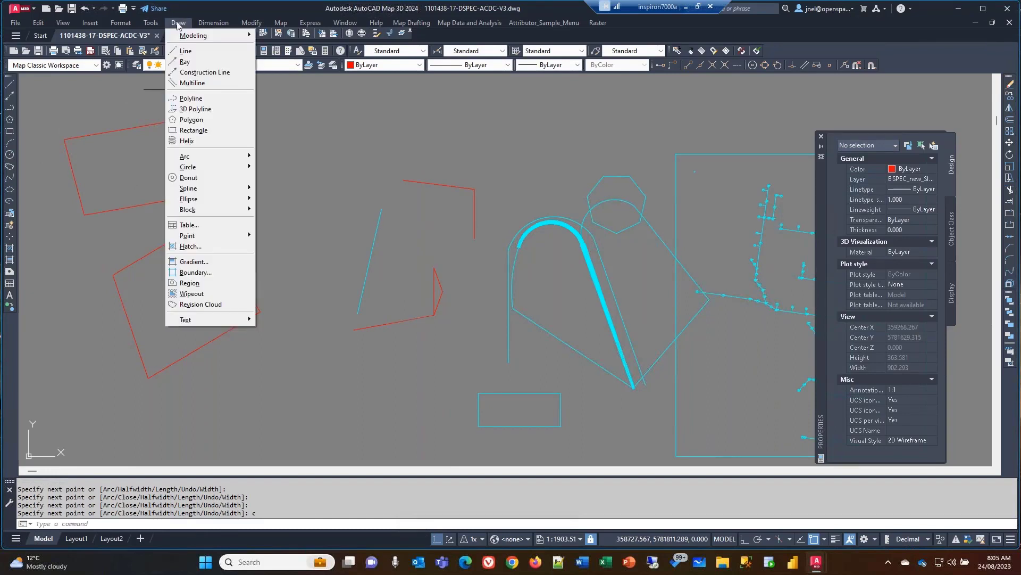
click(193, 99)
click(159, 292)
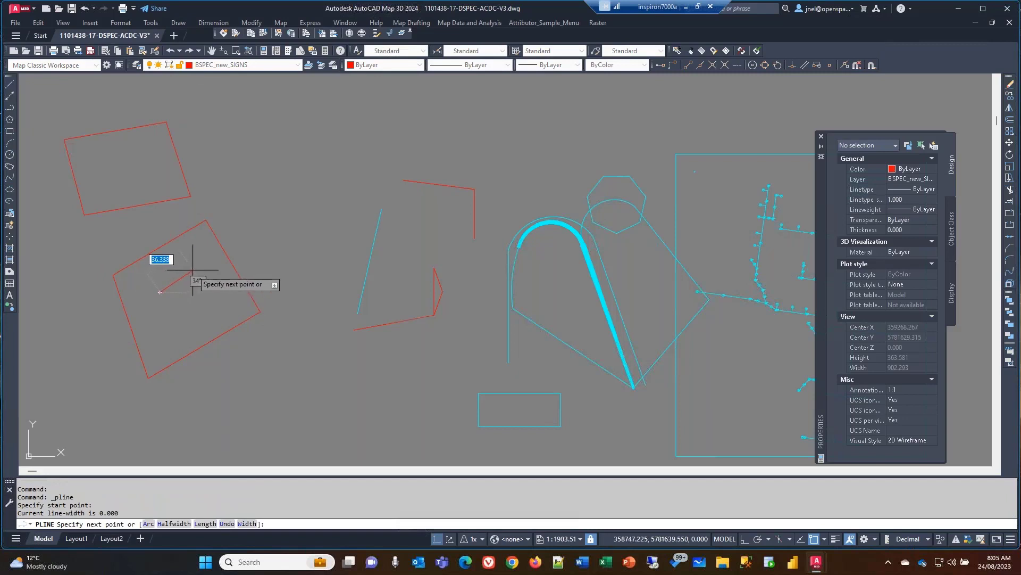
click(192, 271)
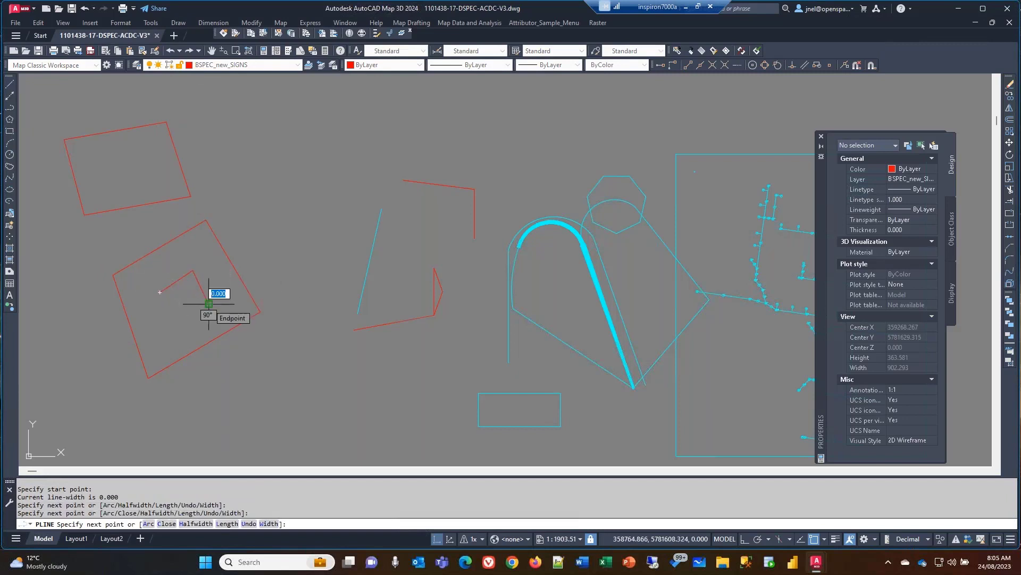
click(209, 304)
click(174, 320)
text(c)
key(Return)
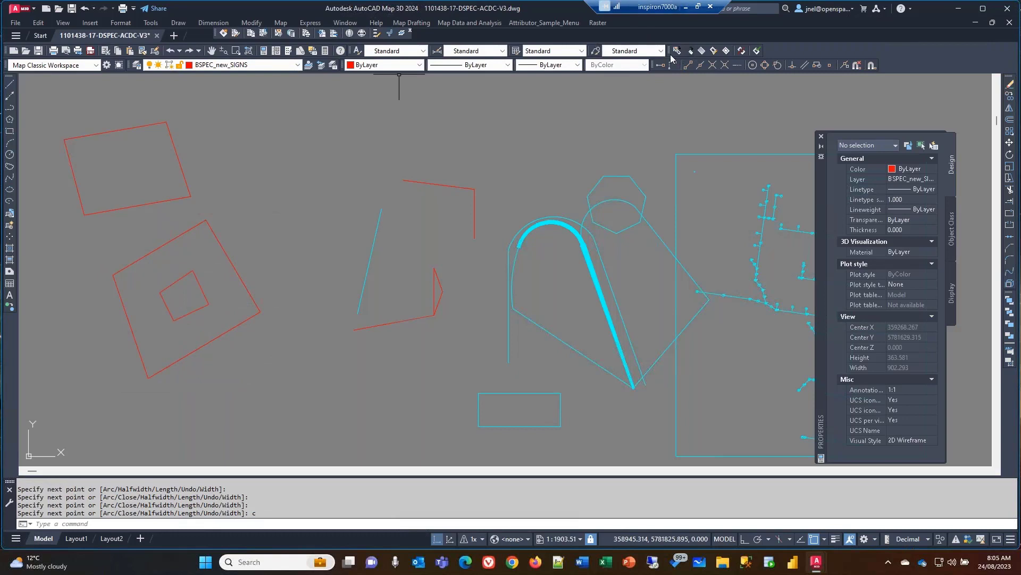
Hide the Polygon toolbar and display it again
right_click(797, 51)
mouse_move(841, 57)
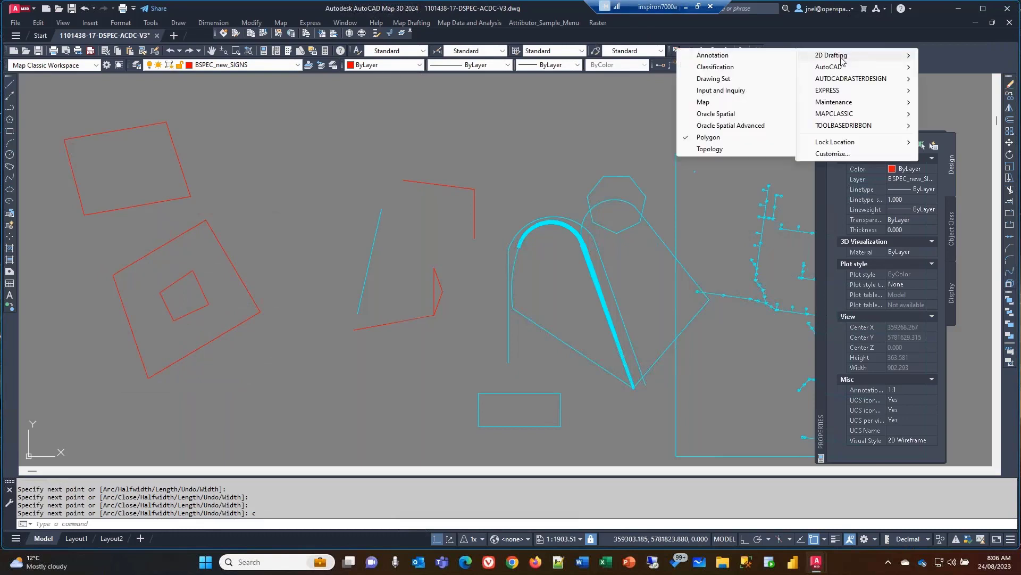
click(707, 137)
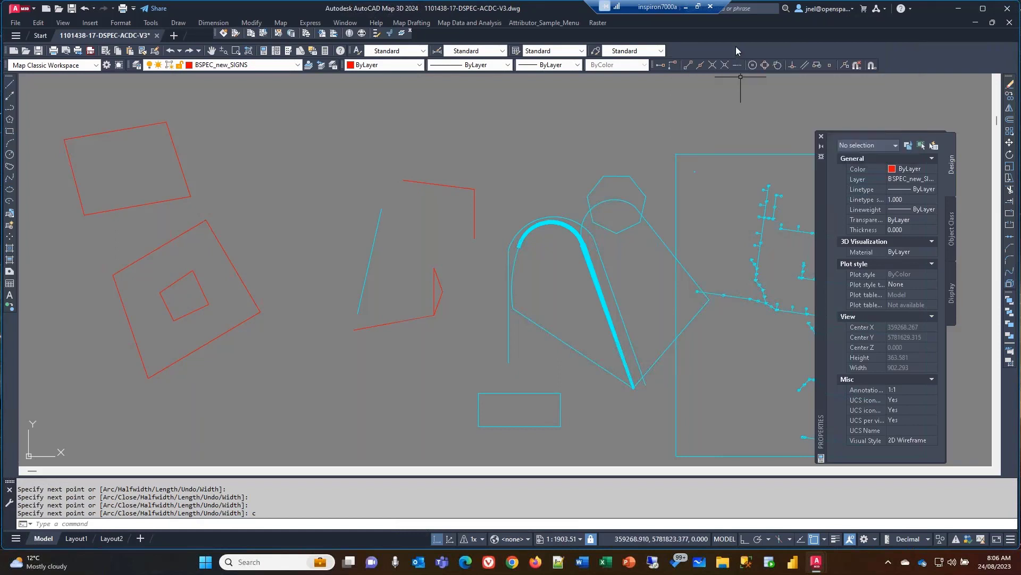
right_click(741, 48)
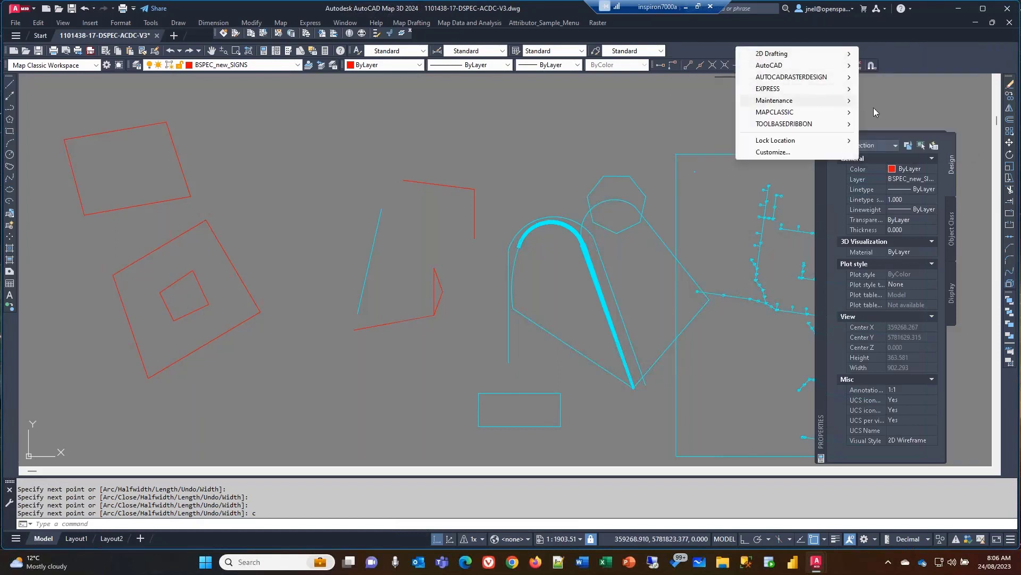
mouse_move(829, 54)
click(892, 147)
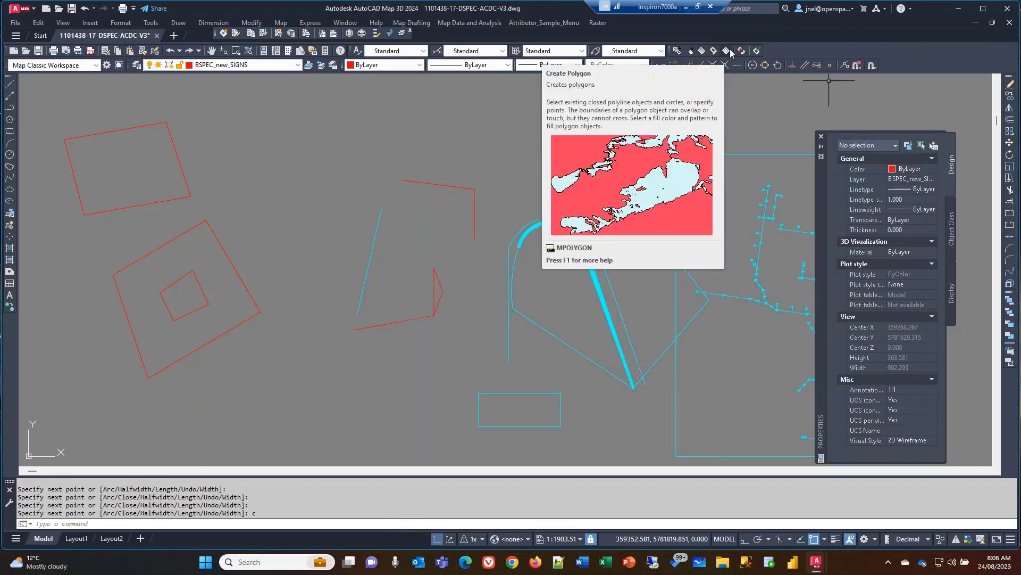
Try to convert the large red quadrilateral from a polyline to a polygon with MapPolylineToPolygon
click(701, 50)
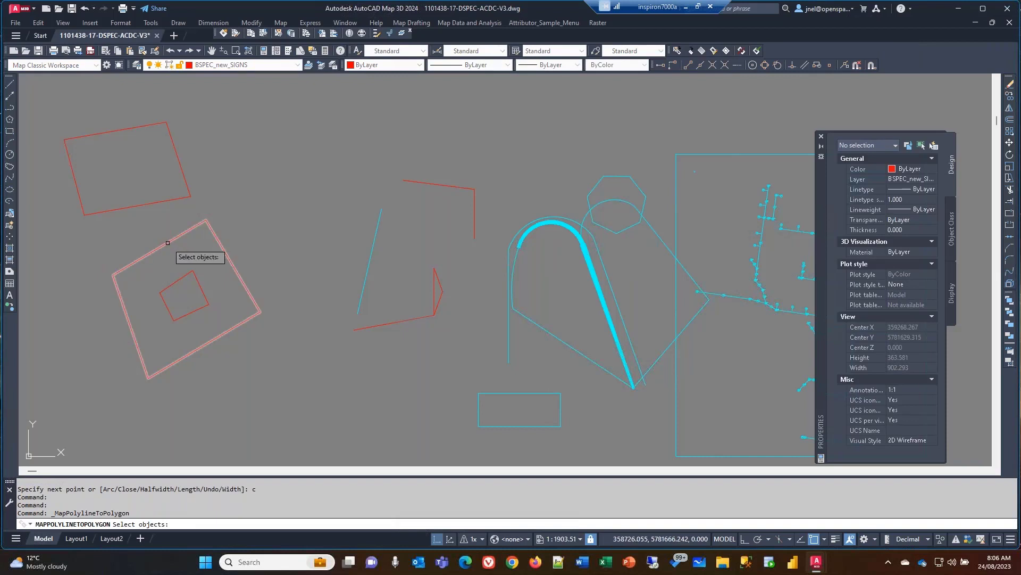
click(167, 243)
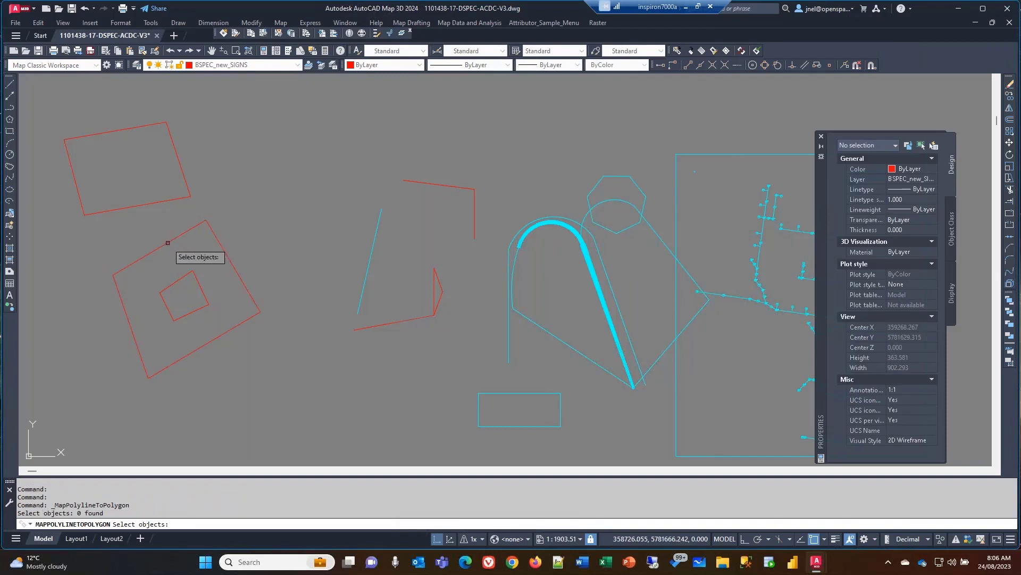
key(Return)
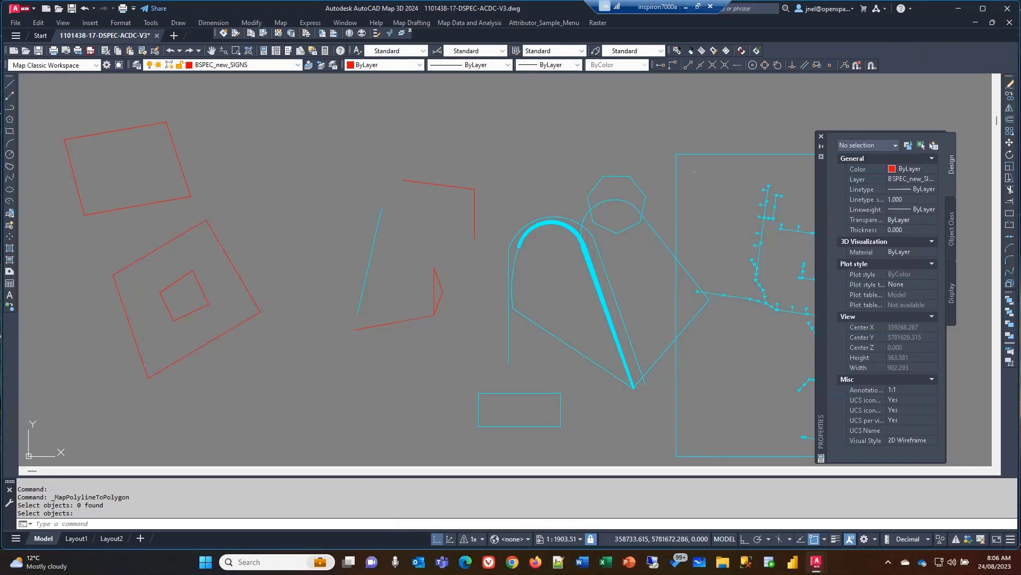
click(169, 241)
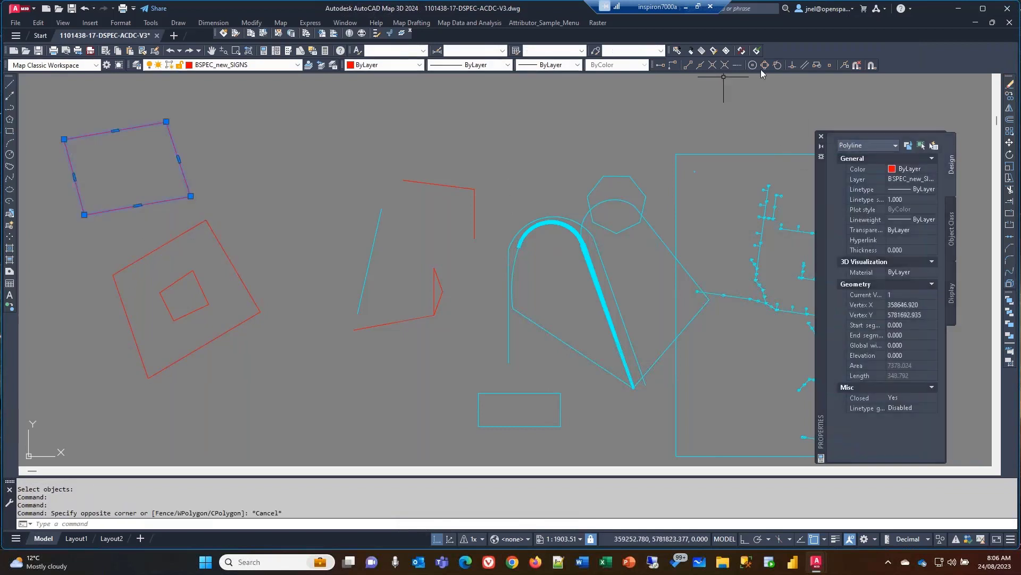
key(Escape)
Create a polygon from the closed four-sided polyline above the large quadrilateral, using the Select objects option of MPOLYGON
click(757, 50)
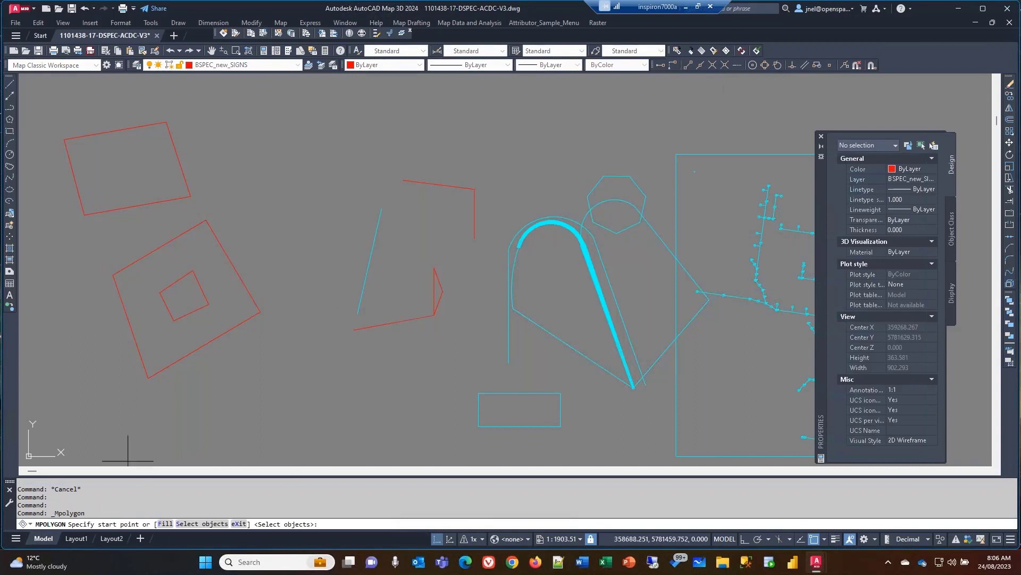
click(203, 524)
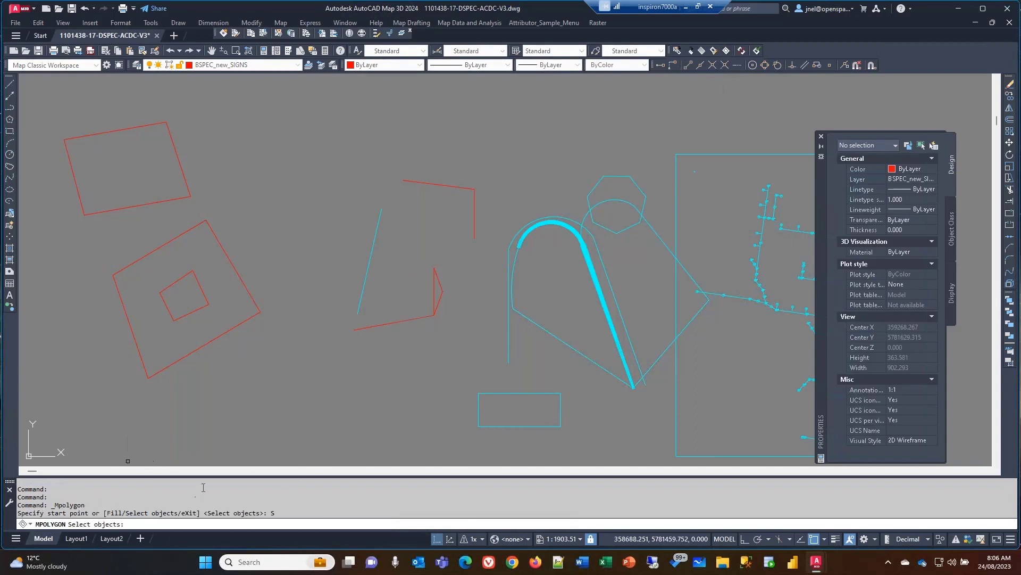
click(193, 352)
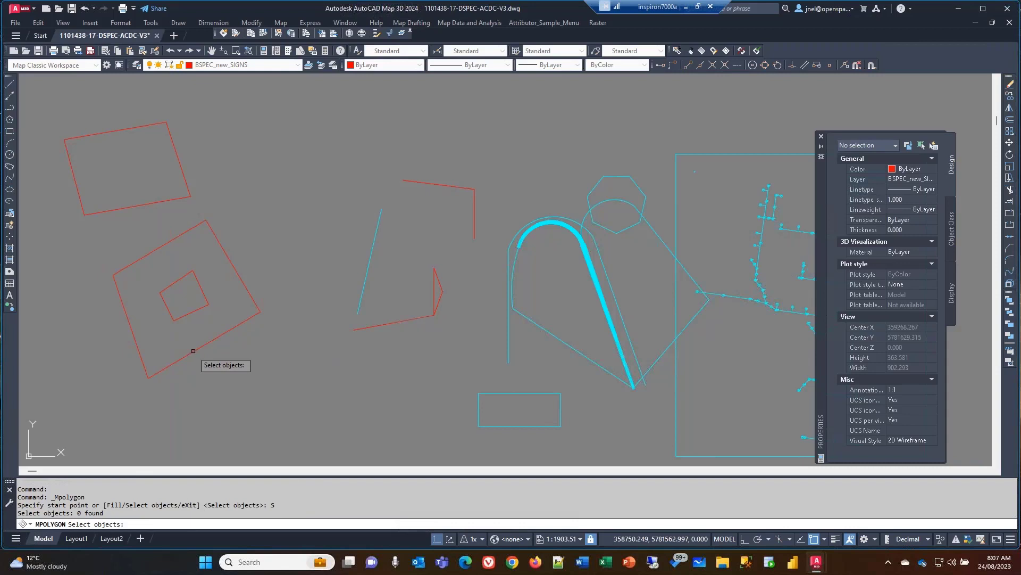
click(150, 202)
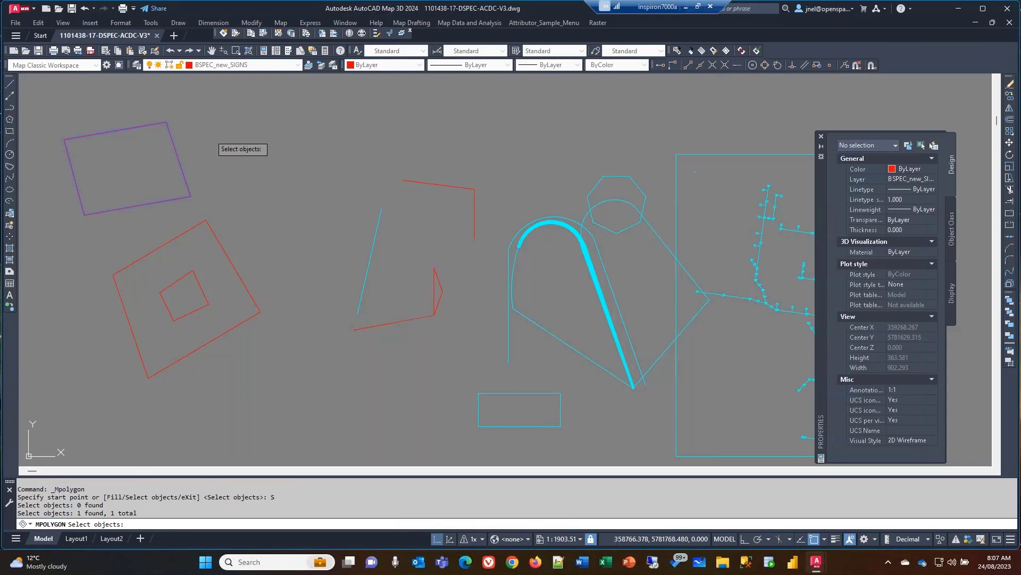
key(Return)
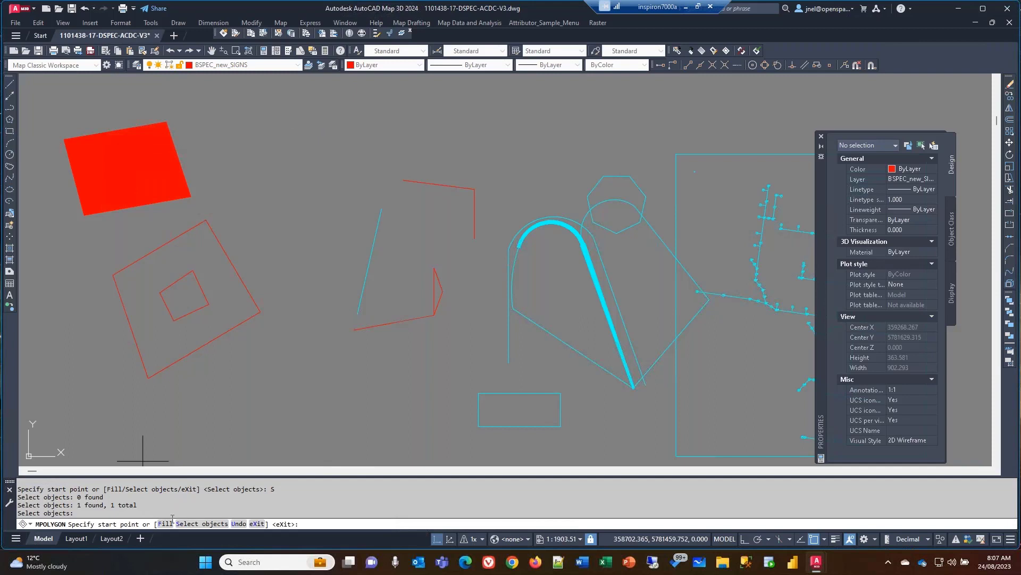
key(Escape)
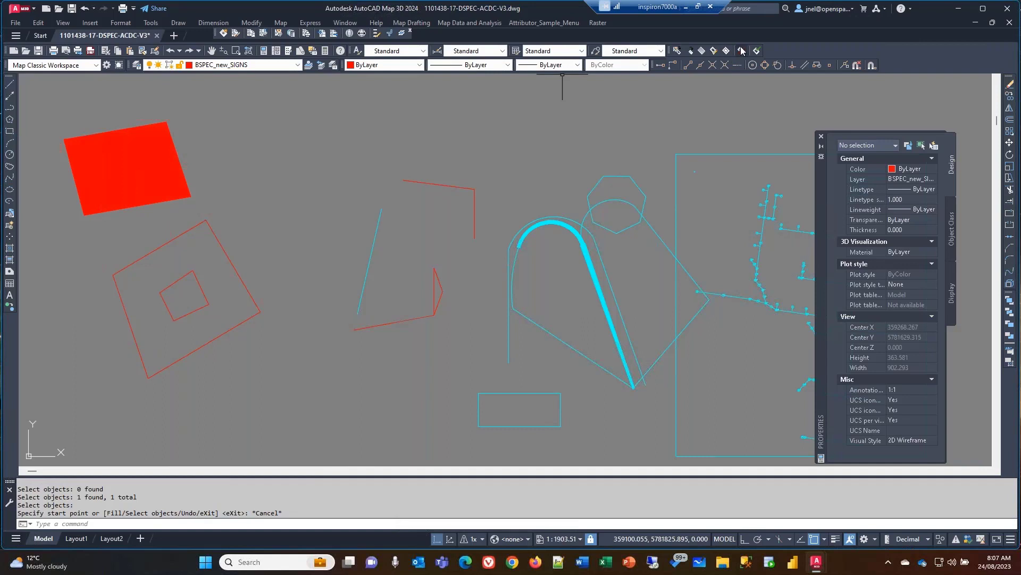
Set the polygon fill properties to the predefined ANSI32 pattern and regenerate the drawing
click(701, 51)
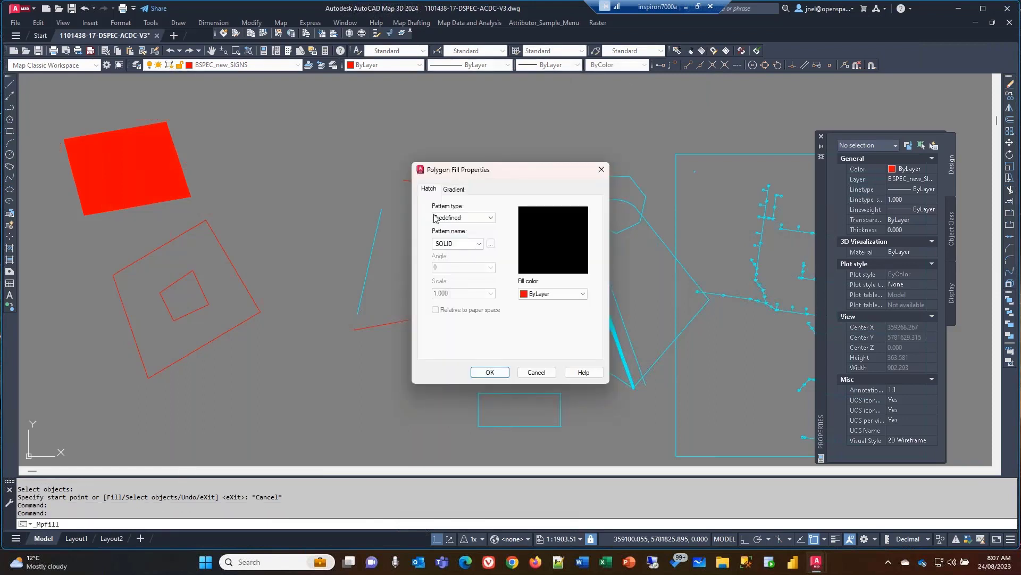
drag(480, 171, 374, 118)
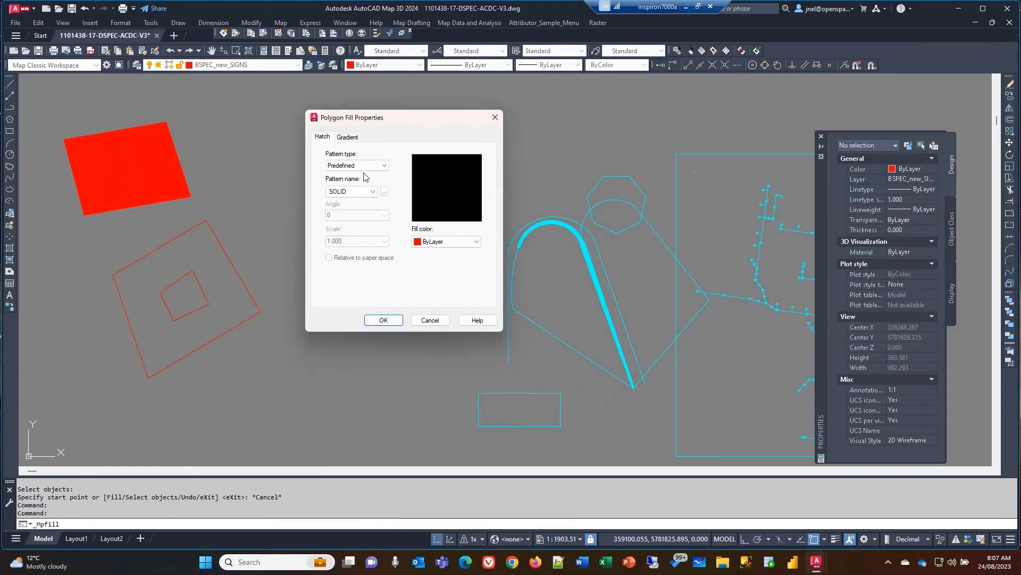
click(356, 166)
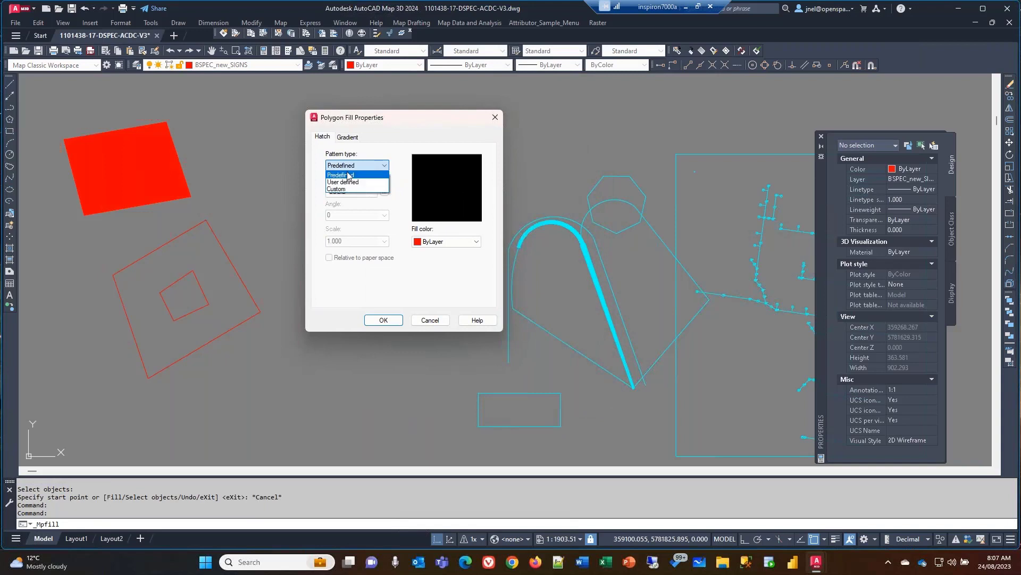
click(347, 175)
click(364, 195)
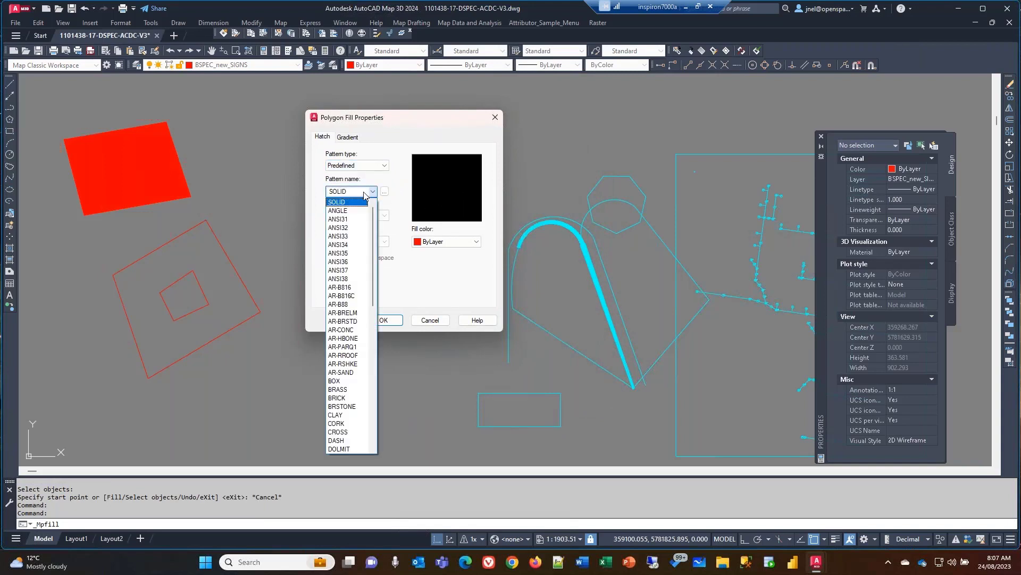
click(351, 226)
click(383, 319)
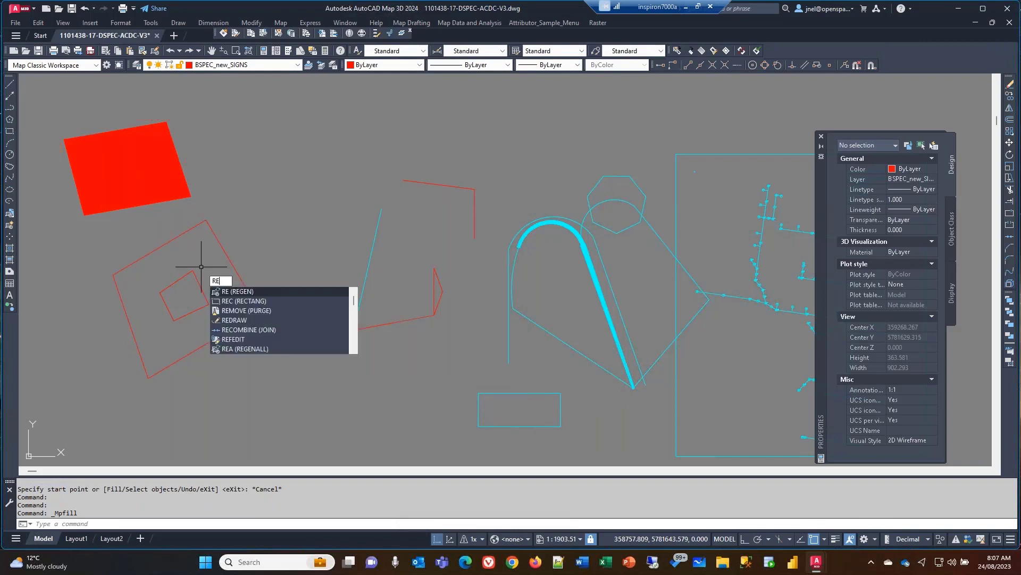
key(Return)
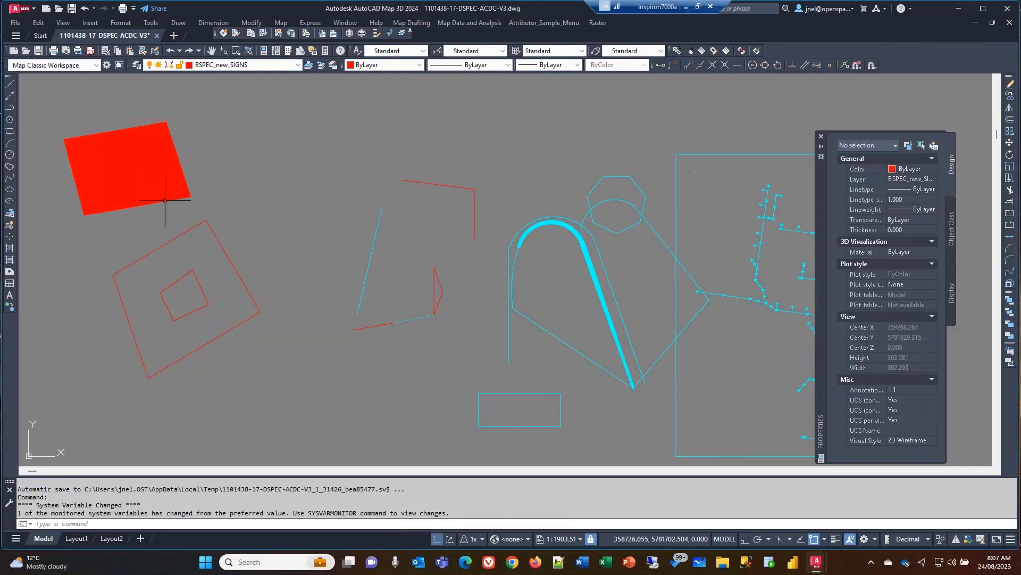
Set the polygon display mode to Edges only with POLYDISPLAY and regenerate the drawing
click(157, 190)
scroll(154, 187, up, 4)
scroll(153, 183, up, 2)
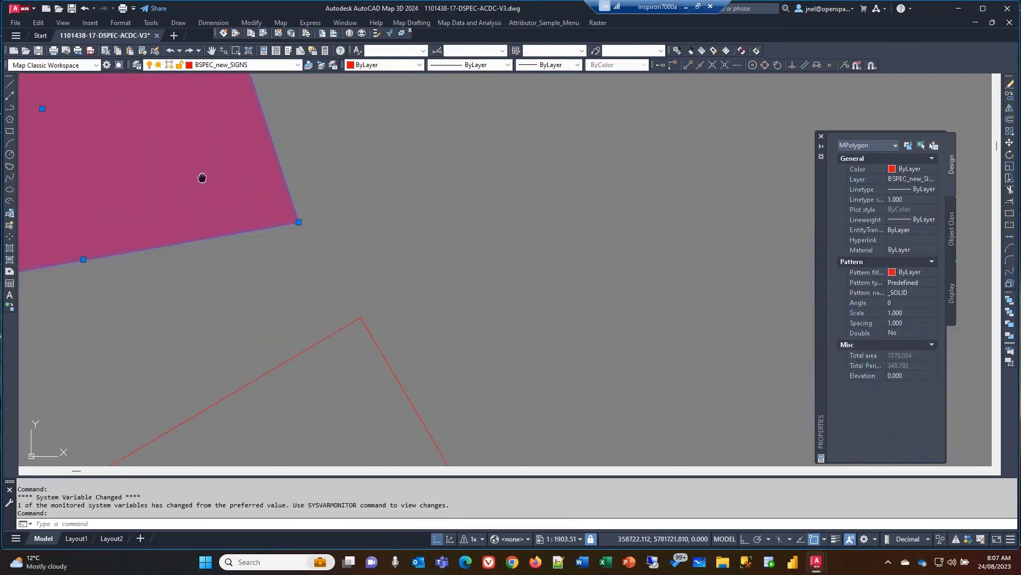
middle_drag(202, 176, 477, 245)
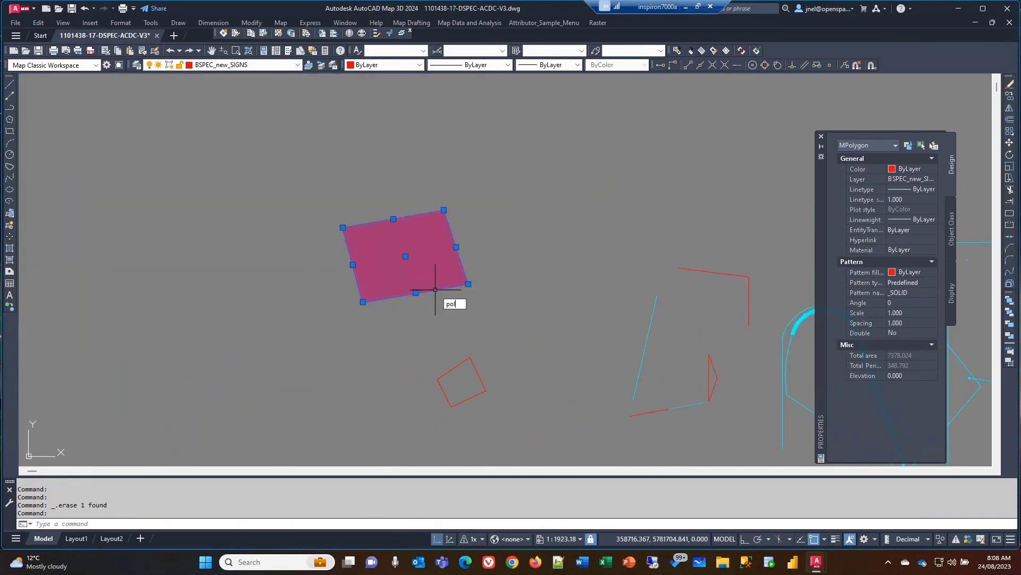
text(displ)
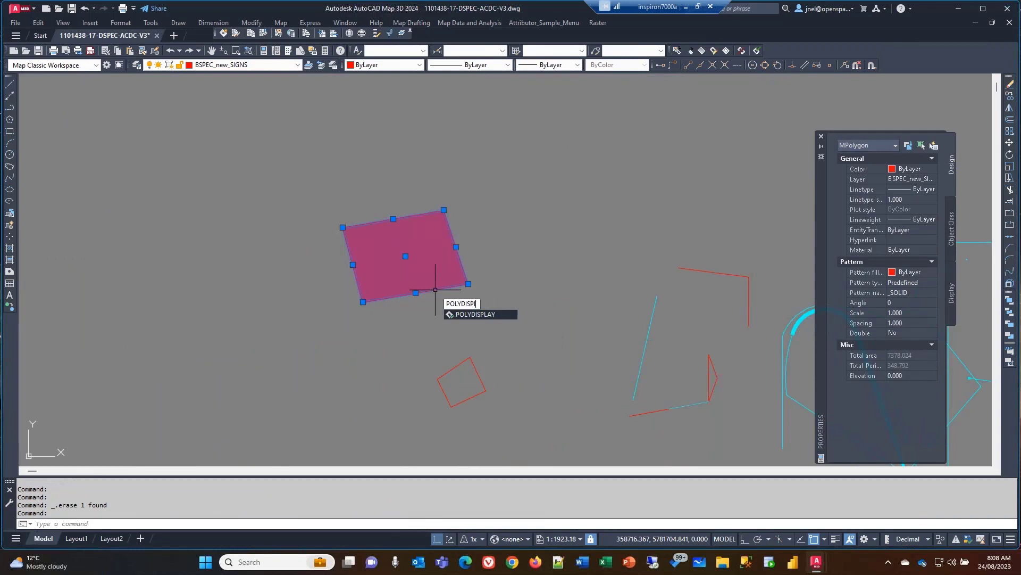
key(Return)
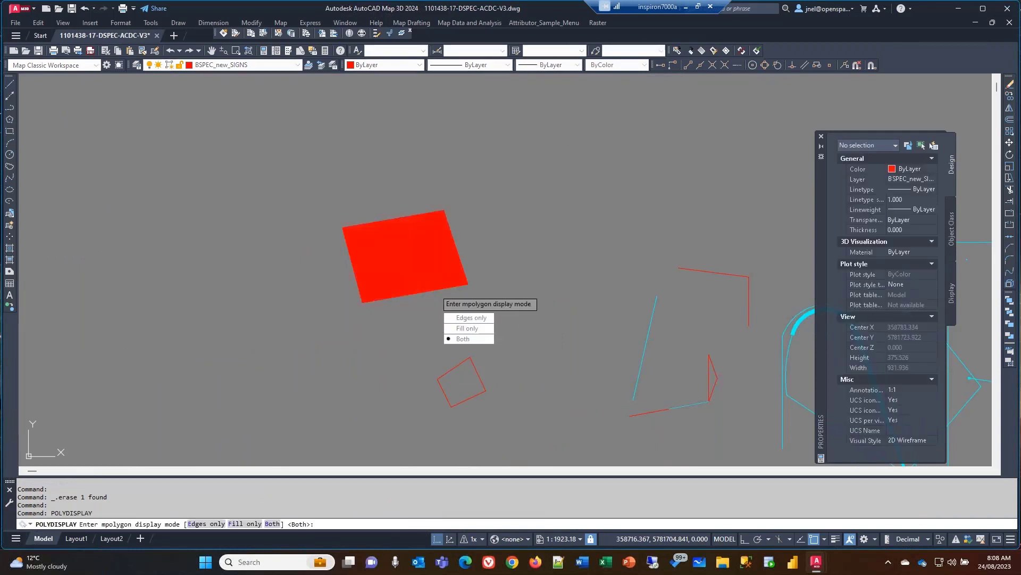
click(459, 318)
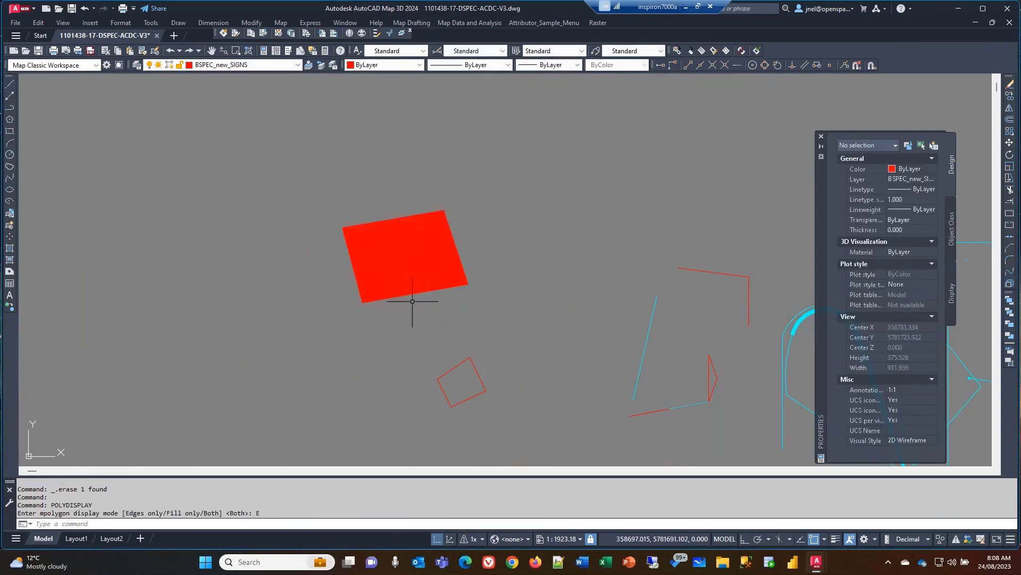
text(re)
key(Return)
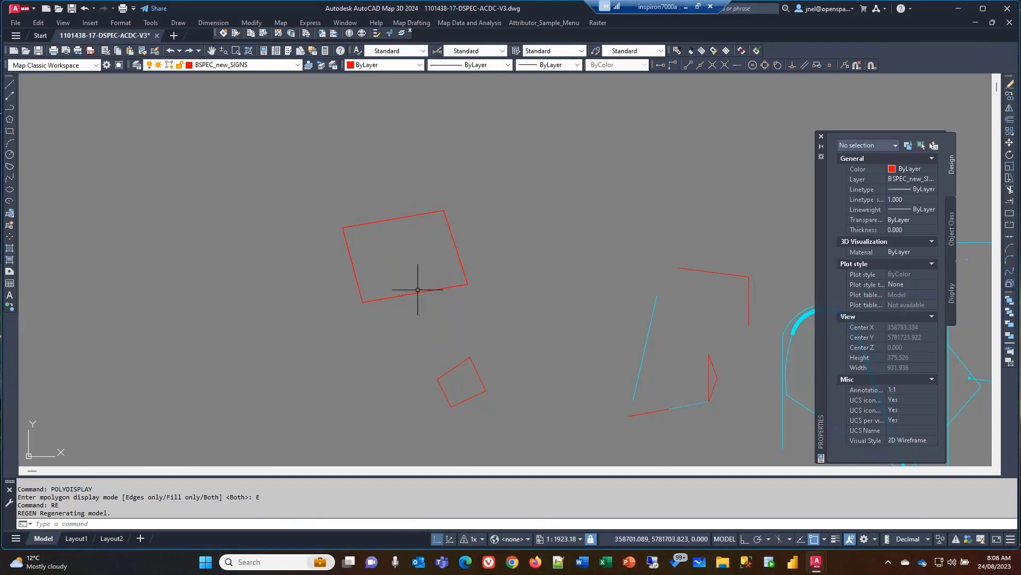
click(418, 289)
key(Escape)
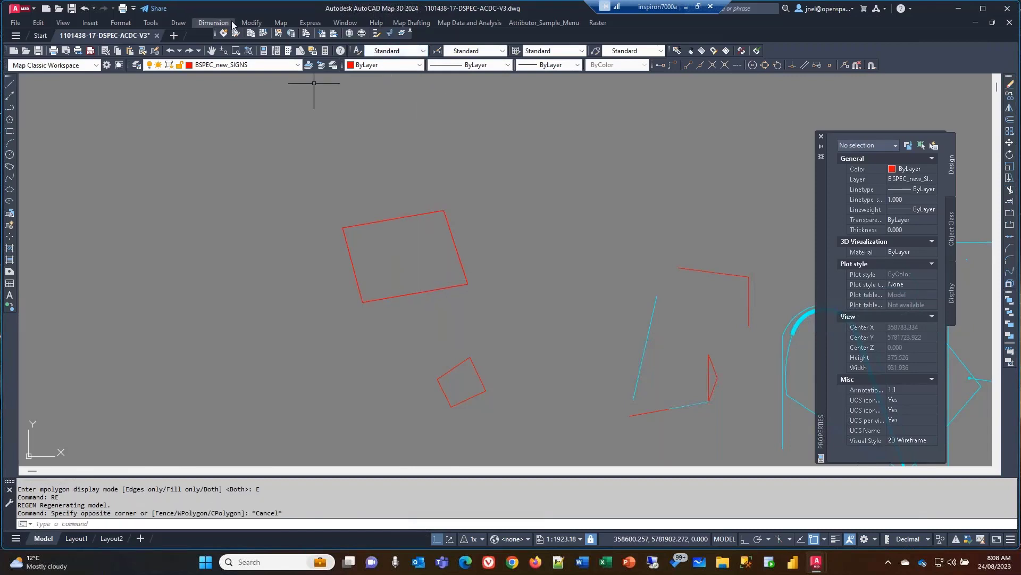
Draw a closed four-sided polyline around the small red square below the edges-only polygon, and select it
click(178, 22)
click(201, 99)
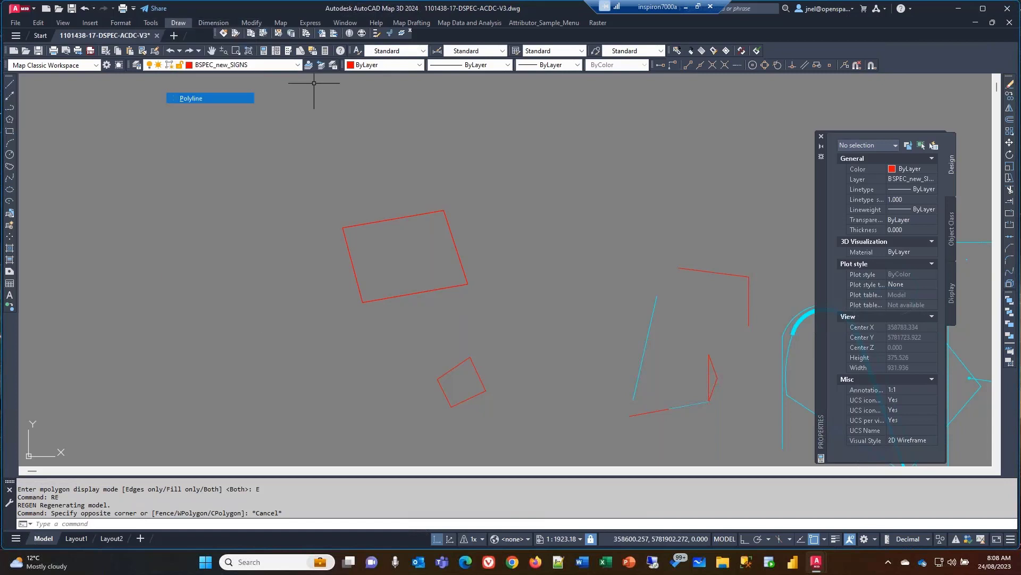
click(354, 355)
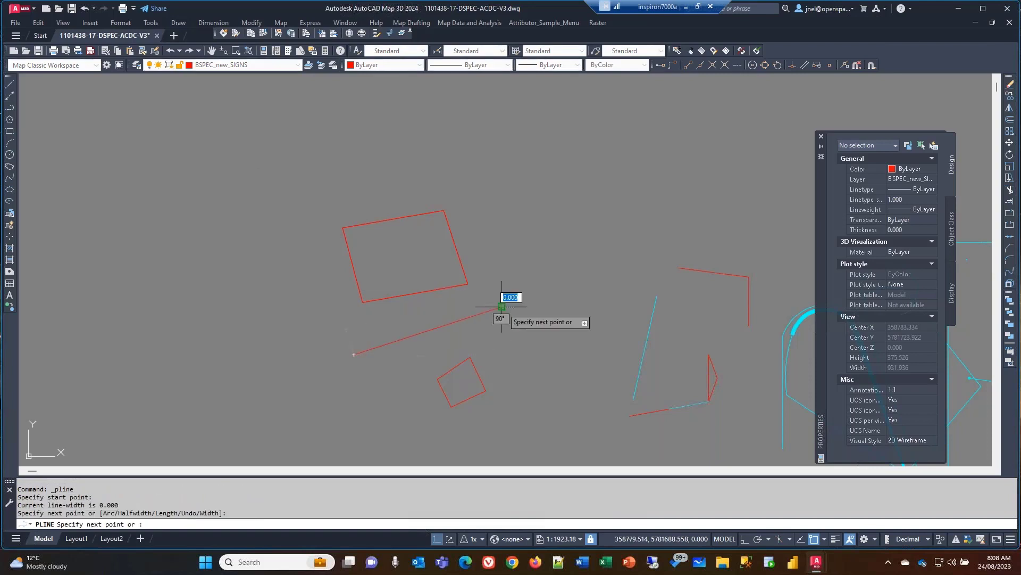
click(524, 434)
click(375, 446)
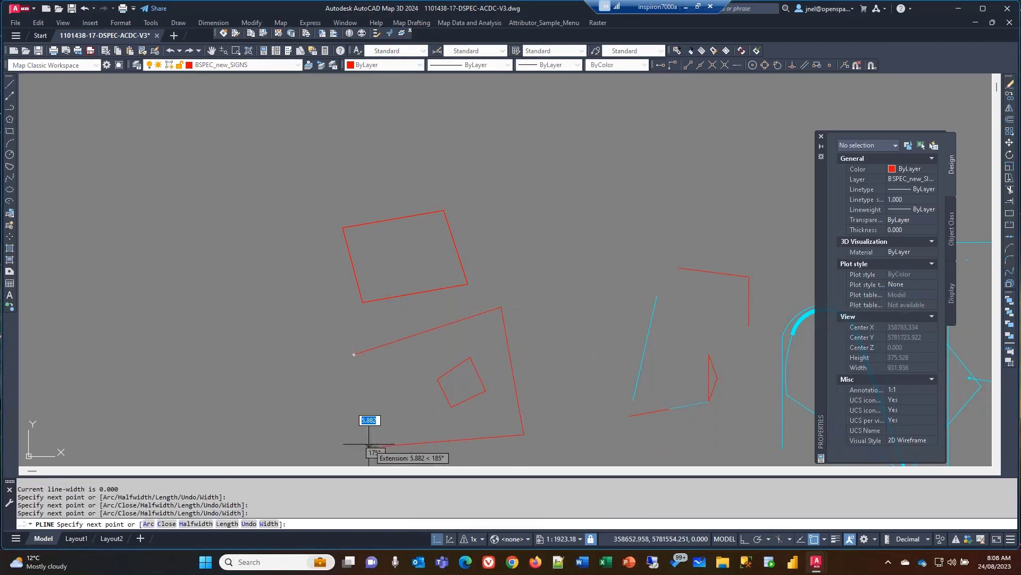
text(c)
key(Return)
click(361, 388)
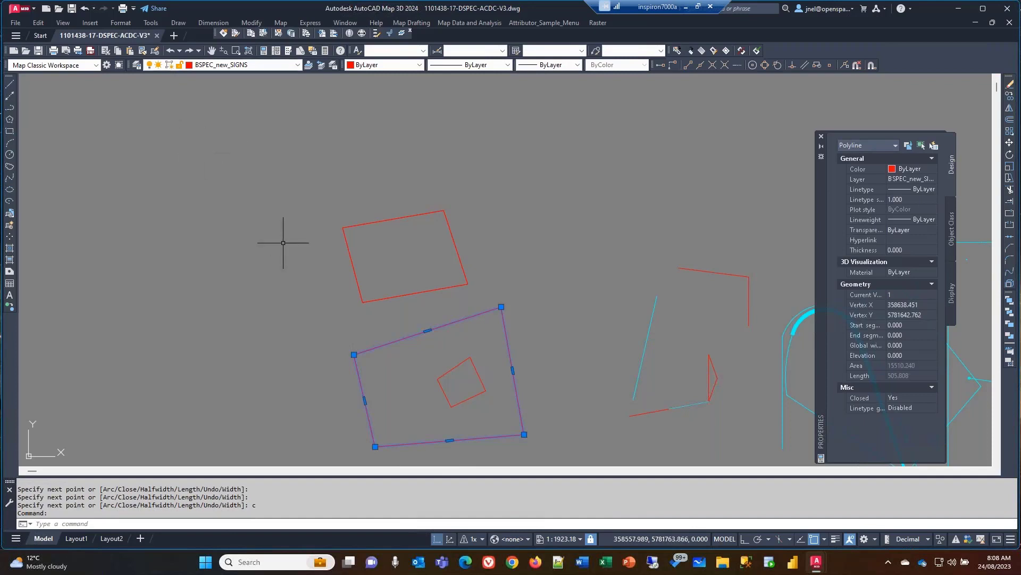
Add the new large quadrilateral to the upper polygon as another boundary with the Add option of MAPMPEDIT
click(677, 50)
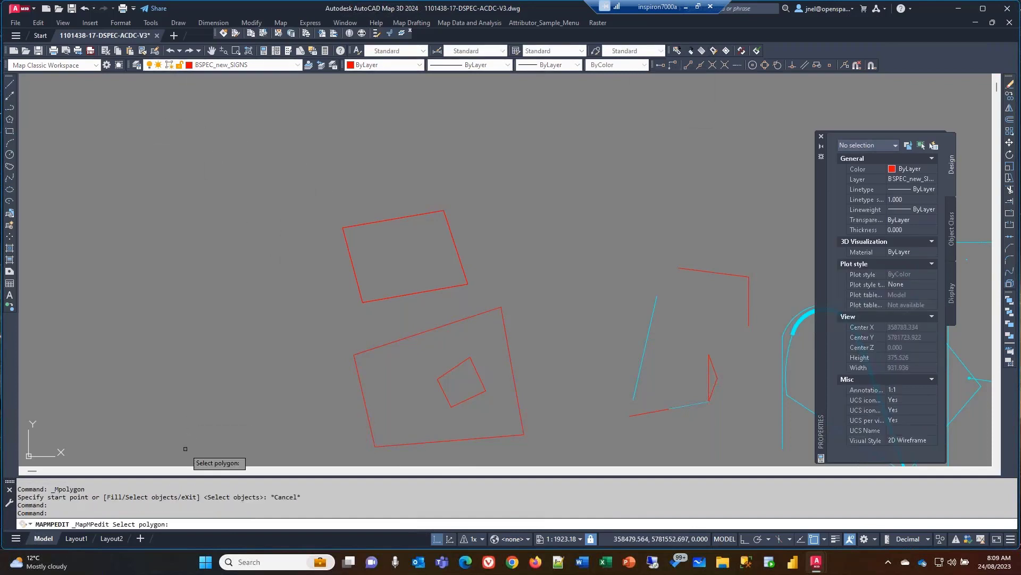
click(386, 296)
click(419, 326)
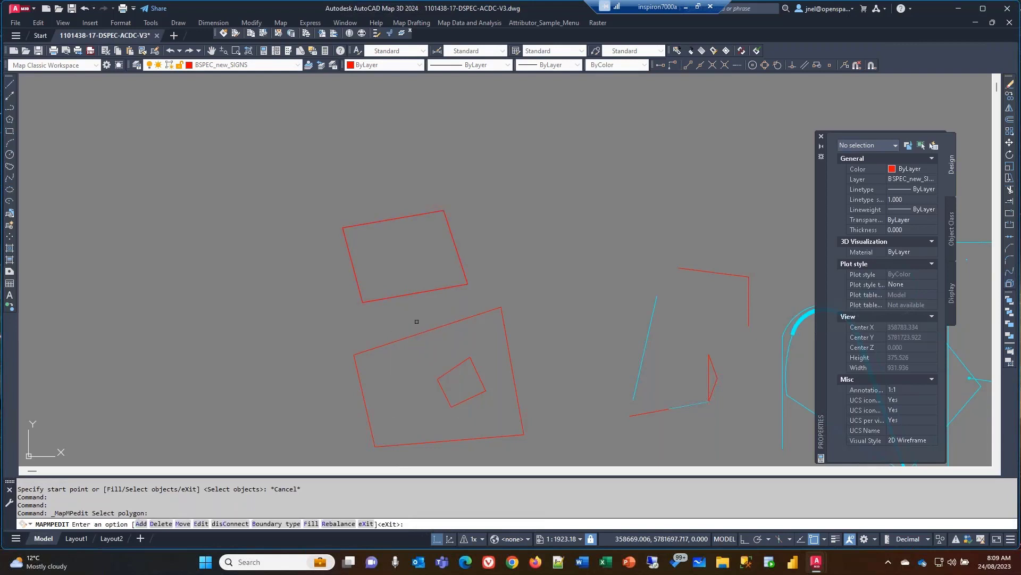
click(406, 337)
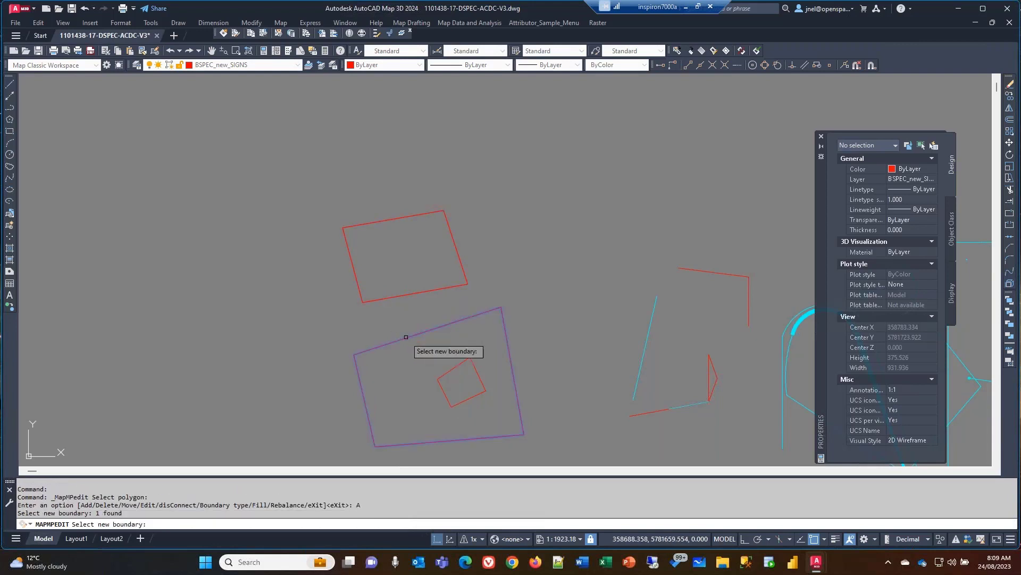
key(Return)
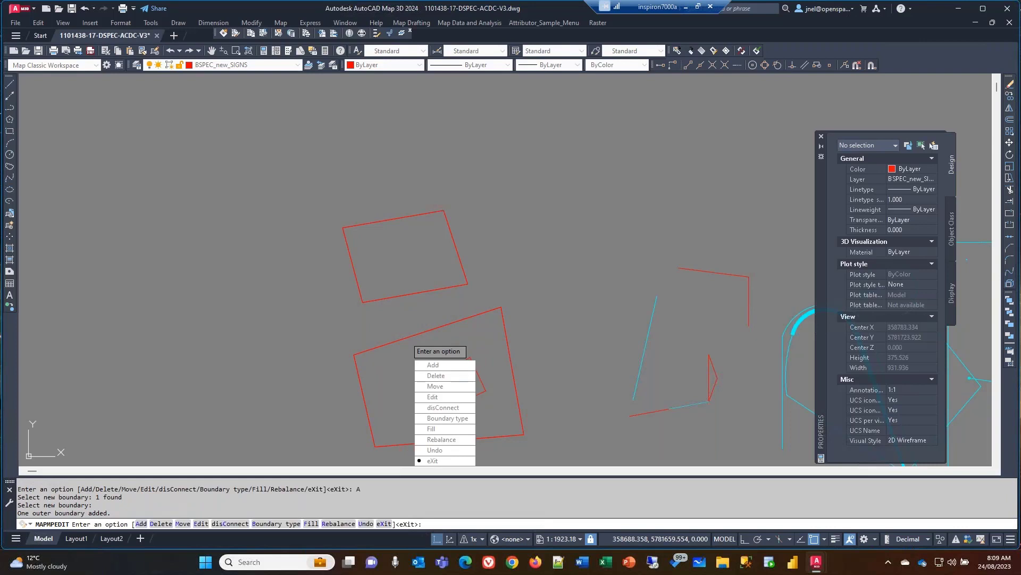
Add the small square inside the quadrilateral as a further boundary of the same polygon and exit the polygon edit
click(434, 364)
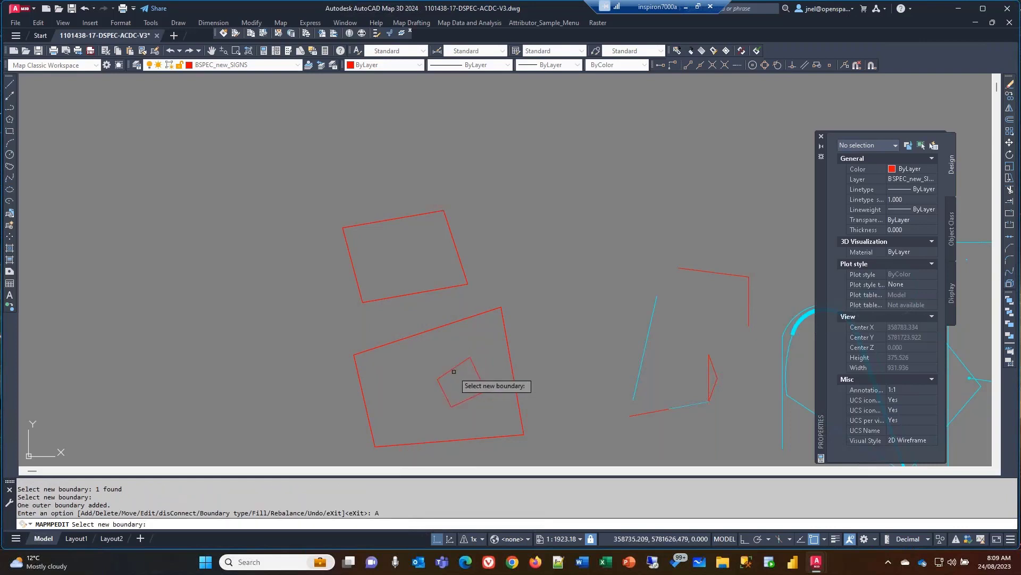
click(451, 370)
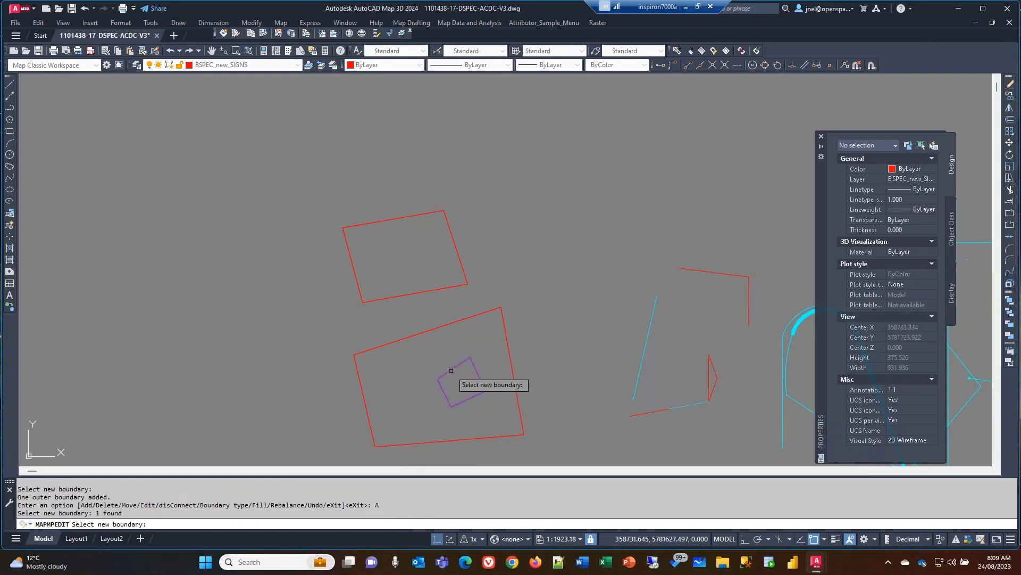
key(Return)
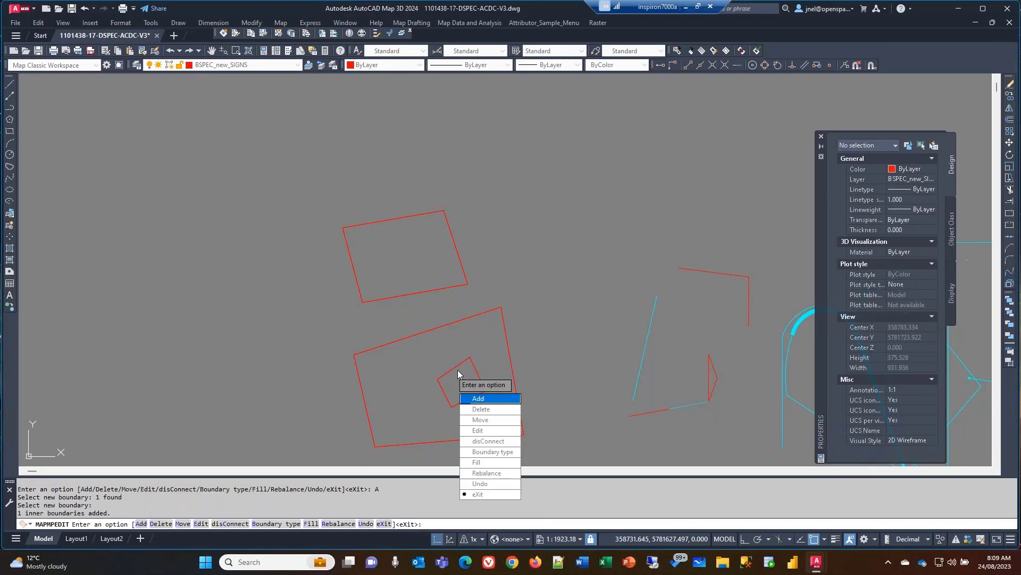
click(477, 494)
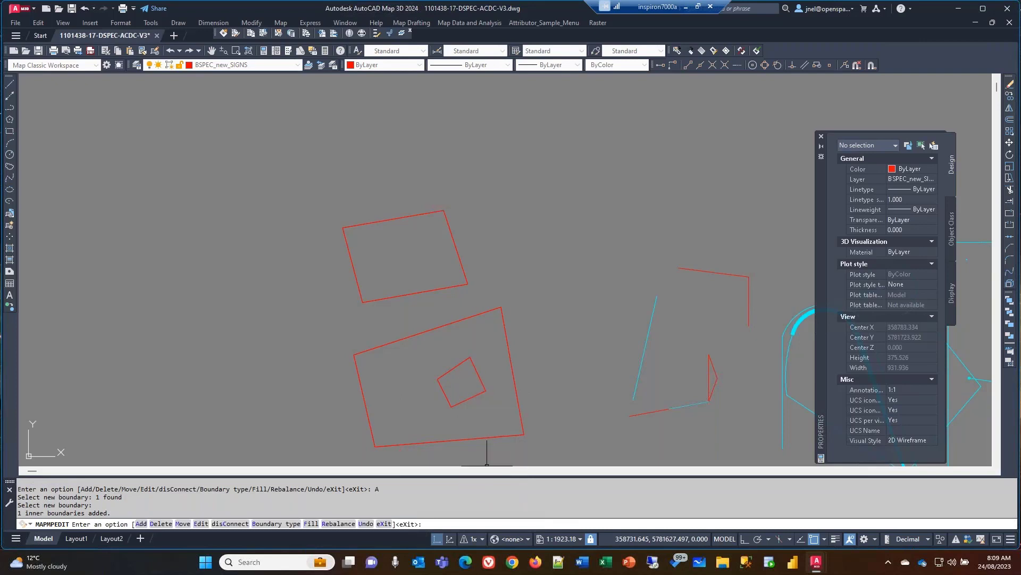
Select the quadrilateral's edge and the upper polygon to examine which boundaries belong together
click(417, 334)
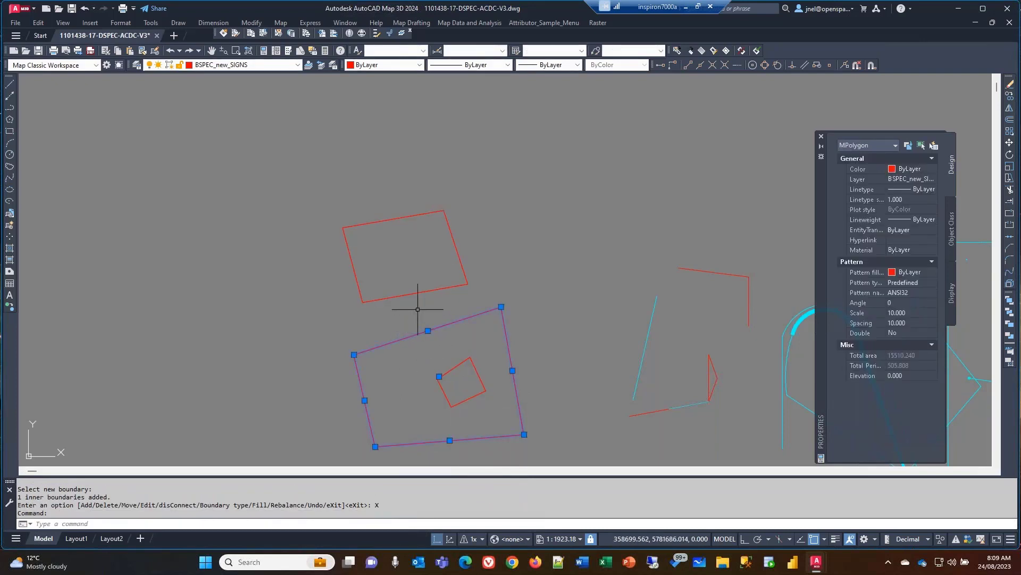
click(409, 294)
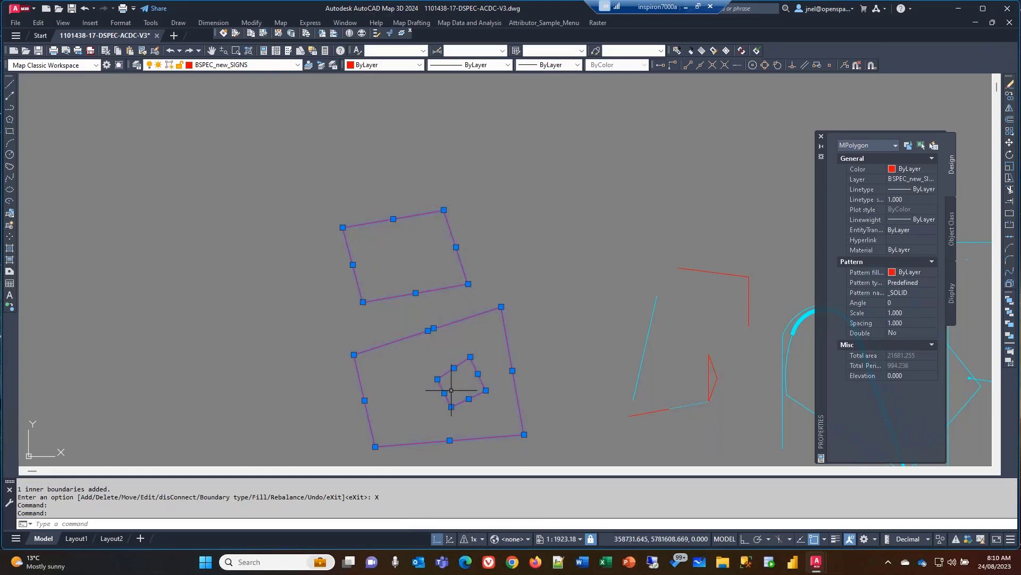
middle_drag(245, 289, 227, 246)
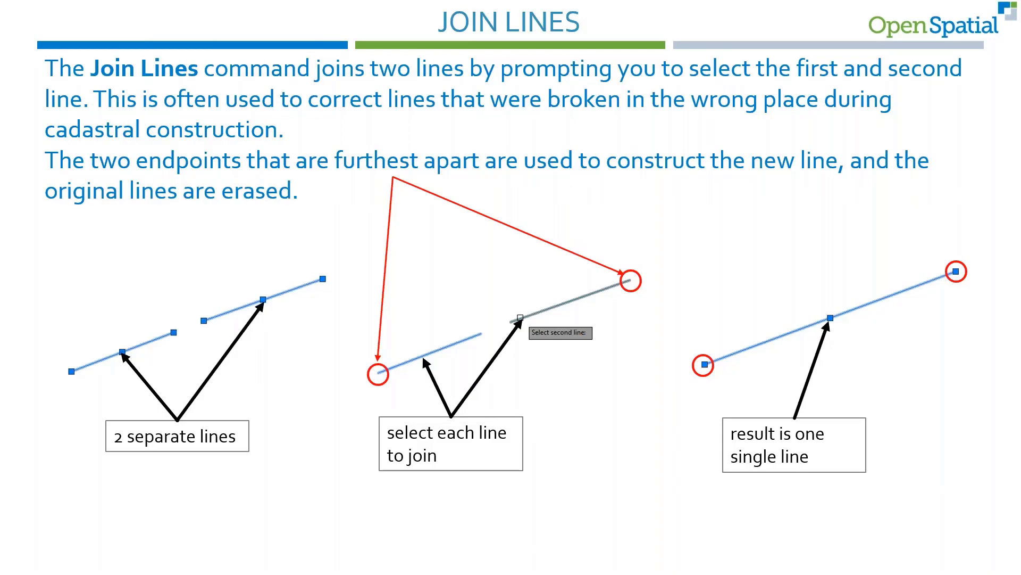
click(661, 149)
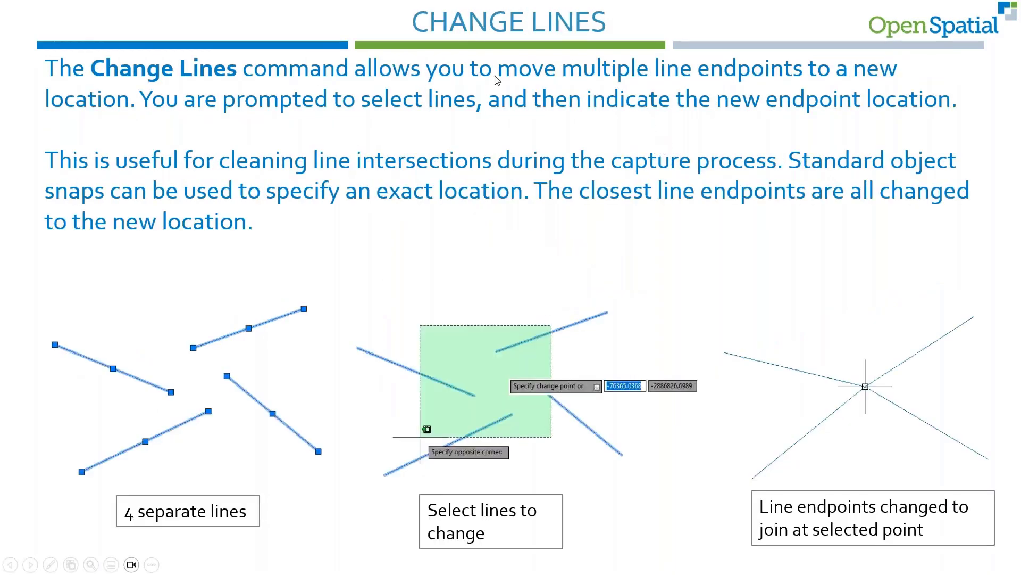
click(332, 259)
scroll(329, 254, down, 1)
scroll(332, 245, up, 1)
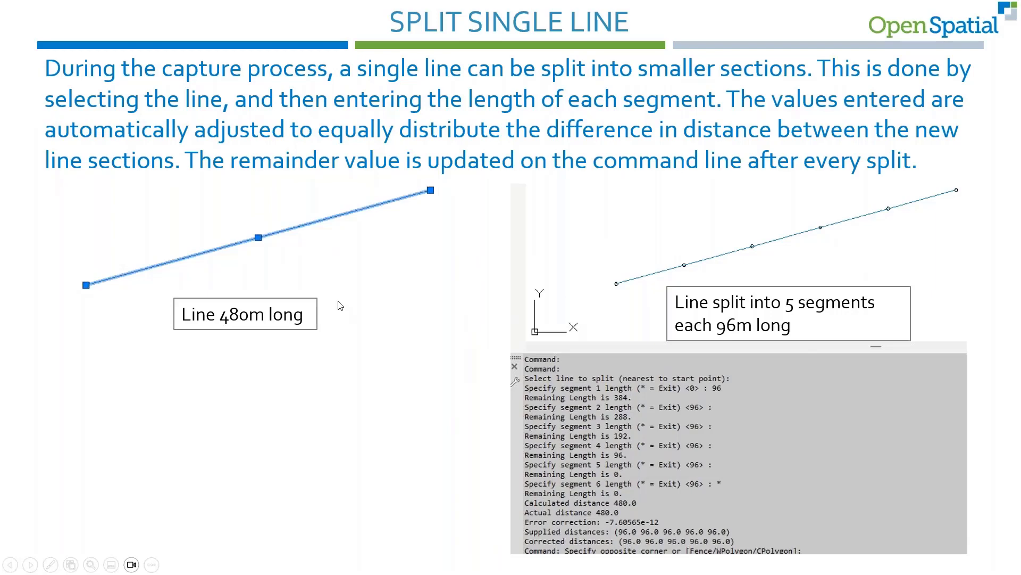
scroll(338, 186, down, 1)
scroll(319, 177, down, 1)
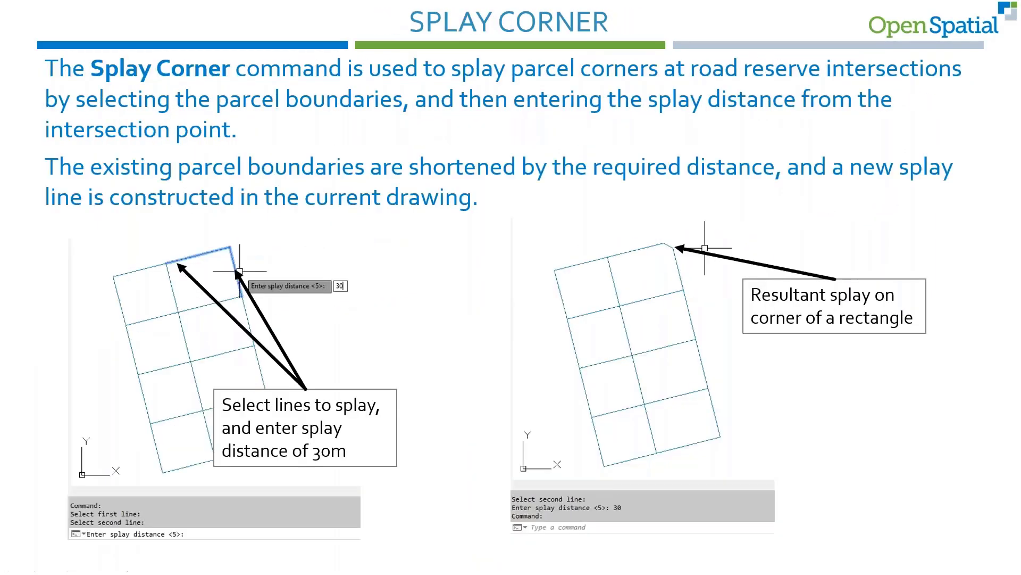
key(Right)
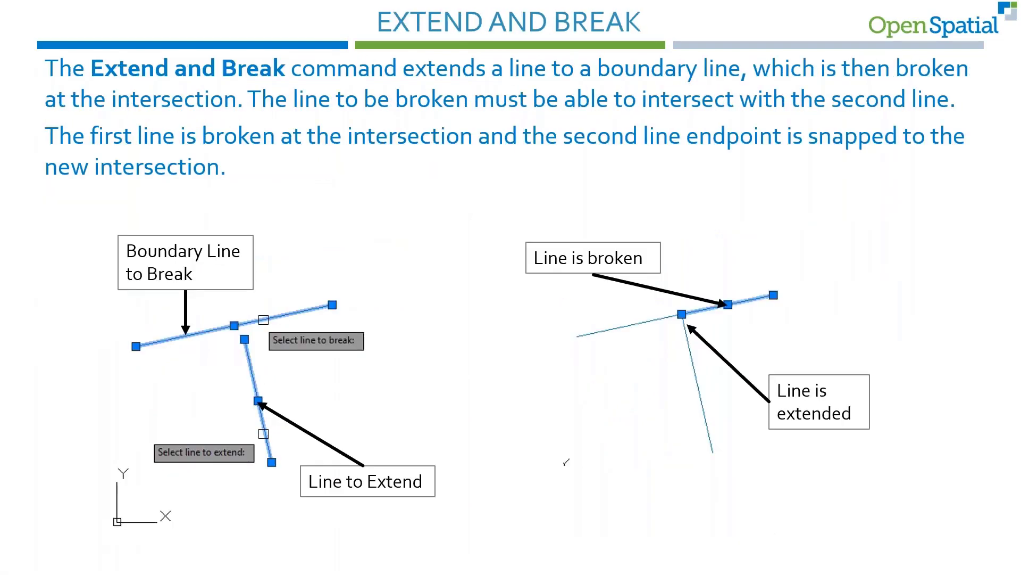
key(Right)
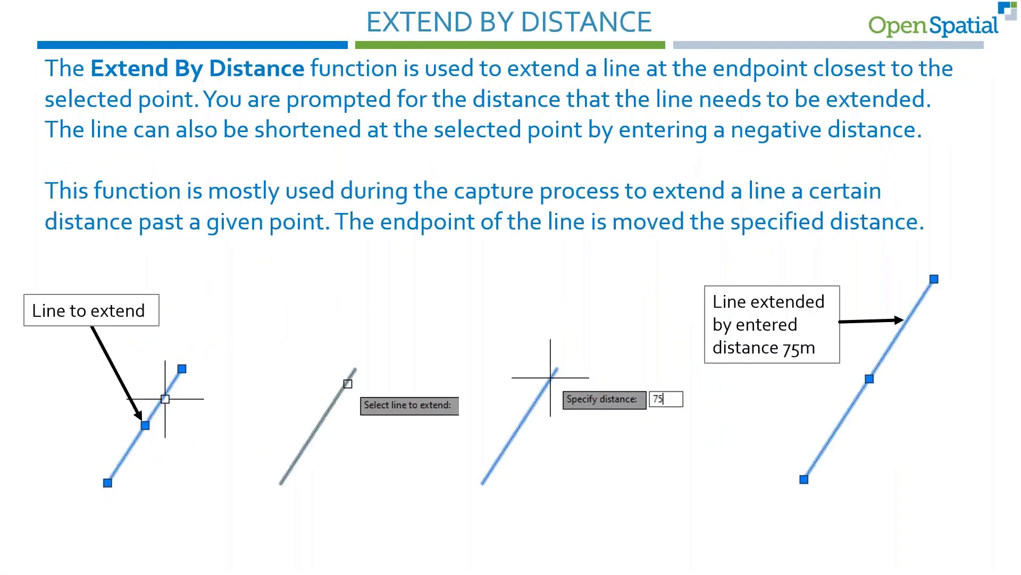
key(Right)
key(Right)
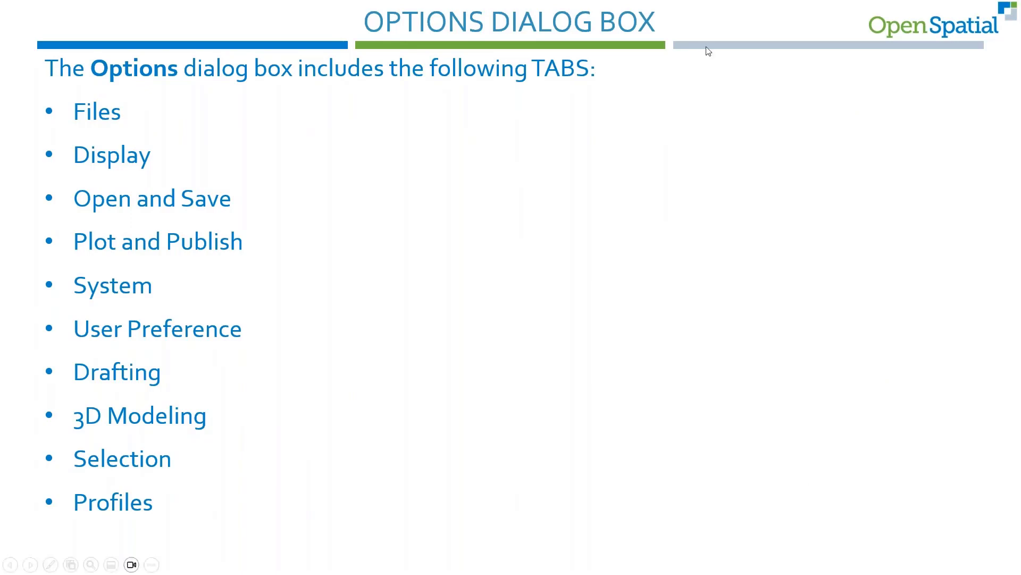
Switch to AutoCAD Map 3D and open the Options dialog
key(alt+Tab)
scroll(421, 306, down, 10)
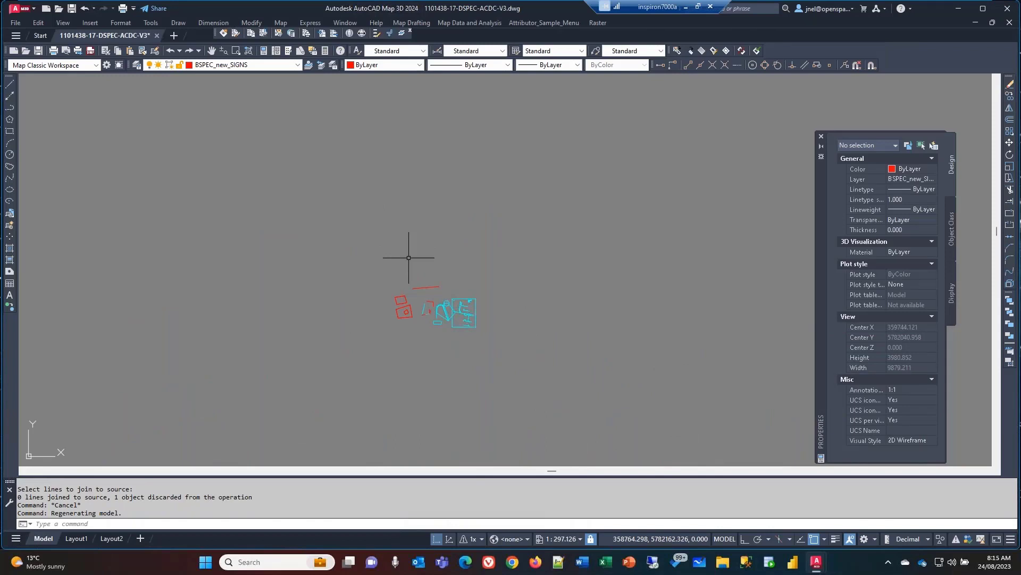
right_click(162, 522)
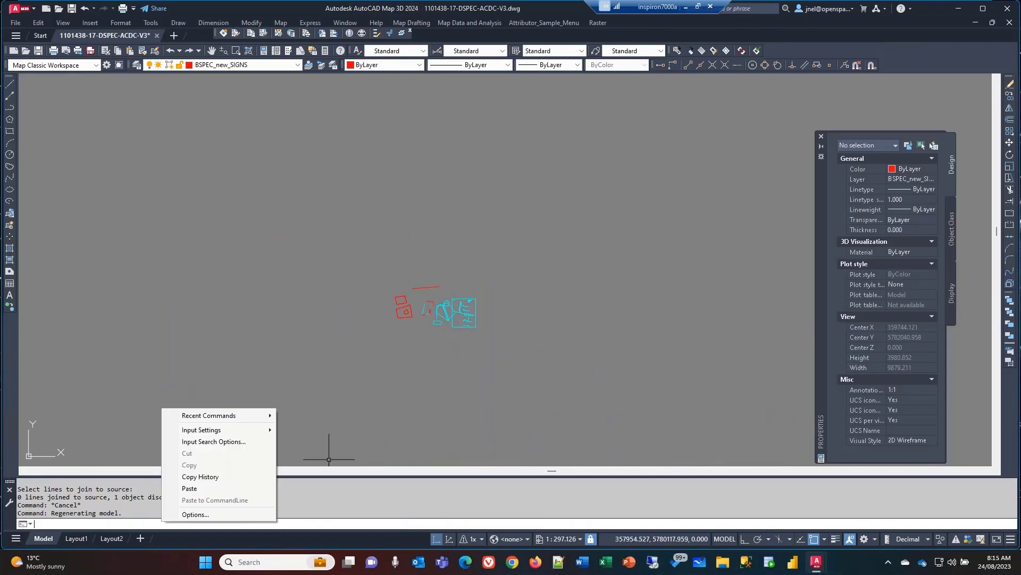
click(224, 514)
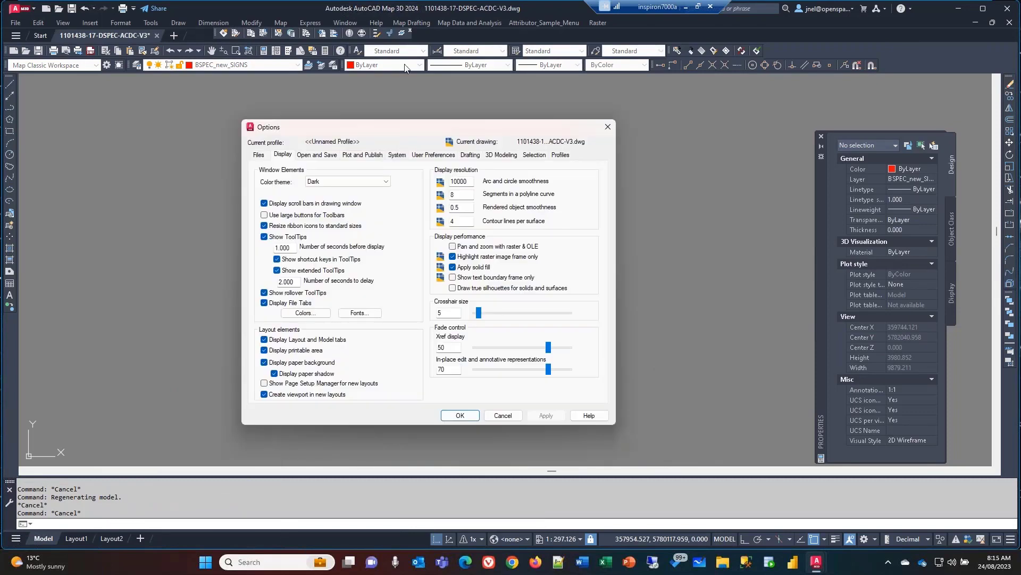
drag(417, 132, 457, 127)
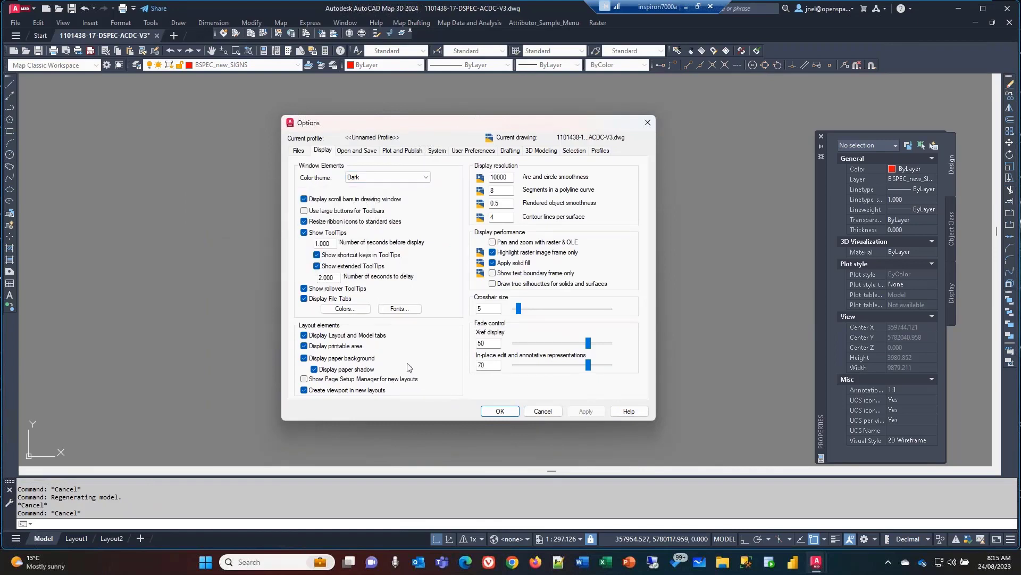
Expand the Support File Search Path in the Files options and examine its folders
click(298, 151)
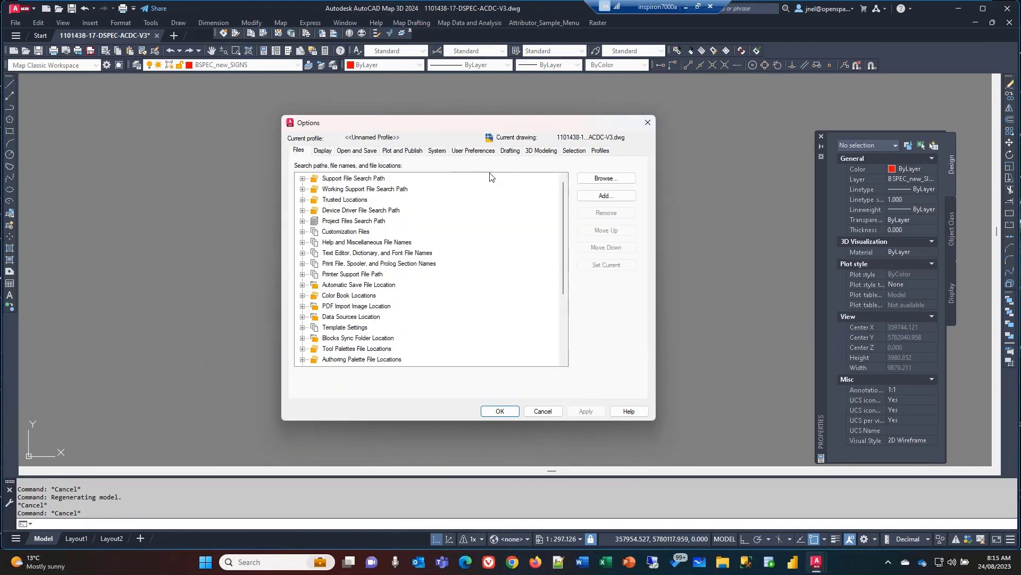
click(302, 179)
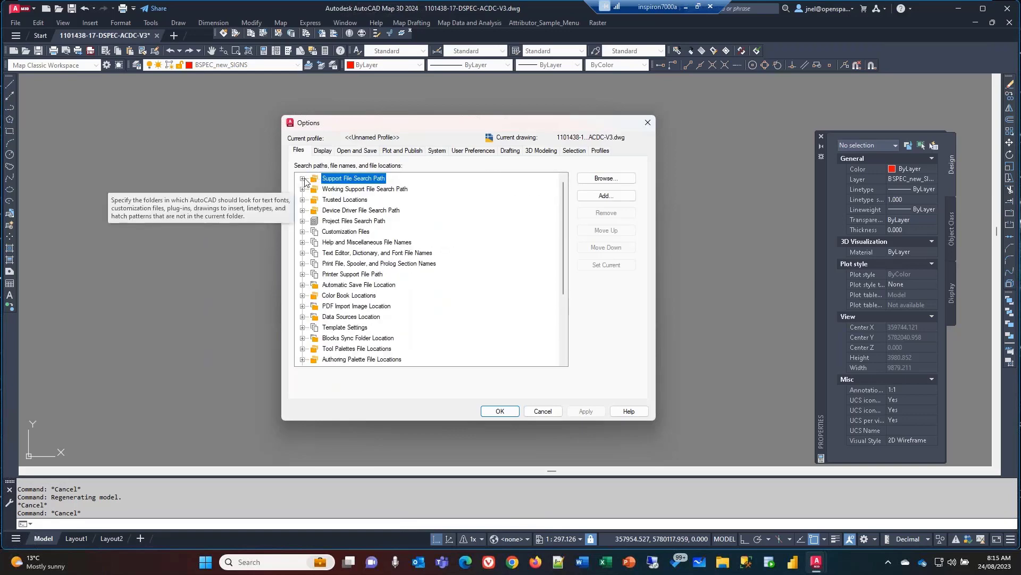
click(303, 178)
mouse_move(564, 197)
mouse_down()
mouse_move(565, 215)
mouse_move(563, 190)
mouse_up()
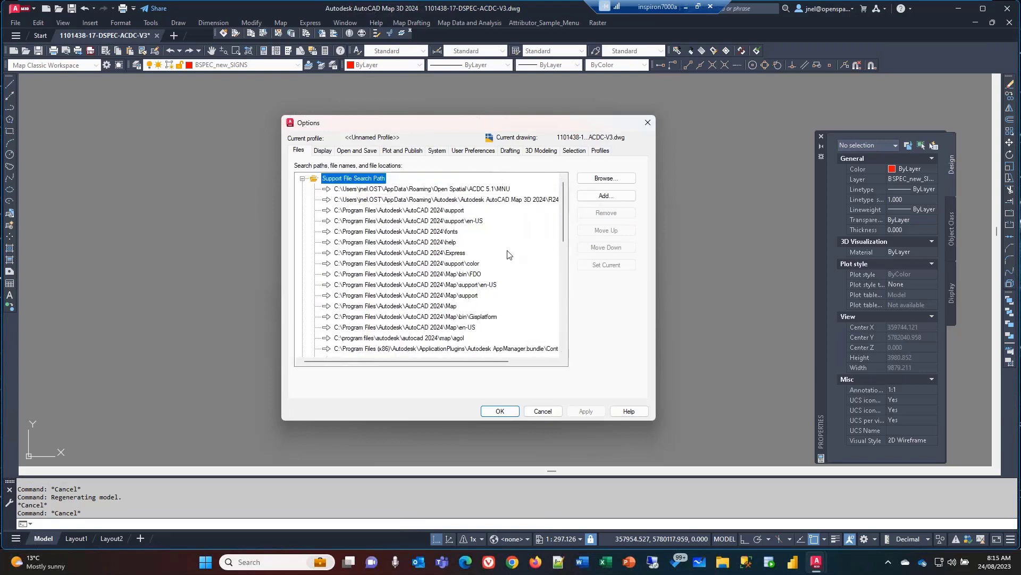
Examine the individual AutoCAD 2024 folders in the Support File Search Path, including help, Express, Map\bin\FDO and Map\bin\Gisplatform
click(403, 233)
click(408, 242)
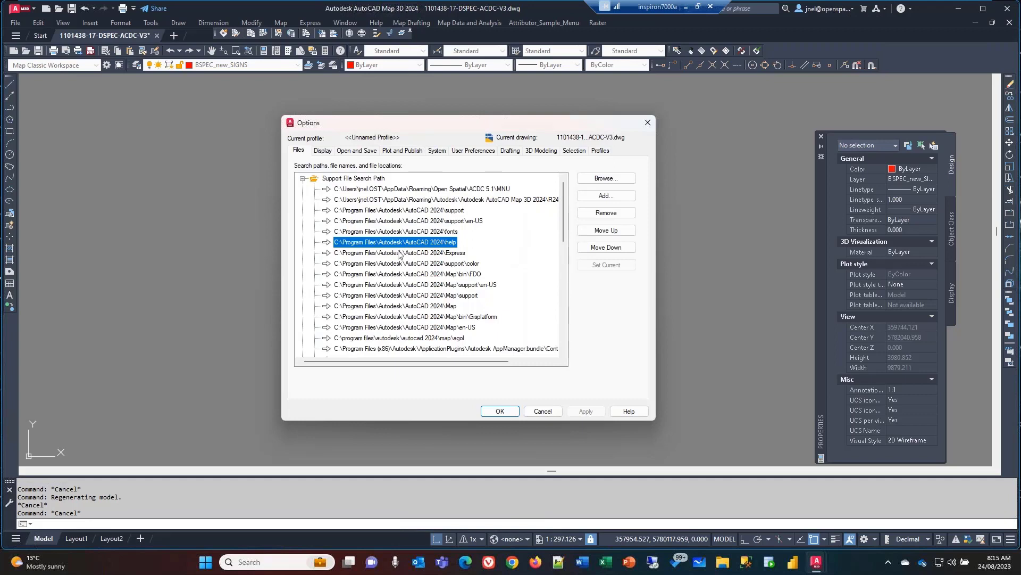
click(401, 254)
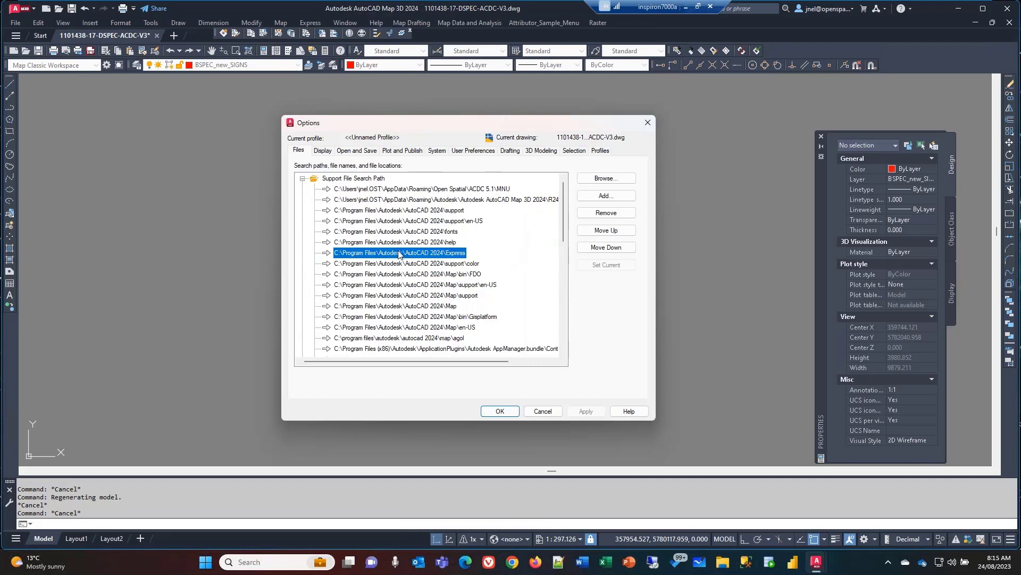
click(418, 274)
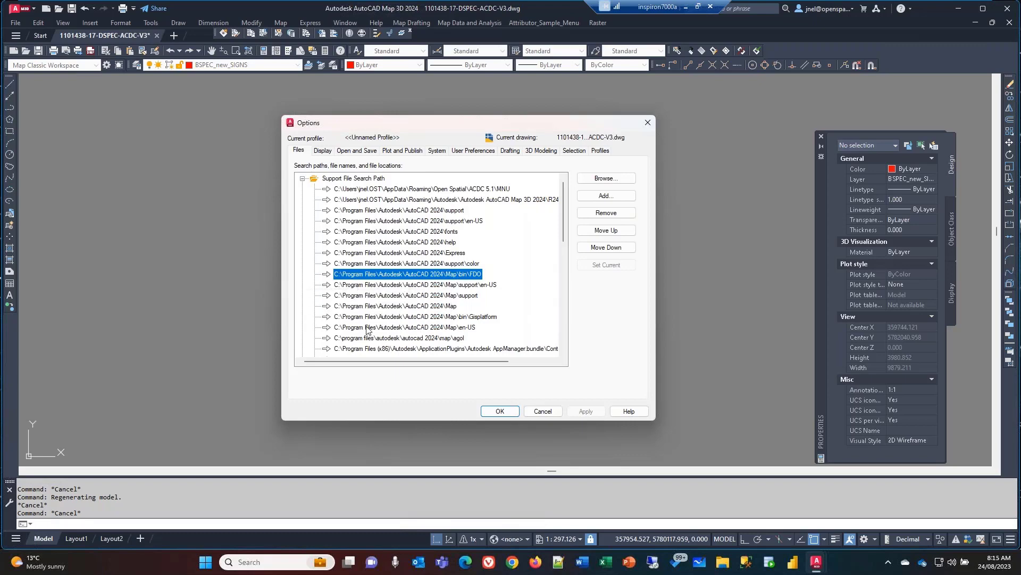
click(450, 318)
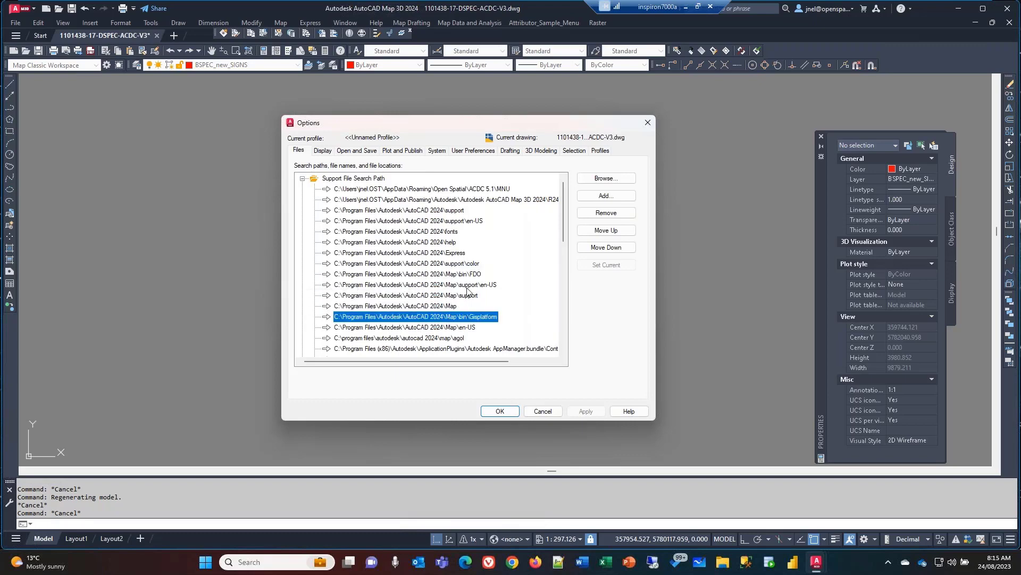
Expand the Working Support File Search Path, compare its folders with the Support File Search Path, and collapse it again
scroll(468, 276, down, 2)
scroll(488, 230, down, 1)
scroll(320, 250, down, 3)
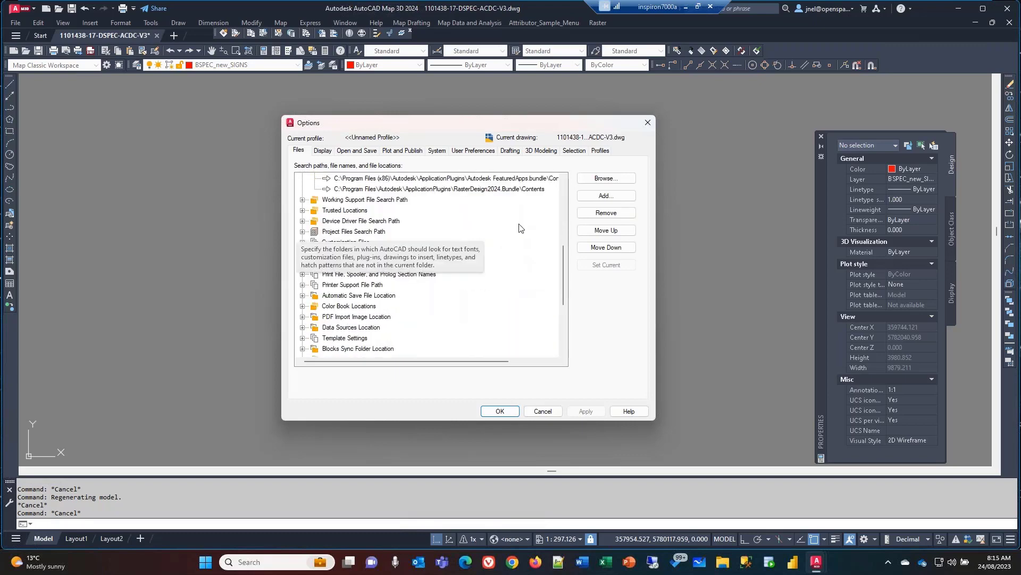
scroll(311, 266, up, 2)
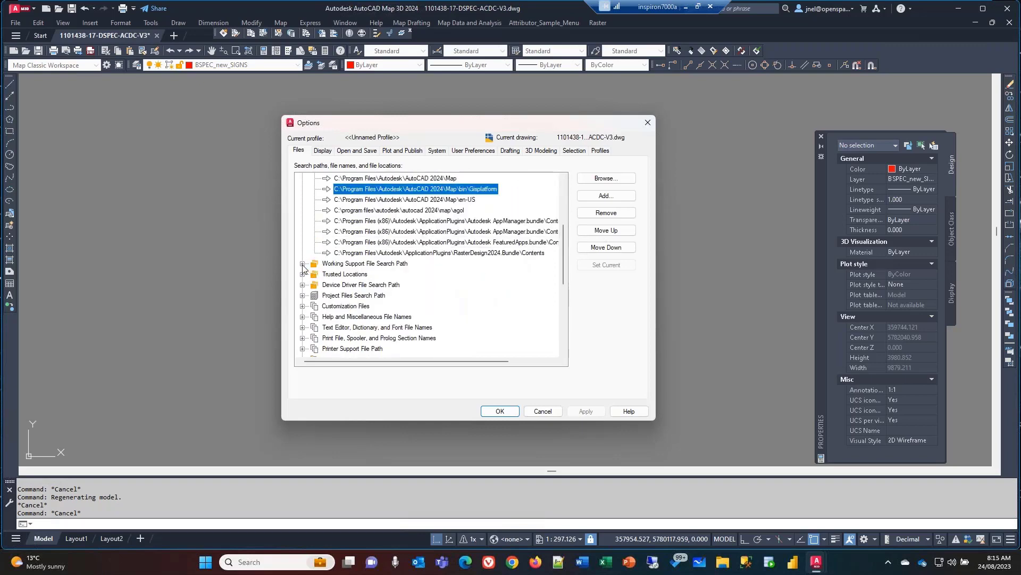
double_click(312, 264)
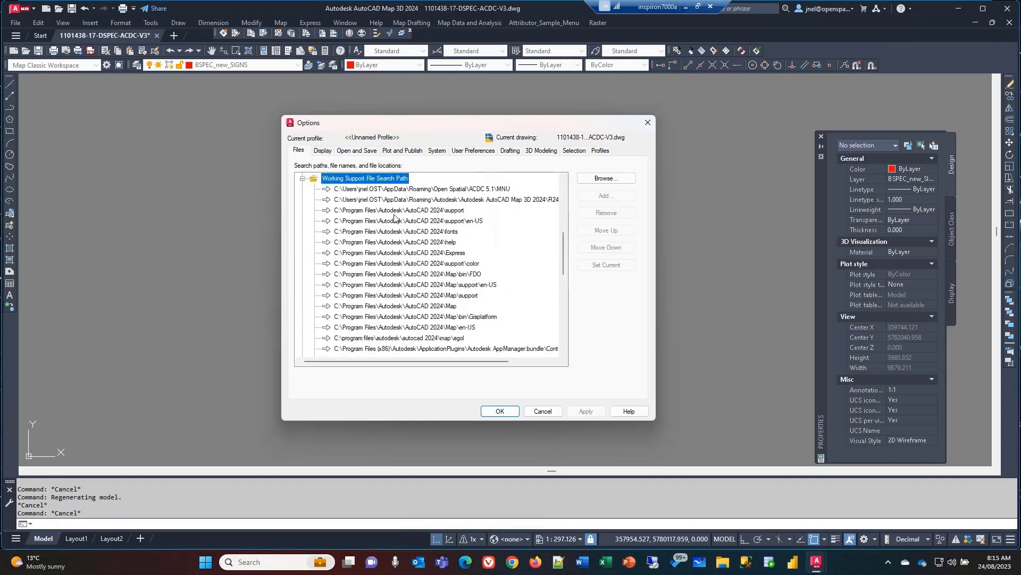
scroll(396, 219, up, 2)
double_click(346, 242)
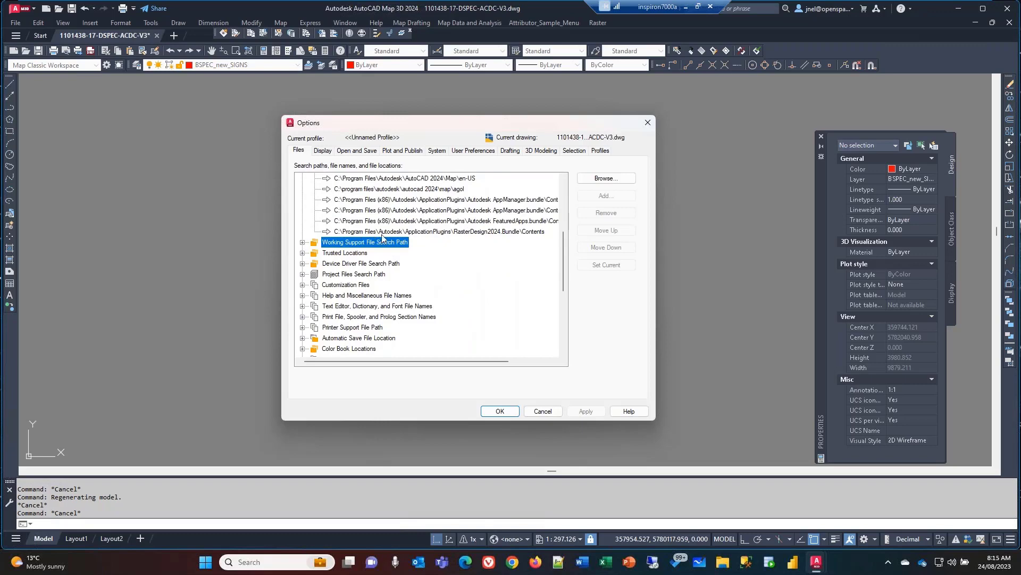
scroll(382, 239, up, 5)
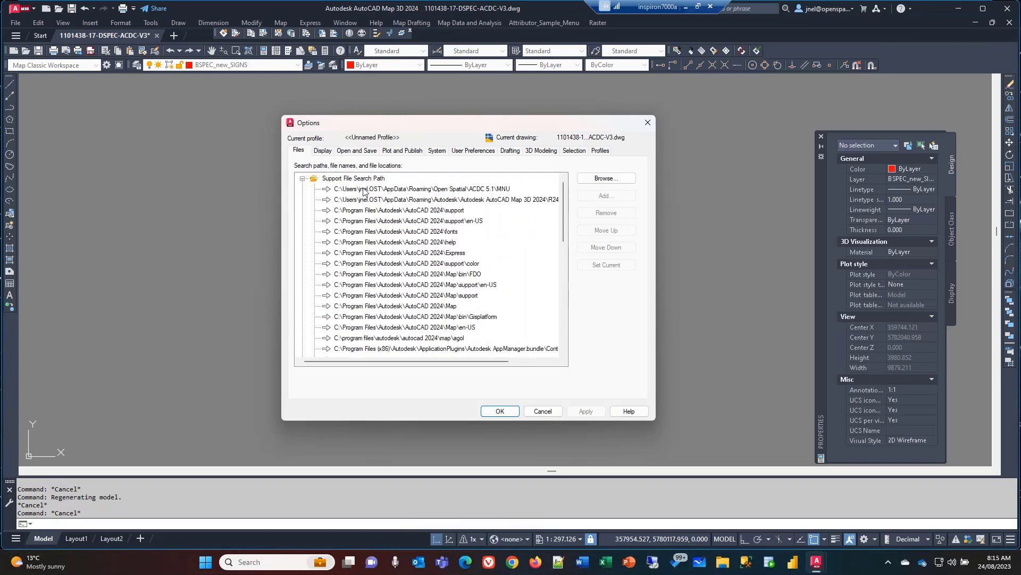
Expand Trusted Locations, examine its Program Files entries and the empty entry, and look over the remaining file location categories
scroll(442, 257, down, 5)
click(303, 243)
click(302, 244)
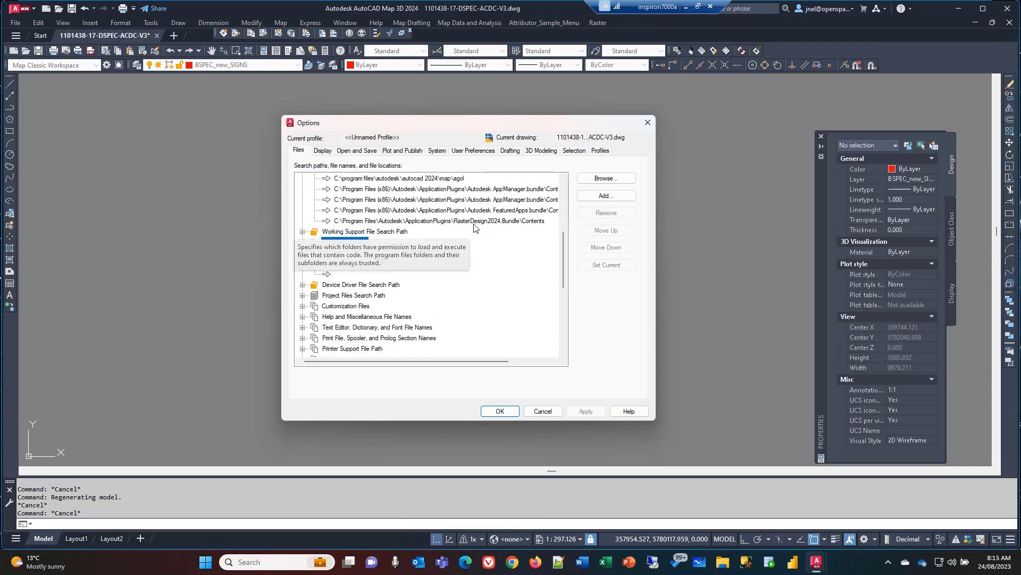
drag(485, 125, 424, 89)
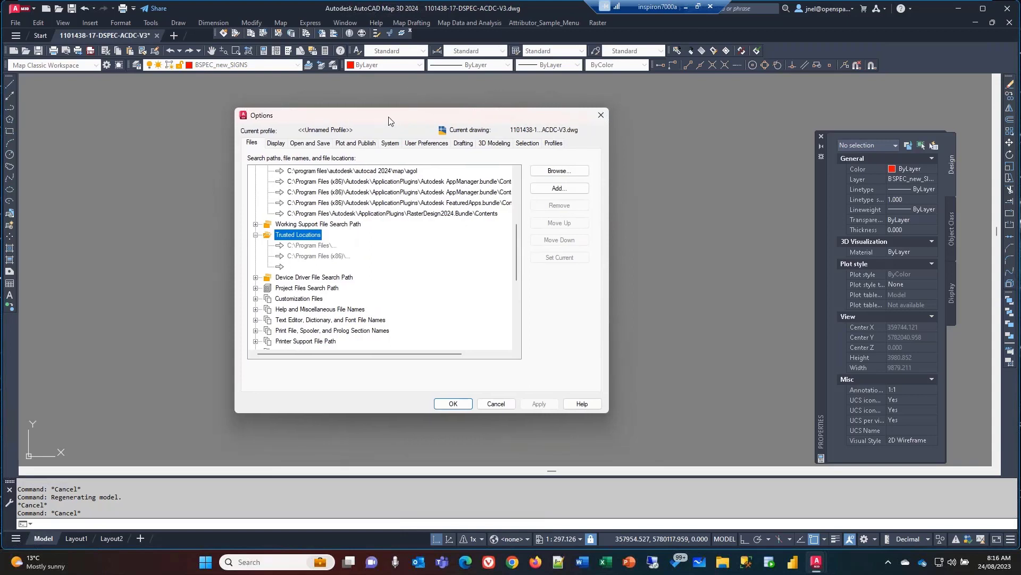
drag(388, 117, 376, 117)
click(291, 246)
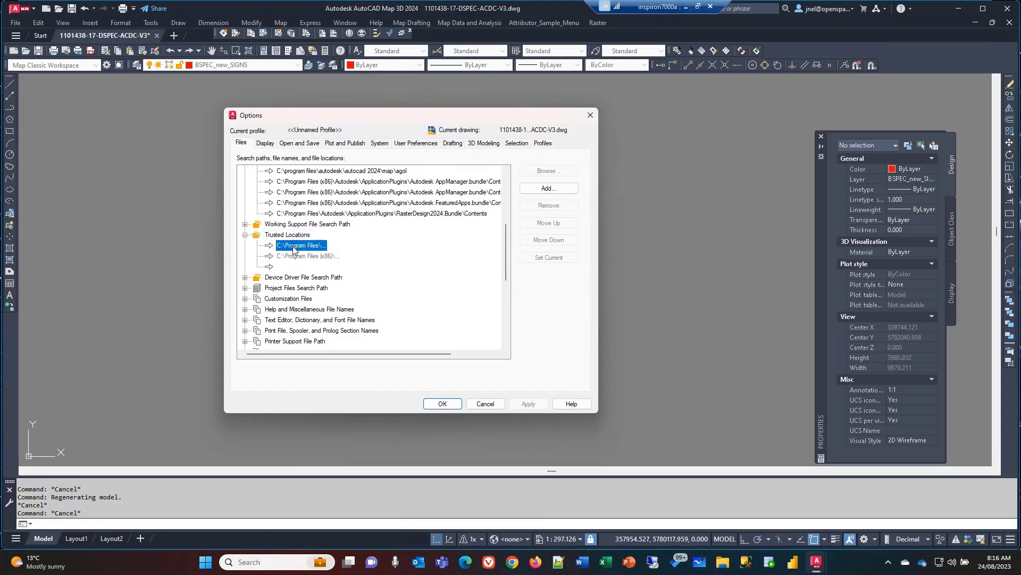
click(301, 257)
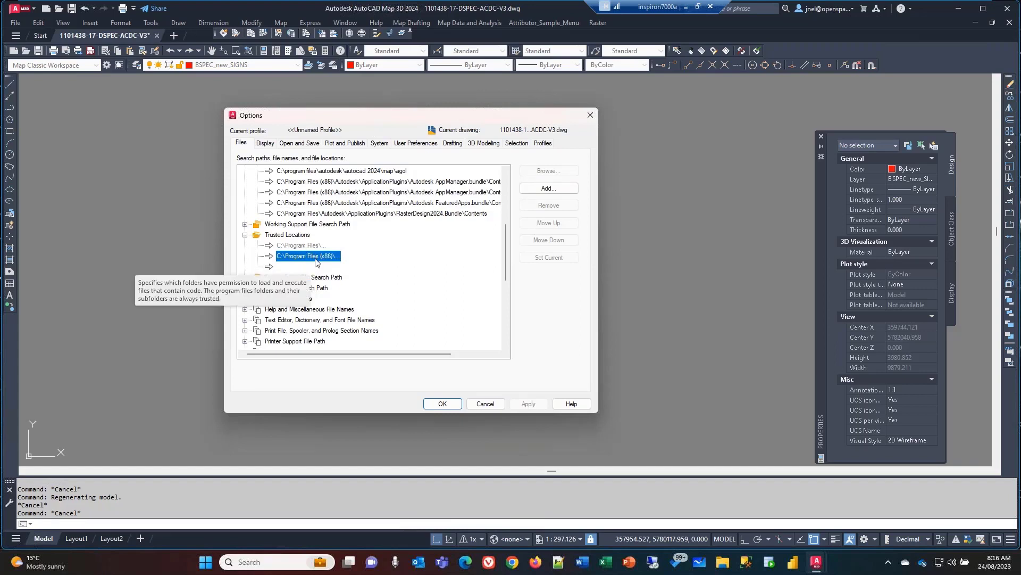
click(285, 269)
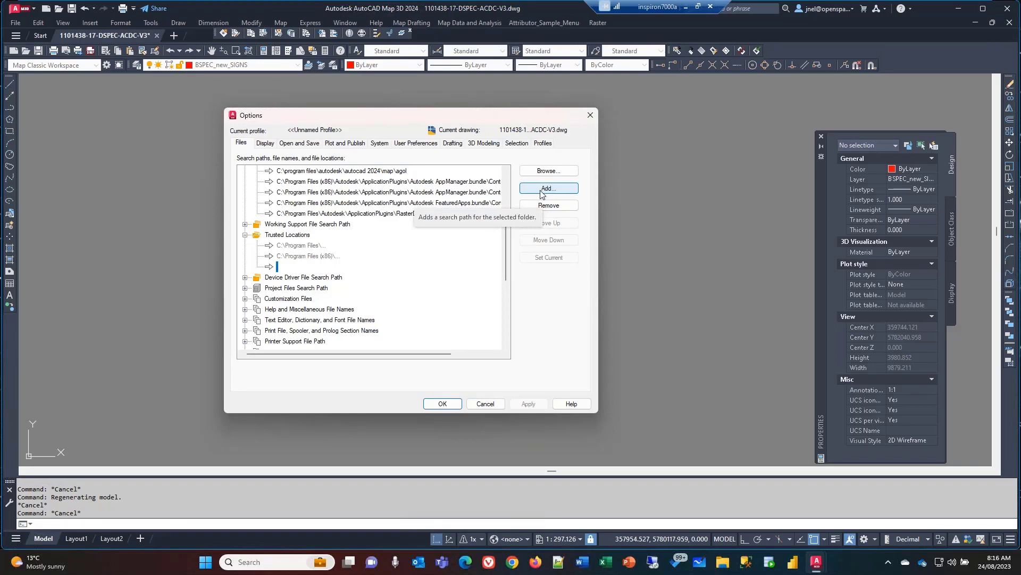
click(301, 256)
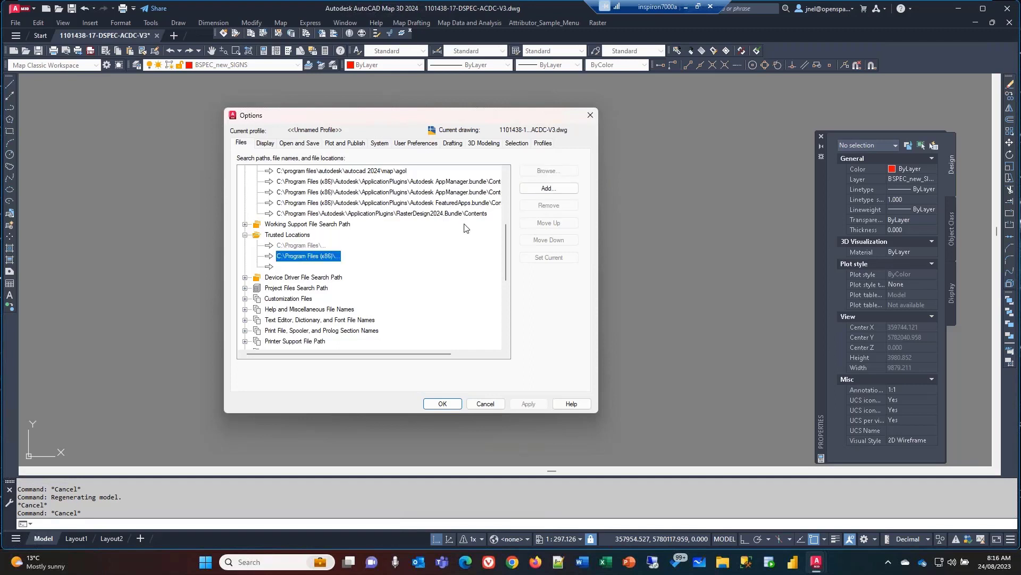
scroll(462, 228, down, 1)
scroll(468, 234, down, 2)
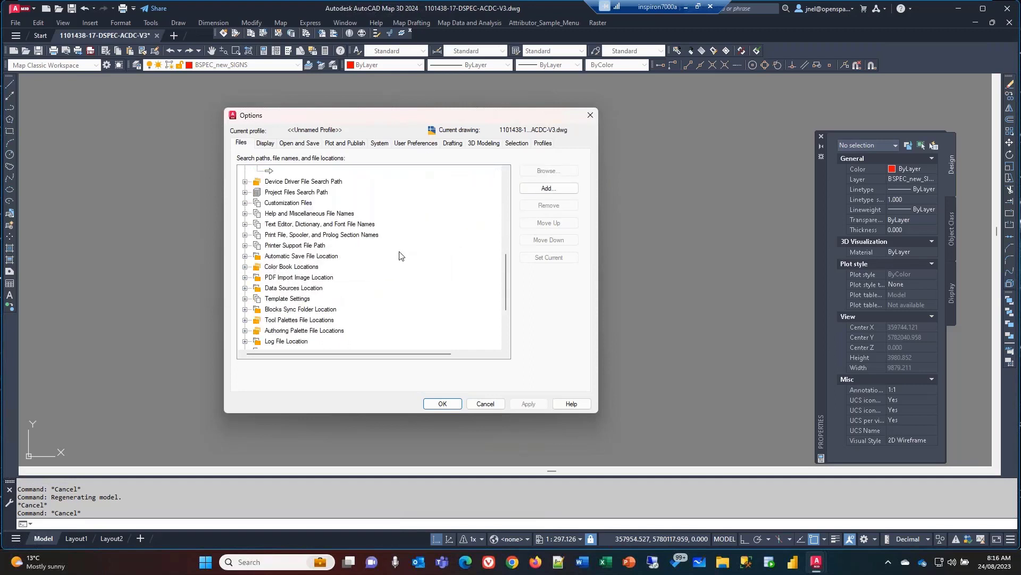
scroll(354, 251, up, 2)
scroll(353, 251, up, 7)
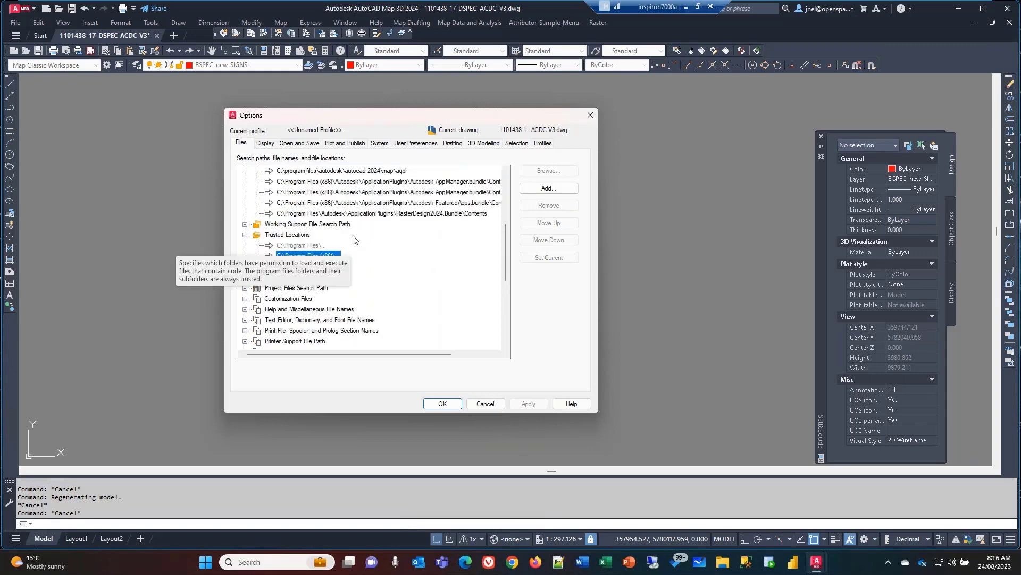
Review the Open and Save settings and the Plot and Publish settings in the Options dialog
click(300, 143)
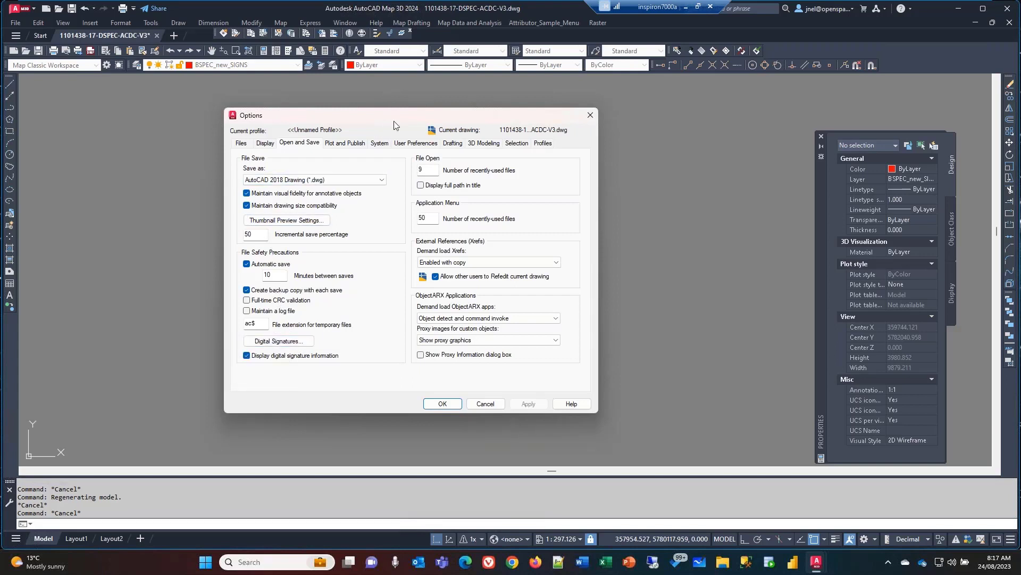
drag(394, 122, 323, 128)
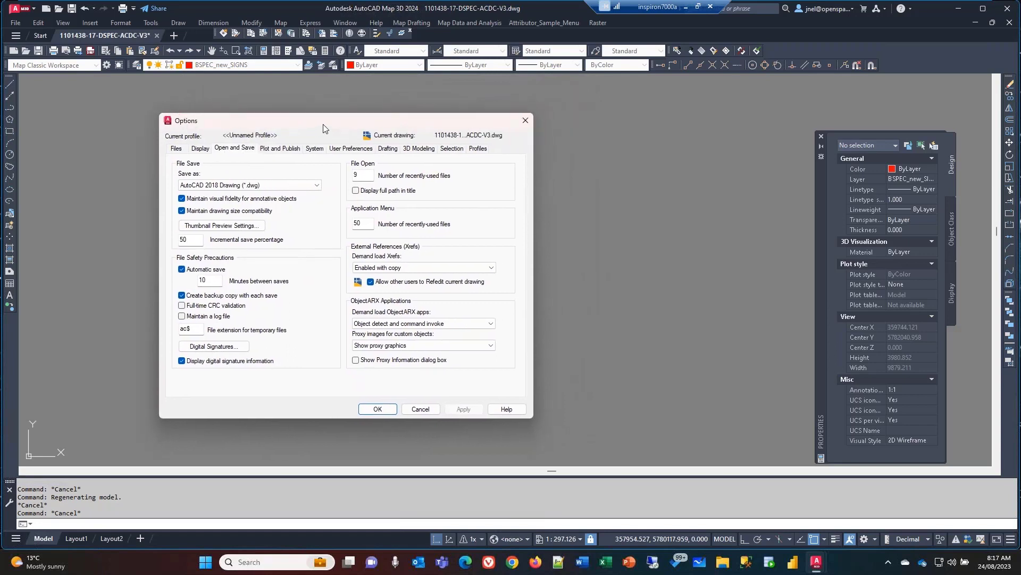
click(280, 148)
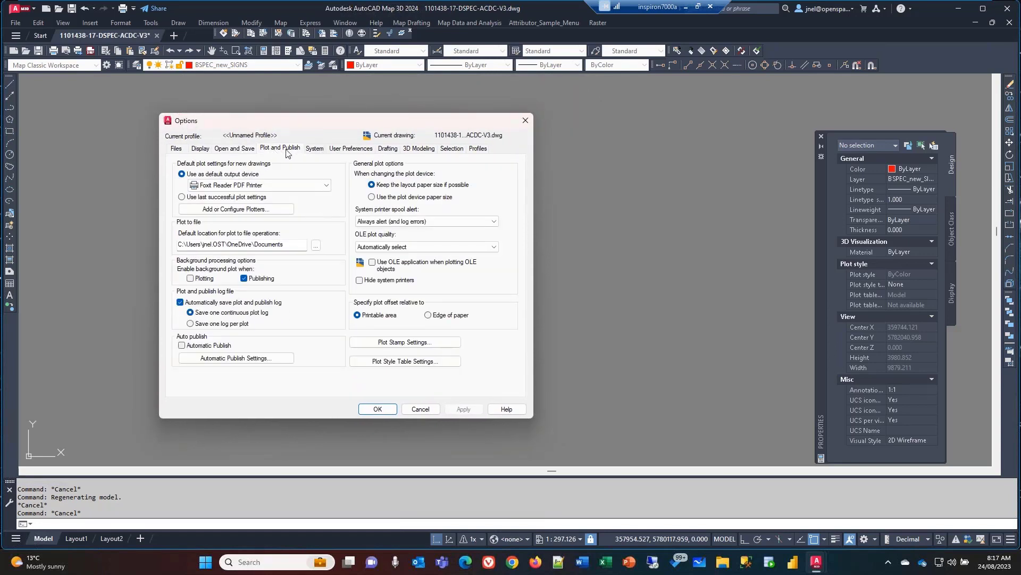
Examine the Security Options and their Trusted Locations in the System settings and close them without changes
click(315, 149)
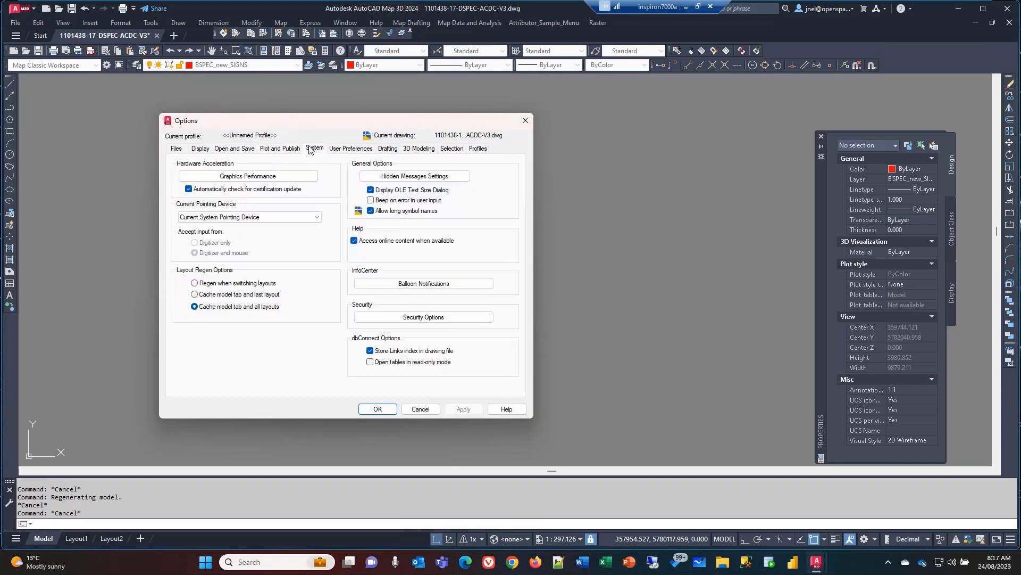
drag(255, 121, 226, 123)
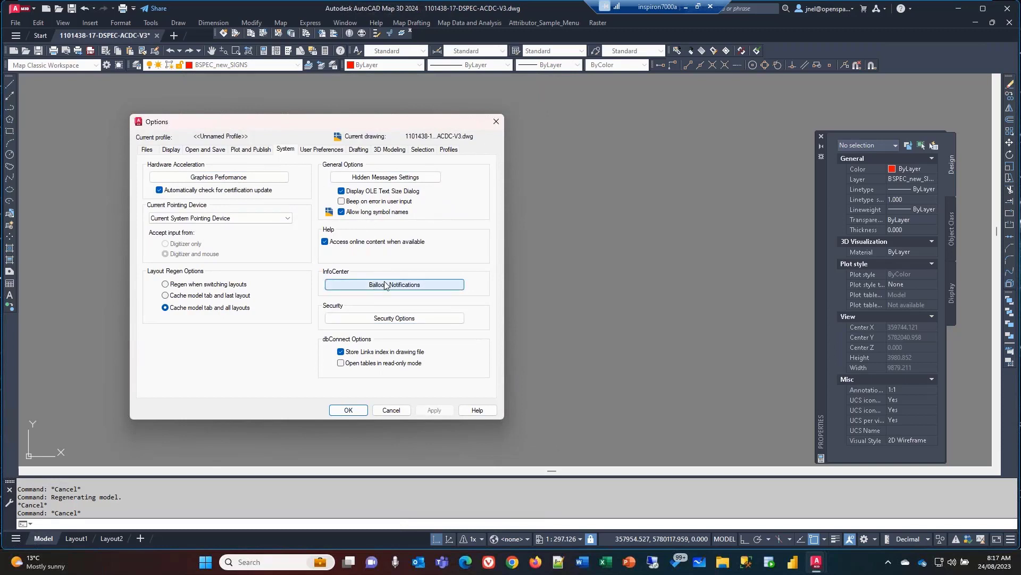
click(403, 318)
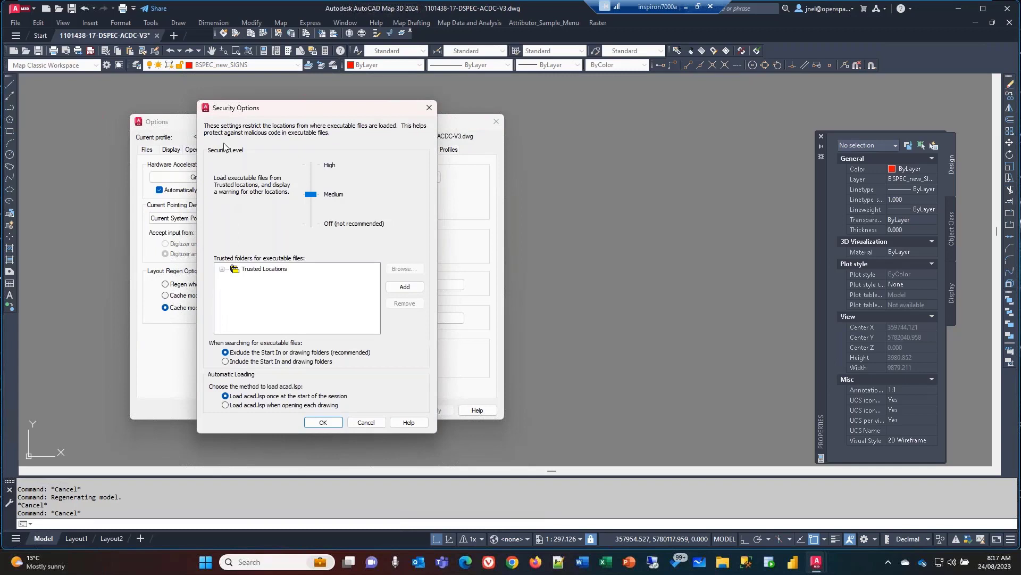
click(222, 270)
click(223, 270)
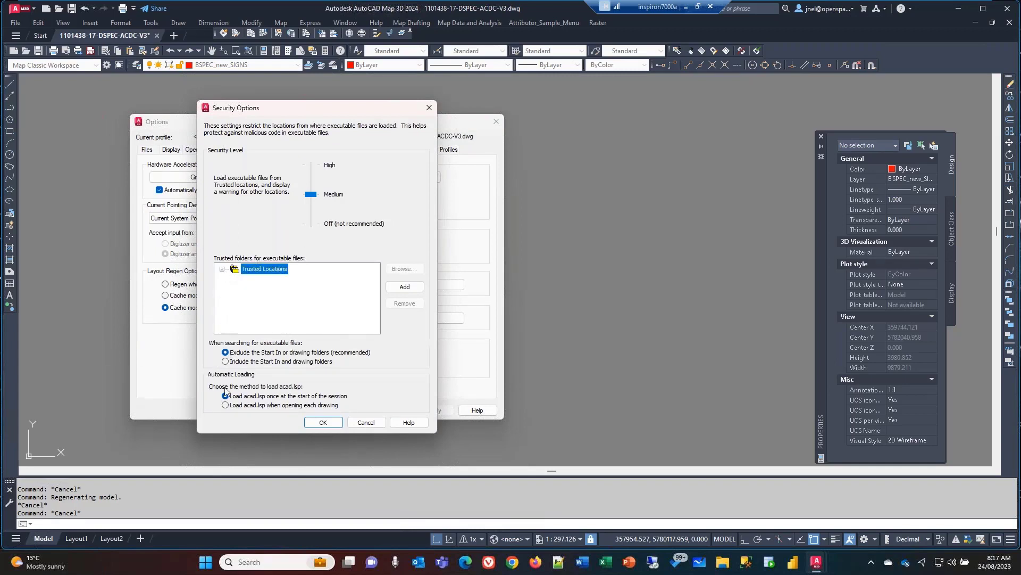
click(375, 423)
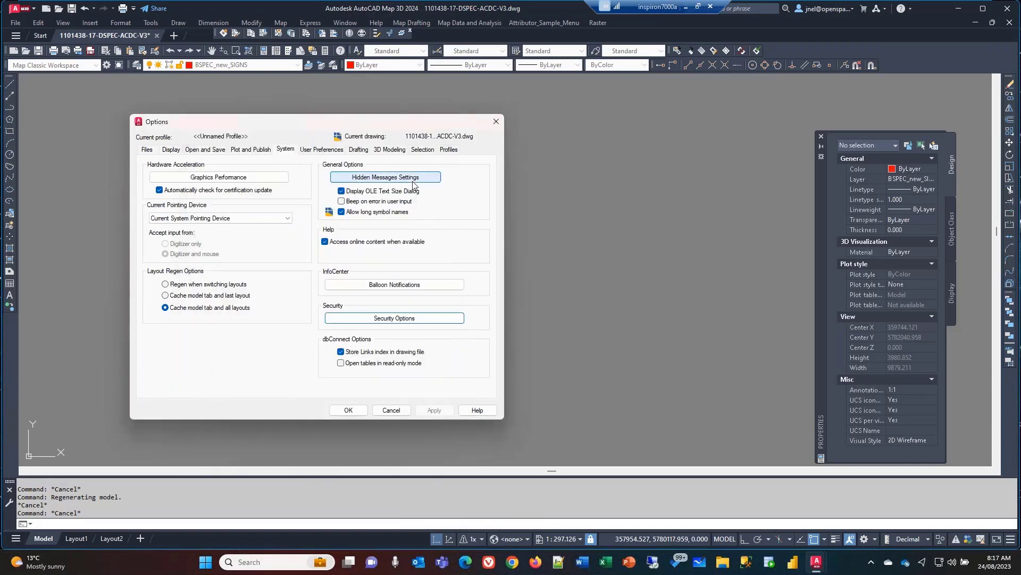
Examine the Right-Click Customization settings in the User Preferences and close them without changes
click(314, 151)
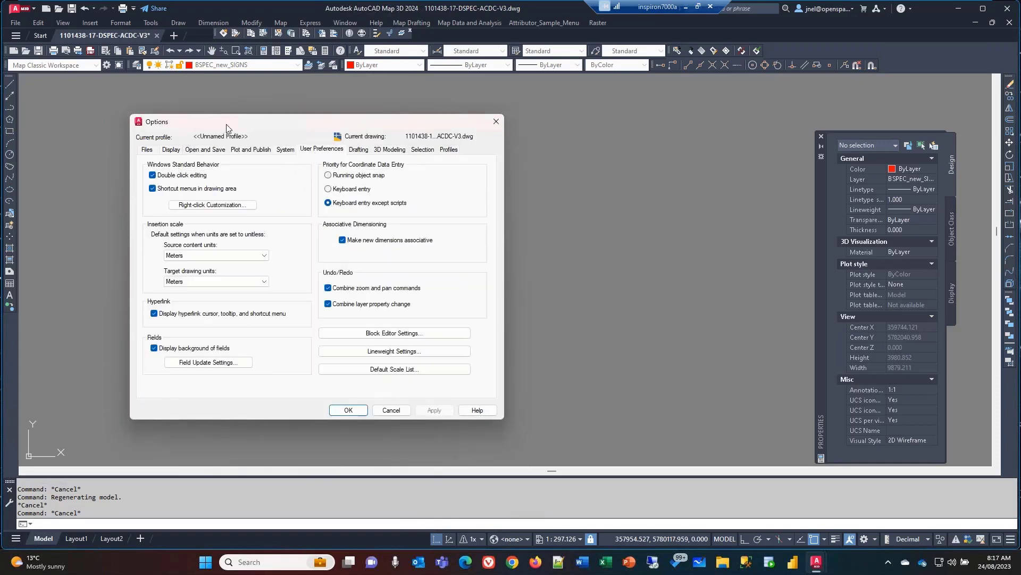
drag(225, 123, 260, 127)
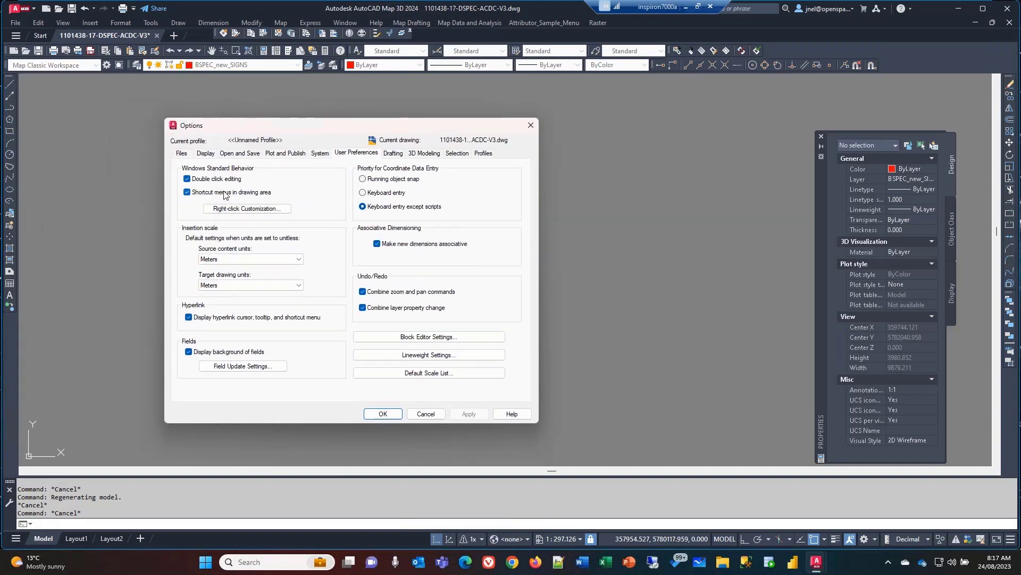
click(238, 209)
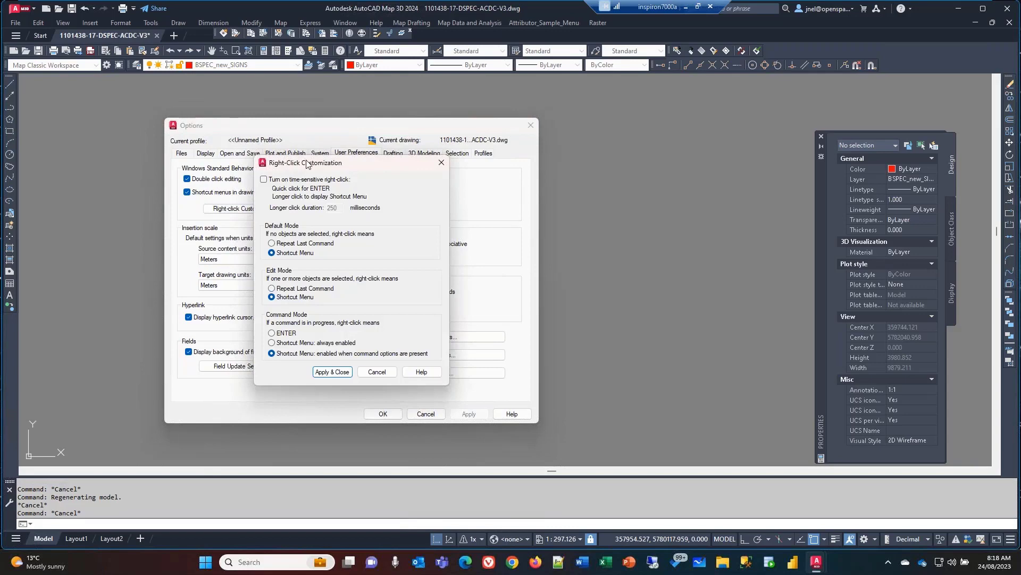
drag(318, 165, 460, 163)
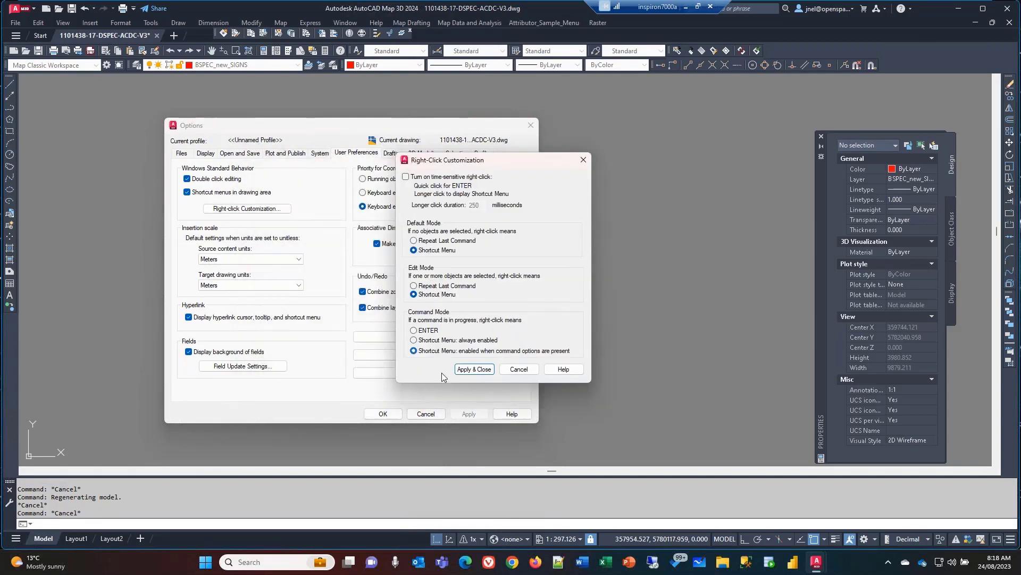
click(519, 369)
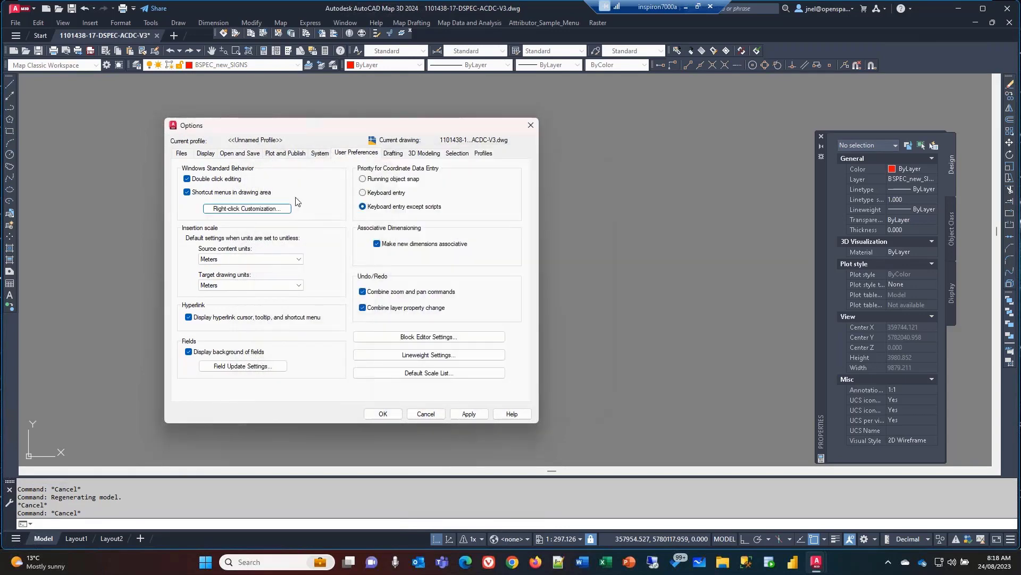
Review the Drafting and Selection settings in the Options dialog, including the Show grips option and the Grip Colors, keeping all values
click(397, 153)
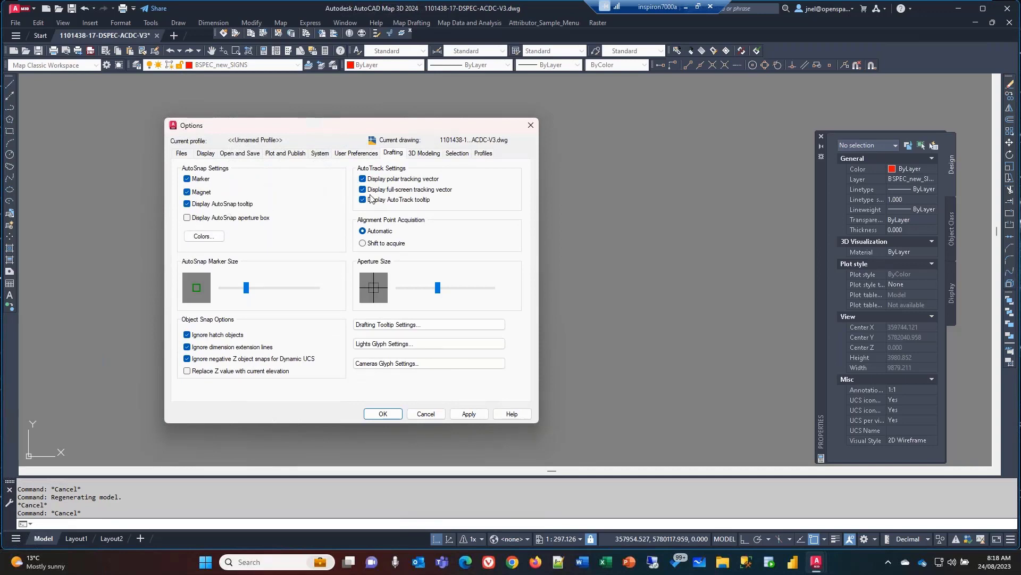
click(458, 155)
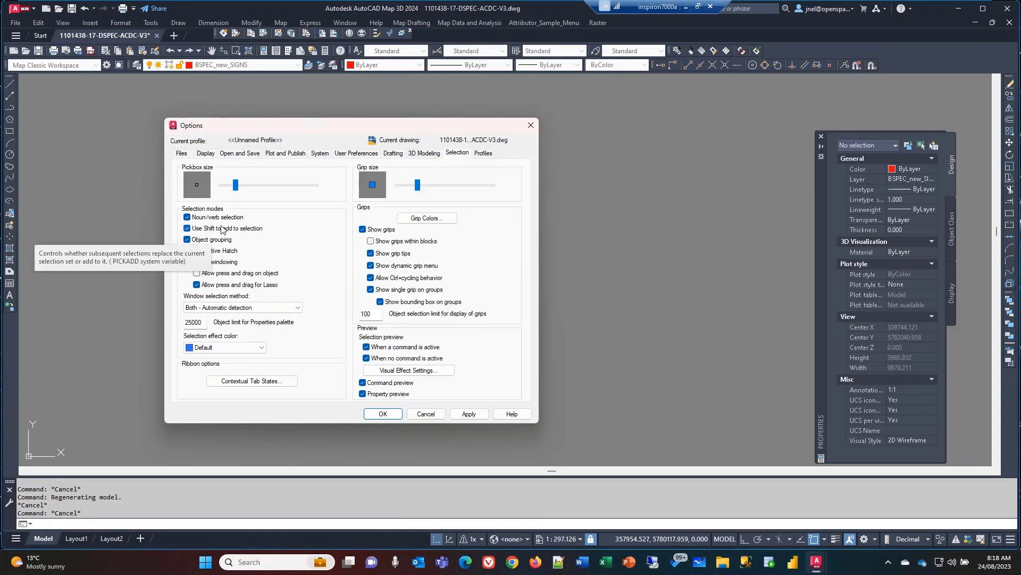
click(364, 230)
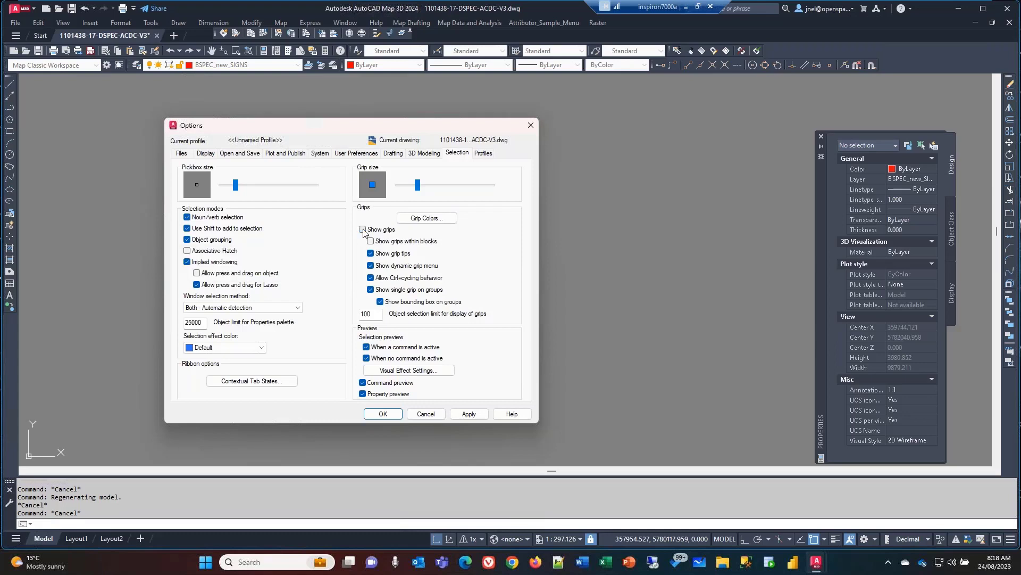
click(363, 230)
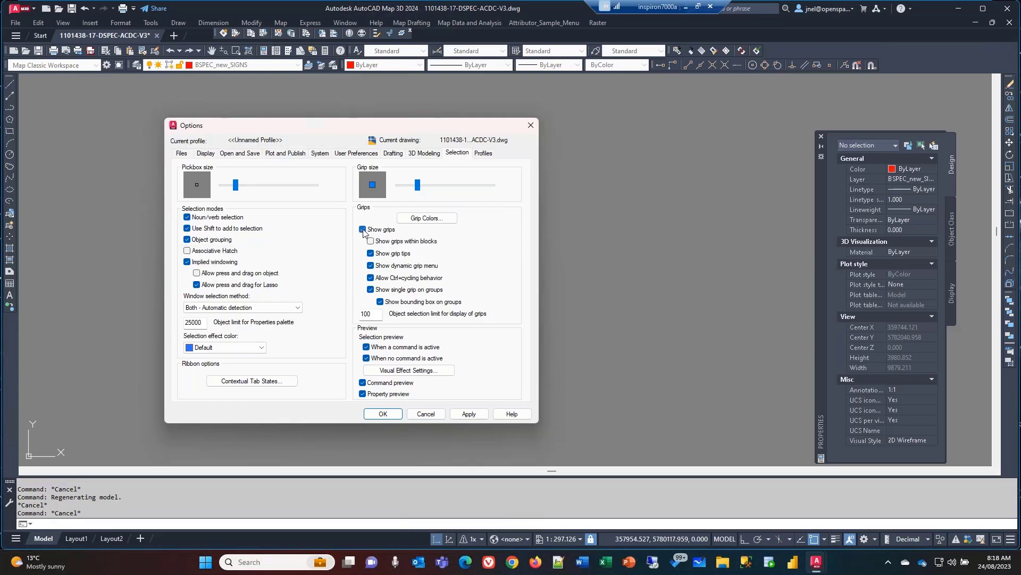
click(427, 218)
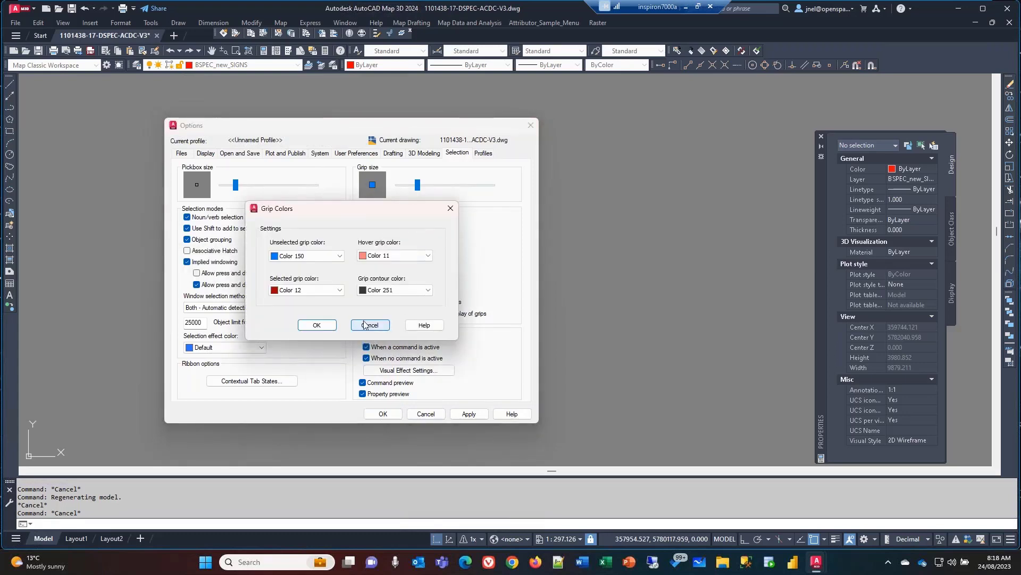
click(367, 325)
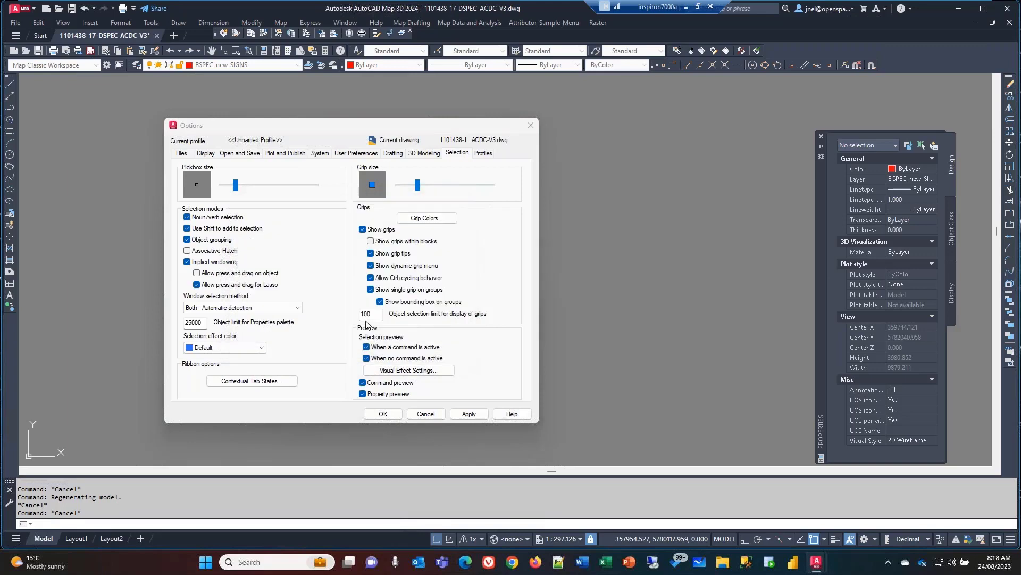
Examine the available profiles in the Options dialog and make Munsys14.3 the current profile
click(483, 154)
drag(336, 128, 354, 119)
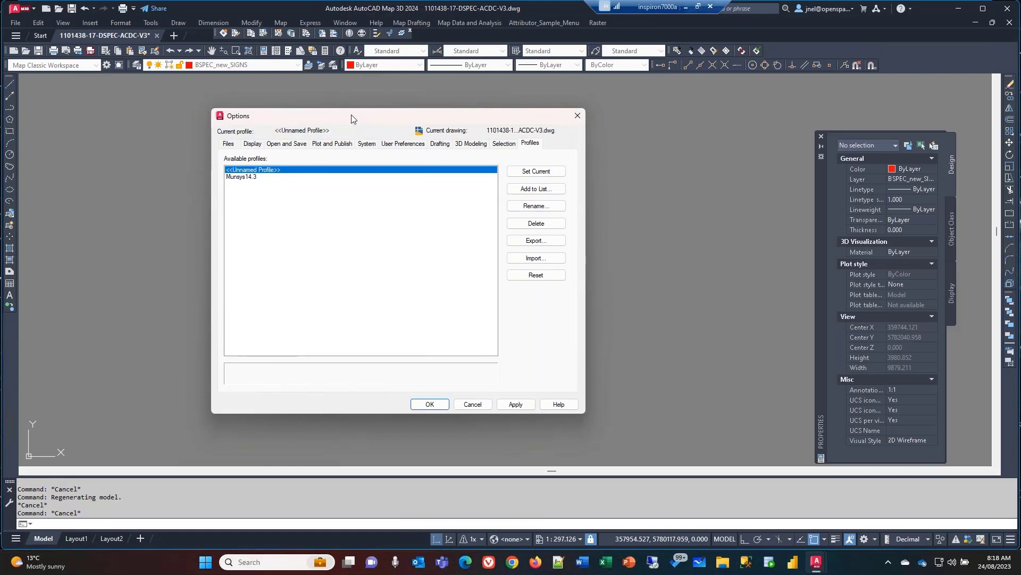
drag(346, 120, 331, 126)
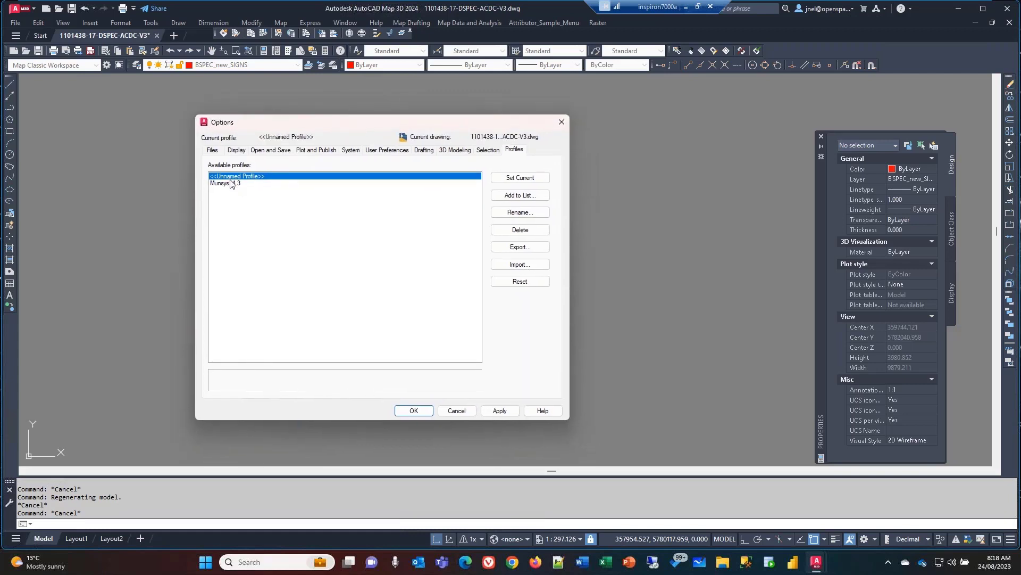
drag(403, 121, 452, 116)
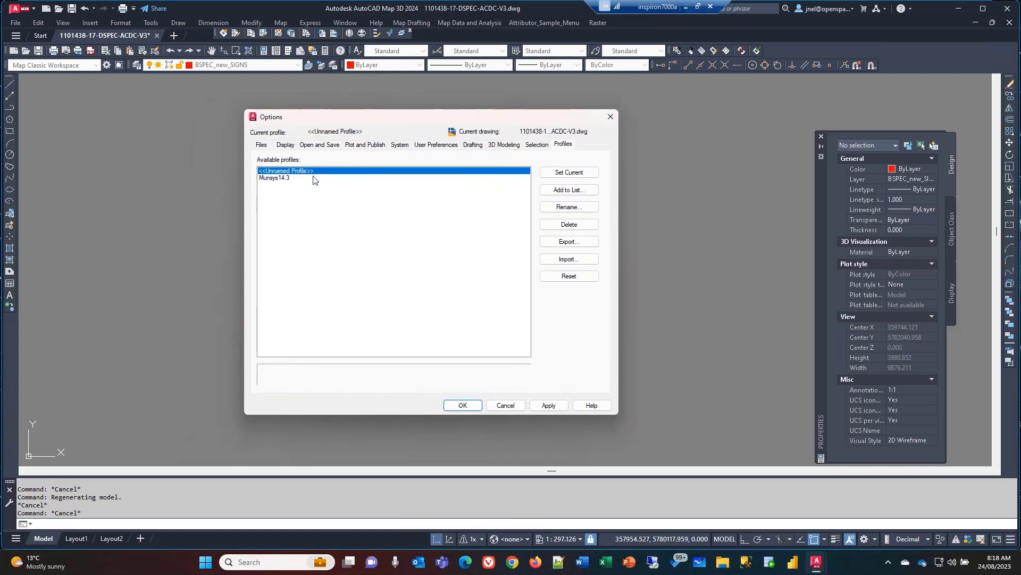
double_click(278, 177)
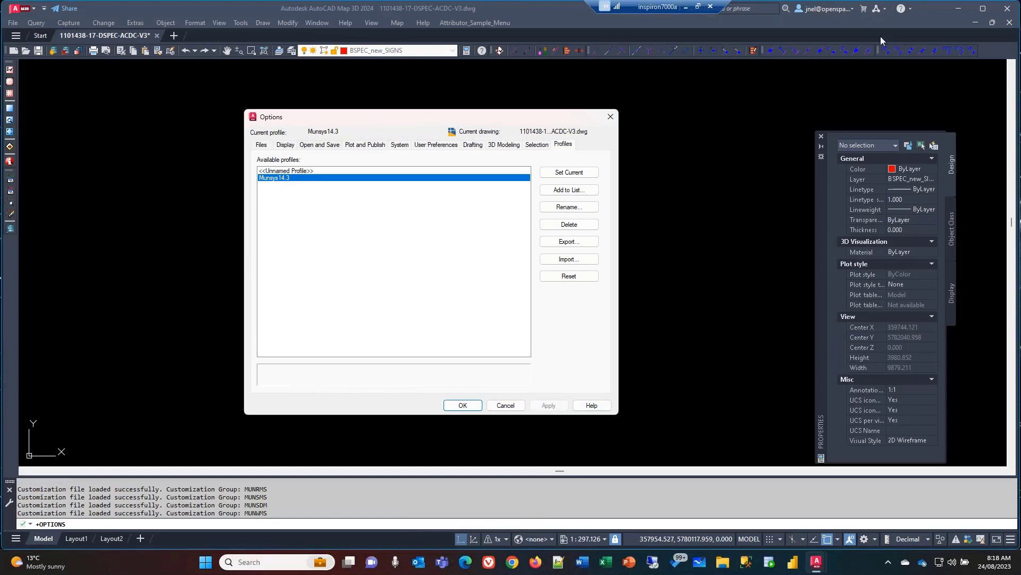
Make <<Unnamed Profile>> the current profile again and close the Options dialog
click(296, 171)
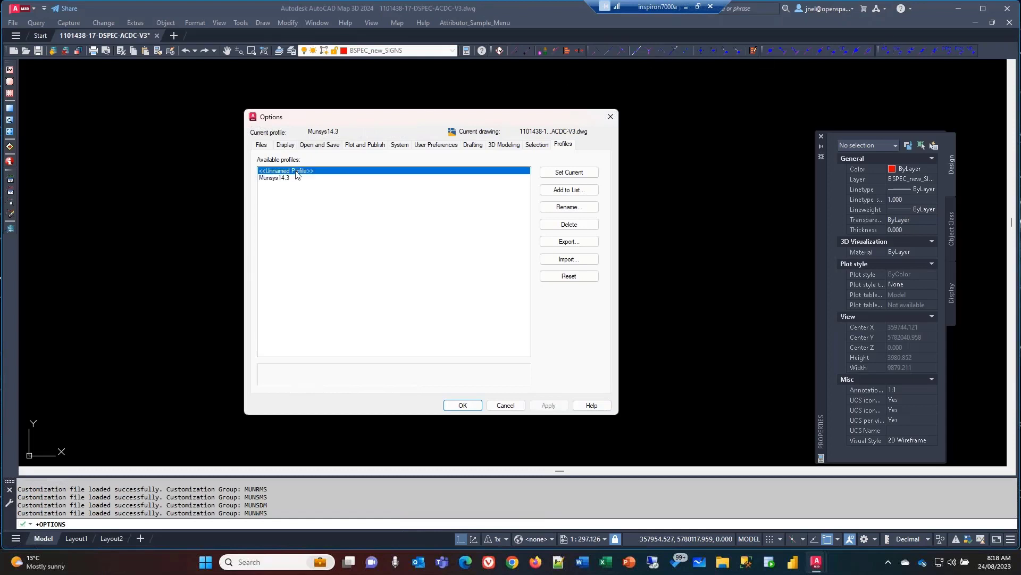
double_click(296, 172)
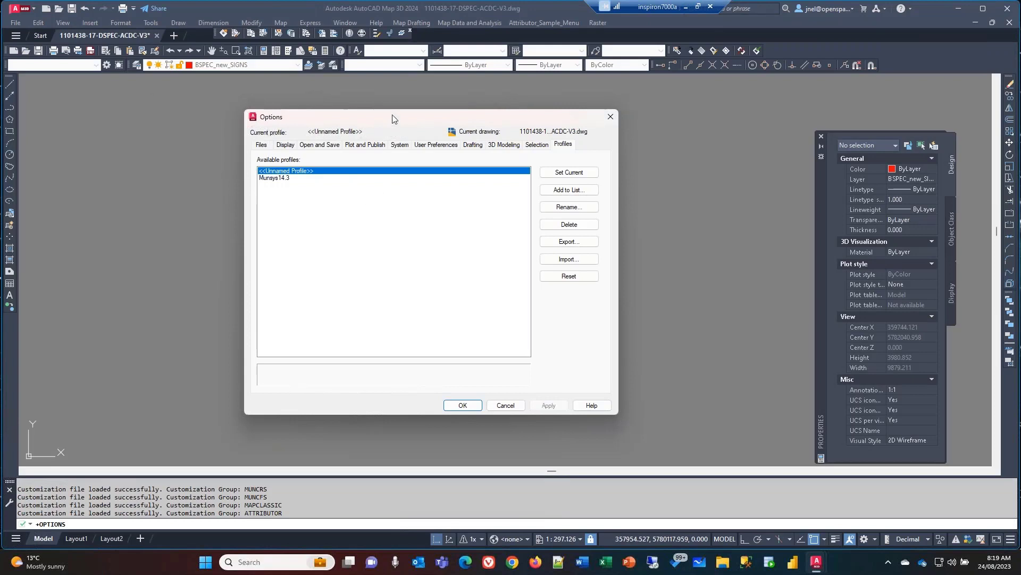
click(473, 408)
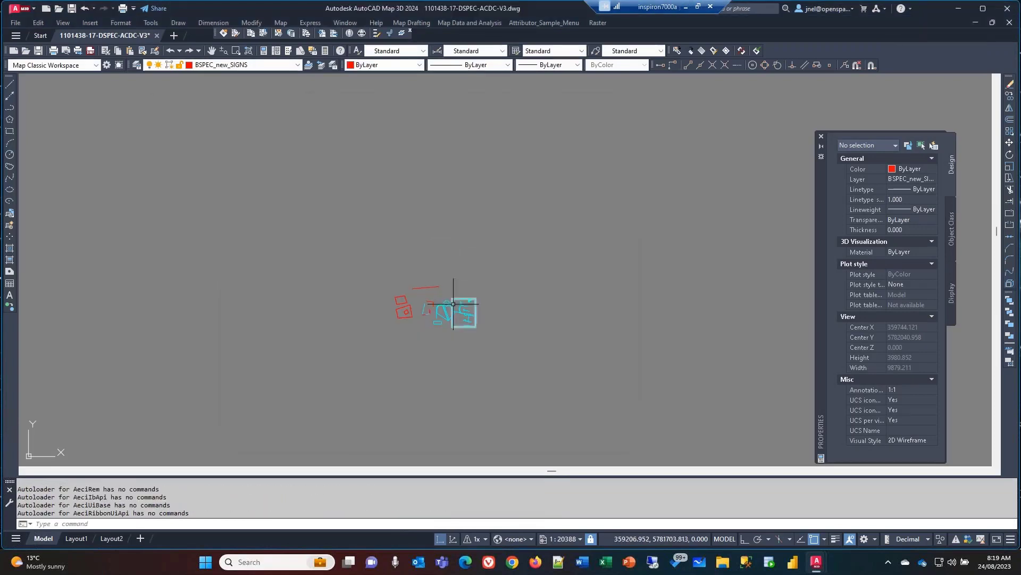
Look over the drawing shapes and switch to the presentation's webinar contact slide
scroll(452, 304, up, 5)
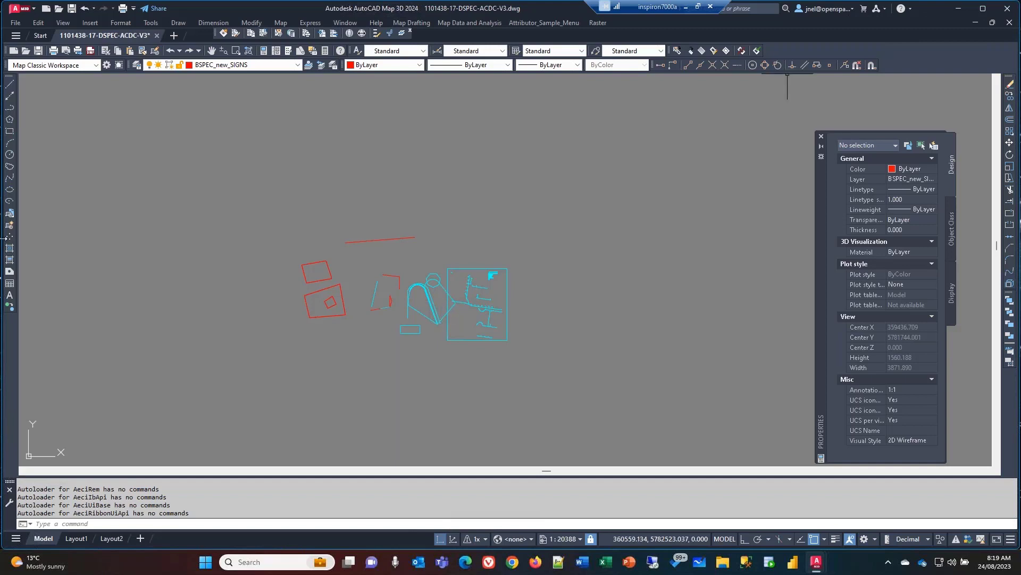
key(alt+Tab)
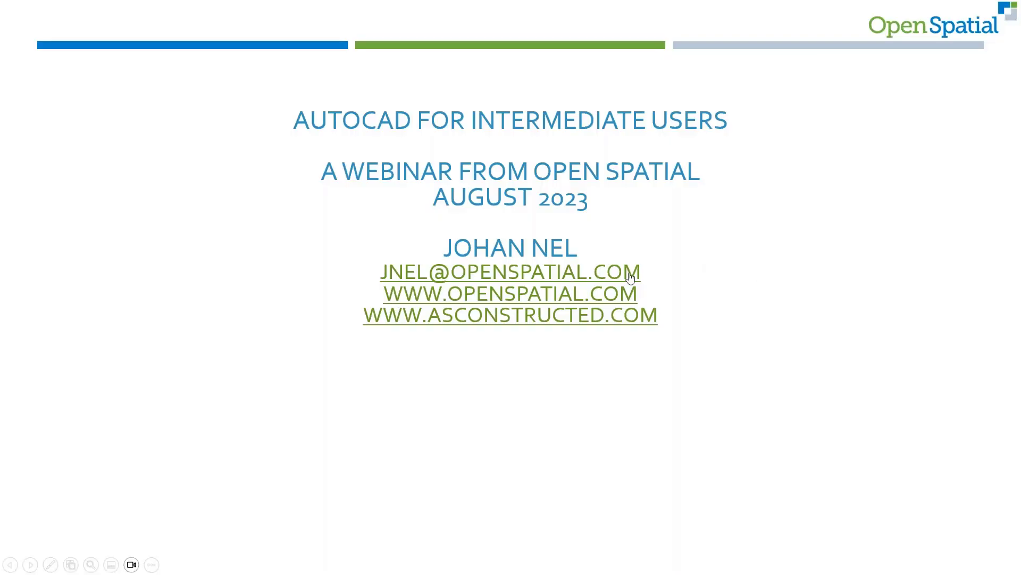